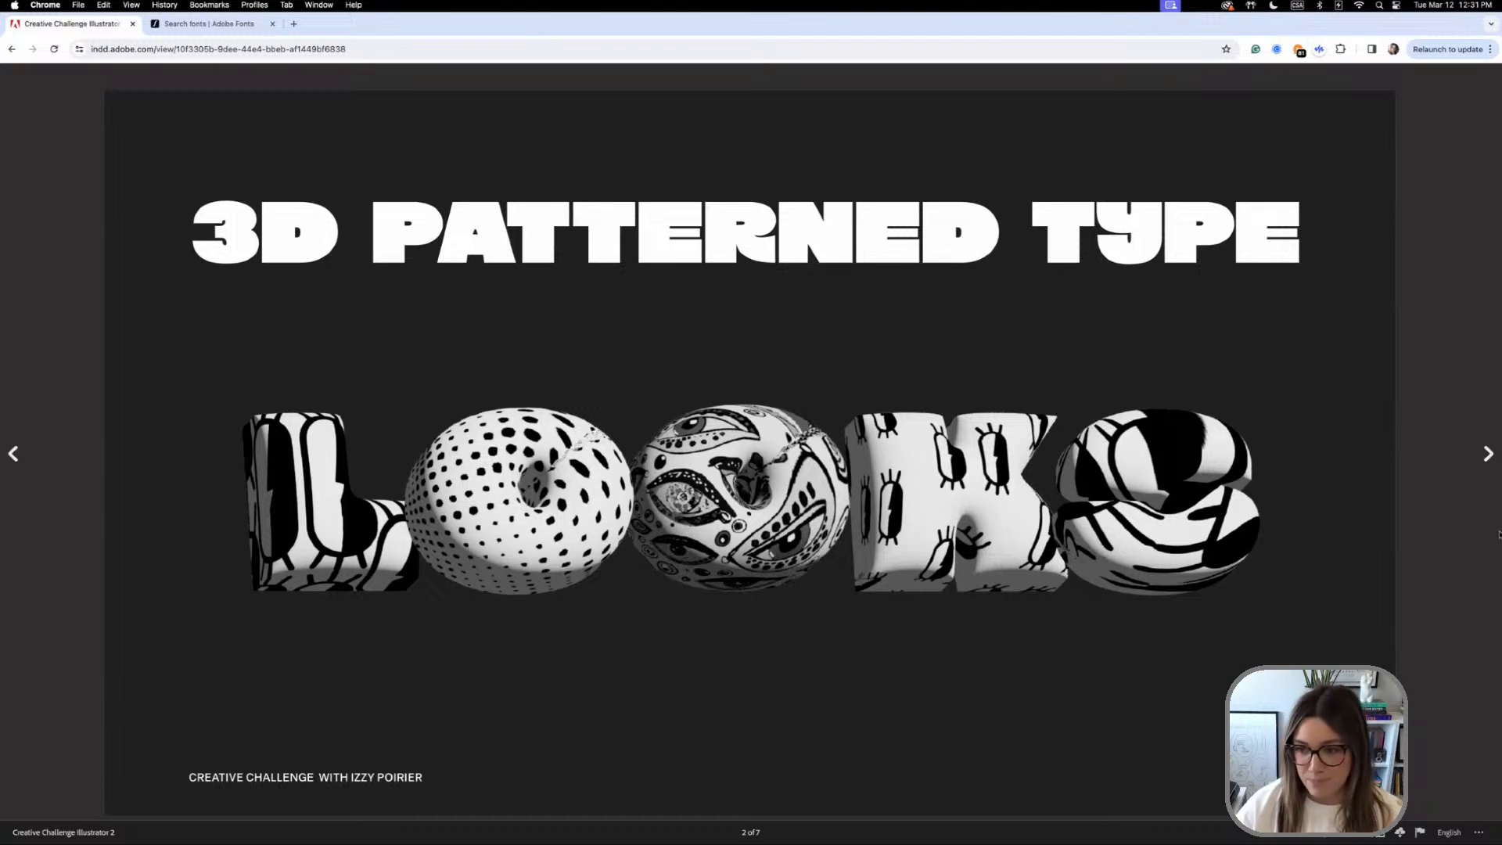
Switch to Illustrator and move the quote line in the 11x17 working file slightly farther below the poster label
{"action": "left_click", "coordinate": [1115, 834]}
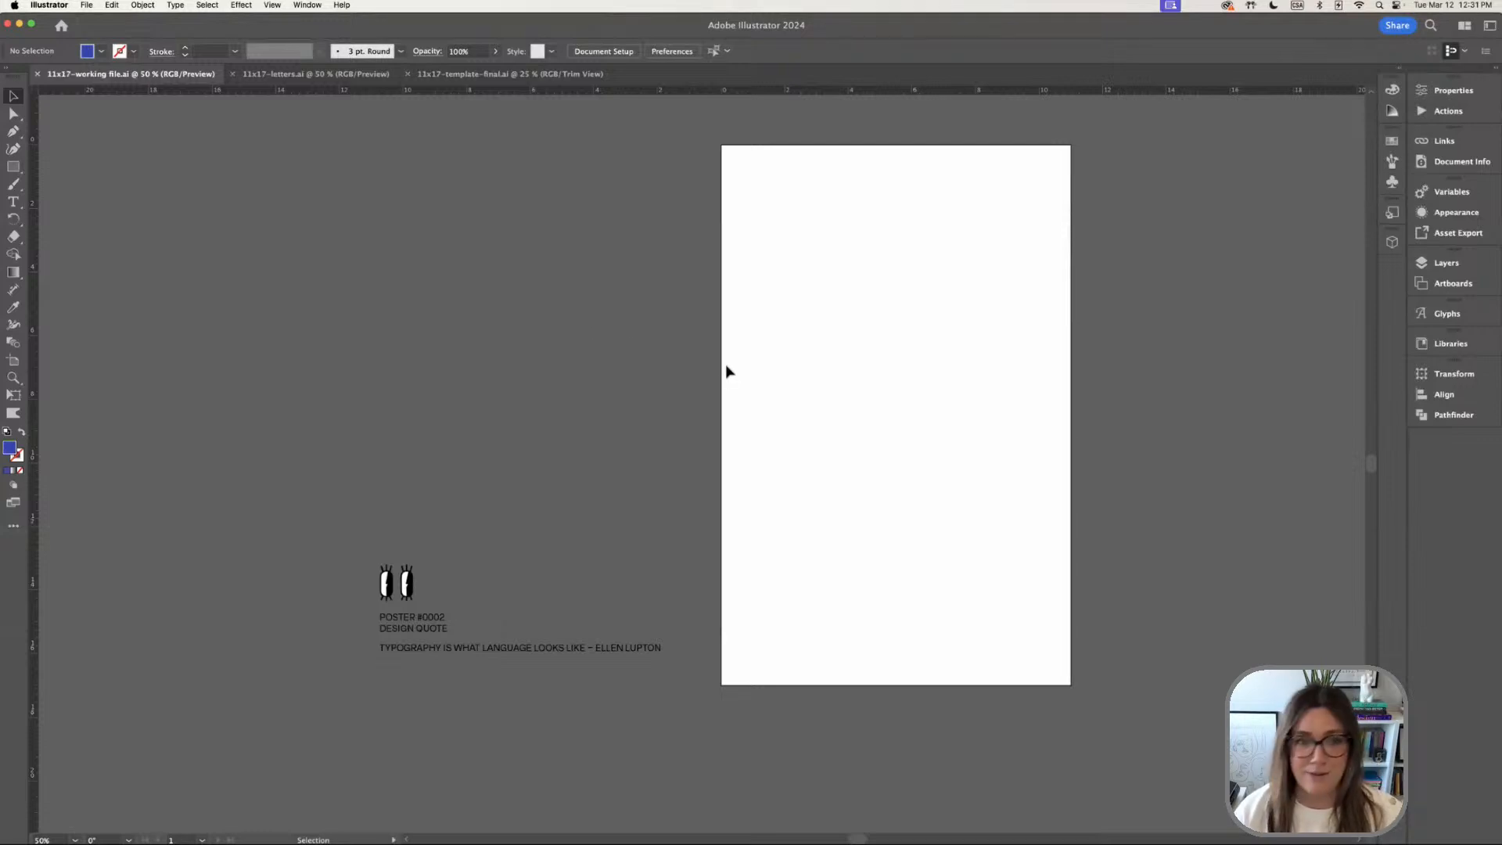
{"action": "scroll", "coordinate": [724, 369], "scroll_direction": "right", "scroll_amount": 3}
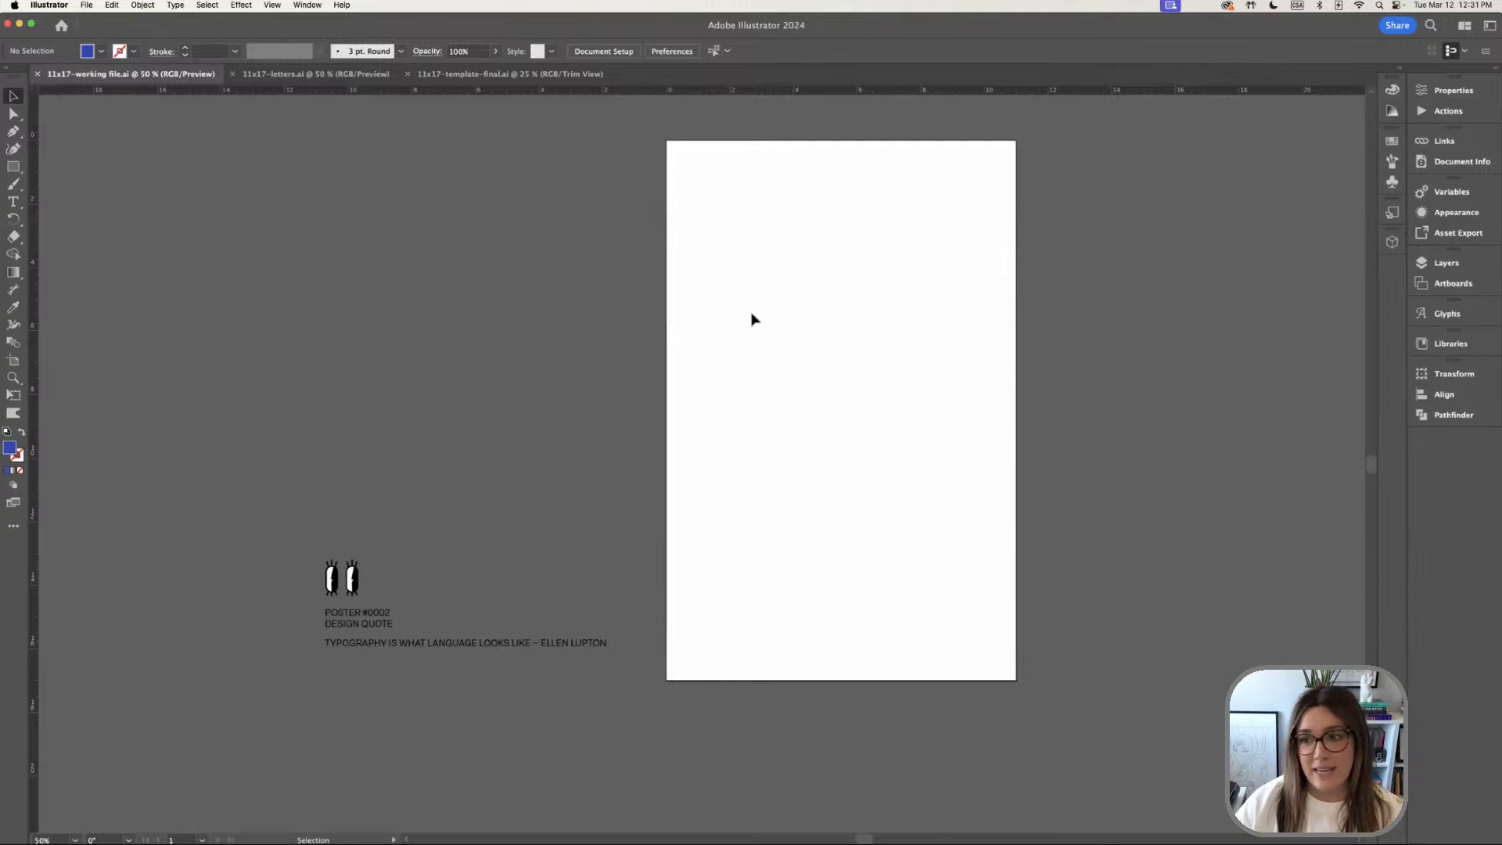
{"action": "scroll", "coordinate": [838, 386], "scroll_direction": "left", "scroll_amount": 2}
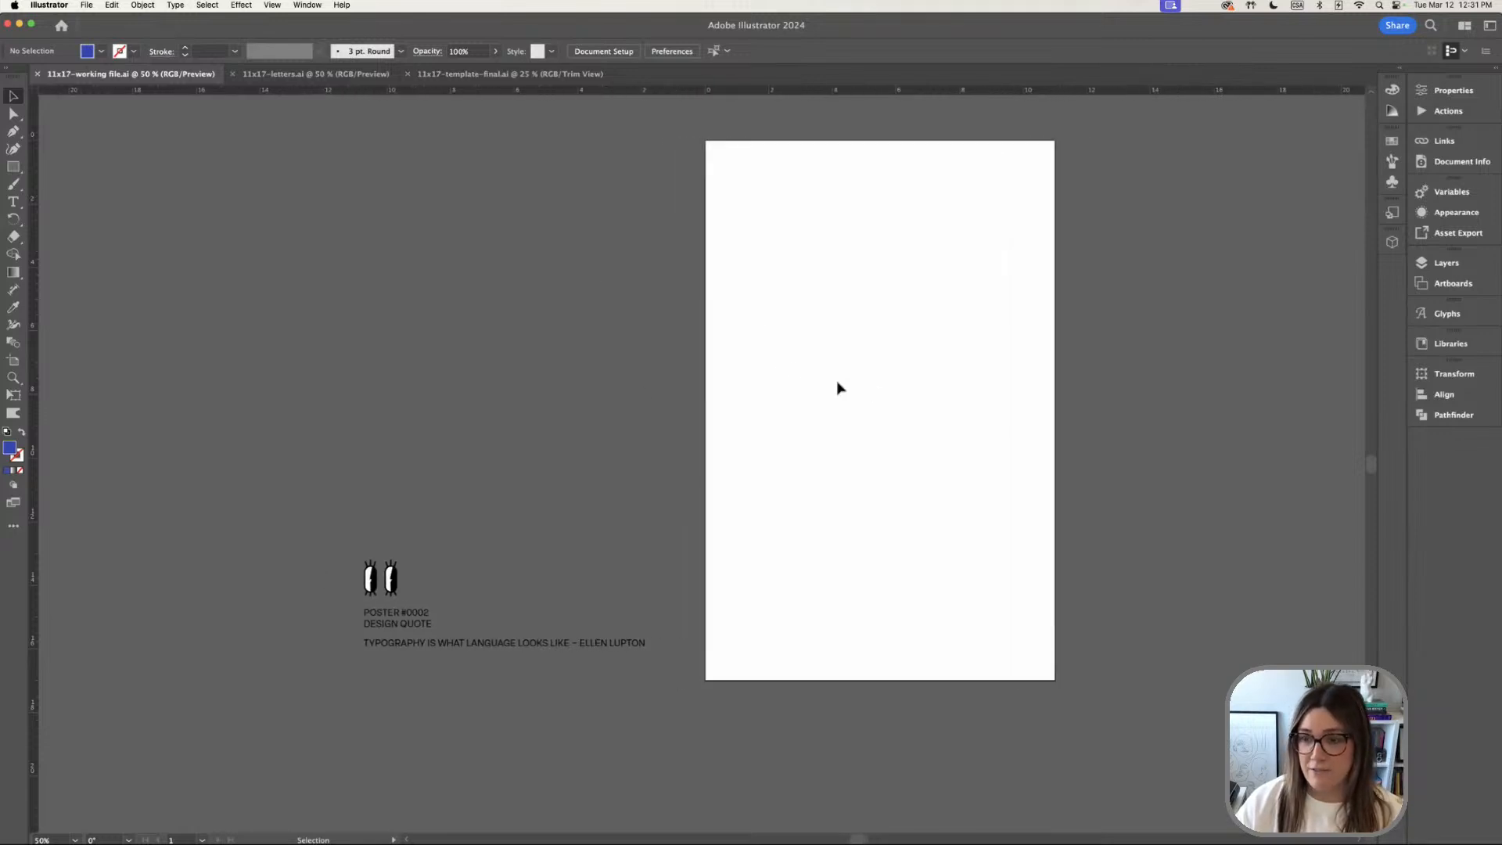
{"action": "scroll", "coordinate": [838, 385], "scroll_direction": "right", "scroll_amount": 1}
{"action": "left_click_drag", "start_coordinate": [383, 597], "coordinate": [388, 587]}
{"action": "left_click", "coordinate": [480, 600]}
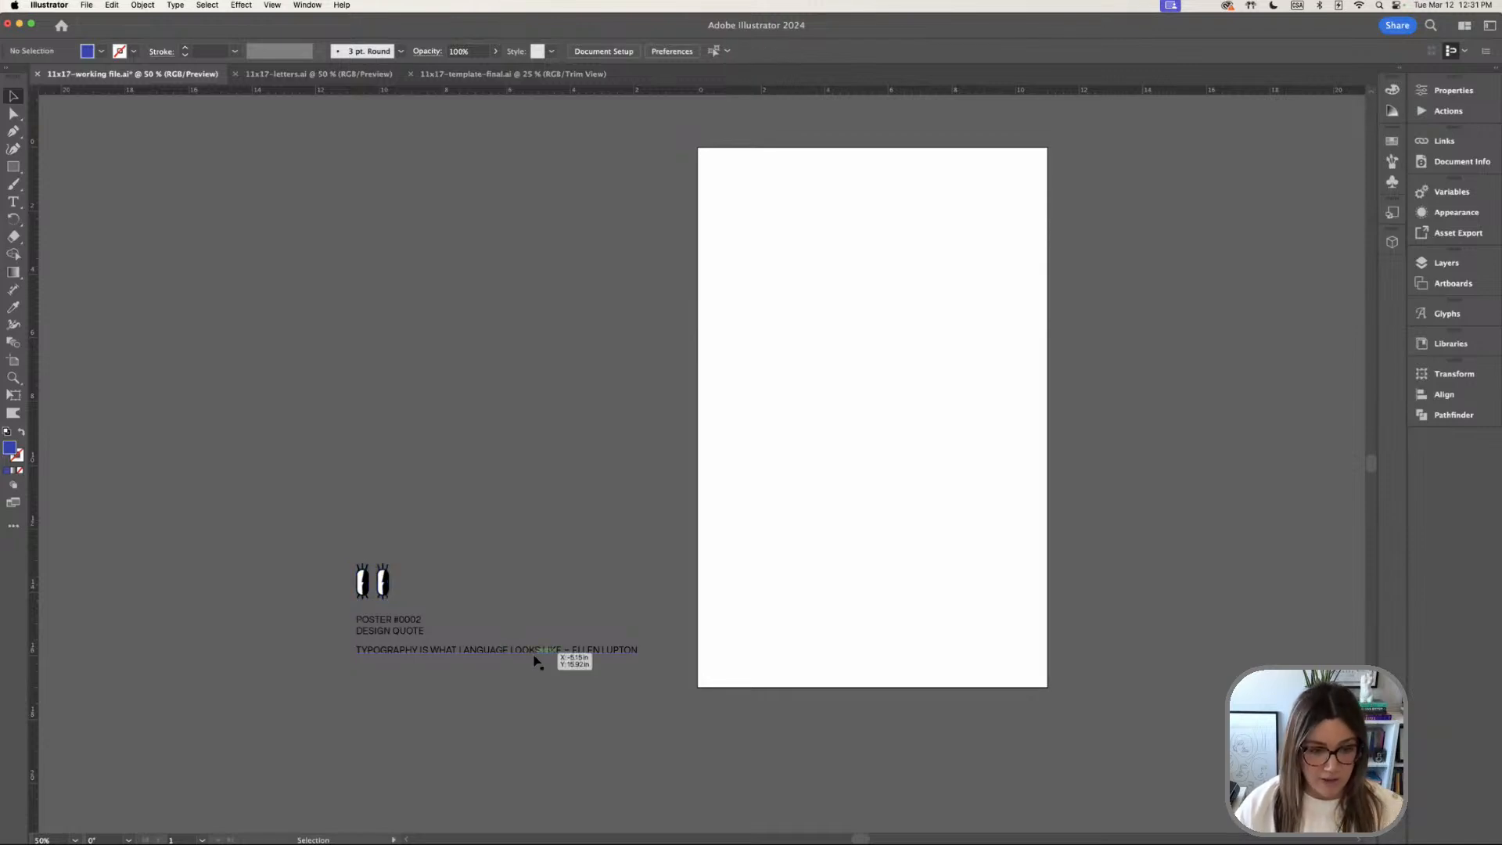
{"action": "left_click_drag", "start_coordinate": [524, 655], "coordinate": [528, 661]}
{"action": "left_click", "coordinate": [528, 568]}
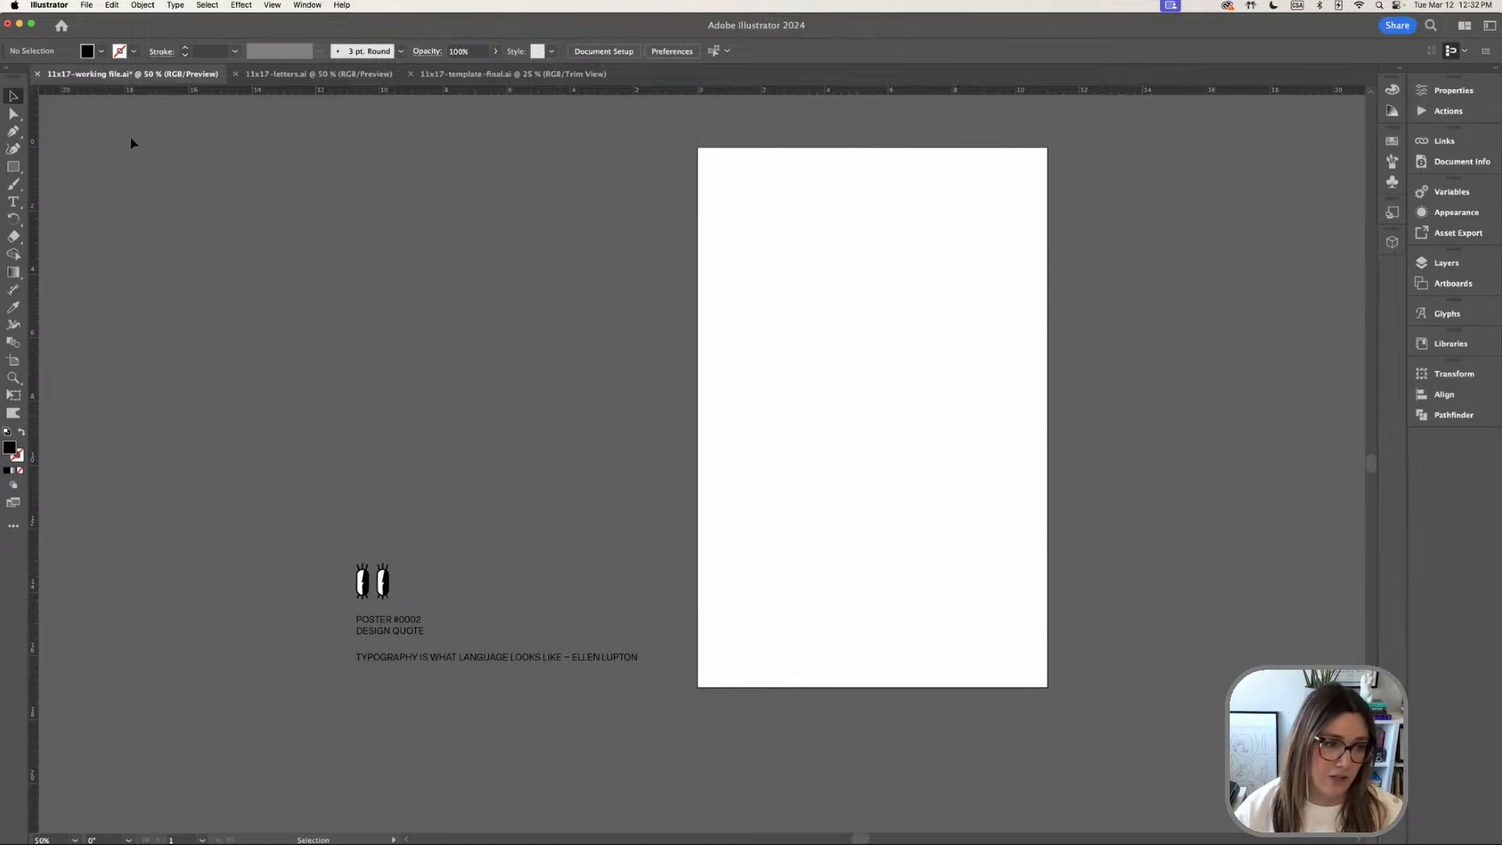
Draw an 11 x 17 in rectangle that covers the whole artboard
{"action": "left_click", "coordinate": [10, 168]}
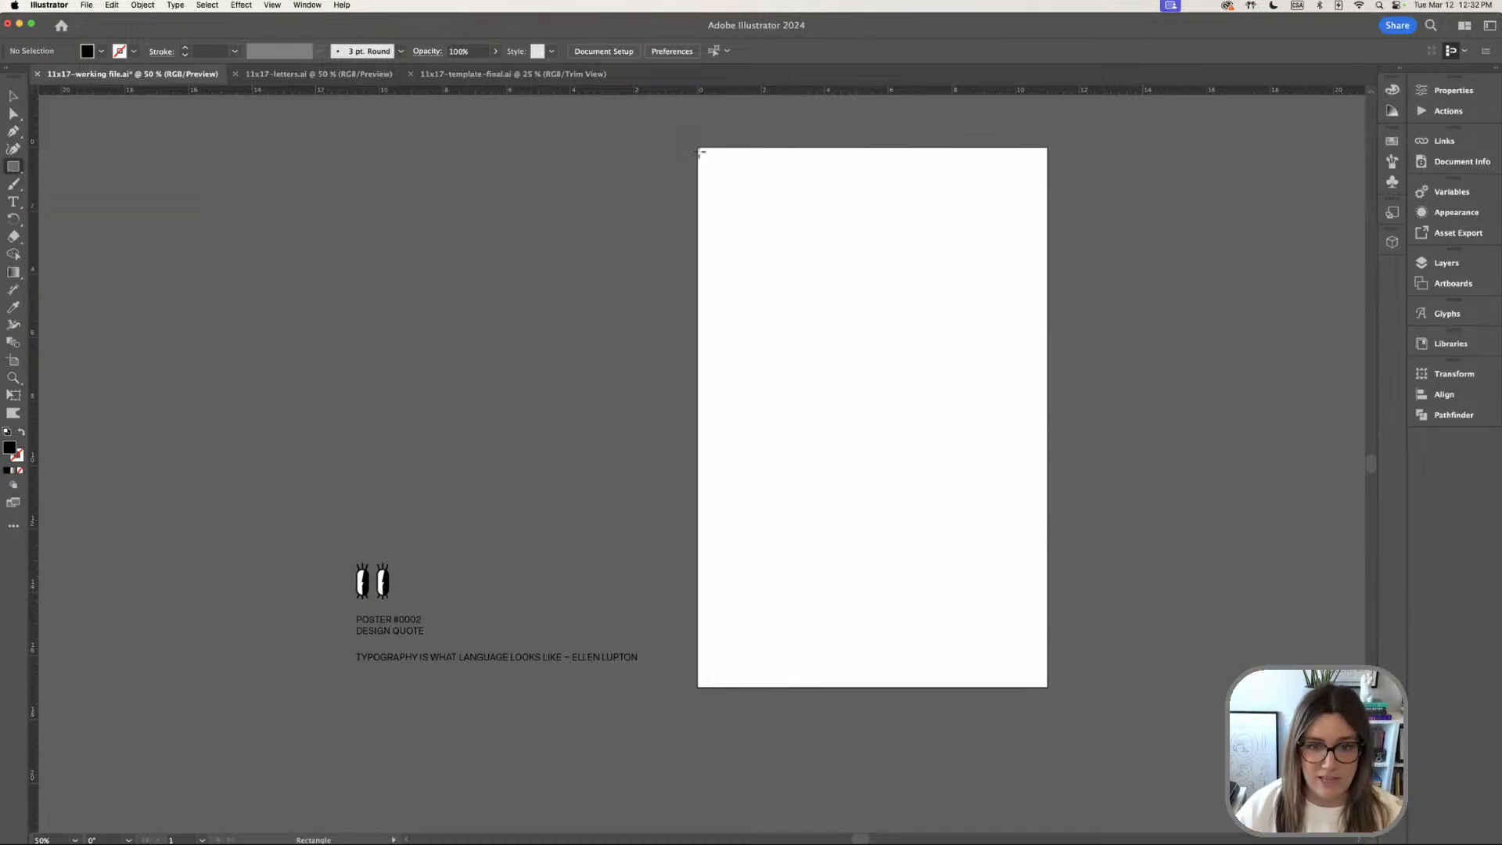
{"action": "left_click_drag", "start_coordinate": [699, 148], "coordinate": [1048, 687]}
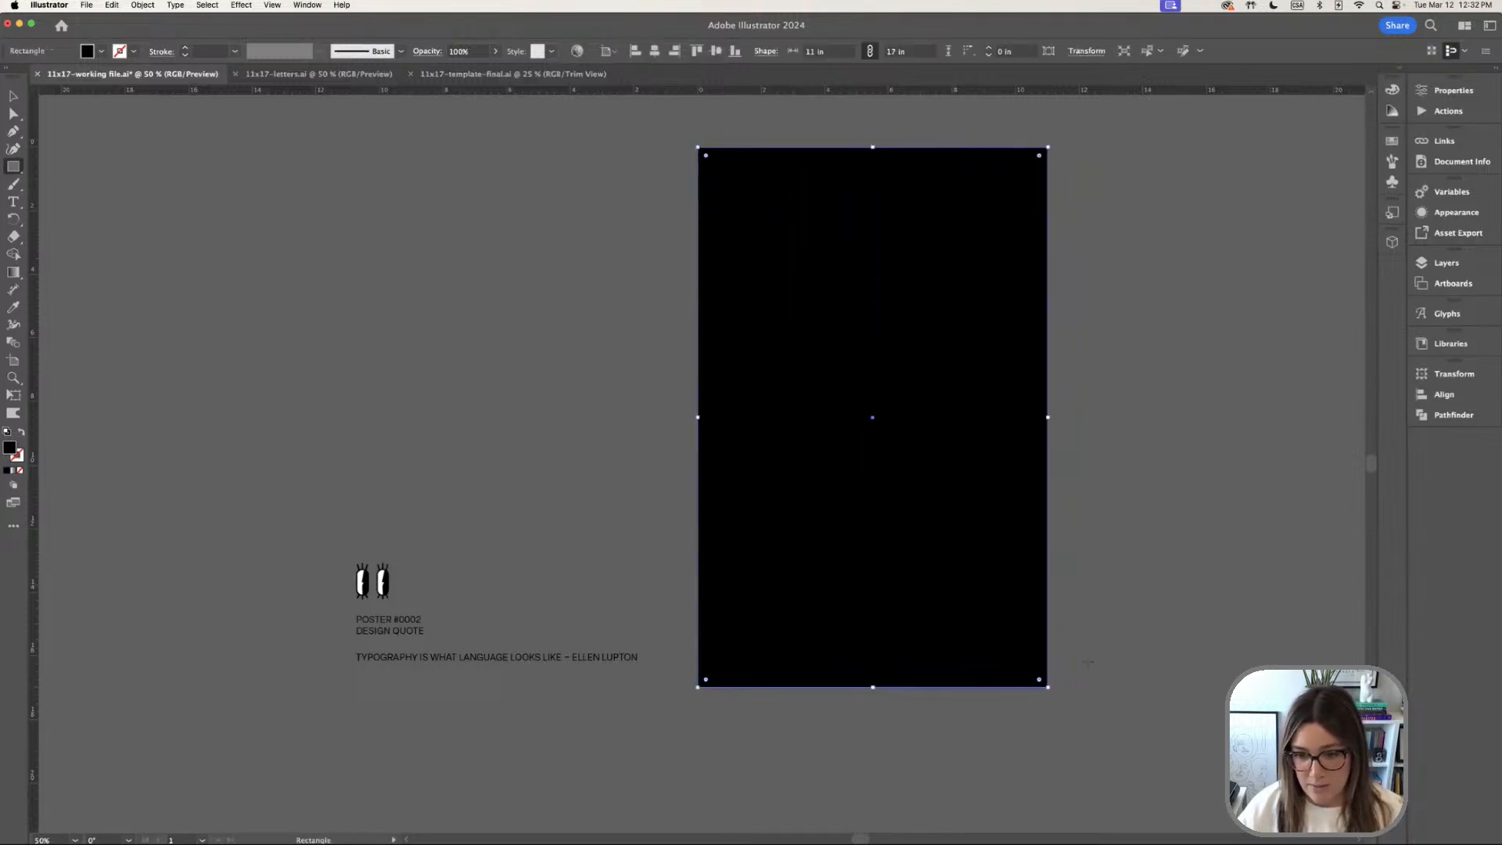
{"action": "left_click", "coordinate": [14, 95]}
{"action": "left_click", "coordinate": [614, 210]}
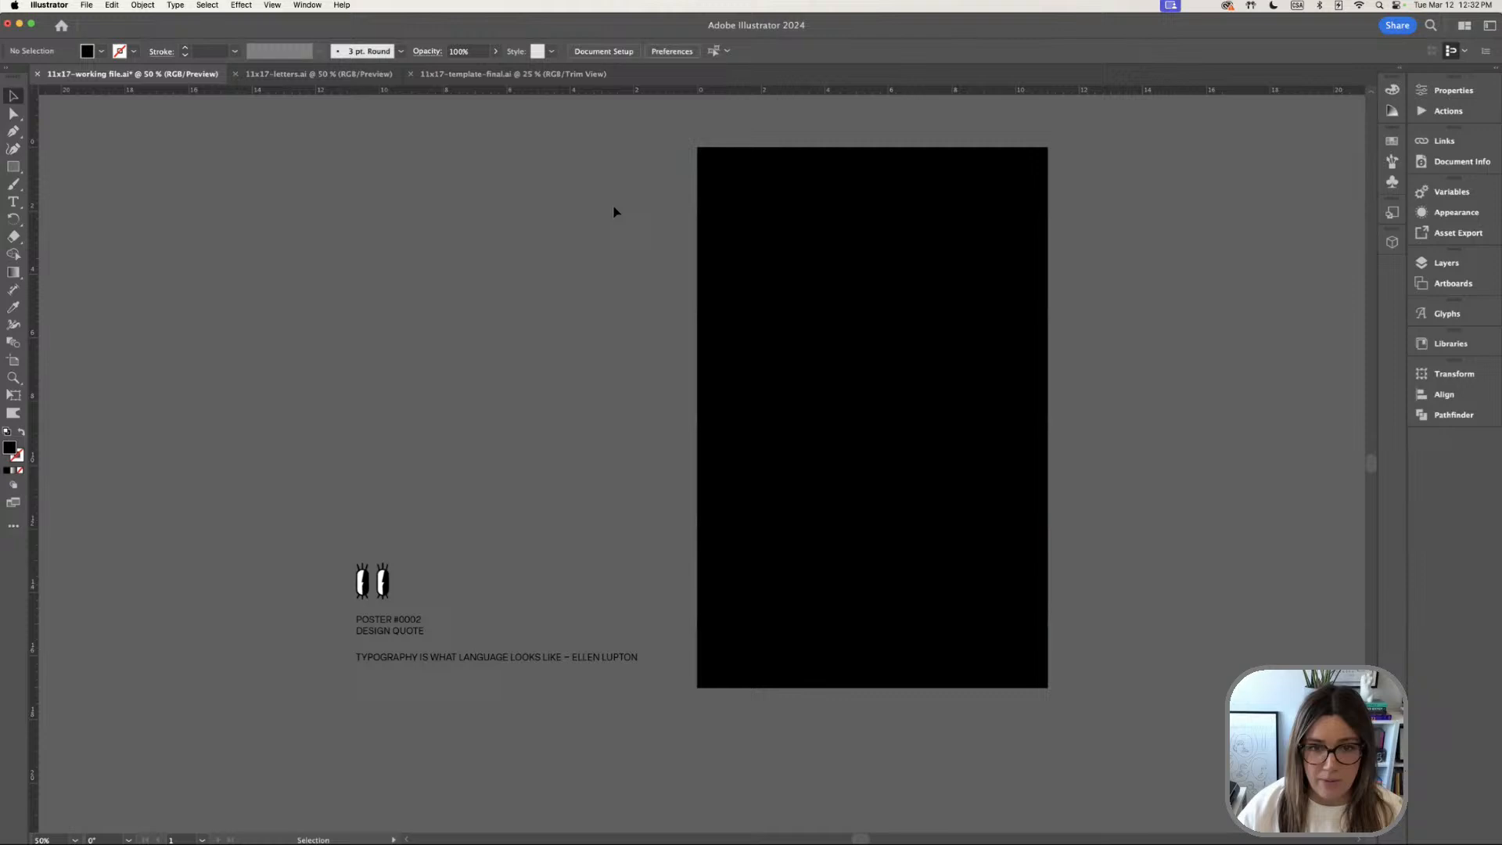
Change the background rectangle's fill to the light blue hex colour c5cdea
{"action": "left_click", "coordinate": [886, 284]}
{"action": "double_click", "coordinate": [10, 447]}
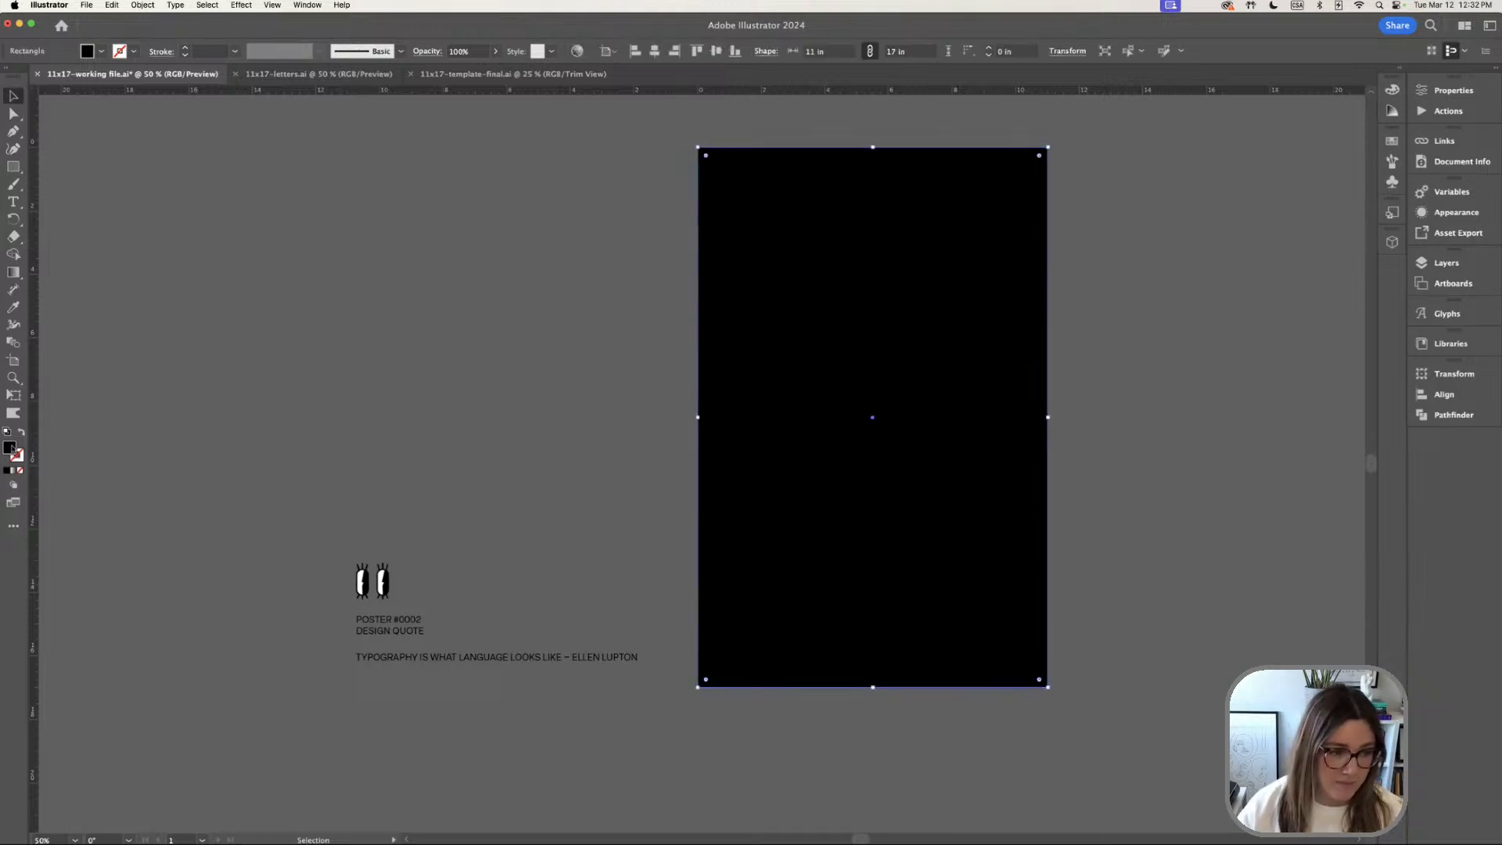
{"action": "type", "text": "c5cdea"}
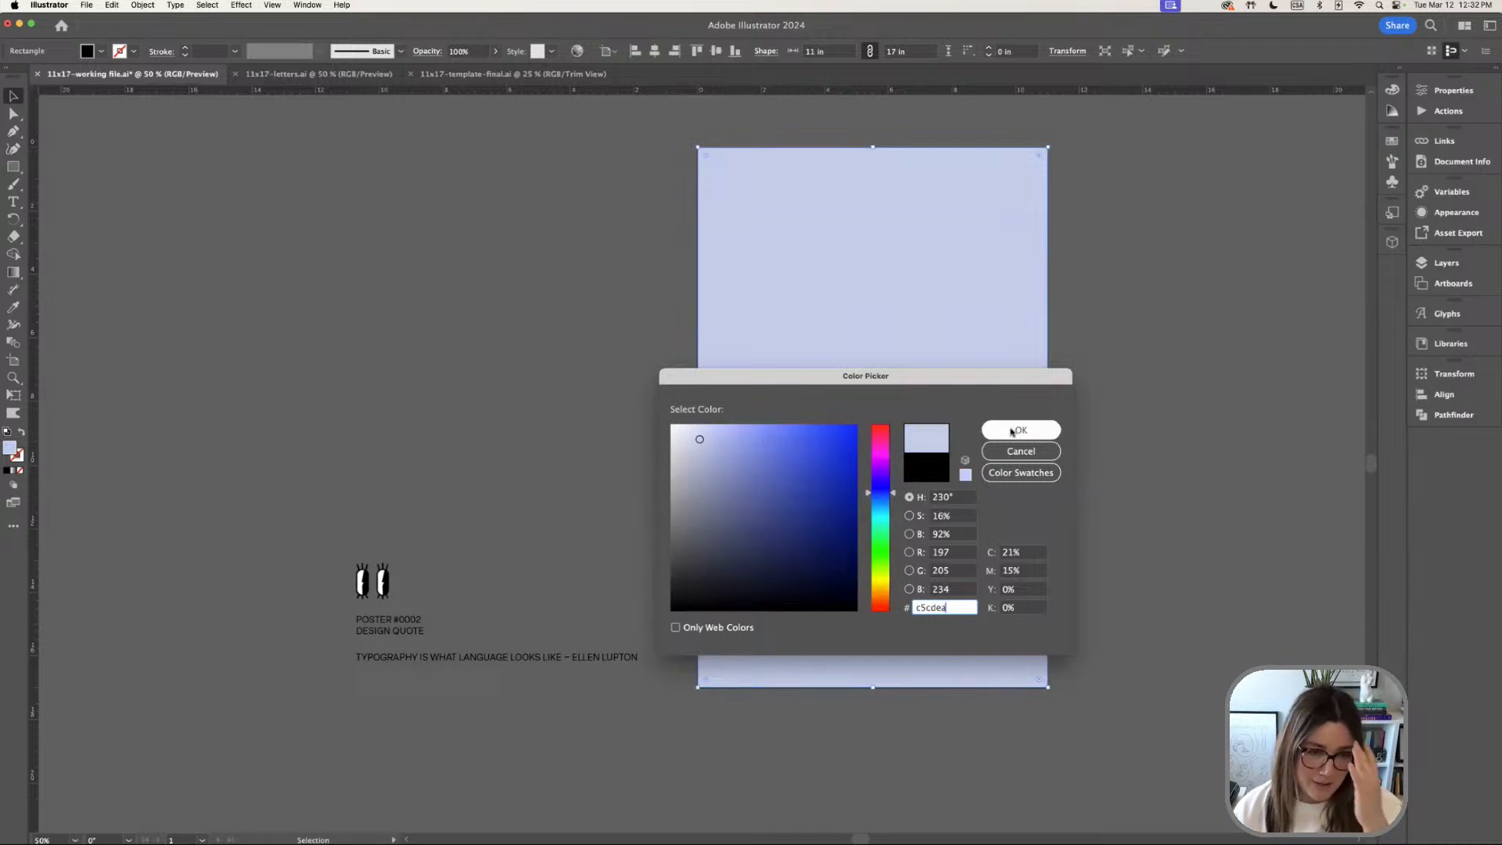
{"action": "left_click", "coordinate": [1014, 431]}
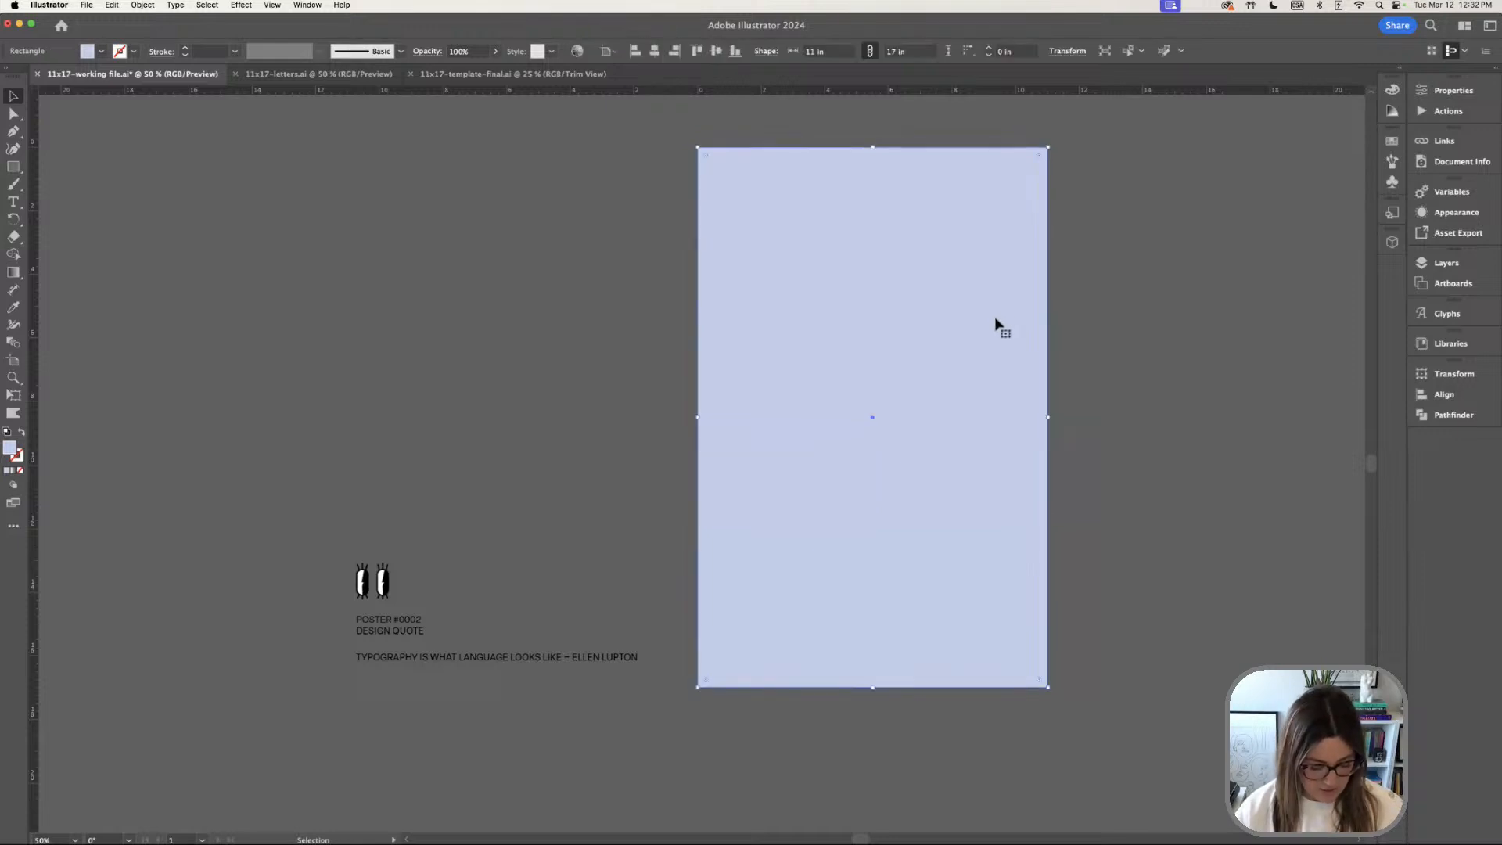
{"action": "left_click", "coordinate": [1127, 342]}
{"action": "left_click_drag", "start_coordinate": [939, 328], "coordinate": [929, 318]}
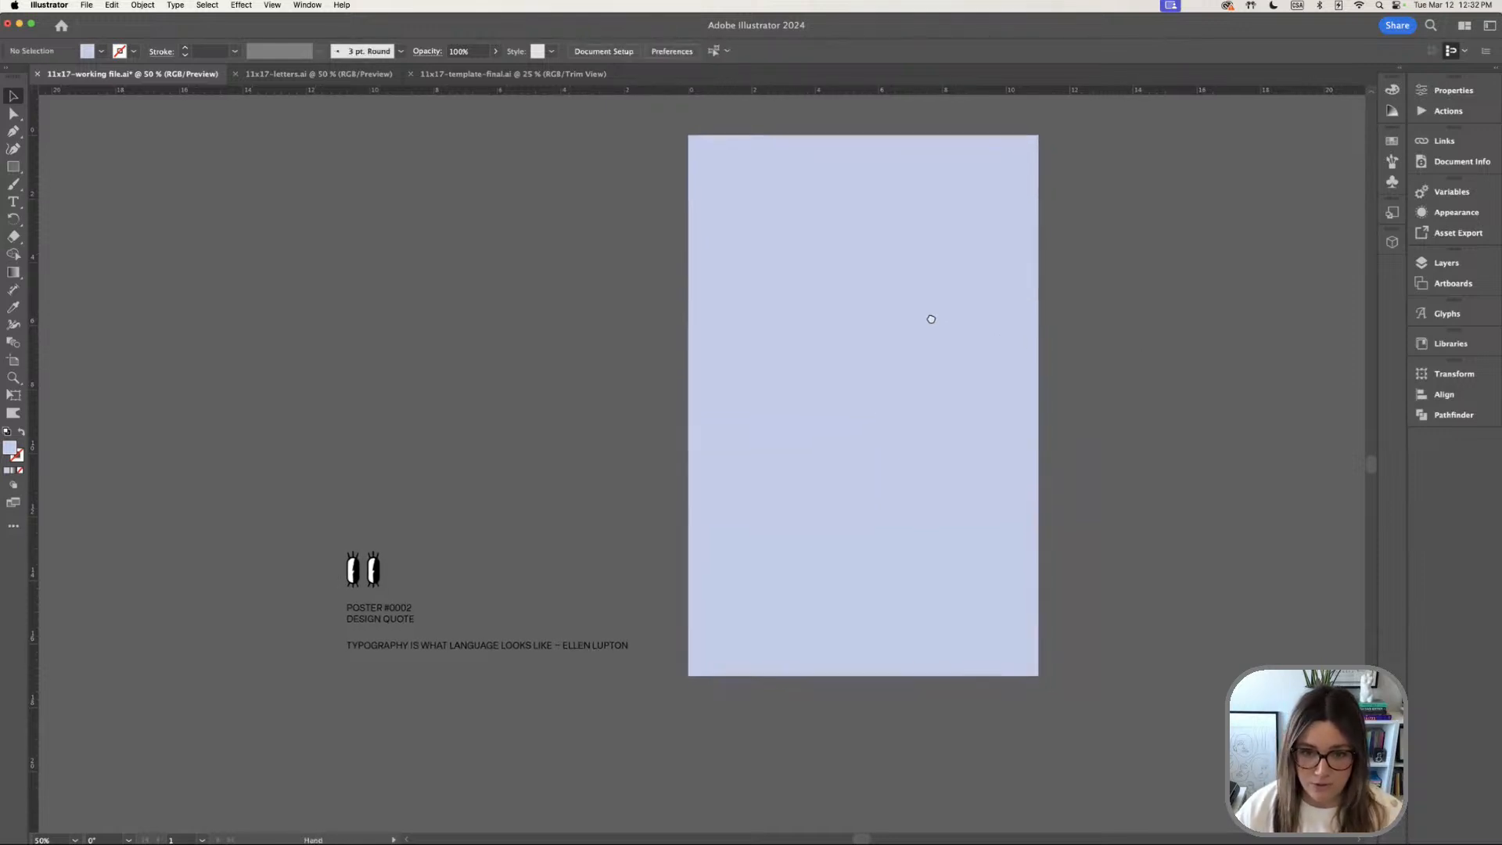
{"action": "left_click_drag", "start_coordinate": [518, 651], "coordinate": [494, 416]}
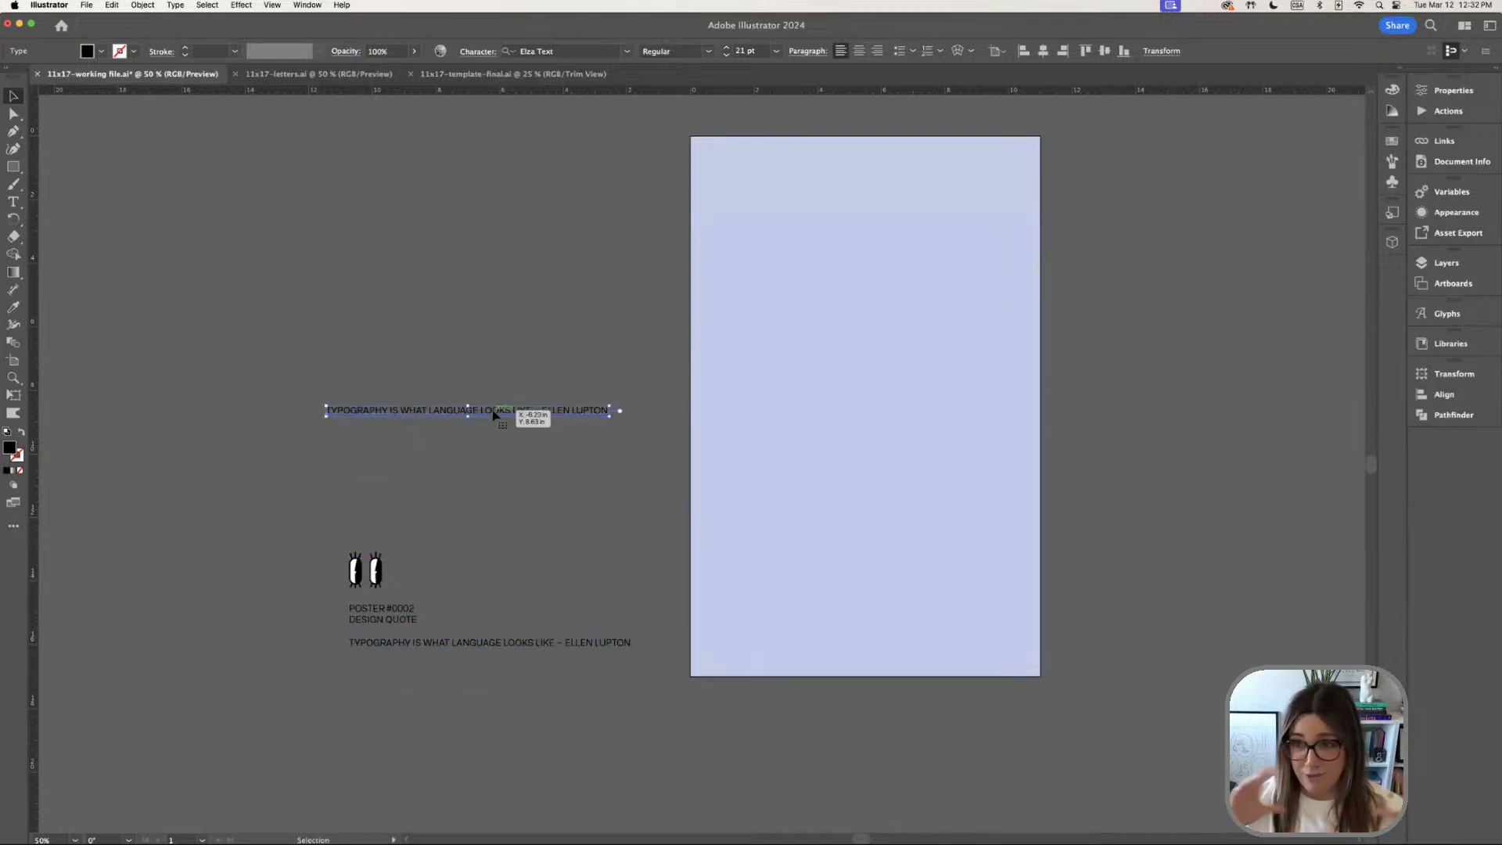
{"action": "left_click_drag", "start_coordinate": [528, 418], "coordinate": [551, 408]}
{"action": "left_click", "coordinate": [552, 640]}
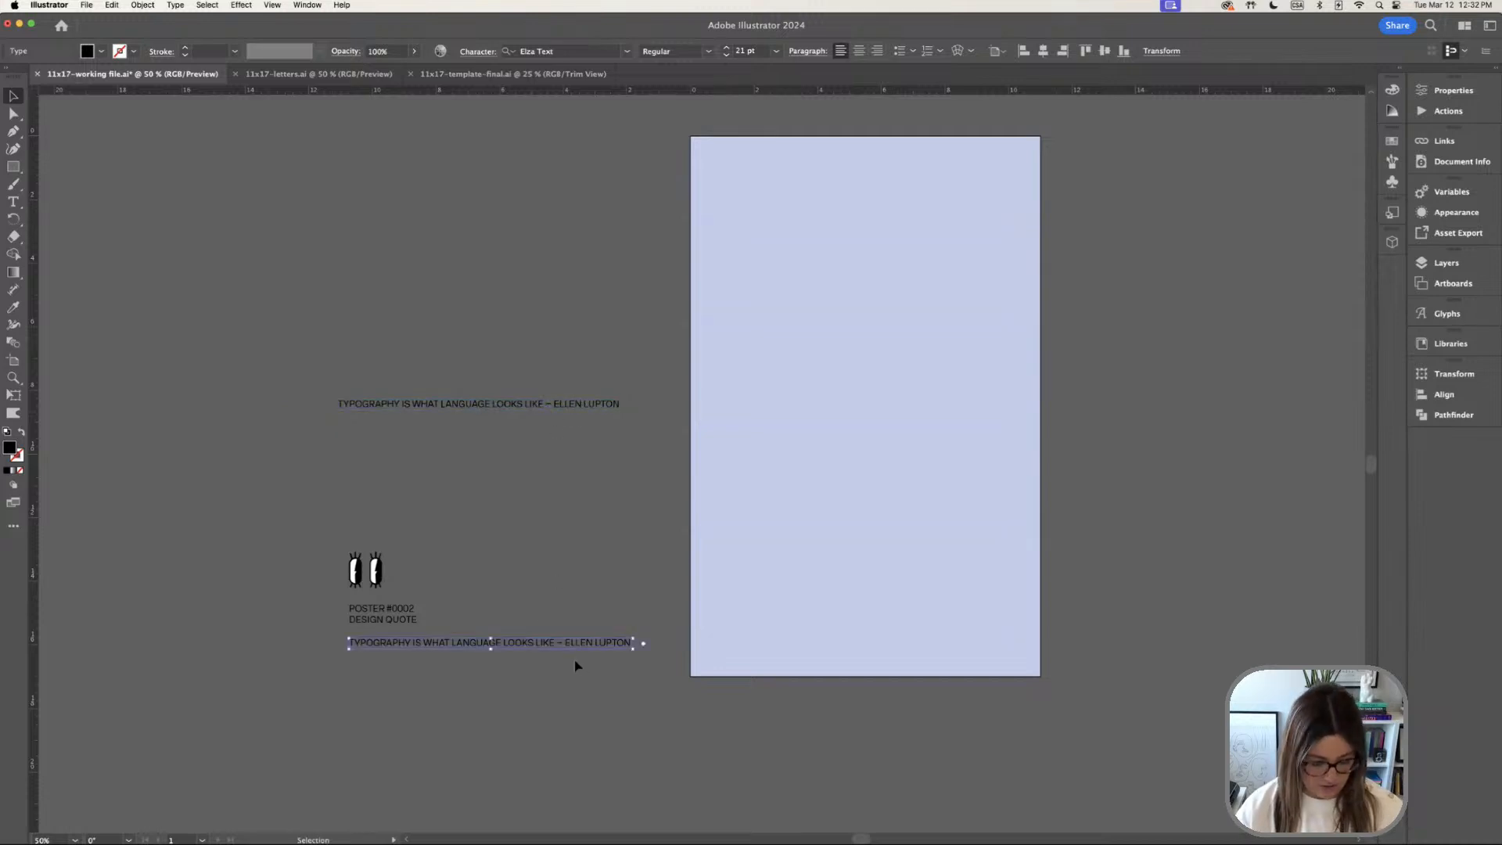
{"action": "key", "text": "super+c"}
{"action": "left_click", "coordinate": [461, 436]}
{"action": "key", "text": "super+v"}
{"action": "left_click_drag", "start_coordinate": [615, 466], "coordinate": [491, 457]}
{"action": "left_click", "coordinate": [585, 435]}
{"action": "left_click", "coordinate": [597, 452]}
{"action": "left_click", "coordinate": [611, 482]}
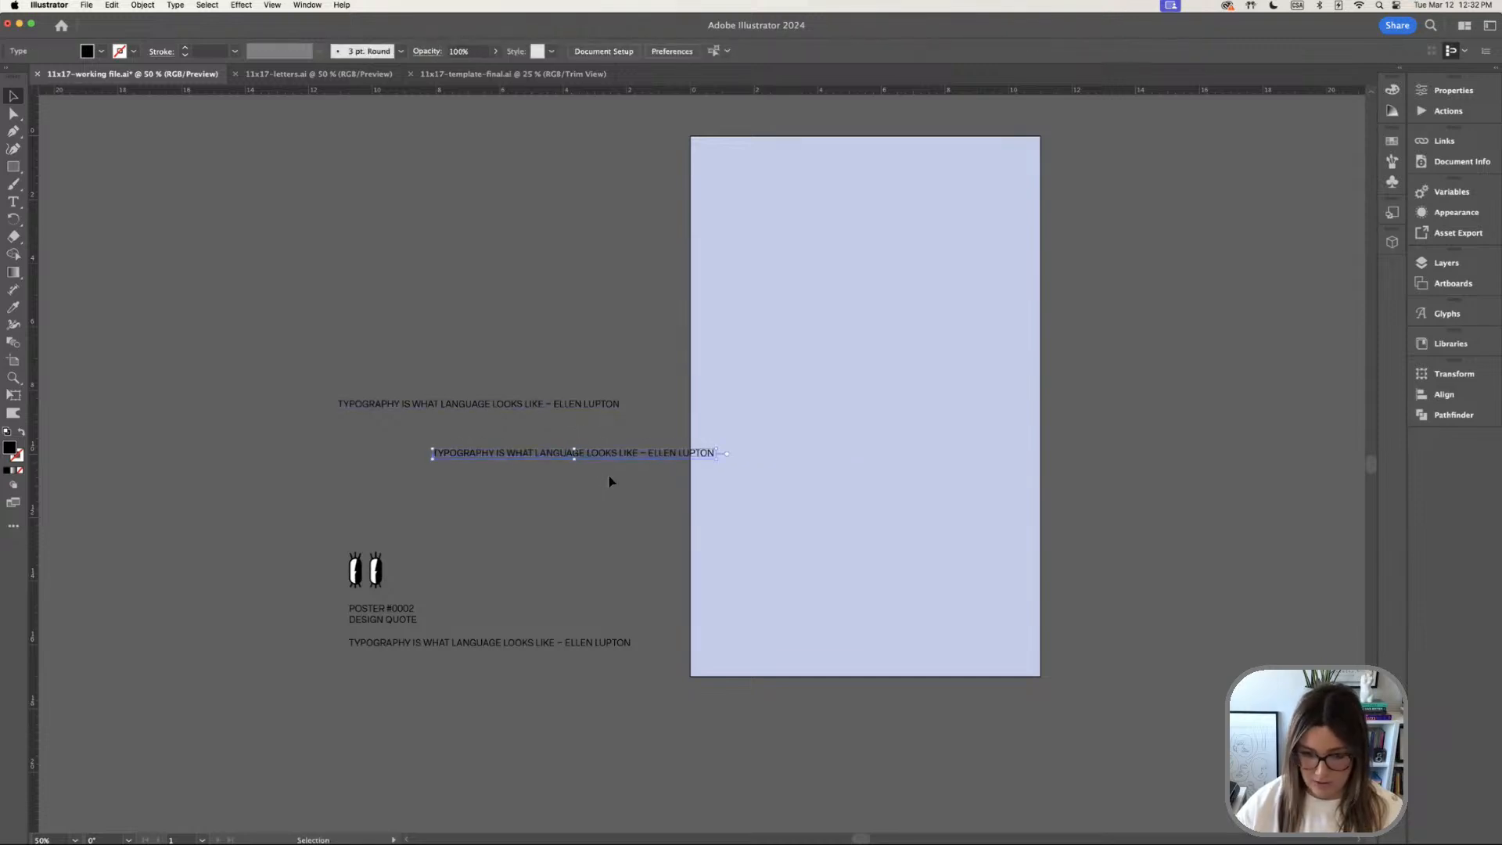
{"action": "key", "text": "Delete"}
{"action": "left_click", "coordinate": [508, 405]}
{"action": "key", "text": "Delete"}
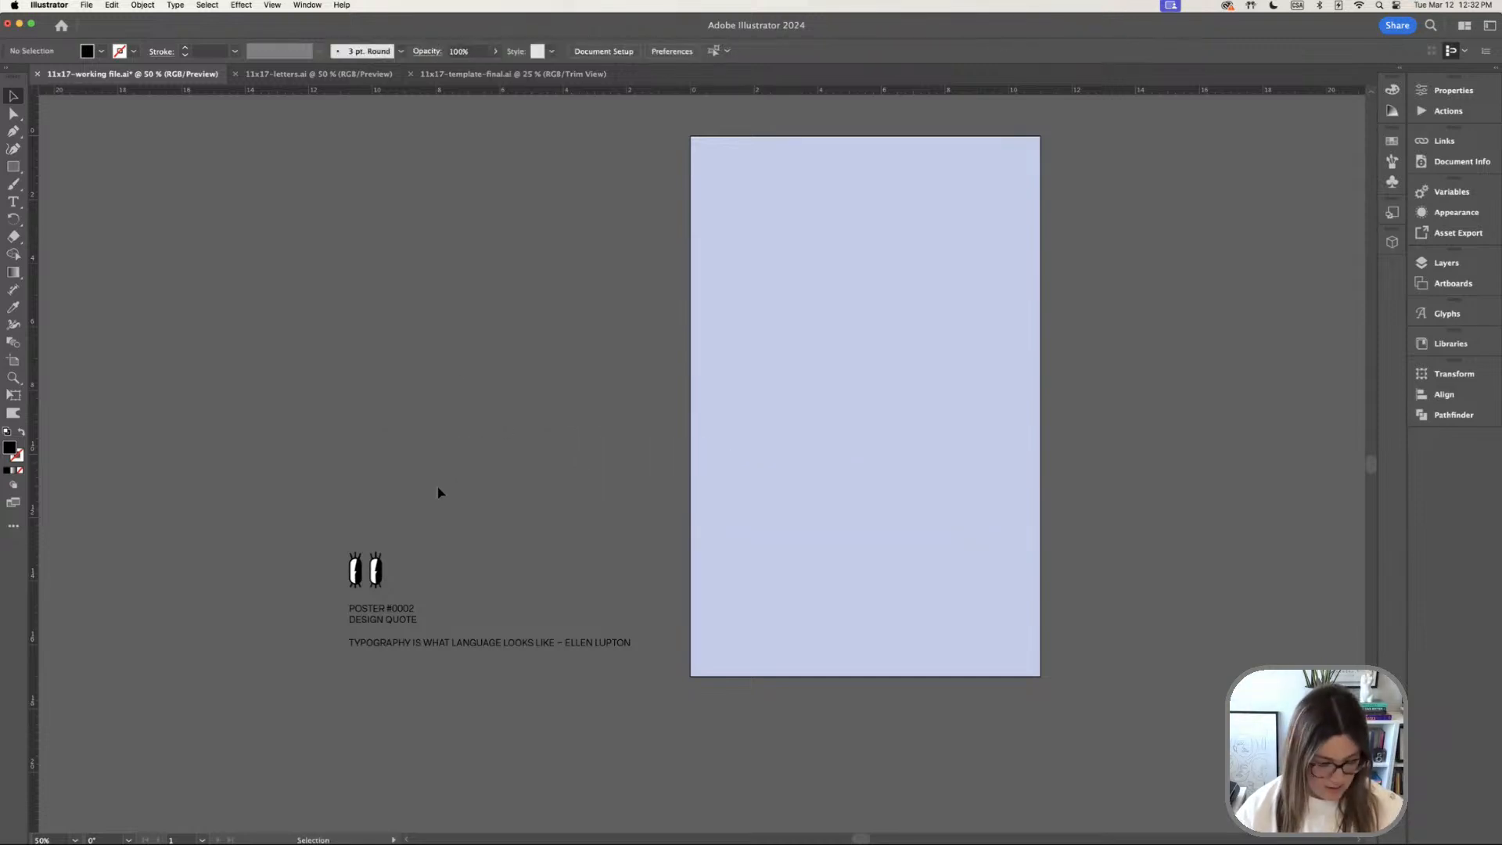
Duplicate the typography quote line and place the copy on the pasteboard above the eyes graphic
{"action": "left_click", "coordinate": [508, 649]}
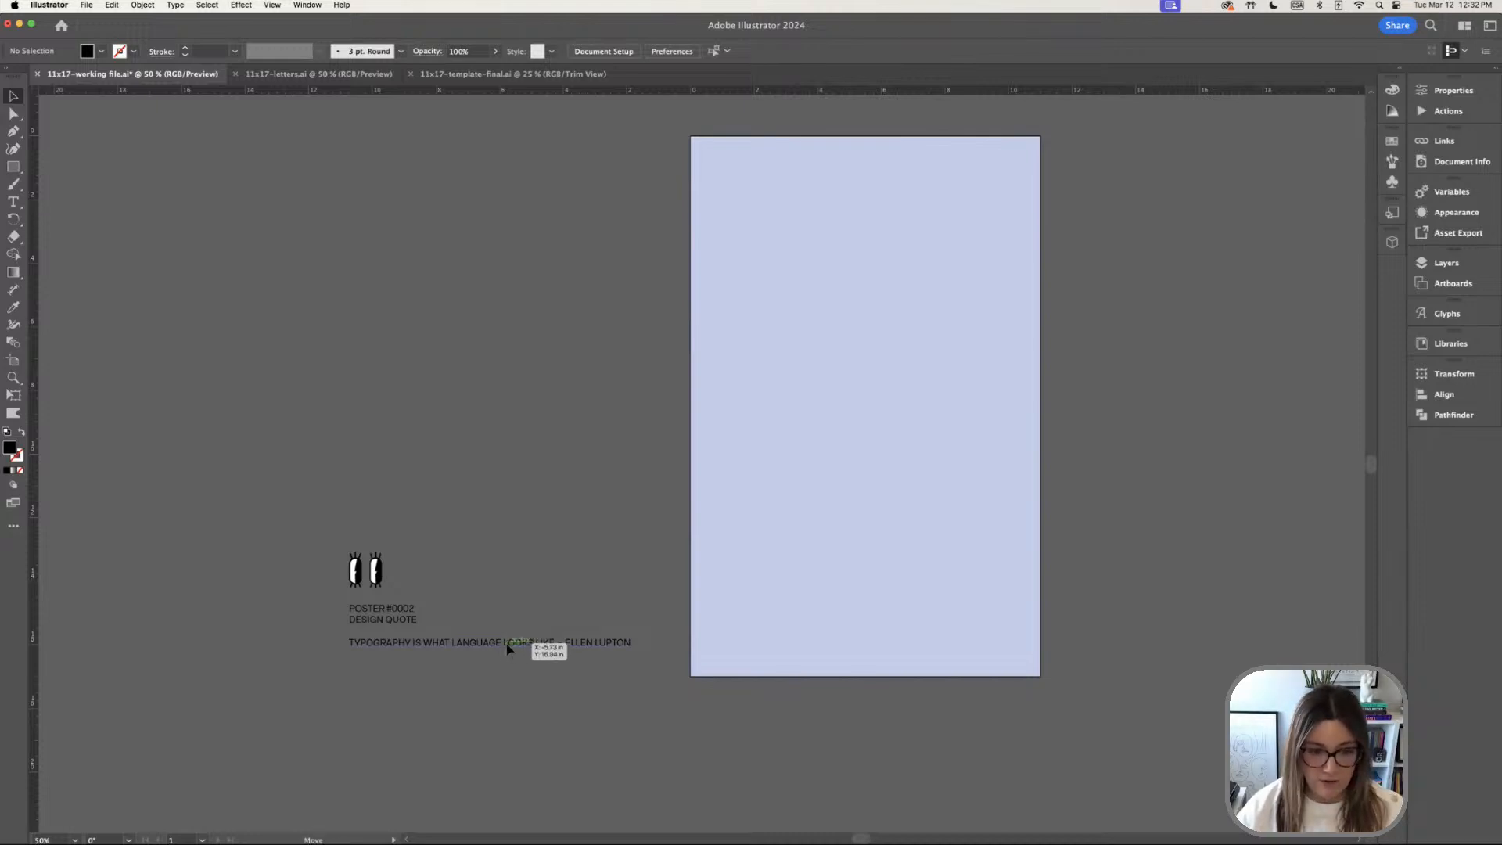
{"action": "left_click_drag", "start_coordinate": [508, 649], "coordinate": [540, 383]}
{"action": "left_click", "coordinate": [485, 409]}
{"action": "key", "text": "super+equal"}
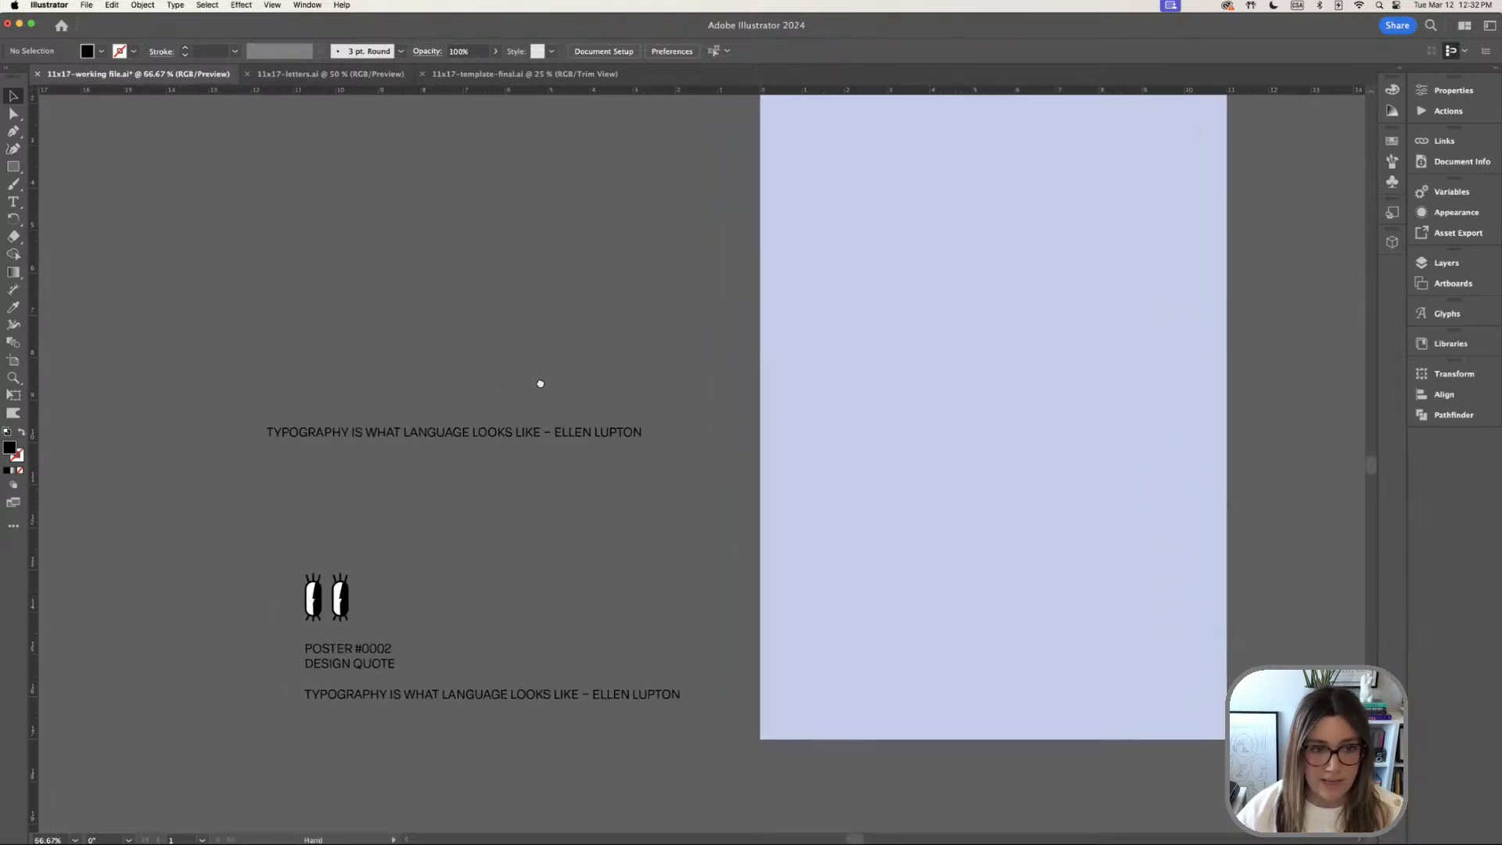
{"action": "left_click_drag", "start_coordinate": [472, 439], "coordinate": [480, 402]}
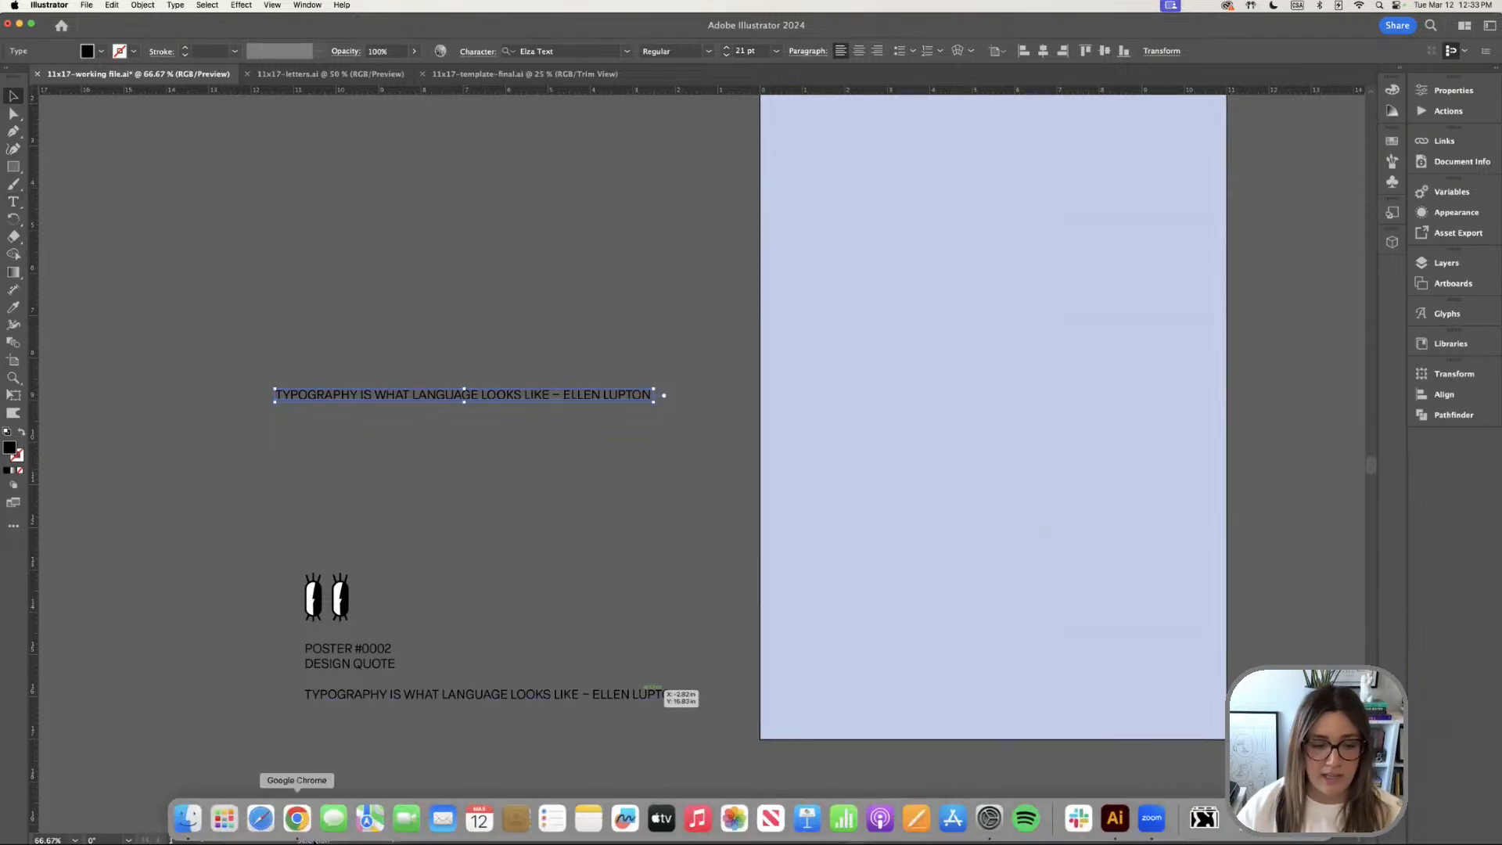
Switch to Chrome to view the presentation's Result slide with the finished poster, and return to Illustrator
{"action": "left_click", "coordinate": [297, 821]}
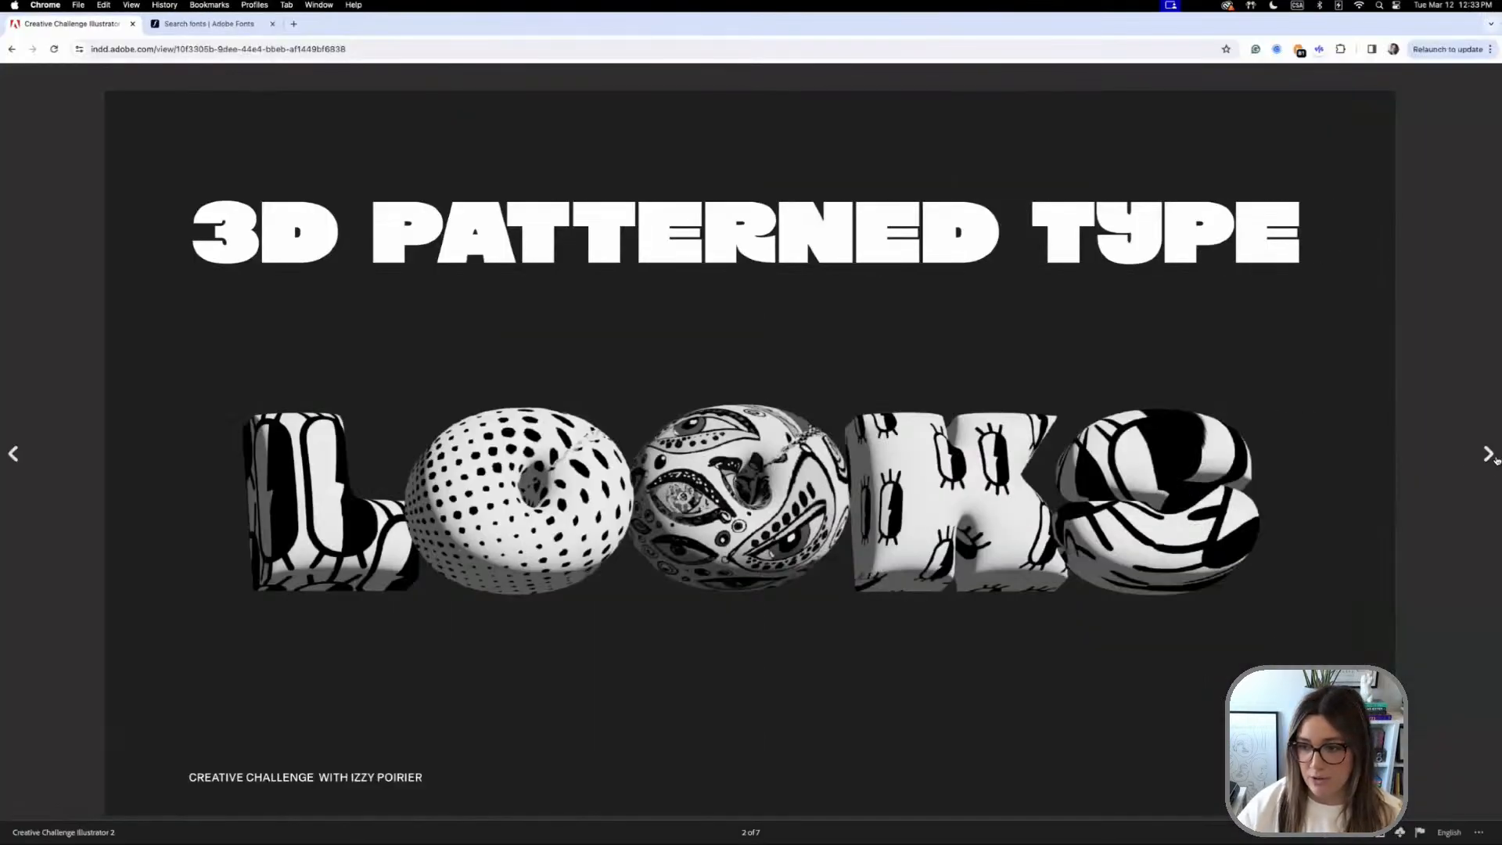
{"action": "left_click", "coordinate": [1489, 454]}
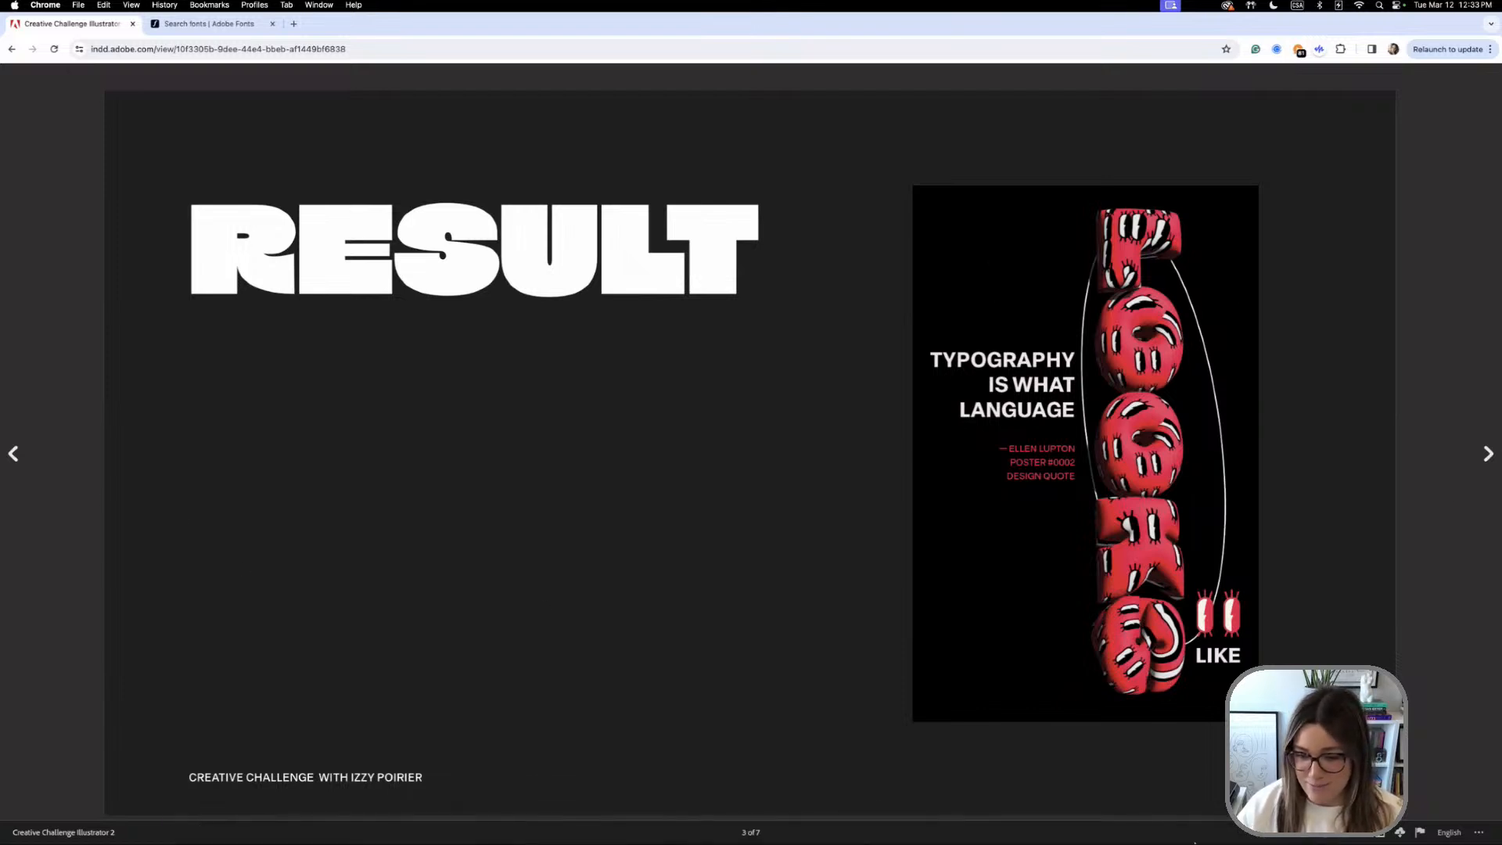
{"action": "left_click", "coordinate": [1114, 818]}
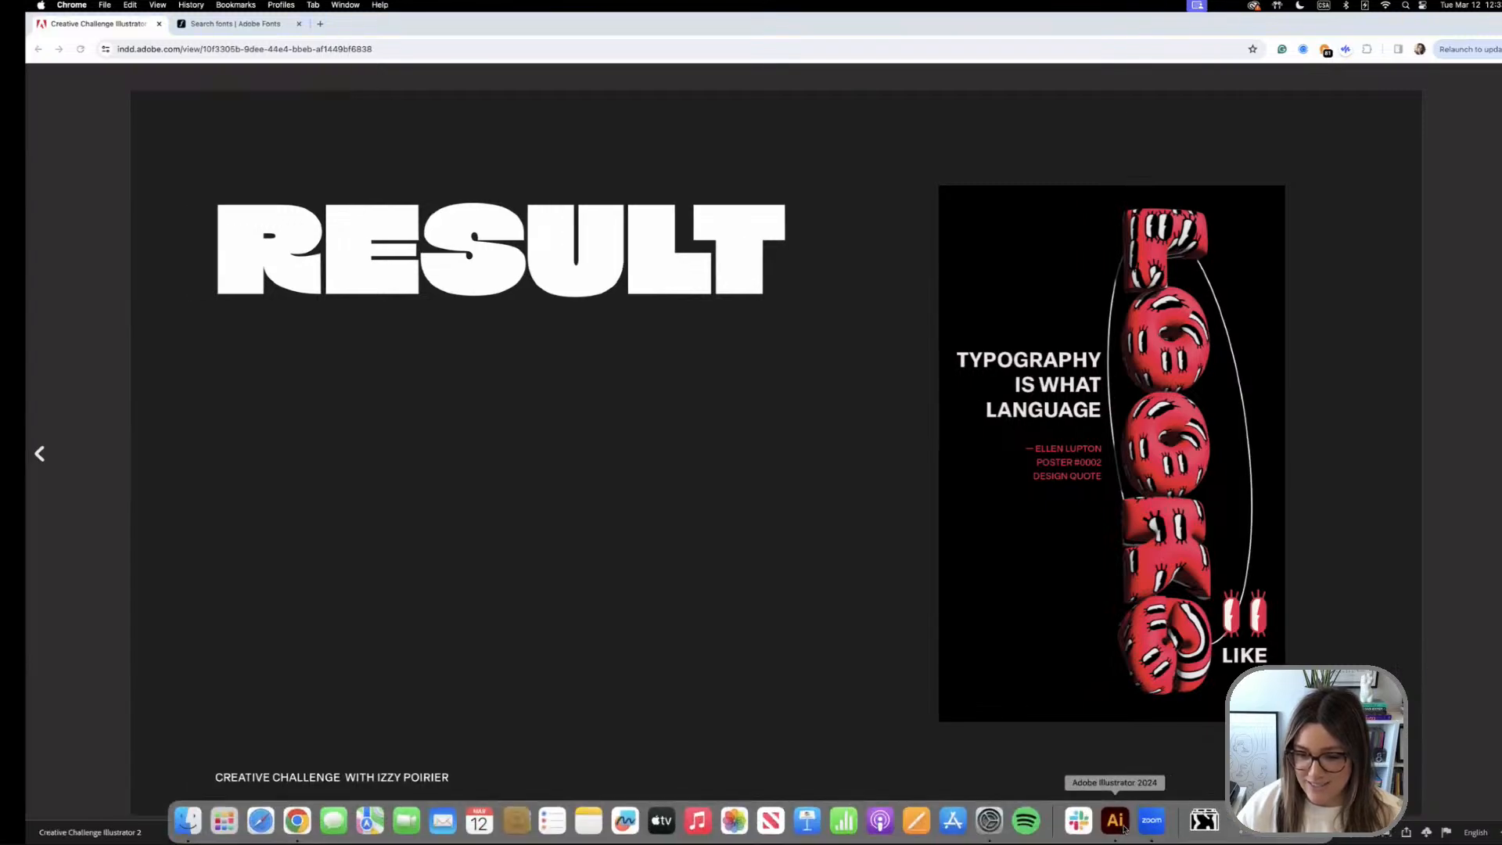
Move the duplicated quote line up a little and paste its word LOOKS as a separate text object
{"action": "left_click_drag", "start_coordinate": [567, 396], "coordinate": [575, 360]}
{"action": "left_click", "coordinate": [13, 202]}
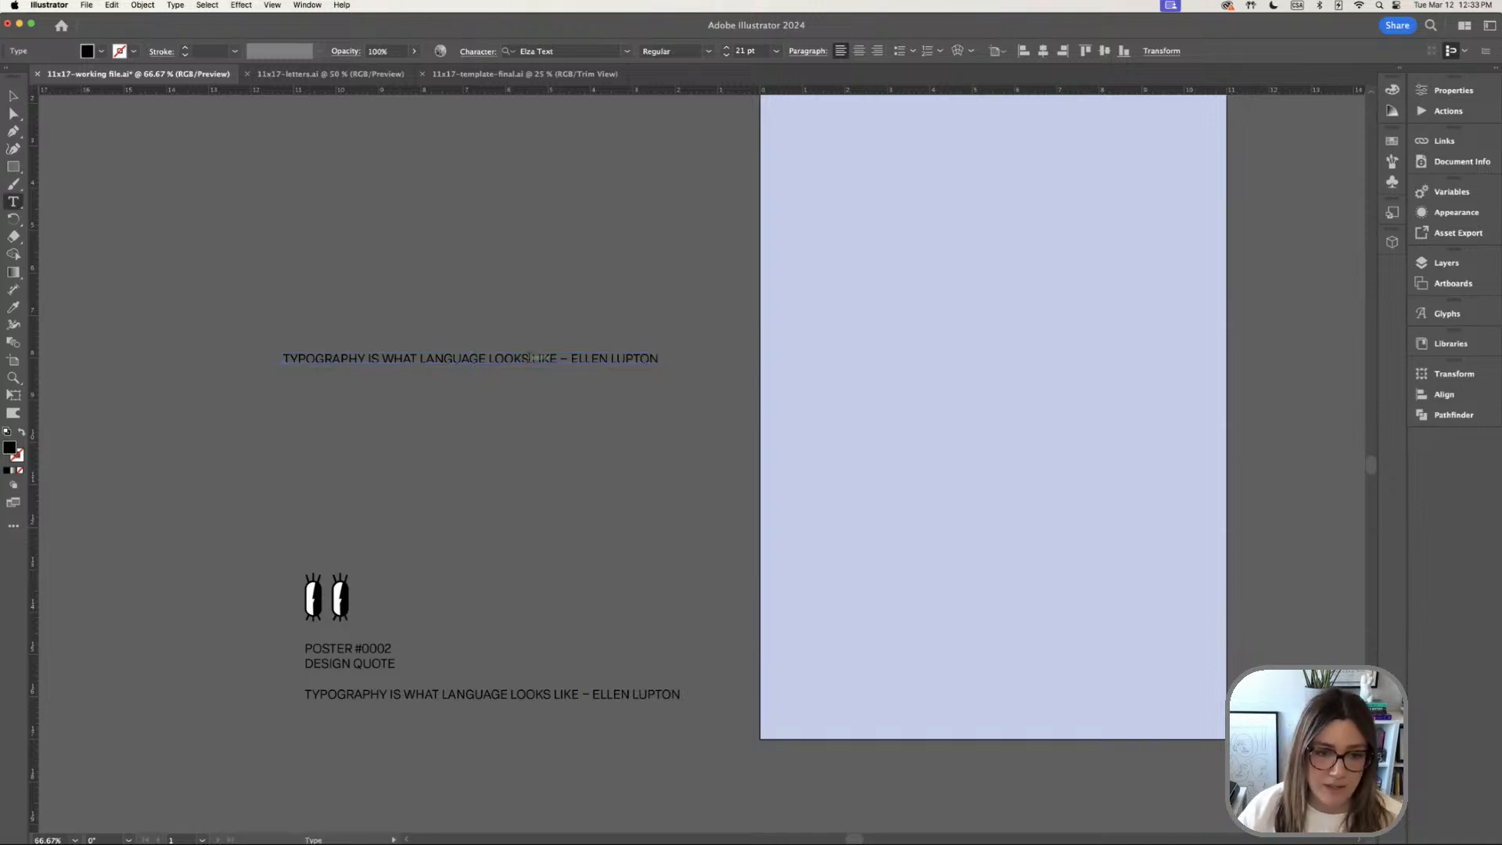
{"action": "left_click_drag", "start_coordinate": [530, 359], "coordinate": [489, 360]}
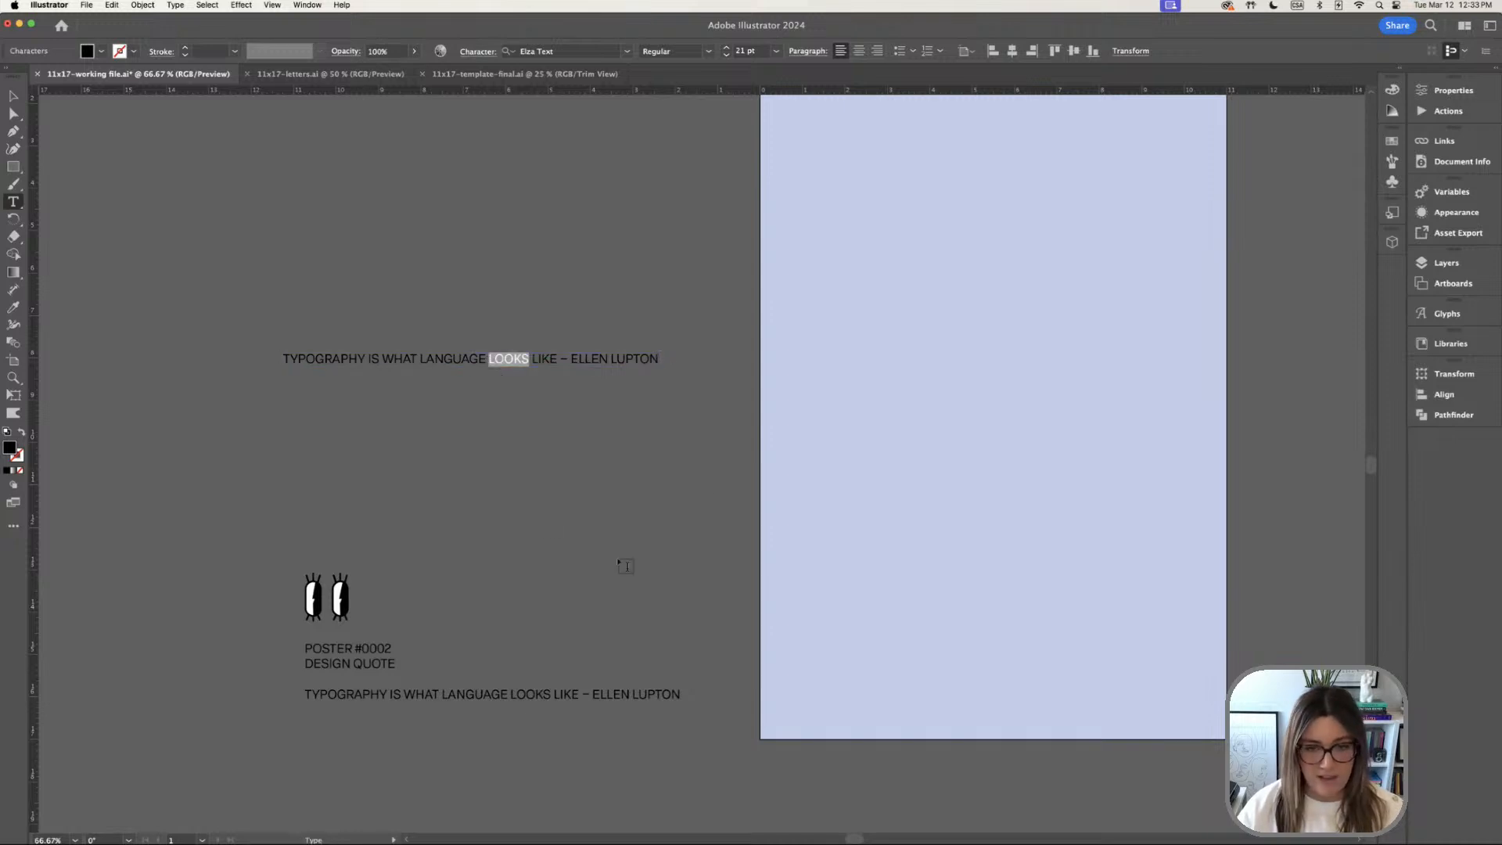
{"action": "key", "text": "super+c"}
{"action": "key", "text": "Escape"}
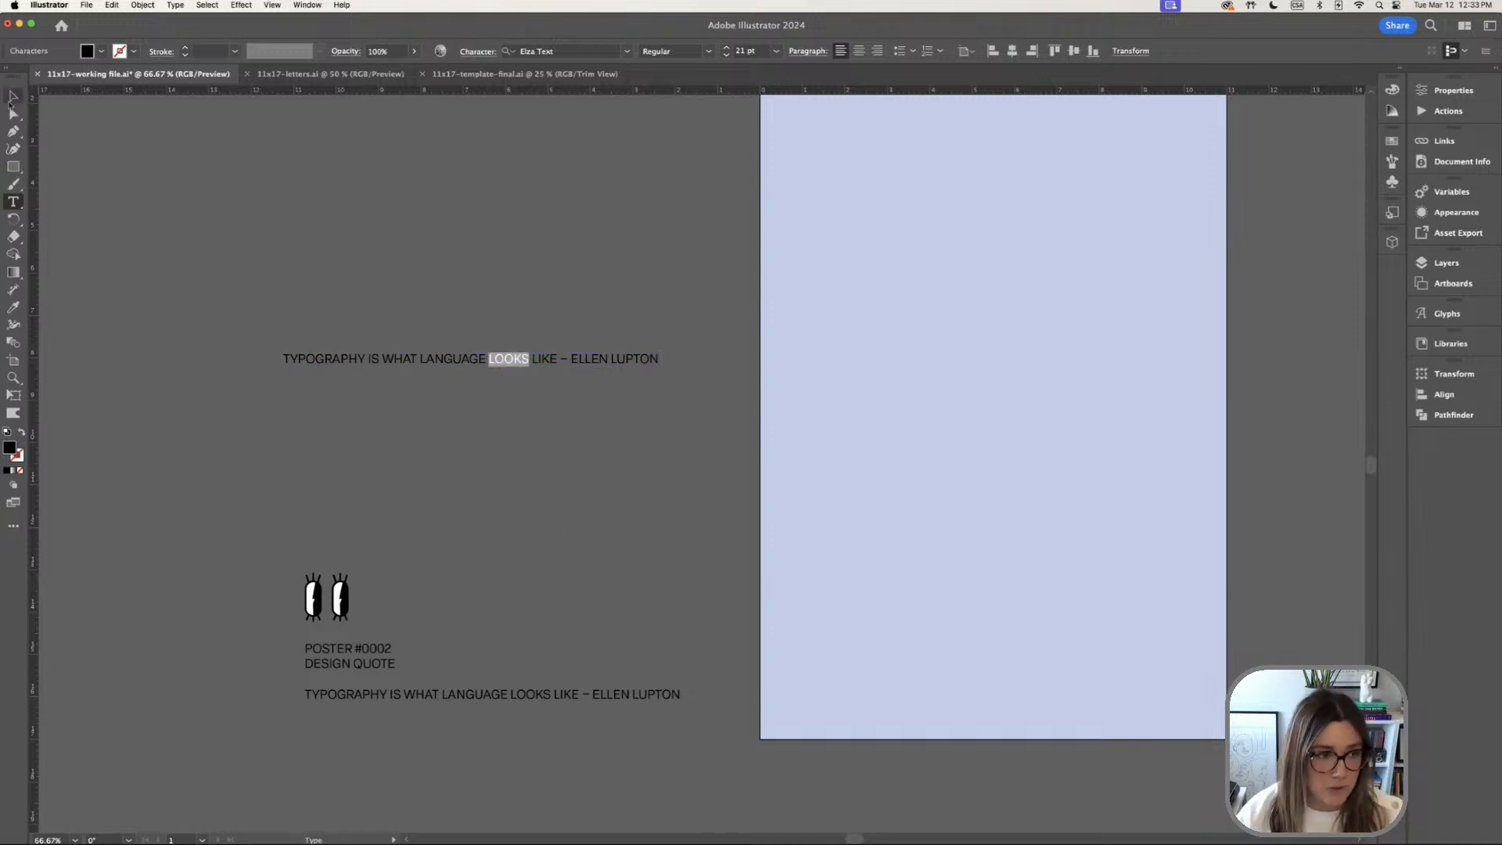
{"action": "key", "text": "super+v"}
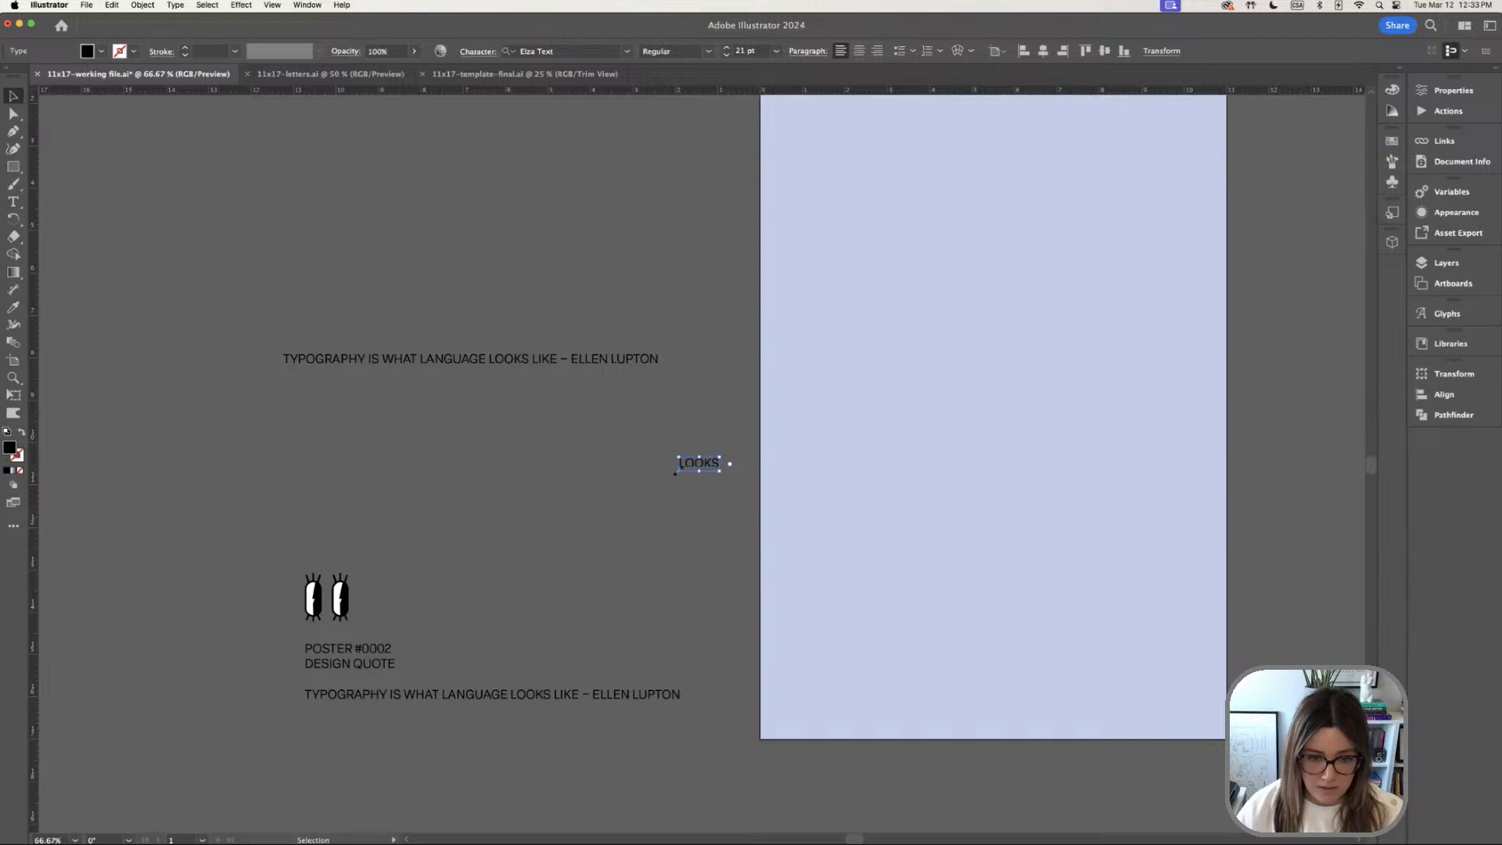
Enlarge the LOOKS text to about 161.5 pt and position it on the pasteboard between the two quote lines
{"action": "left_click_drag", "start_coordinate": [676, 472], "coordinate": [408, 647]}
{"action": "key", "text": "super+z"}
{"action": "left_click_drag", "start_coordinate": [661, 521], "coordinate": [637, 479]}
{"action": "left_click_drag", "start_coordinate": [609, 363], "coordinate": [626, 290]}
{"action": "left_click_drag", "start_coordinate": [621, 498], "coordinate": [578, 450]}
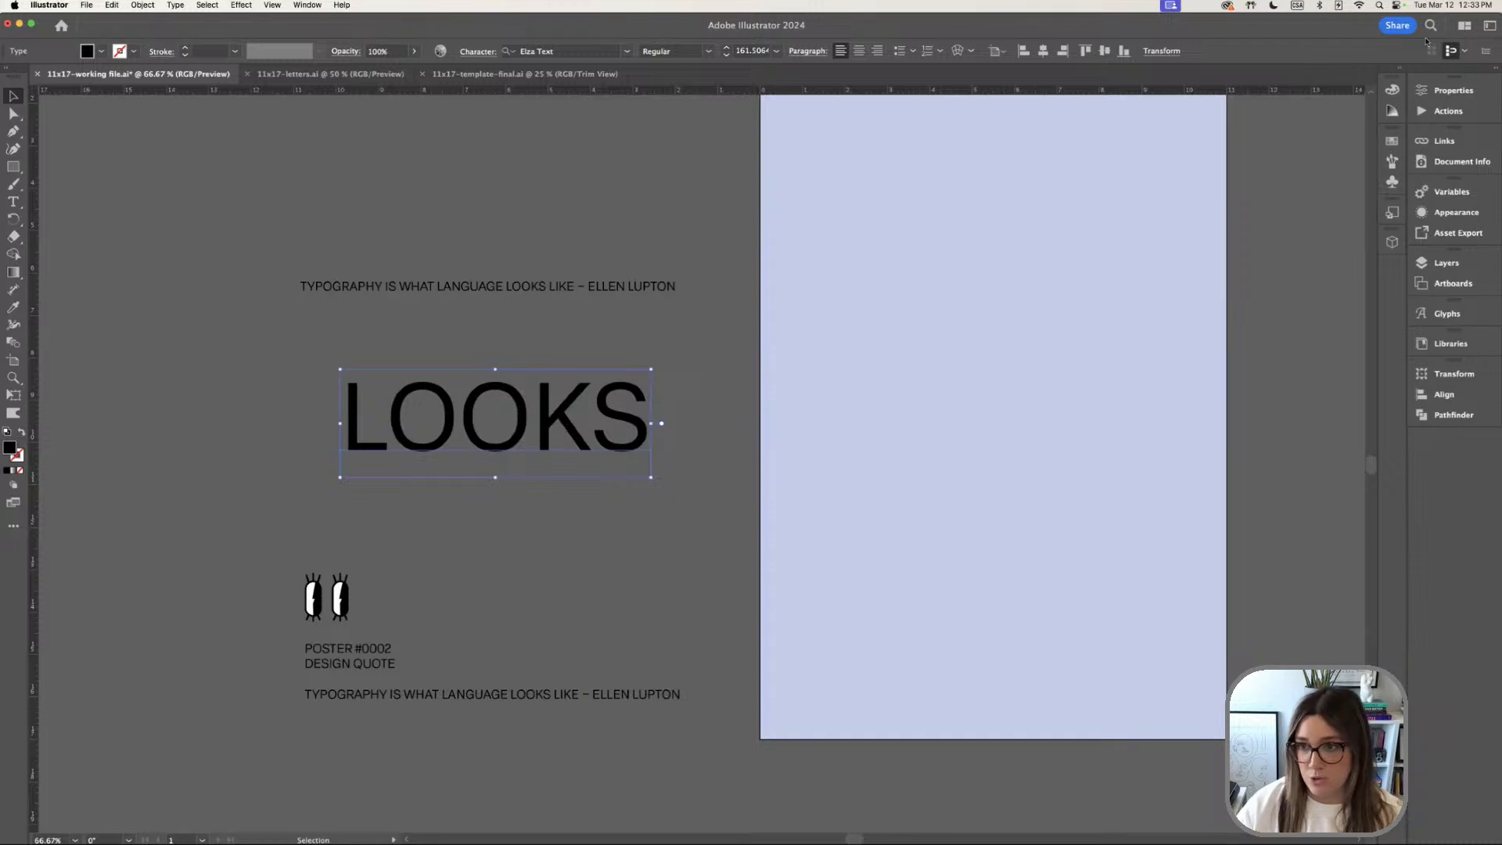
{"action": "left_click", "coordinate": [1448, 94]}
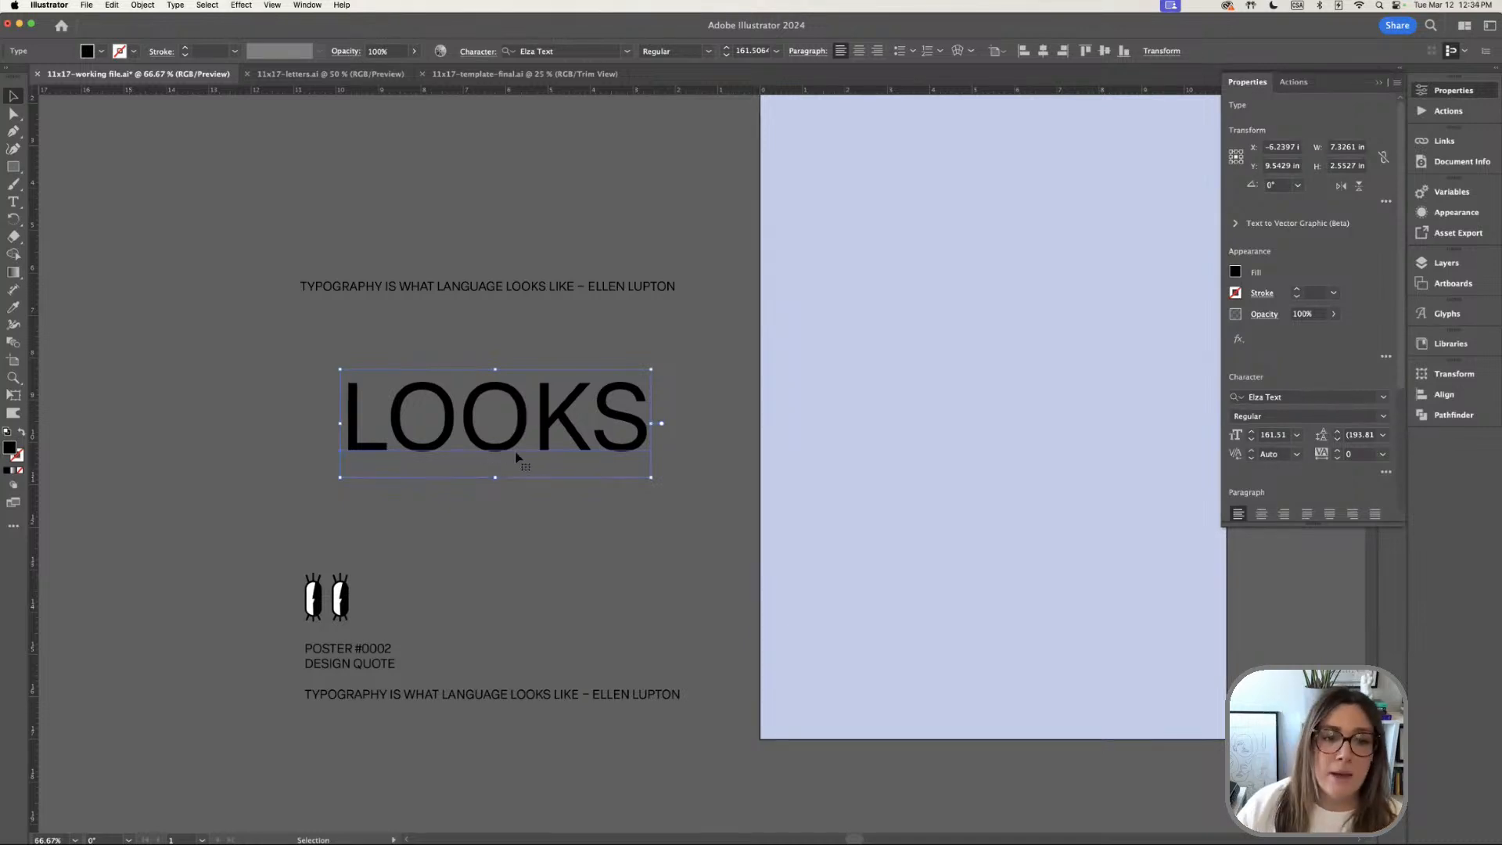
{"action": "left_click_drag", "start_coordinate": [519, 445], "coordinate": [513, 440]}
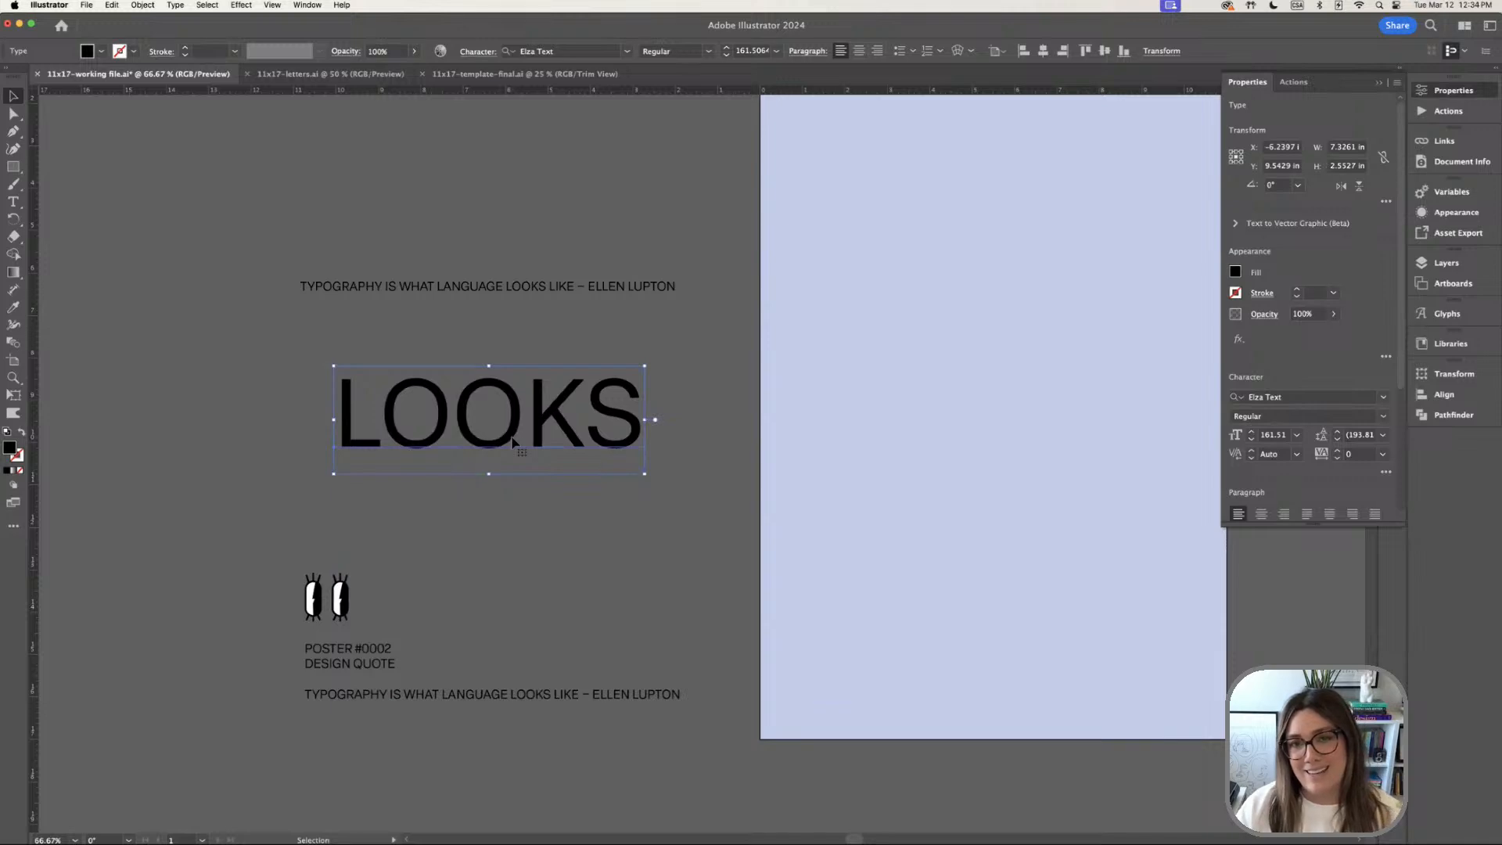
Switch to Chrome, browse the Clean heavyweight typefaces on Adobe Fonts including page 3 of the results, and return to Illustrator
{"action": "mouse_move", "coordinate": [552, 817]}
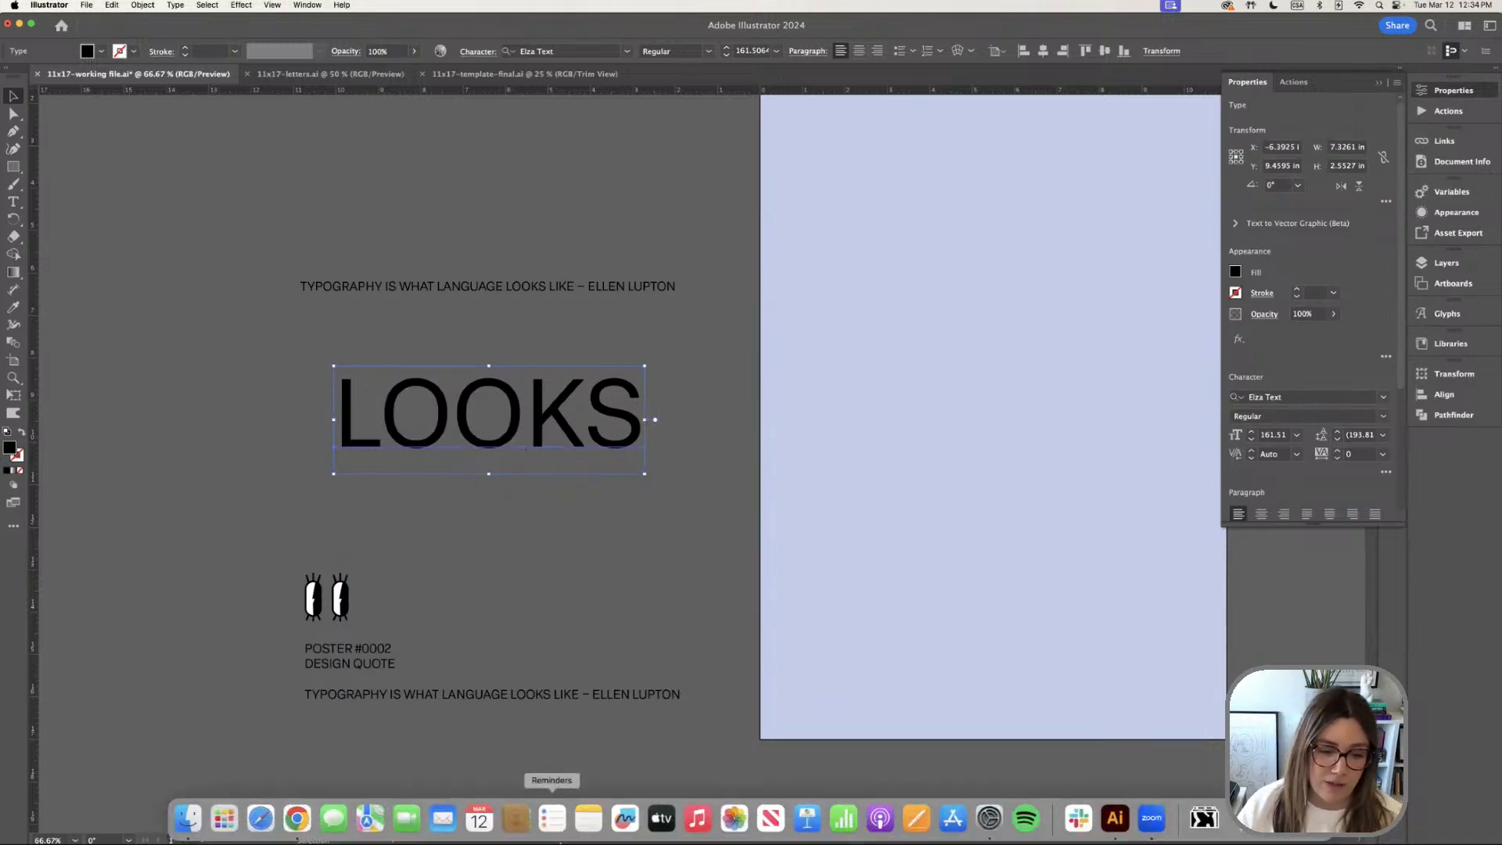
{"action": "left_click", "coordinate": [297, 818]}
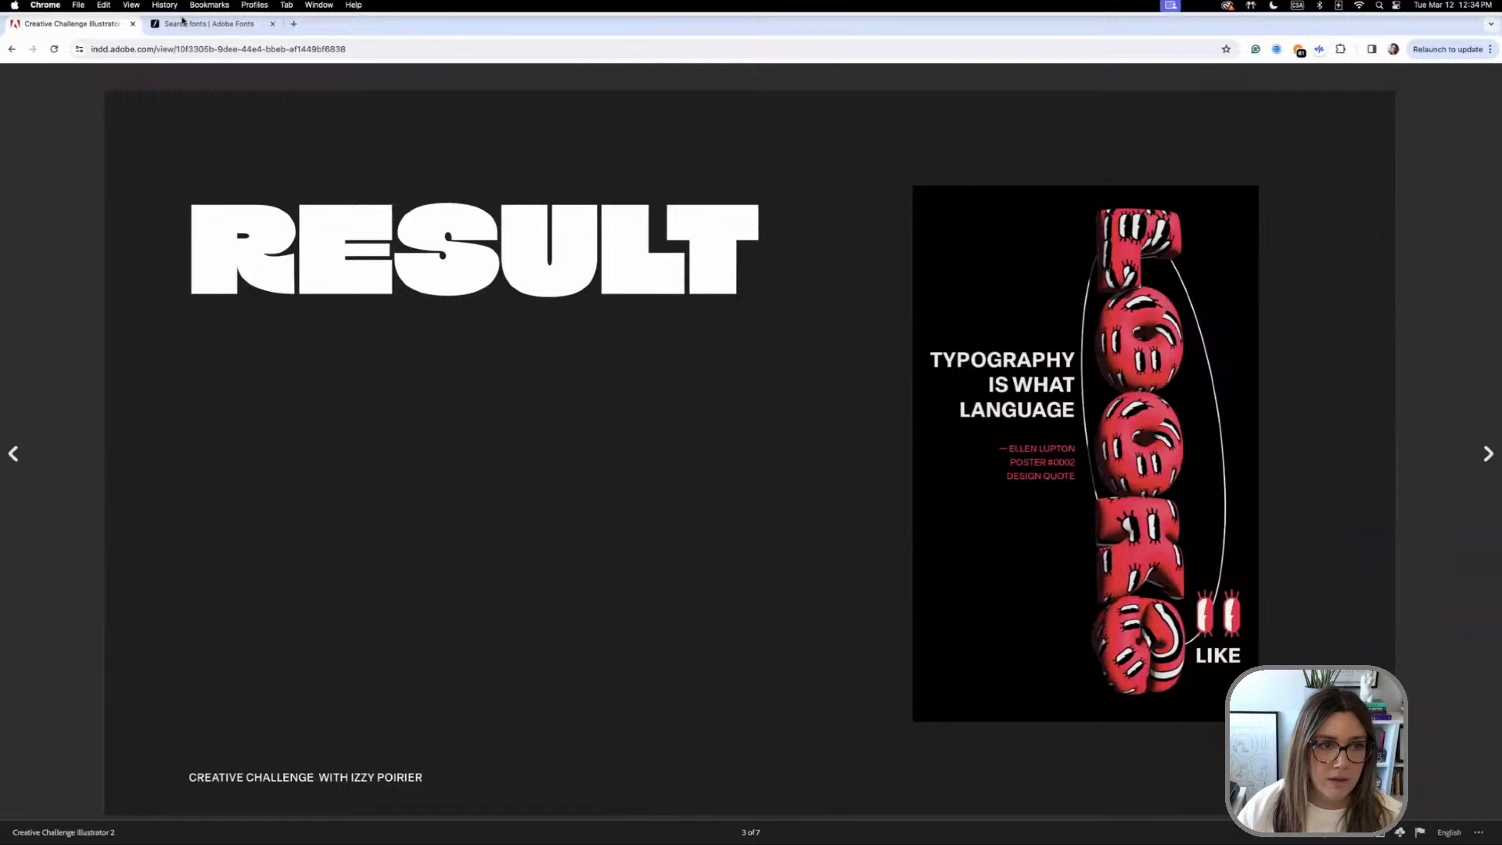
{"action": "left_click", "coordinate": [182, 21]}
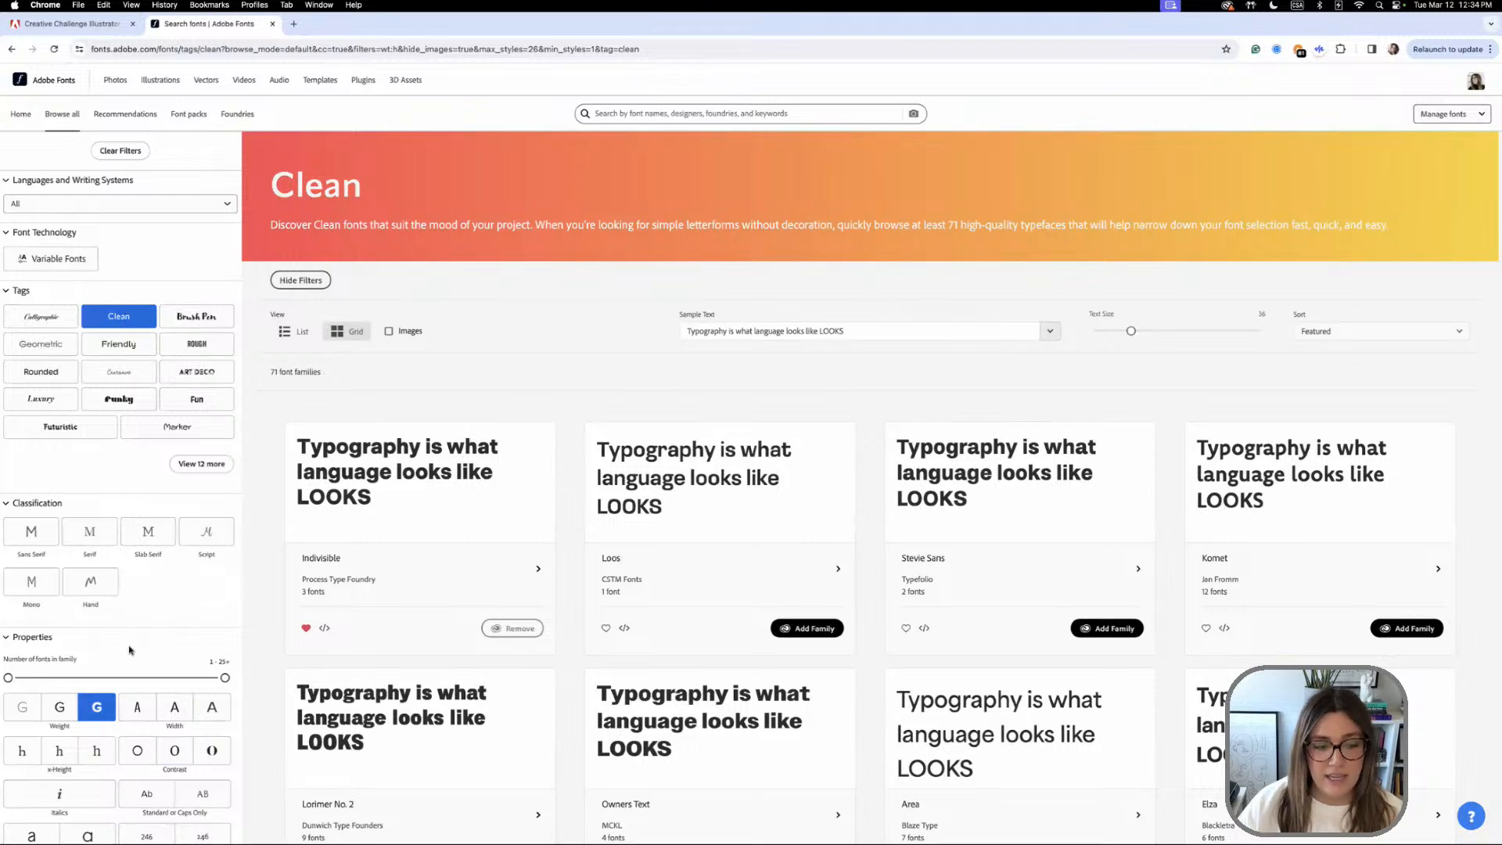
{"action": "scroll", "coordinate": [131, 650], "scroll_direction": "down", "scroll_amount": 2}
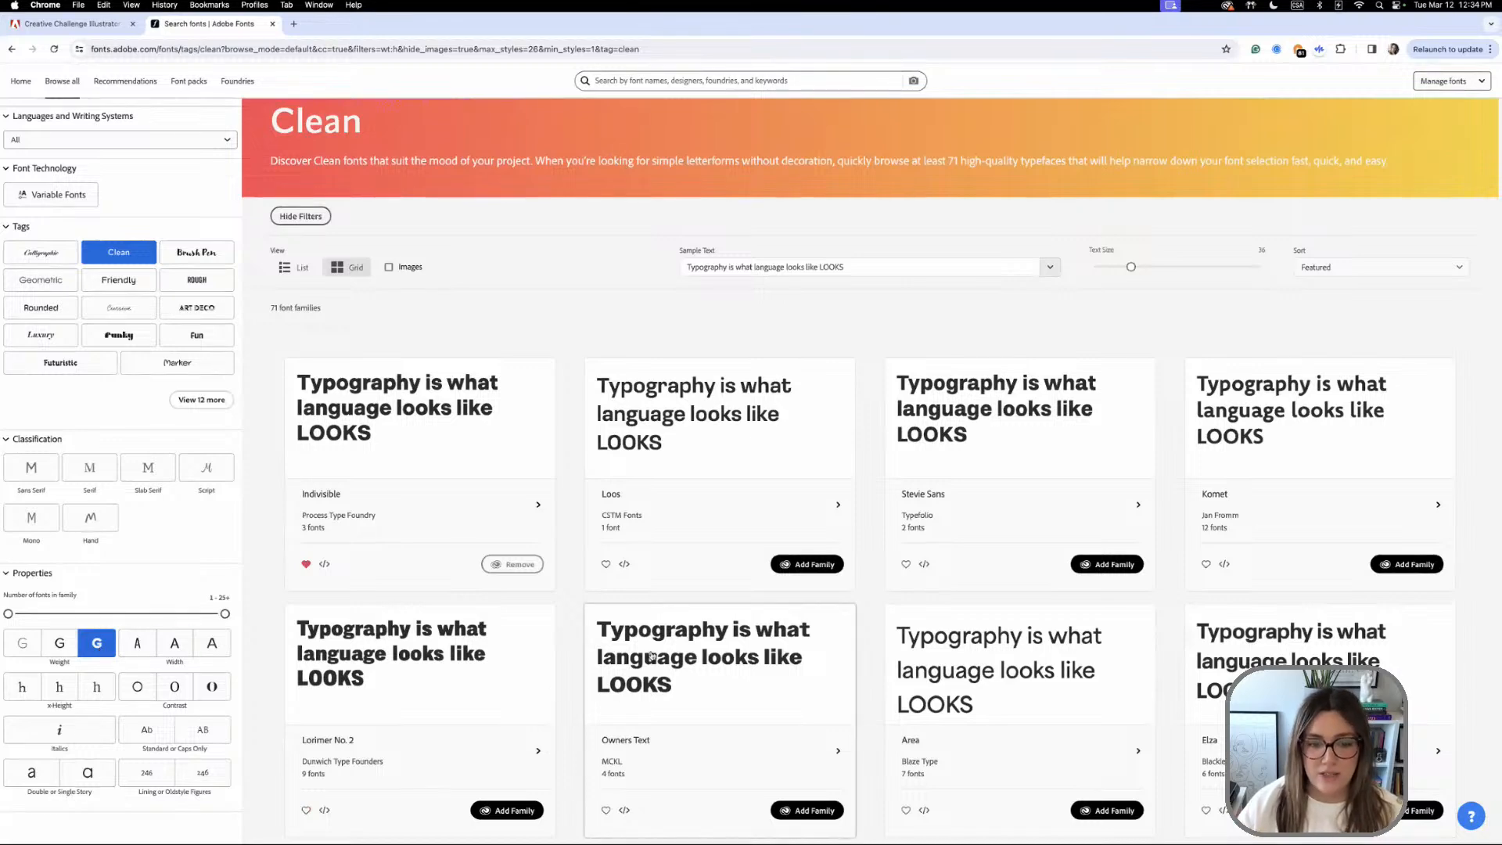
{"action": "scroll", "coordinate": [711, 618], "scroll_direction": "down", "scroll_amount": 4}
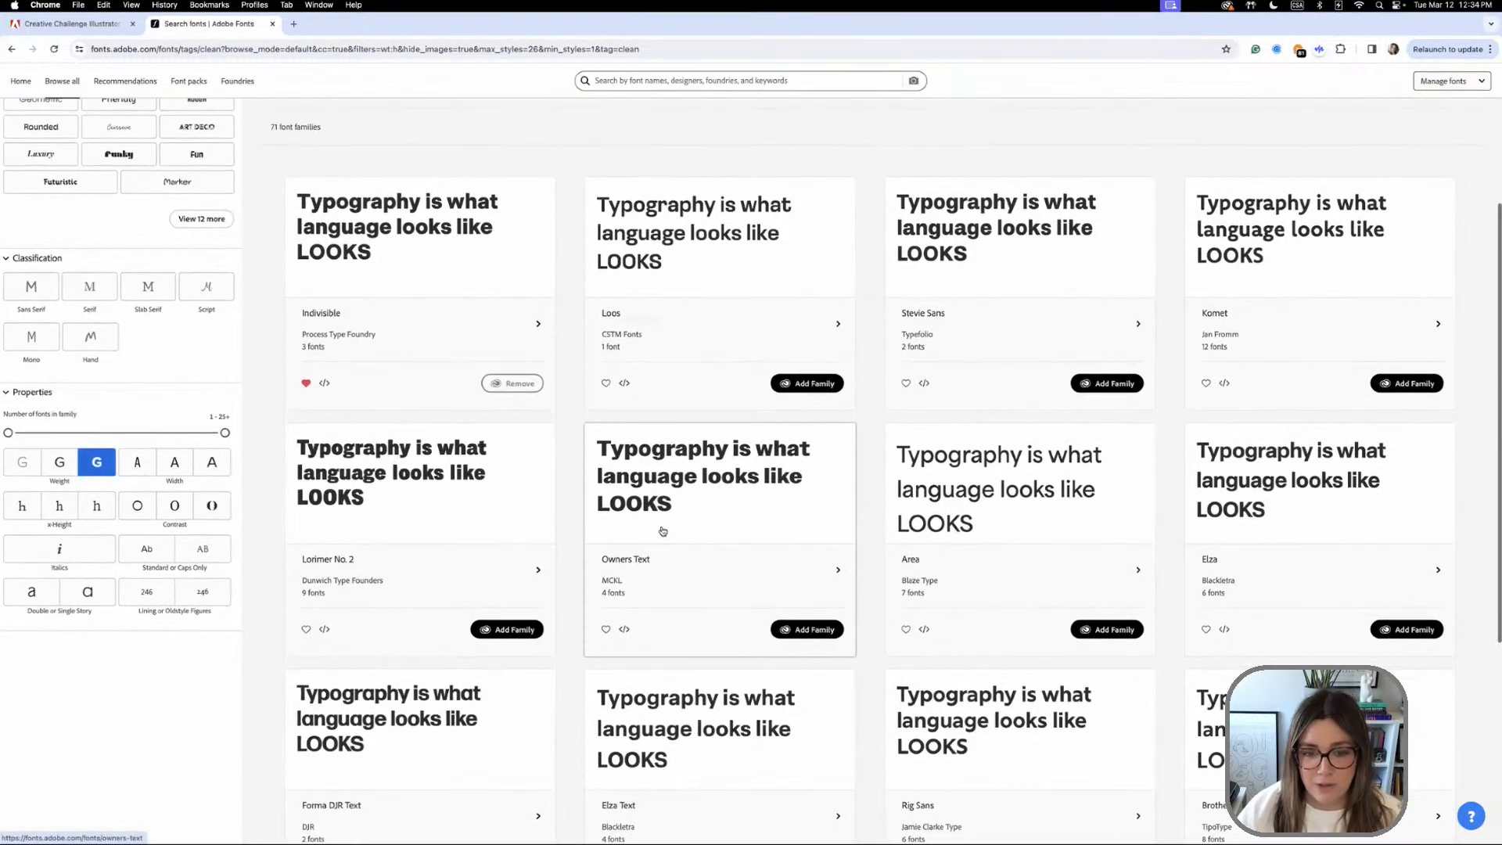
{"action": "scroll", "coordinate": [775, 617], "scroll_direction": "down", "scroll_amount": 8}
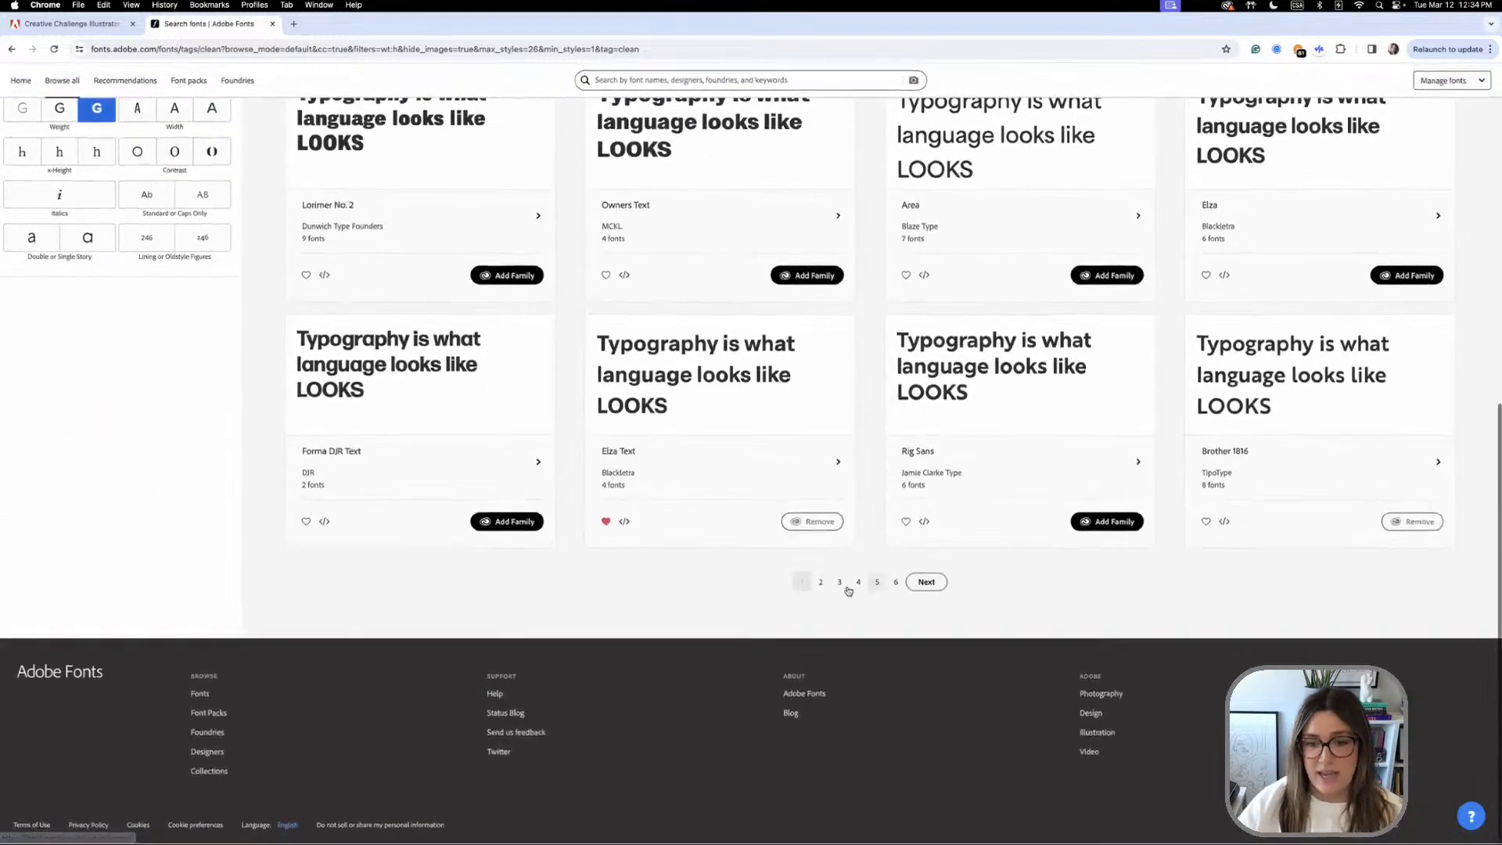
{"action": "left_click", "coordinate": [840, 575]}
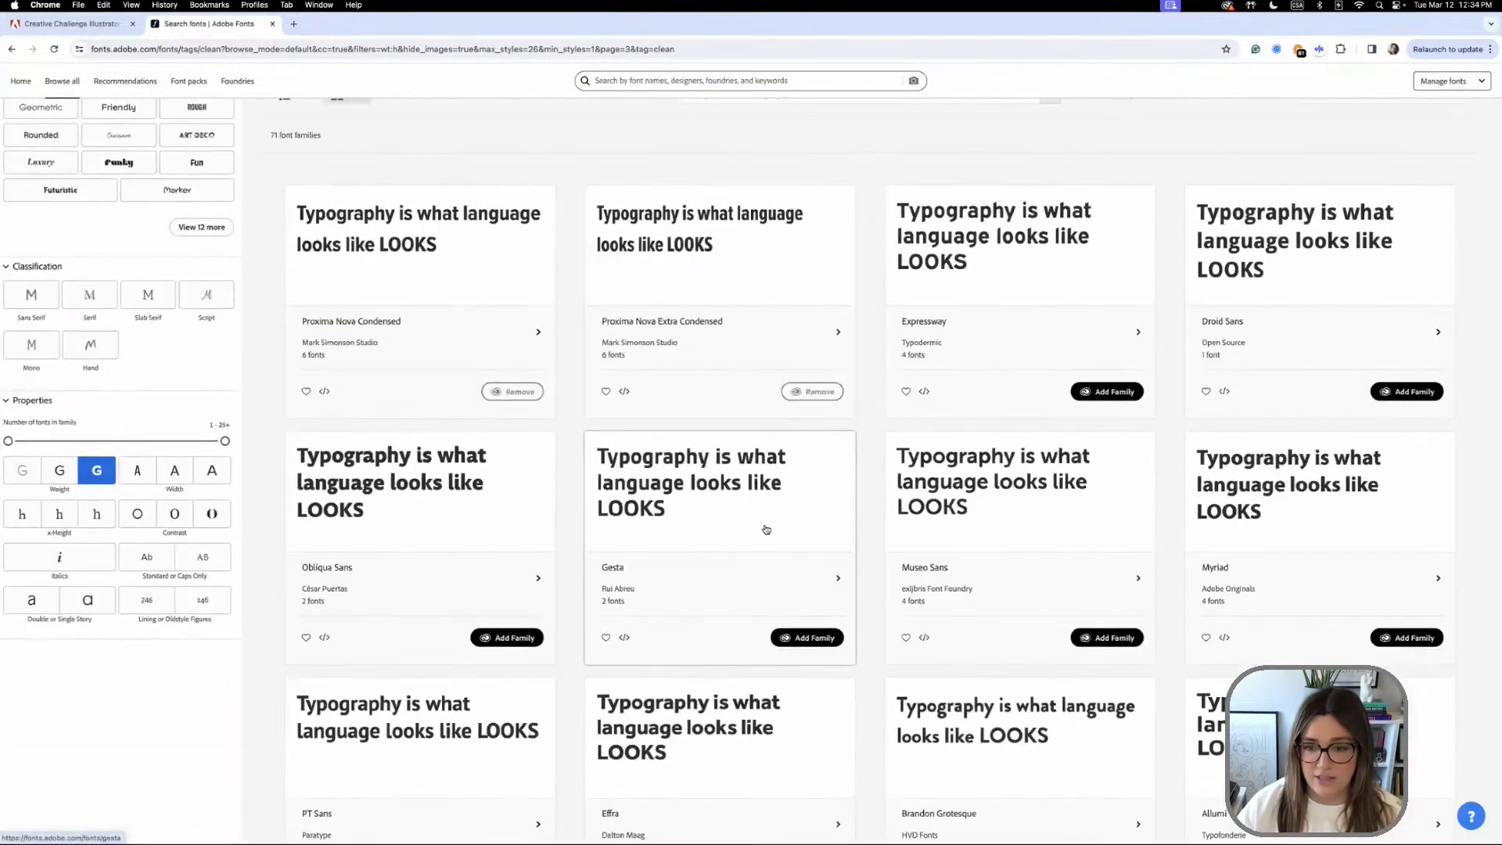
{"action": "scroll", "coordinate": [765, 526], "scroll_direction": "down", "scroll_amount": 5}
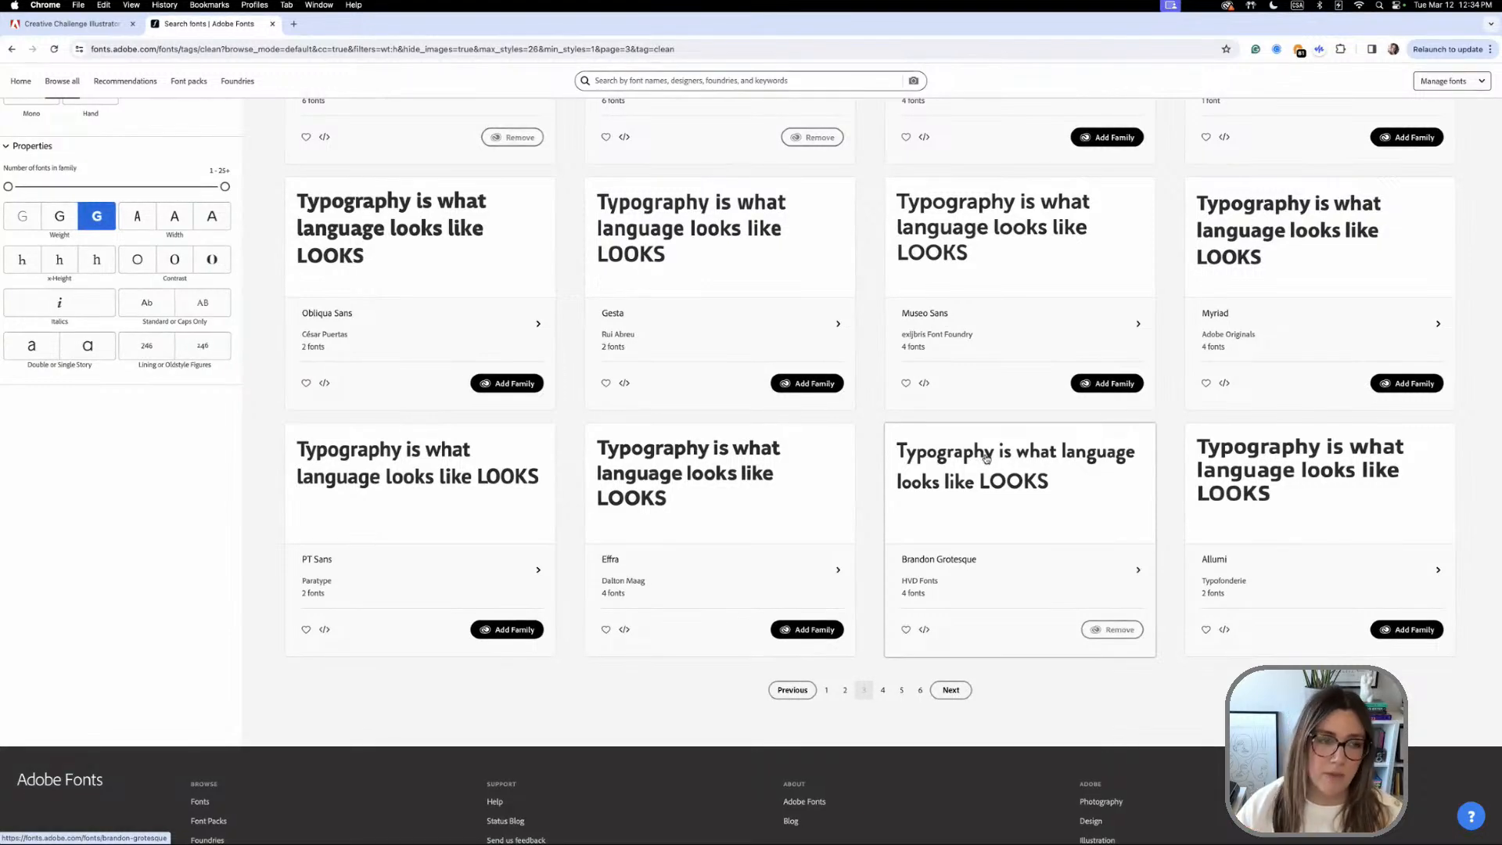
{"action": "mouse_move", "coordinate": [368, 830]}
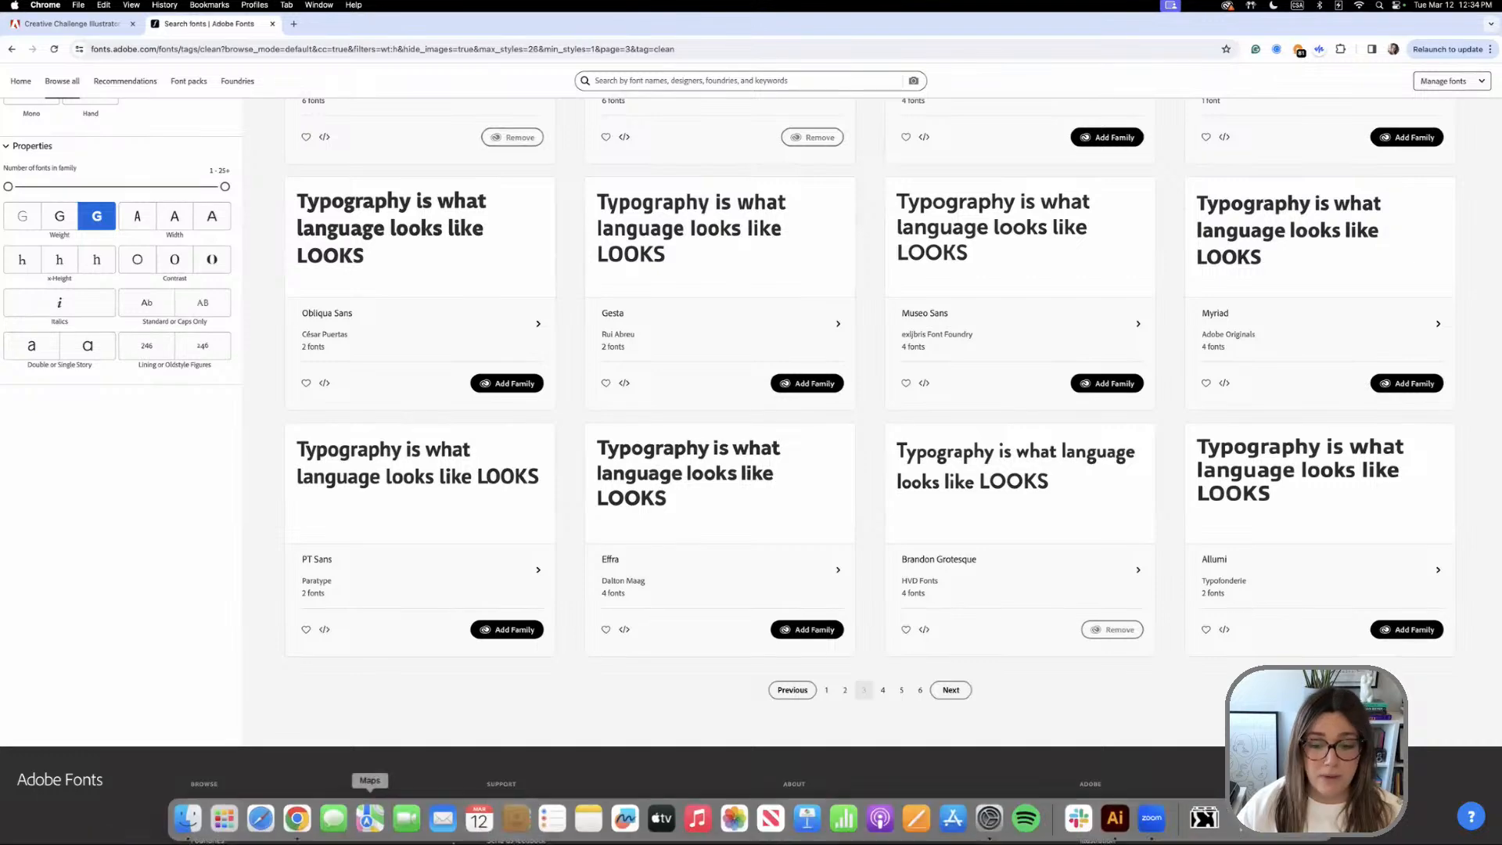
{"action": "left_click", "coordinate": [1115, 819]}
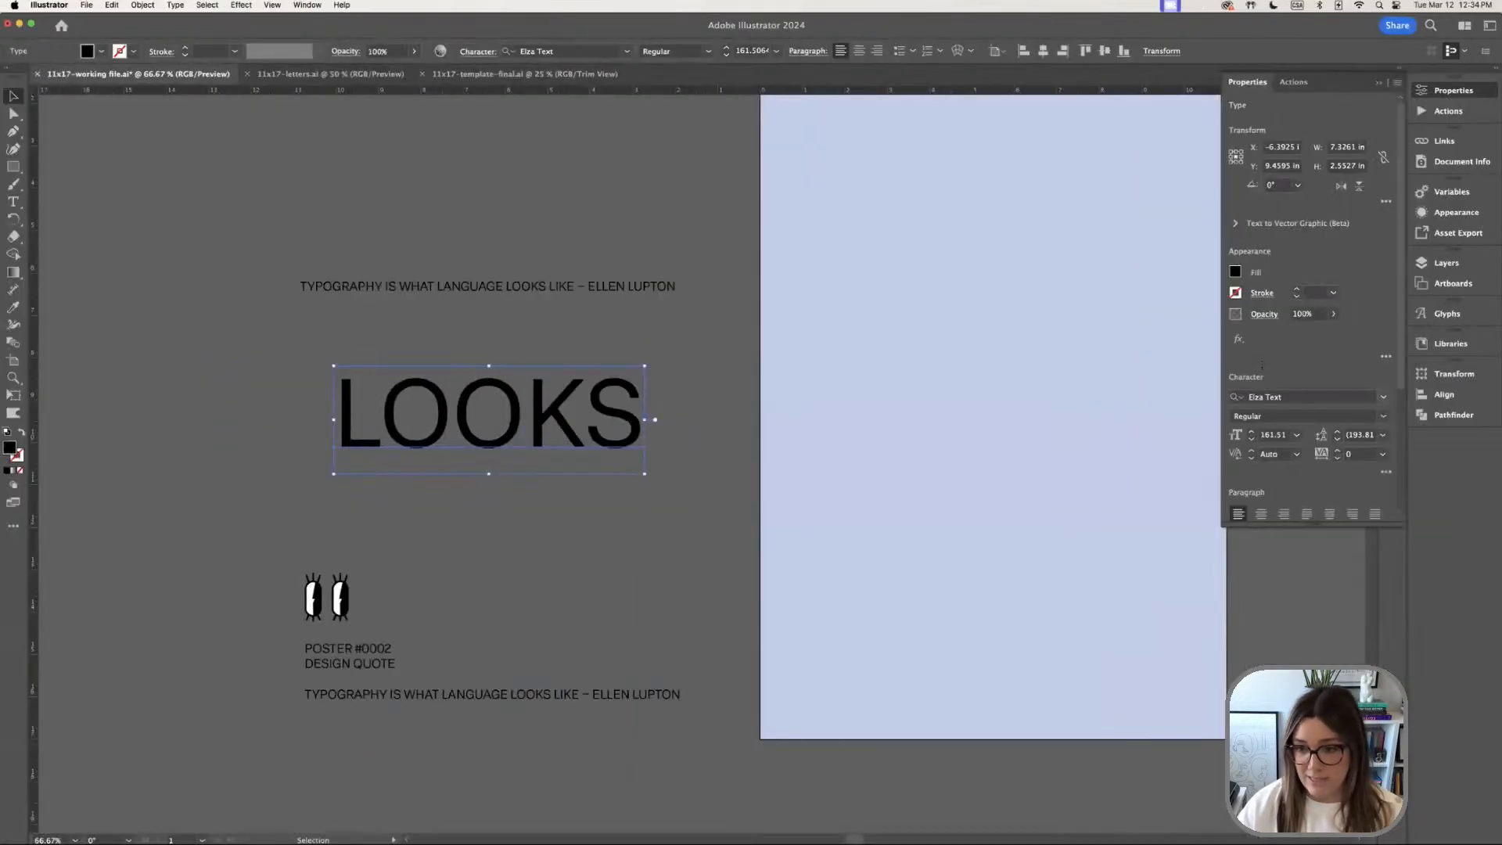
Set the LOOKS text in the Big Sexy Sans font and move it slightly up between the two quote lines
{"action": "left_click_drag", "start_coordinate": [1298, 397], "coordinate": [1210, 396]}
{"action": "type", "text": "b"}
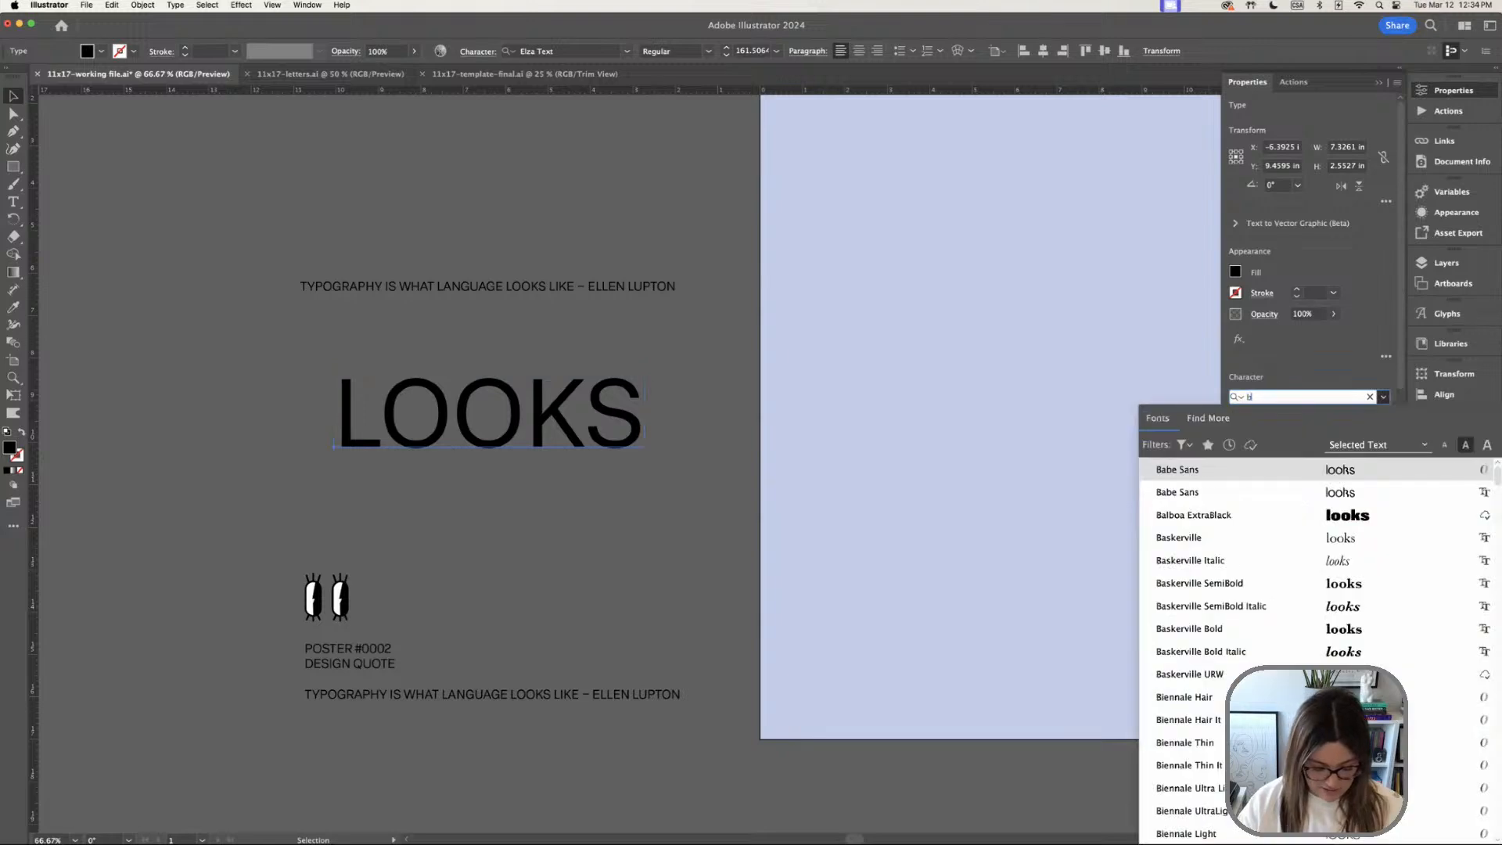
{"action": "type", "text": "ig"}
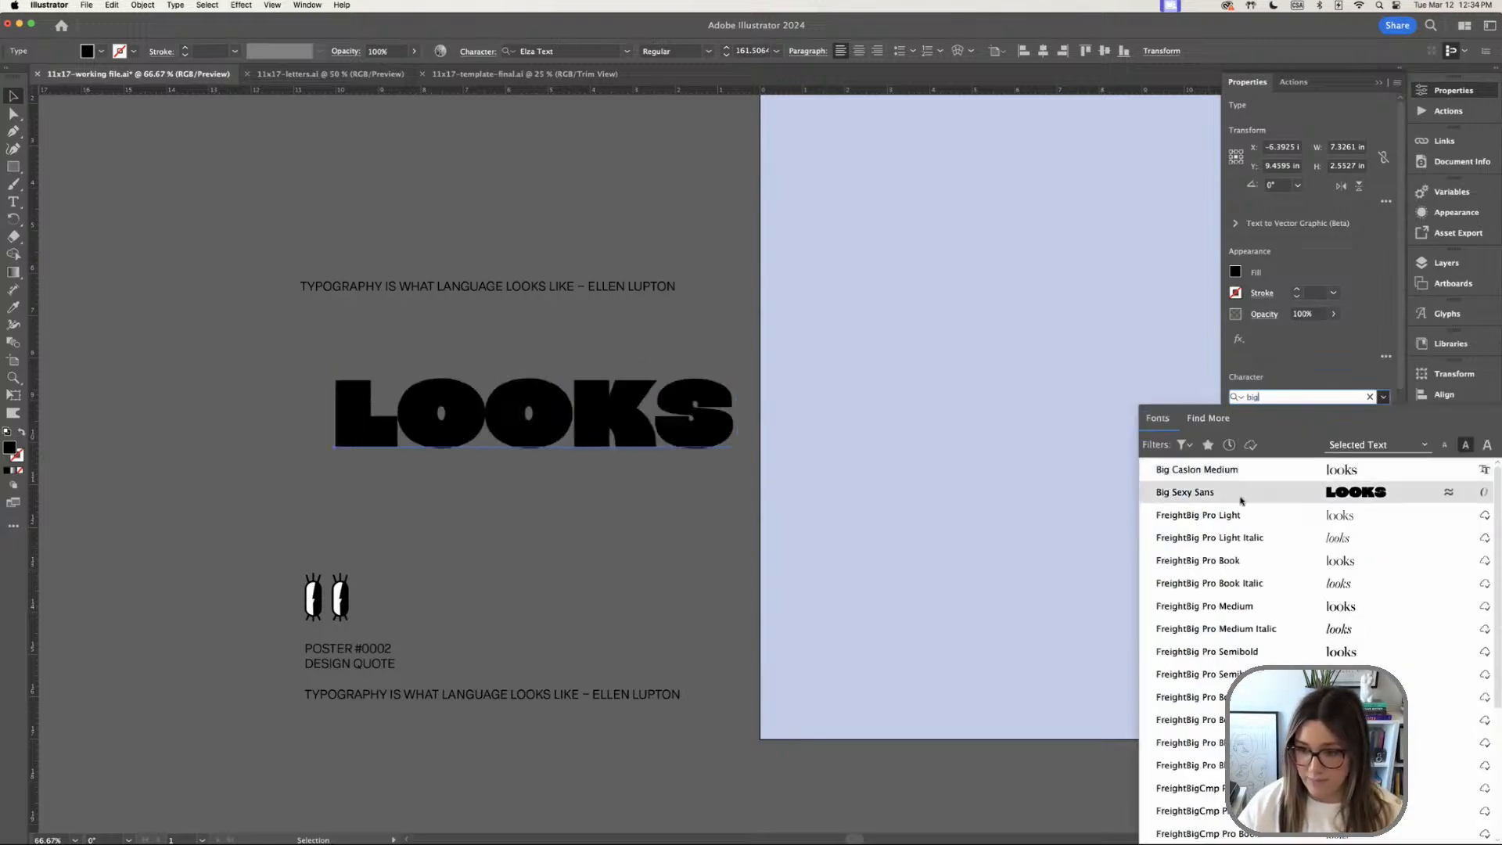
{"action": "left_click", "coordinate": [1241, 493]}
{"action": "left_click_drag", "start_coordinate": [626, 403], "coordinate": [597, 371]}
{"action": "key", "text": "space"}
{"action": "left_click_drag", "start_coordinate": [585, 506], "coordinate": [646, 502]}
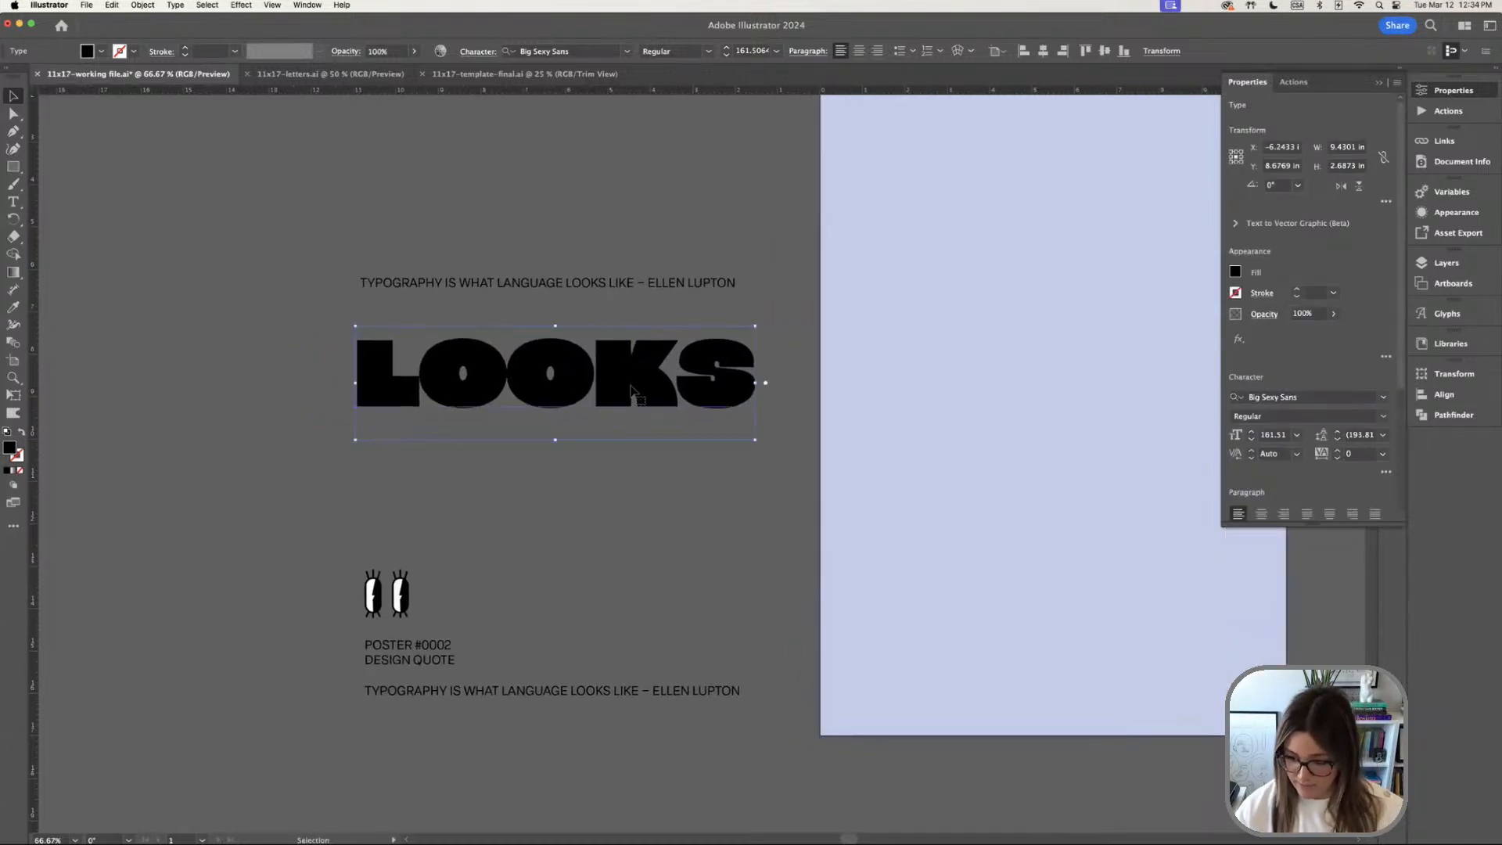
Duplicate the LOOKS text, place the copy above the upper quote line, and keep the original below that line
{"action": "left_click_drag", "start_coordinate": [631, 389], "coordinate": [630, 498]}
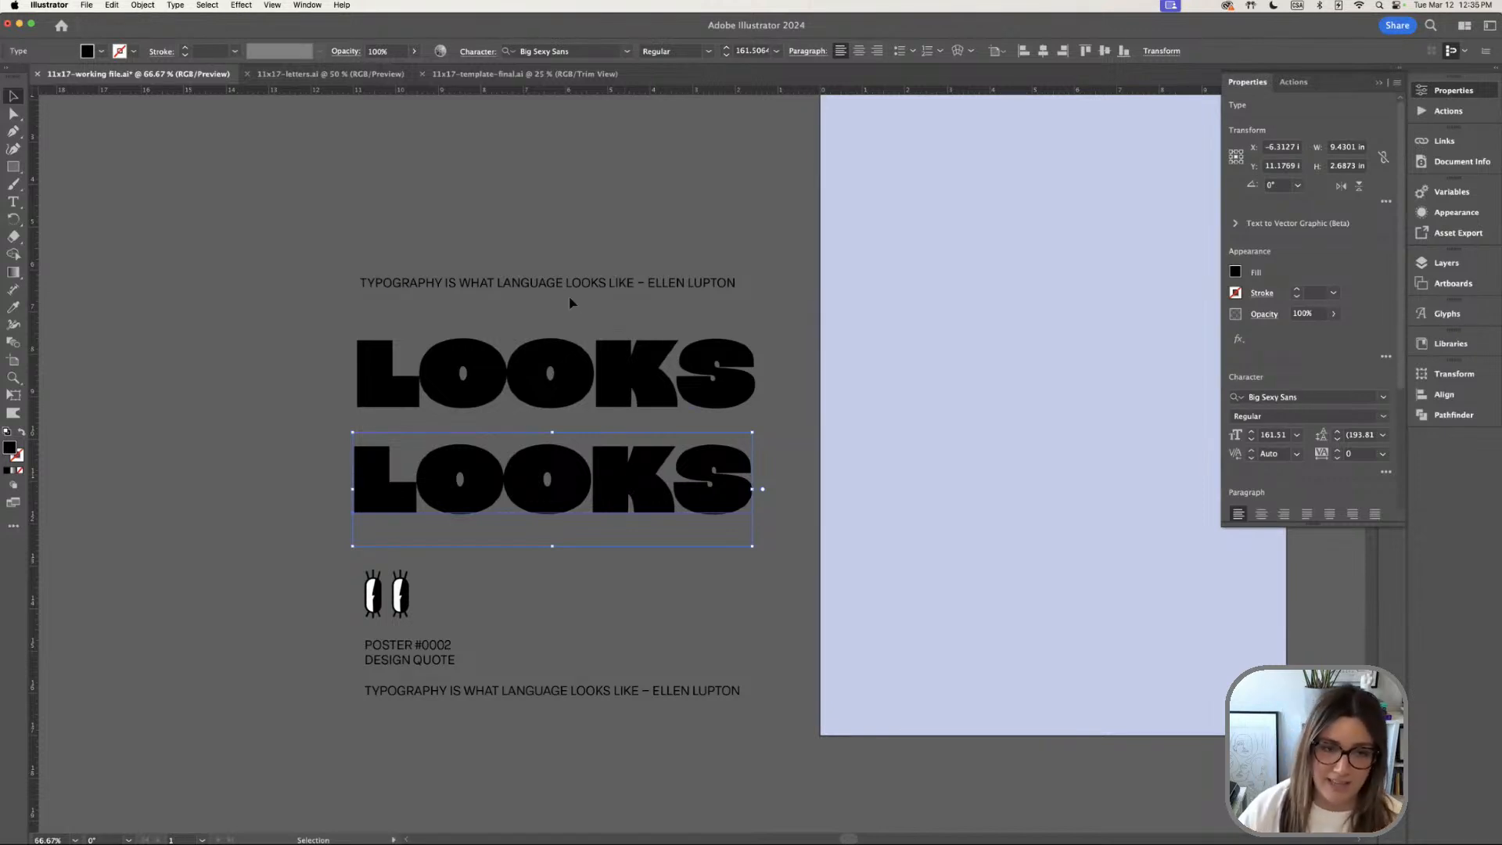
{"action": "left_click", "coordinate": [546, 375]}
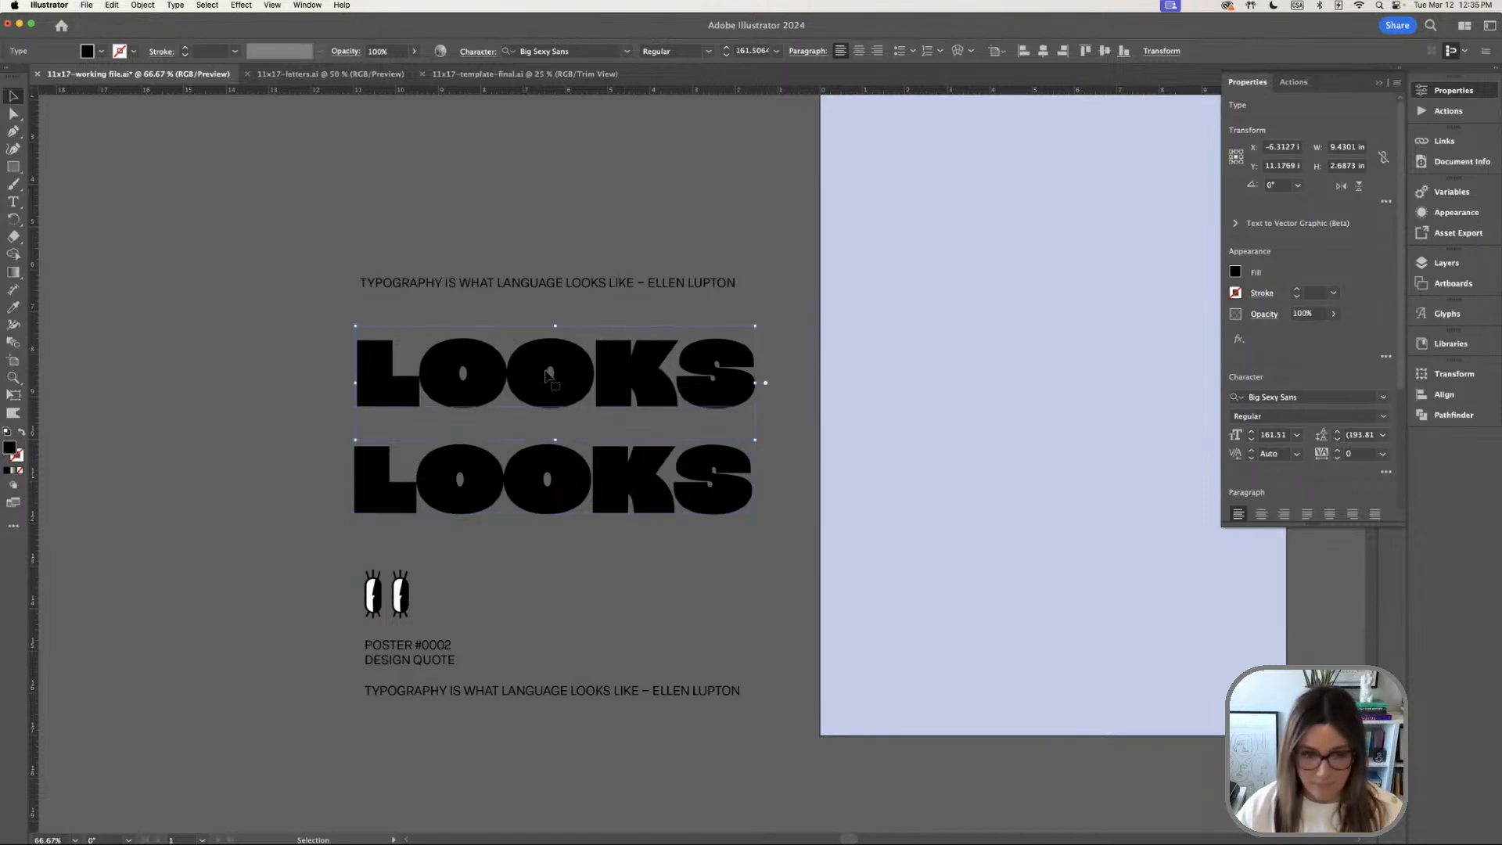
{"action": "left_click_drag", "start_coordinate": [546, 371], "coordinate": [544, 364]}
{"action": "left_click_drag", "start_coordinate": [607, 482], "coordinate": [615, 219]}
{"action": "left_click_drag", "start_coordinate": [637, 396], "coordinate": [634, 424]}
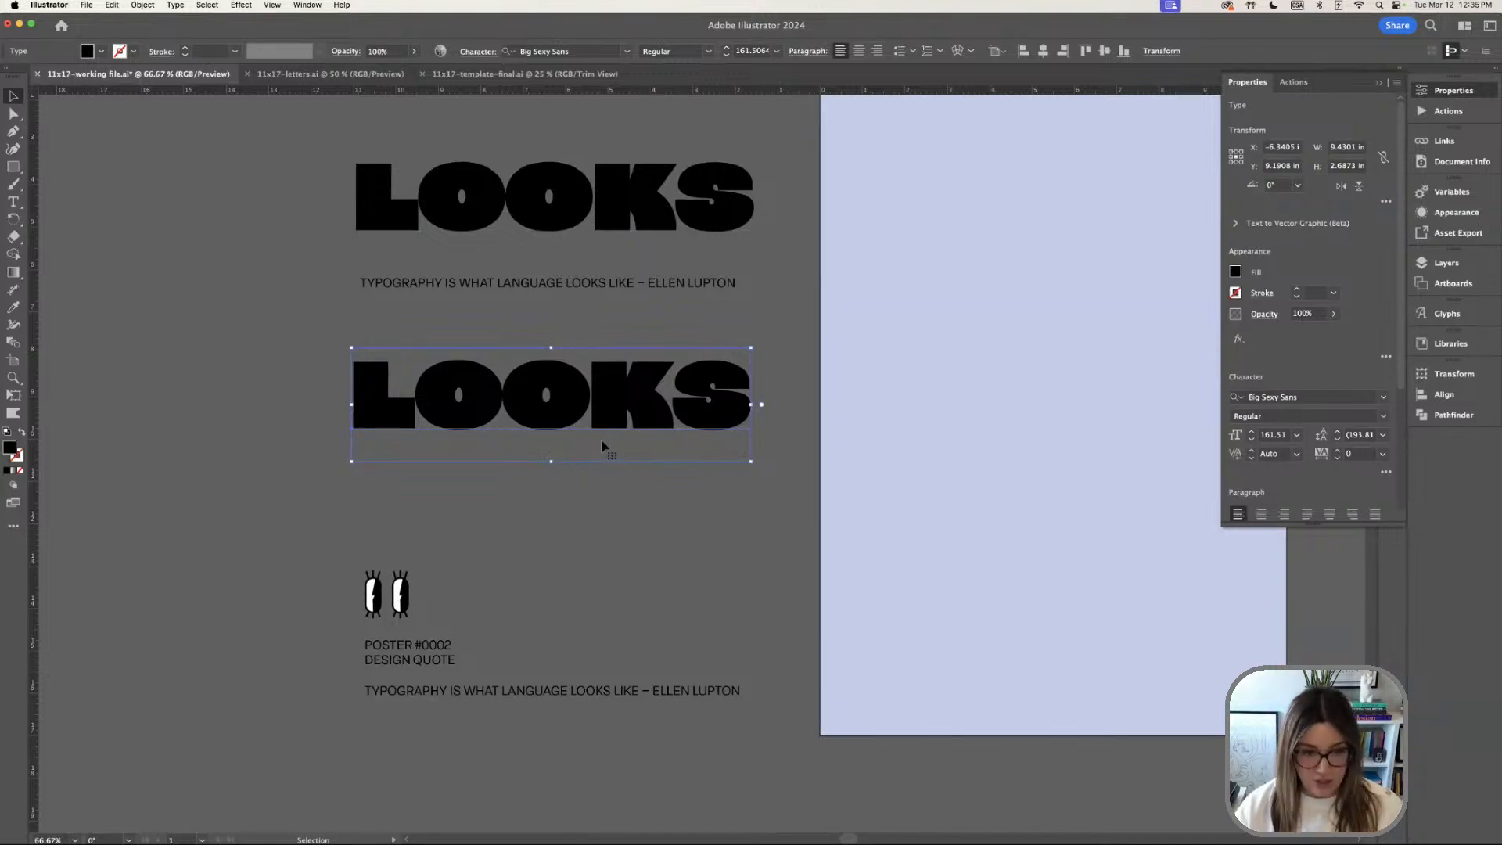
{"action": "key", "text": "super+shift+o"}
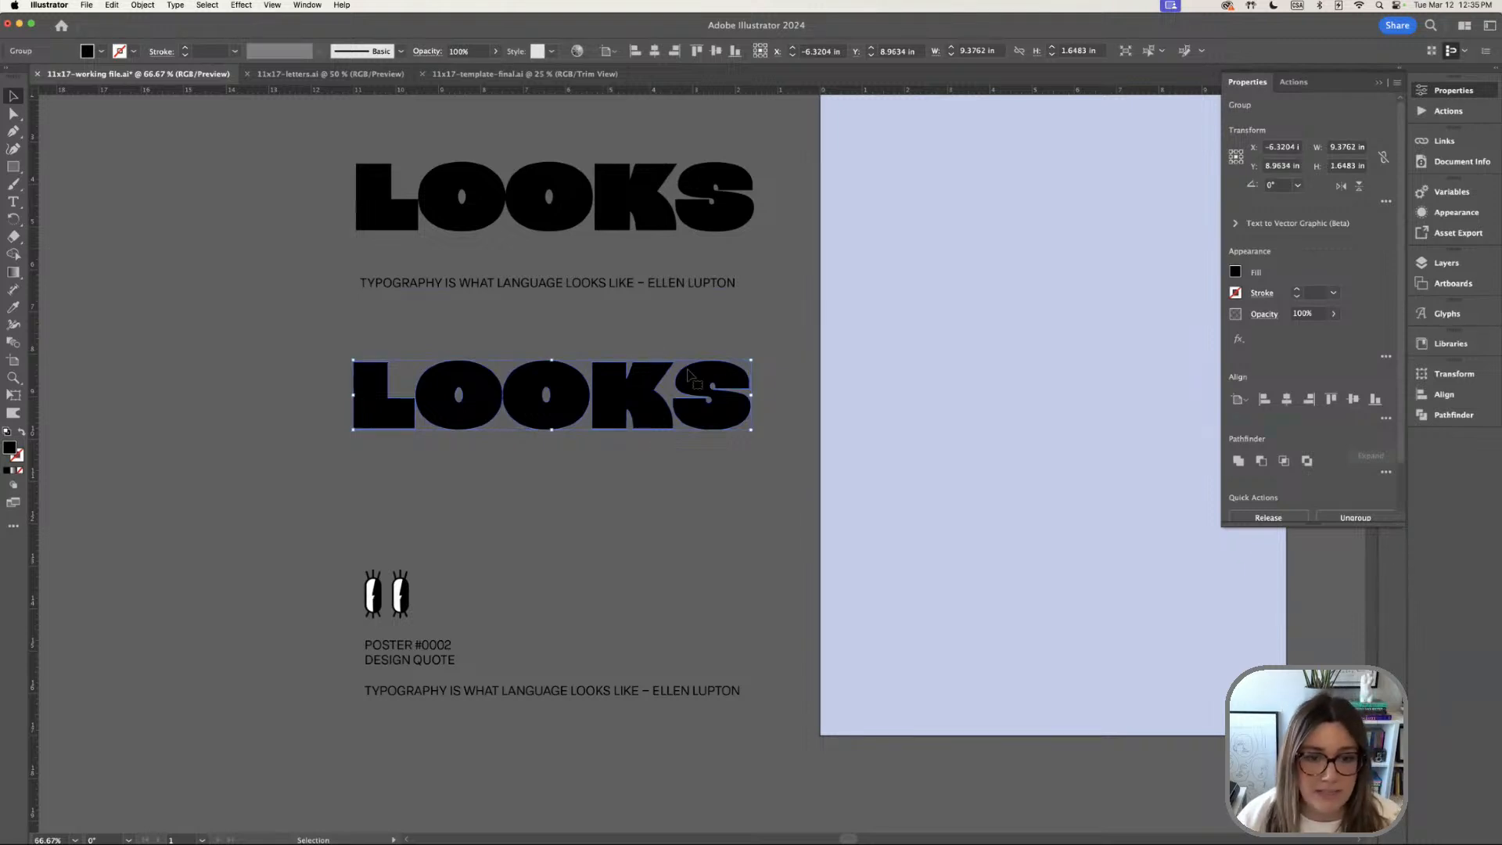
{"action": "left_click", "coordinate": [673, 519]}
{"action": "key", "text": "super+z"}
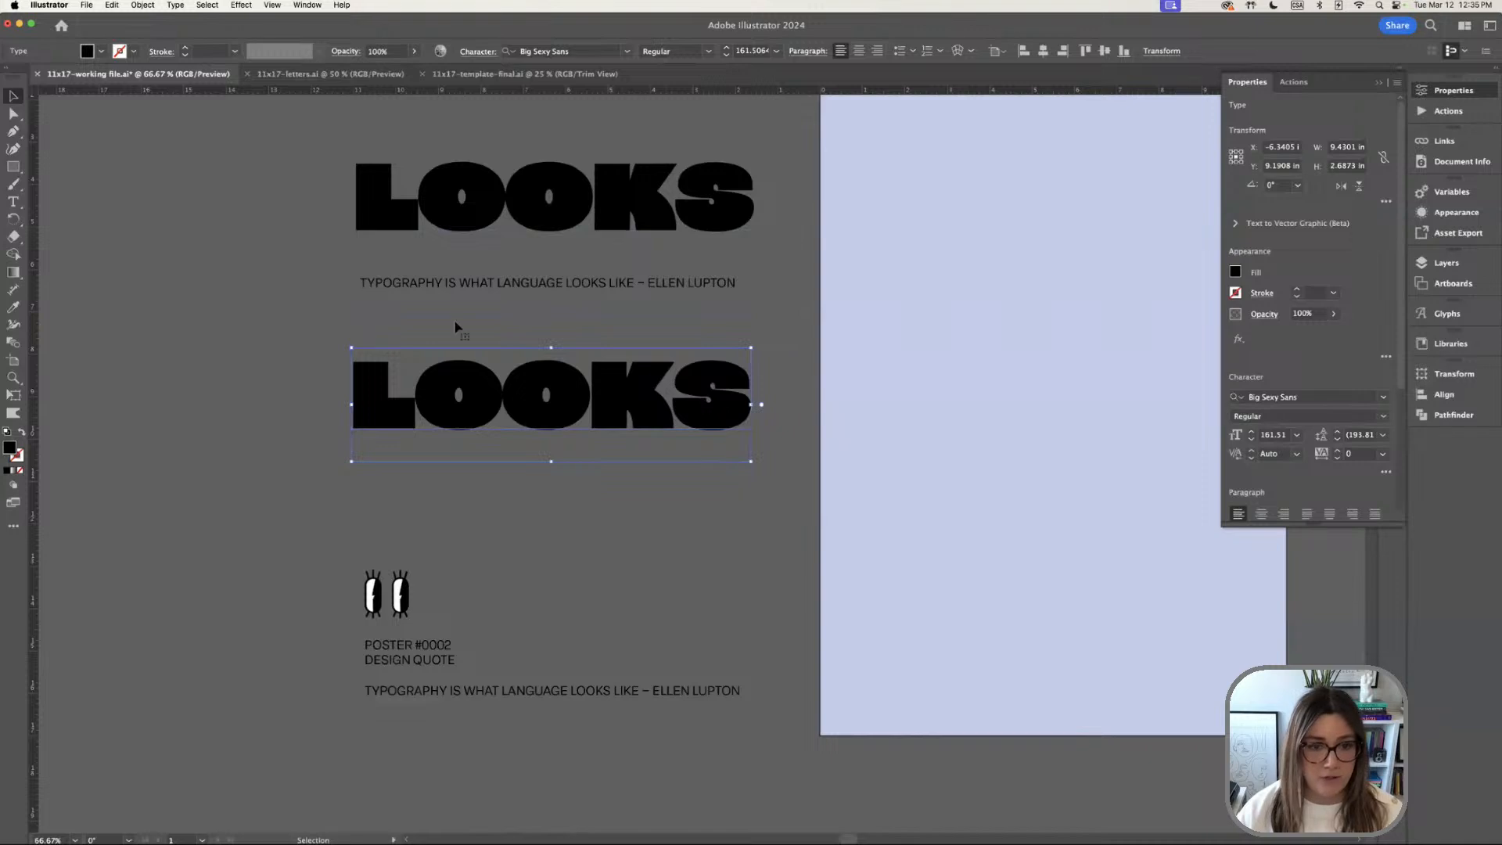
Expand the lower LOOKS text with Object and Fill enabled, and shift it a little left and up
{"action": "left_click", "coordinate": [142, 7]}
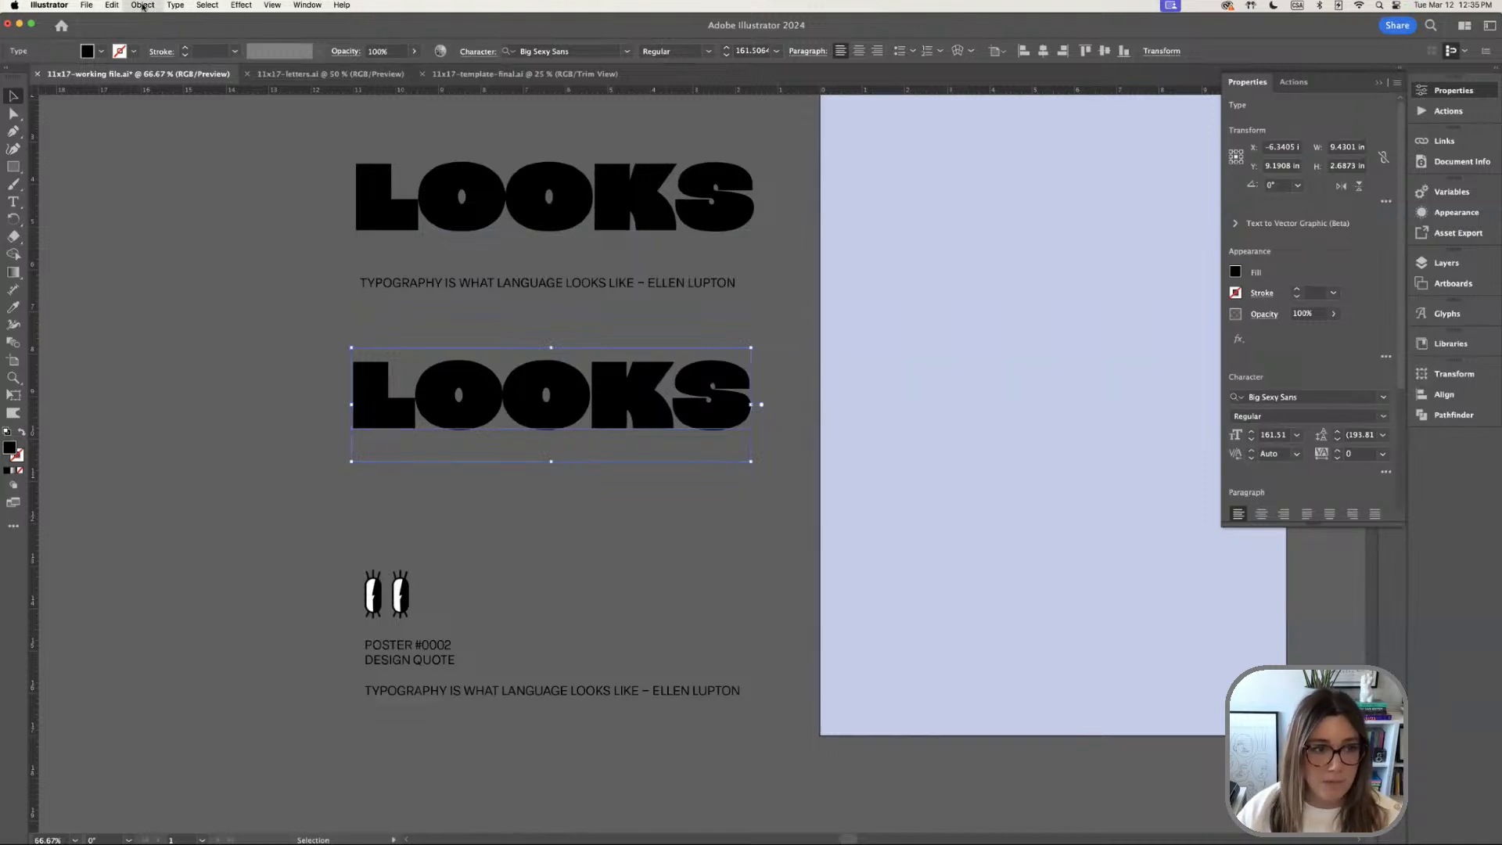
{"action": "left_click", "coordinate": [147, 158]}
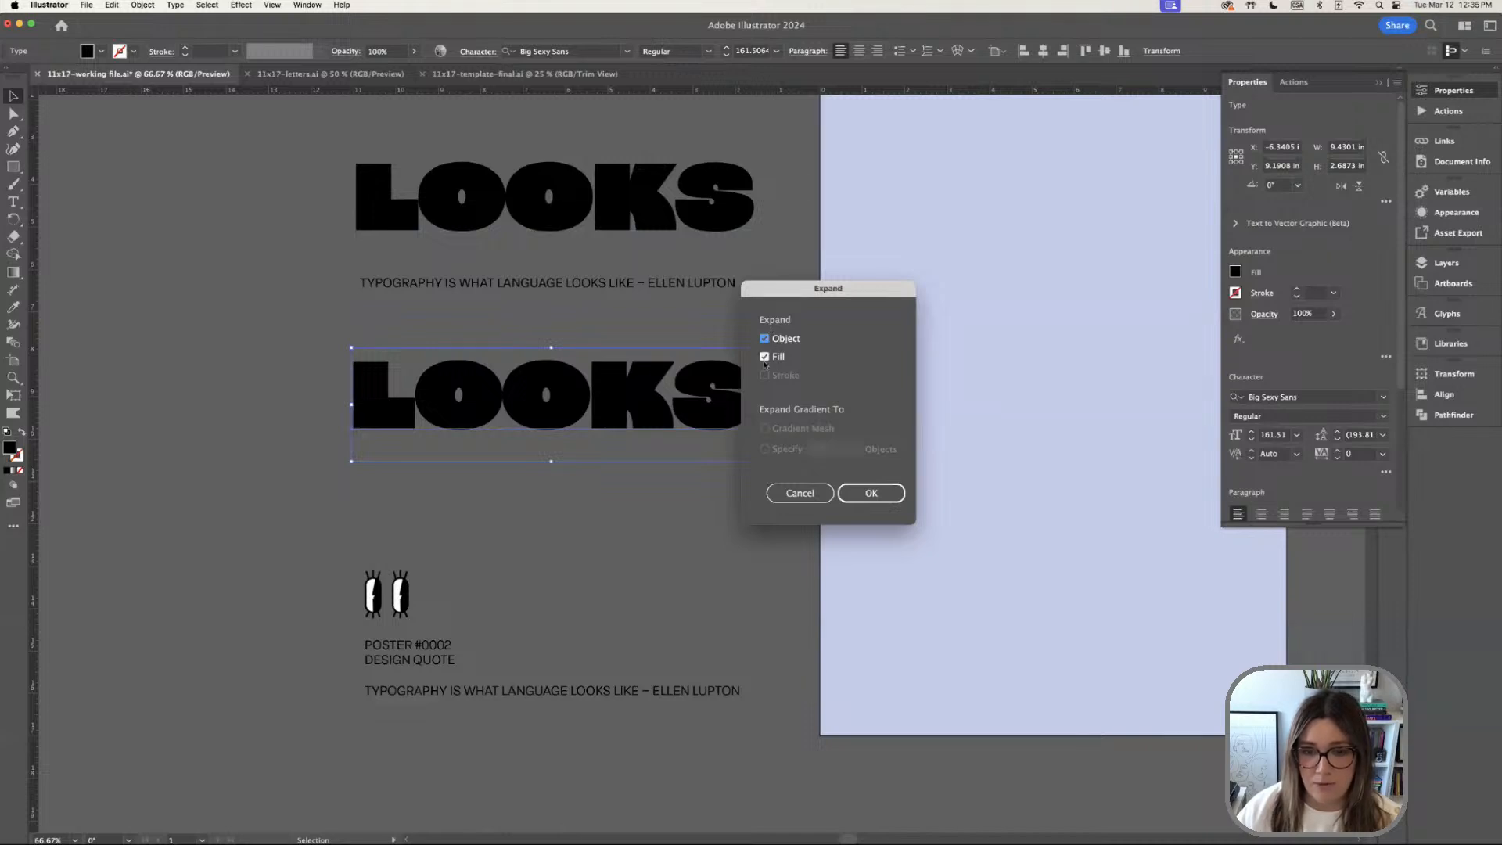
{"action": "left_click", "coordinate": [867, 493]}
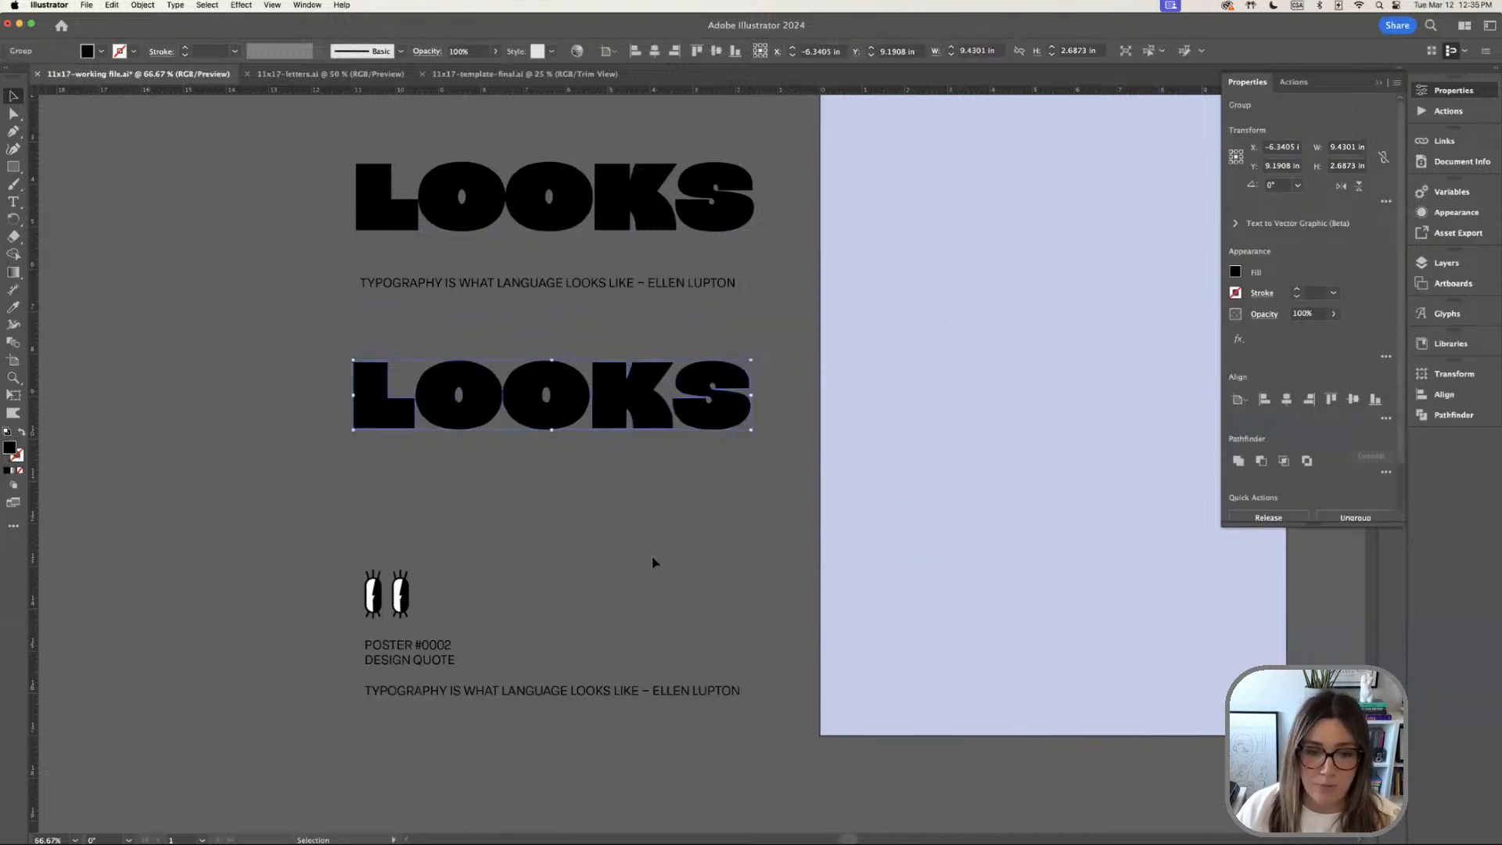
{"action": "left_click_drag", "start_coordinate": [707, 405], "coordinate": [674, 416]}
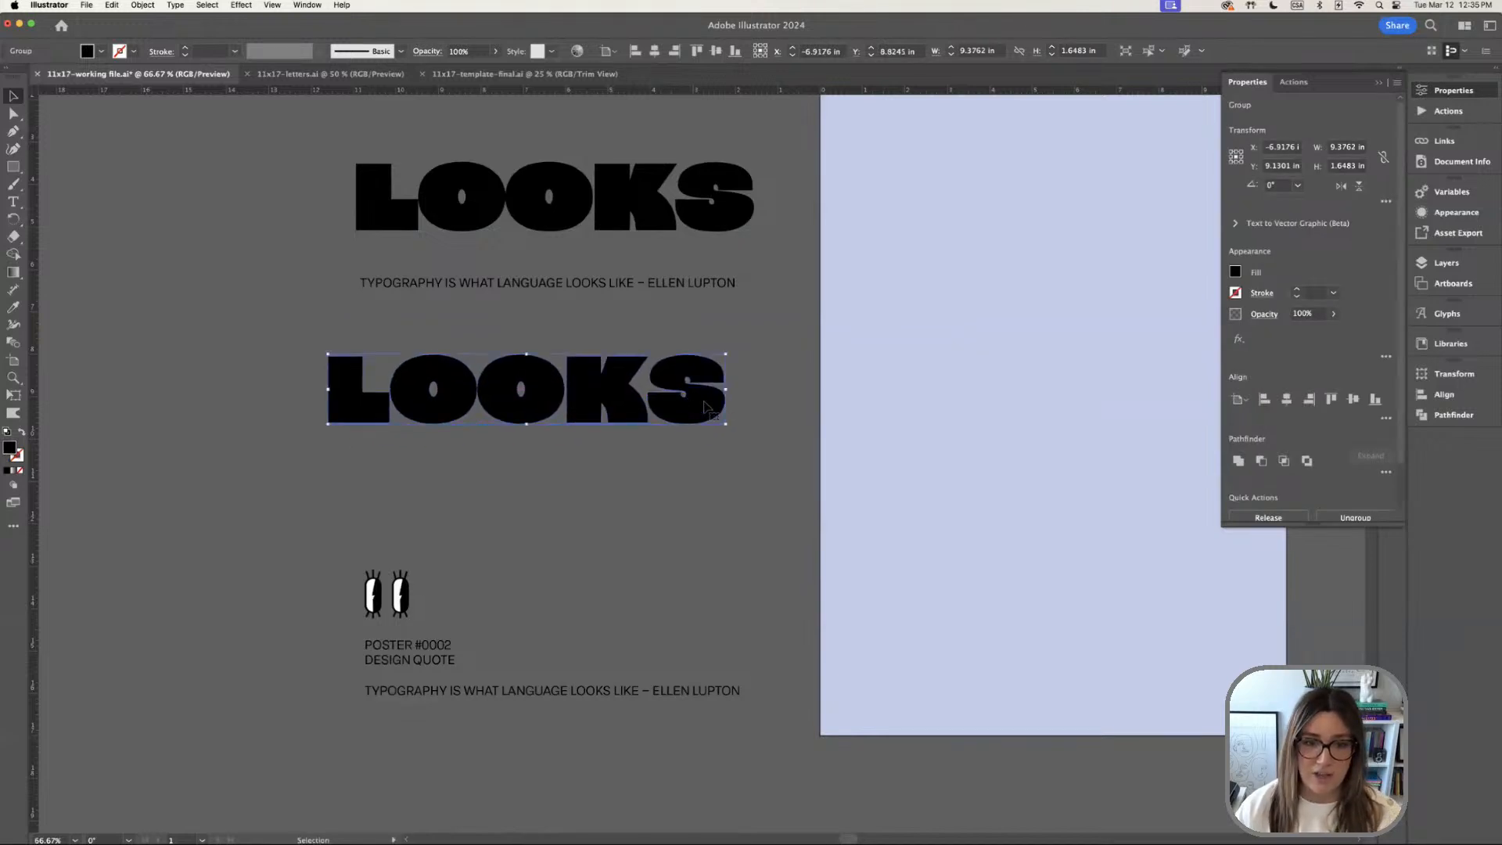
{"action": "left_click_drag", "start_coordinate": [699, 201], "coordinate": [703, 210]}
{"action": "left_click_drag", "start_coordinate": [694, 409], "coordinate": [688, 405]}
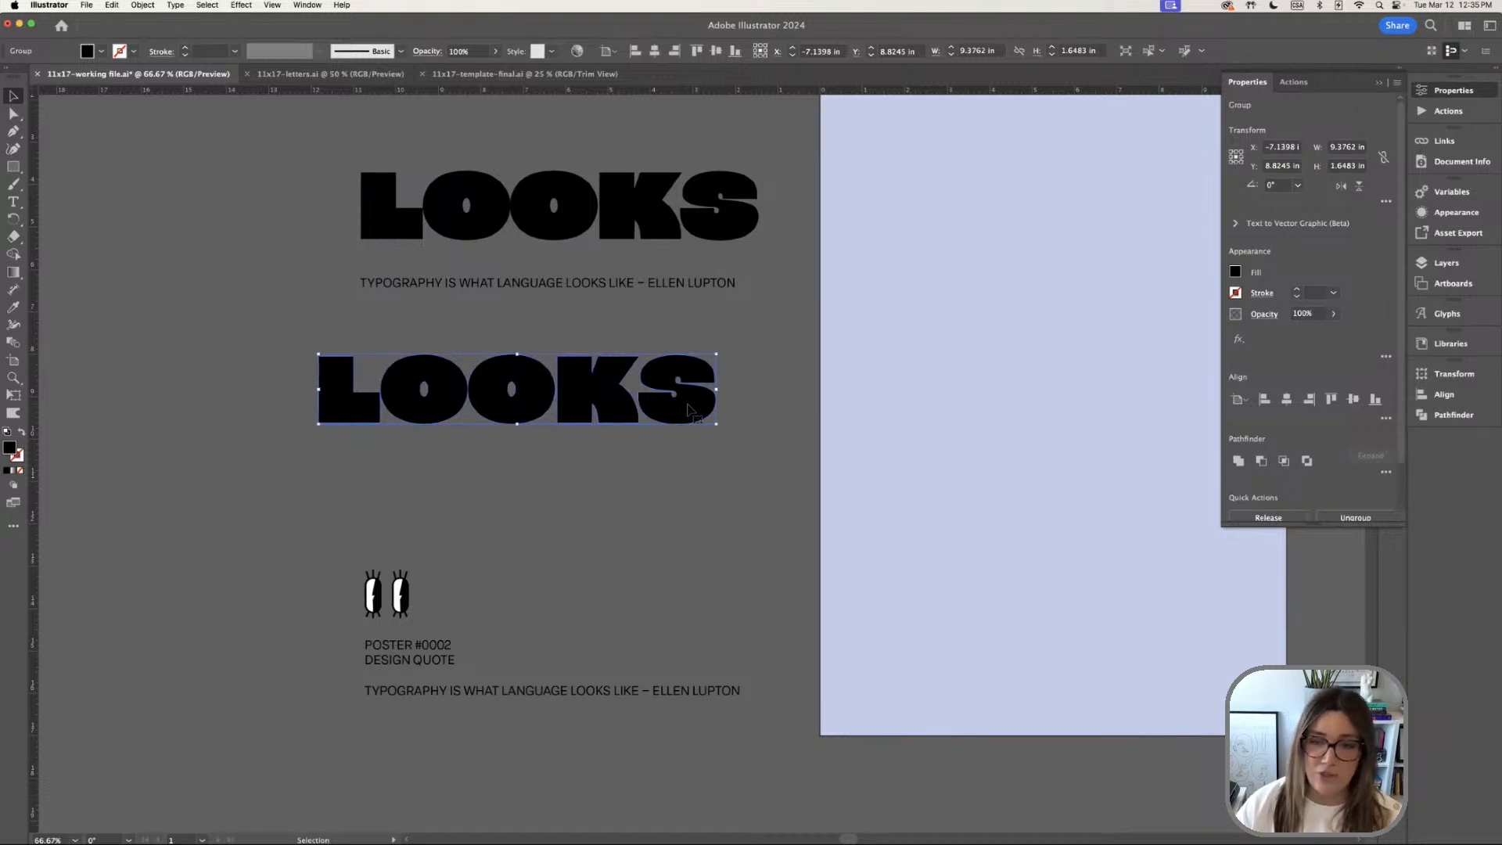
Fill the expanded LOOKS group with bright magenta, e020e0
{"action": "left_click", "coordinate": [574, 490]}
{"action": "left_click", "coordinate": [612, 423]}
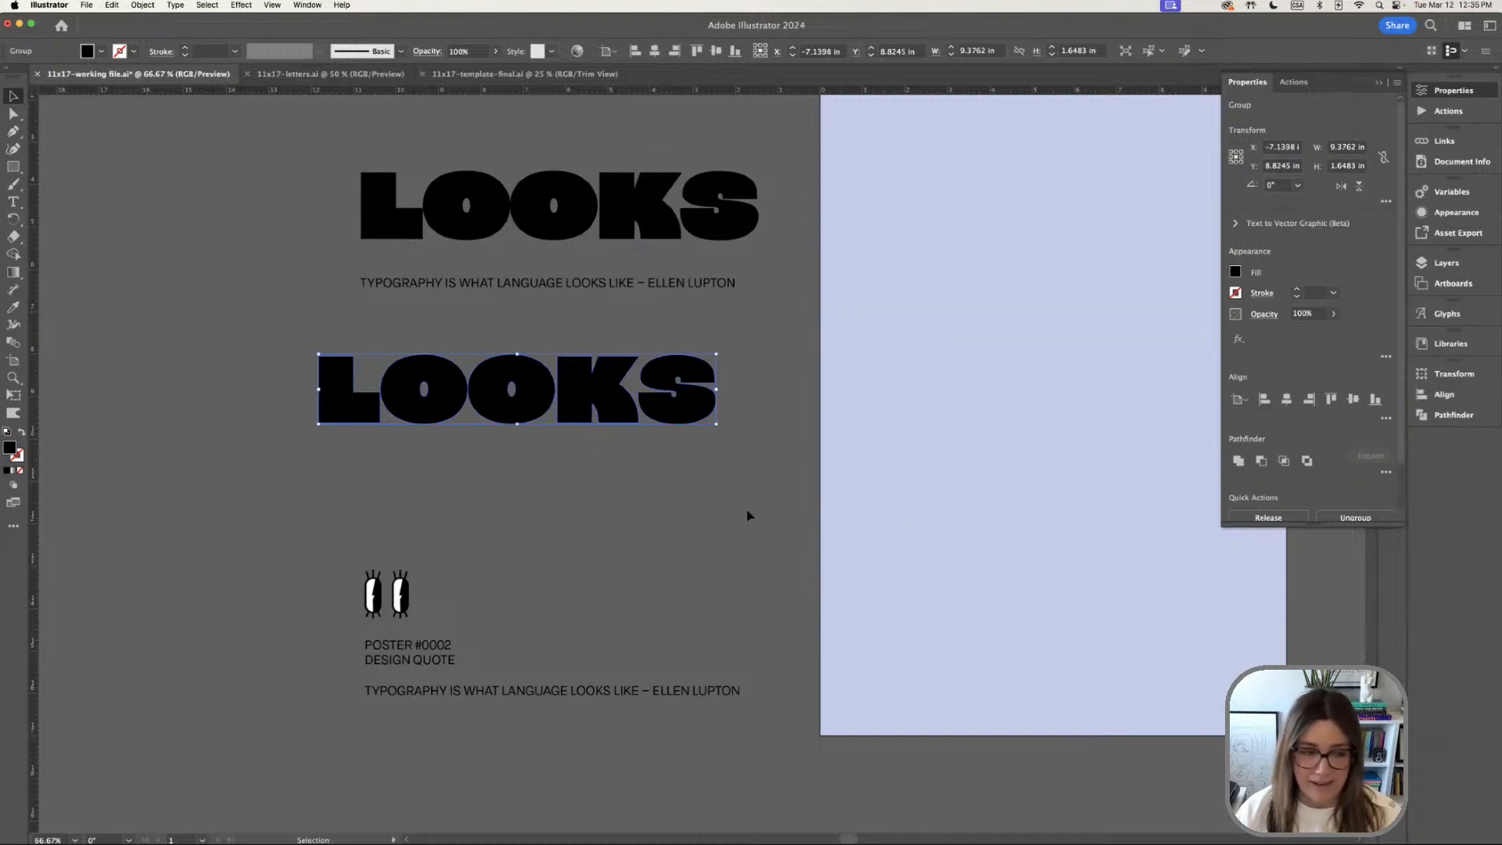
{"action": "double_click", "coordinate": [9, 450]}
{"action": "left_click", "coordinate": [893, 457]}
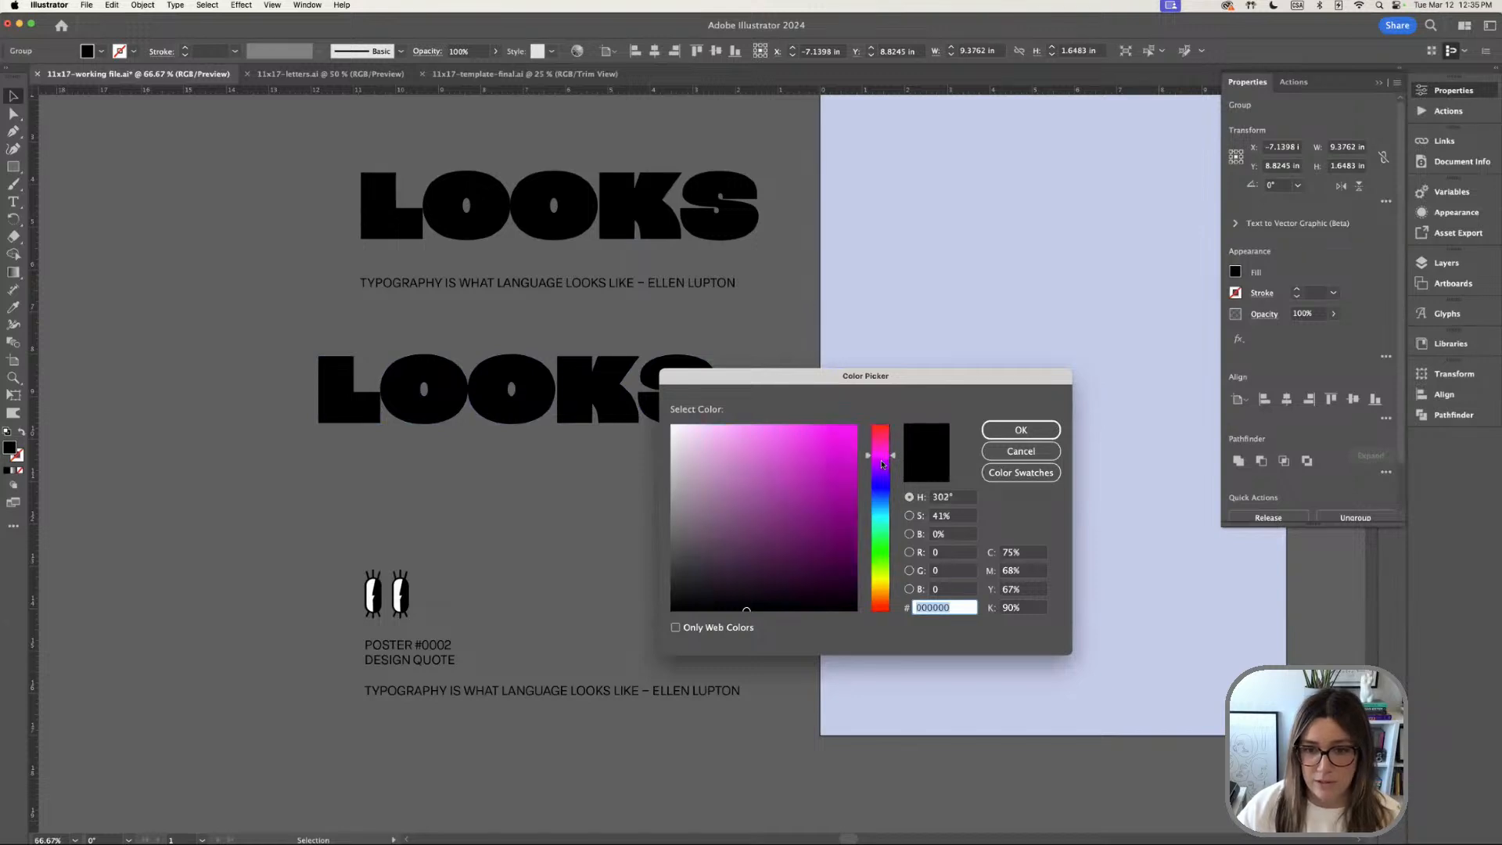
{"action": "left_click_drag", "start_coordinate": [788, 452], "coordinate": [834, 446]}
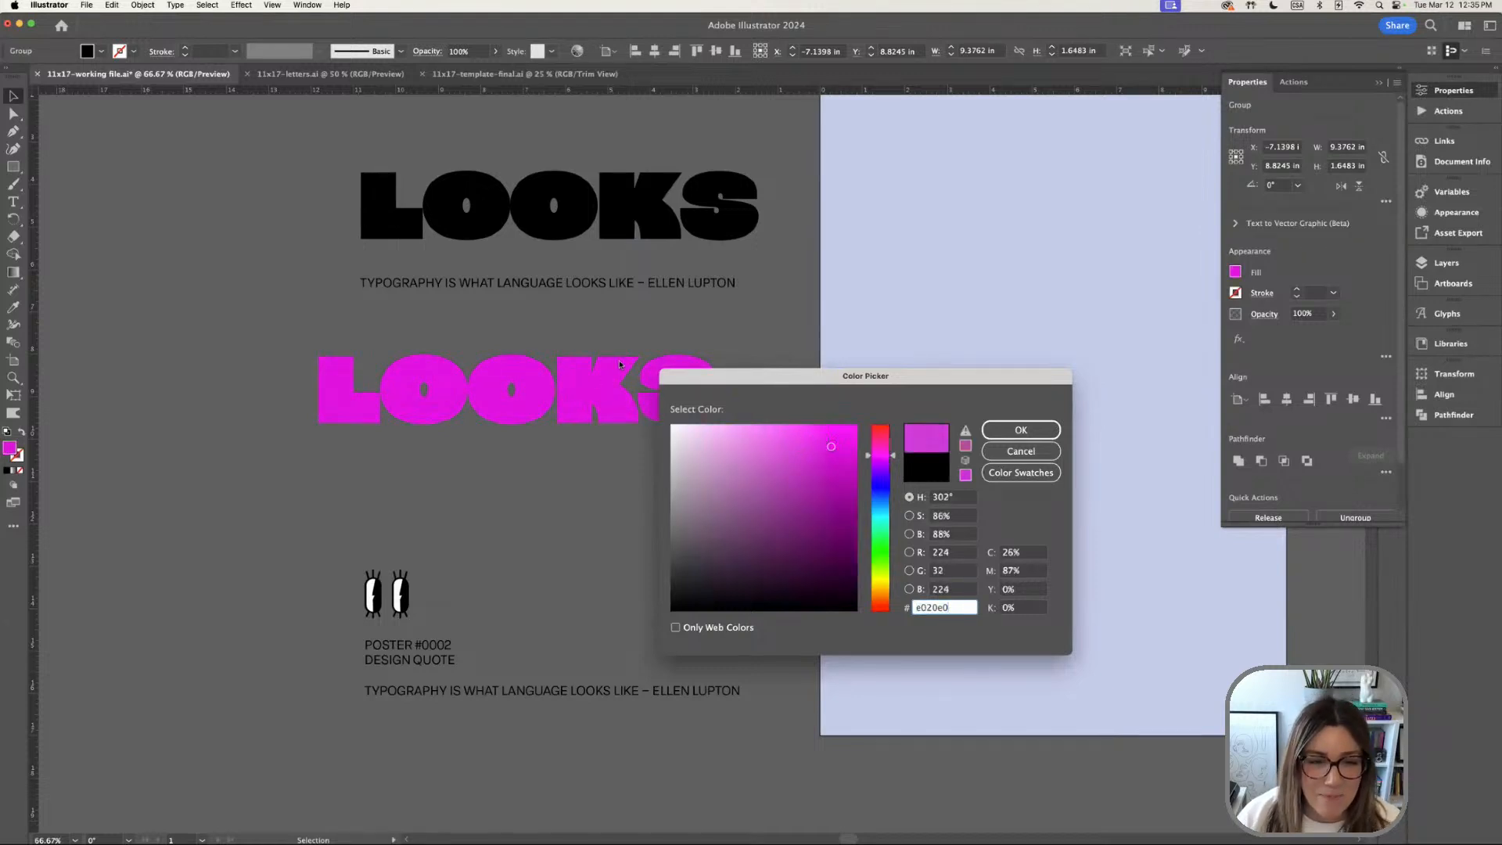
{"action": "left_click_drag", "start_coordinate": [779, 381], "coordinate": [751, 410]}
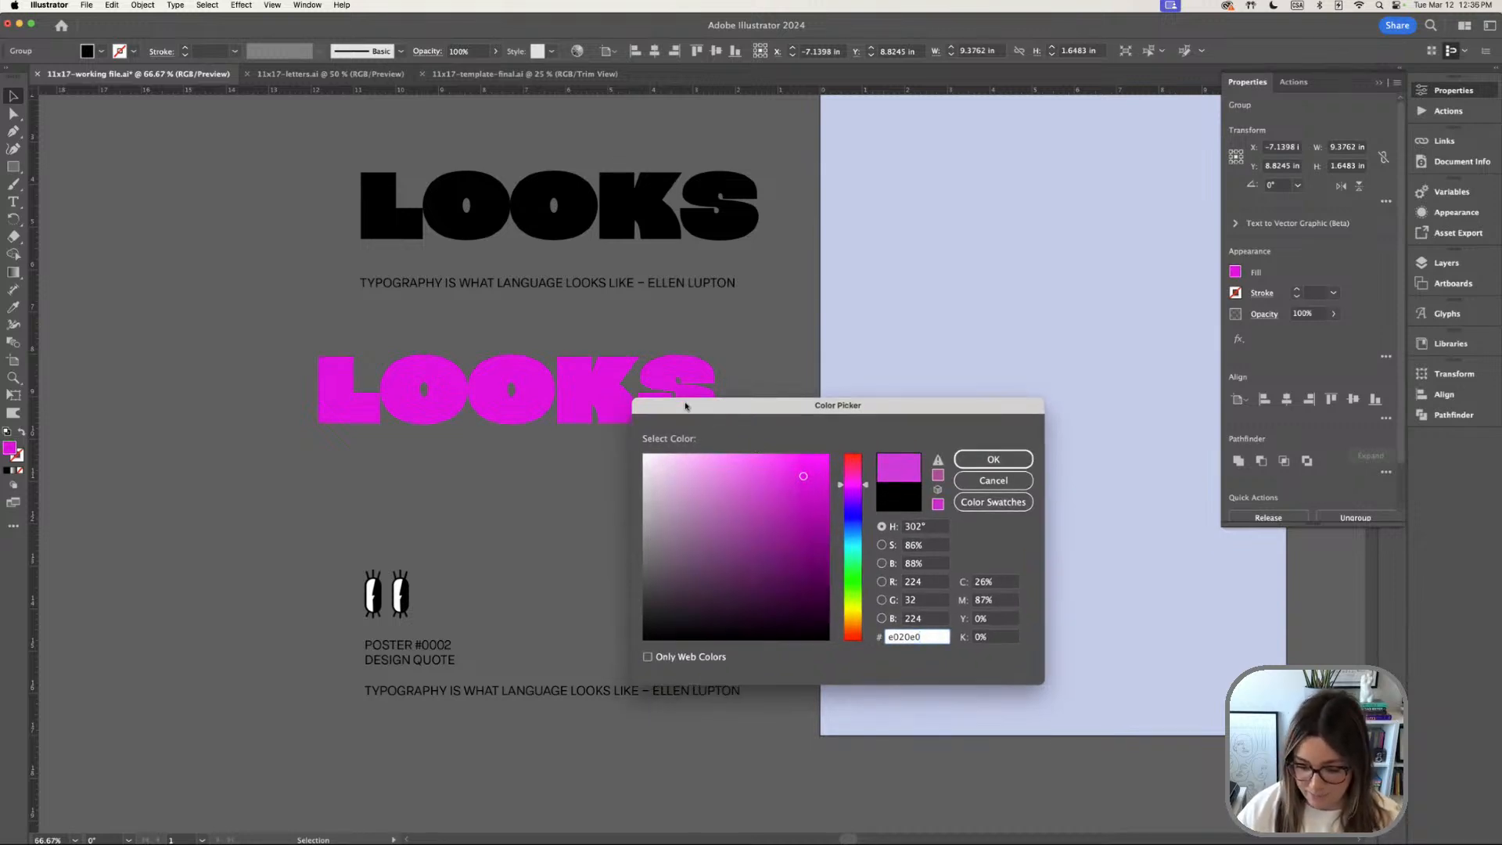
{"action": "left_click", "coordinate": [992, 459]}
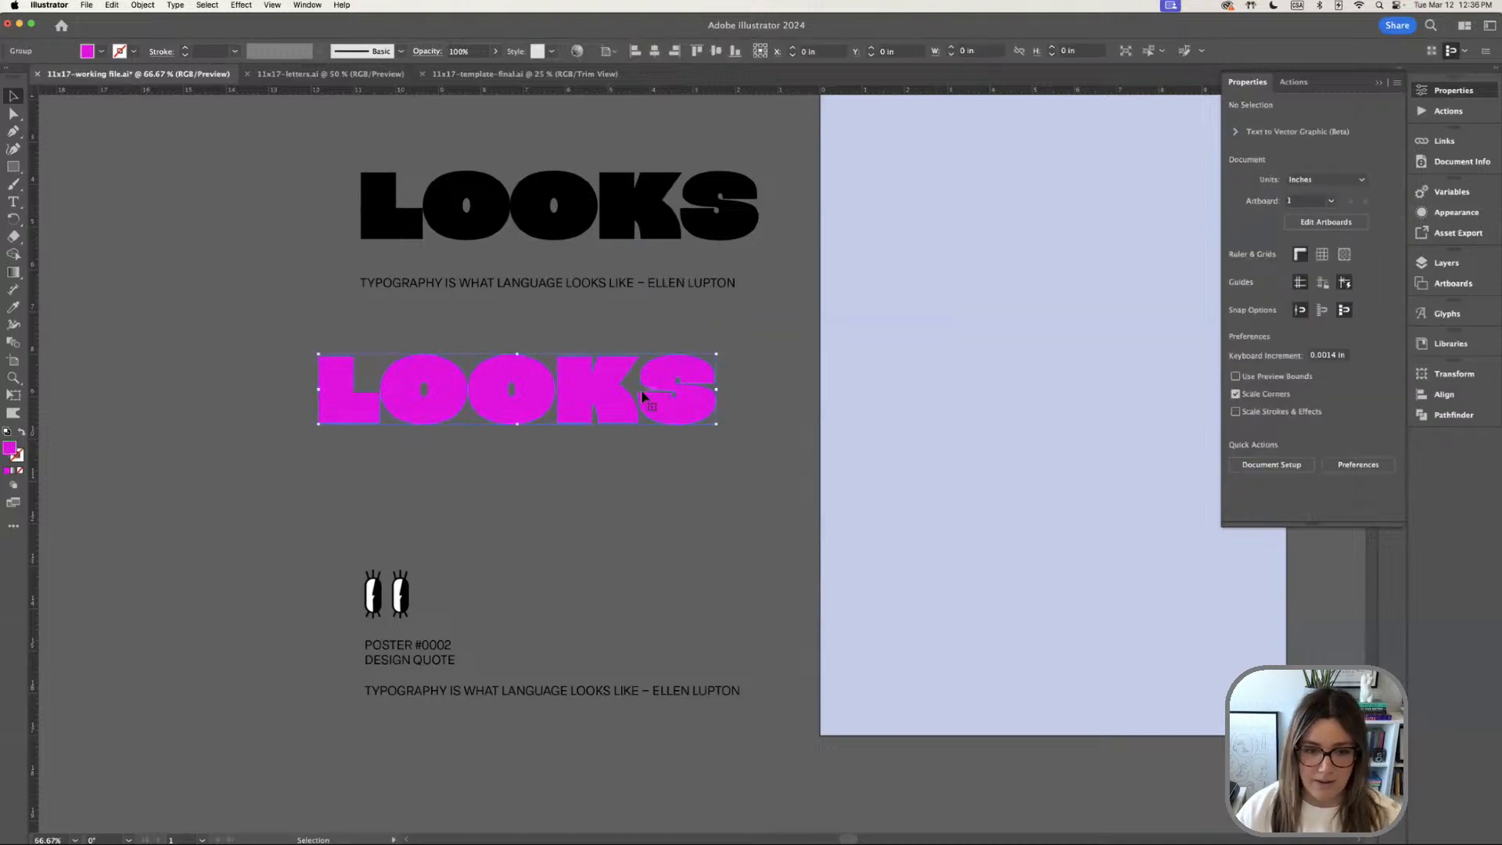
Move the magenta LOOKS slightly closer beneath the upper quote line and ungroup it into separate letters
{"action": "mouse_move", "coordinate": [667, 406]}
{"action": "left_mouse_down"}
{"action": "mouse_move", "coordinate": [692, 378]}
{"action": "mouse_move", "coordinate": [721, 395]}
{"action": "mouse_move", "coordinate": [688, 392]}
{"action": "left_mouse_up"}
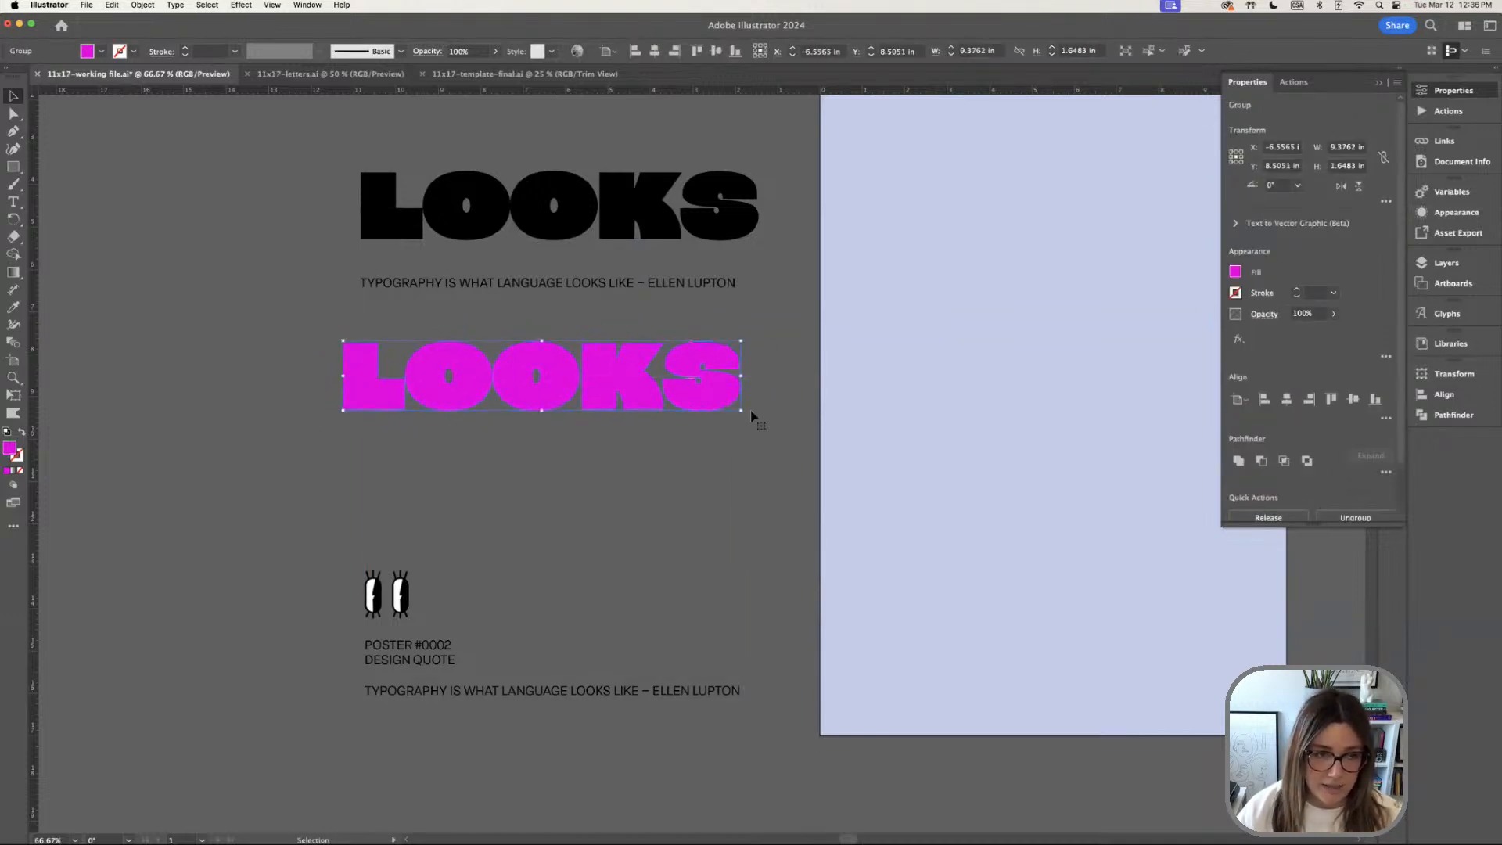
{"action": "left_click", "coordinate": [143, 5]}
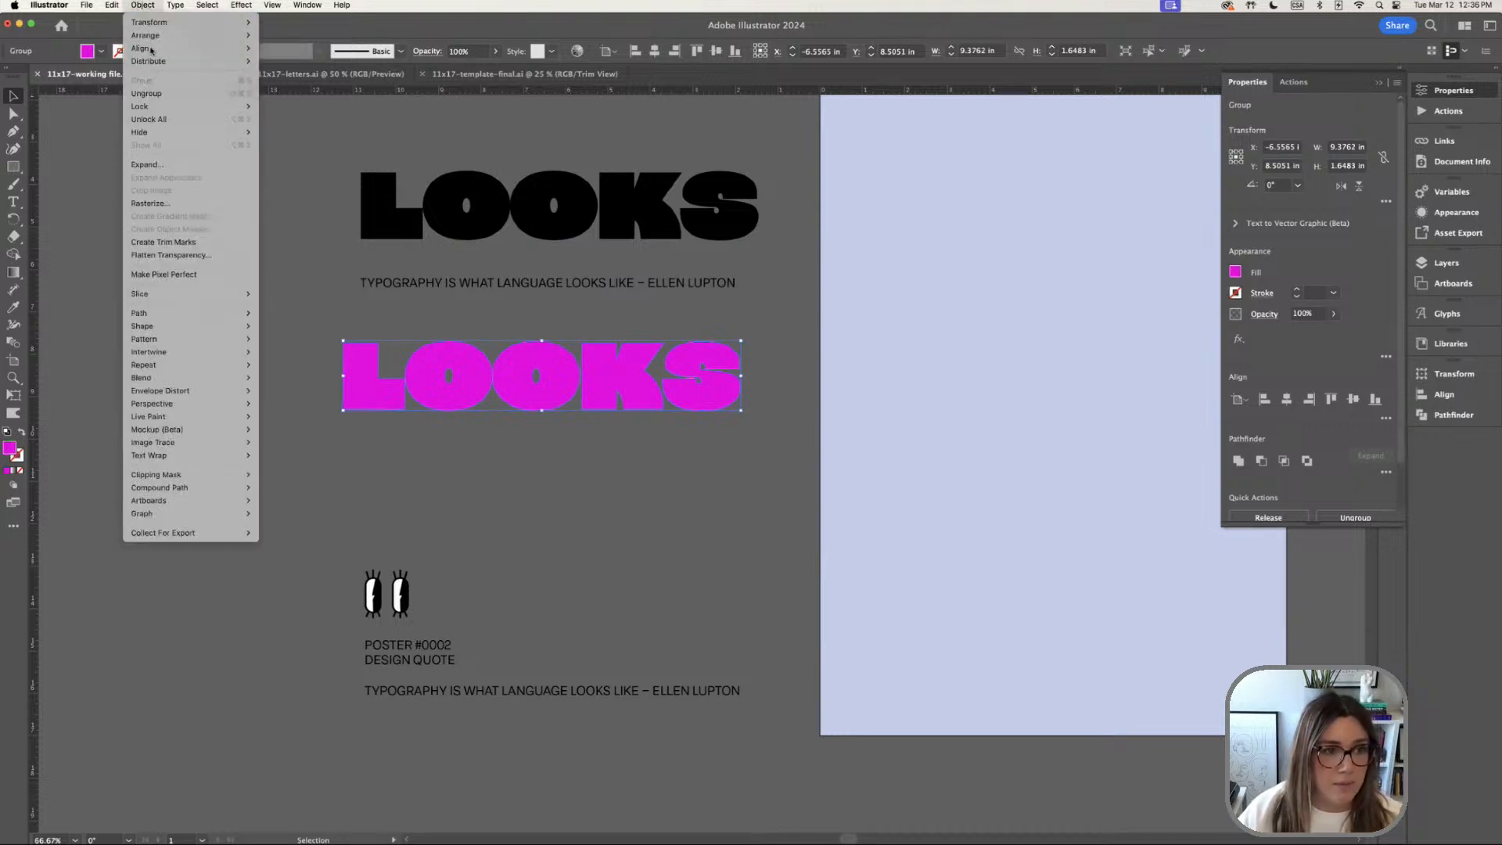
{"action": "left_click", "coordinate": [178, 93]}
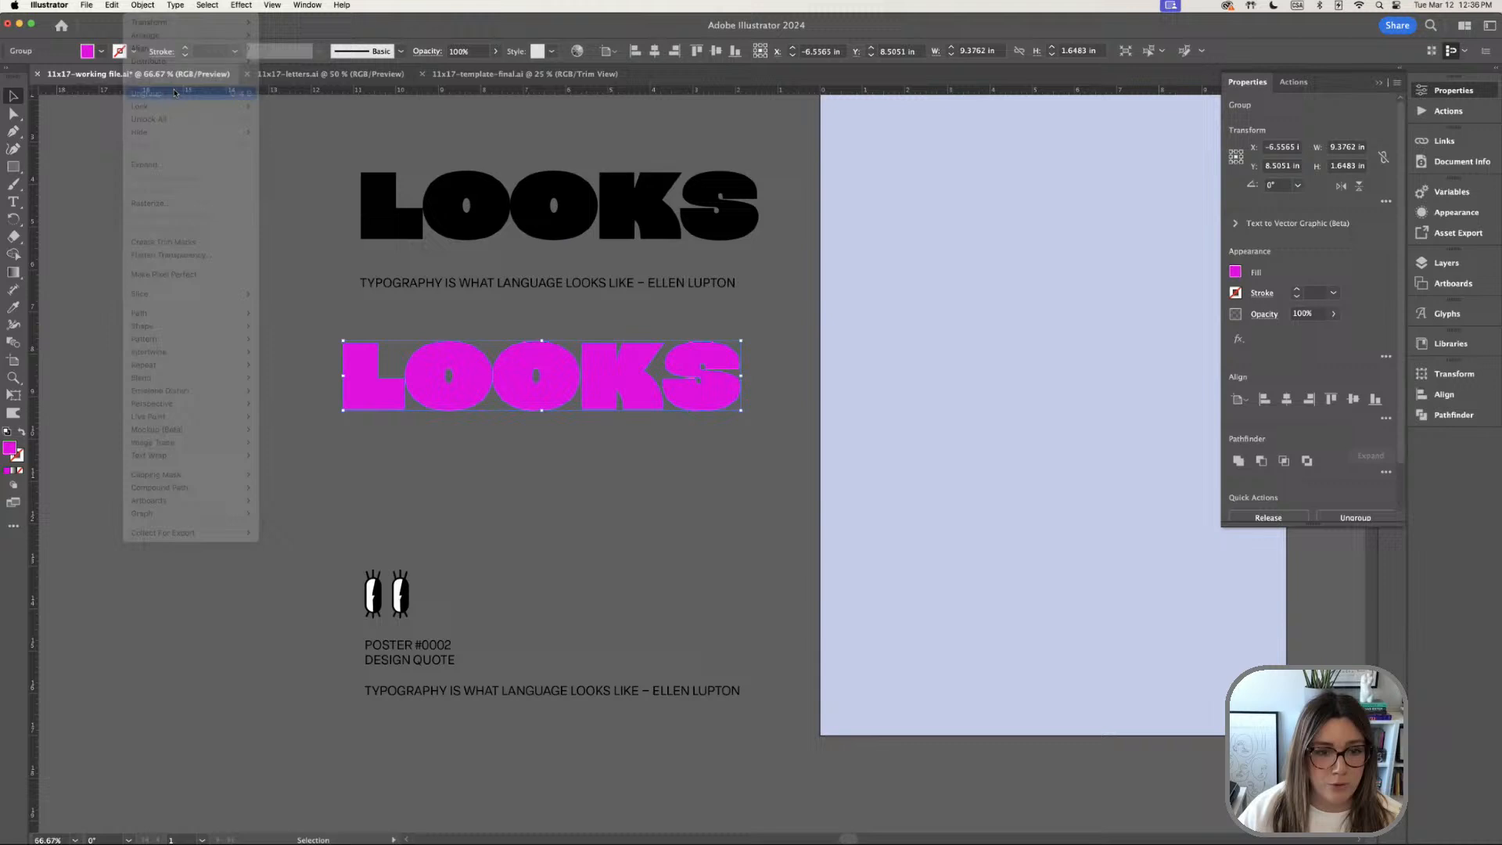
{"action": "left_click", "coordinate": [688, 511]}
{"action": "mouse_move", "coordinate": [712, 396]}
{"action": "left_mouse_down"}
{"action": "mouse_move", "coordinate": [743, 397]}
{"action": "mouse_move", "coordinate": [705, 401]}
{"action": "left_mouse_up"}
{"action": "left_click", "coordinate": [734, 433]}
{"action": "left_click", "coordinate": [729, 506]}
{"action": "left_click_drag", "start_coordinate": [731, 506], "coordinate": [698, 475]}
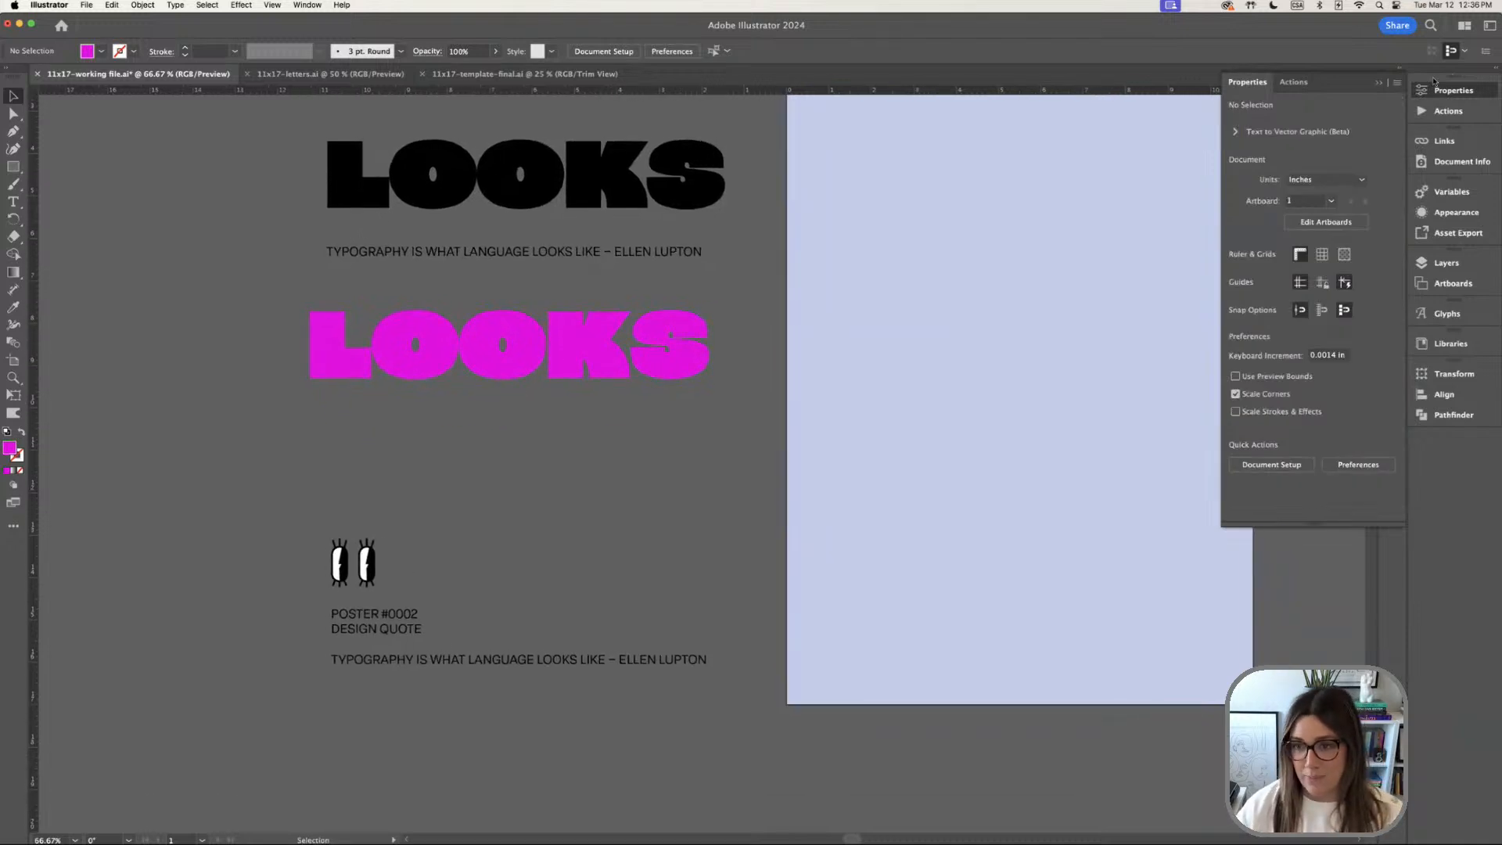
Select the magenta letter S and display the 3D and Materials controls
{"action": "left_click", "coordinate": [1380, 82]}
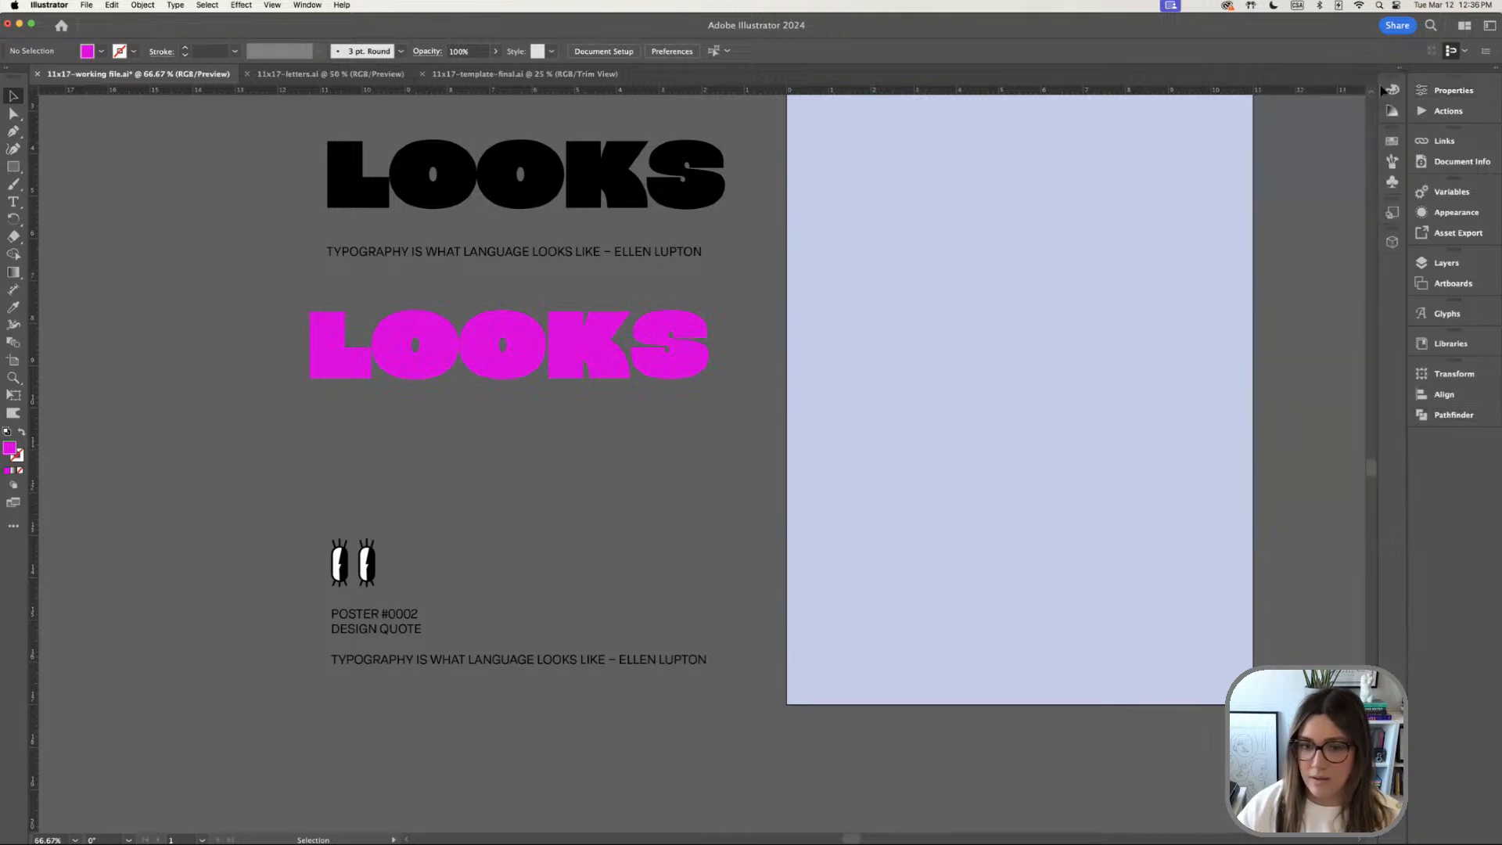
{"action": "left_click", "coordinate": [683, 370]}
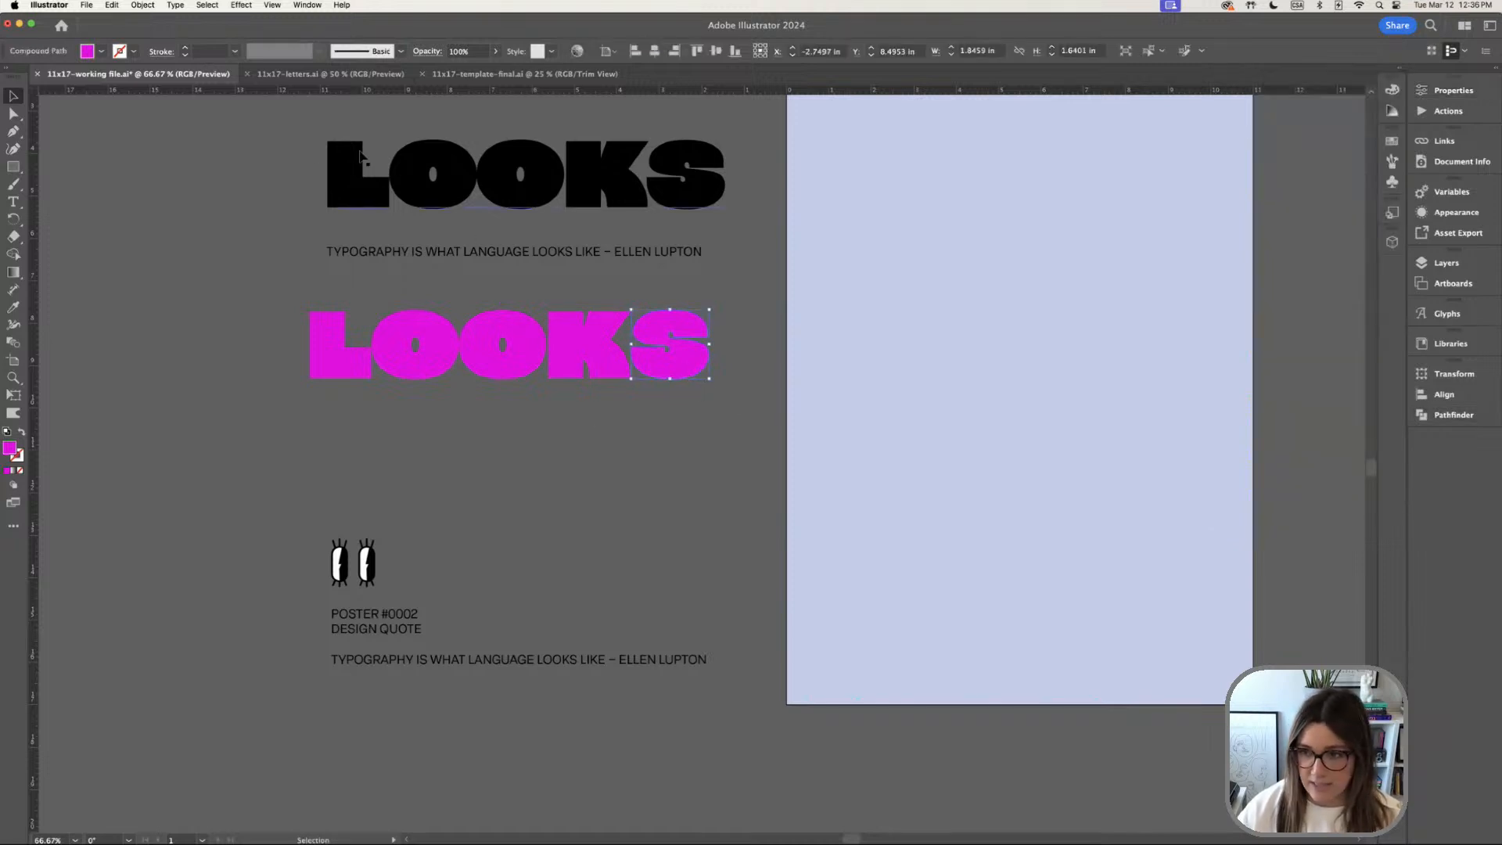
{"action": "left_click", "coordinate": [306, 5]}
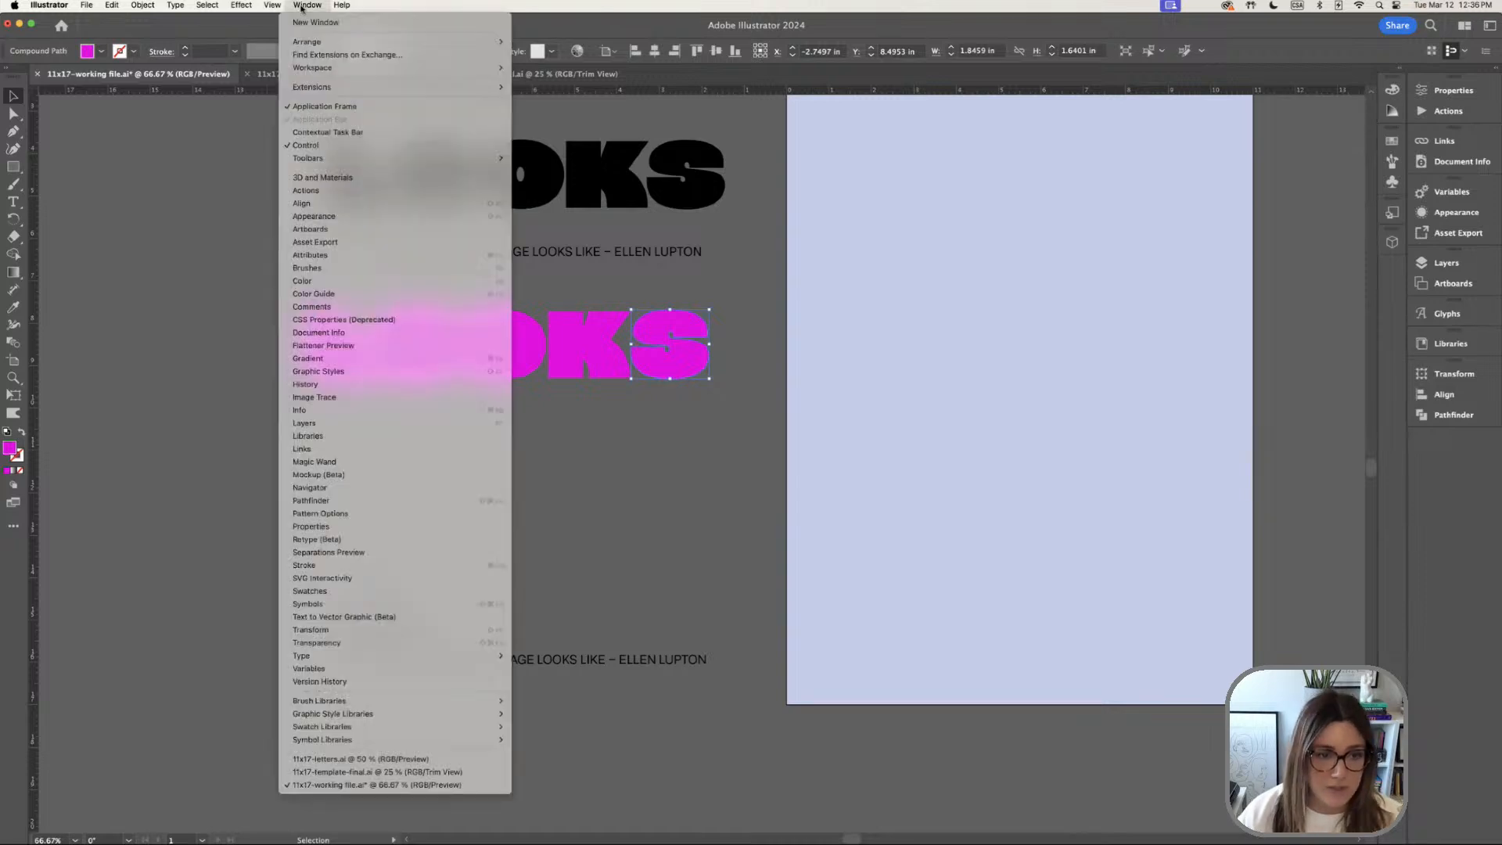
{"action": "left_click", "coordinate": [321, 179]}
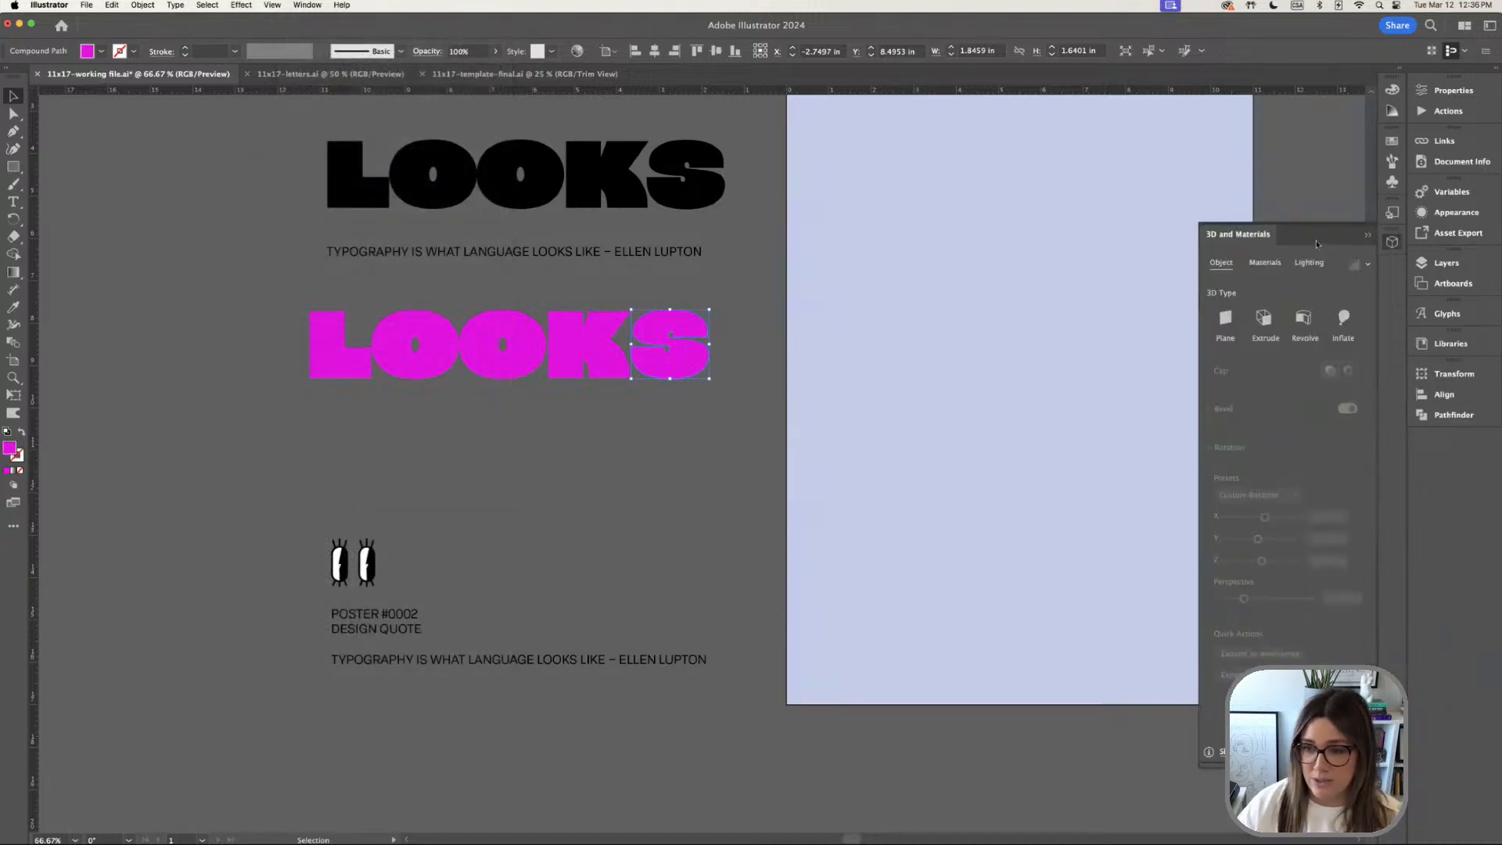
{"action": "left_click_drag", "start_coordinate": [1325, 241], "coordinate": [1032, 199]}
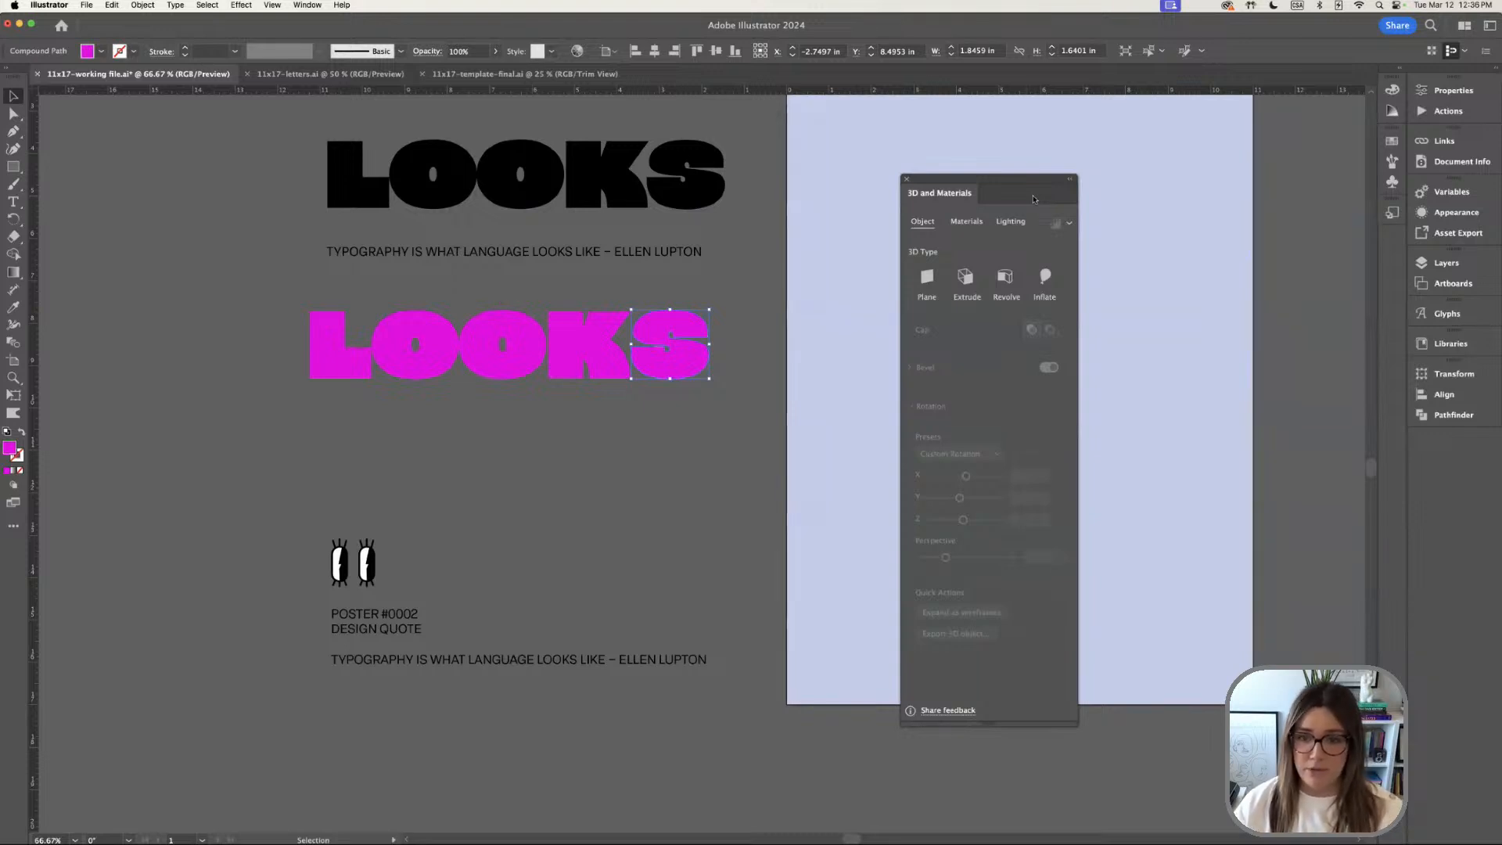
{"action": "left_click_drag", "start_coordinate": [1033, 199], "coordinate": [884, 216]}
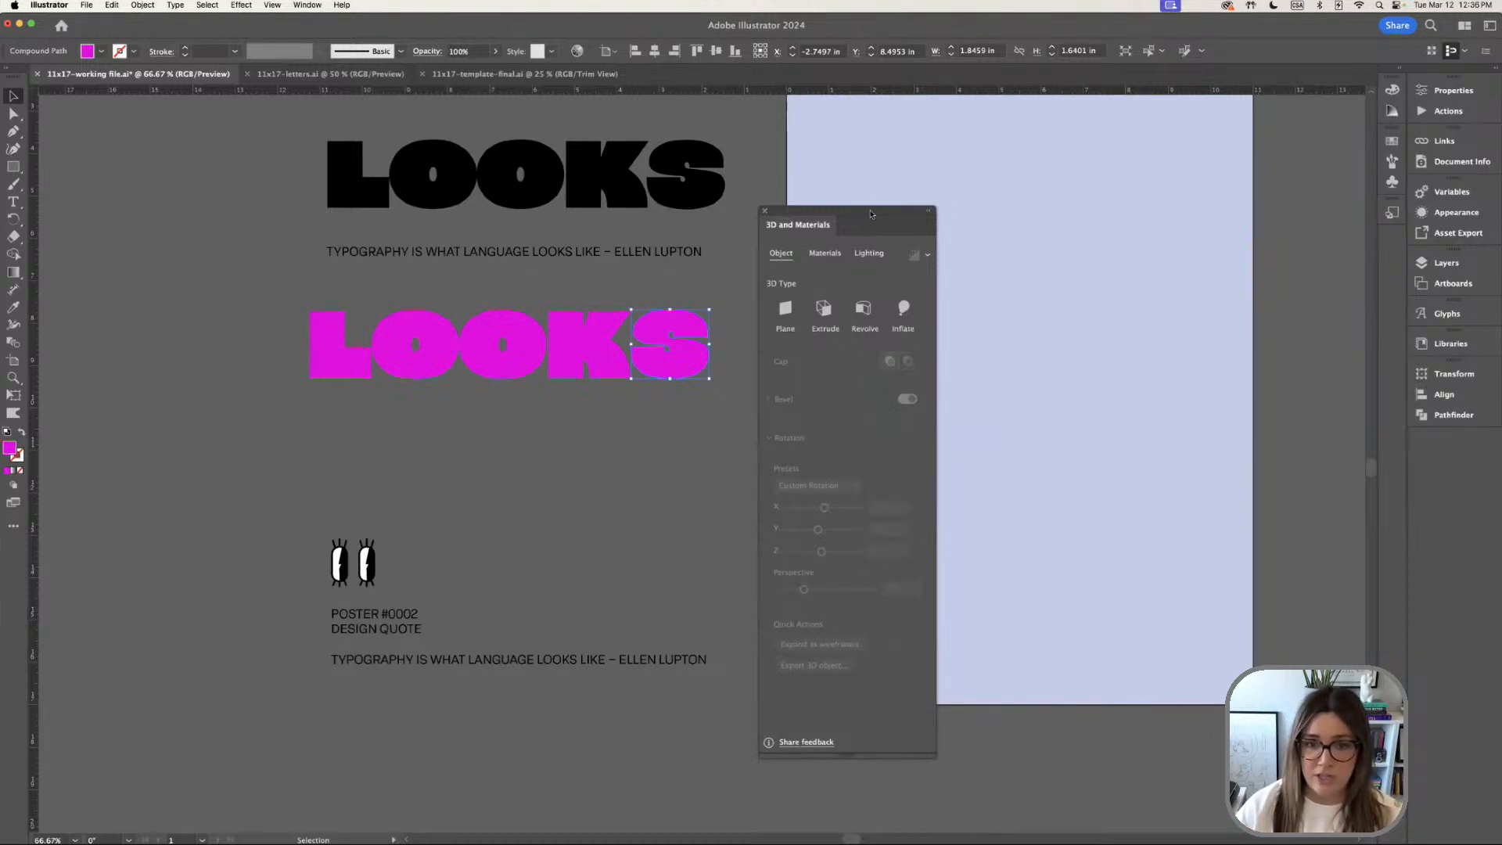
{"action": "left_click_drag", "start_coordinate": [881, 214], "coordinate": [1390, 232]}
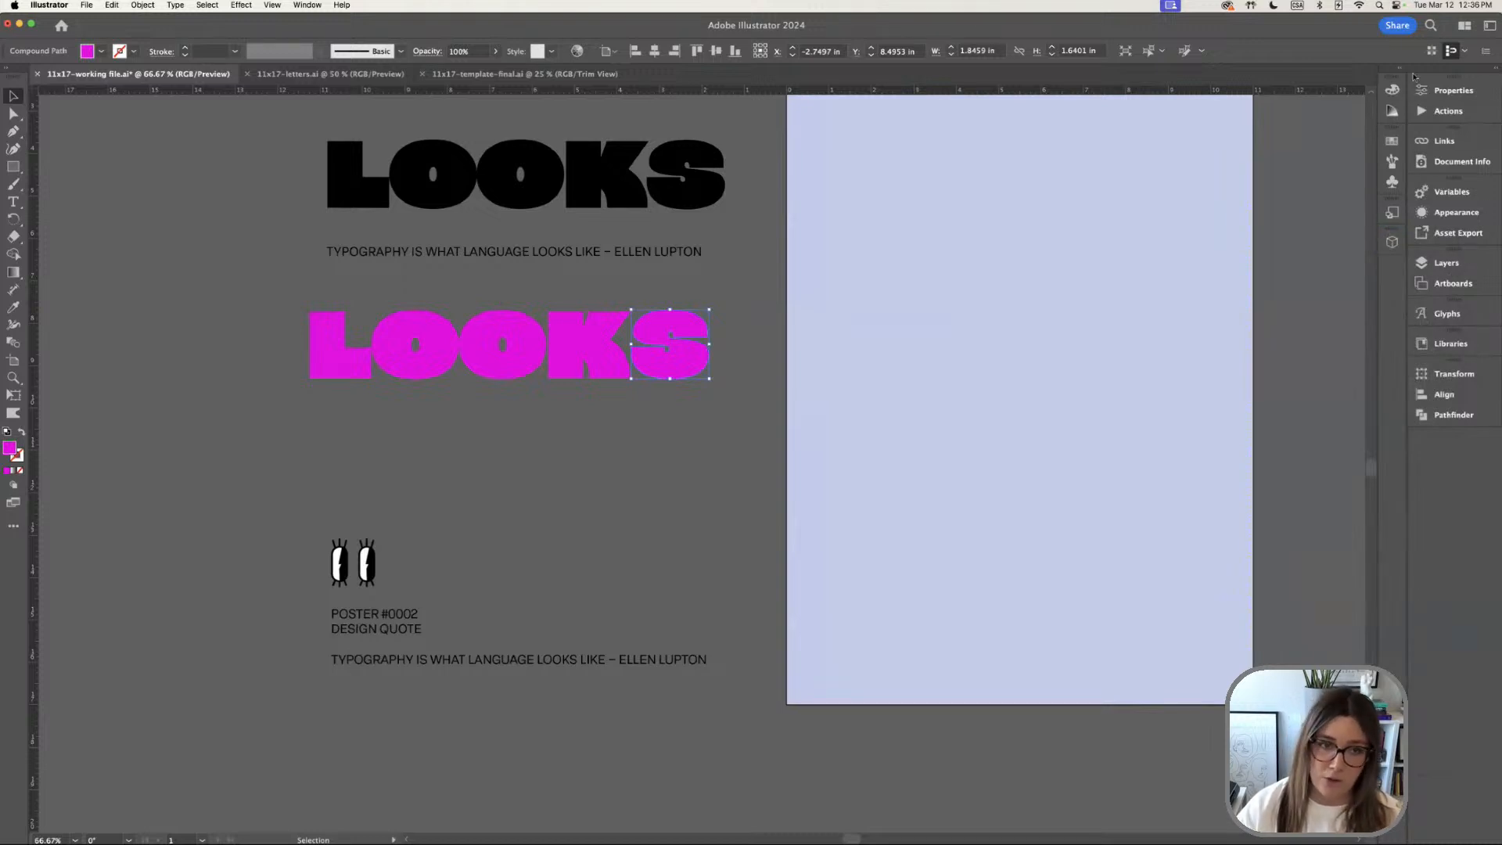
Apply the Inflate 3D type to the magenta S and set its depth to 0 pt
{"action": "left_click", "coordinate": [1393, 245]}
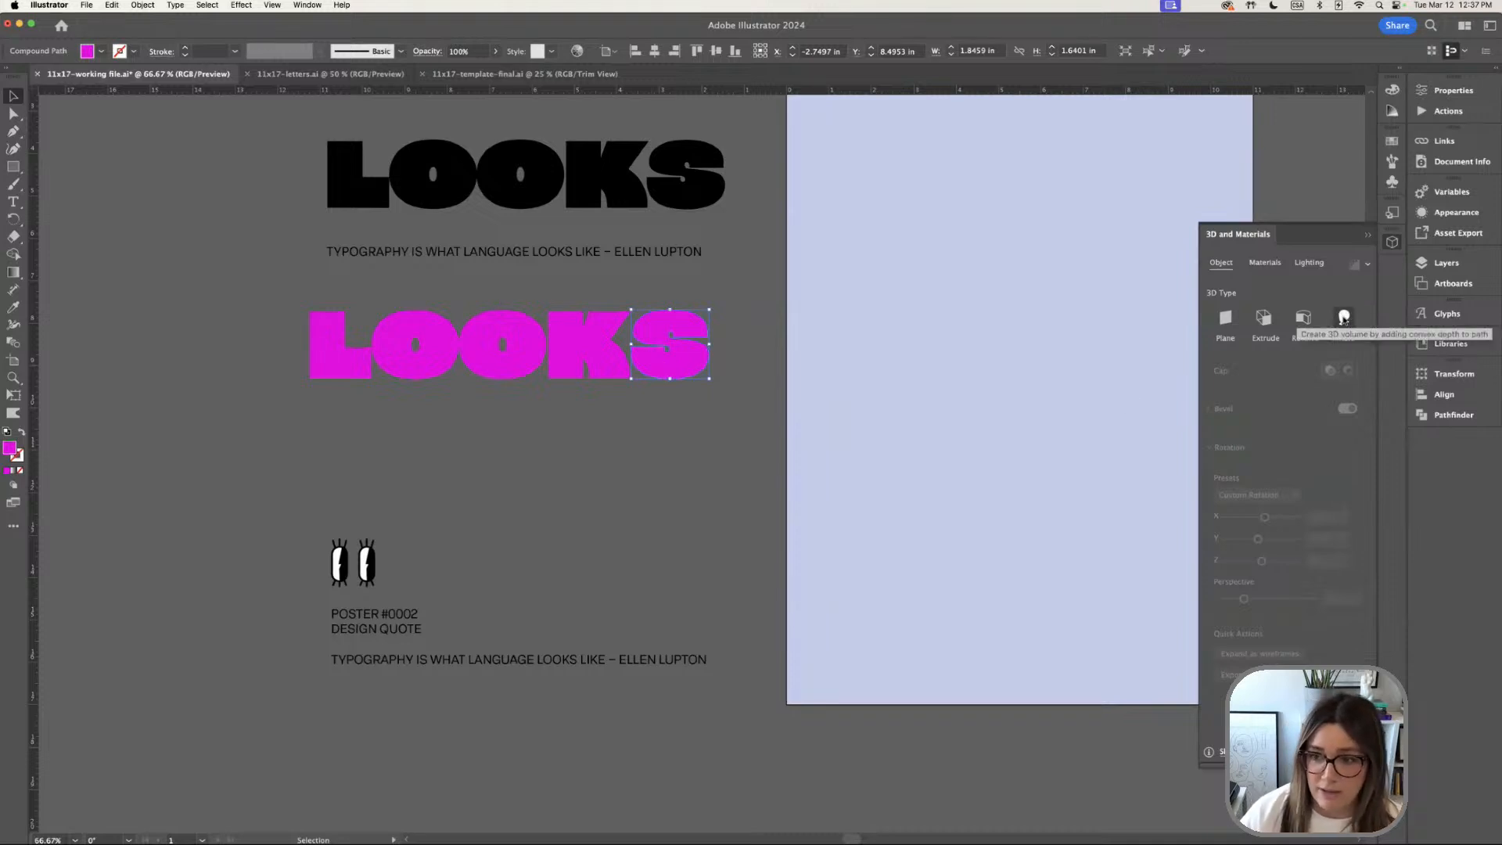
{"action": "left_click", "coordinate": [1343, 318]}
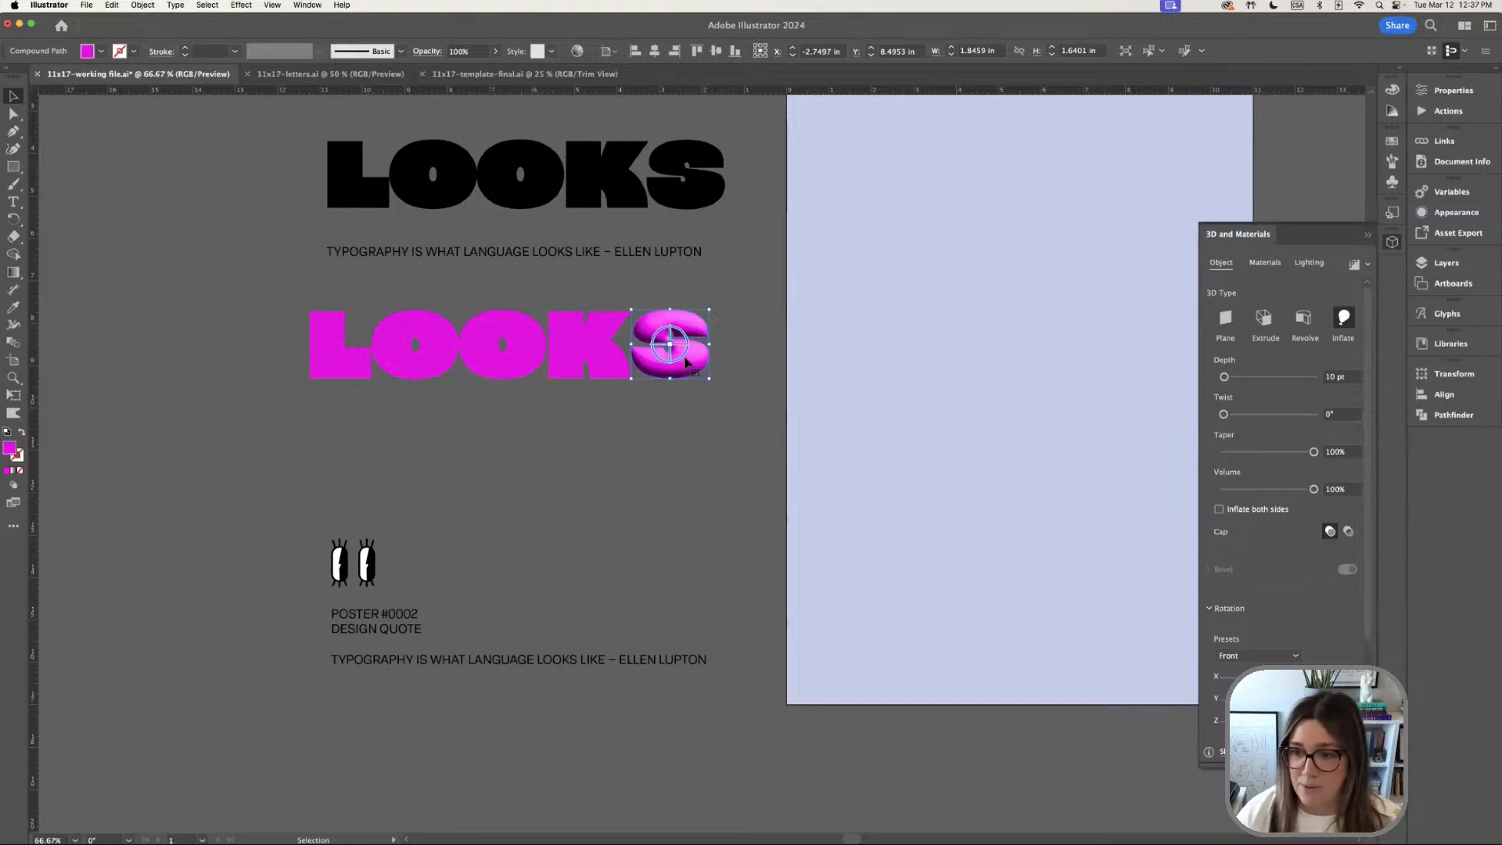
{"action": "scroll", "coordinate": [1375, 361], "scroll_direction": "down", "scroll_amount": 3}
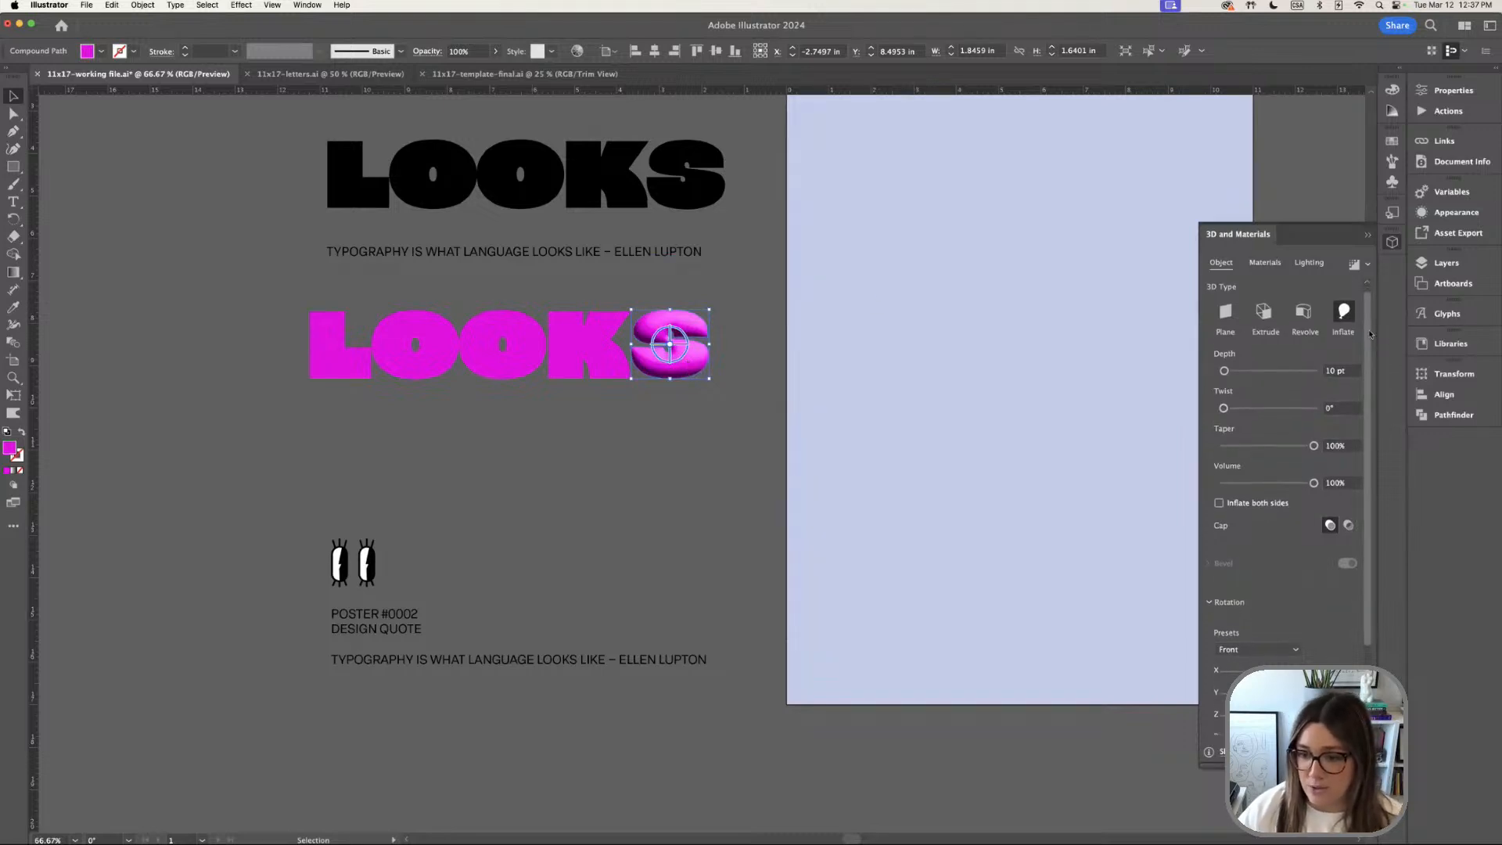
{"action": "mouse_move", "coordinate": [1225, 343]}
{"action": "left_mouse_down"}
{"action": "mouse_move", "coordinate": [1291, 345]}
{"action": "mouse_move", "coordinate": [1224, 344]}
{"action": "left_mouse_up"}
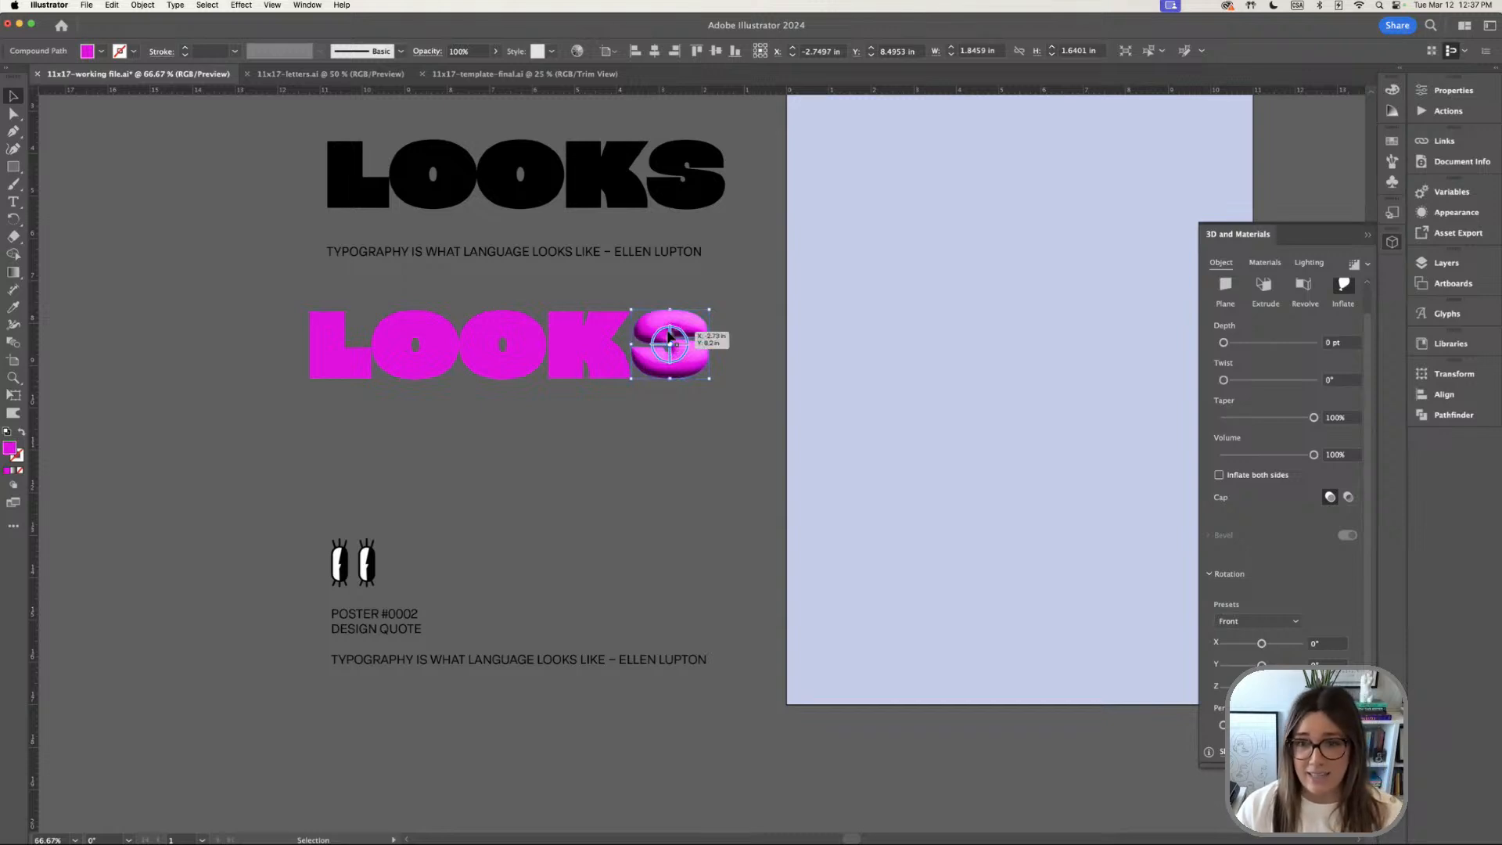
{"action": "scroll", "coordinate": [1269, 336], "scroll_direction": "up", "scroll_amount": 2}
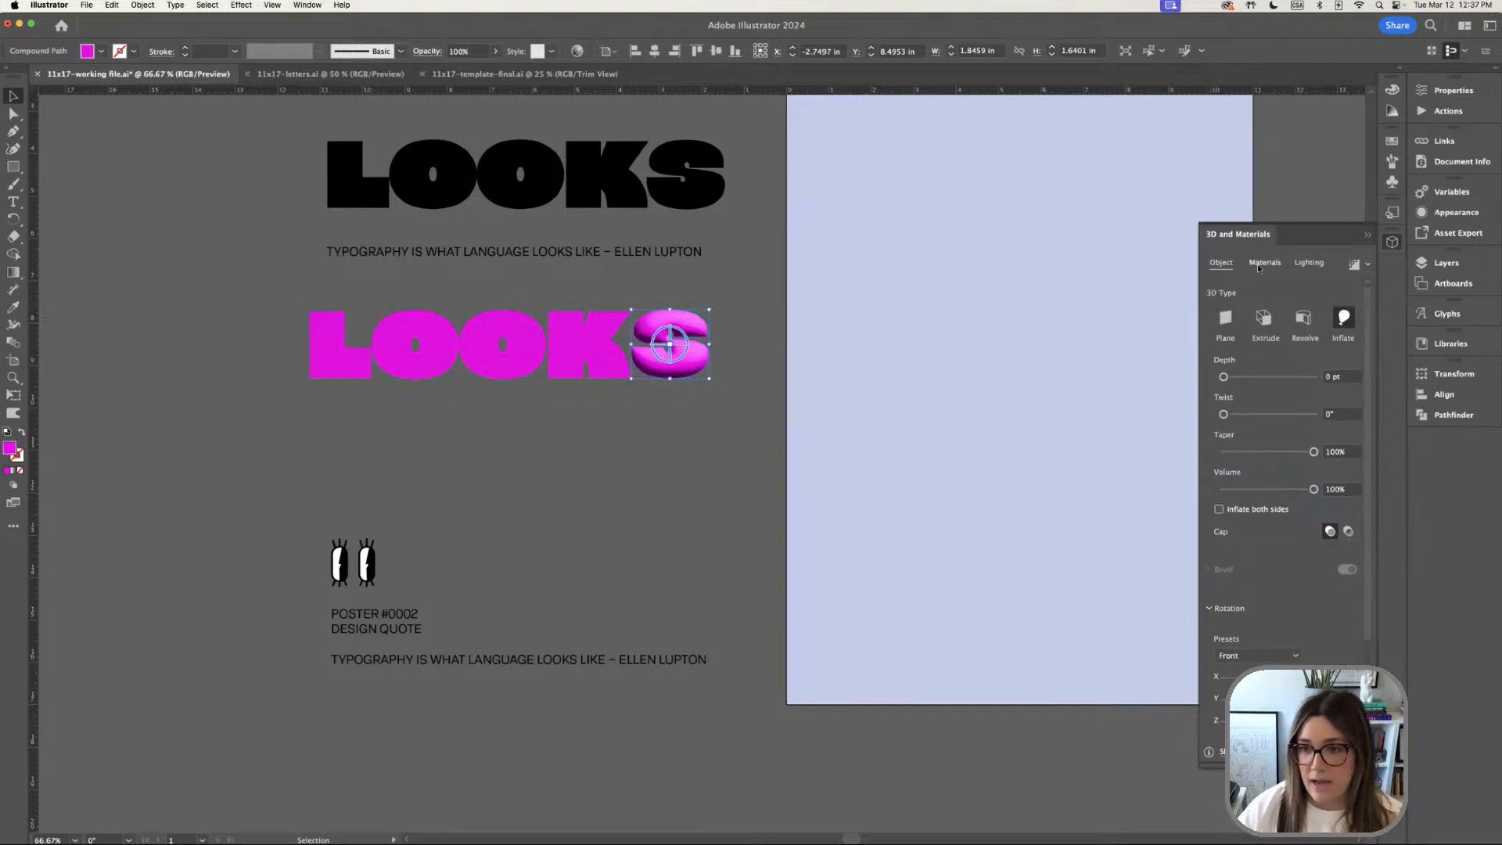
Adjust the base properties of the inflated S's Default material to give it a shiny finish with strong highlights
{"action": "left_click", "coordinate": [1264, 262]}
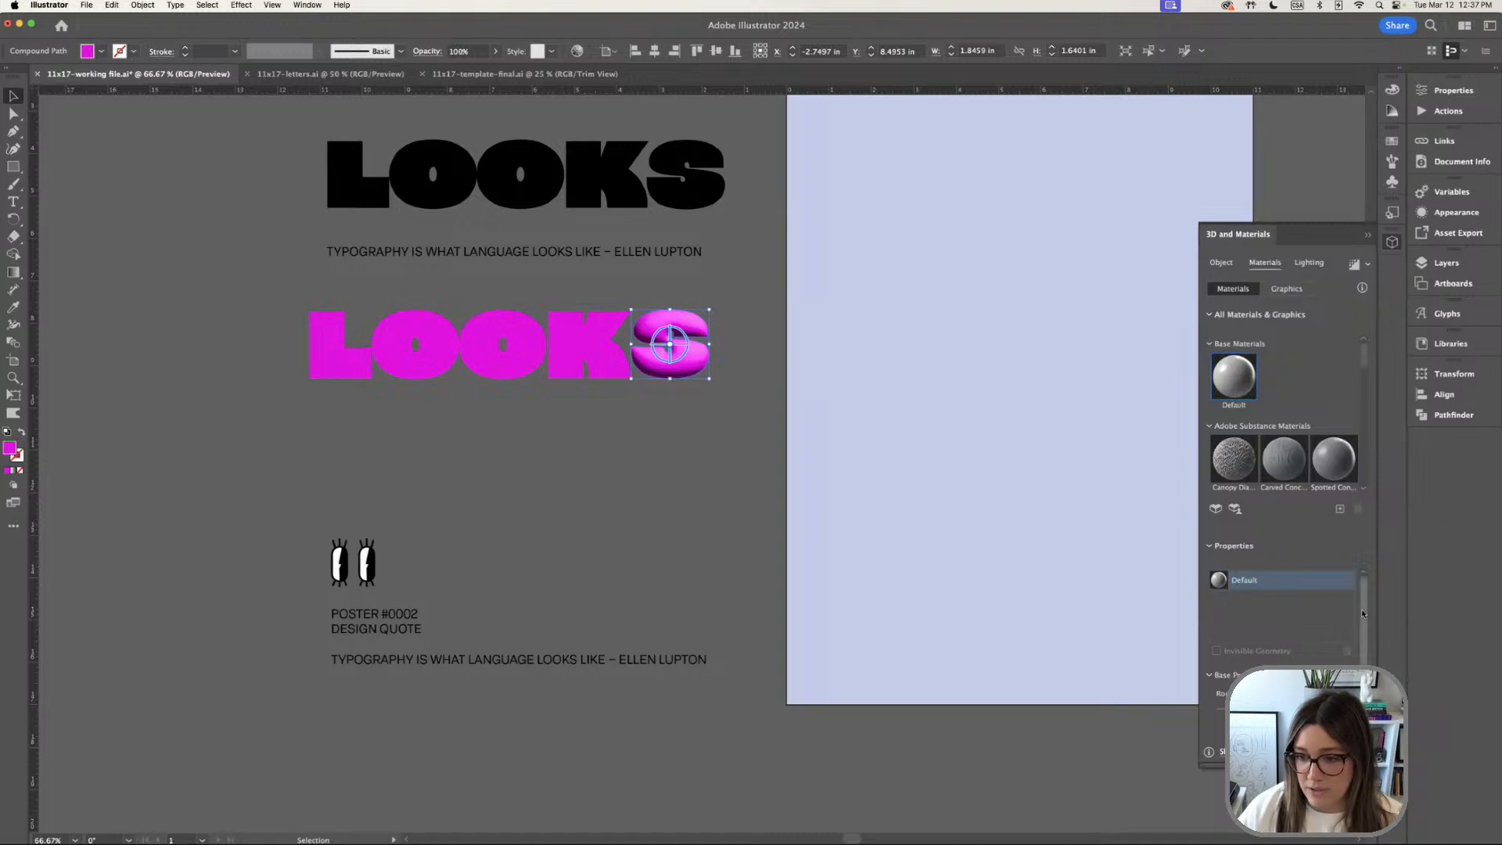
{"action": "scroll", "coordinate": [1356, 654], "scroll_direction": "down", "scroll_amount": 2}
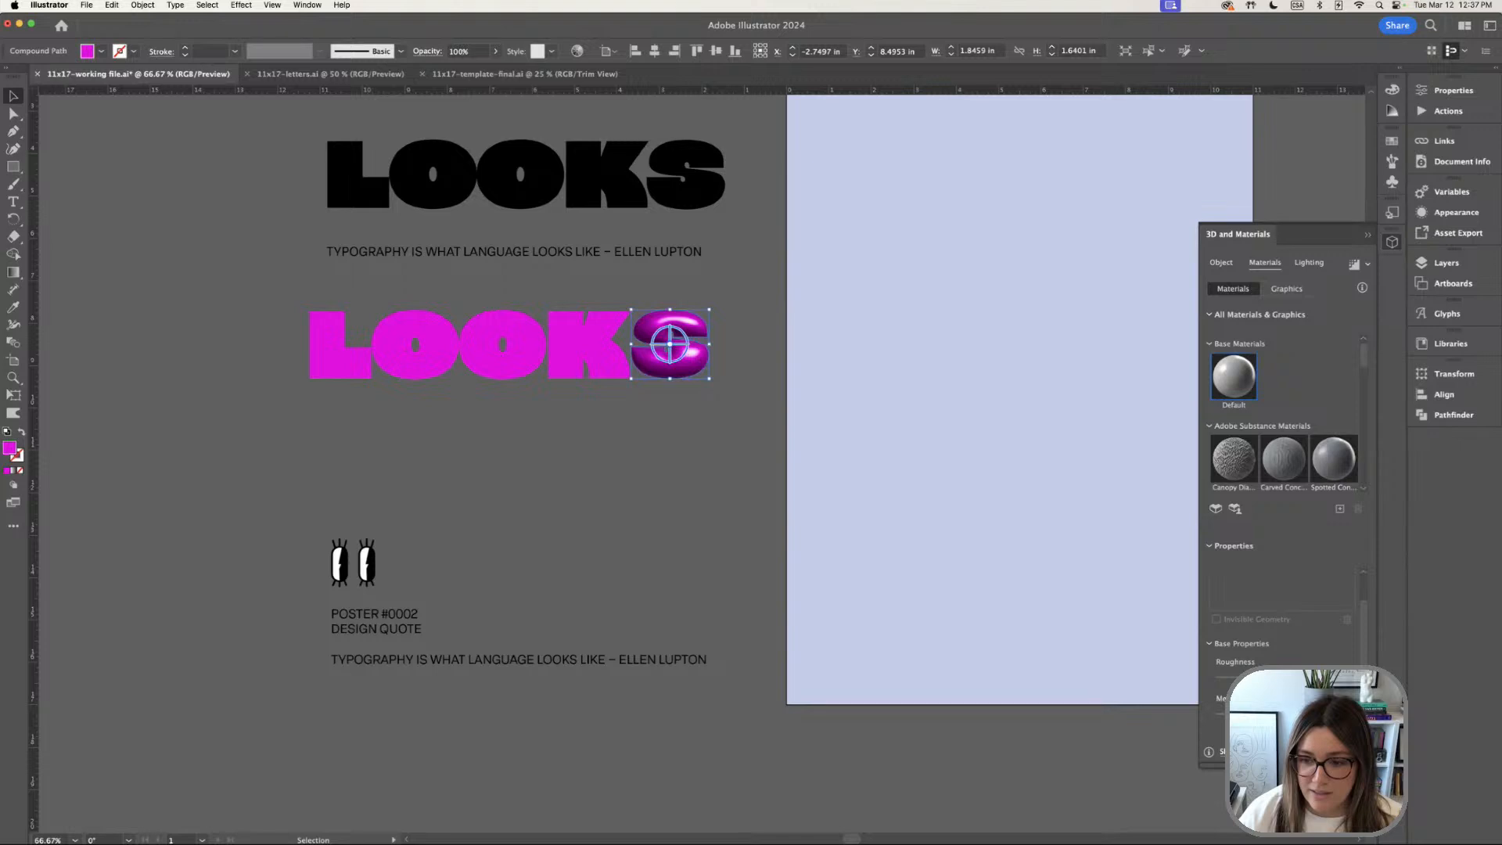
{"action": "left_click", "coordinate": [620, 508]}
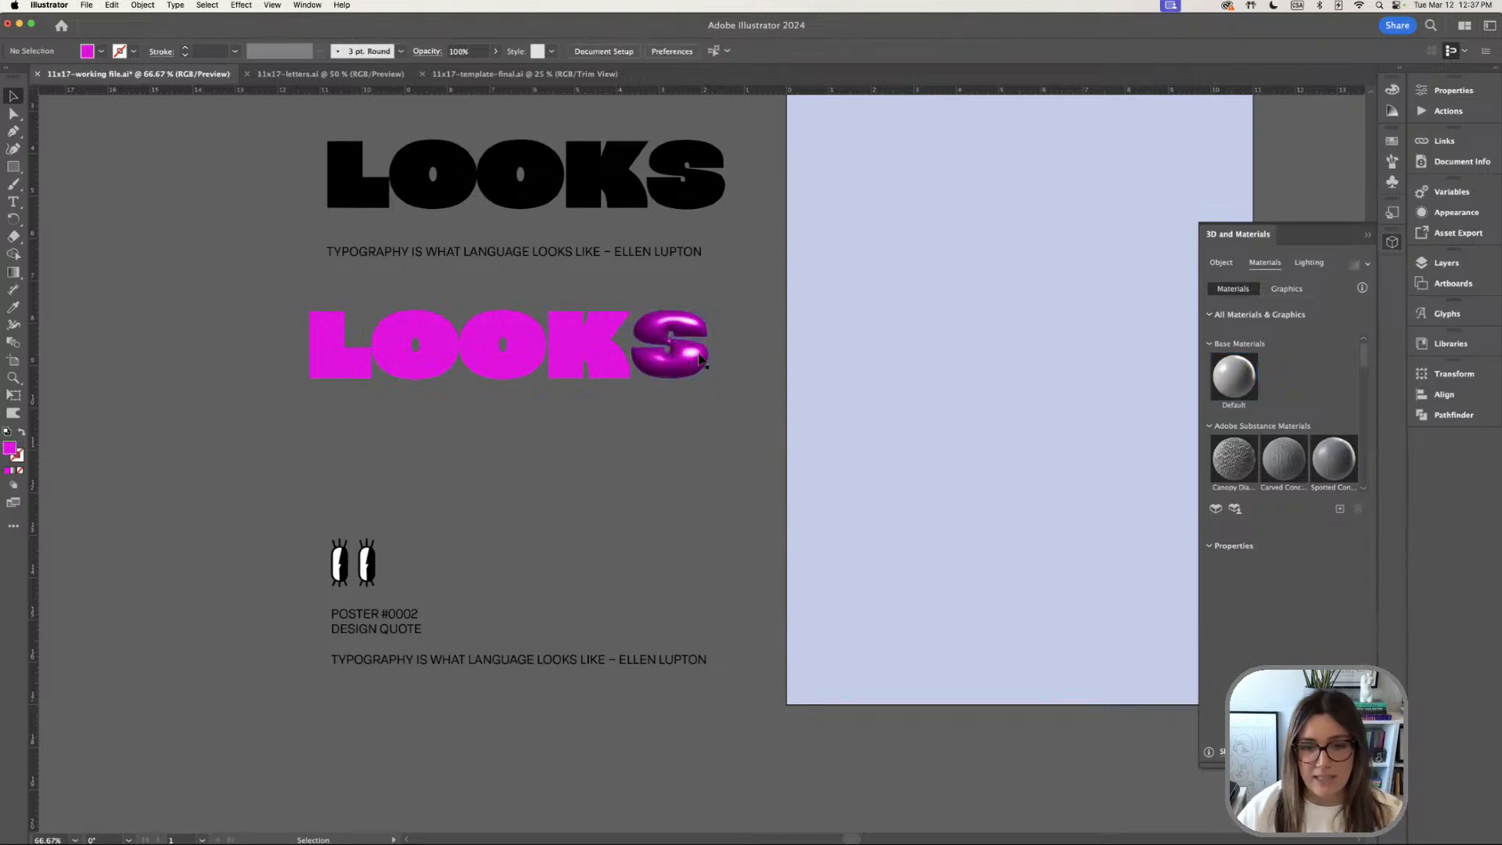
{"action": "left_click", "coordinate": [693, 360]}
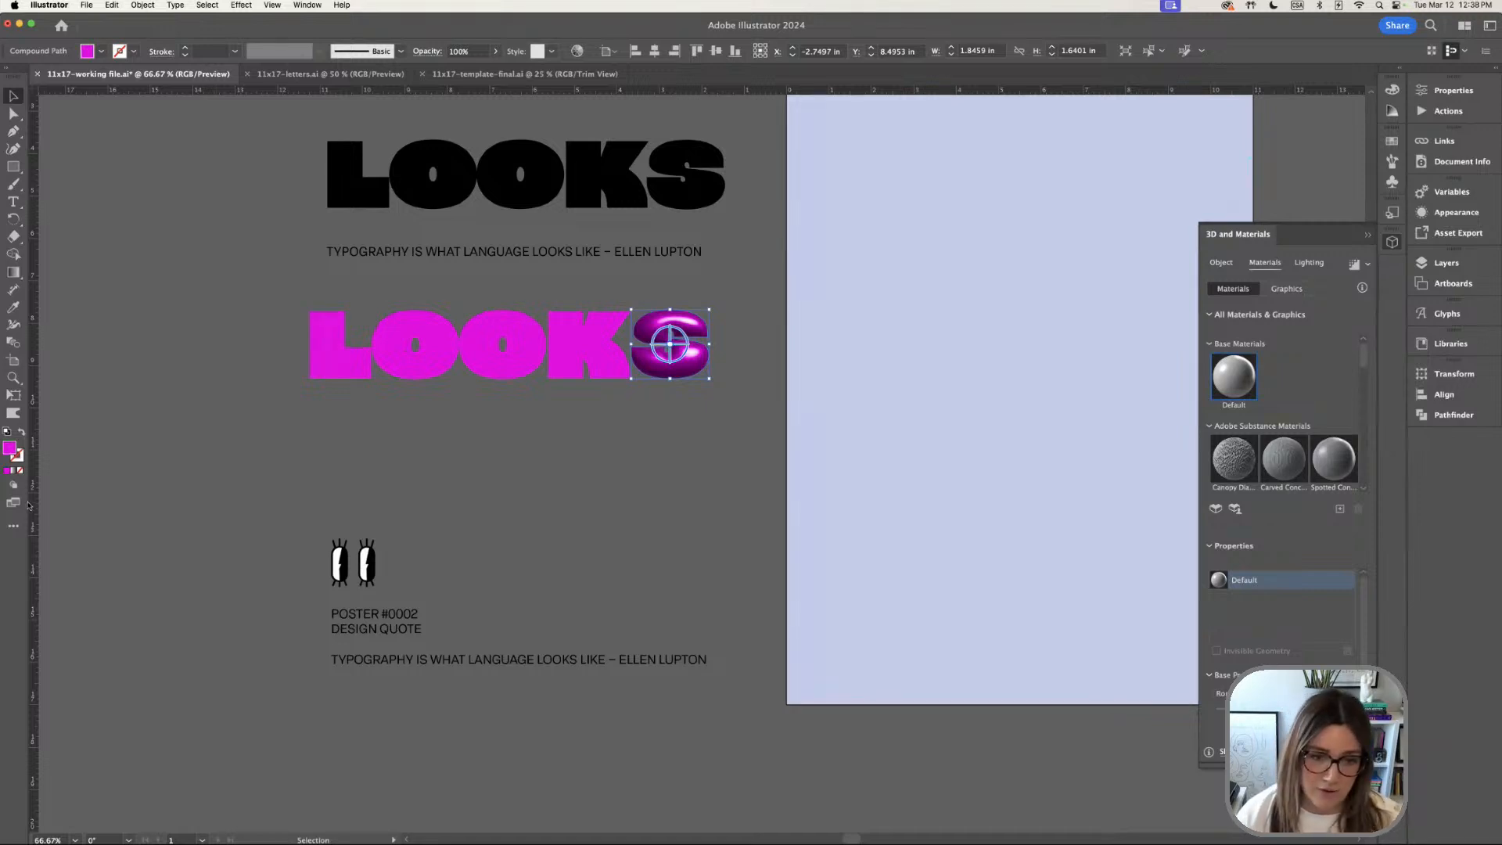
{"action": "left_click", "coordinate": [444, 447]}
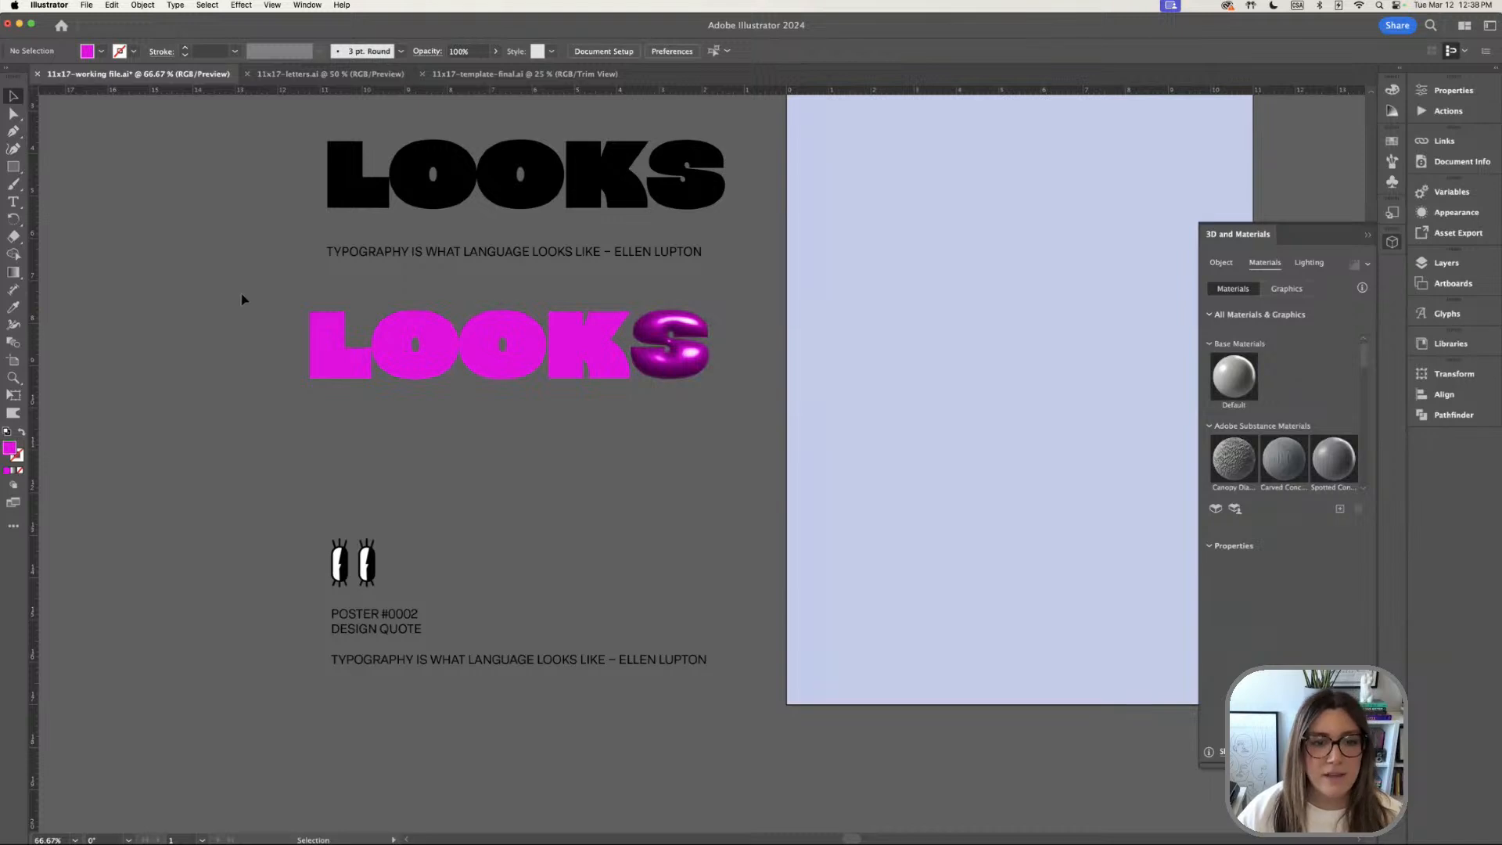
Select the remaining magenta letters L, O, O and K together and apply the Inflate 3D type to them
{"action": "left_click", "coordinate": [598, 375]}
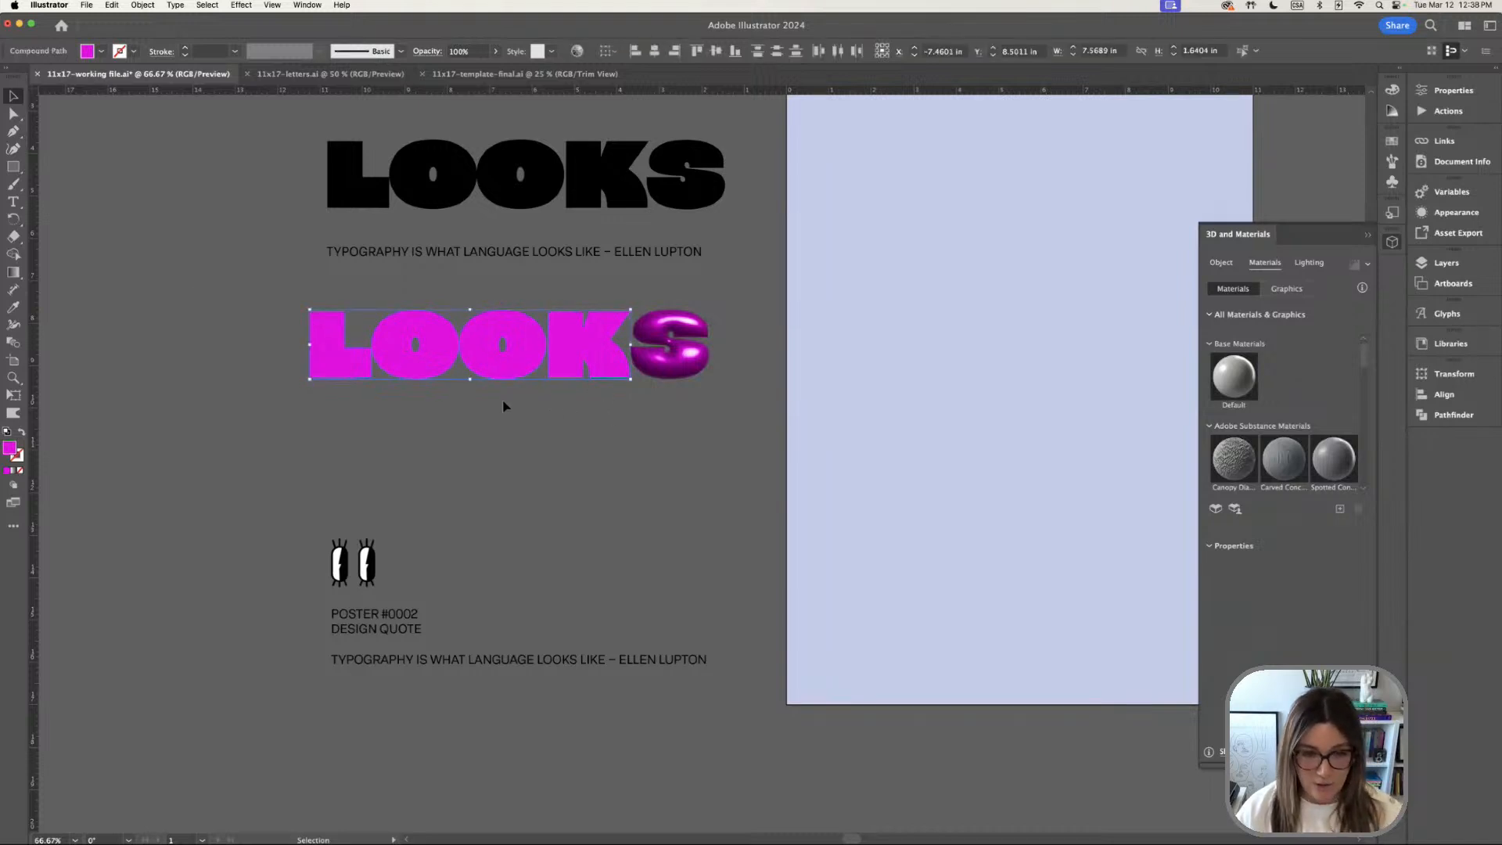
{"action": "key", "text": "i"}
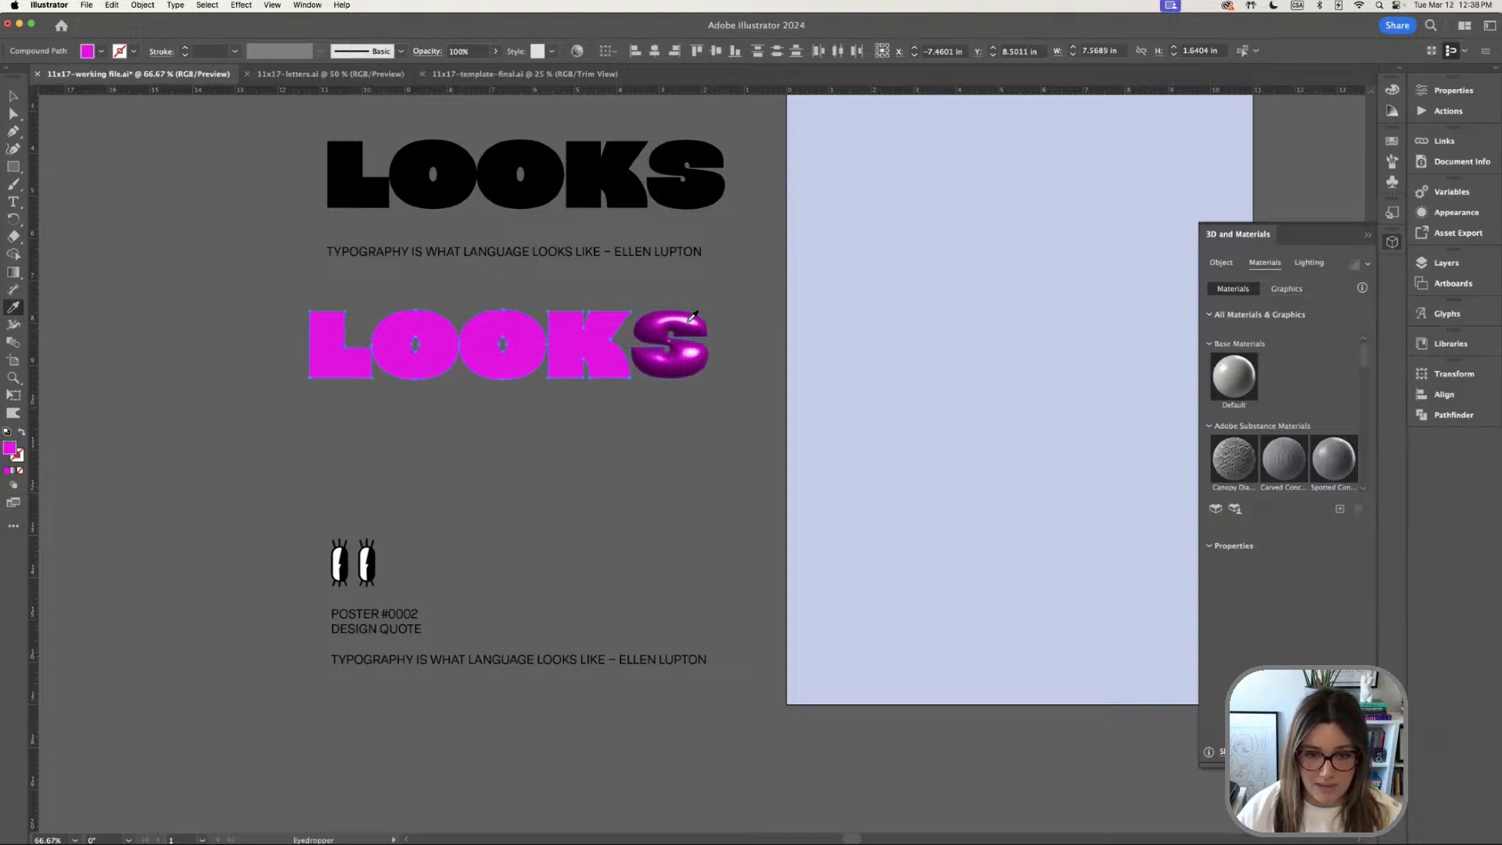
{"action": "key", "text": "v"}
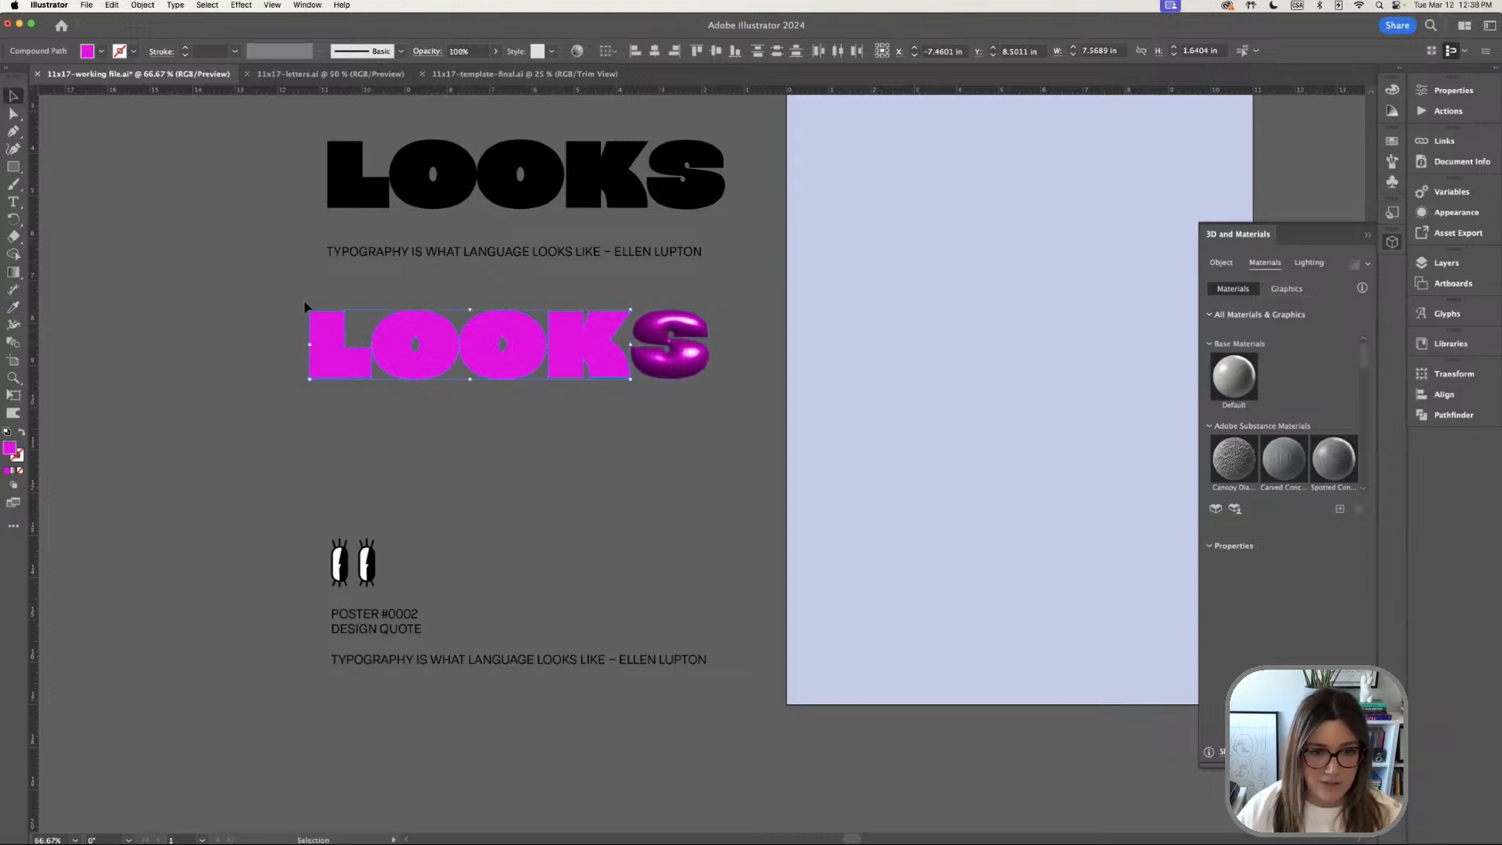
{"action": "left_click", "coordinate": [1220, 263]}
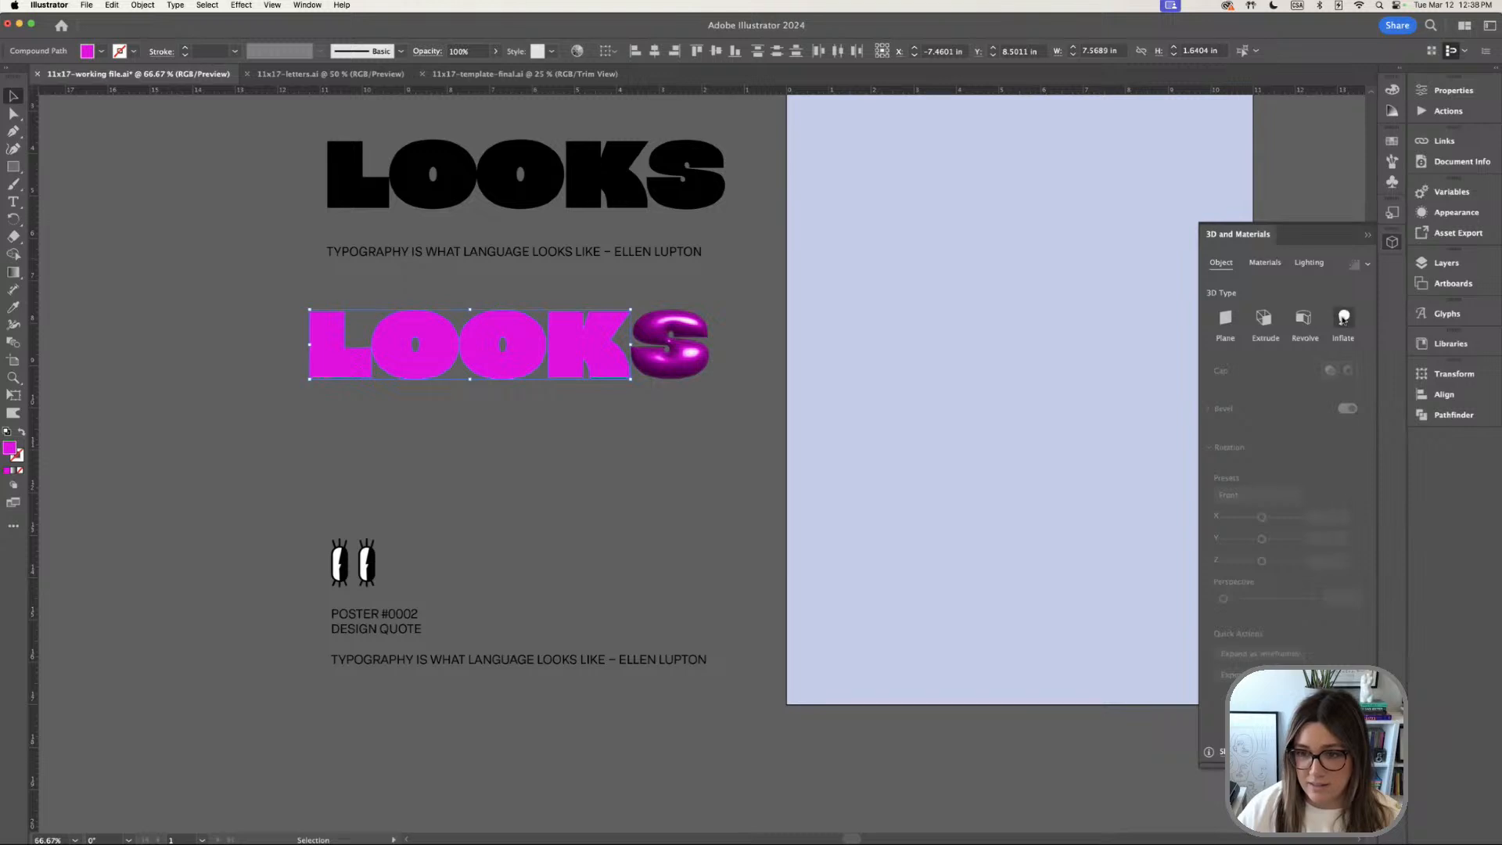
{"action": "left_click", "coordinate": [1351, 316]}
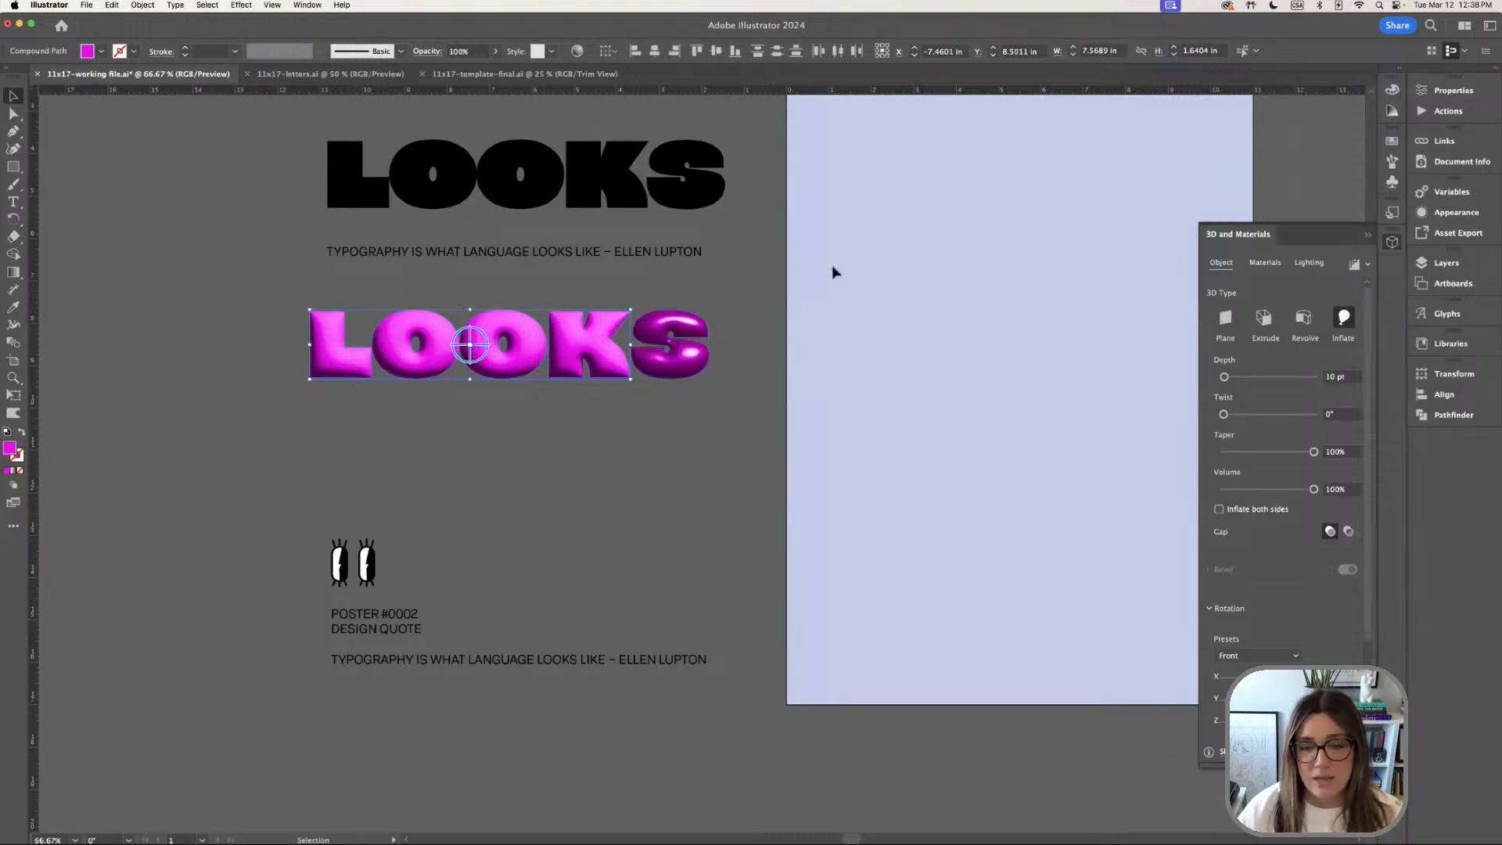
Adjust the Default material's base properties on the L, O, O and K to match the shiny finish of the S
{"action": "left_click", "coordinate": [1266, 263]}
{"action": "scroll", "coordinate": [1354, 357], "scroll_direction": "down", "scroll_amount": 5}
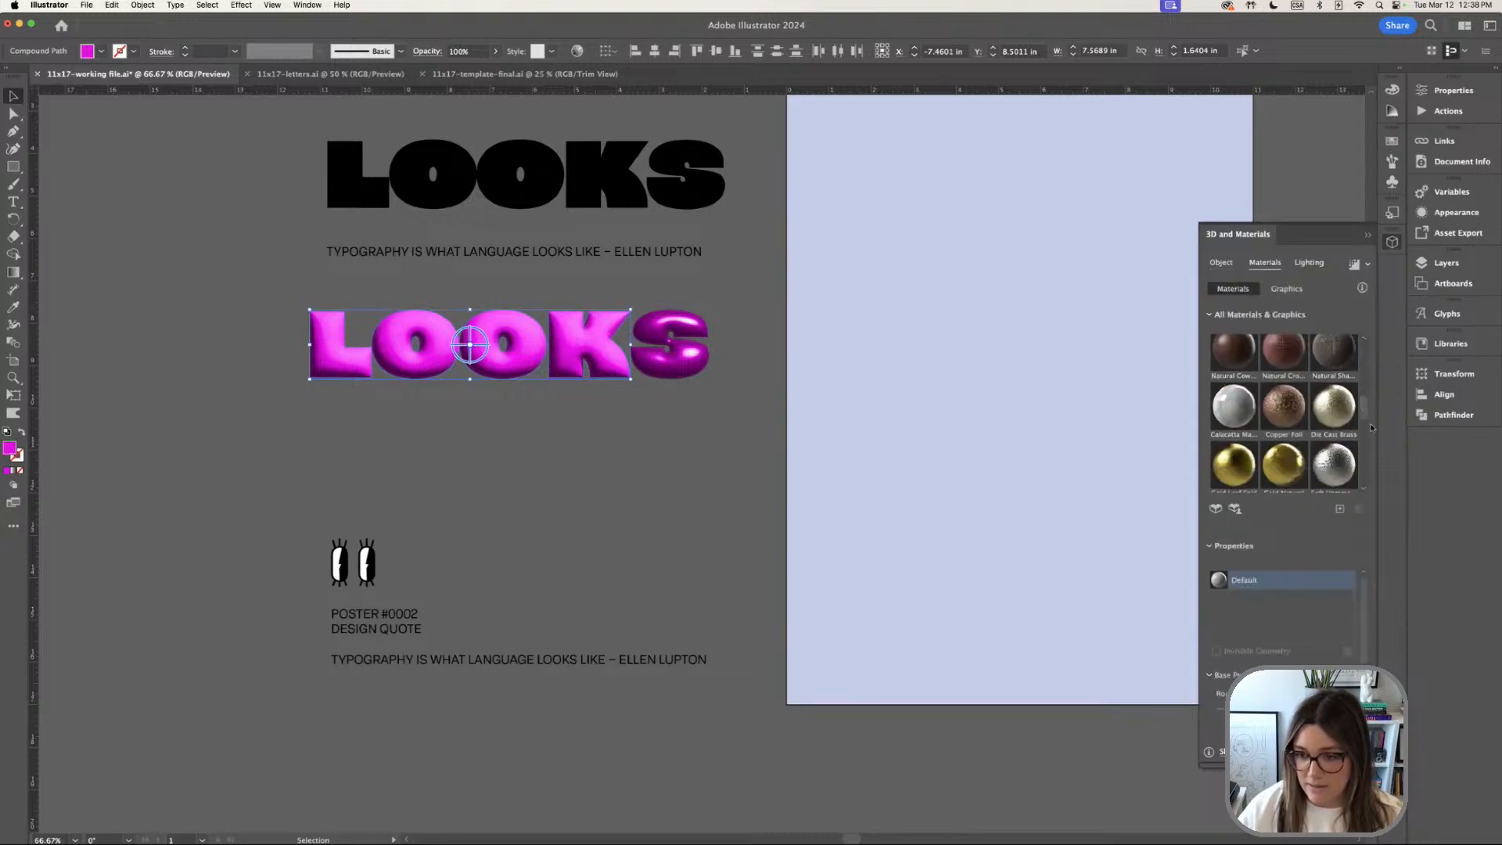
{"action": "scroll", "coordinate": [1283, 602], "scroll_direction": "down", "scroll_amount": 1}
{"action": "left_click", "coordinate": [1283, 714]}
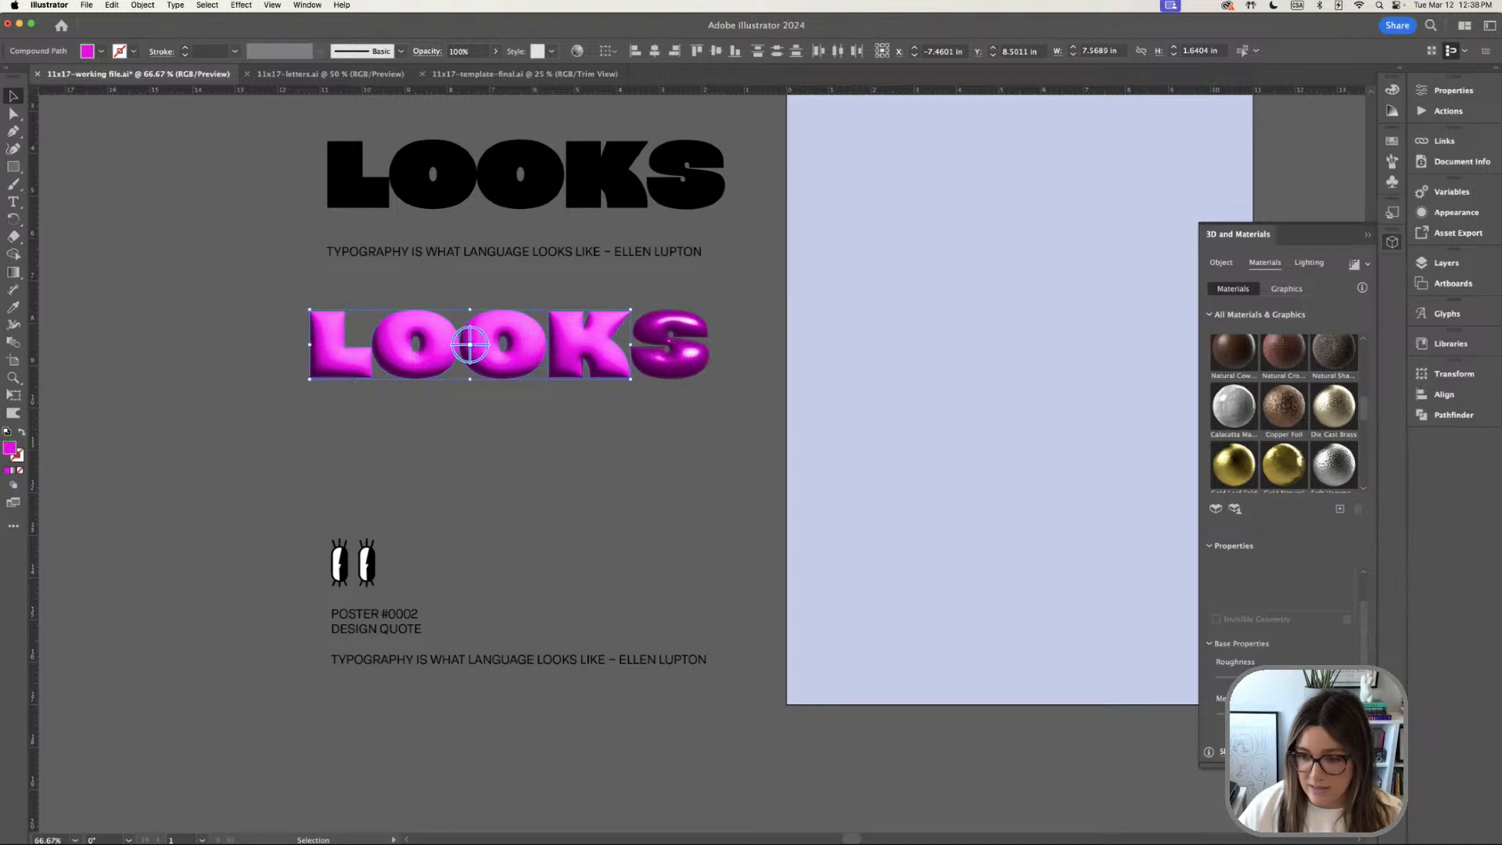
{"action": "left_click", "coordinate": [757, 500]}
{"action": "left_click", "coordinate": [669, 345]}
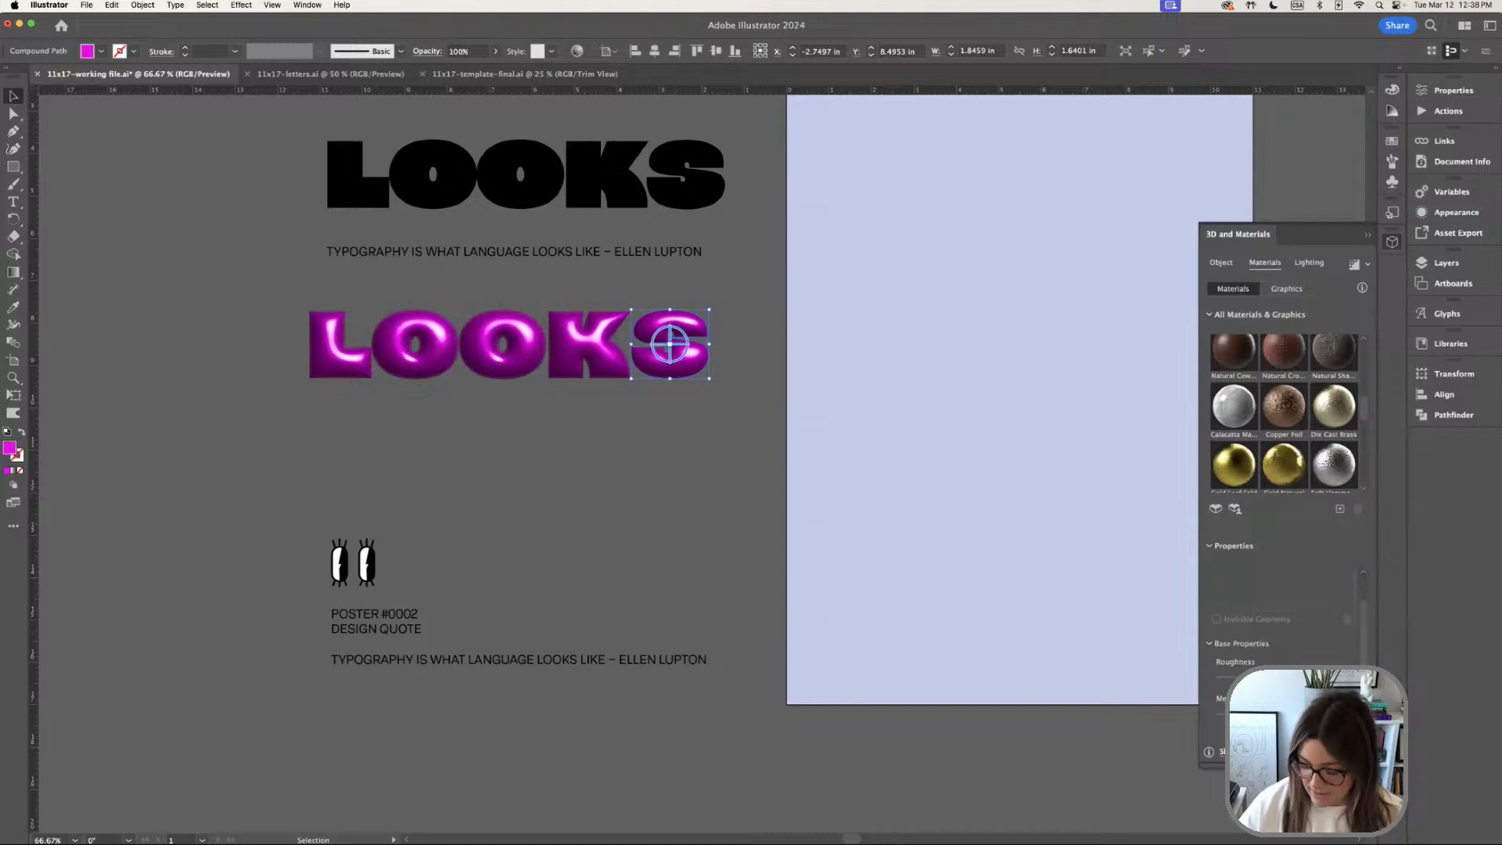
{"action": "left_click", "coordinate": [696, 498]}
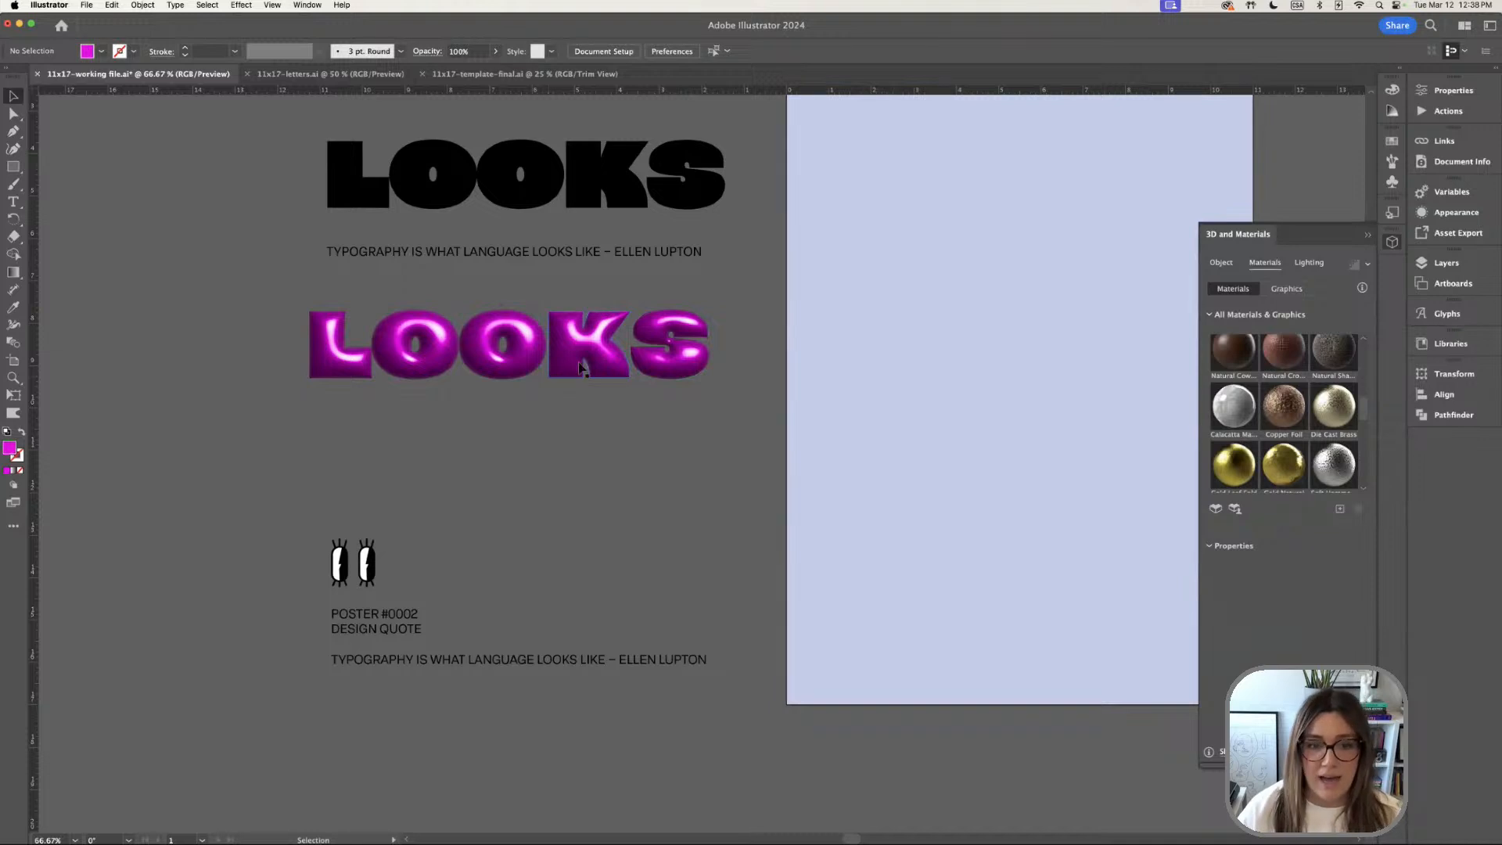
{"action": "left_click", "coordinate": [685, 331]}
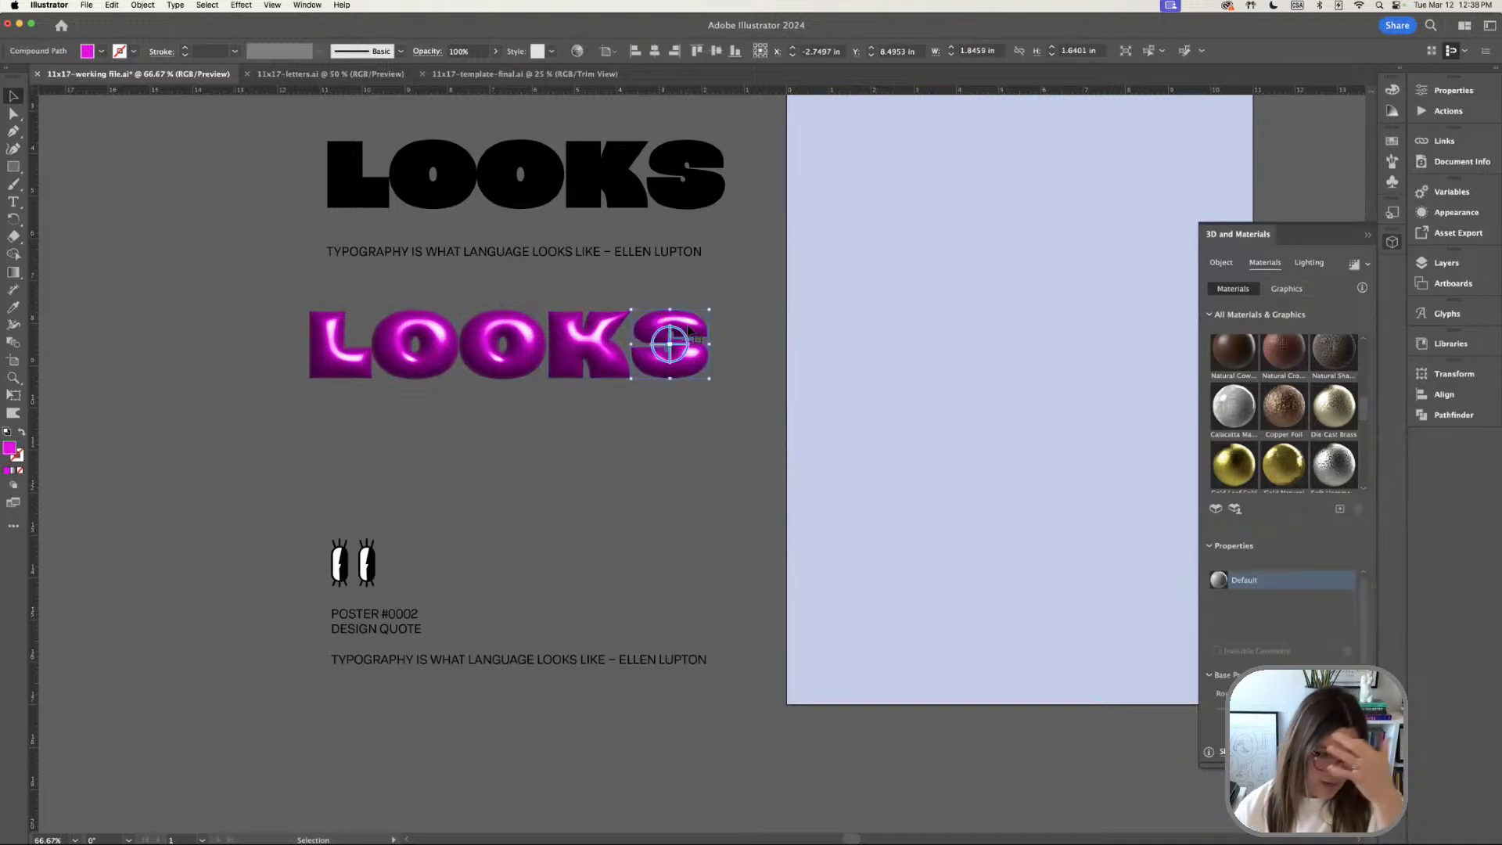
{"action": "left_click", "coordinate": [657, 483]}
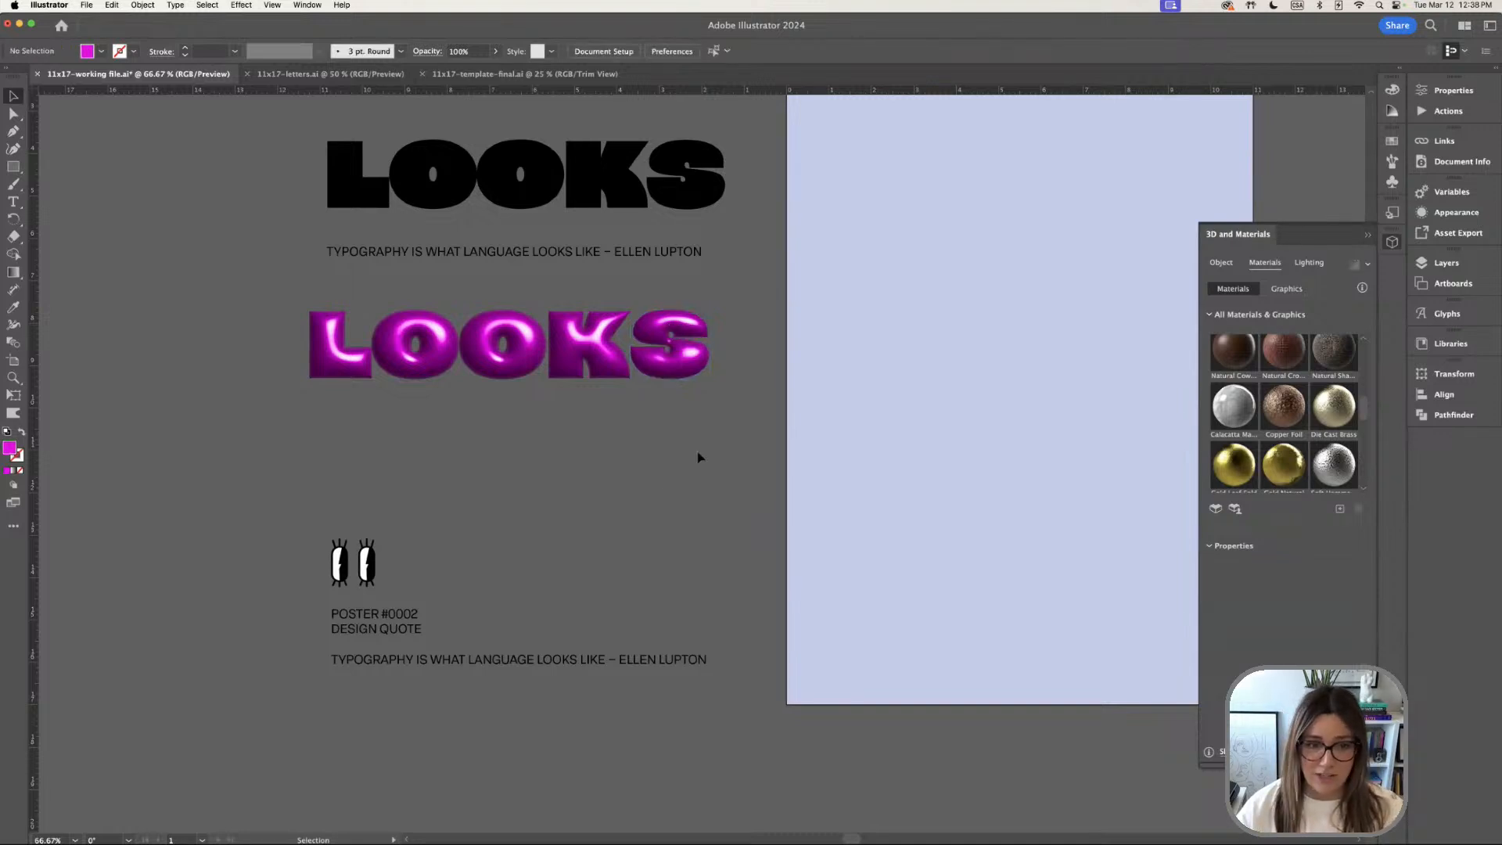
Move all the inflated LOOKS letters onto the lower part of the artboard
{"action": "key", "text": "super+z"}
{"action": "key", "text": "super+z"}
{"action": "key", "text": "super+minus"}
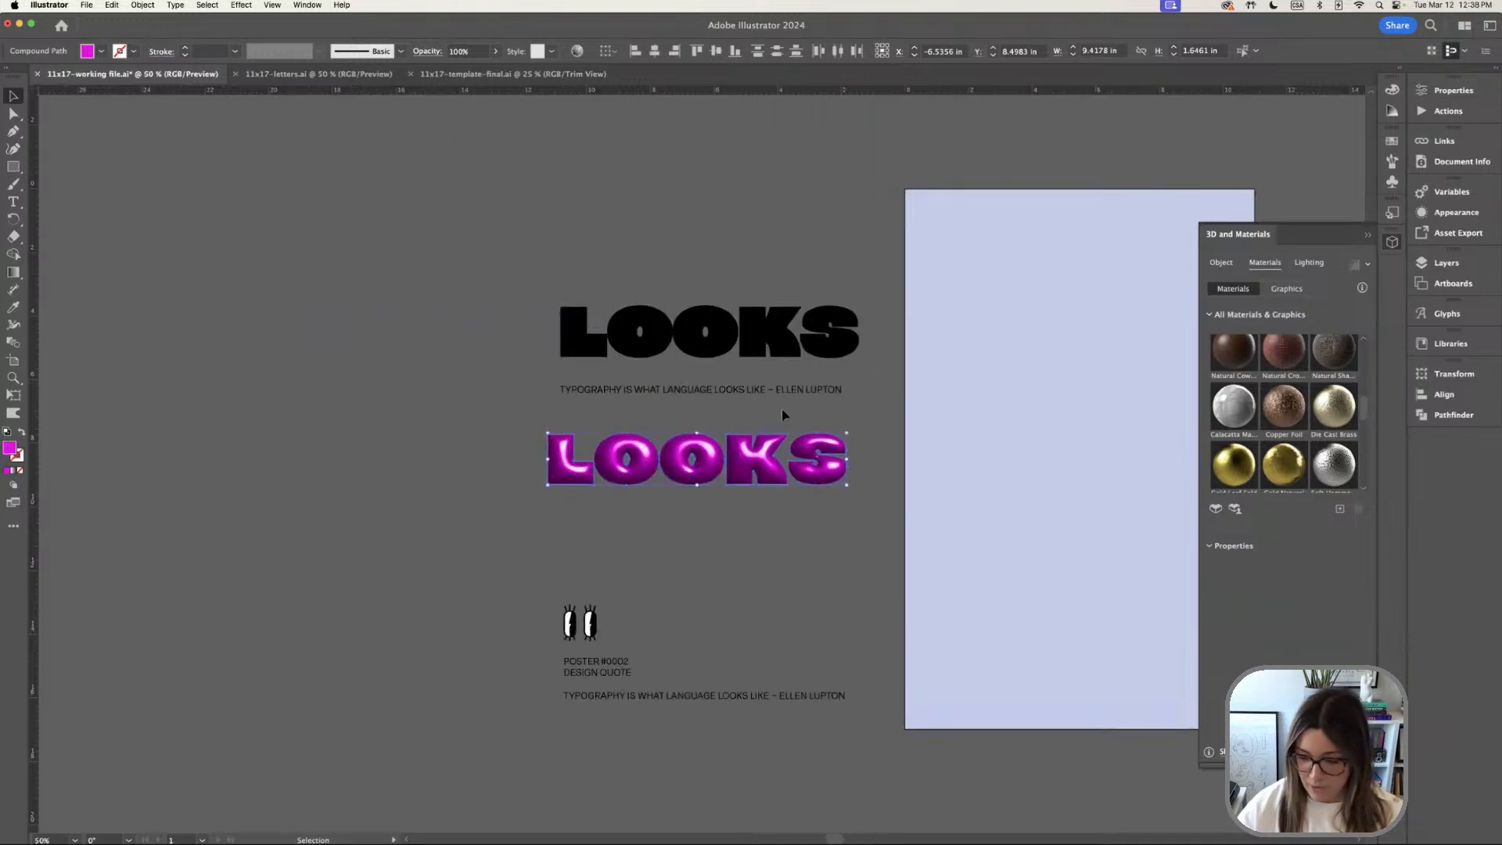
{"action": "left_click_drag", "start_coordinate": [836, 260], "coordinate": [587, 174]}
{"action": "left_click_drag", "start_coordinate": [515, 388], "coordinate": [898, 559]}
{"action": "left_click", "coordinate": [1070, 505]}
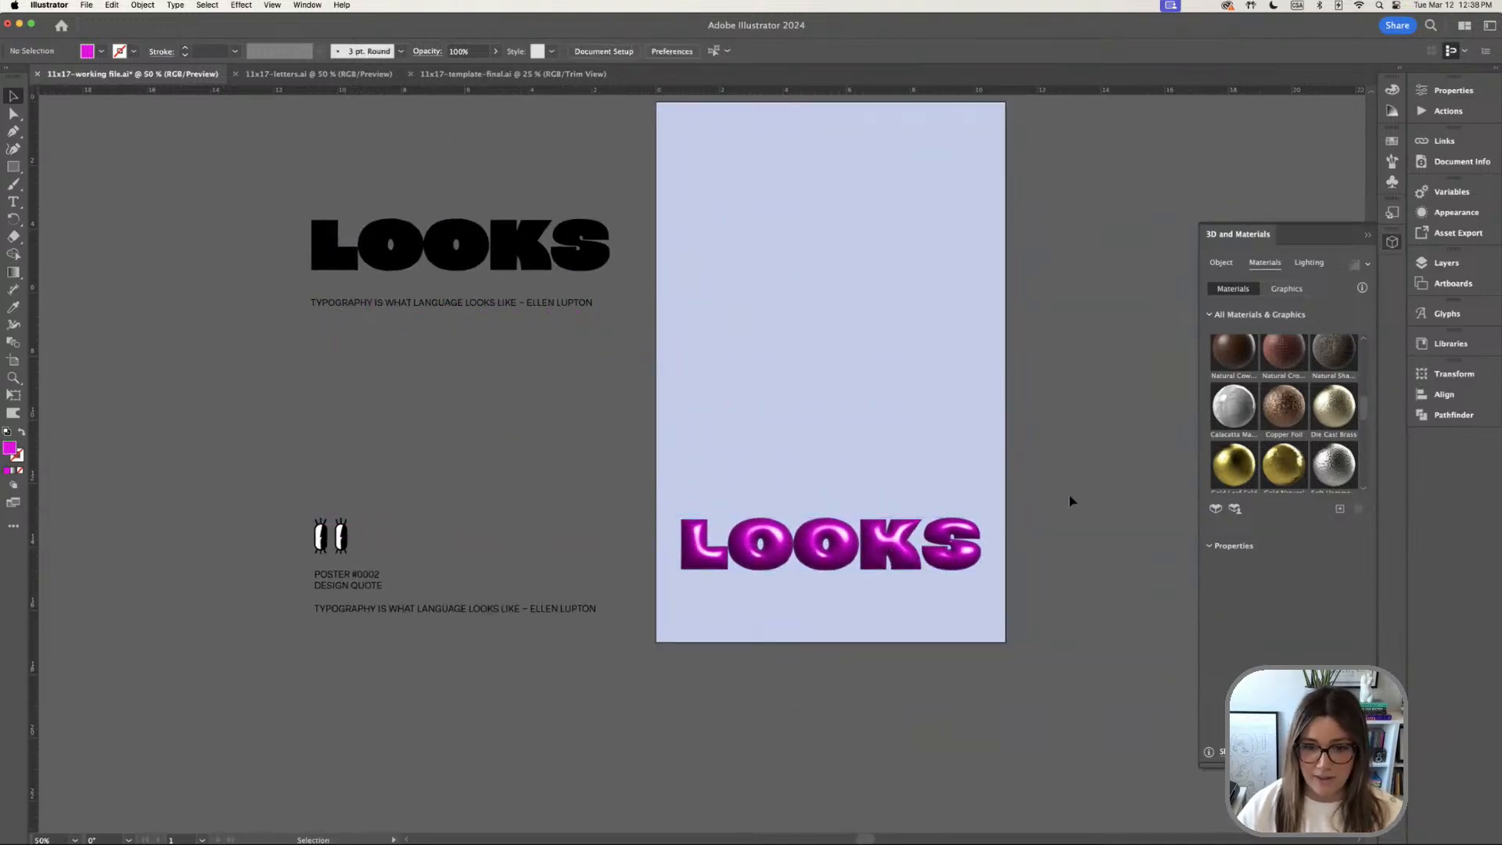
Move the upper quote line onto the artboard, bring it to the front, and place it just above the inflated LOOKS
{"action": "left_click_drag", "start_coordinate": [443, 305], "coordinate": [836, 482]}
{"action": "left_click", "coordinate": [142, 6]}
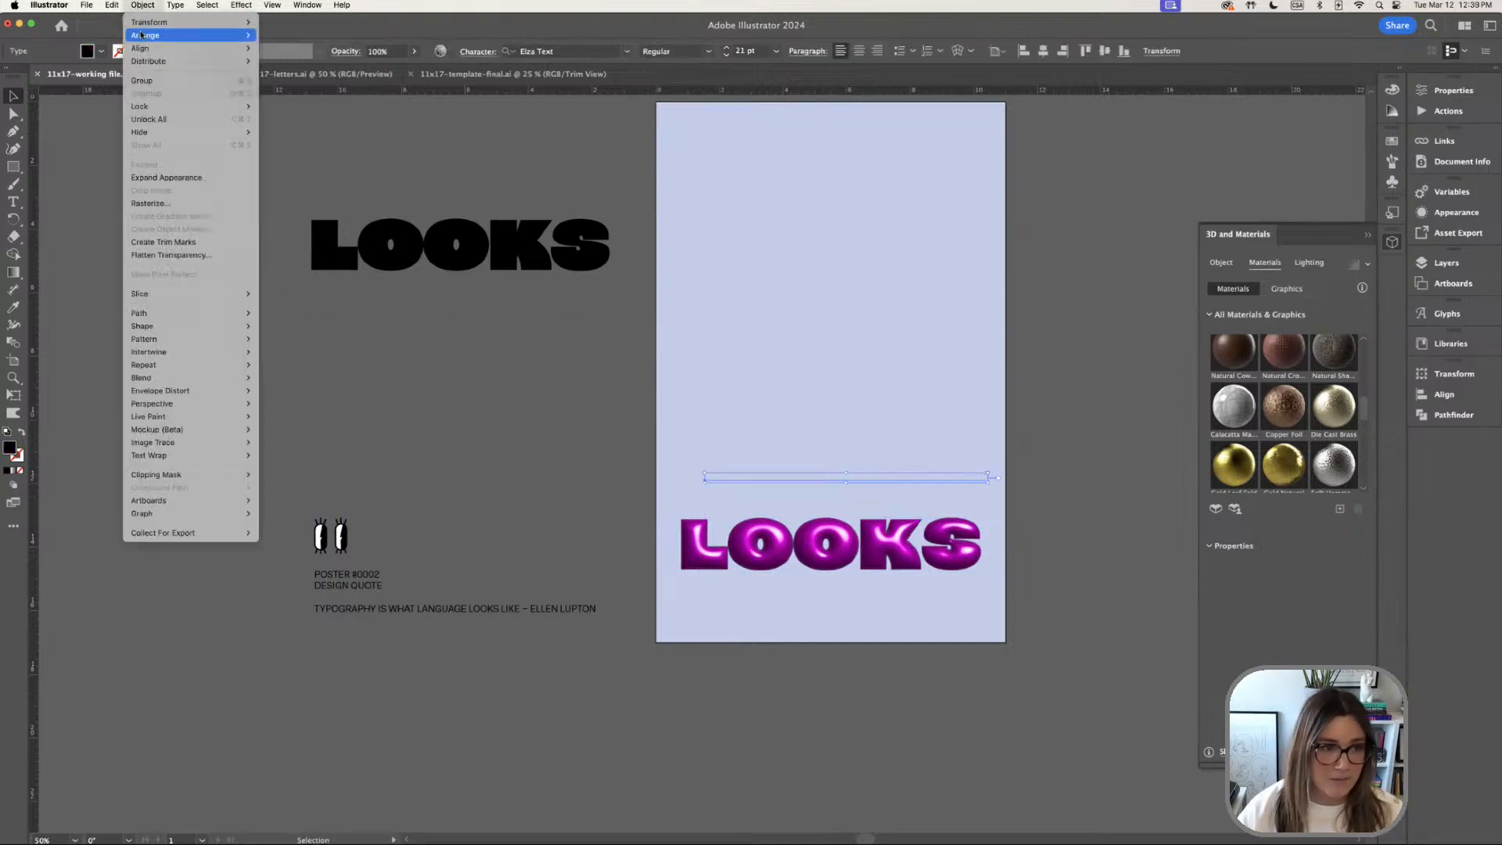
{"action": "mouse_move", "coordinate": [188, 35]}
{"action": "left_click", "coordinate": [303, 35]}
{"action": "left_click_drag", "start_coordinate": [955, 484], "coordinate": [935, 507]}
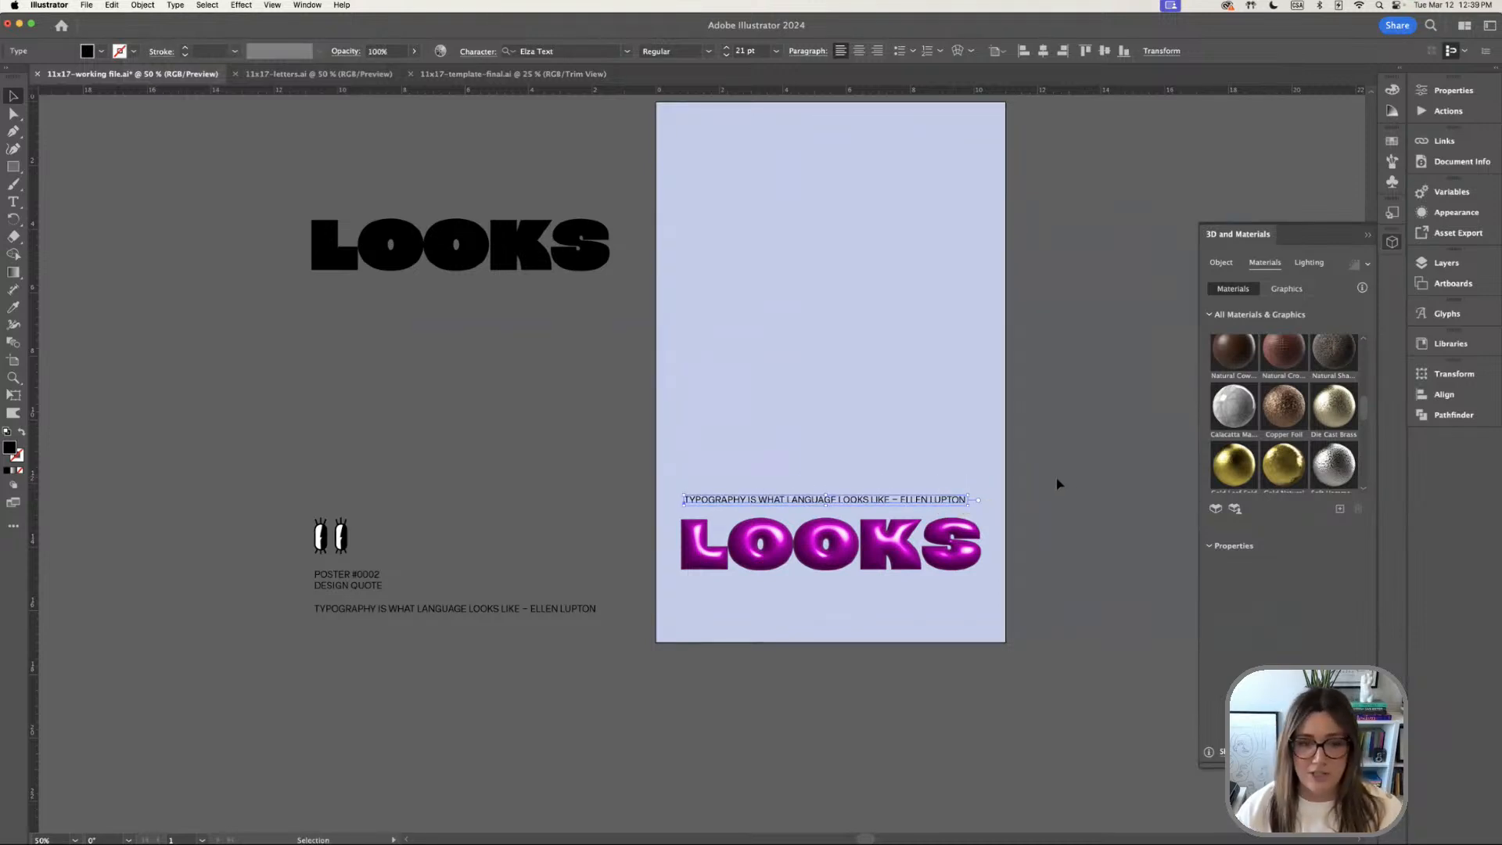
Return the quote line to beneath the black LOOKS beside the artboard and place the inflated LOOKS below that line
{"action": "left_click_drag", "start_coordinate": [939, 498], "coordinate": [561, 293]}
{"action": "left_click", "coordinate": [792, 552]}
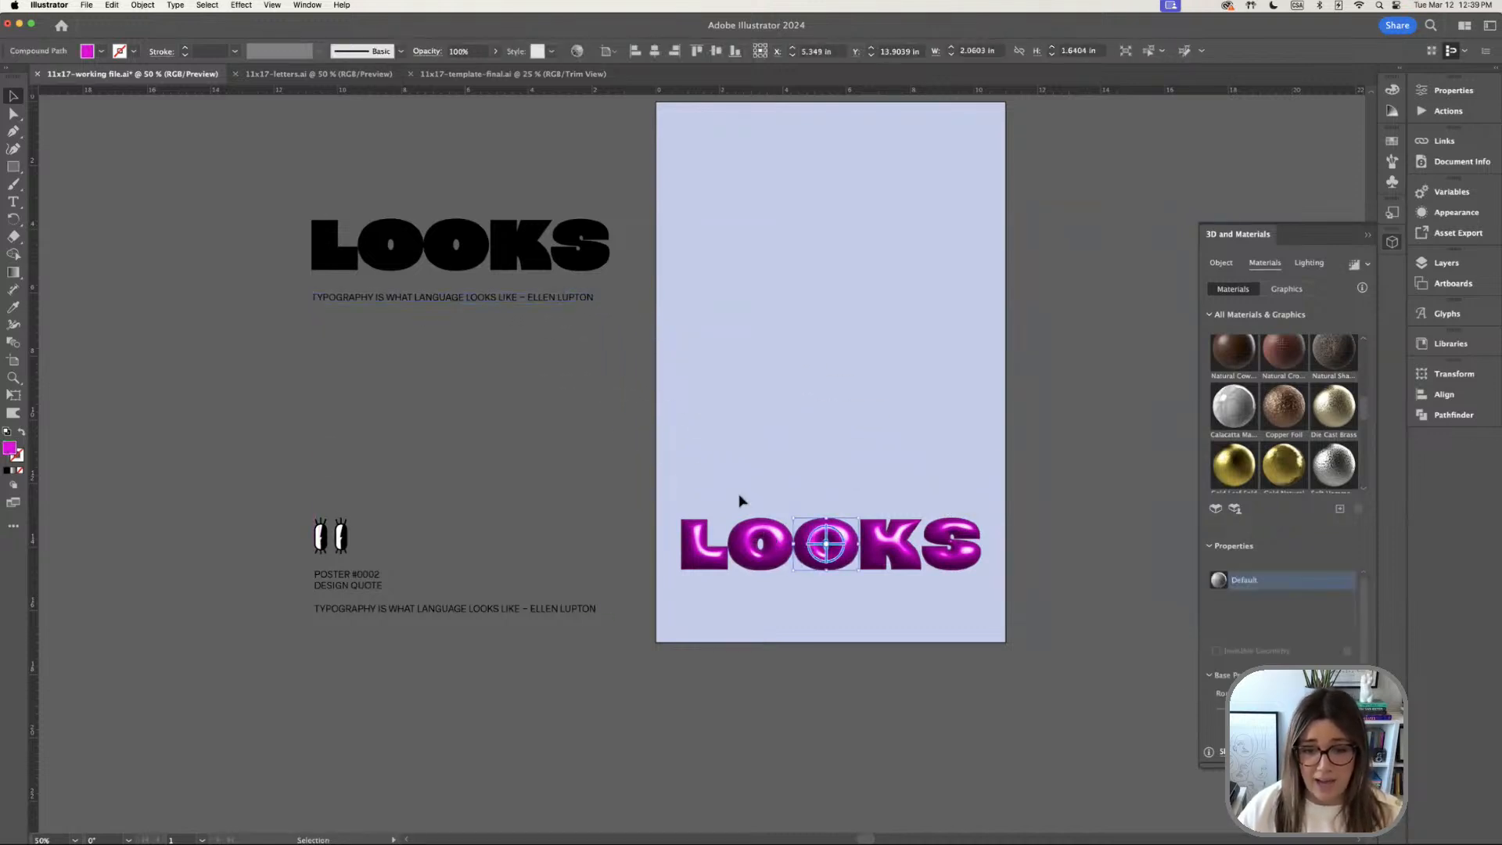
{"action": "left_click_drag", "start_coordinate": [675, 466], "coordinate": [574, 387]}
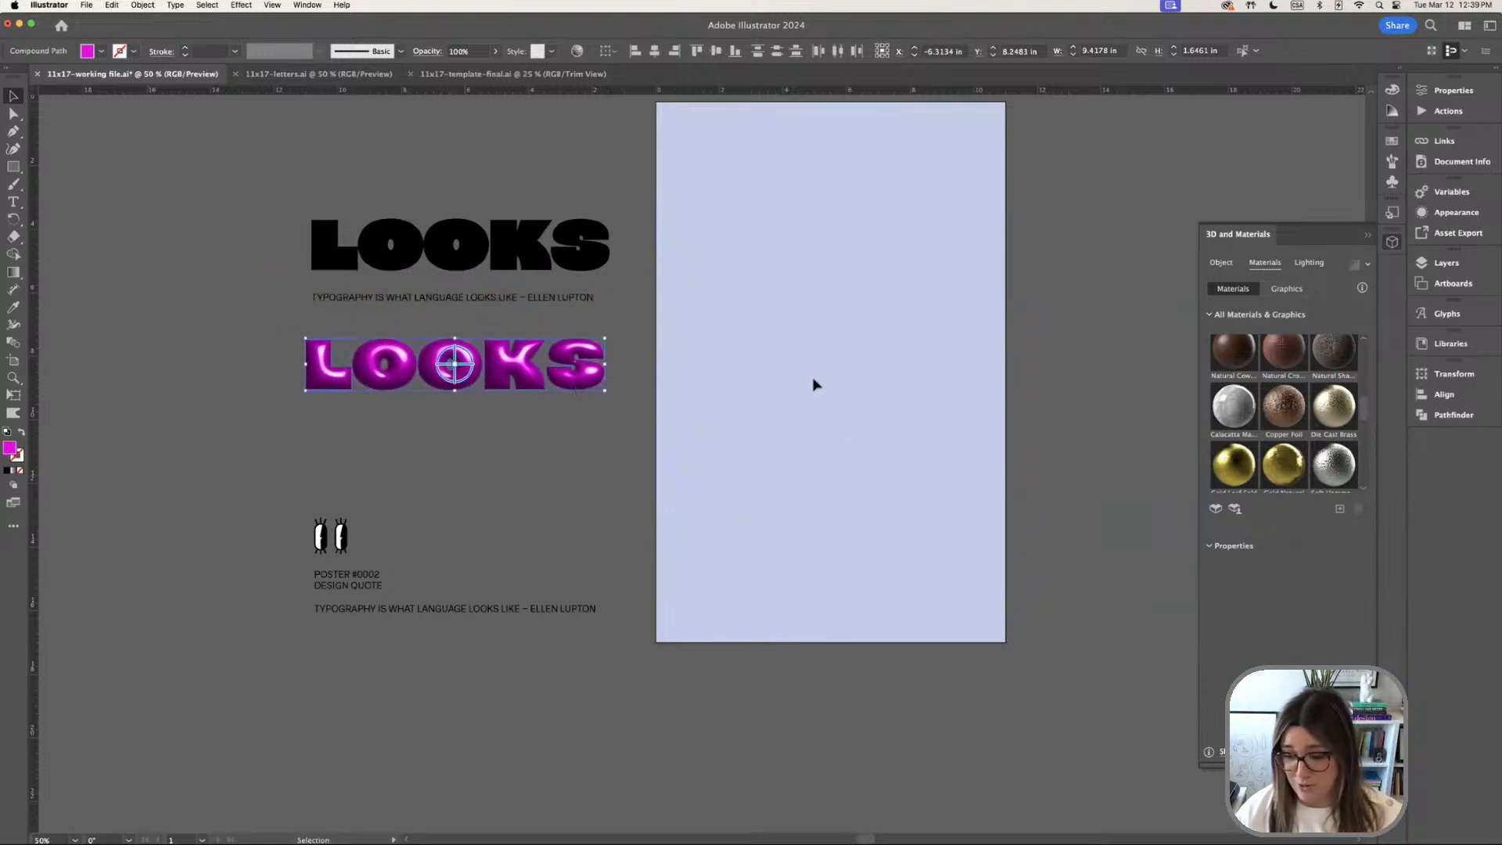
{"action": "mouse_move", "coordinate": [830, 380]}
{"action": "left_mouse_down"}
{"action": "mouse_move", "coordinate": [896, 365]}
{"action": "mouse_move", "coordinate": [844, 370]}
{"action": "left_mouse_up"}
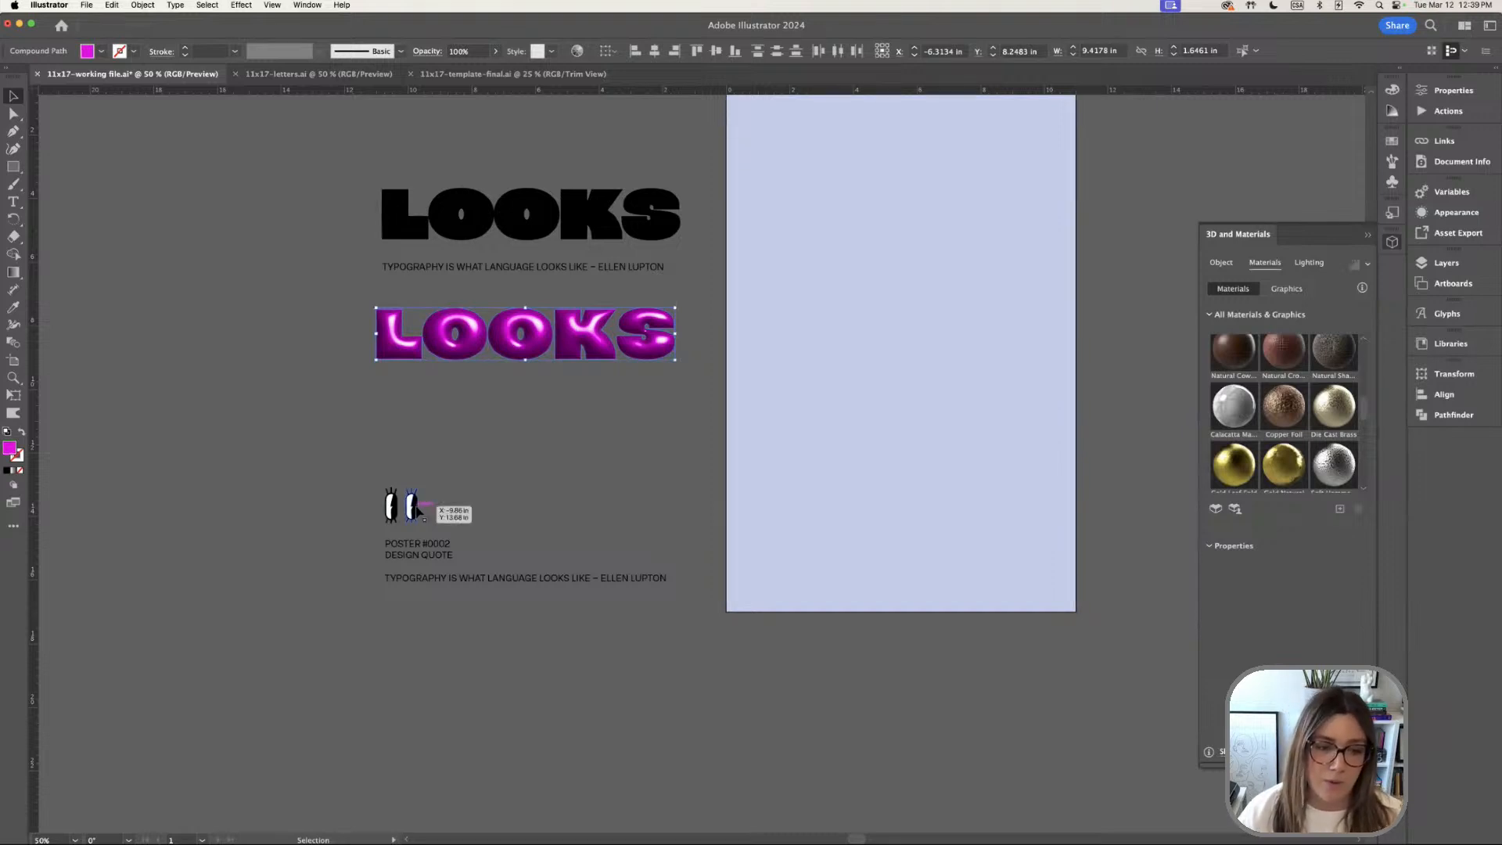
Move the pair of eyes into the empty space beside the inflated LOOKS and scale it down to about 0.53 by 0.59 in
{"action": "left_click_drag", "start_coordinate": [405, 507], "coordinate": [256, 340]}
{"action": "left_click_drag", "start_coordinate": [375, 443], "coordinate": [596, 481]}
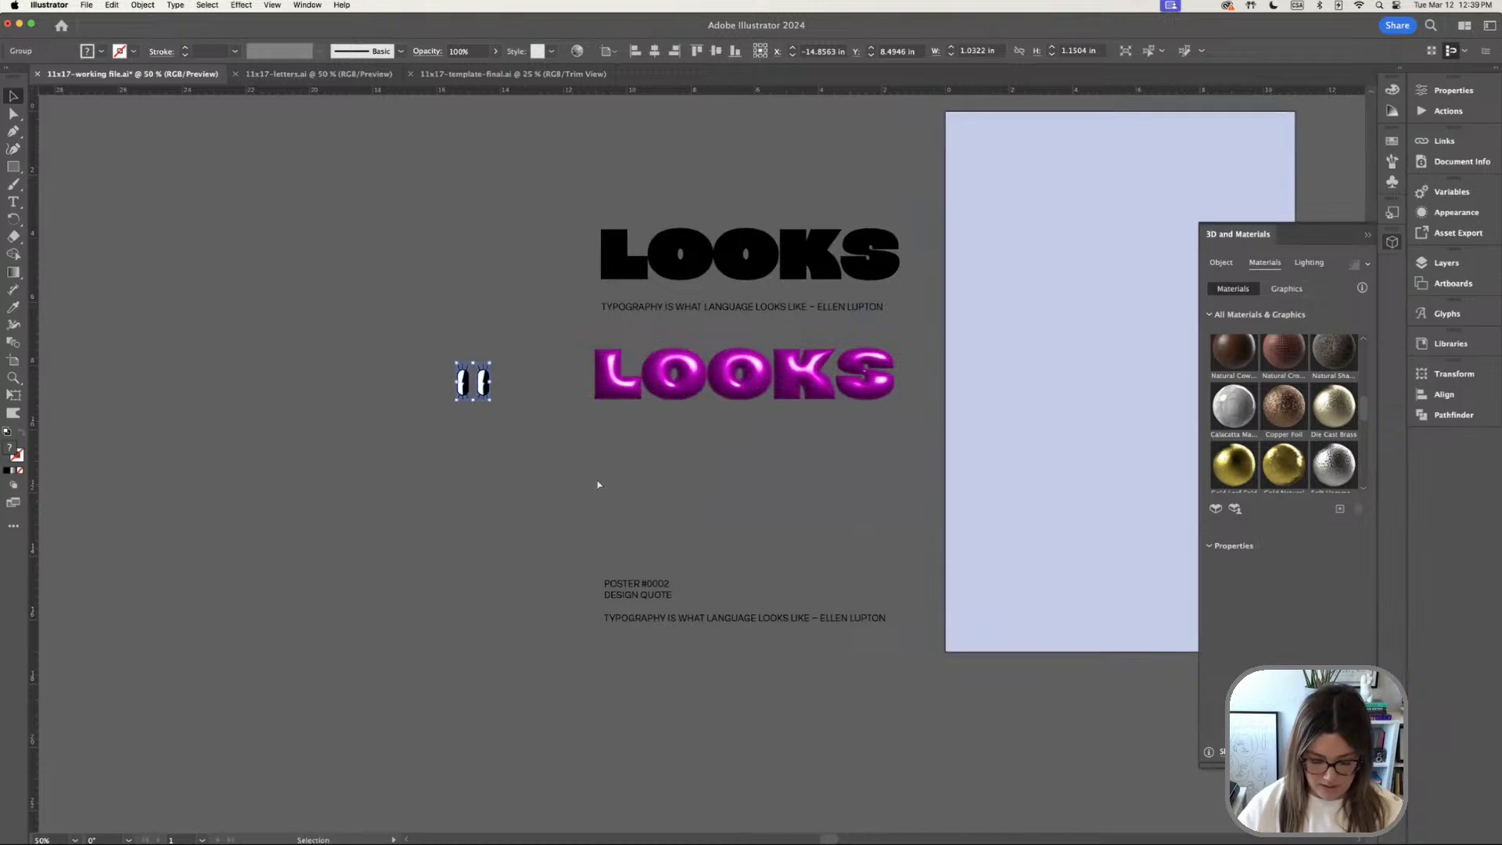
{"action": "key", "text": "super+equal"}
{"action": "key", "text": "super+equal"}
{"action": "left_click_drag", "start_coordinate": [735, 509], "coordinate": [596, 489]}
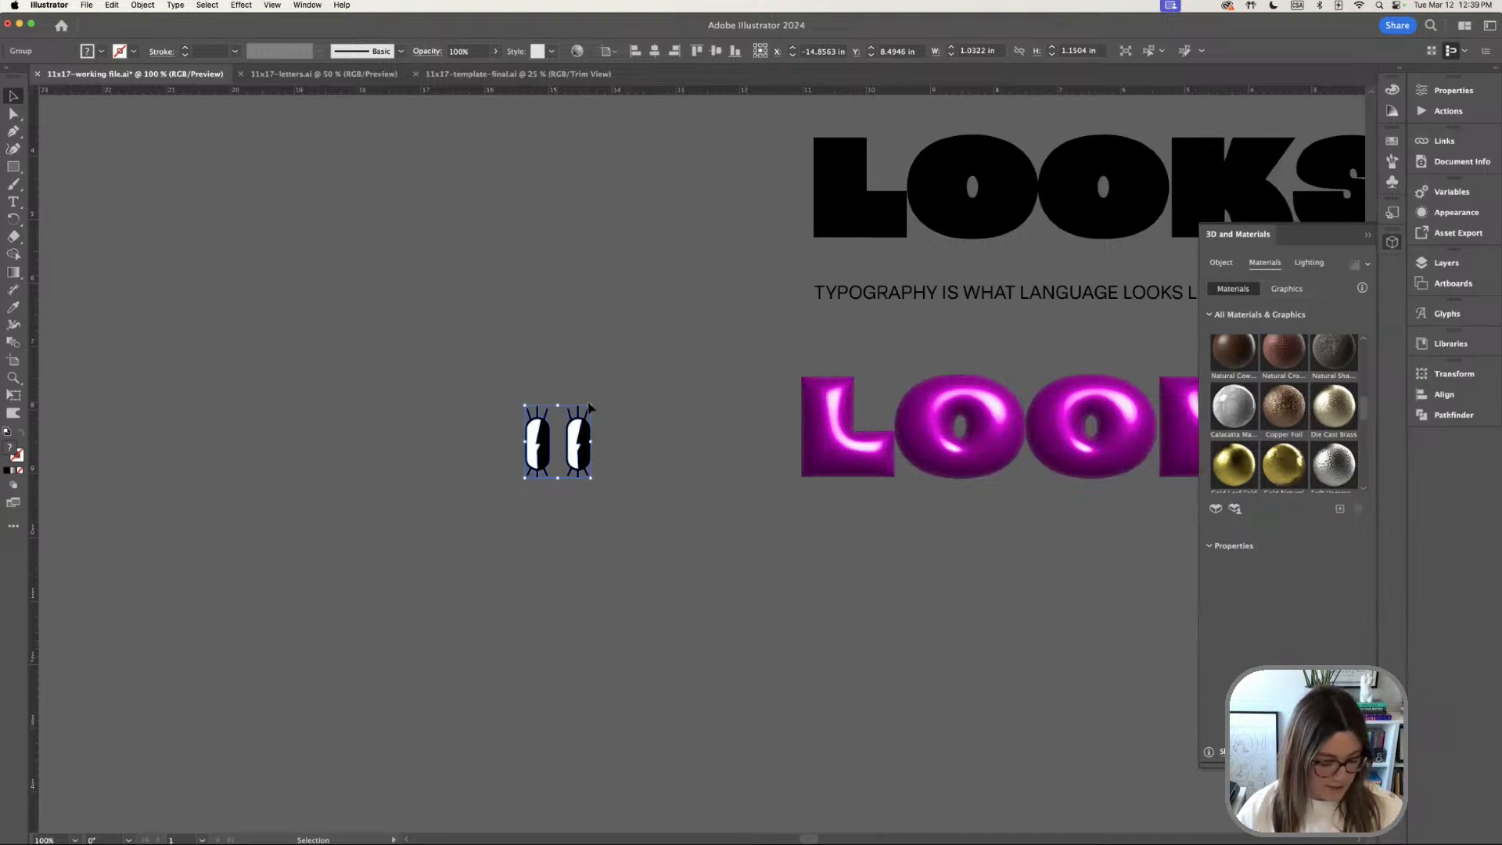
{"action": "left_click_drag", "start_coordinate": [592, 403], "coordinate": [560, 433]}
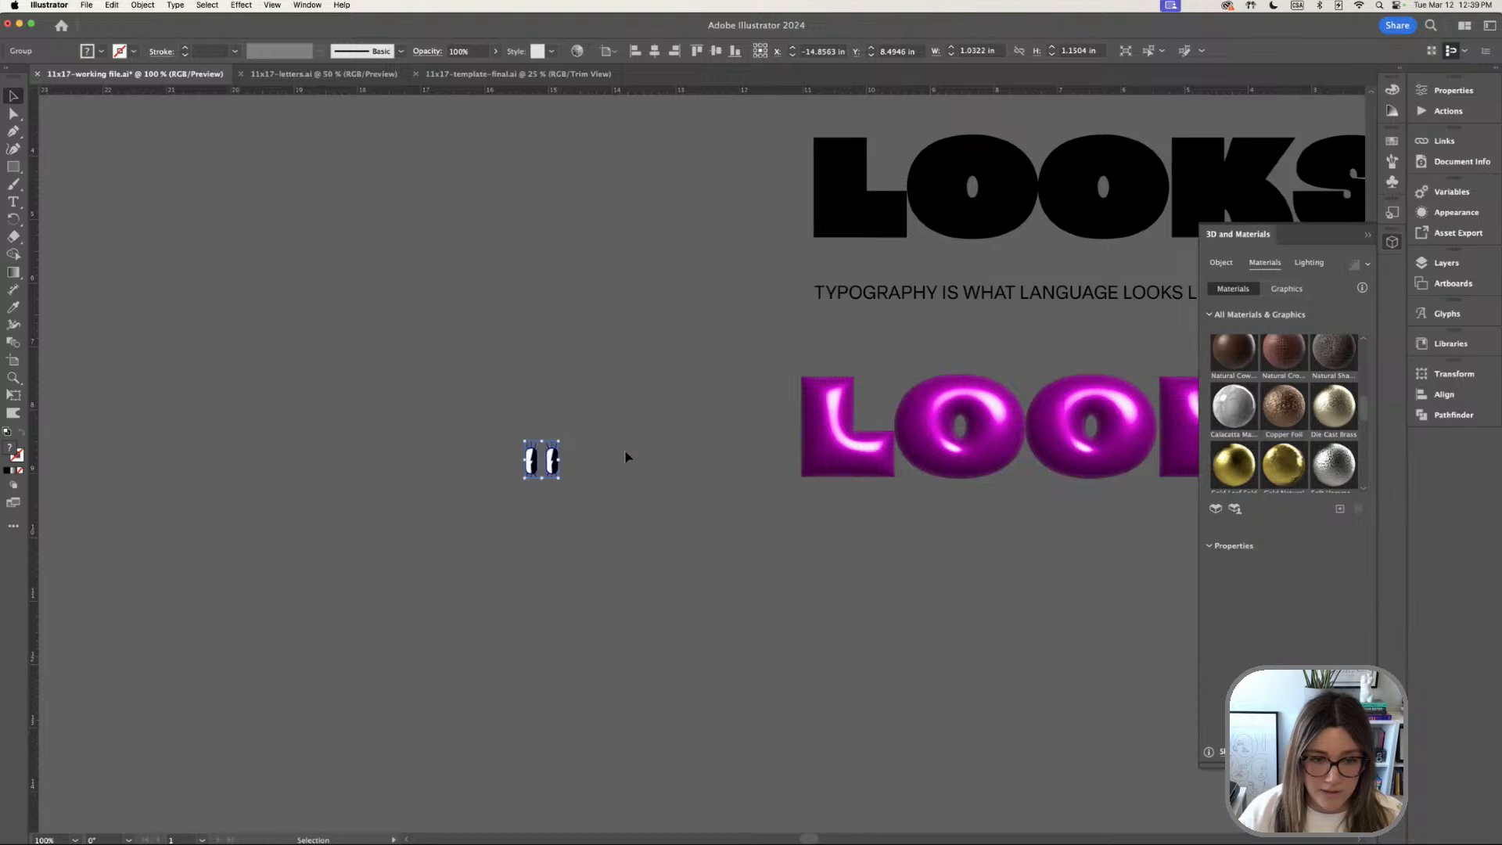
{"action": "left_click", "coordinate": [627, 456]}
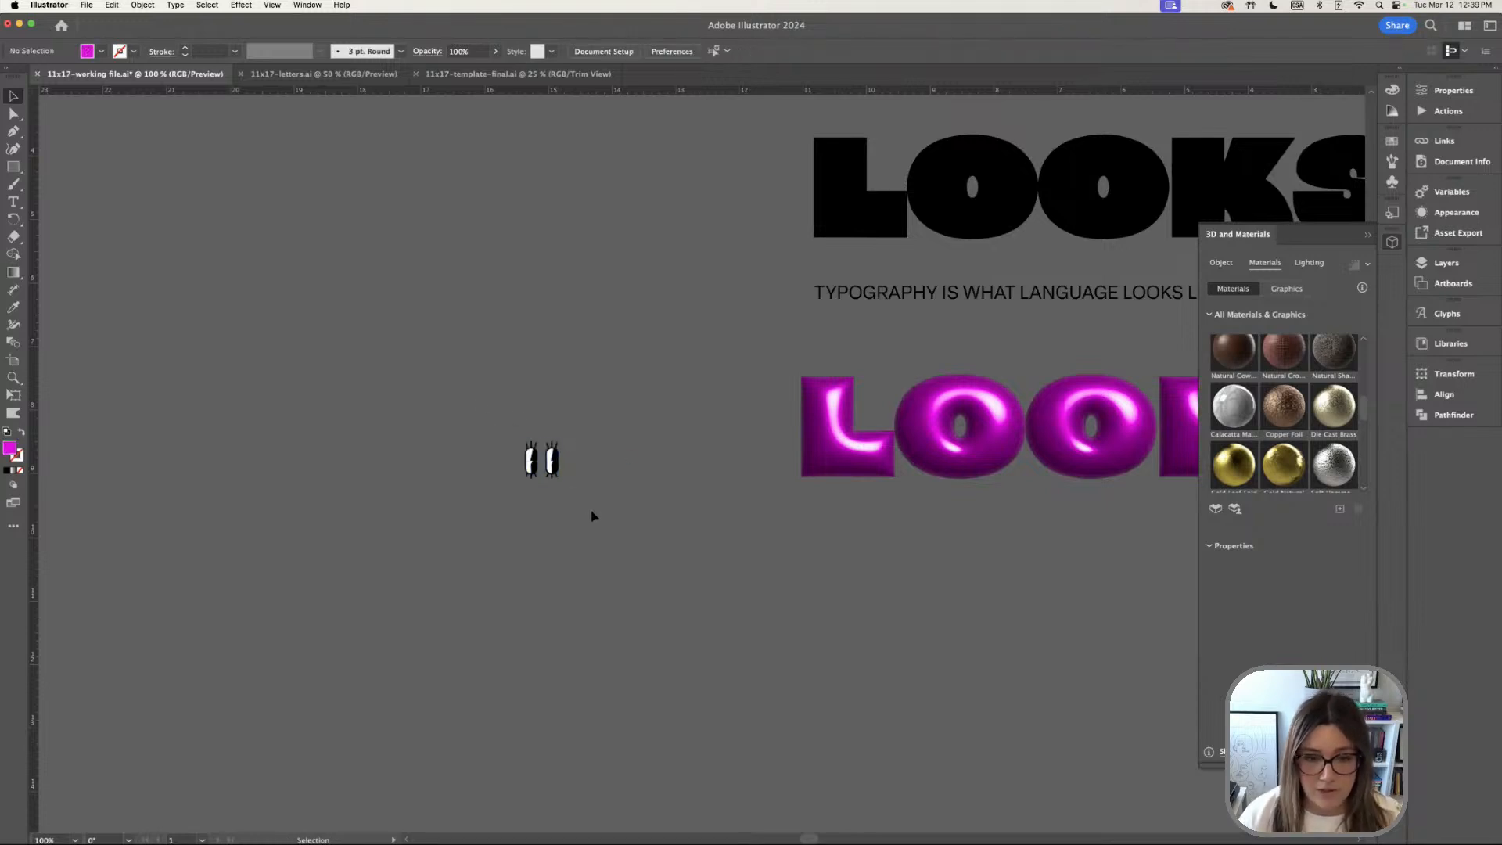
Make a new pattern swatch from the small pair of eyes
{"action": "left_click_drag", "start_coordinate": [590, 514], "coordinate": [503, 402]}
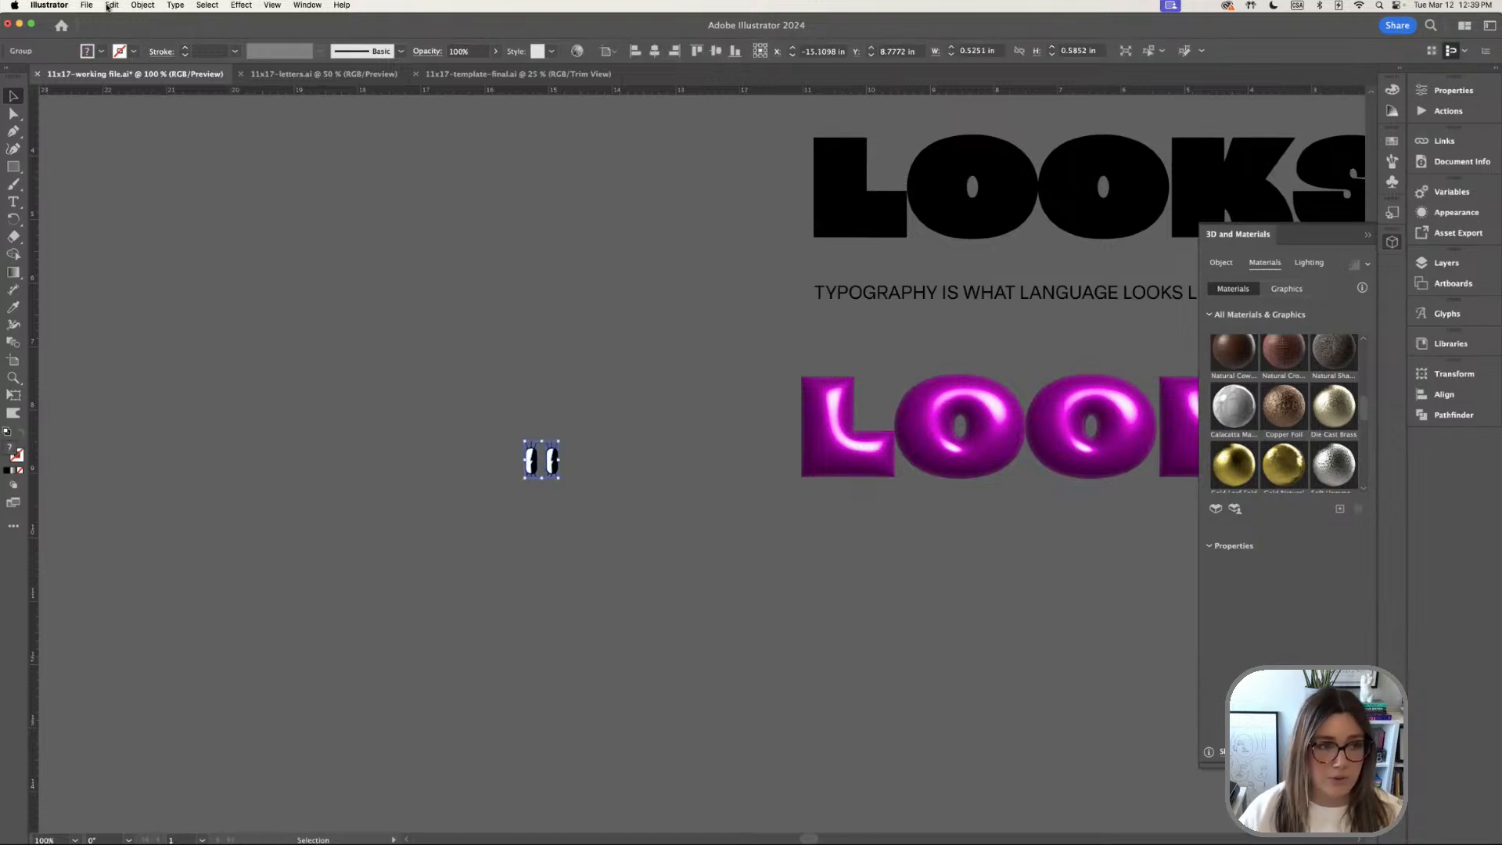
{"action": "left_click", "coordinate": [108, 6]}
{"action": "mouse_move", "coordinate": [144, 6]}
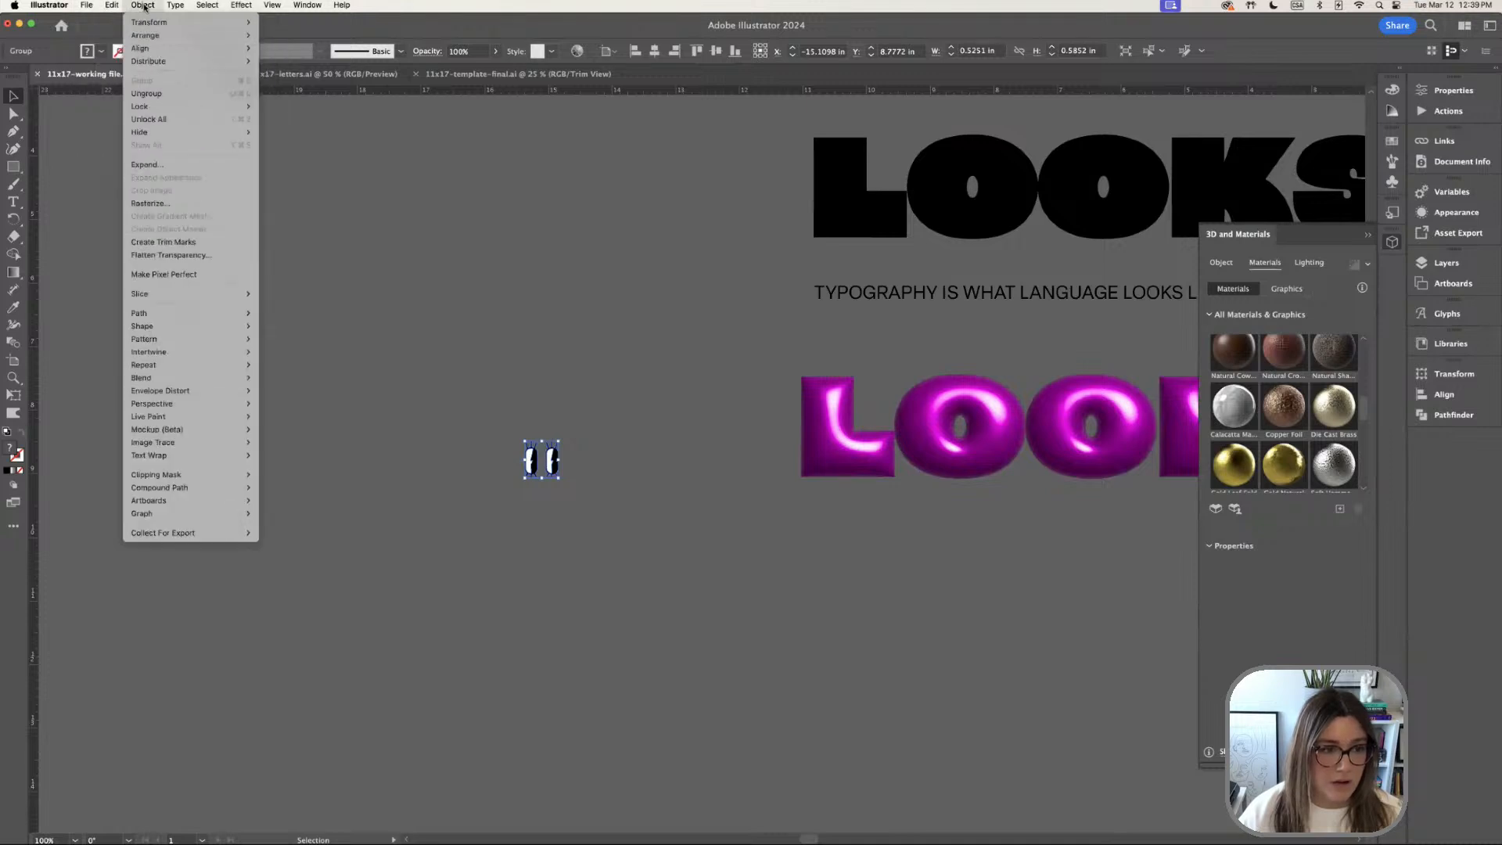
{"action": "mouse_move", "coordinate": [172, 338]}
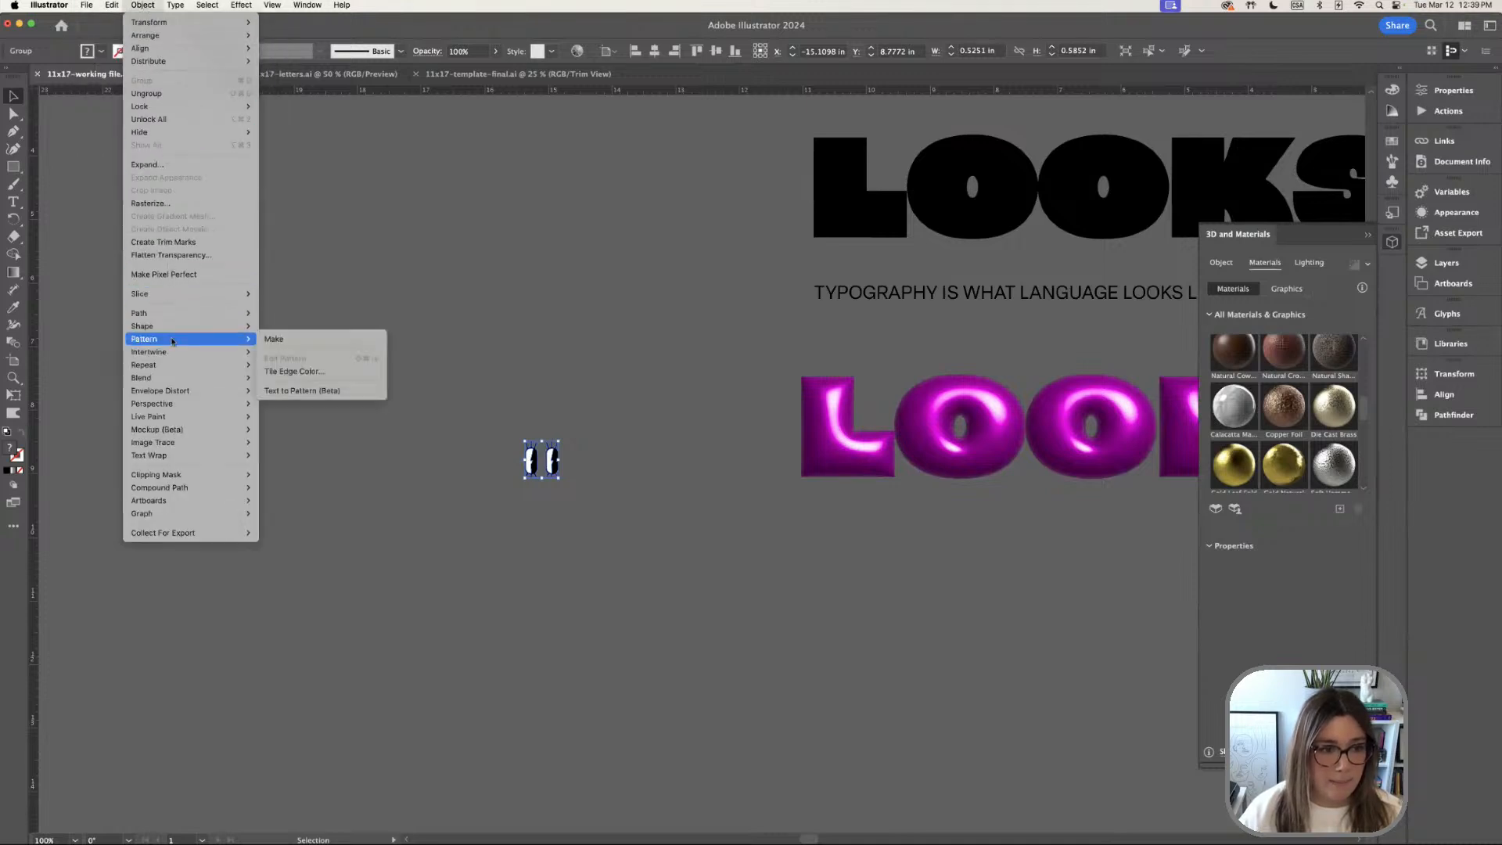
{"action": "left_click", "coordinate": [275, 340]}
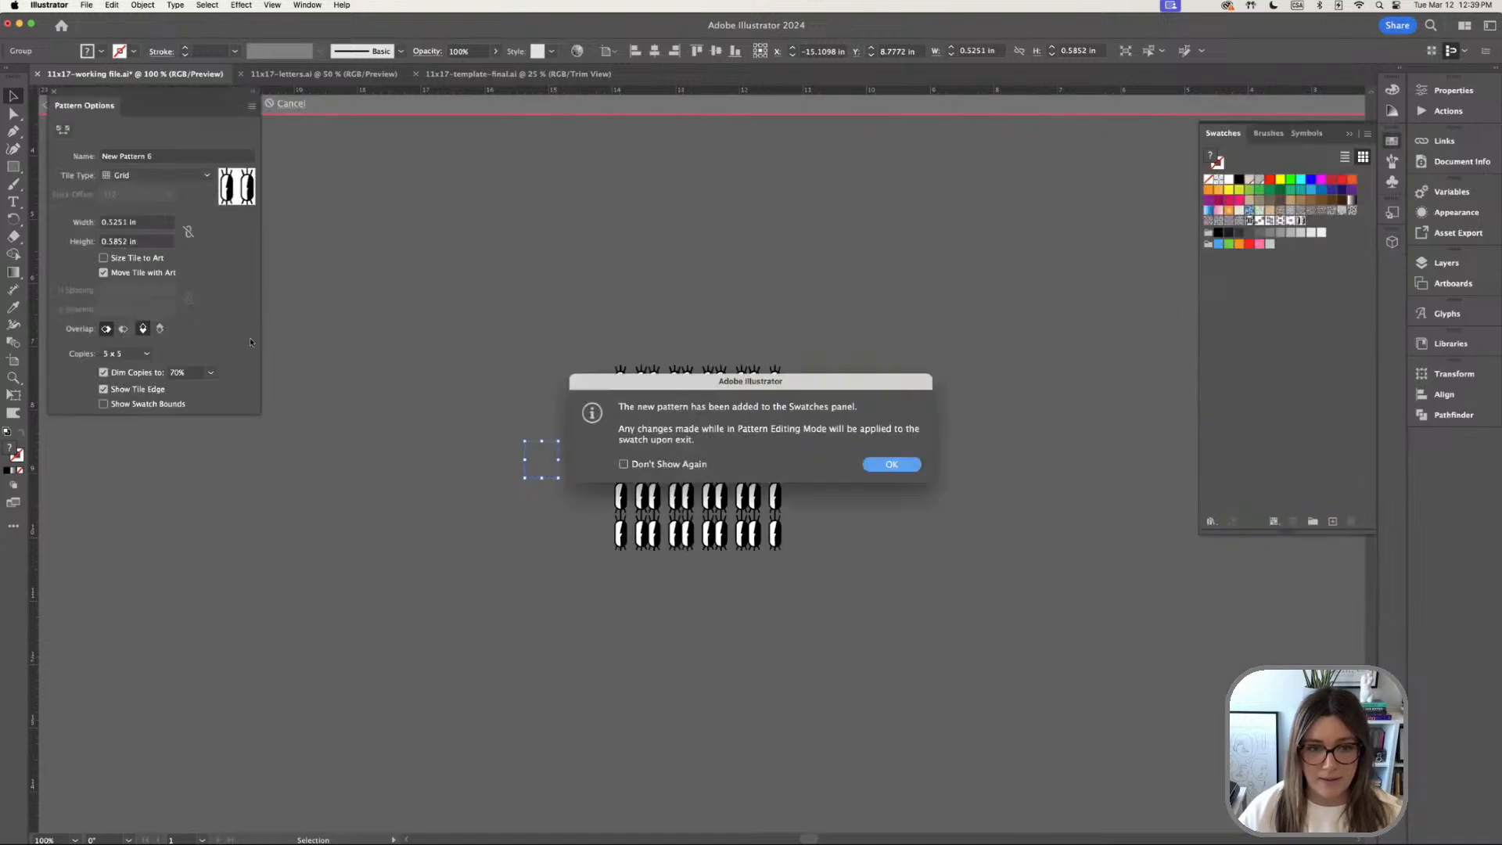
{"action": "left_click", "coordinate": [888, 466]}
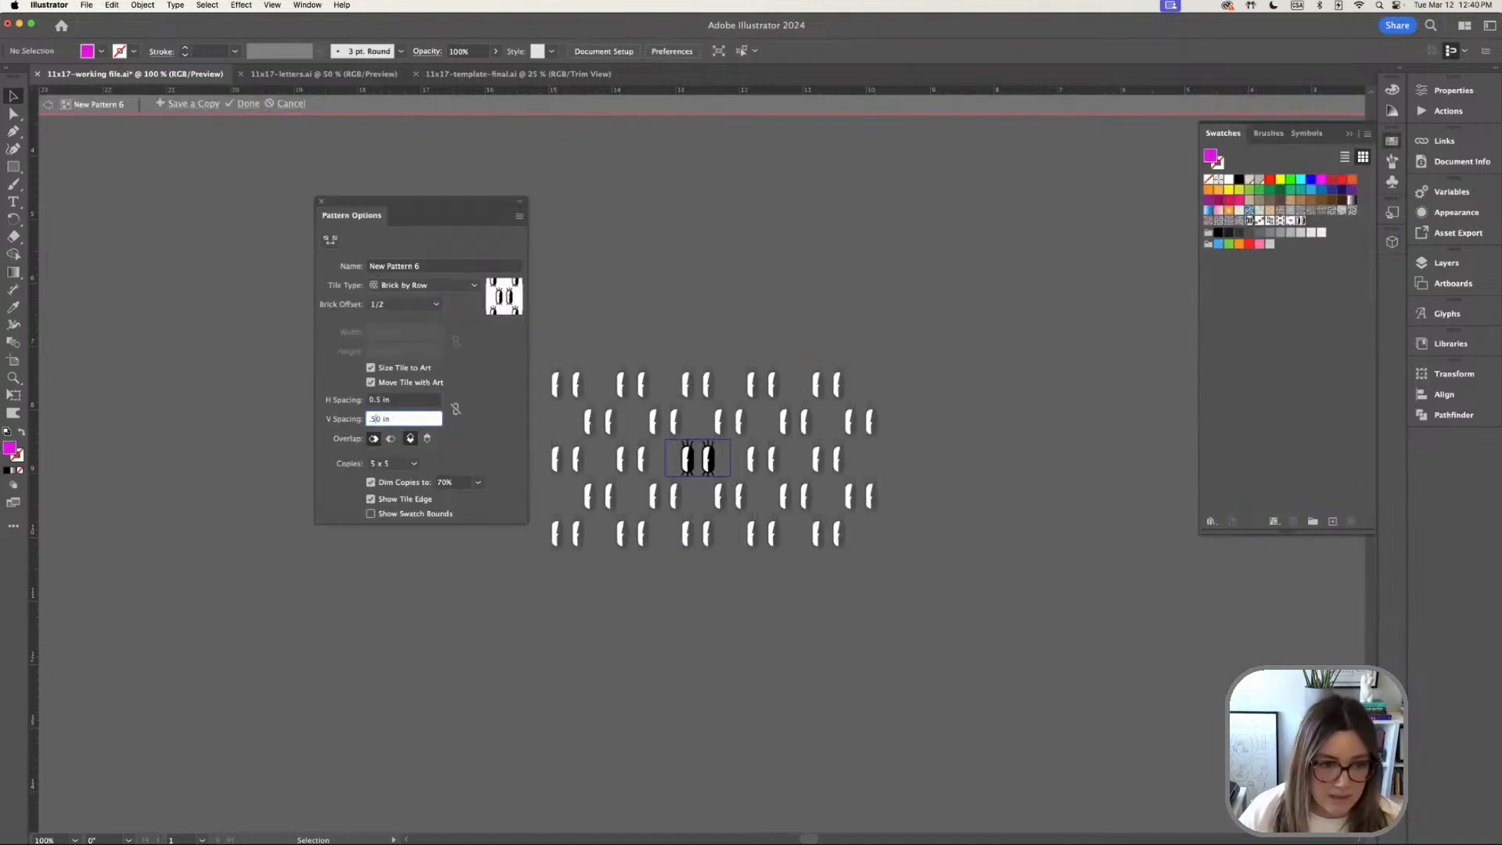
Tile the eyes pattern as Brick by Row, sized to the art, with 0.2 in horizontal and vertical spacing, and finish editing it
{"action": "key", "text": "BackSpace"}
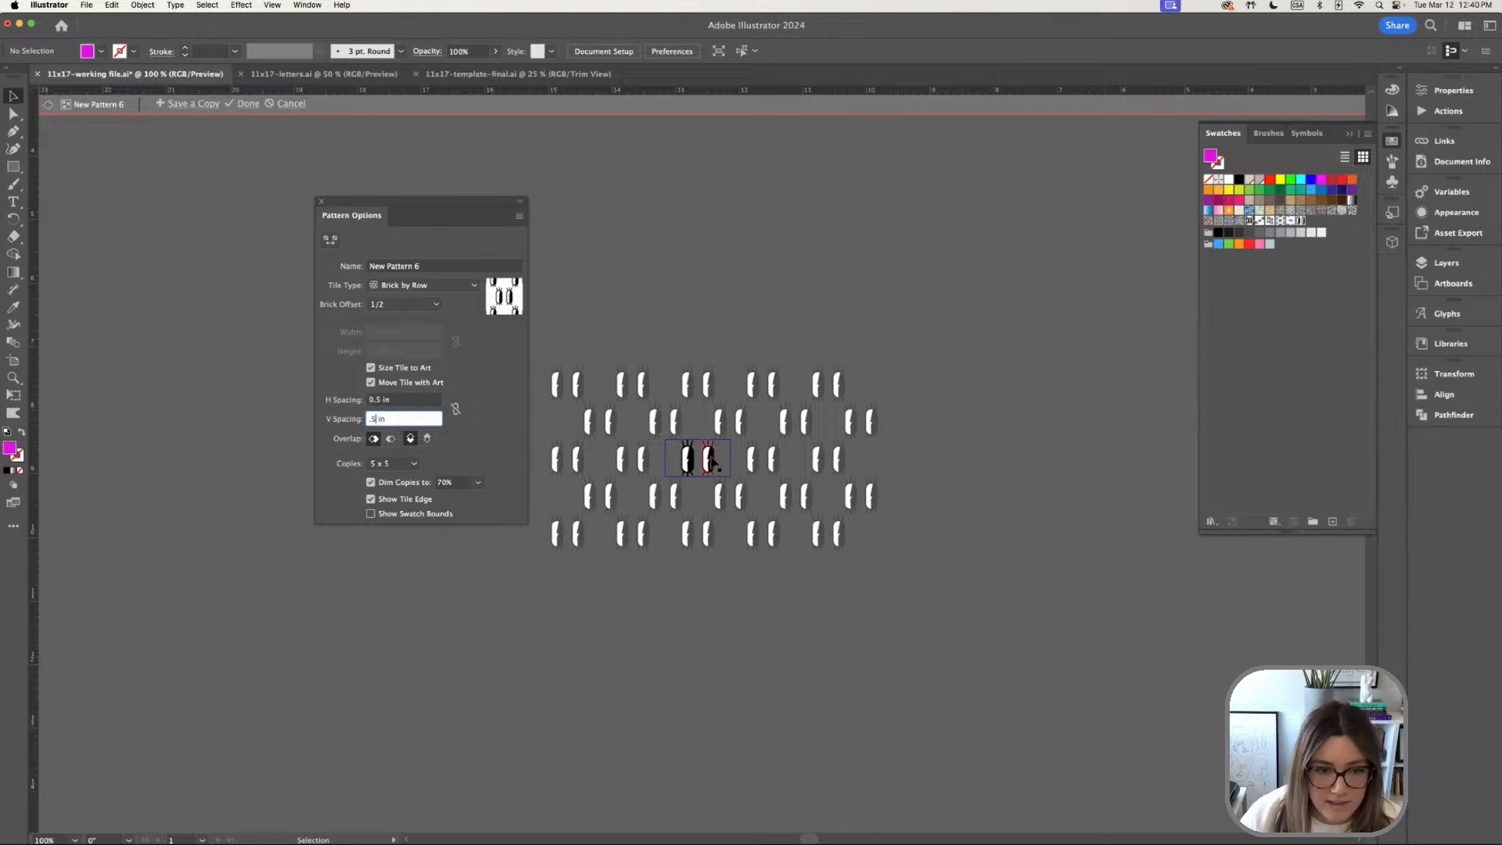
{"action": "left_click", "coordinate": [495, 444]}
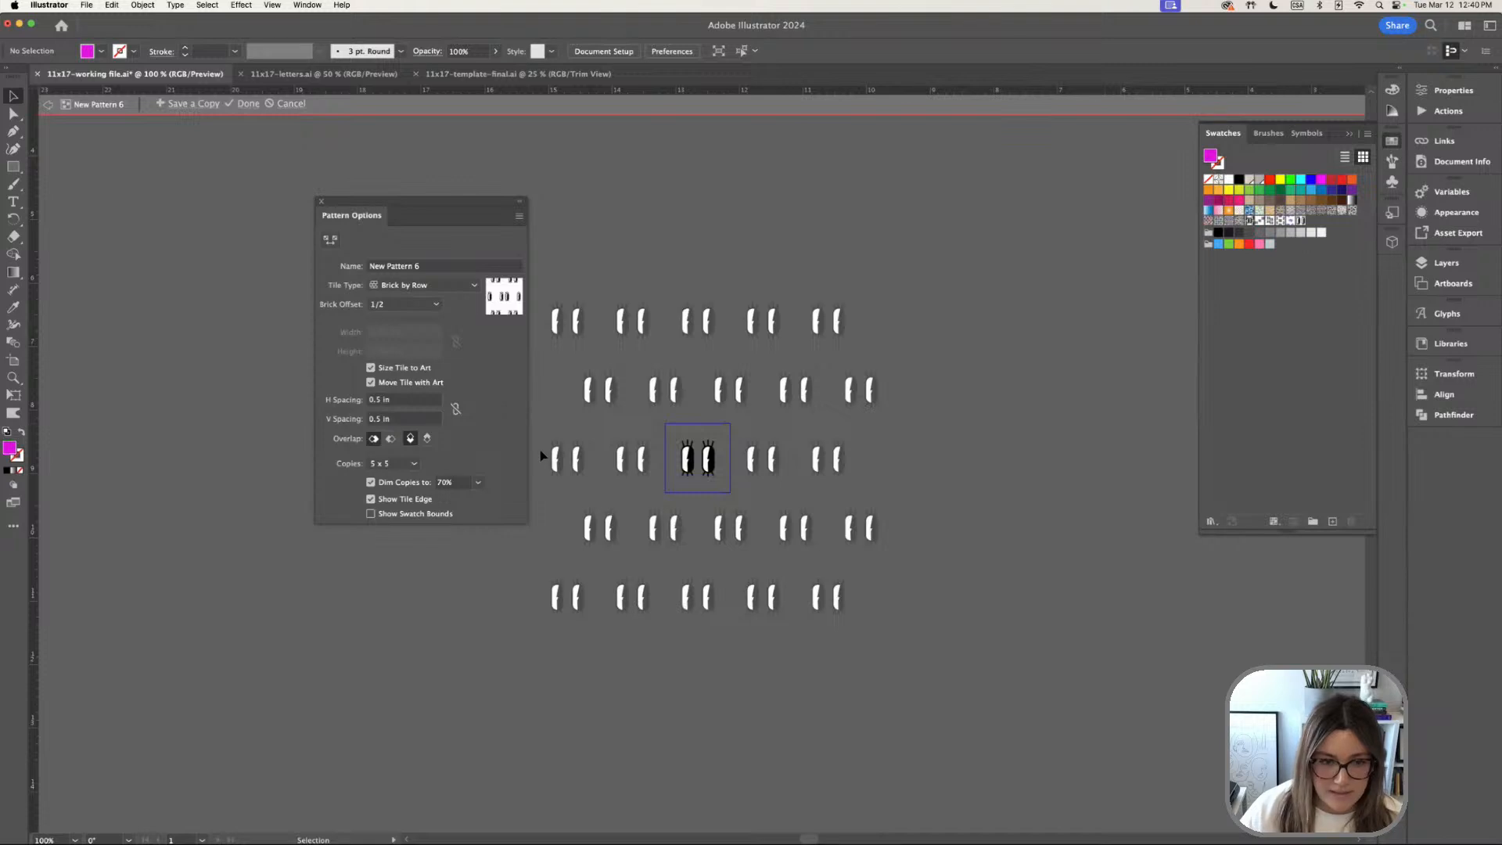
{"action": "left_click", "coordinate": [379, 400]}
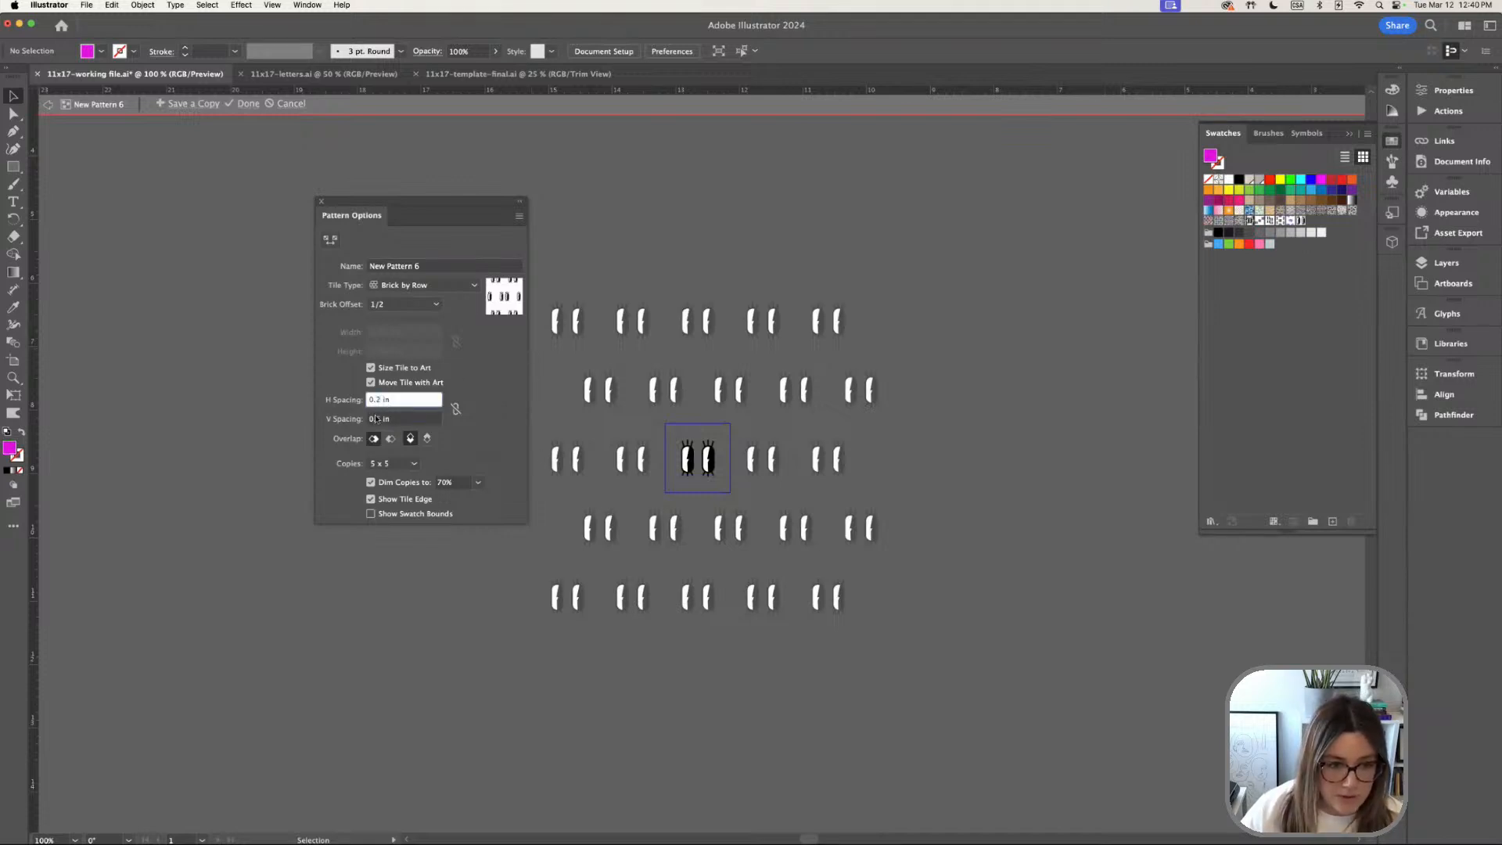
{"action": "left_click", "coordinate": [378, 419]}
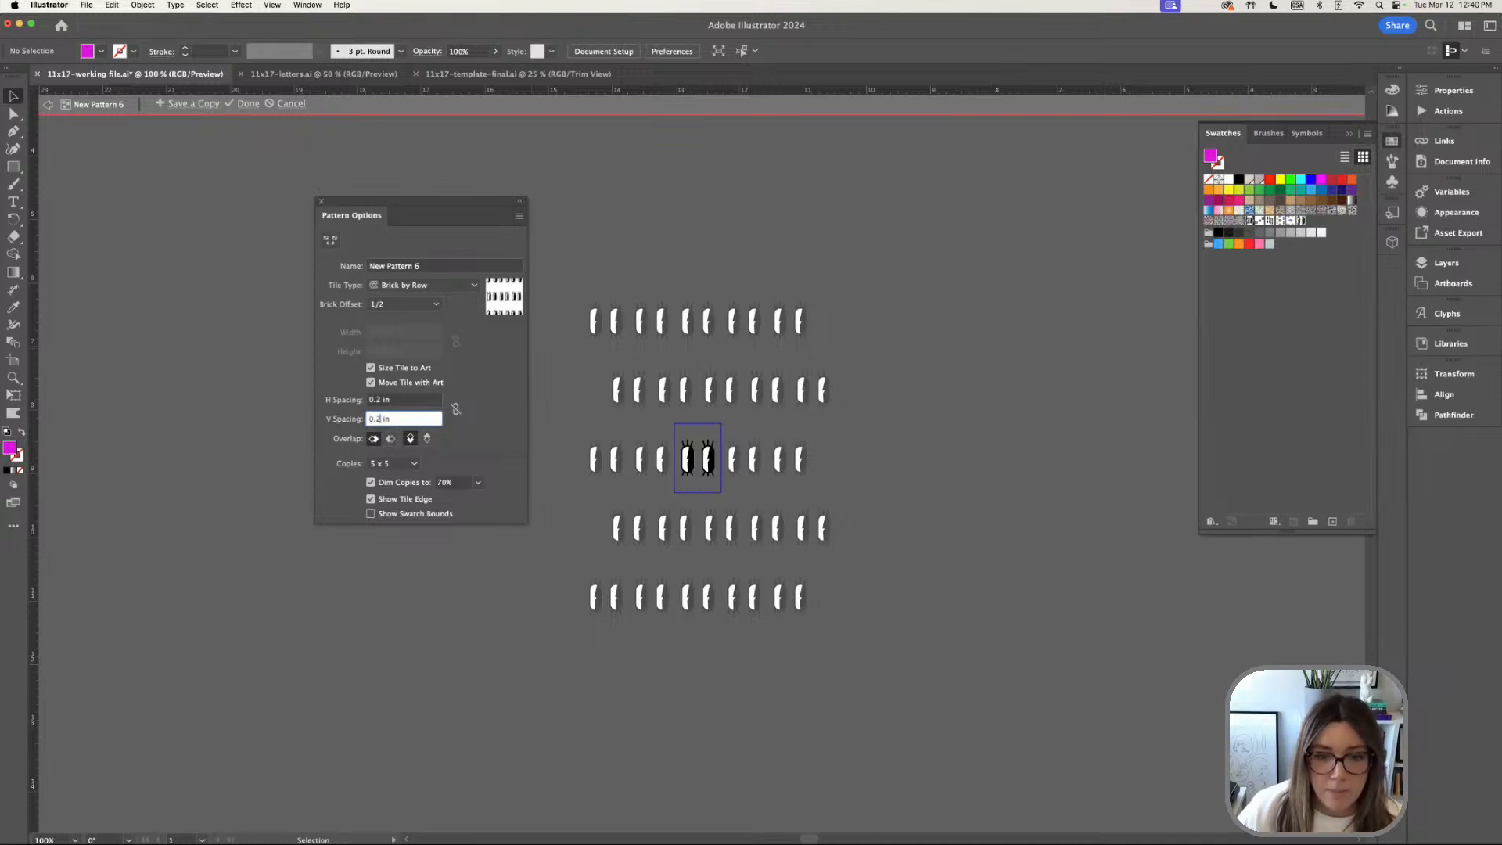
{"action": "key", "text": "Return"}
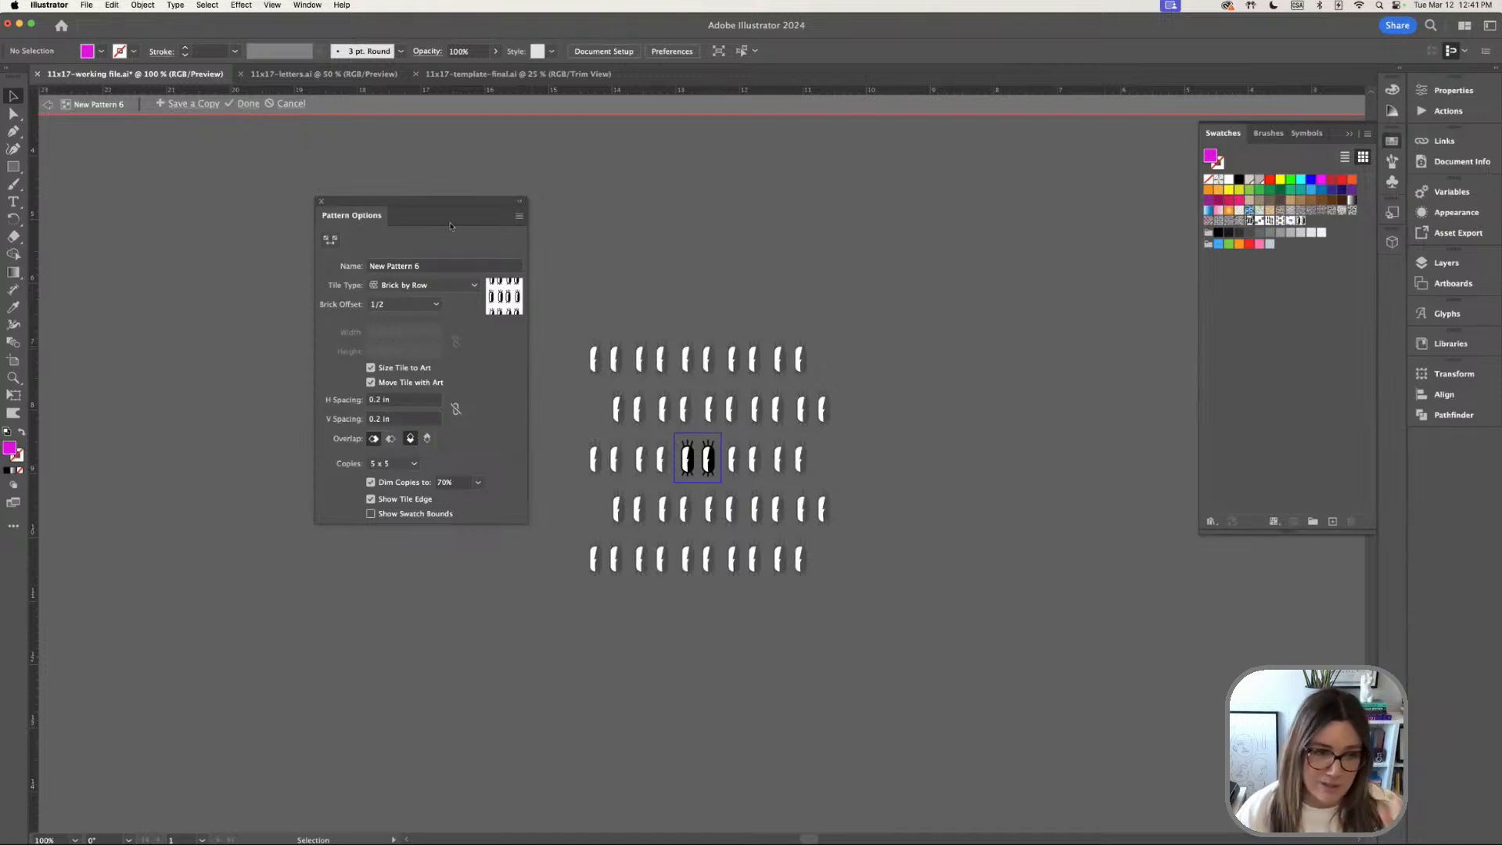
{"action": "left_click_drag", "start_coordinate": [427, 207], "coordinate": [413, 205]}
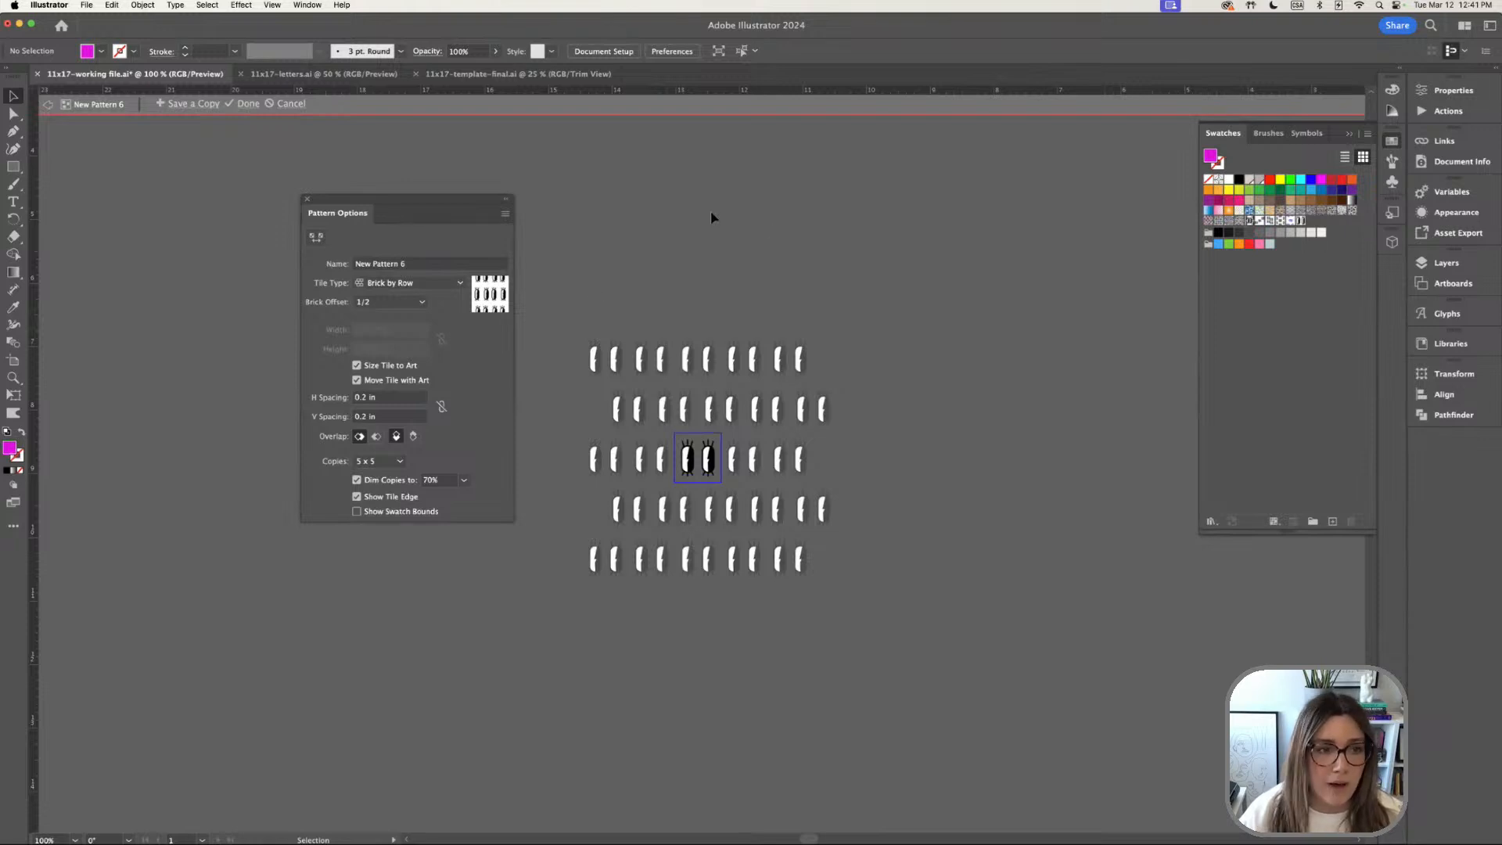
{"action": "left_click", "coordinate": [248, 105]}
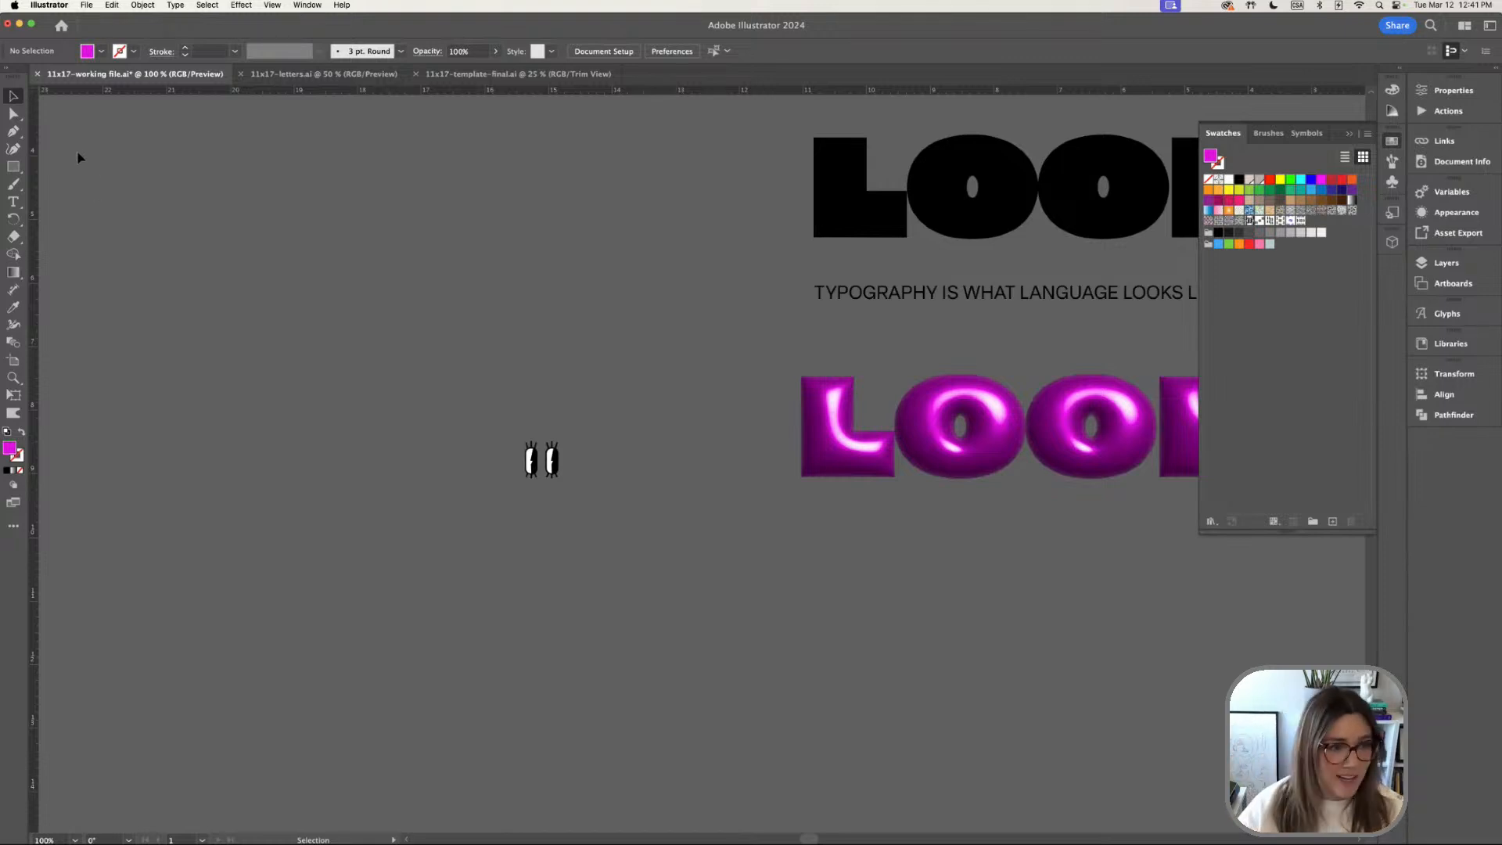
Draw a square about 3.22 in wide above the pair of eyes and fill it with the new eyes pattern
{"action": "left_click", "coordinate": [13, 167]}
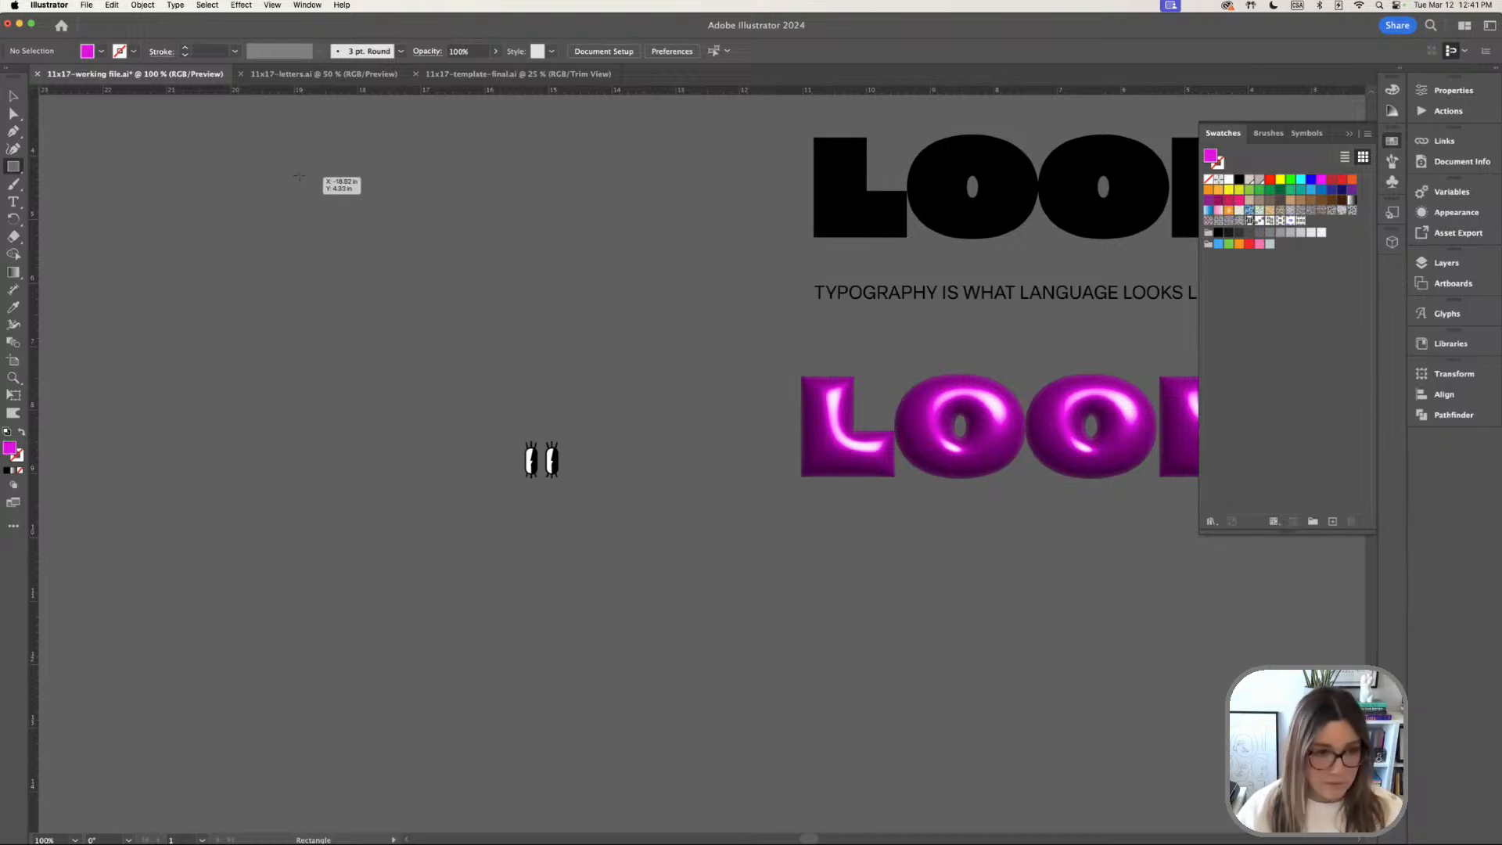
{"action": "left_click_drag", "start_coordinate": [298, 166], "coordinate": [503, 371]}
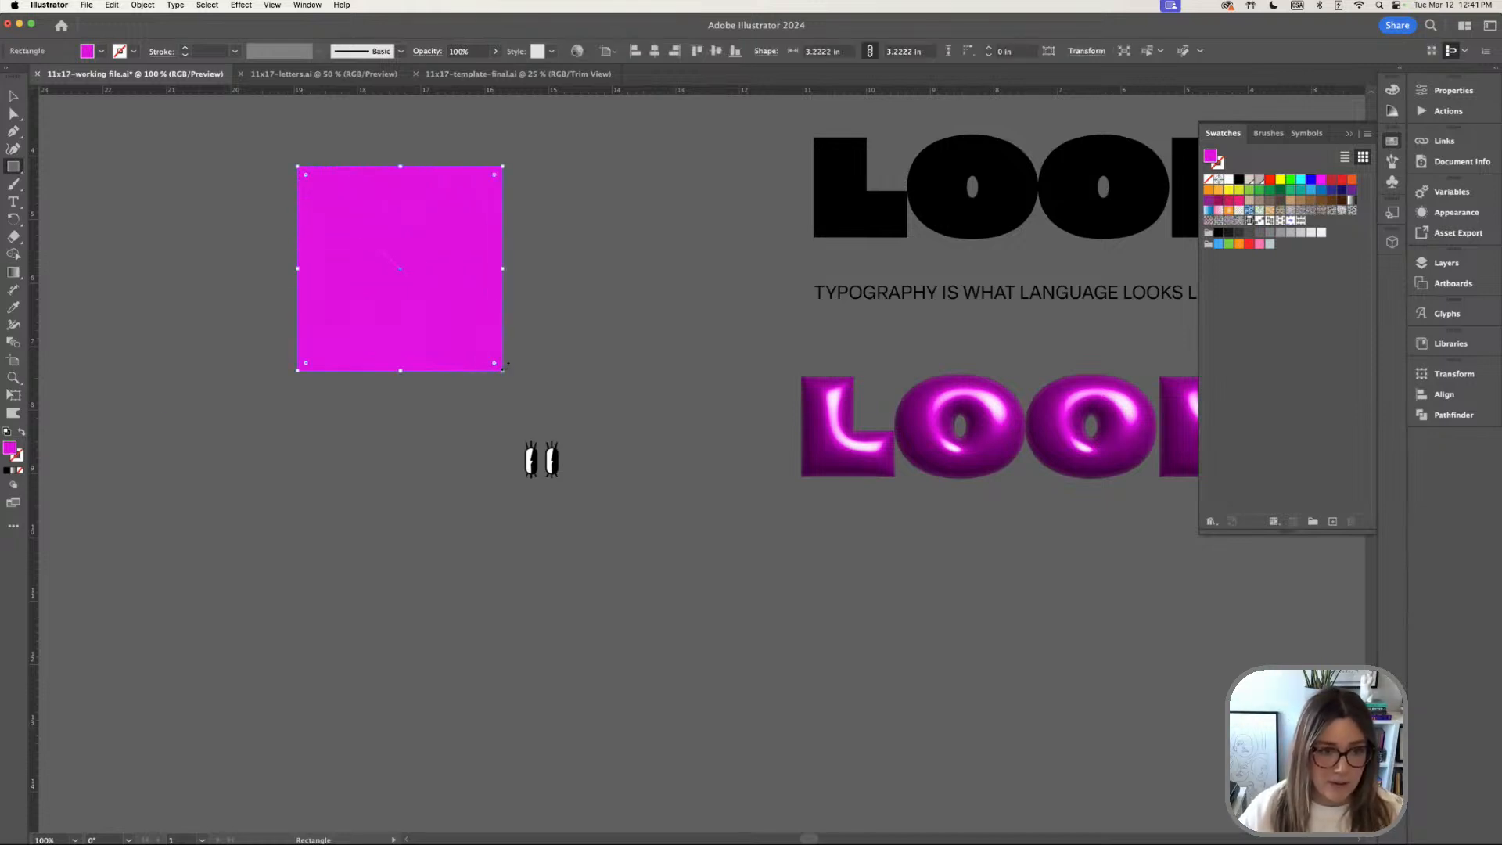
{"action": "left_click", "coordinate": [22, 471]}
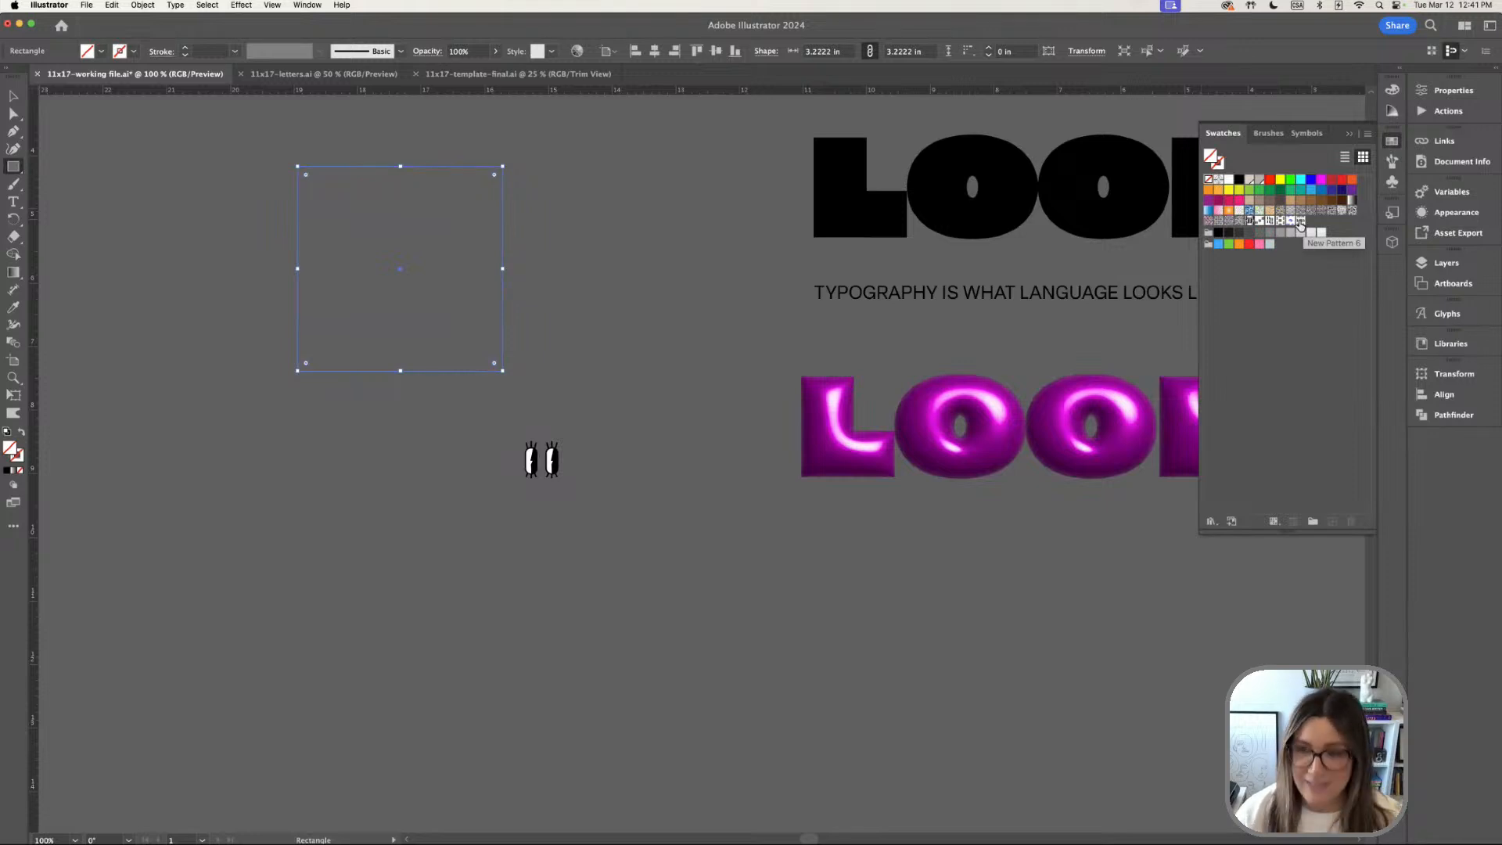
{"action": "double_click", "coordinate": [1301, 222]}
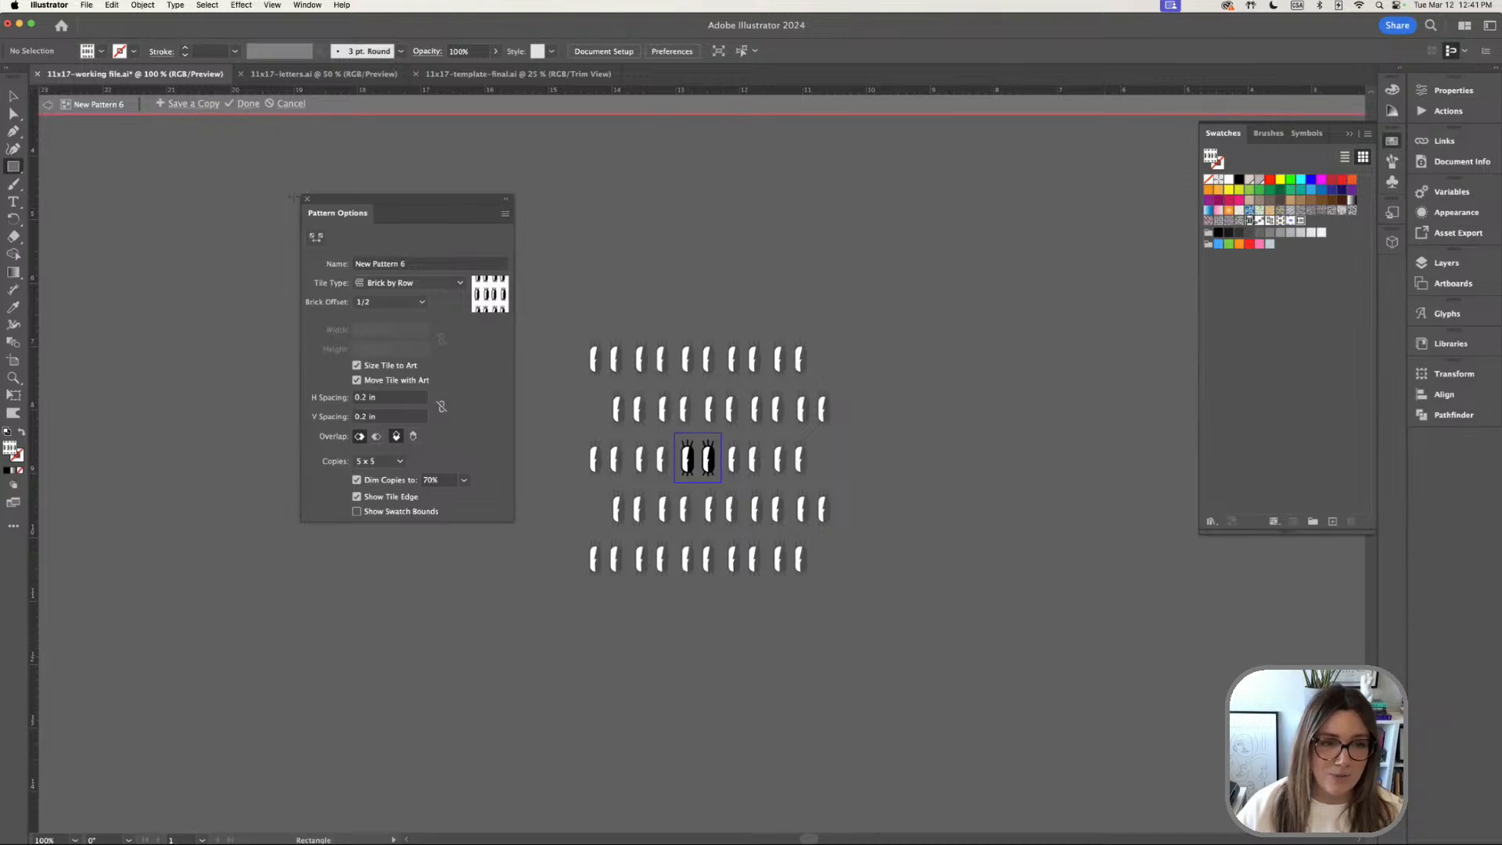
{"action": "left_click", "coordinate": [290, 103]}
{"action": "key", "text": "v"}
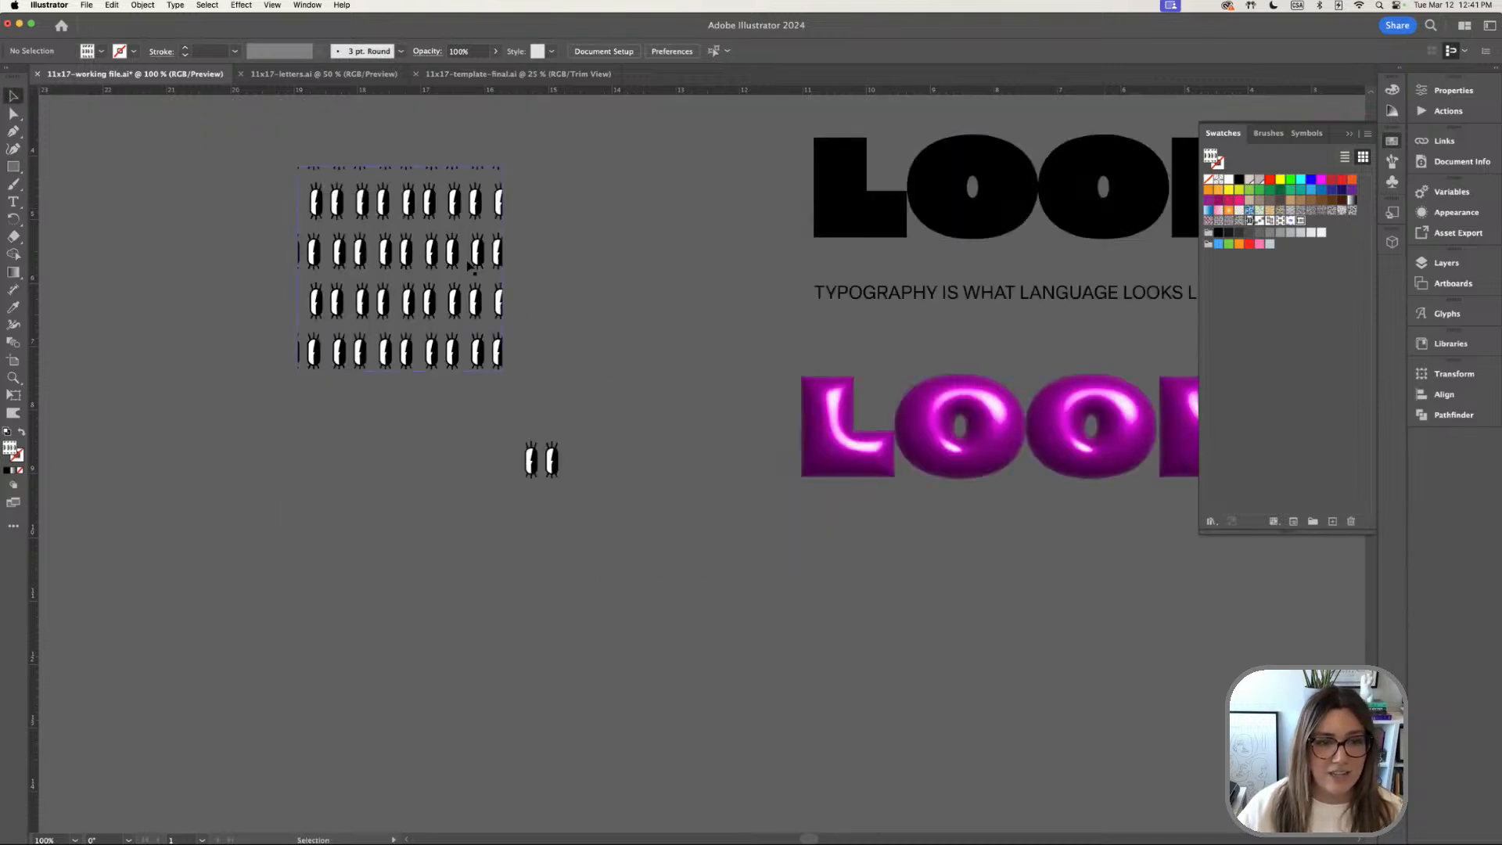
Try enlarging the pattern-filled square, undo that, and move the square up and away from the pair of eyes
{"action": "mouse_move", "coordinate": [474, 265]}
{"action": "left_mouse_down"}
{"action": "mouse_move", "coordinate": [438, 266]}
{"action": "mouse_move", "coordinate": [483, 292]}
{"action": "left_mouse_up"}
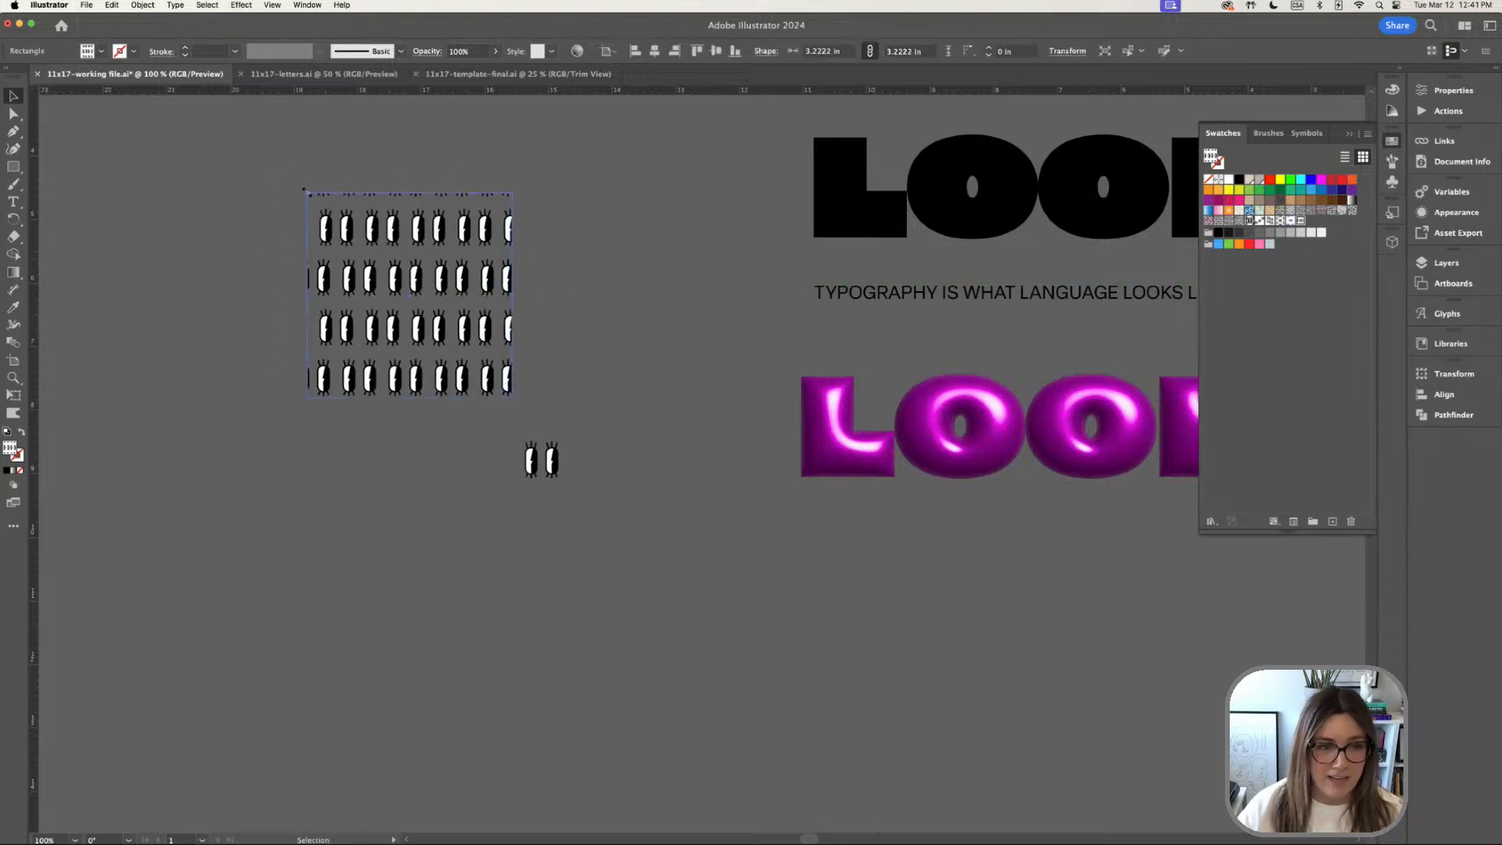
{"action": "left_click_drag", "start_coordinate": [307, 191], "coordinate": [176, 152]}
{"action": "key", "text": "super+z"}
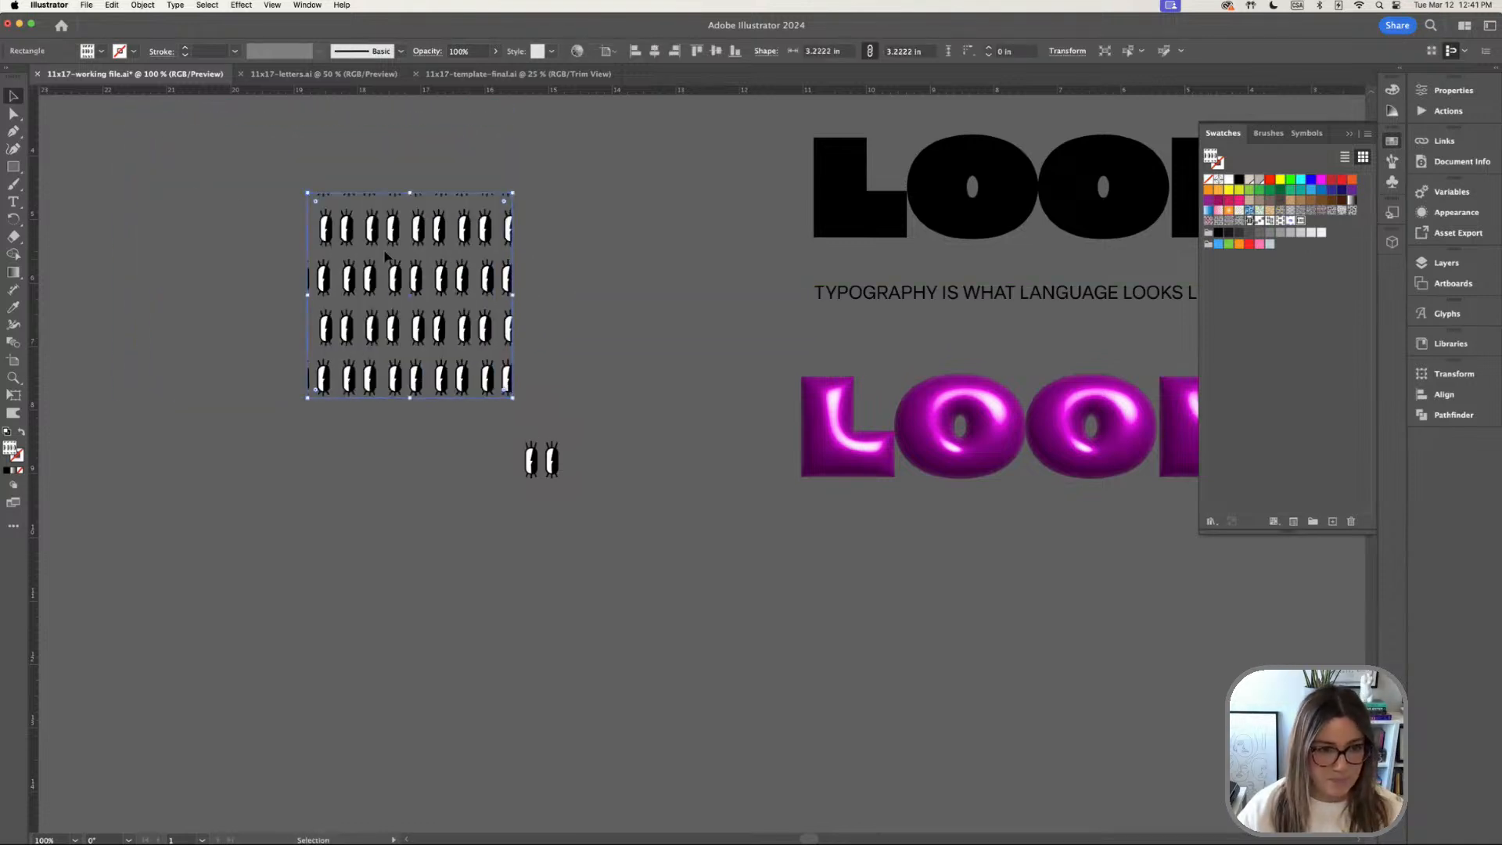
{"action": "left_click", "coordinate": [370, 177]}
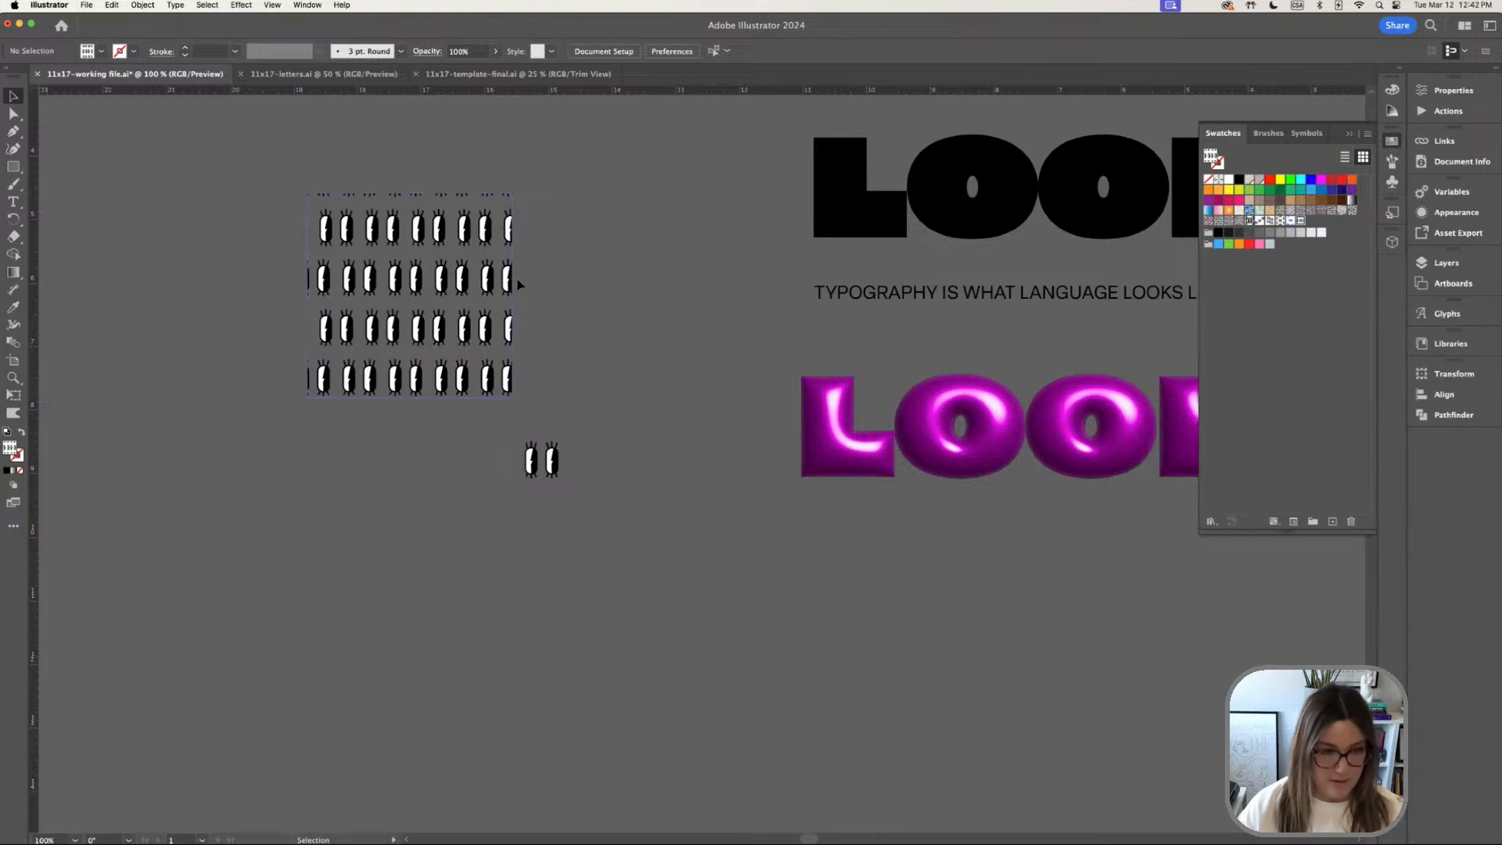
{"action": "key", "text": "super+minus"}
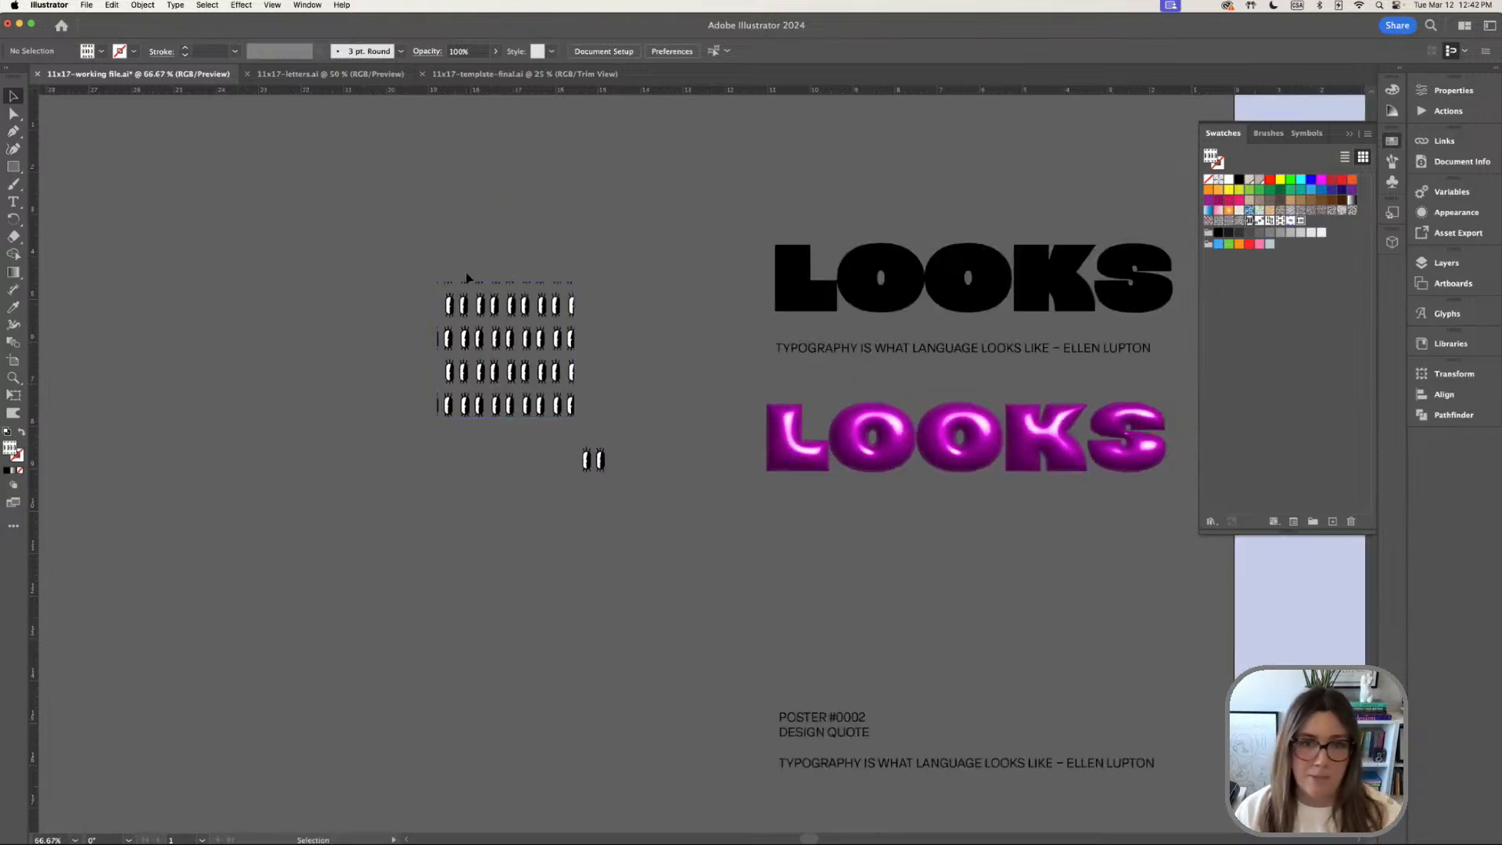
{"action": "left_click_drag", "start_coordinate": [495, 336], "coordinate": [432, 254]}
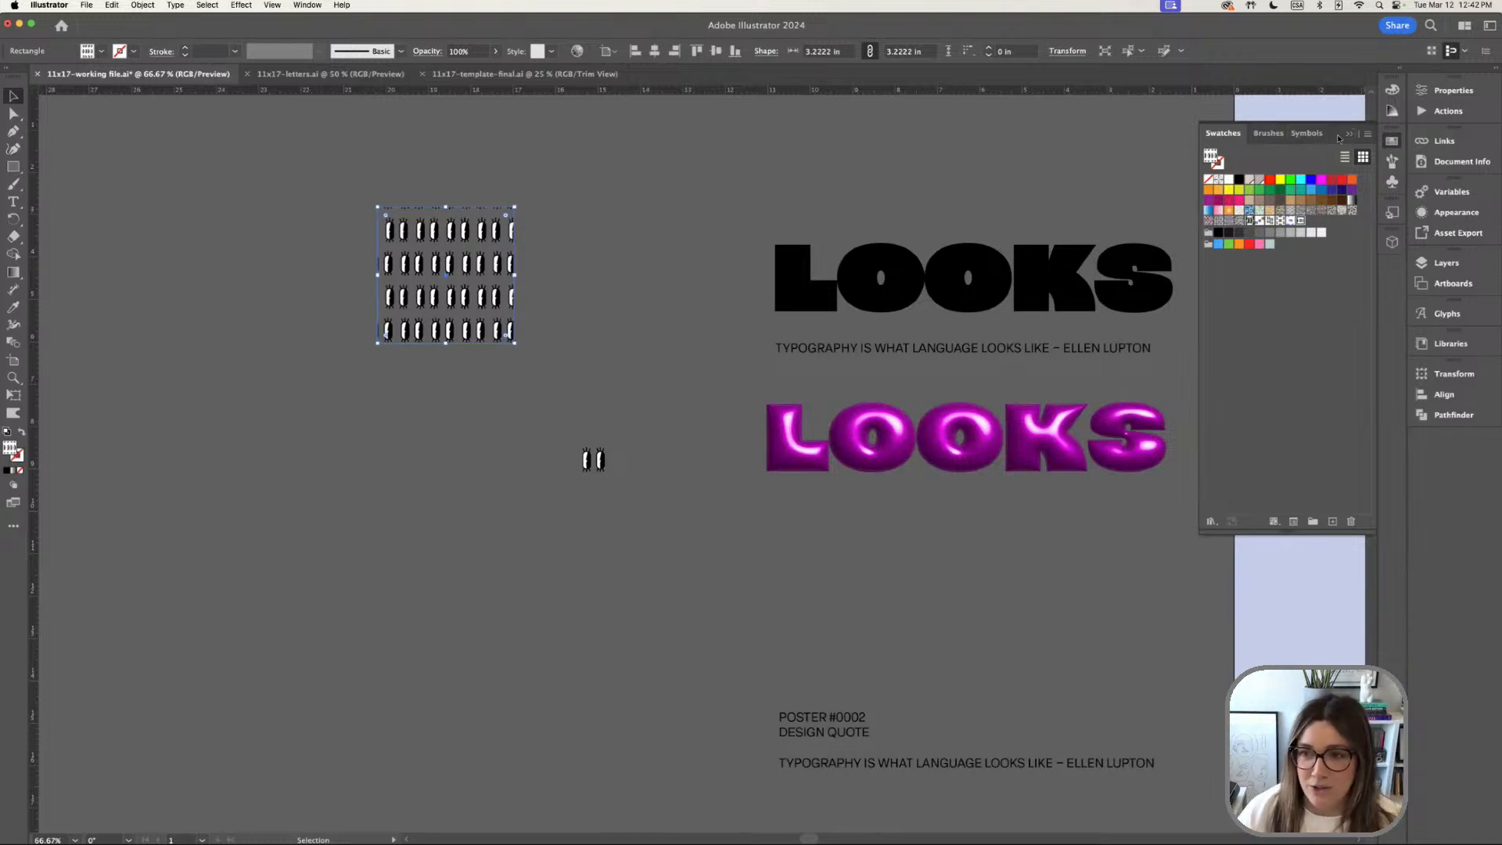
Save the pattern-filled square as a dynamic symbol named eyes-looks
{"action": "left_click", "coordinate": [1275, 137]}
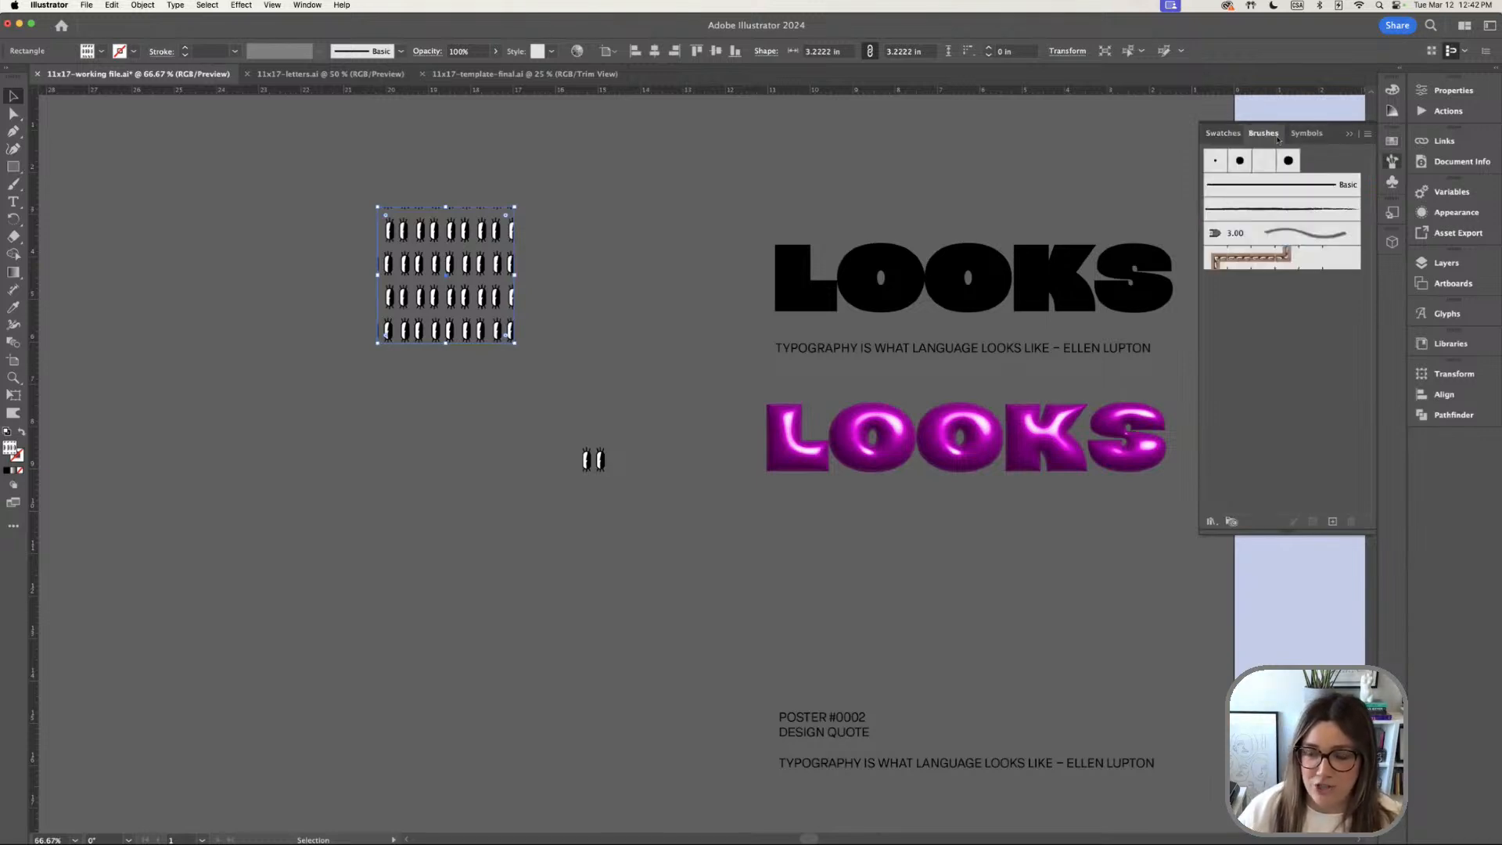
{"action": "left_click", "coordinate": [1311, 136]}
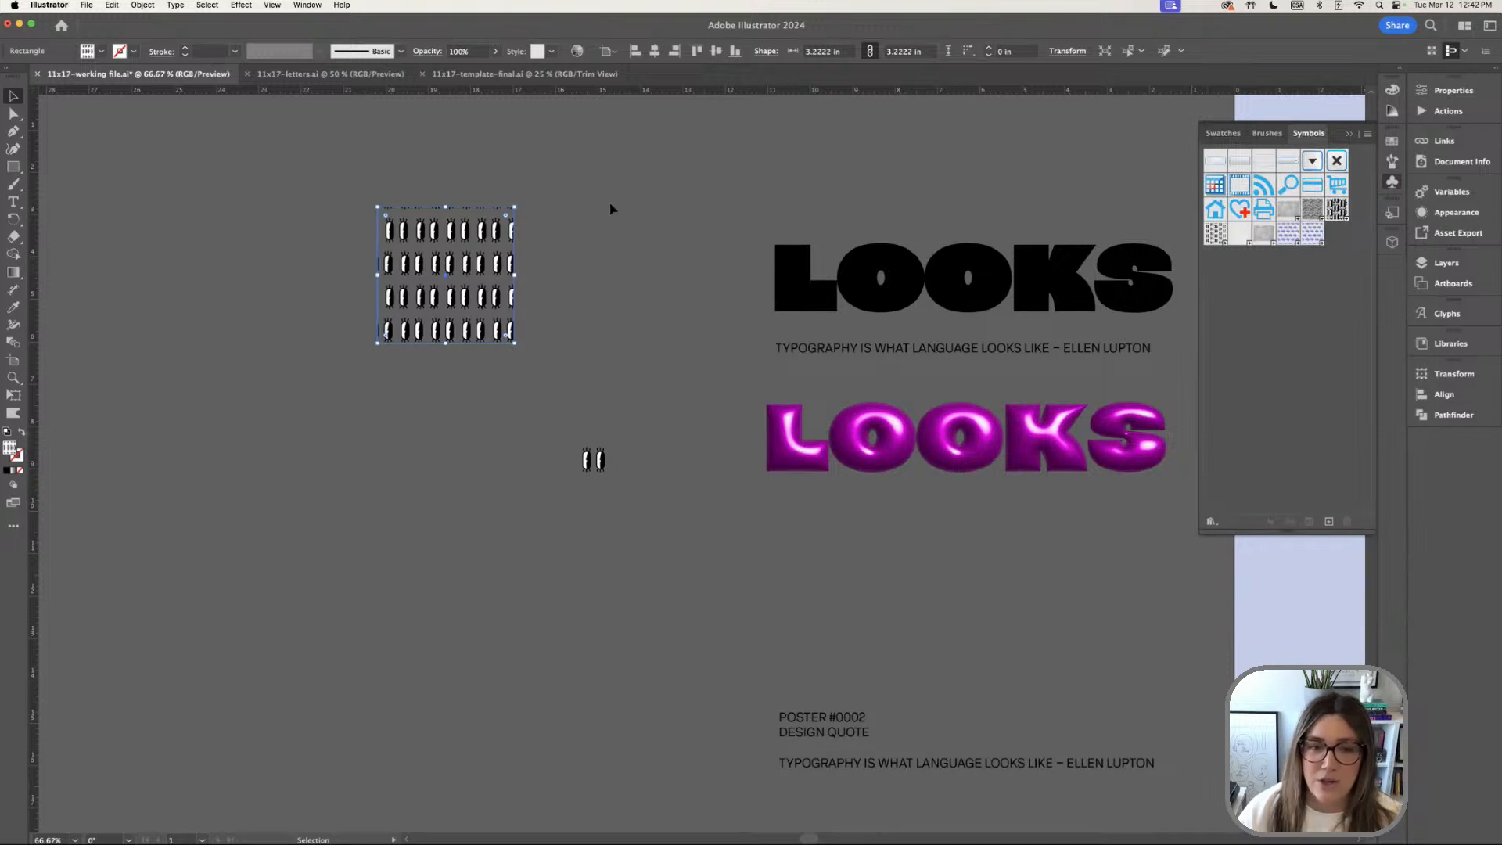
{"action": "left_click_drag", "start_coordinate": [481, 257], "coordinate": [1250, 338]}
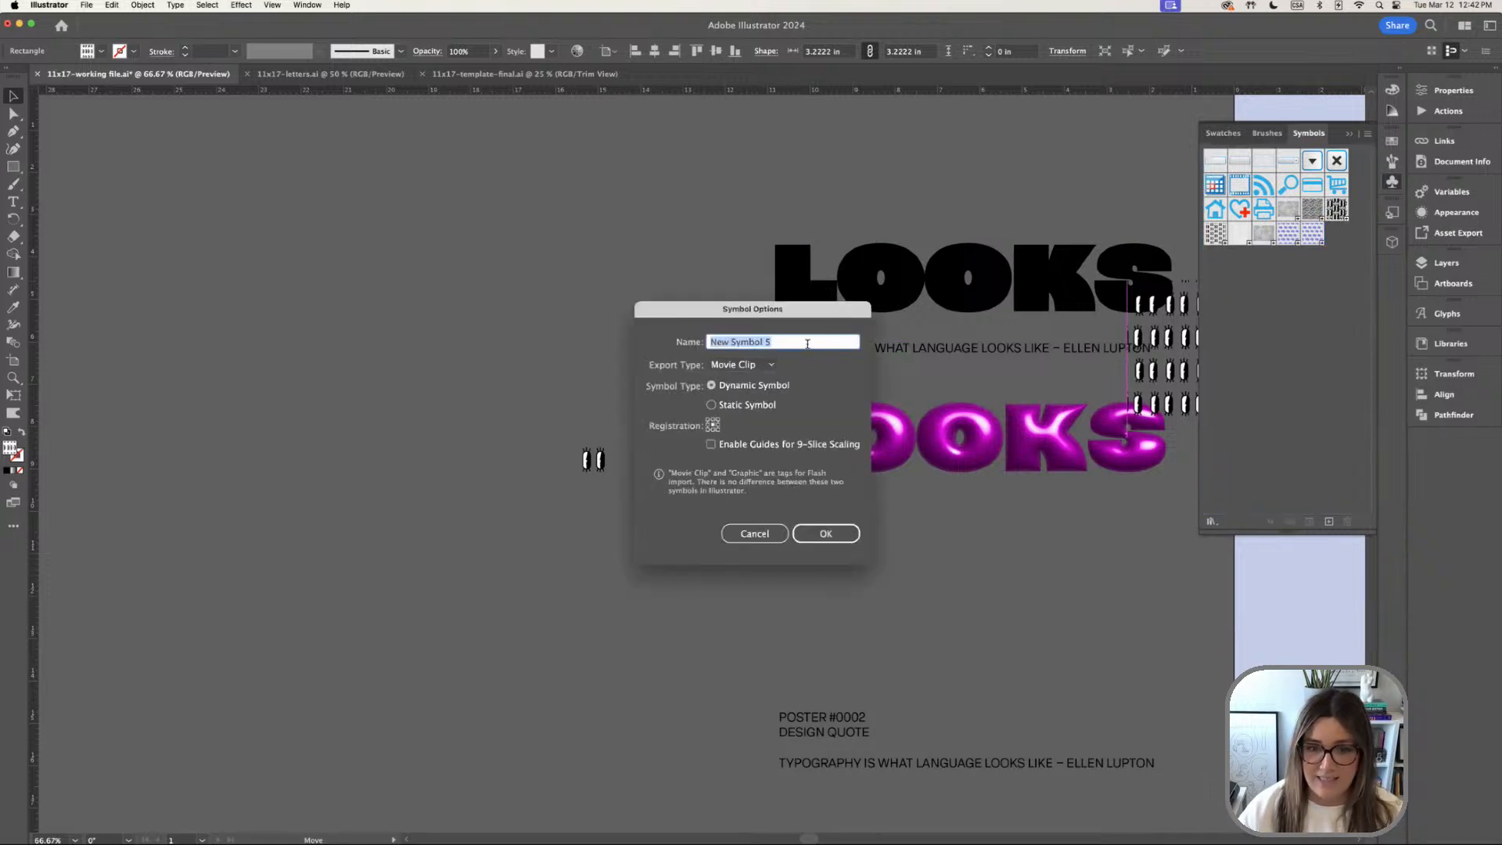
{"action": "type", "text": "eyes-looks"}
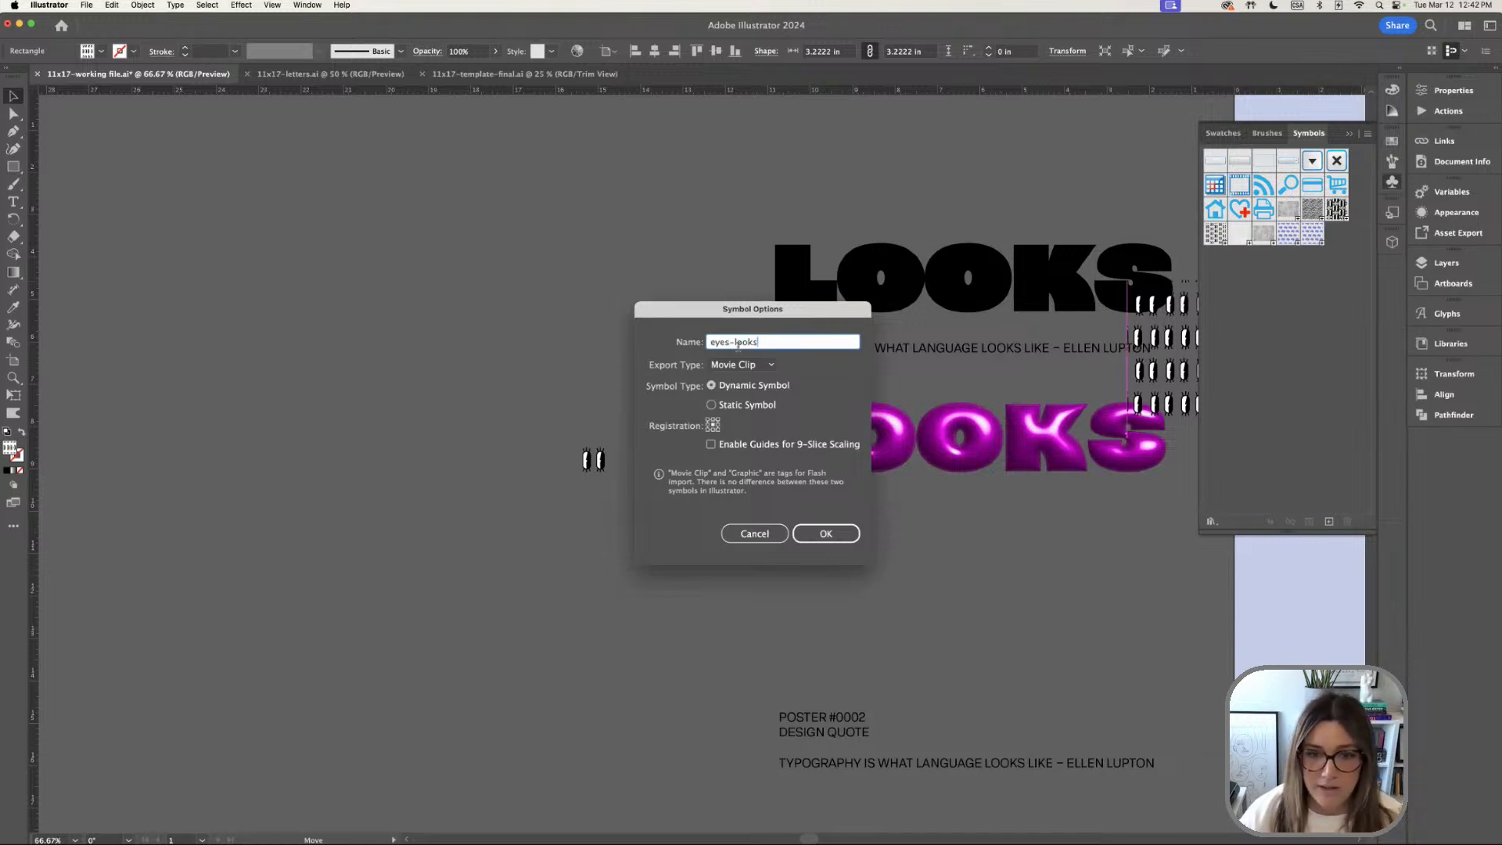
{"action": "left_click", "coordinate": [826, 534]}
{"action": "left_click", "coordinate": [681, 326]}
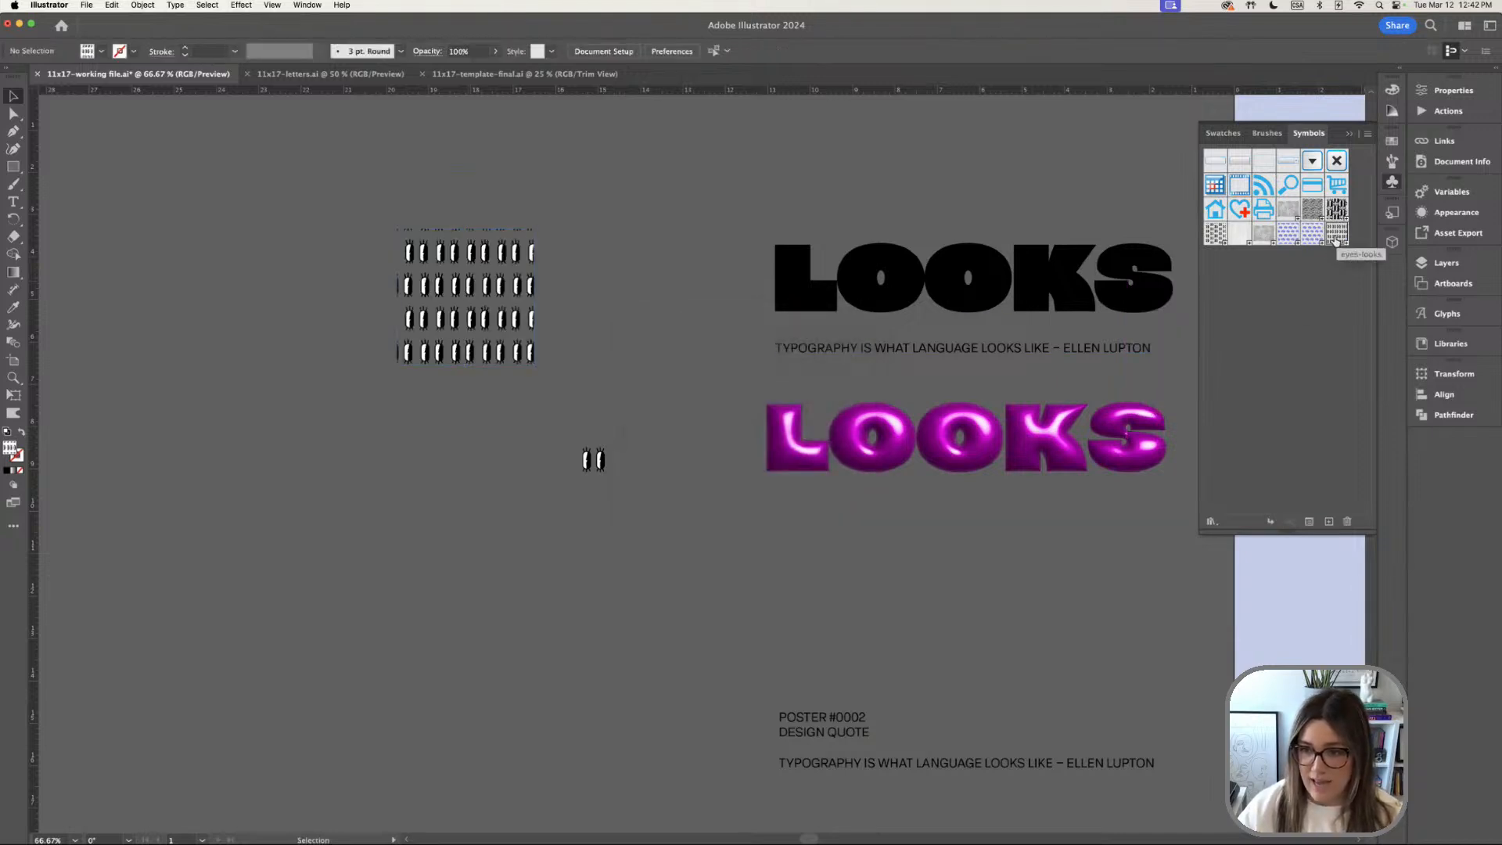
Apply the eyes-looks symbol as a 3D material graphic to the inflated L
{"action": "scroll", "coordinate": [1122, 385], "scroll_direction": "right", "scroll_amount": 4}
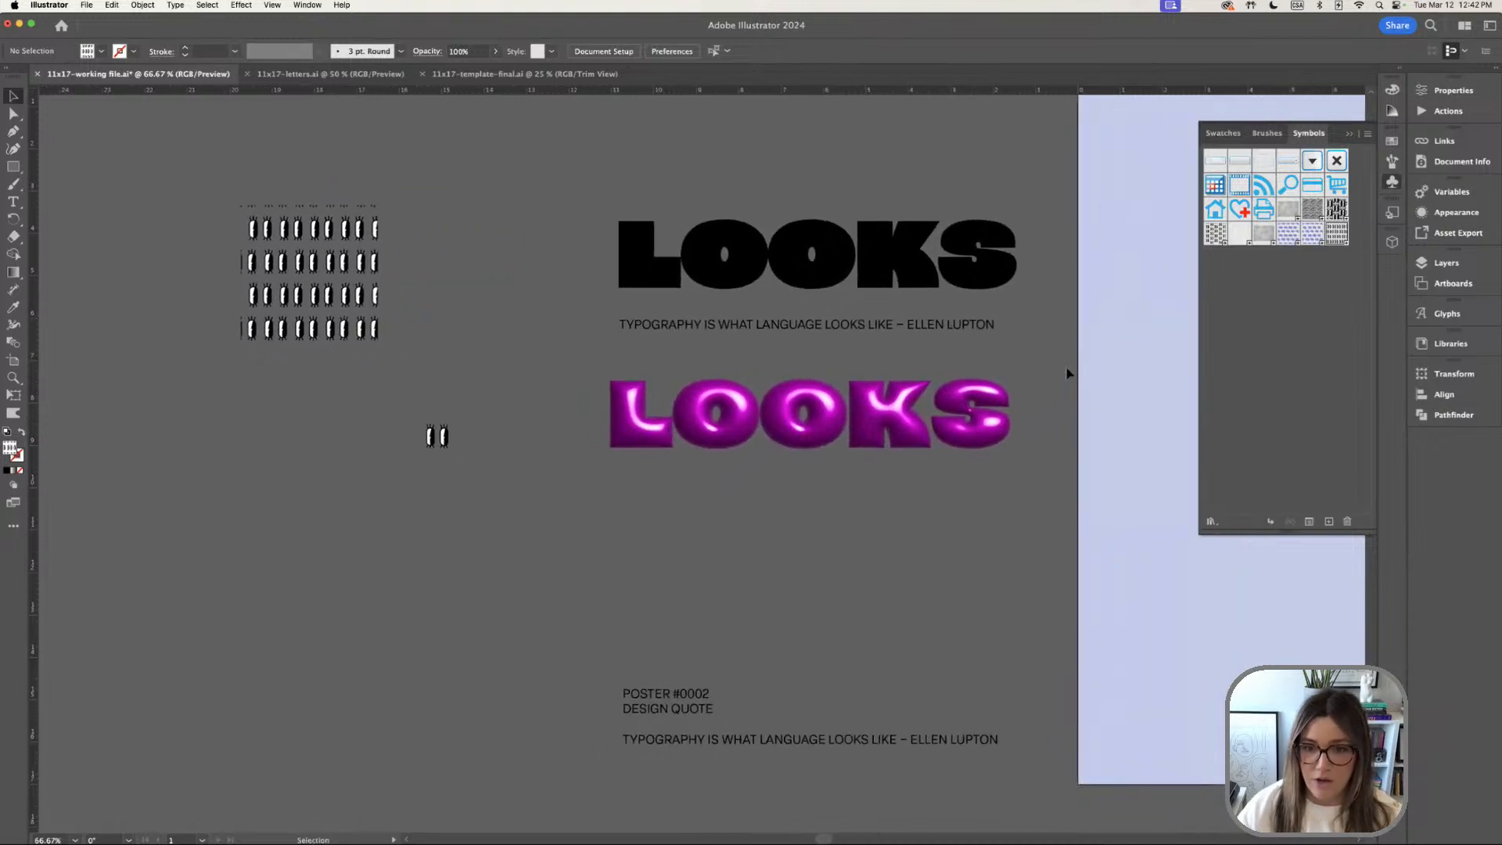
{"action": "left_click", "coordinate": [1350, 136]}
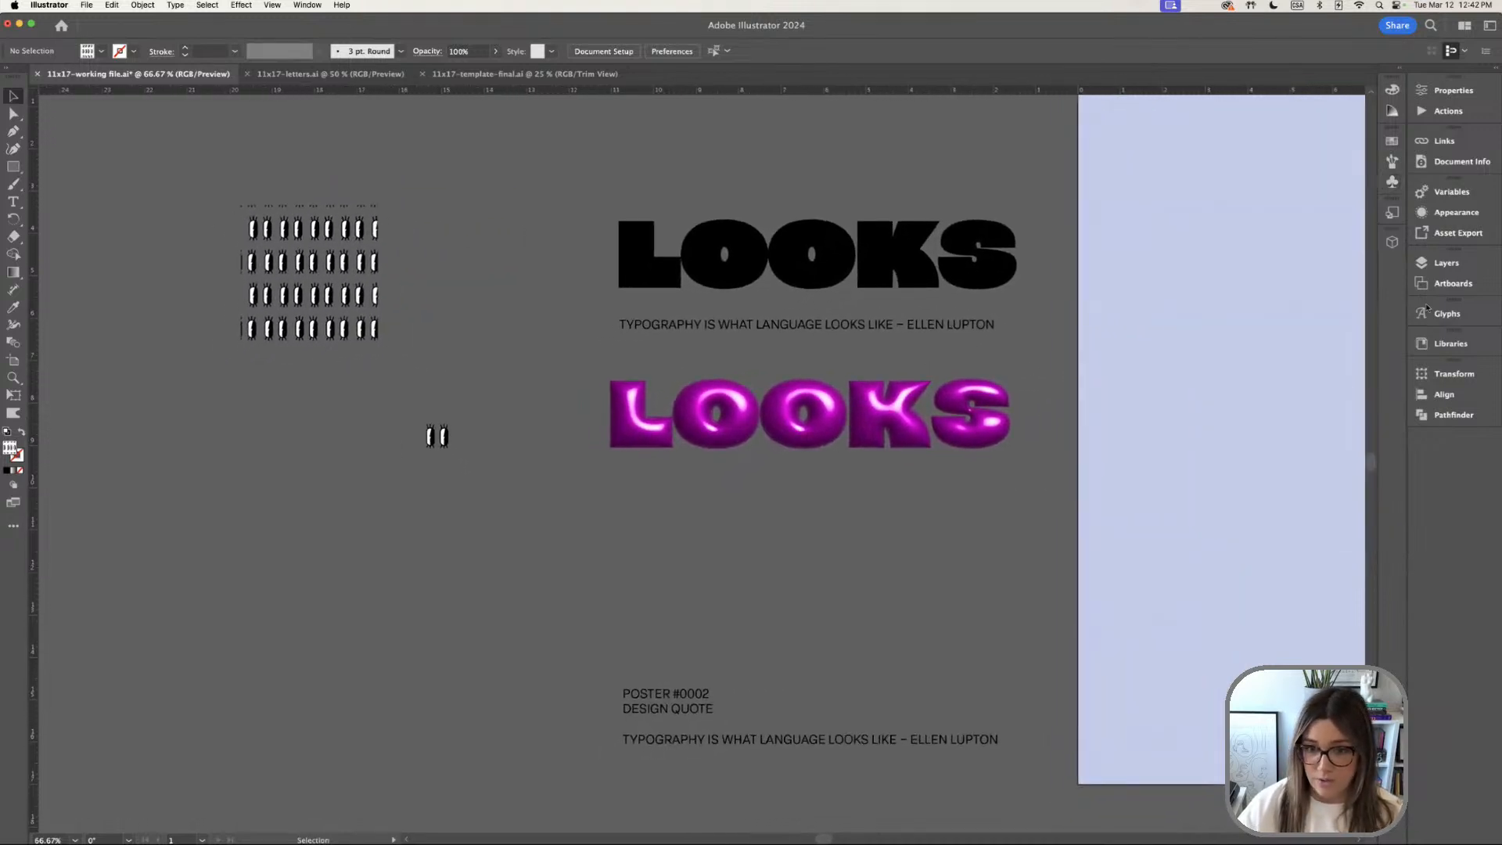
{"action": "left_click", "coordinate": [644, 439]}
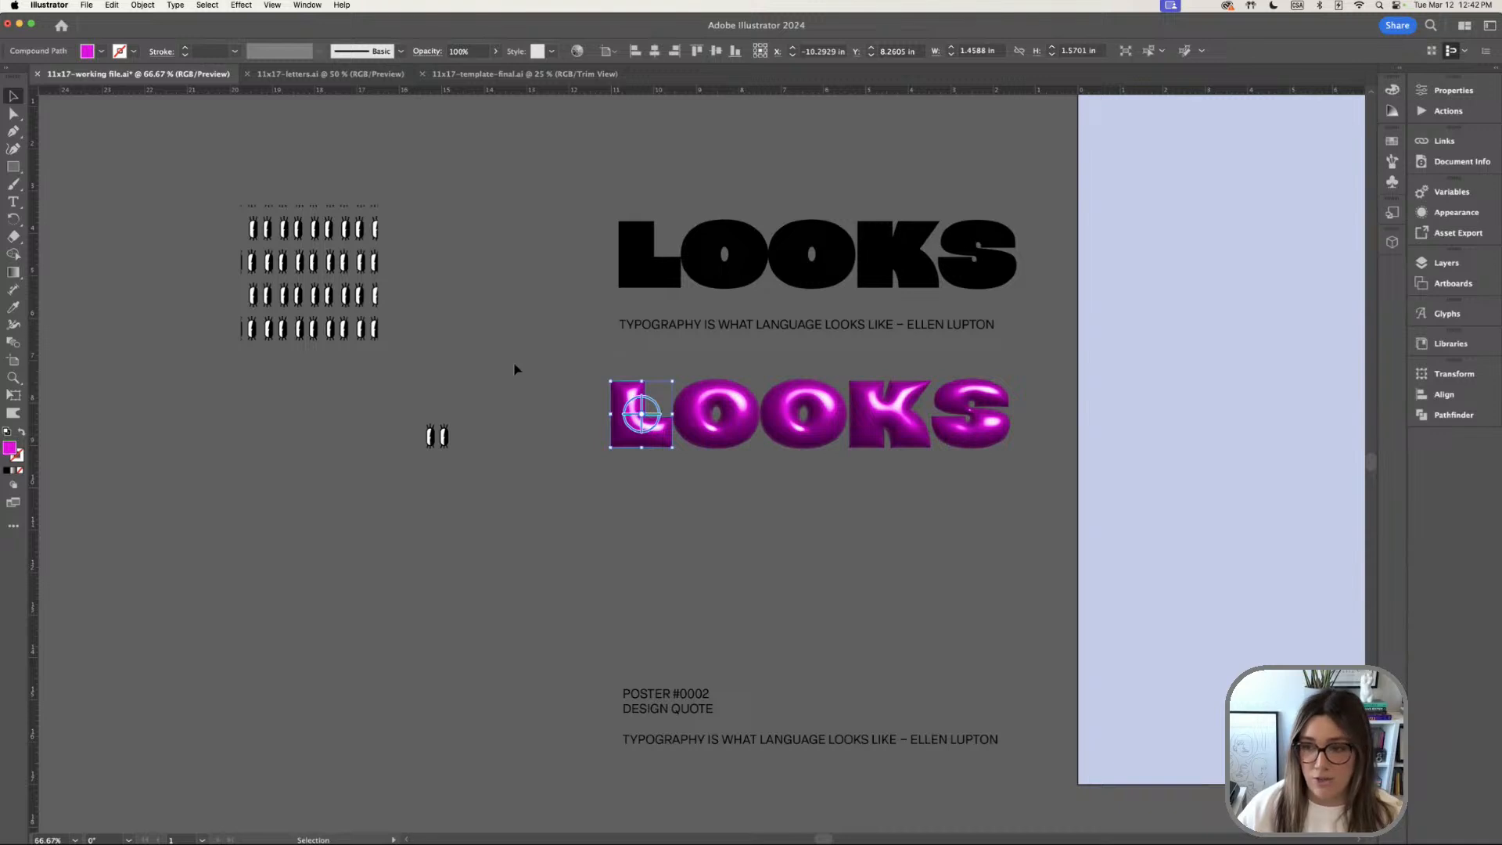
{"action": "left_click", "coordinate": [1392, 241]}
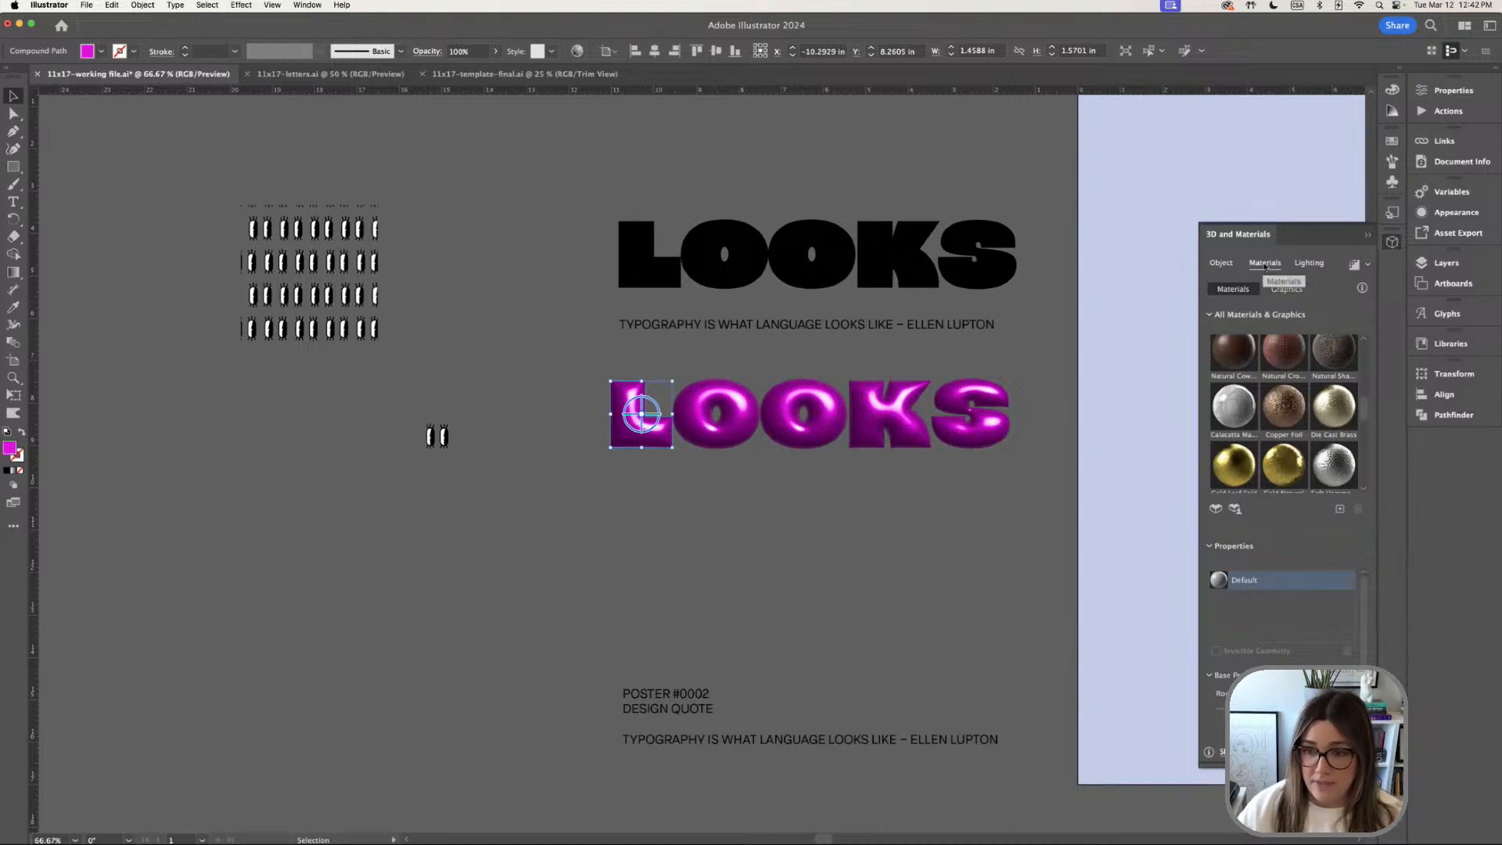
{"action": "left_click", "coordinate": [1221, 264]}
{"action": "left_click", "coordinate": [1272, 266]}
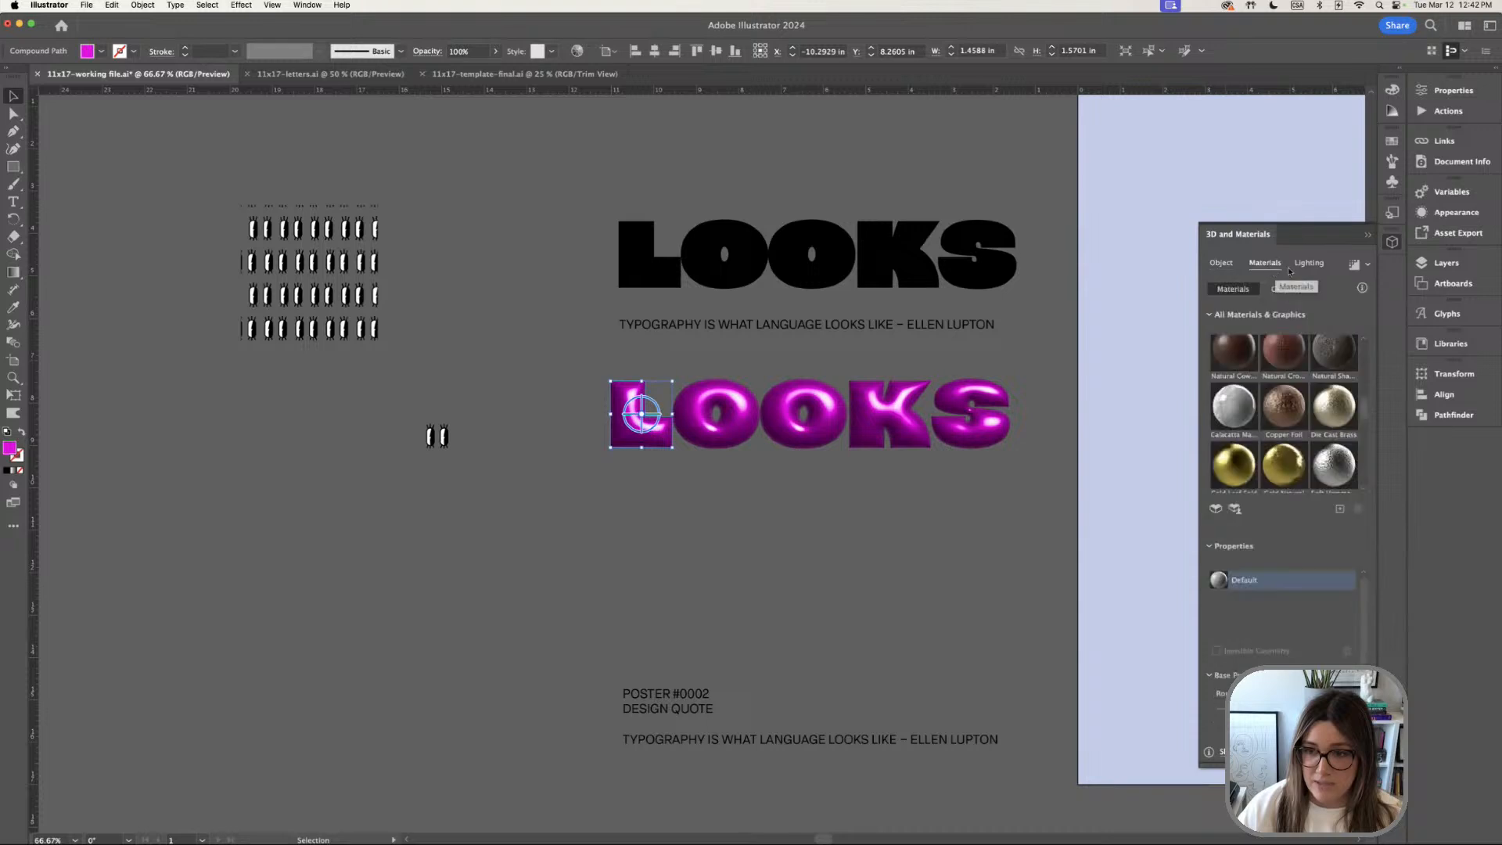
{"action": "left_click", "coordinate": [1320, 265]}
{"action": "left_click", "coordinate": [1262, 264]}
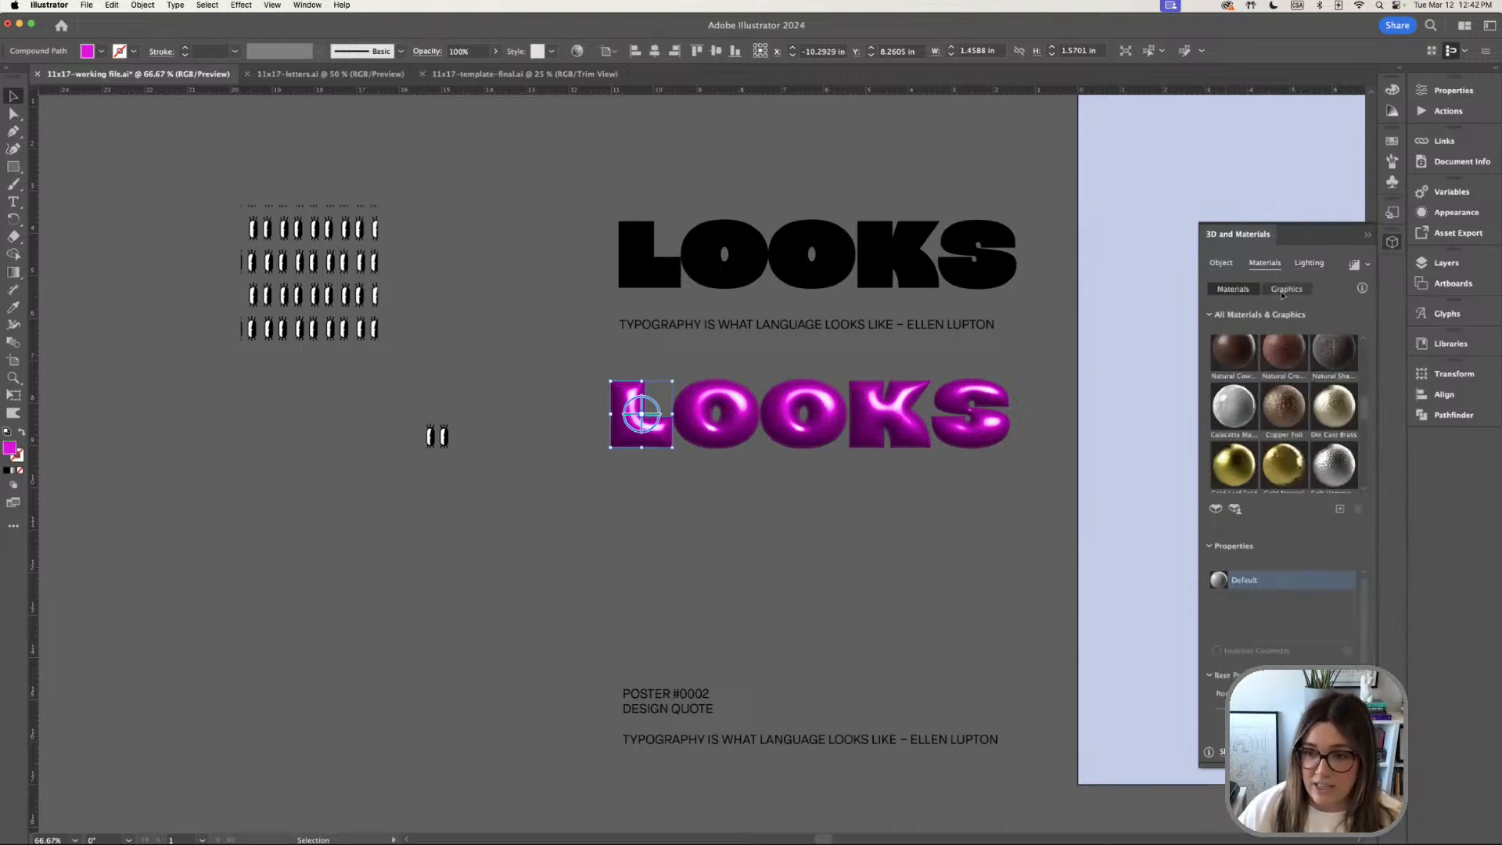
{"action": "left_click", "coordinate": [1290, 291]}
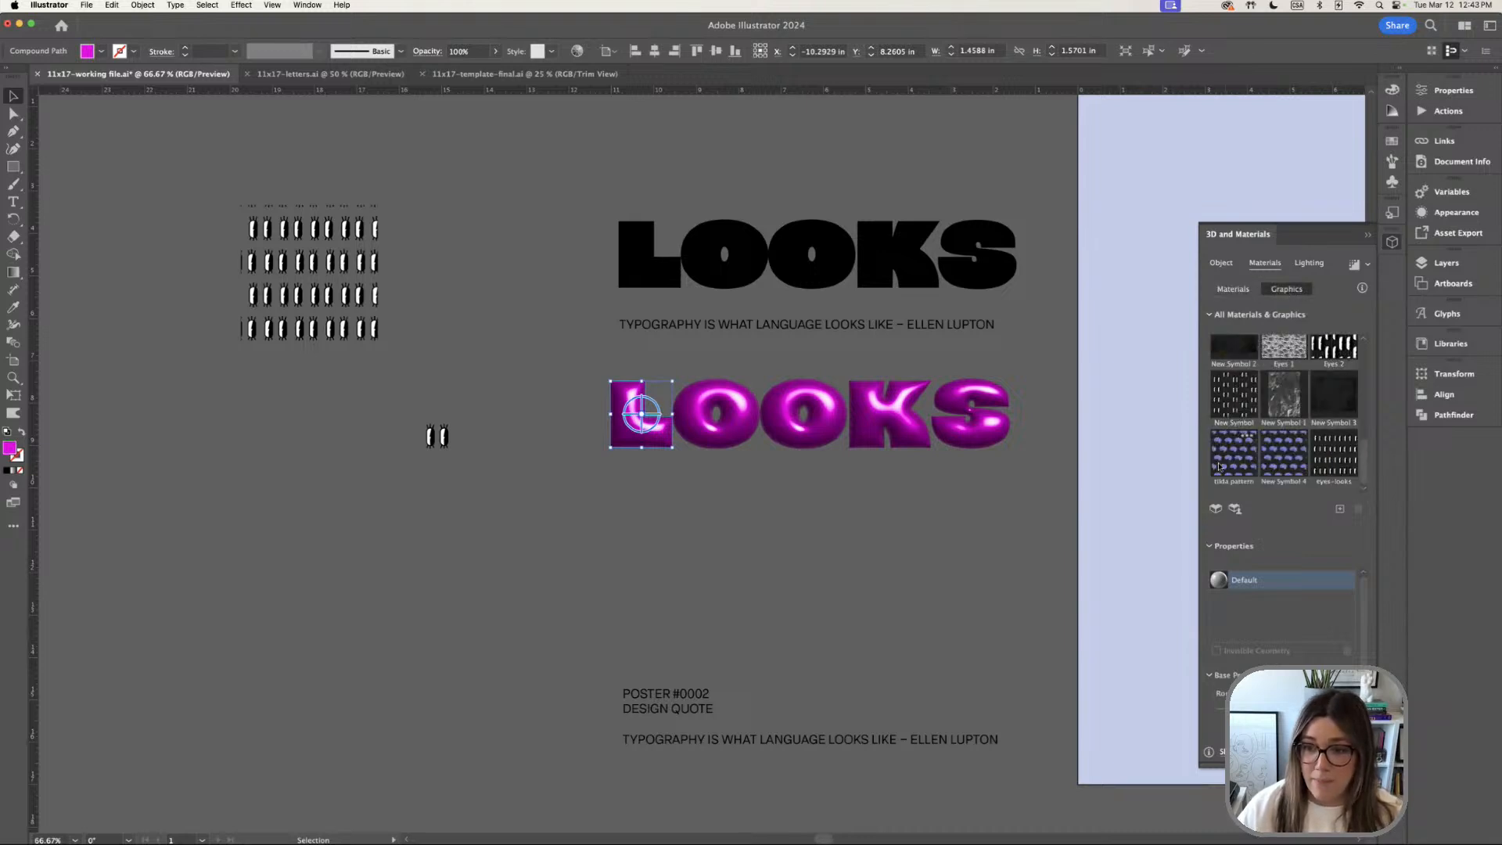
{"action": "left_click", "coordinate": [1331, 457]}
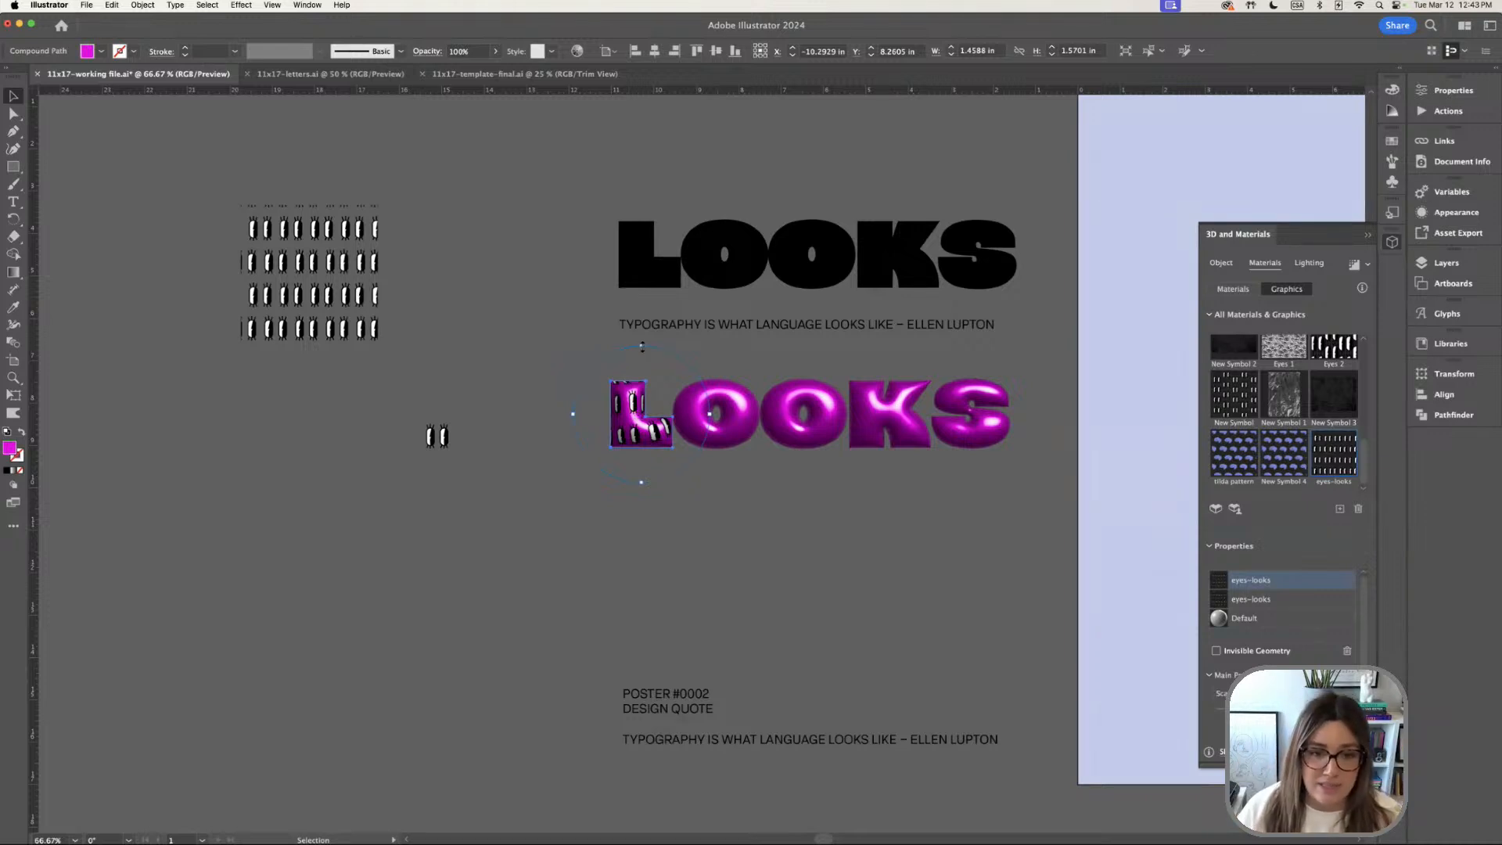
Remove the duplicate eyes-looks graphic from the L and scale the remaining one down slightly
{"action": "mouse_move", "coordinate": [642, 347]}
{"action": "left_mouse_down"}
{"action": "mouse_move", "coordinate": [704, 306]}
{"action": "mouse_move", "coordinate": [661, 362]}
{"action": "left_mouse_up"}
{"action": "left_click", "coordinate": [1307, 589]}
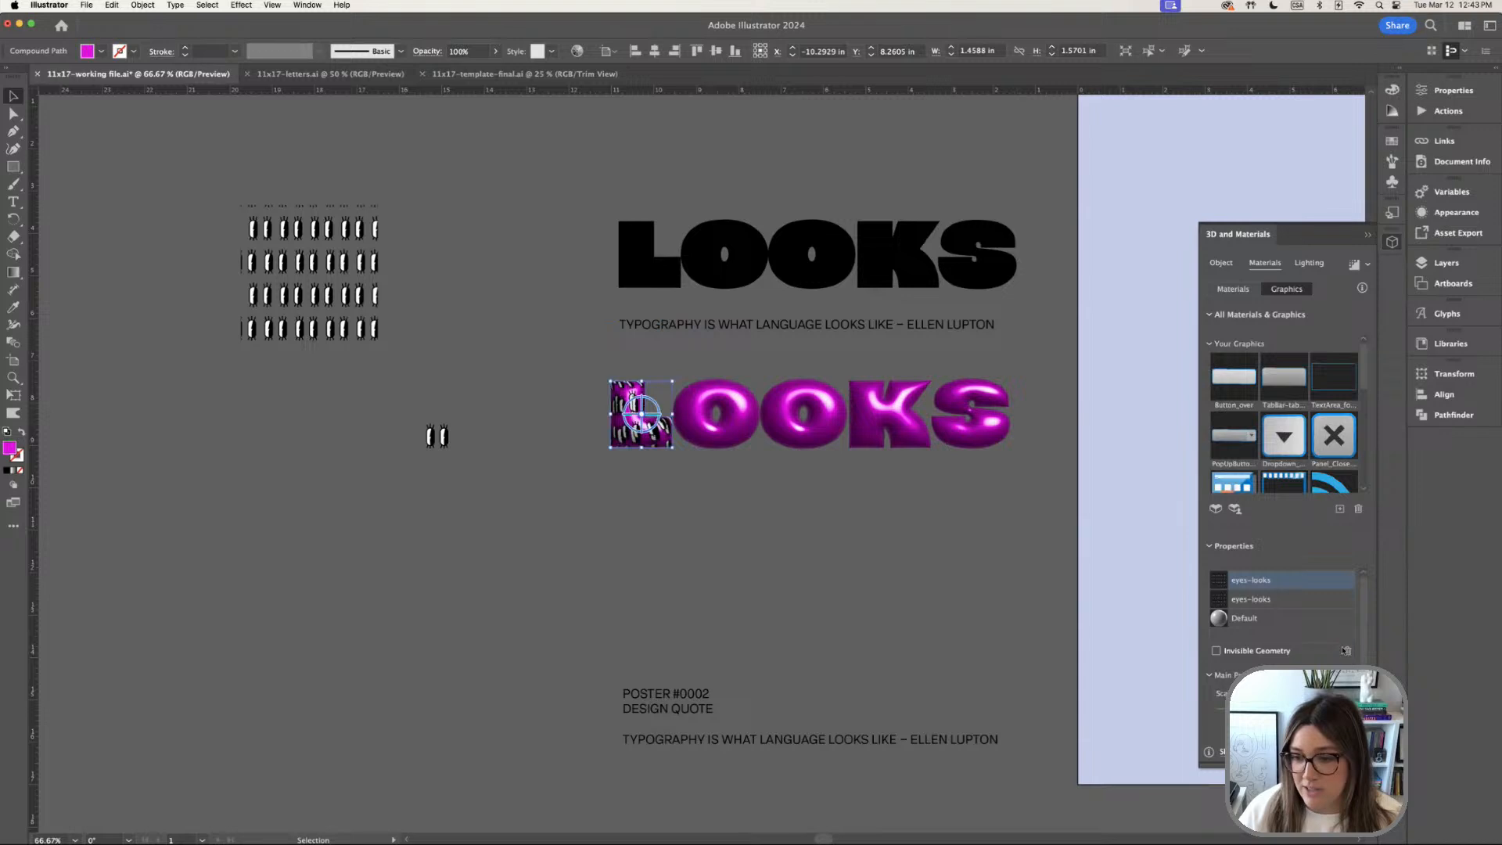
{"action": "left_click", "coordinate": [1347, 651]}
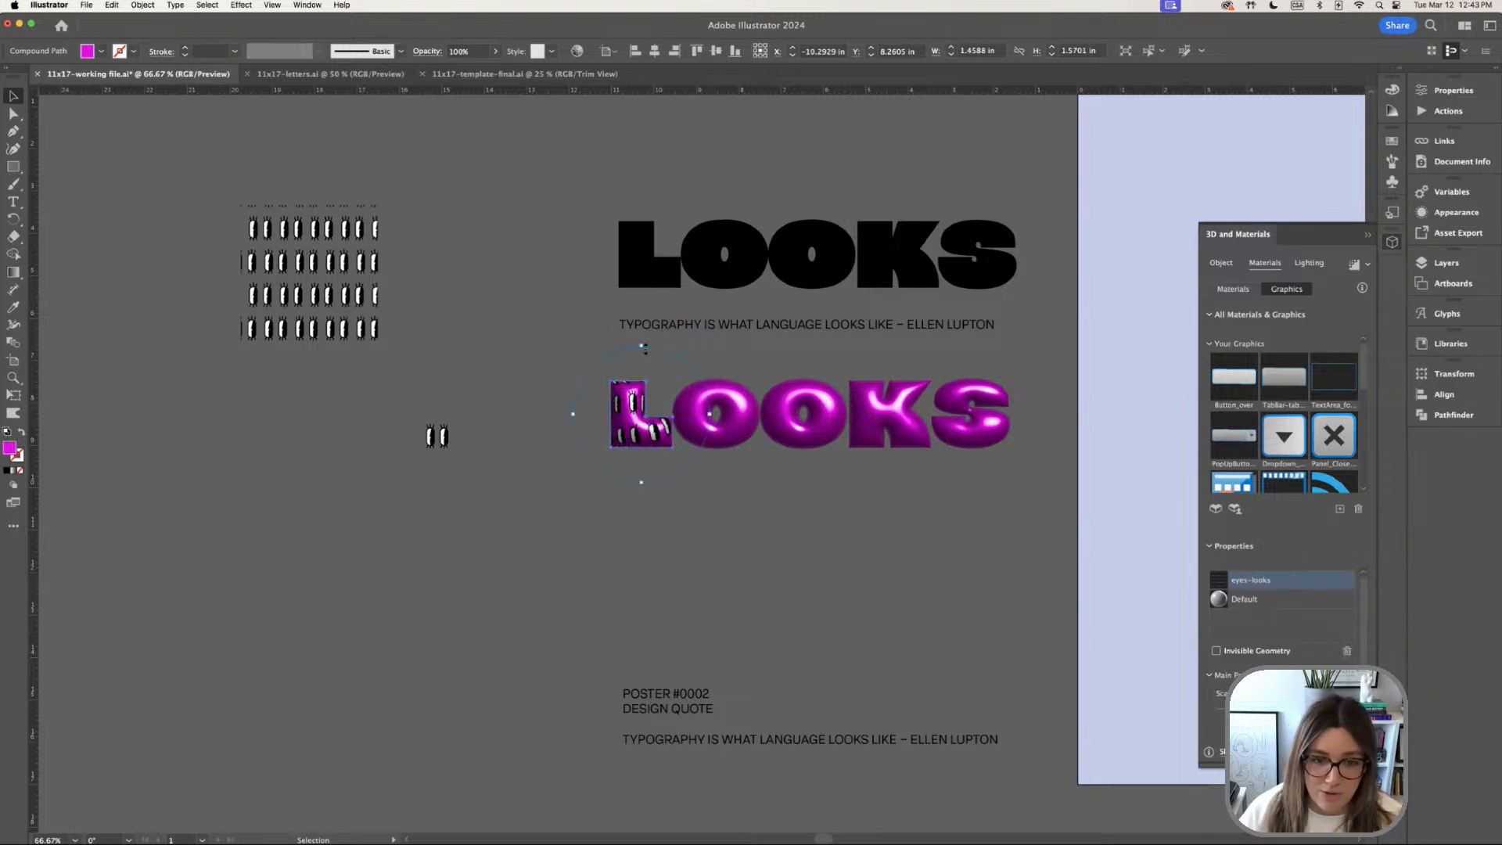
{"action": "mouse_move", "coordinate": [645, 349]}
{"action": "left_mouse_down"}
{"action": "mouse_move", "coordinate": [641, 289]}
{"action": "mouse_move", "coordinate": [639, 376]}
{"action": "mouse_move", "coordinate": [638, 360]}
{"action": "left_mouse_up"}
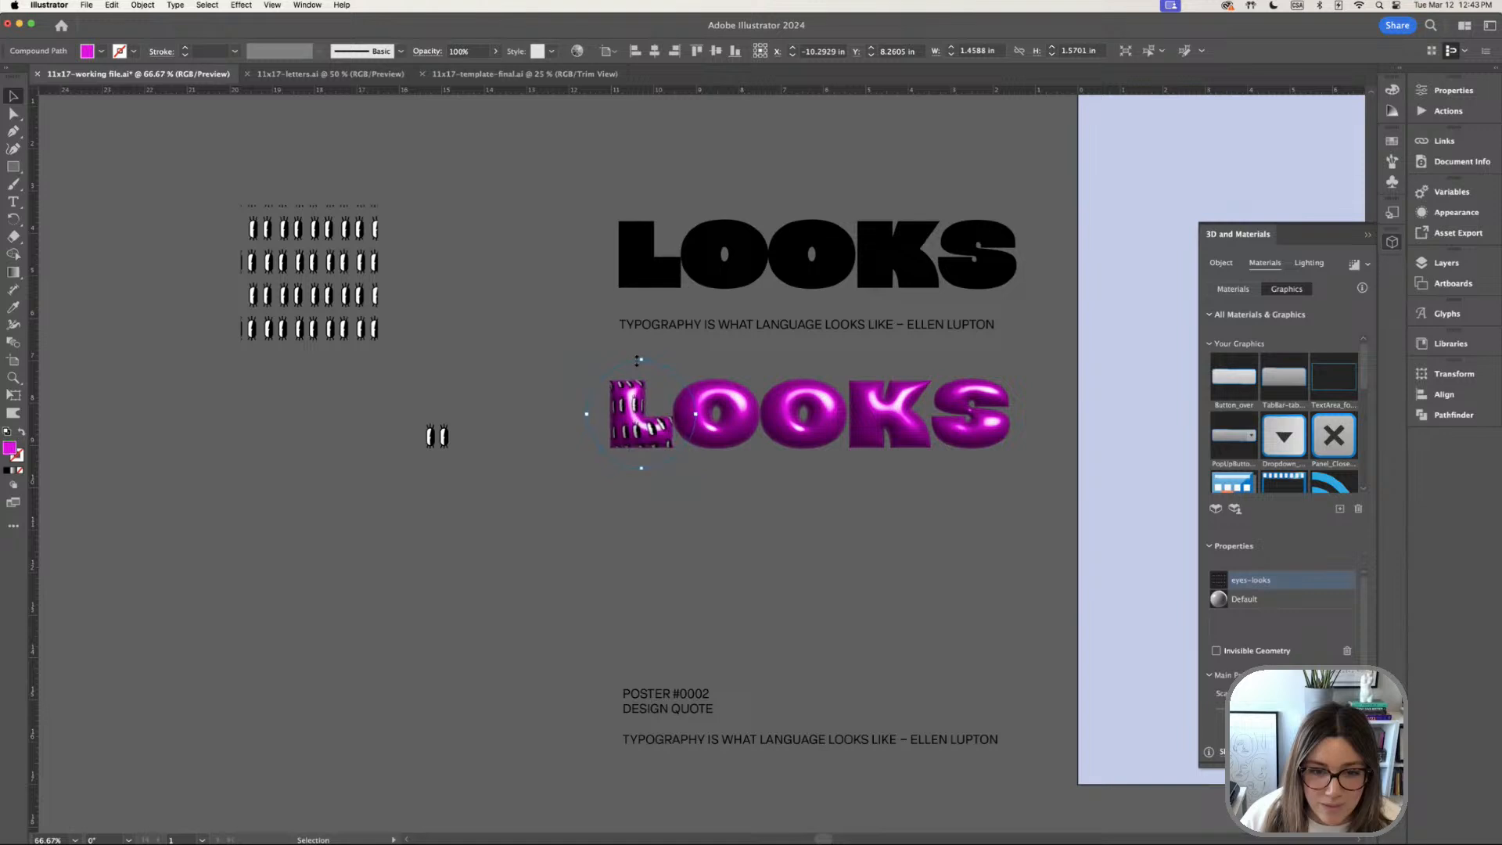
Apply the eyes-looks graphic to the first inflated O and delete the duplicate copy from its material list
{"action": "left_click", "coordinate": [736, 436]}
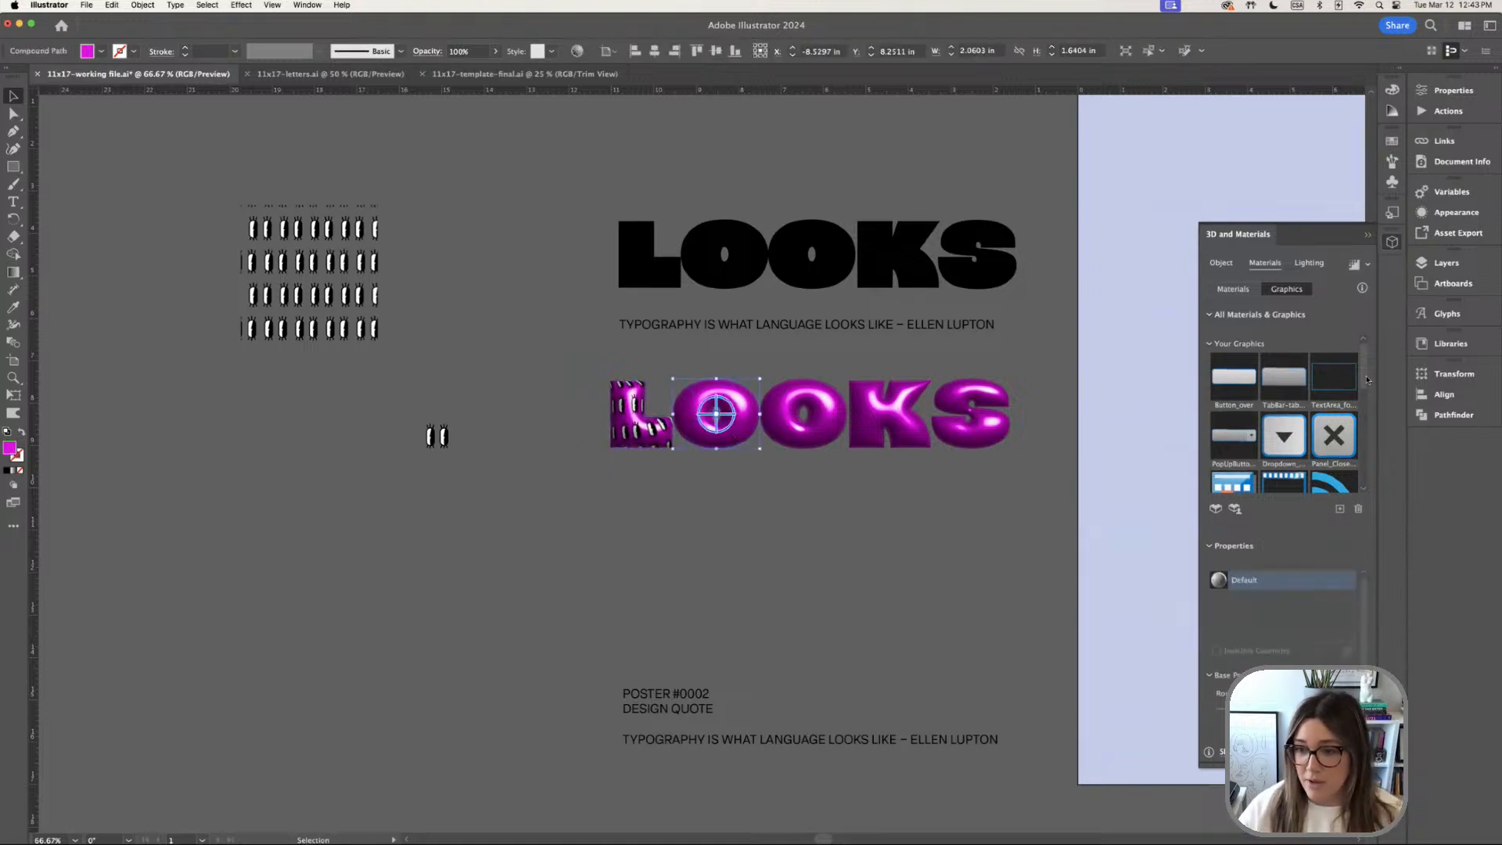
{"action": "scroll", "coordinate": [1368, 380], "scroll_direction": "down", "scroll_amount": 5}
{"action": "left_click", "coordinate": [1340, 473]}
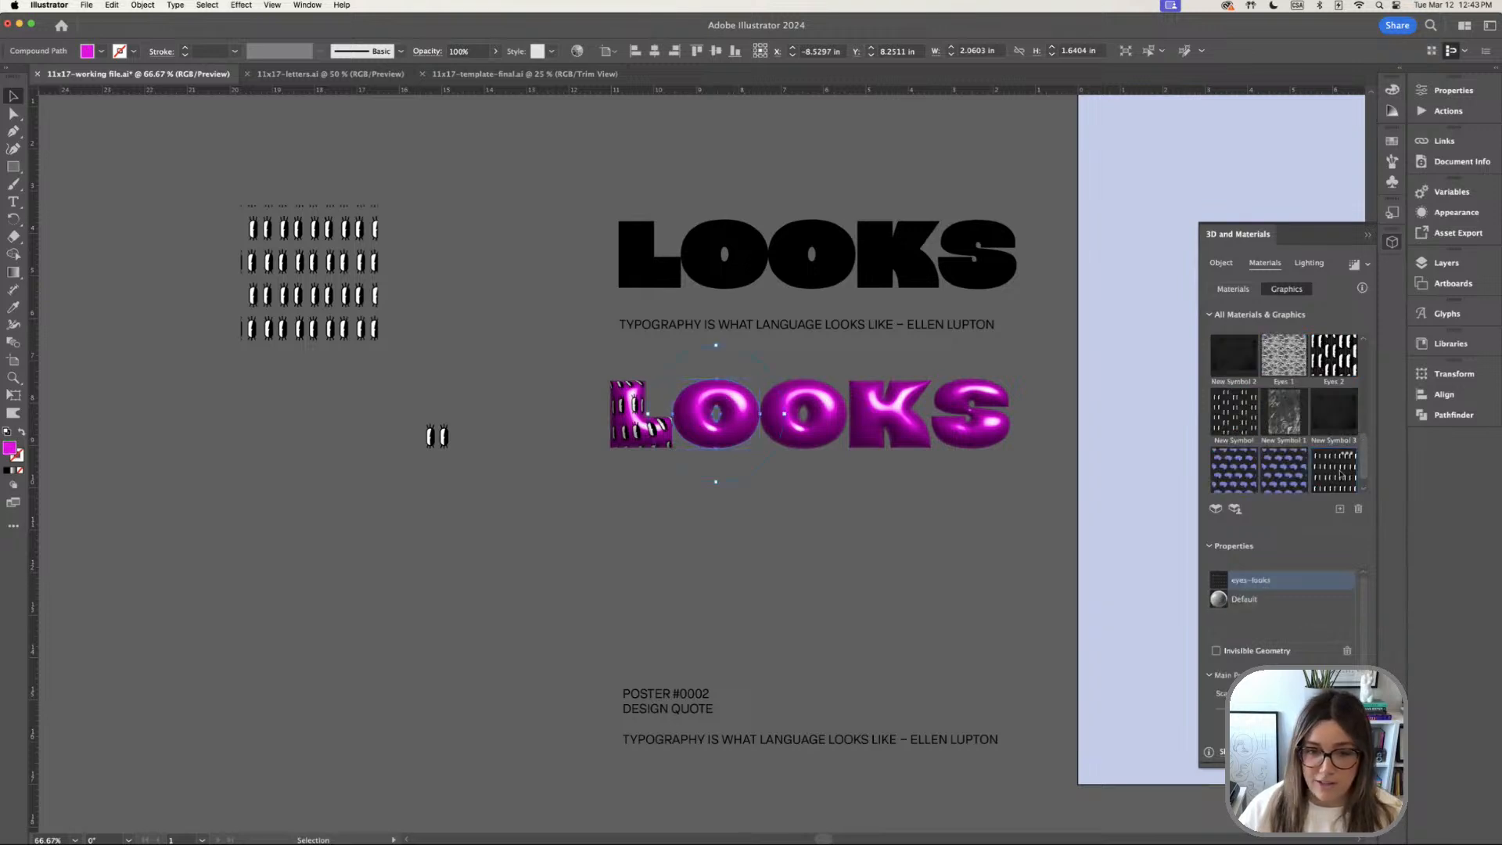
{"action": "left_click", "coordinate": [779, 472]}
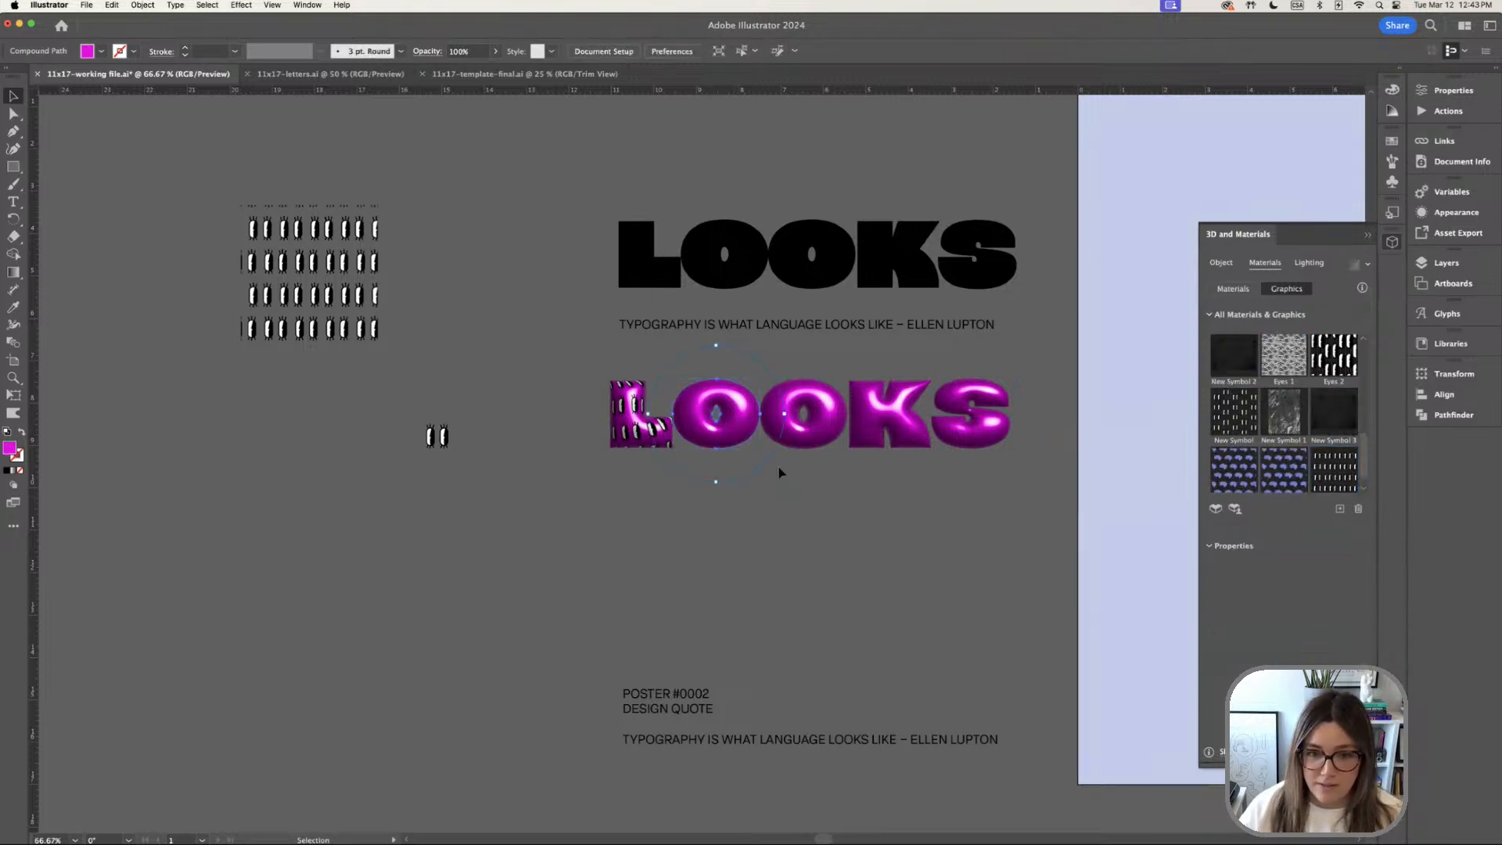
{"action": "left_click", "coordinate": [1333, 472]}
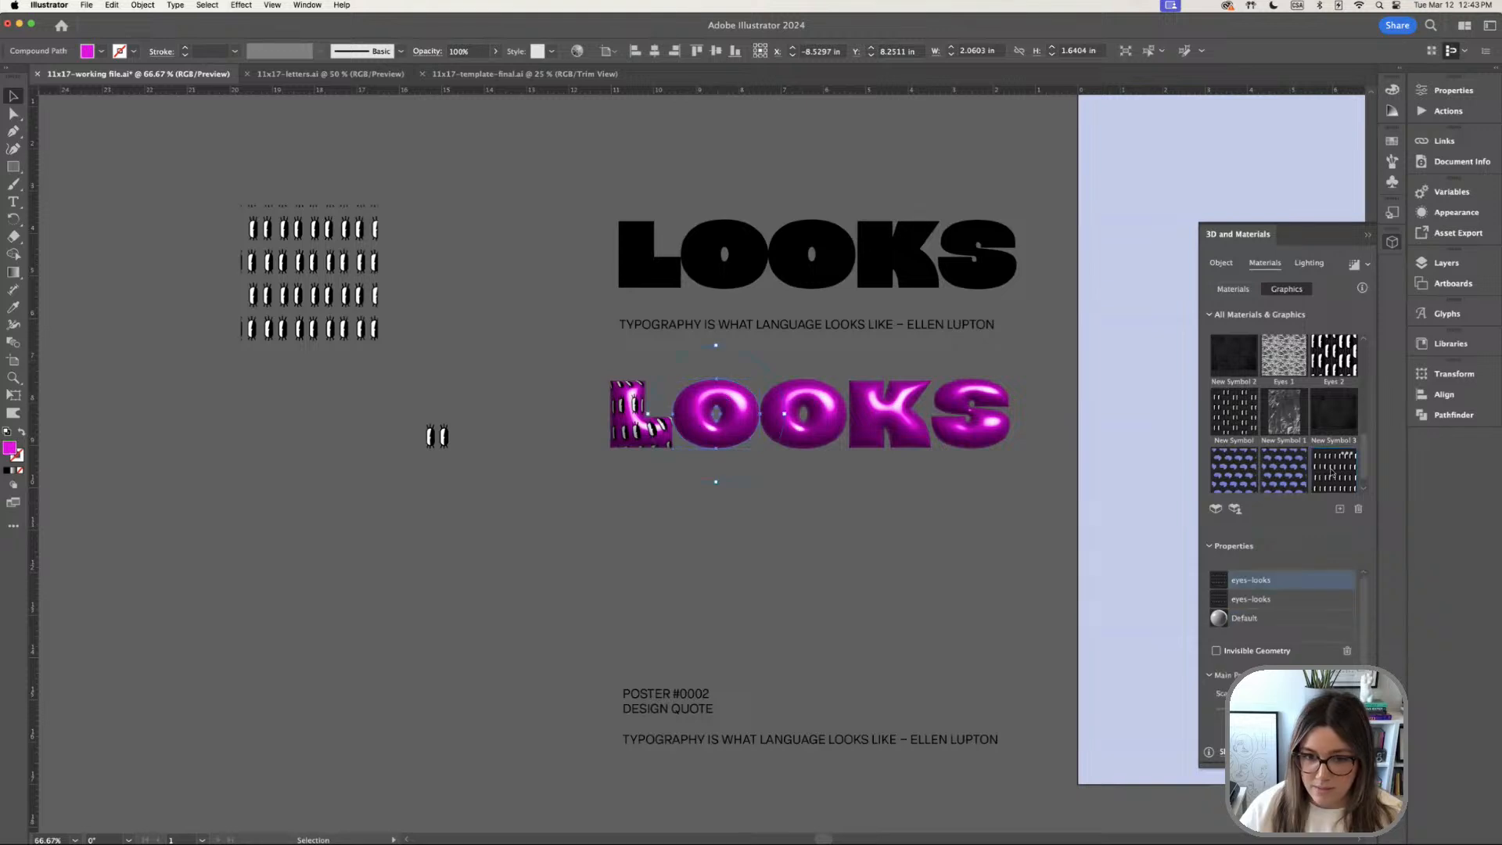
{"action": "left_click", "coordinate": [1299, 599]}
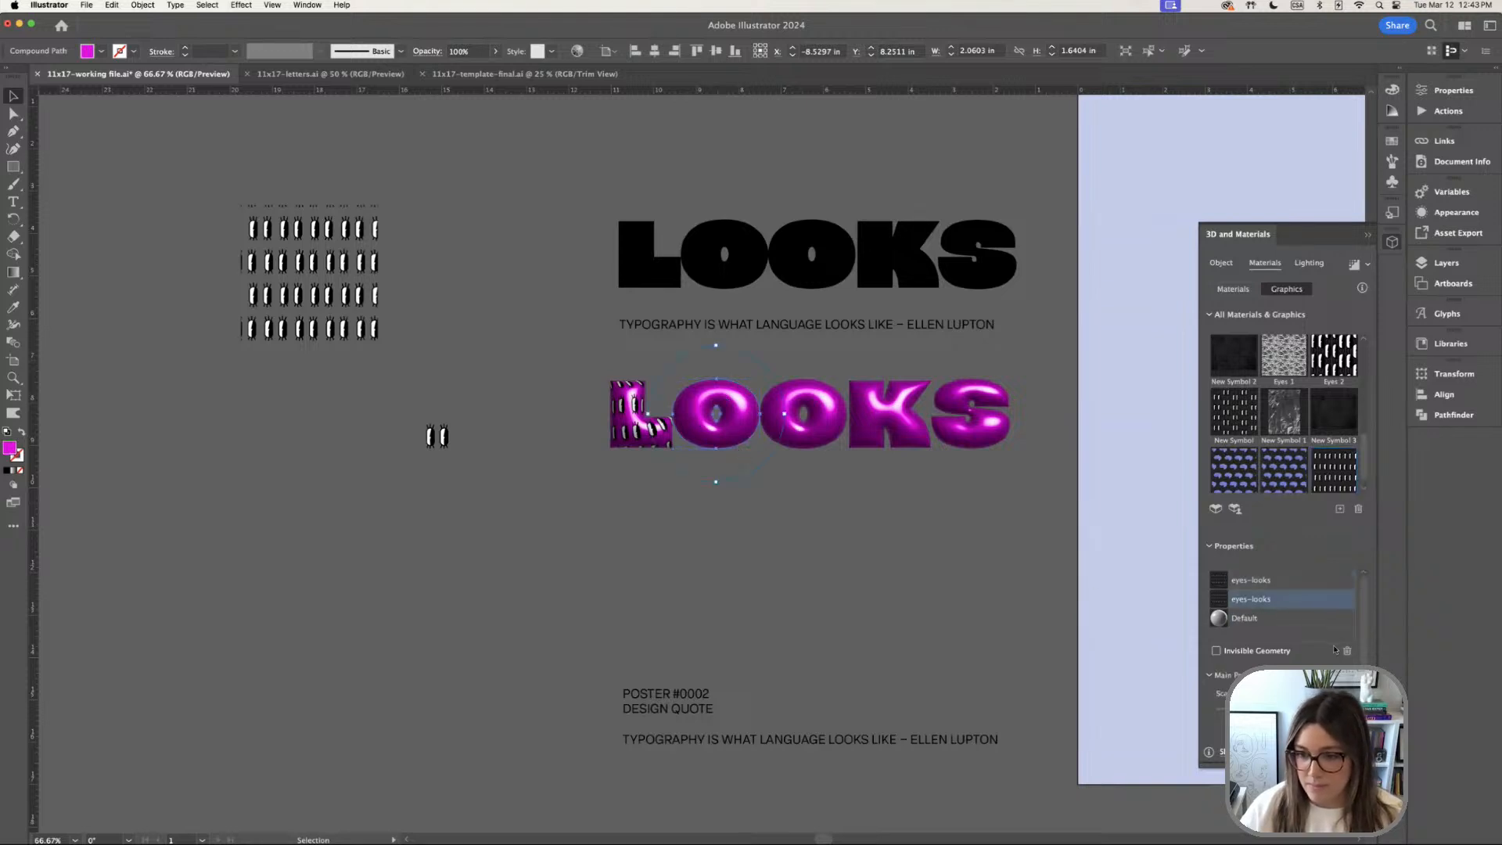
{"action": "left_click", "coordinate": [1346, 651]}
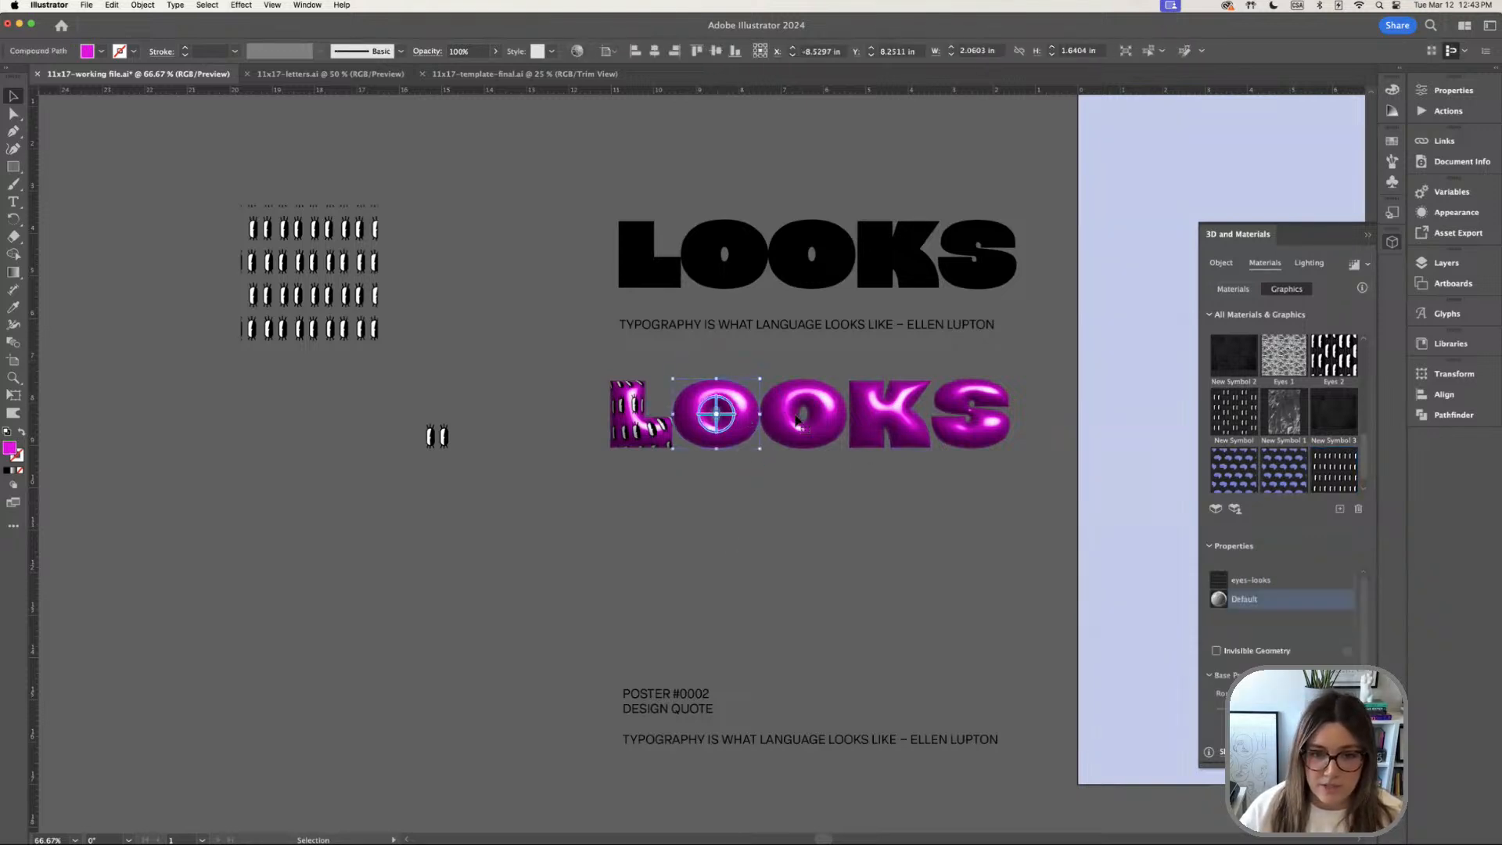
Apply the eyes-looks graphic to the inflated K and S
{"action": "left_click", "coordinate": [874, 413]}
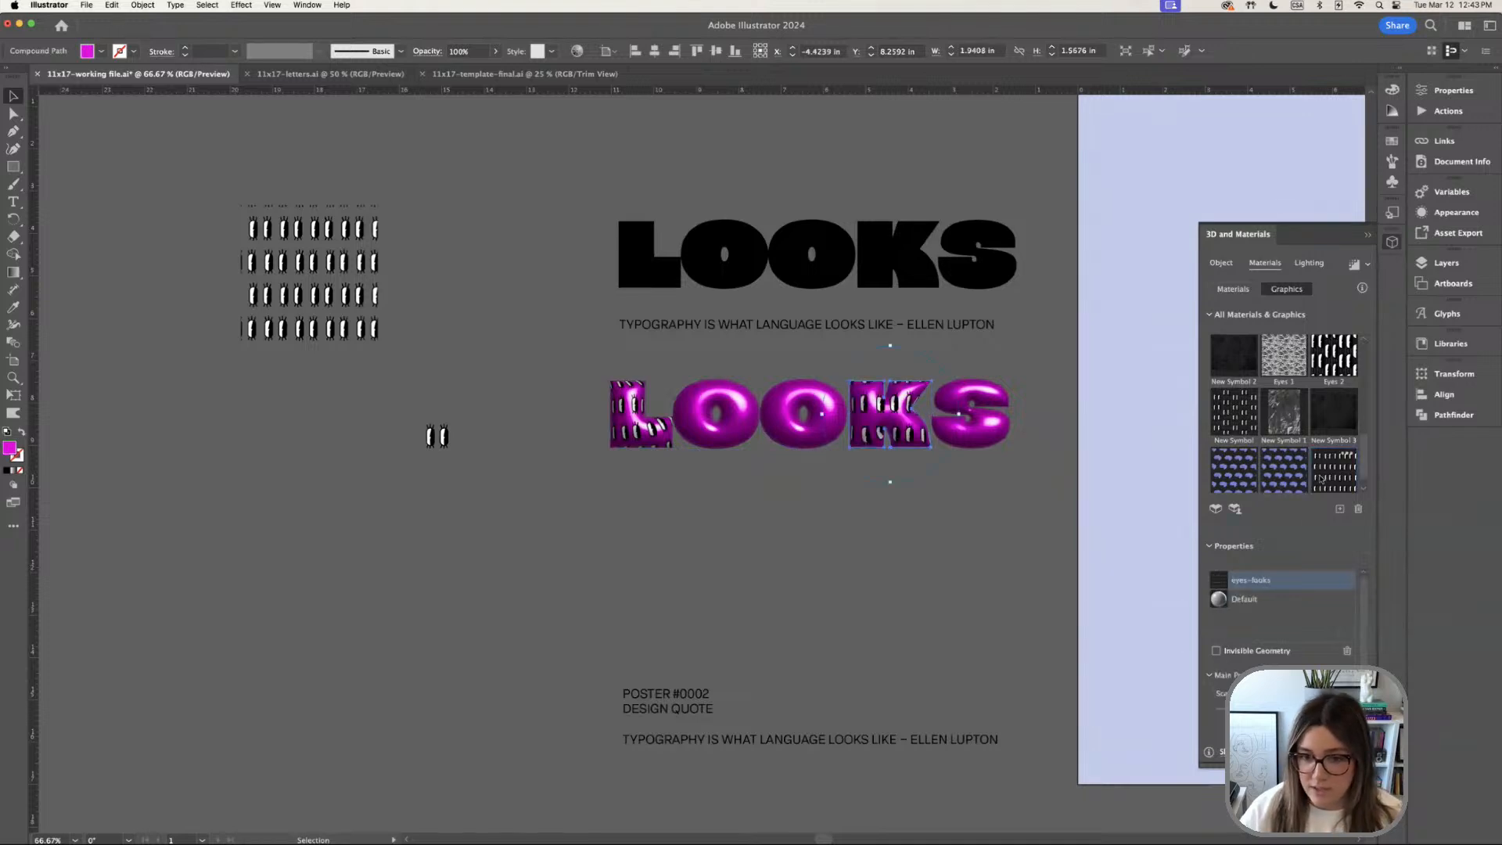
{"action": "left_click", "coordinate": [970, 413]}
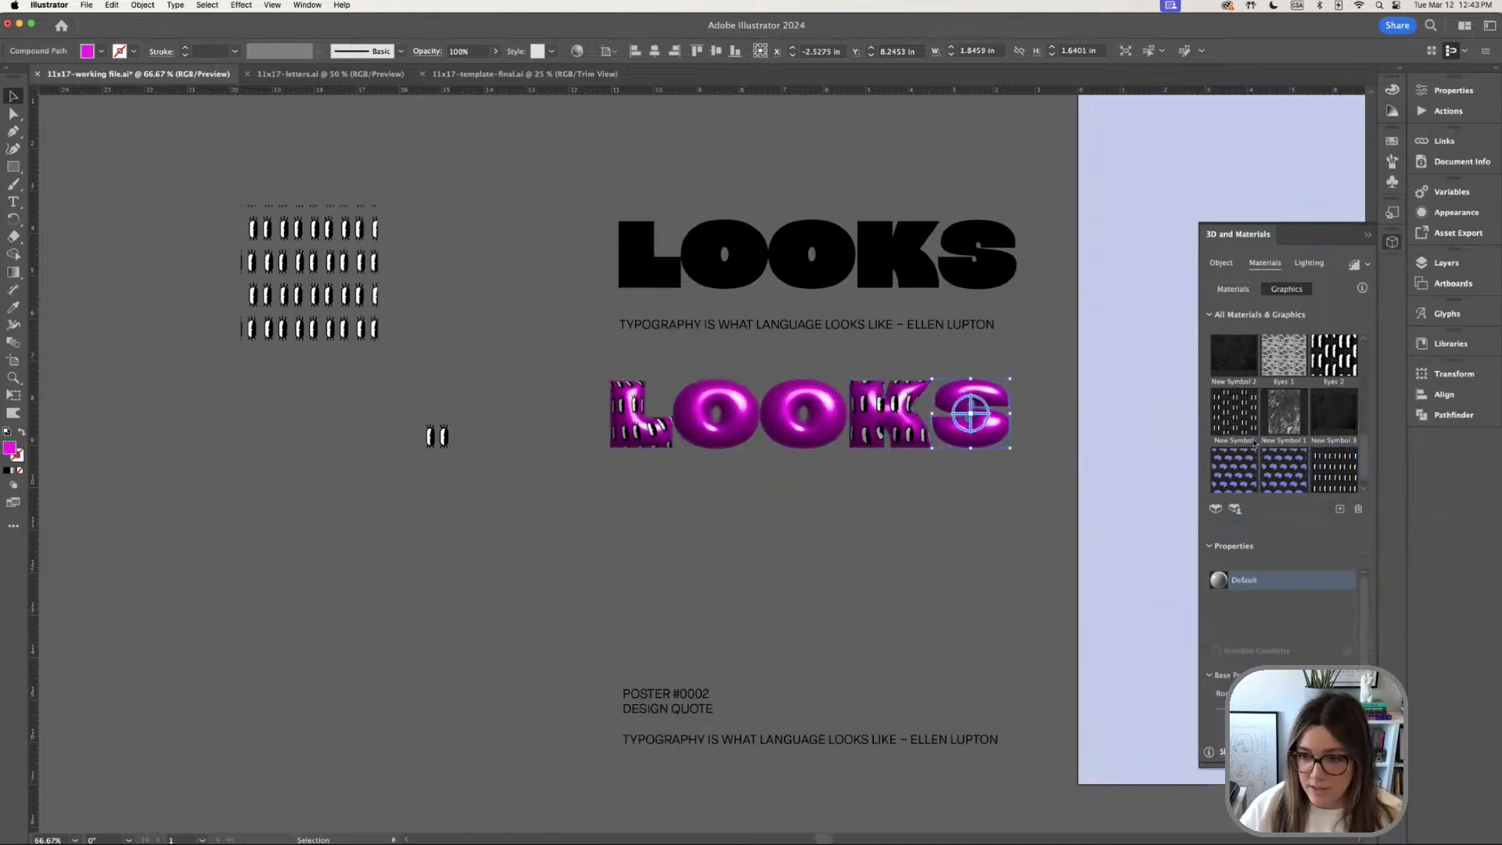
{"action": "left_click", "coordinate": [1328, 474]}
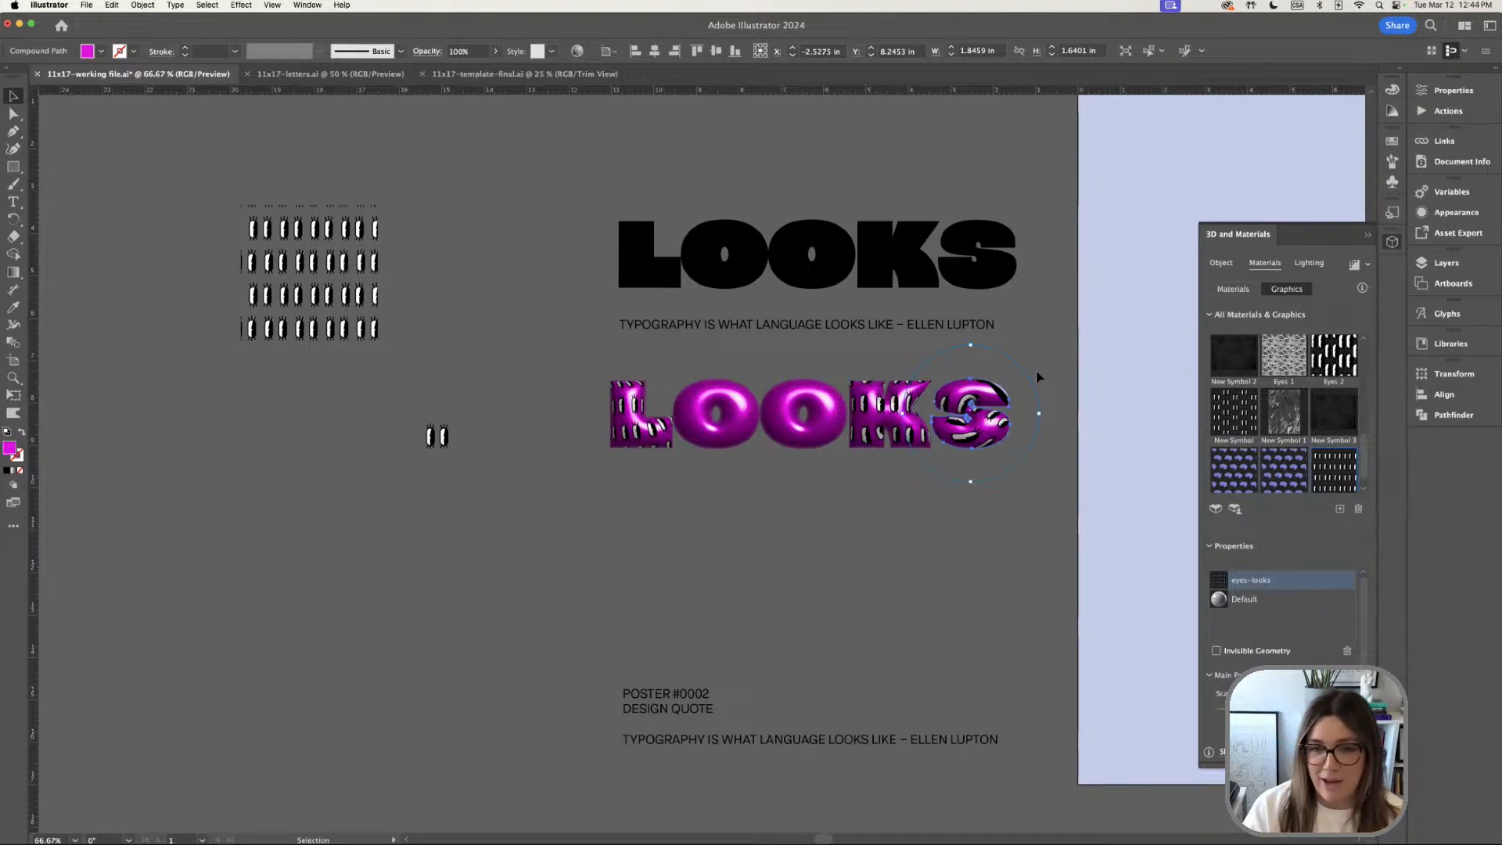
Scale the eyes-looks graphic down on the S and deselect the letter
{"action": "left_click_drag", "start_coordinate": [971, 348], "coordinate": [971, 369]}
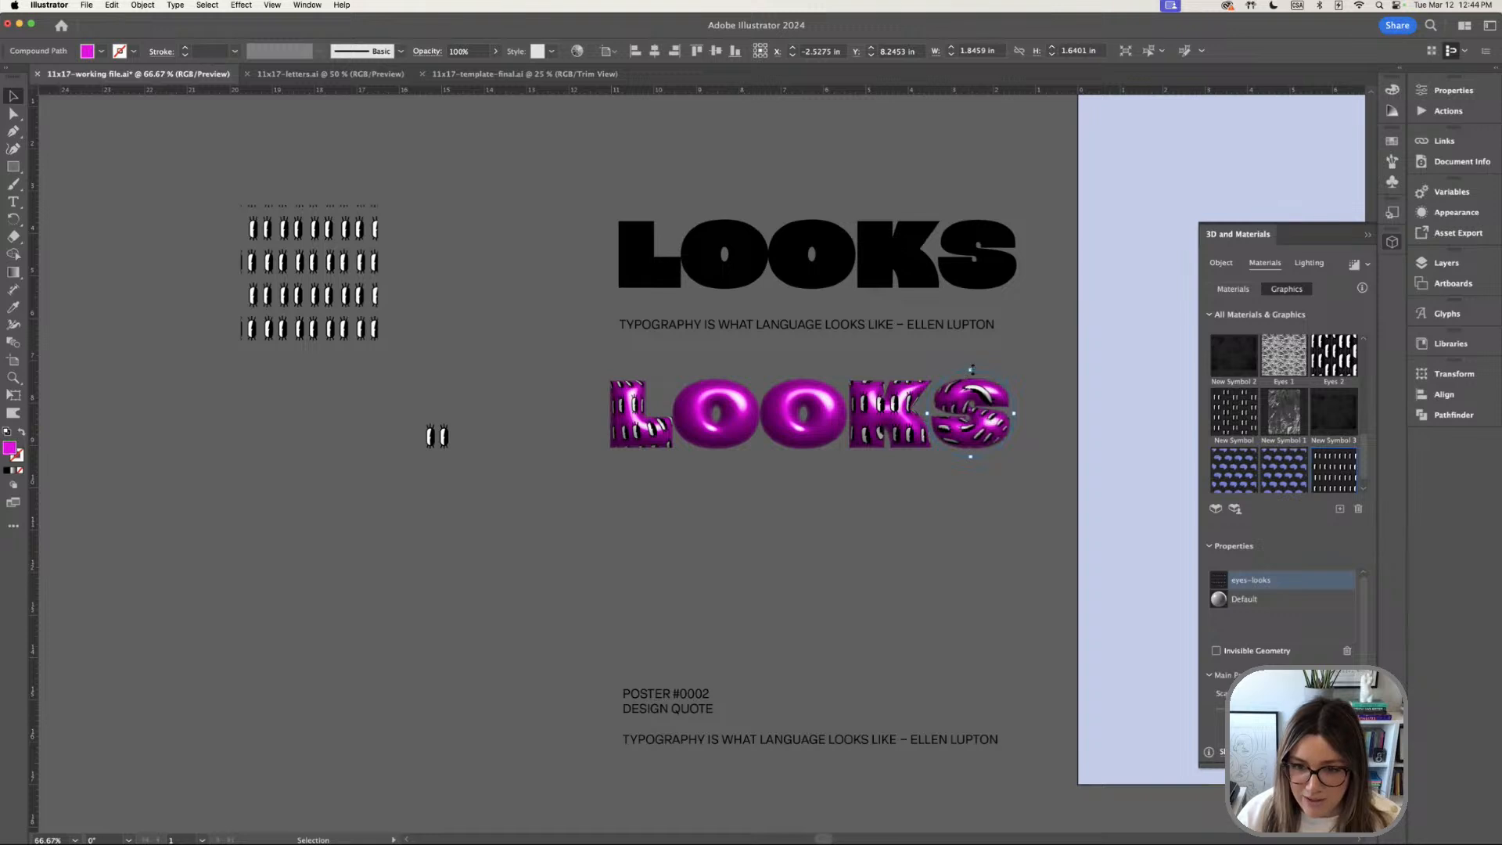
{"action": "key", "text": "super+equal"}
{"action": "key", "text": "super+equal"}
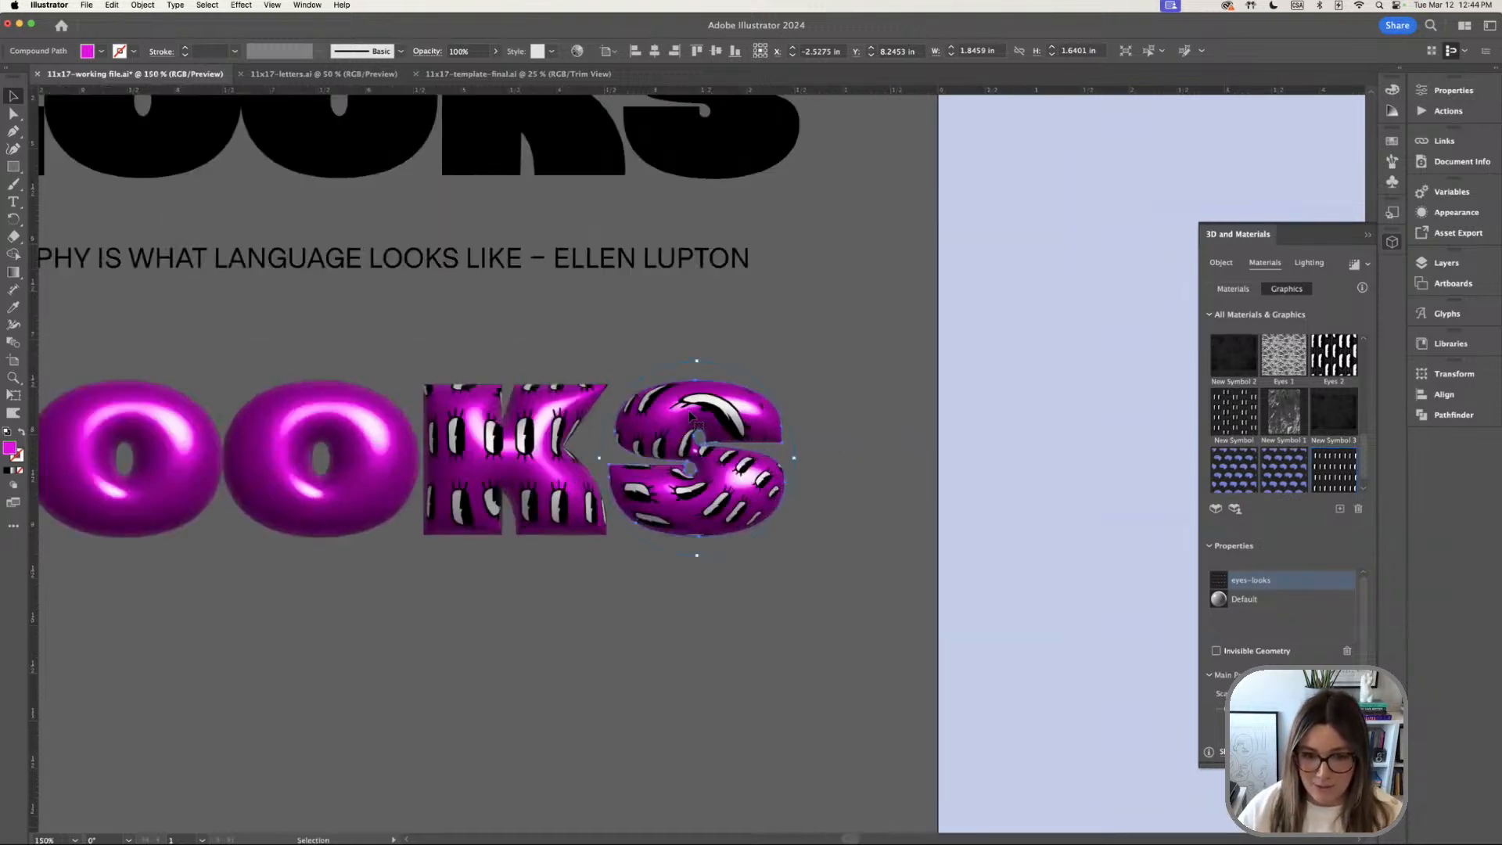
{"action": "left_click", "coordinate": [852, 396]}
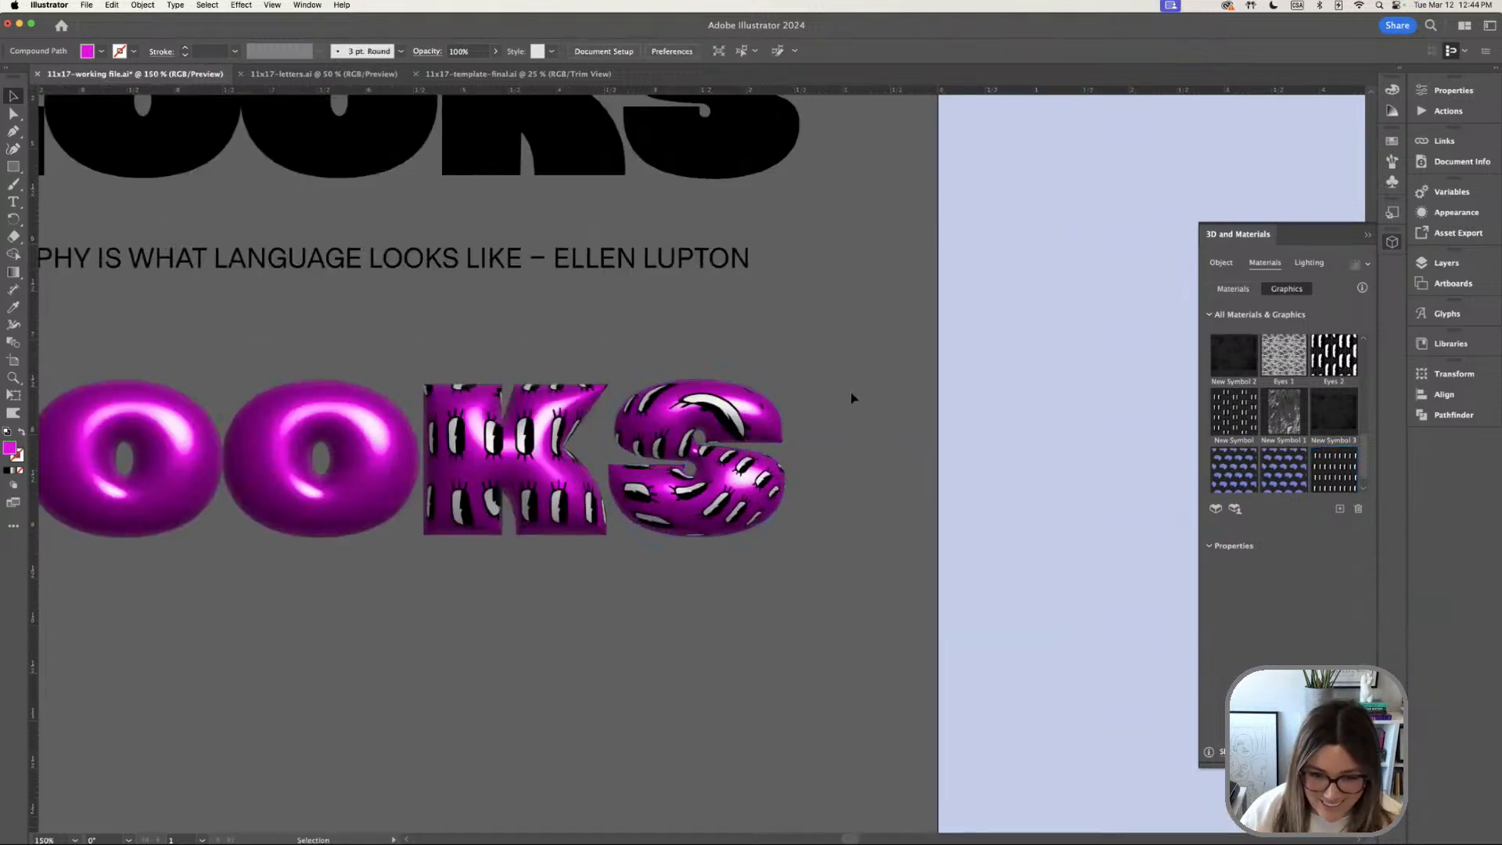
Apply the New Symbol 4, tilda pattern and New Symbol graphics one after another to the second inflated O
{"action": "scroll", "coordinate": [838, 426], "scroll_direction": "left", "scroll_amount": 2}
{"action": "scroll", "coordinate": [838, 426], "scroll_direction": "down", "scroll_amount": 2}
{"action": "scroll", "coordinate": [832, 423], "scroll_direction": "left", "scroll_amount": 3}
{"action": "scroll", "coordinate": [833, 423], "scroll_direction": "down", "scroll_amount": 2}
{"action": "left_click", "coordinate": [479, 423]}
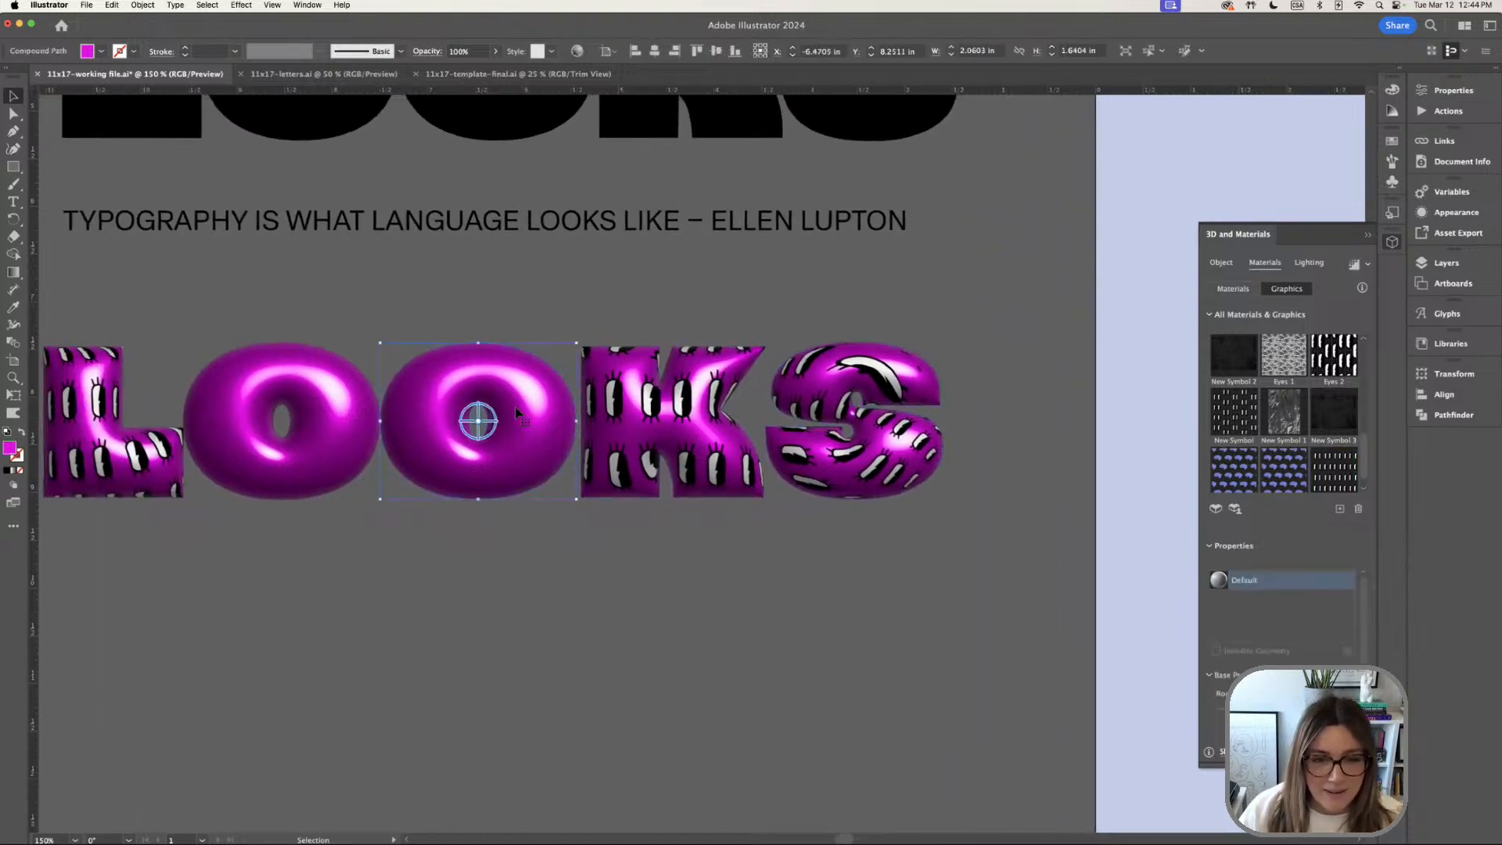
{"action": "left_click", "coordinate": [1284, 469]}
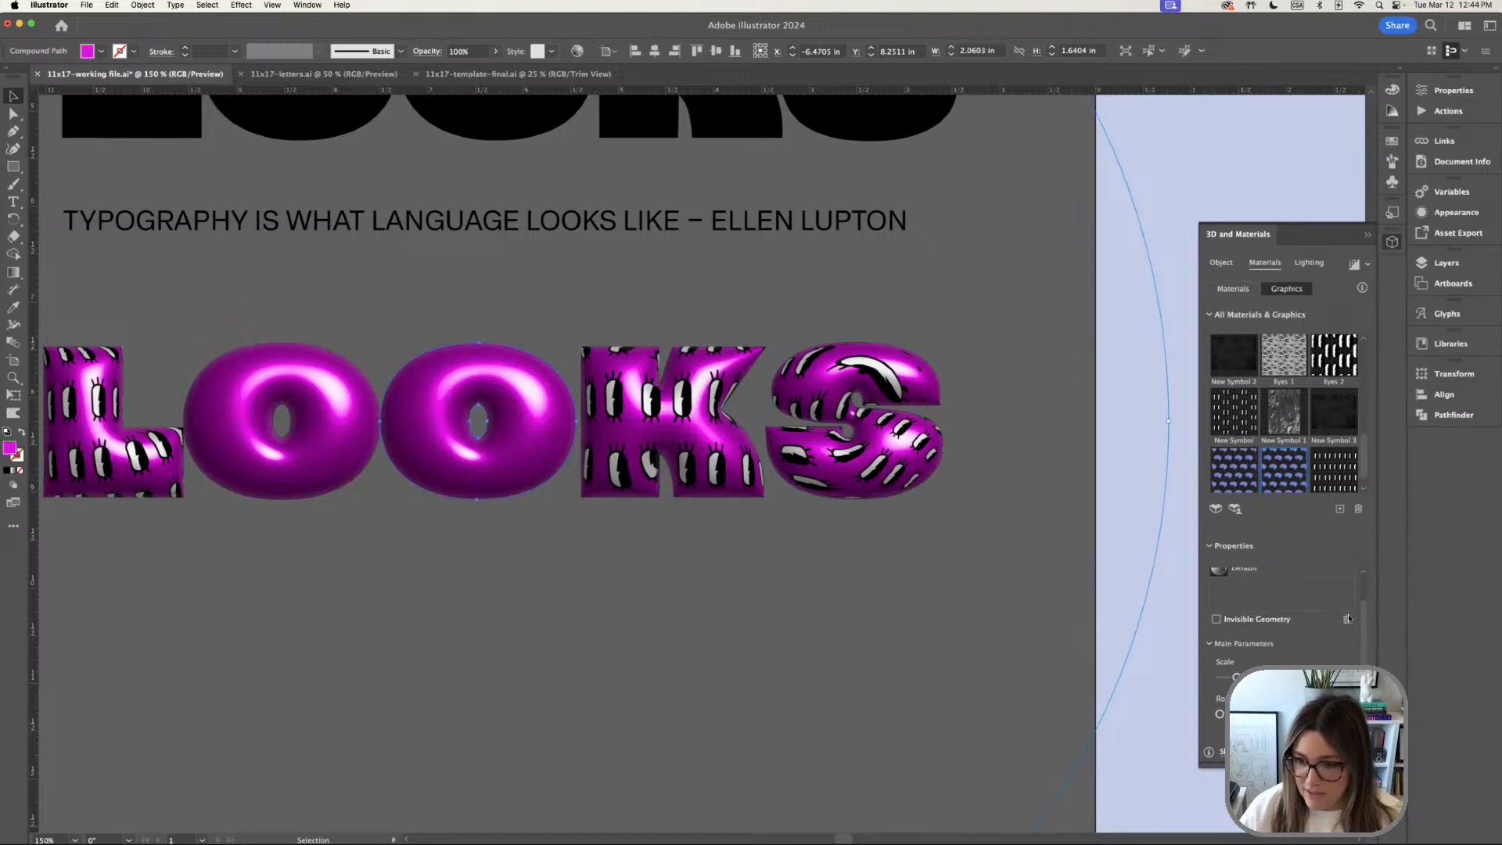
{"action": "left_click", "coordinate": [1234, 469]}
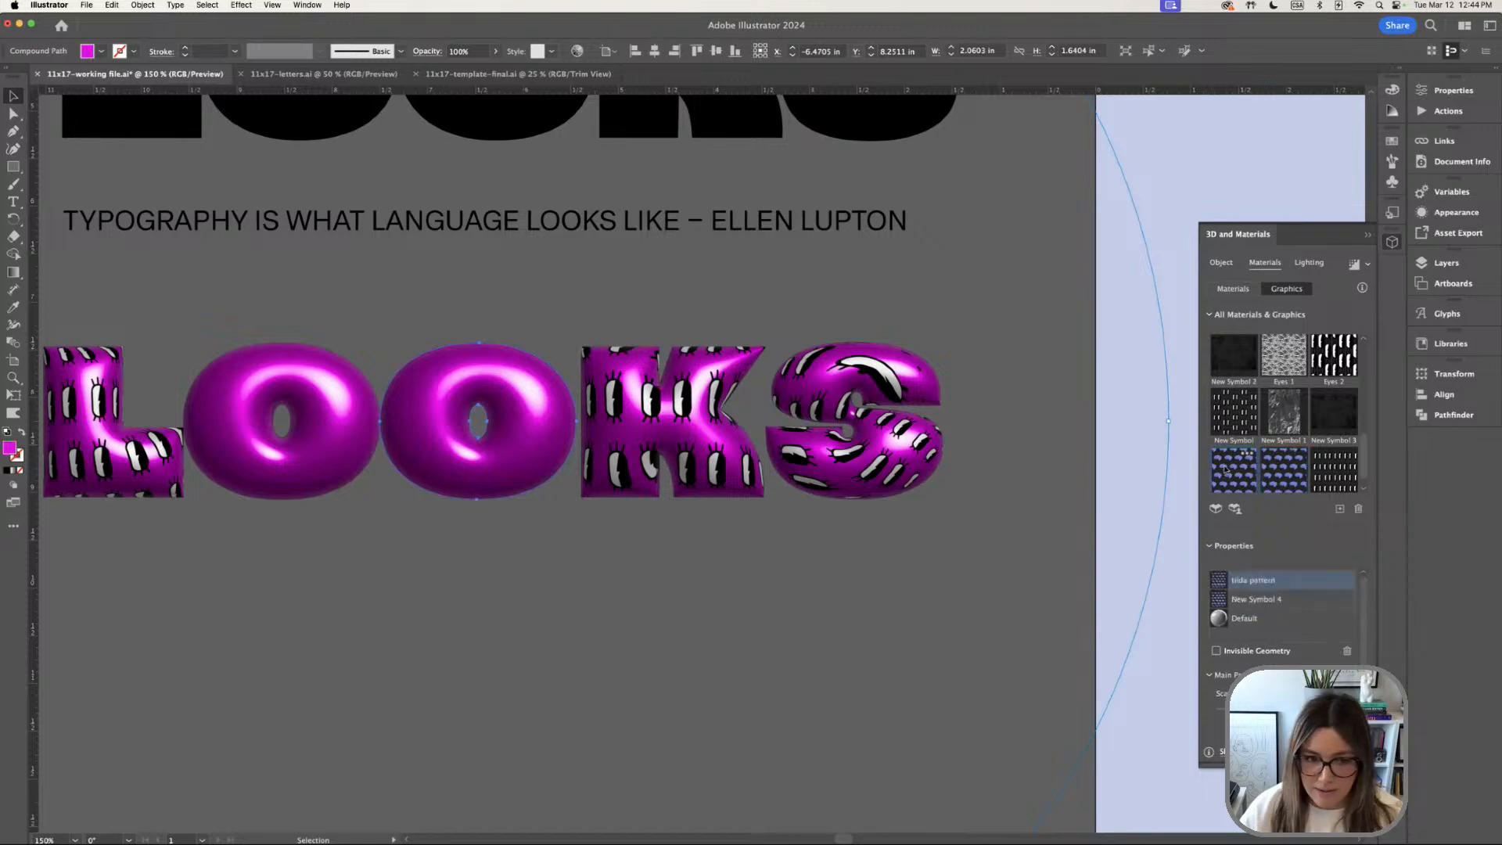
{"action": "left_click", "coordinate": [1240, 426]}
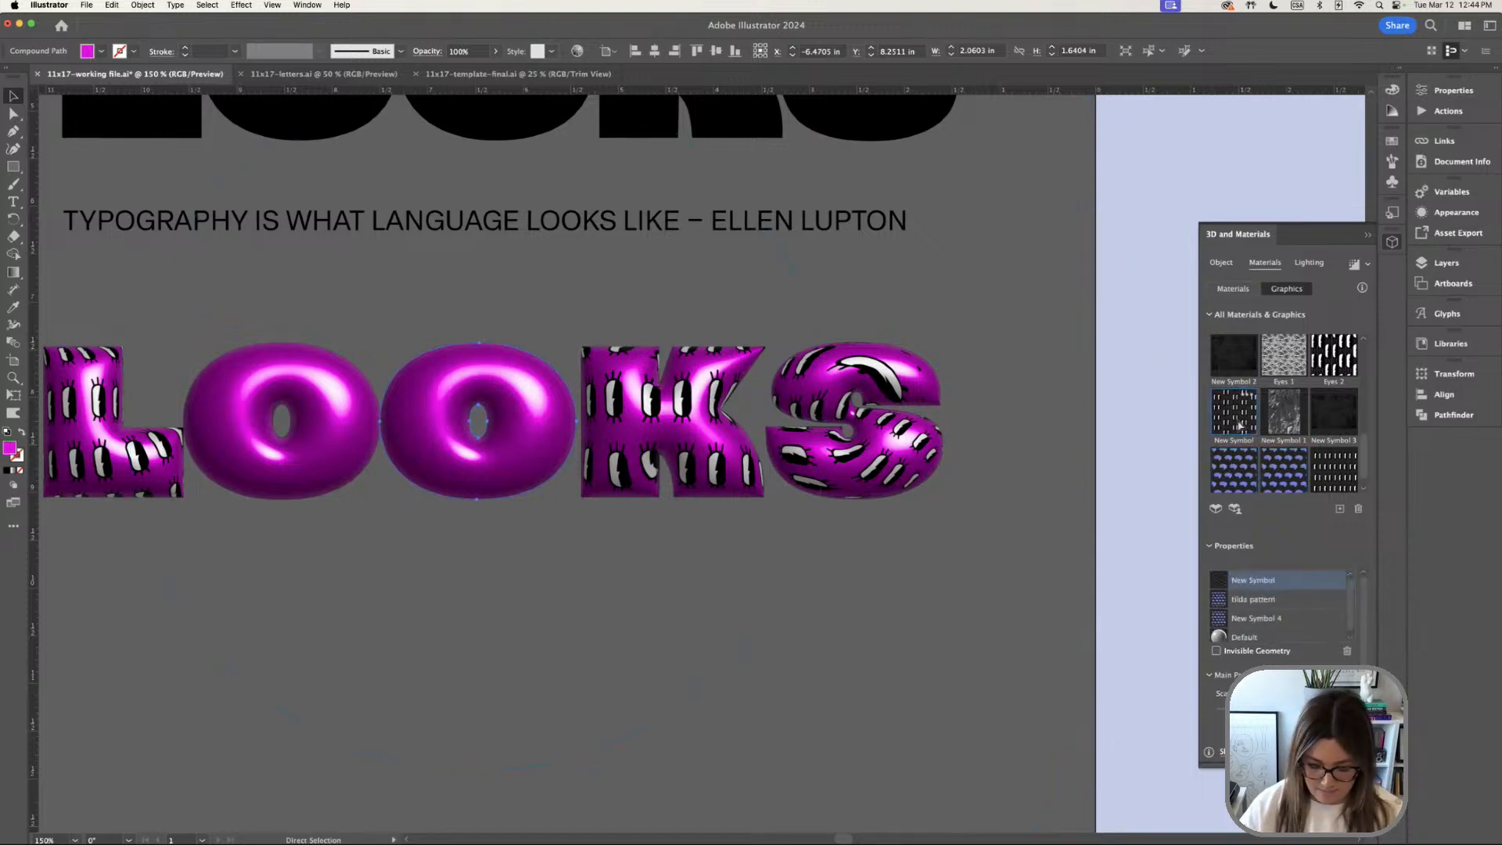
Scale the New Symbol graphic on the second O down to about half its size
{"action": "key", "text": "super+minus"}
{"action": "key", "text": "super+minus"}
{"action": "left_click_drag", "start_coordinate": [697, 304], "coordinate": [745, 411]}
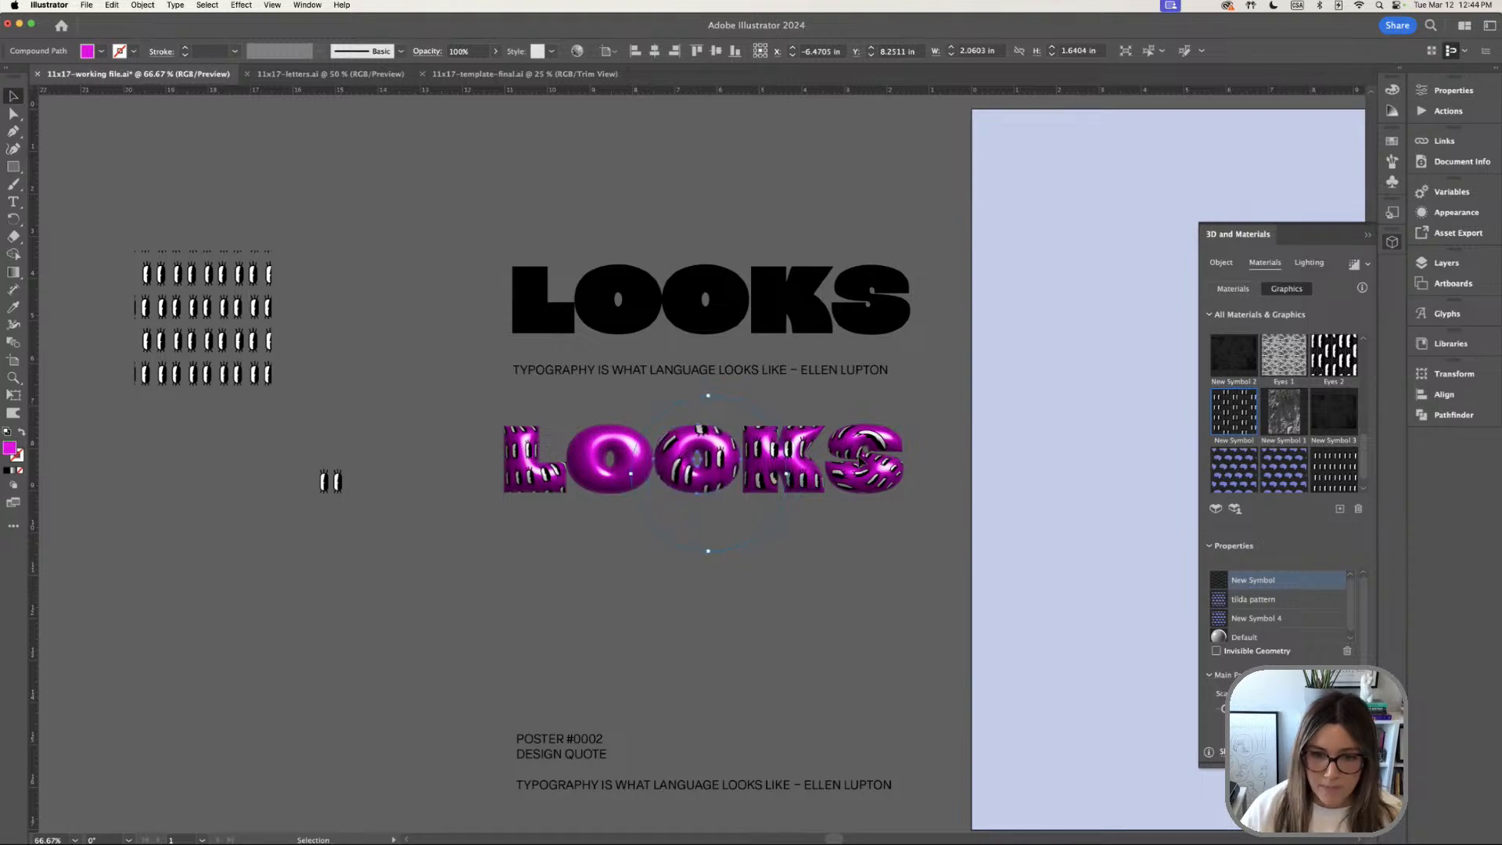
Try the New Symbol graphic on the first inflated O, scaled down to a smaller pattern
{"action": "left_click", "coordinate": [605, 487]}
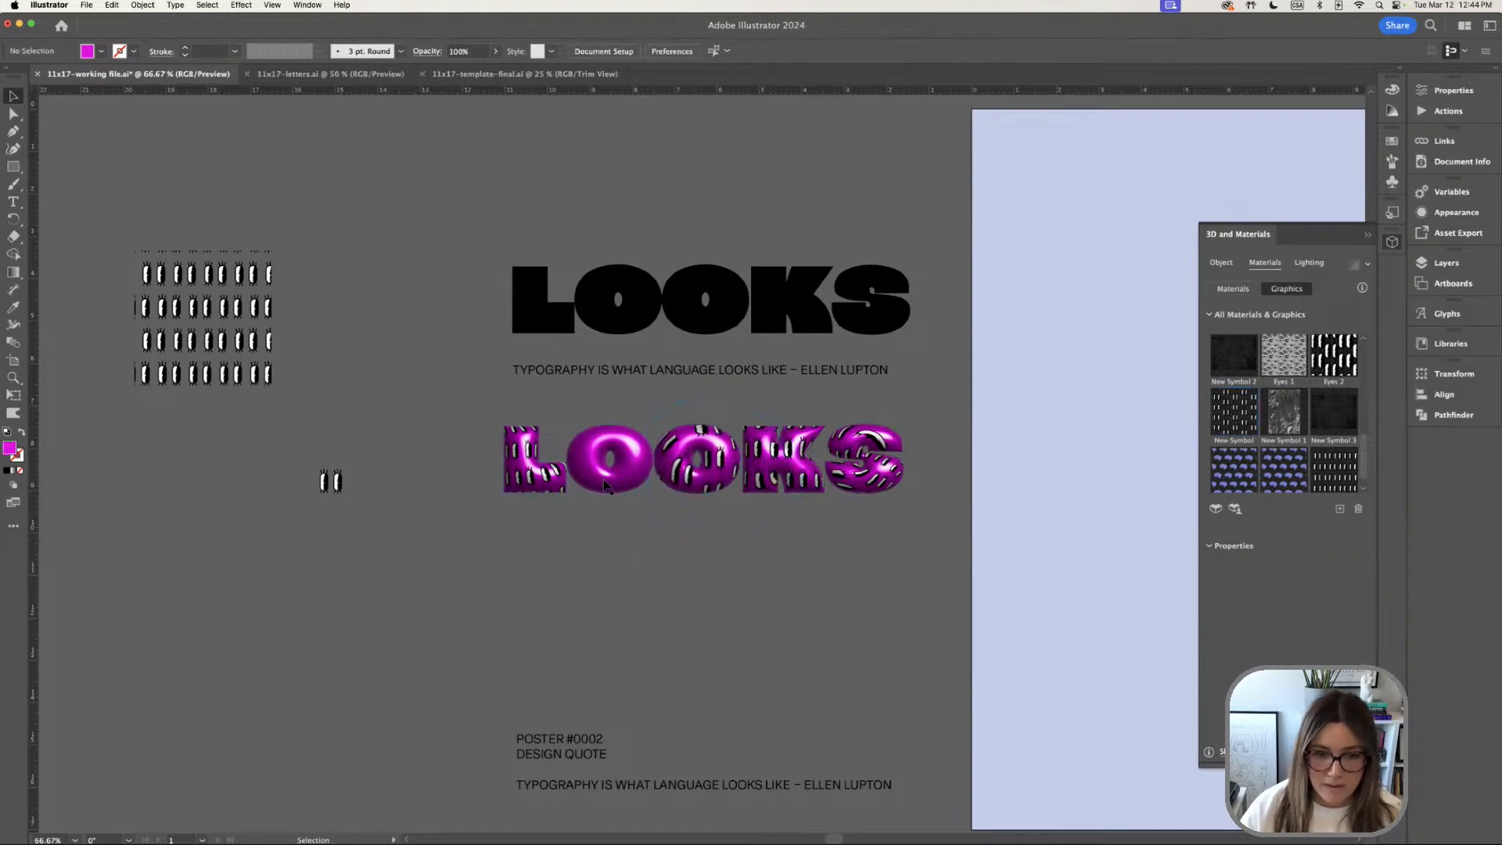
{"action": "left_click", "coordinate": [1235, 410]}
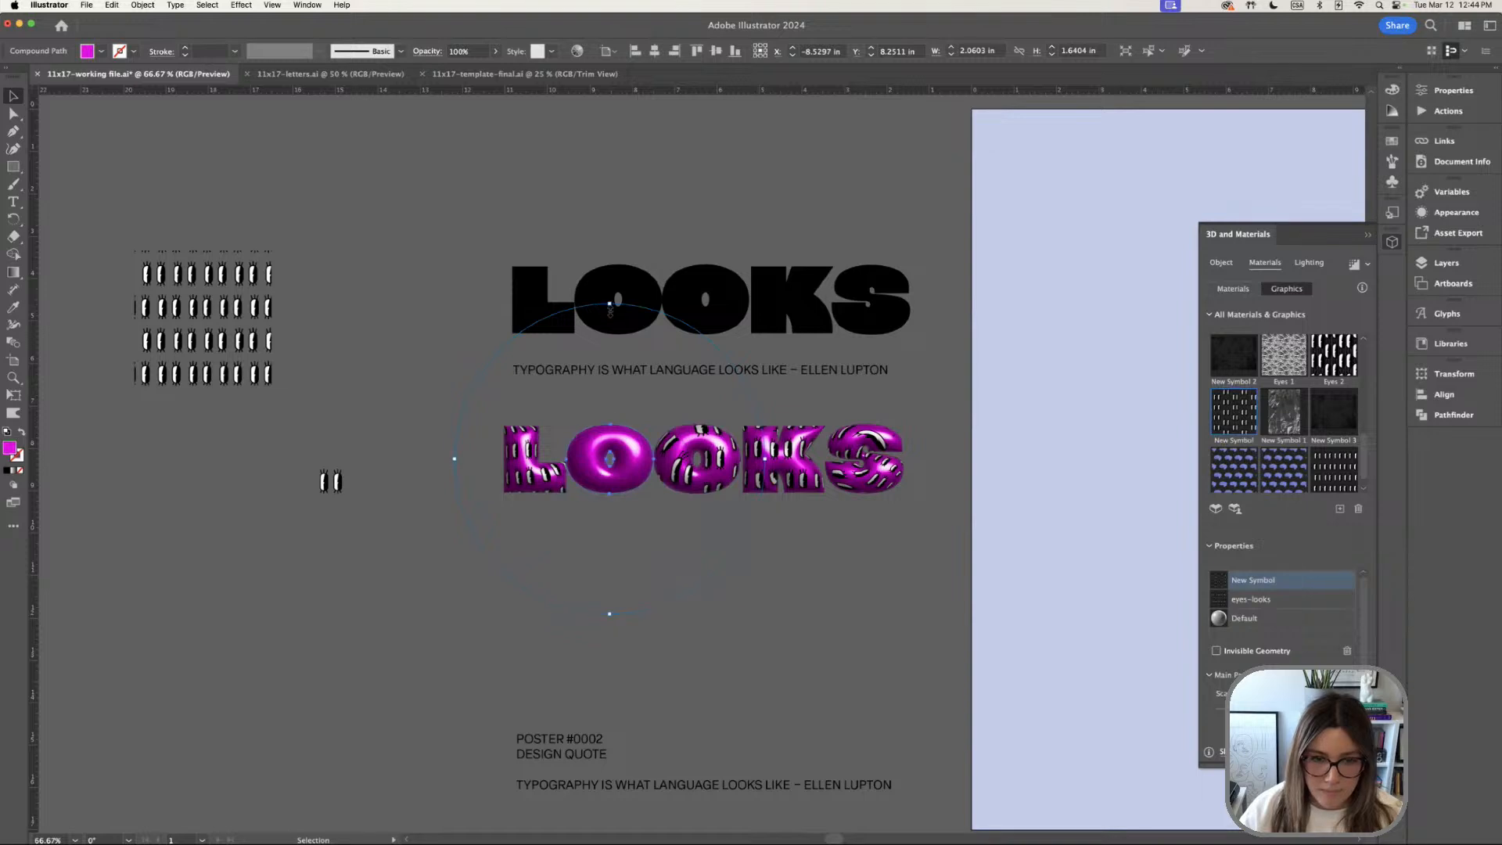
{"action": "left_click_drag", "start_coordinate": [610, 304], "coordinate": [609, 391]}
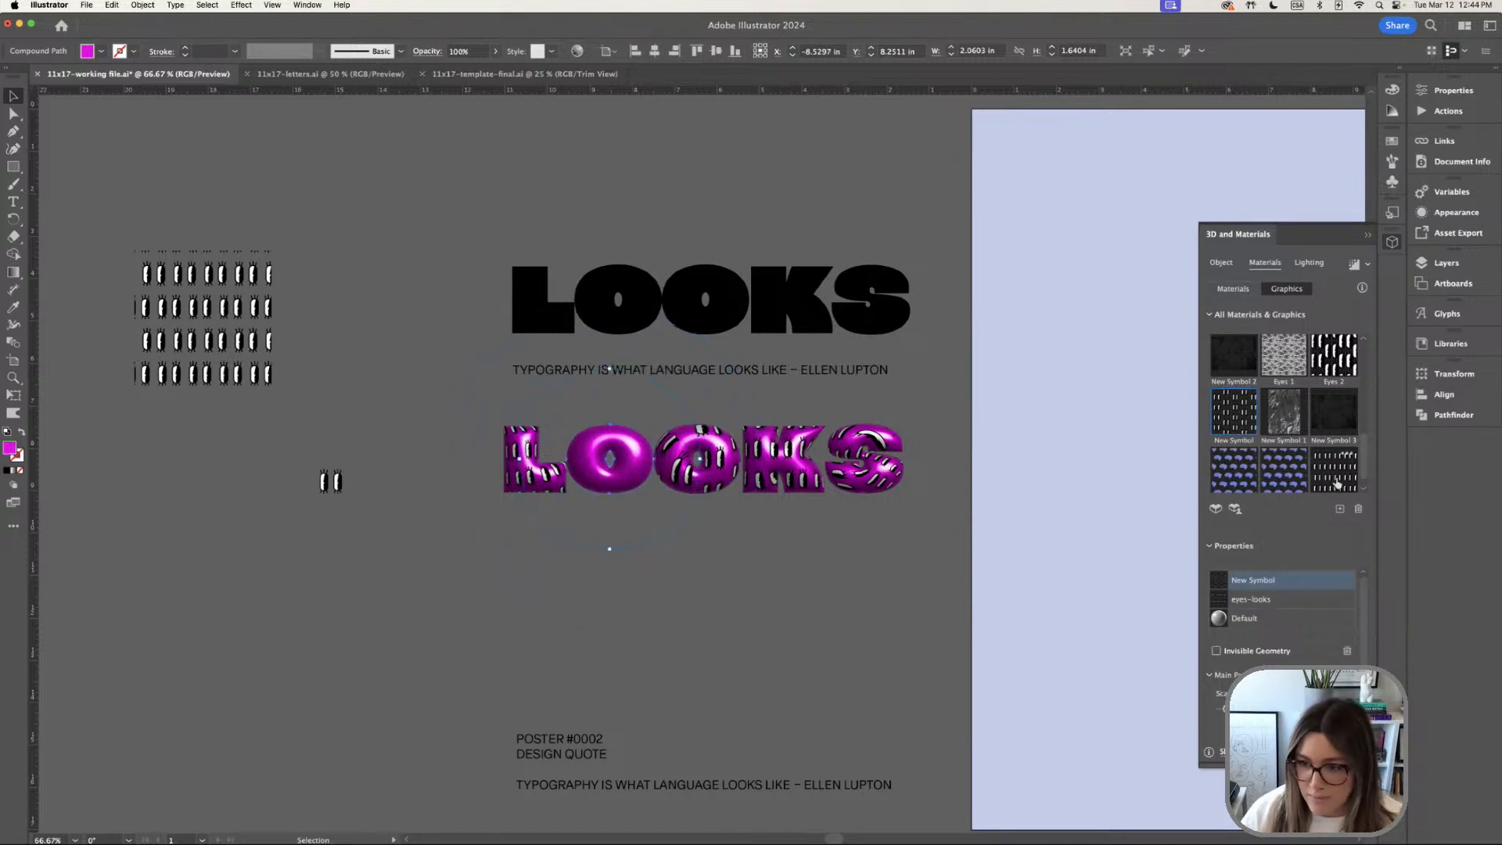
Add the eyes-looks and Eyes 2 graphics to the first O and nudge the Eyes 2 graphic slightly up and left
{"action": "left_click", "coordinate": [1344, 365]}
{"action": "left_click", "coordinate": [1345, 365]}
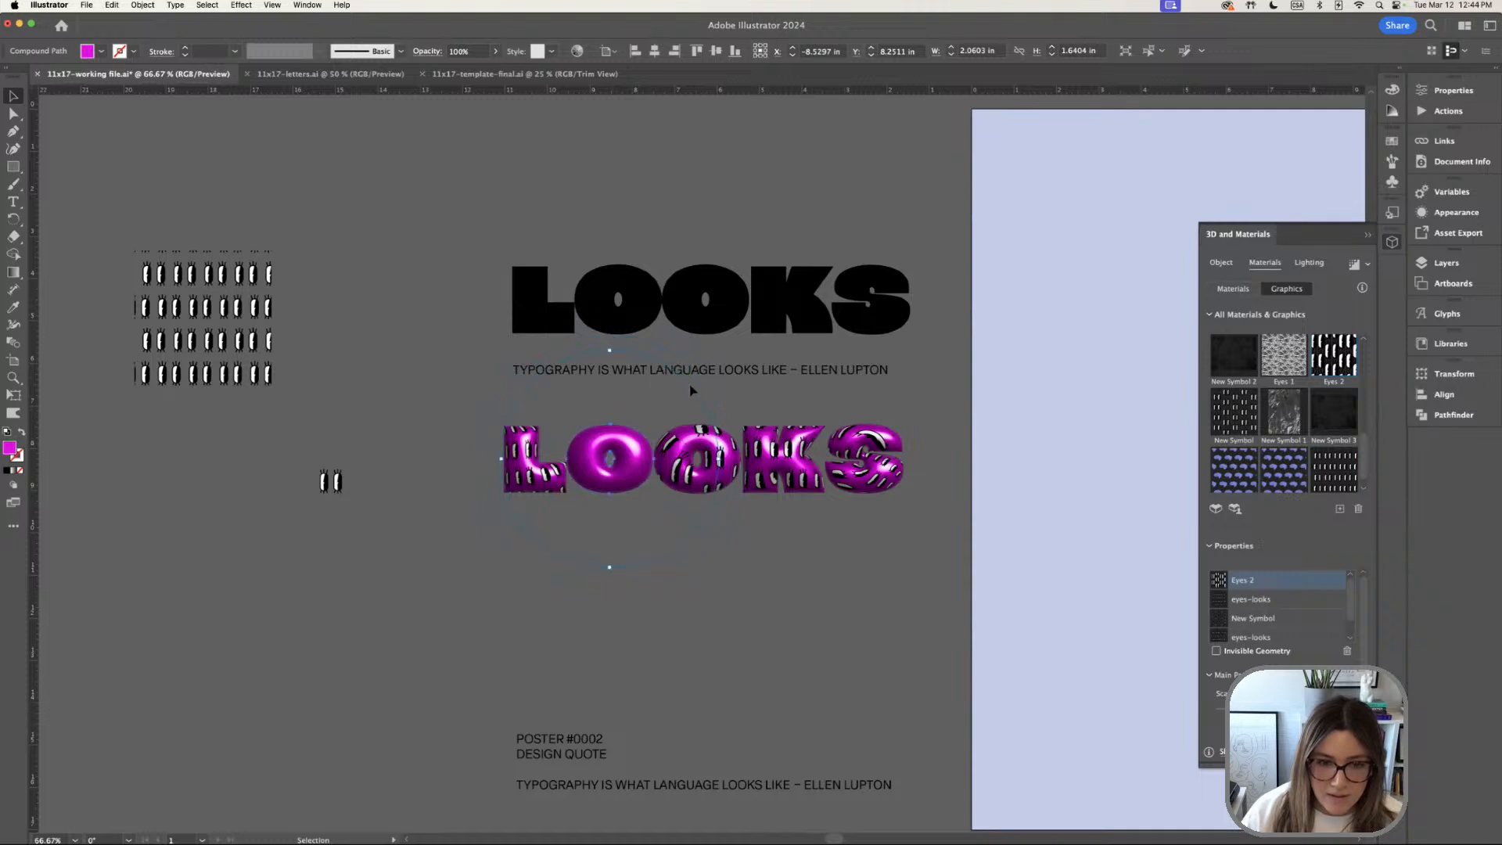
{"action": "left_click_drag", "start_coordinate": [690, 385], "coordinate": [687, 380]}
Delete the New Symbol graphic and the extra eyes-looks graphic from the first O's material list
{"action": "left_click_drag", "start_coordinate": [1351, 615], "coordinate": [1352, 628]}
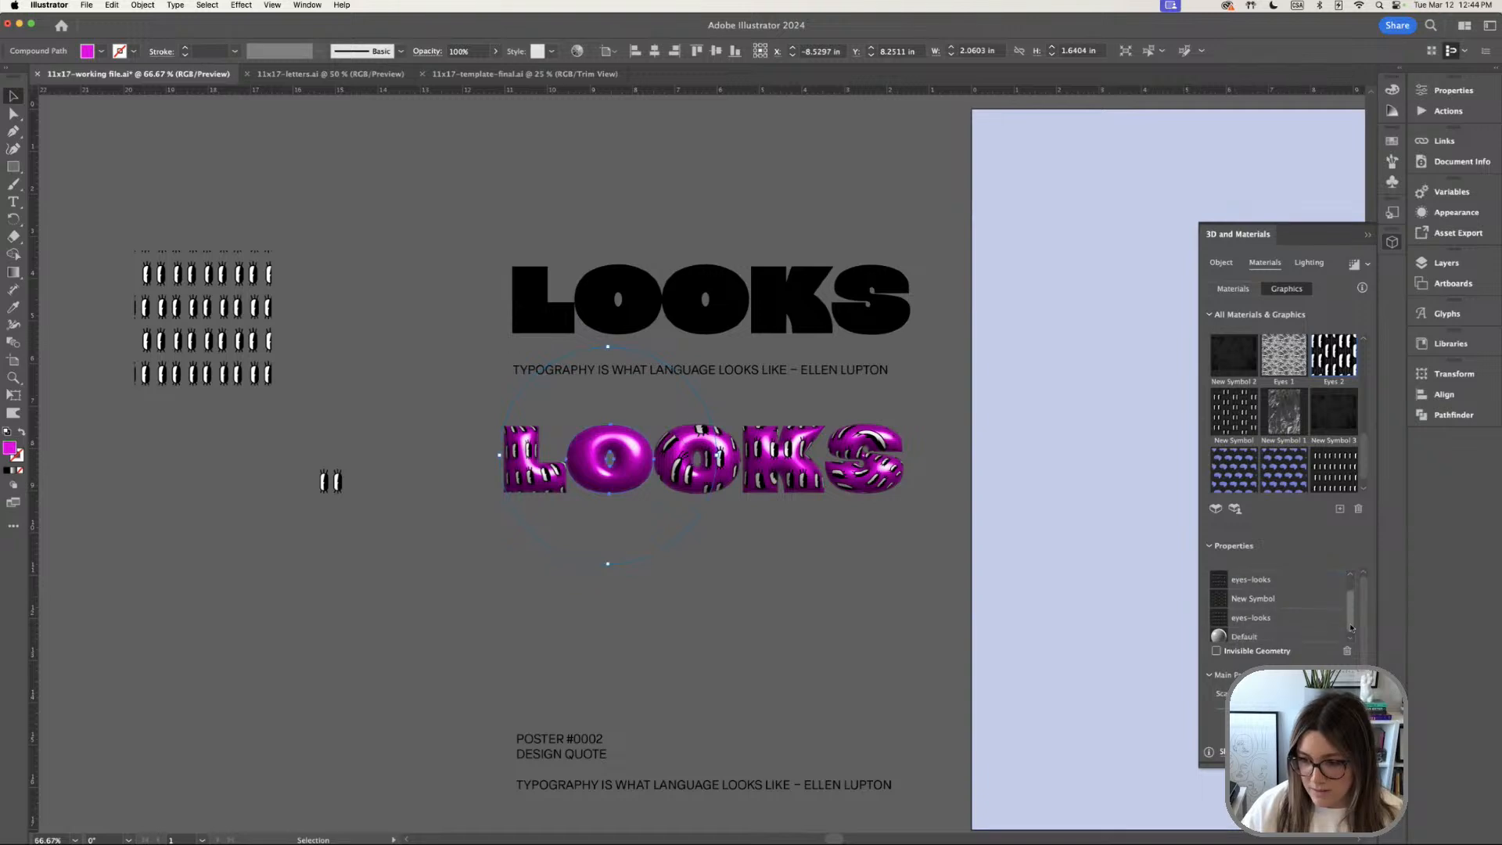
{"action": "left_click", "coordinate": [1279, 617]}
{"action": "left_click", "coordinate": [1348, 653]}
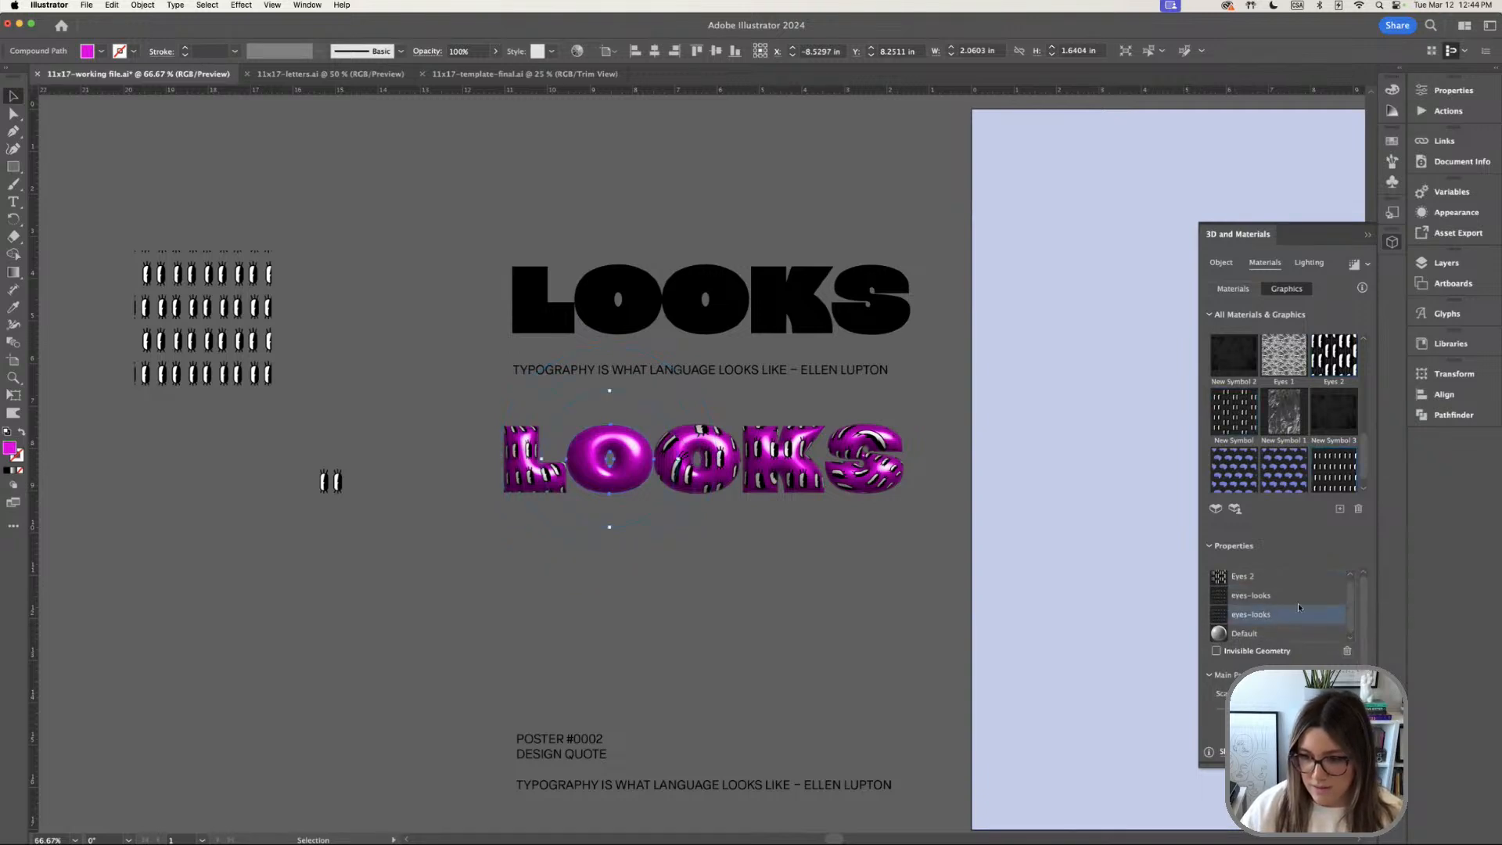
{"action": "left_click", "coordinate": [1348, 653]}
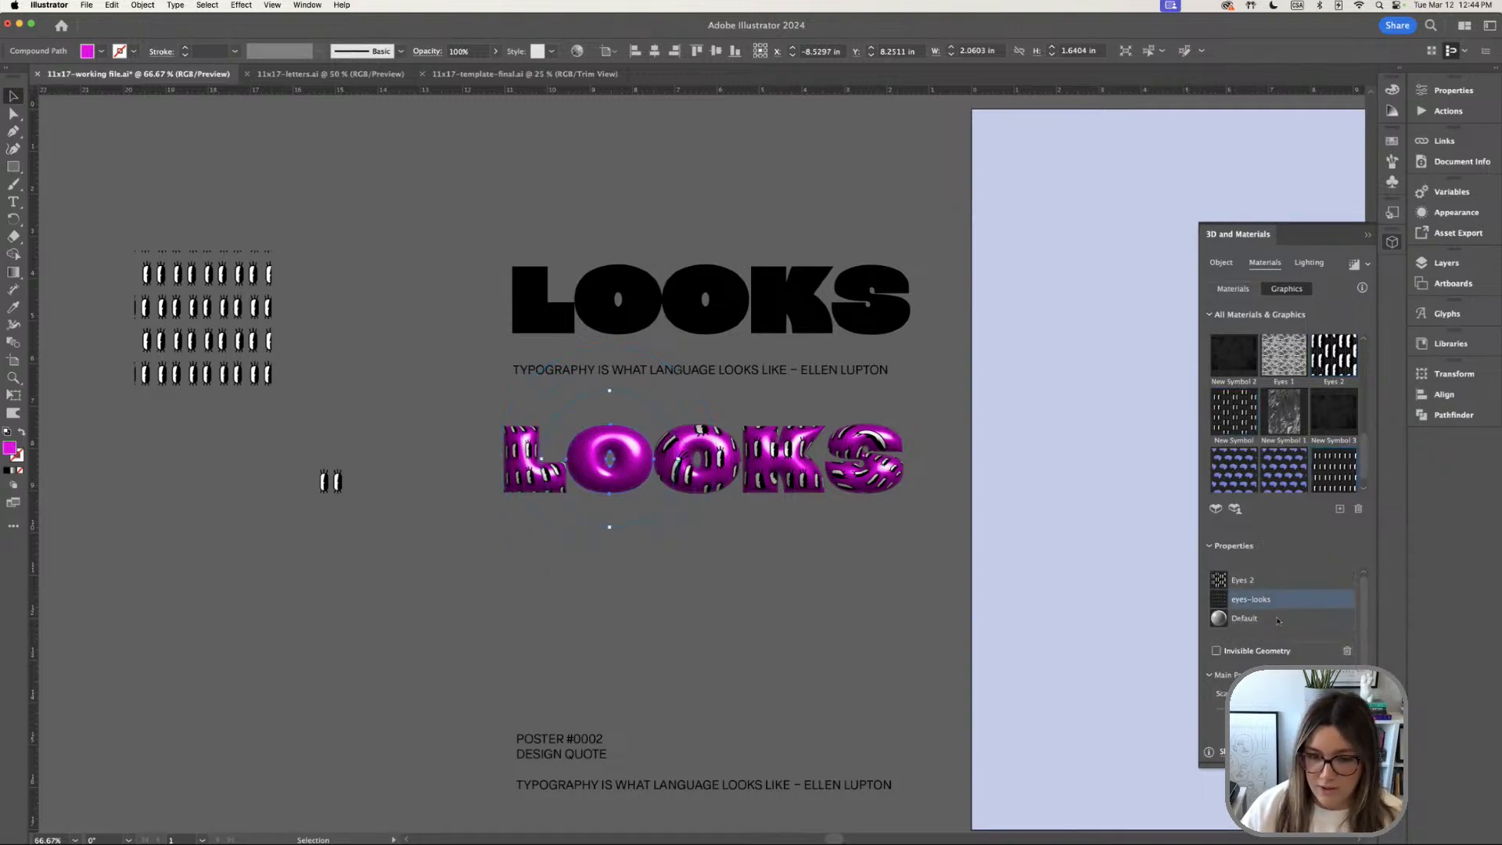
Scale the Eyes 2 graphic on the first inflated O down slightly
{"action": "left_click", "coordinate": [632, 395]}
{"action": "left_click", "coordinate": [620, 442]}
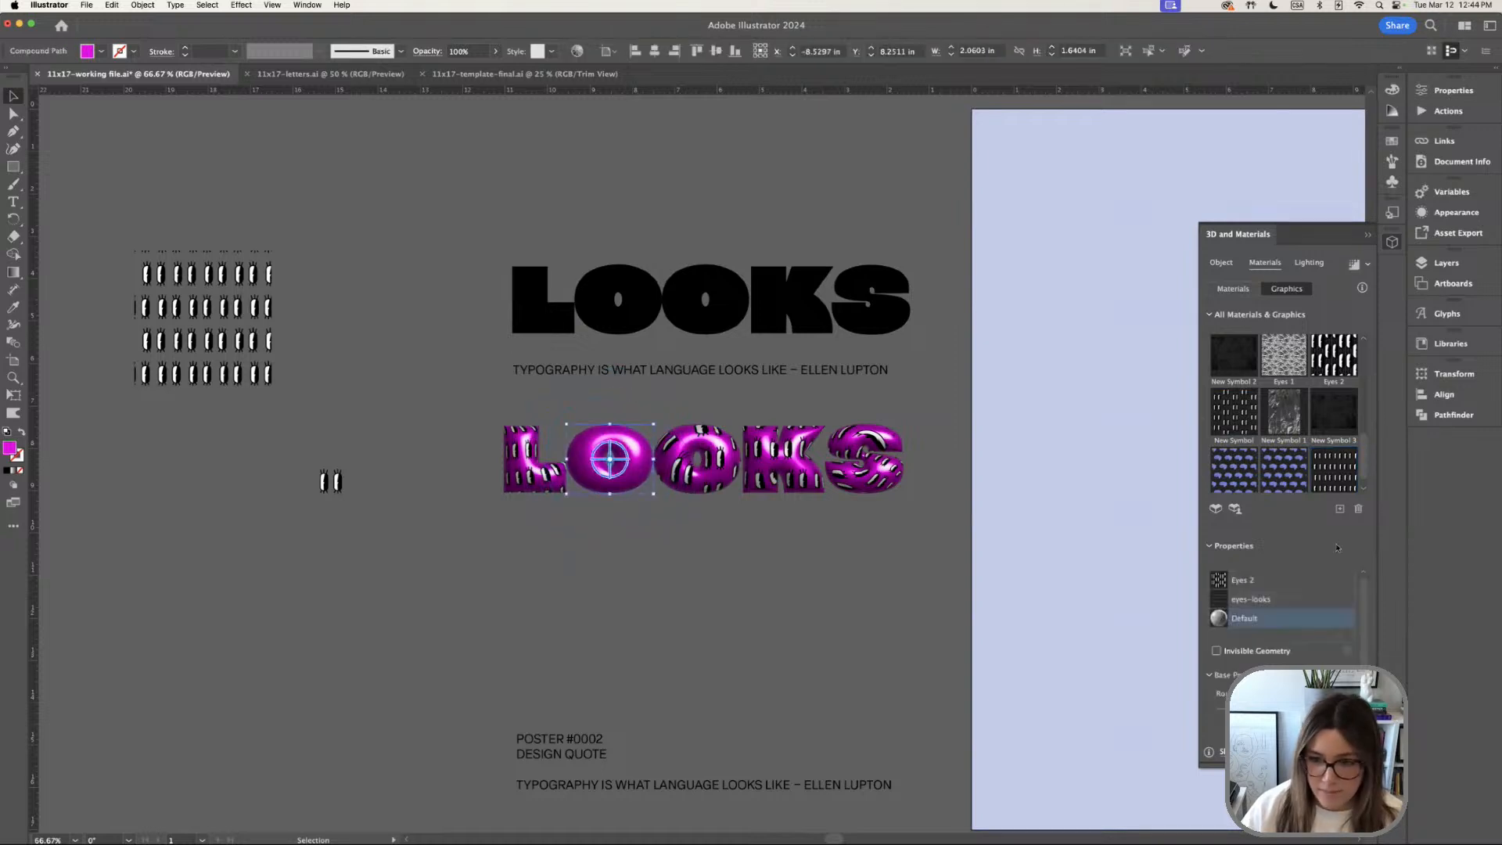
{"action": "left_click", "coordinate": [1293, 580]}
{"action": "left_click_drag", "start_coordinate": [609, 349], "coordinate": [606, 380]}
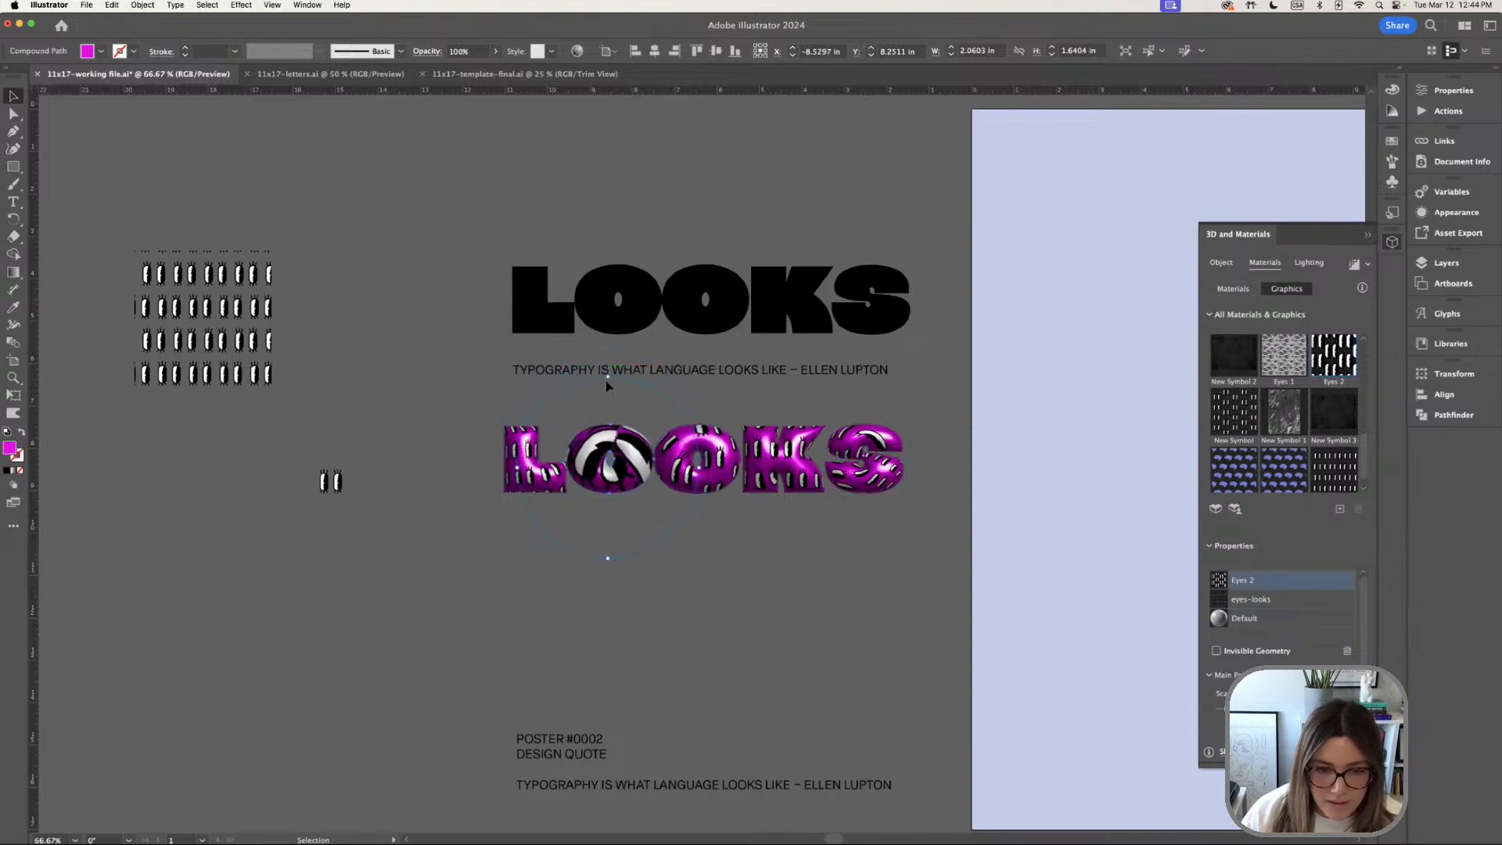
{"action": "left_click", "coordinate": [814, 407]}
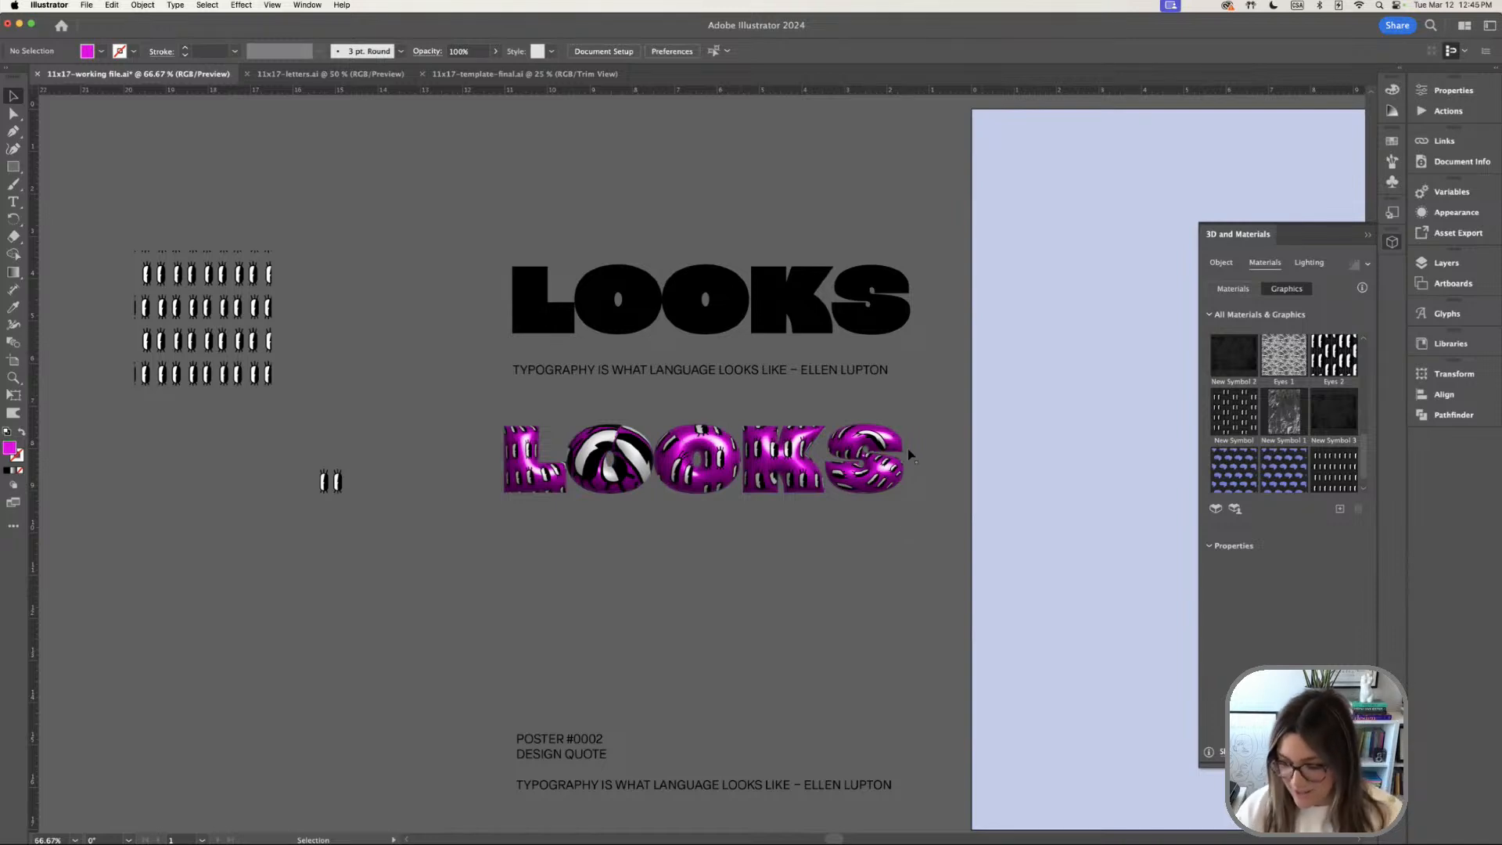
{"action": "scroll", "coordinate": [751, 536], "scroll_direction": "right", "scroll_amount": 5}
{"action": "scroll", "coordinate": [751, 537], "scroll_direction": "down", "scroll_amount": 2}
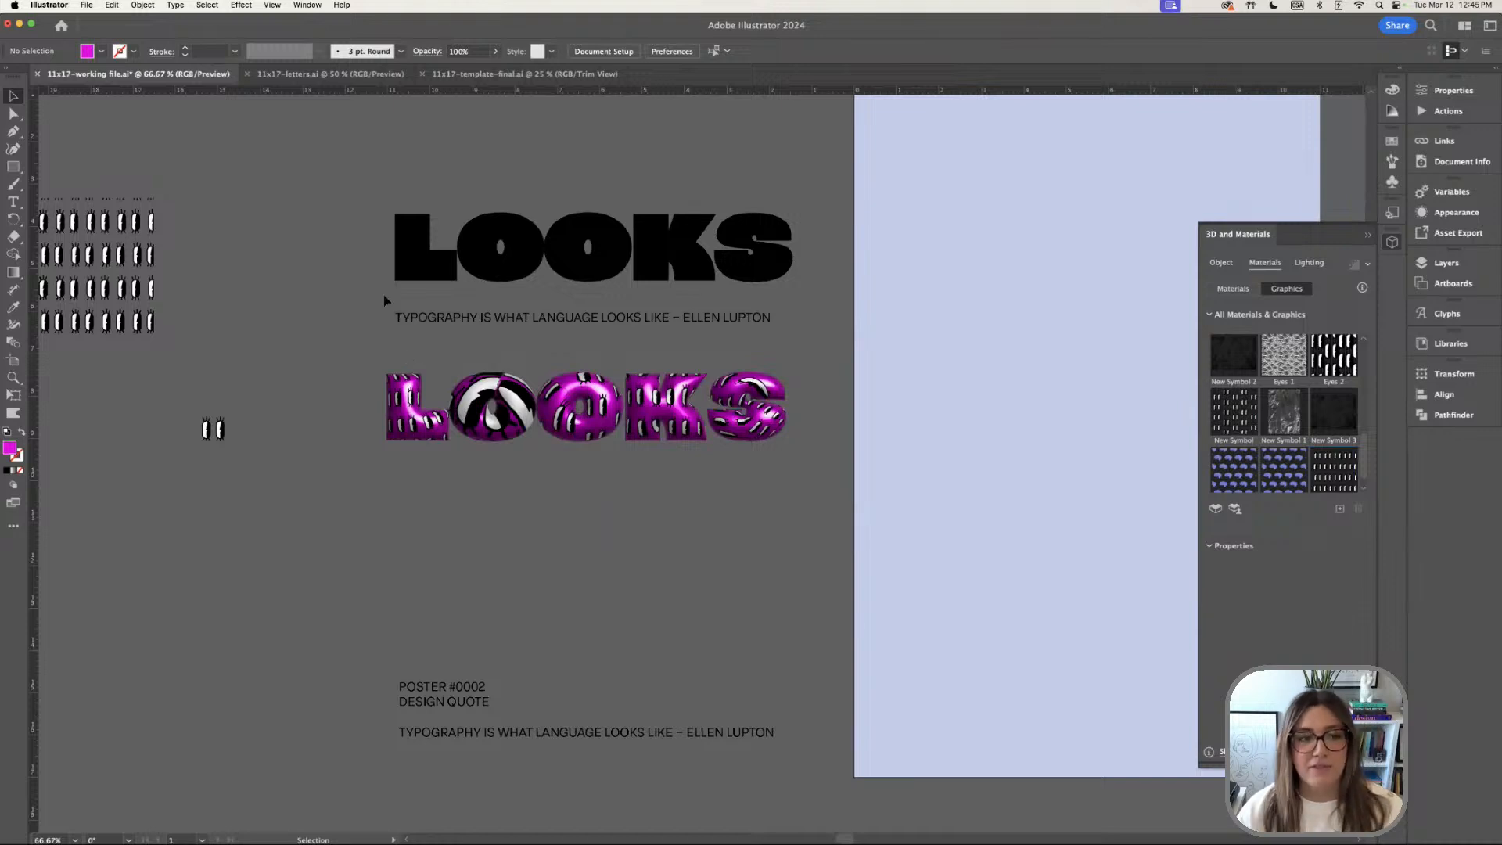
{"action": "left_click", "coordinate": [121, 257]}
{"action": "scroll", "coordinate": [200, 264], "scroll_direction": "left", "scroll_amount": 3}
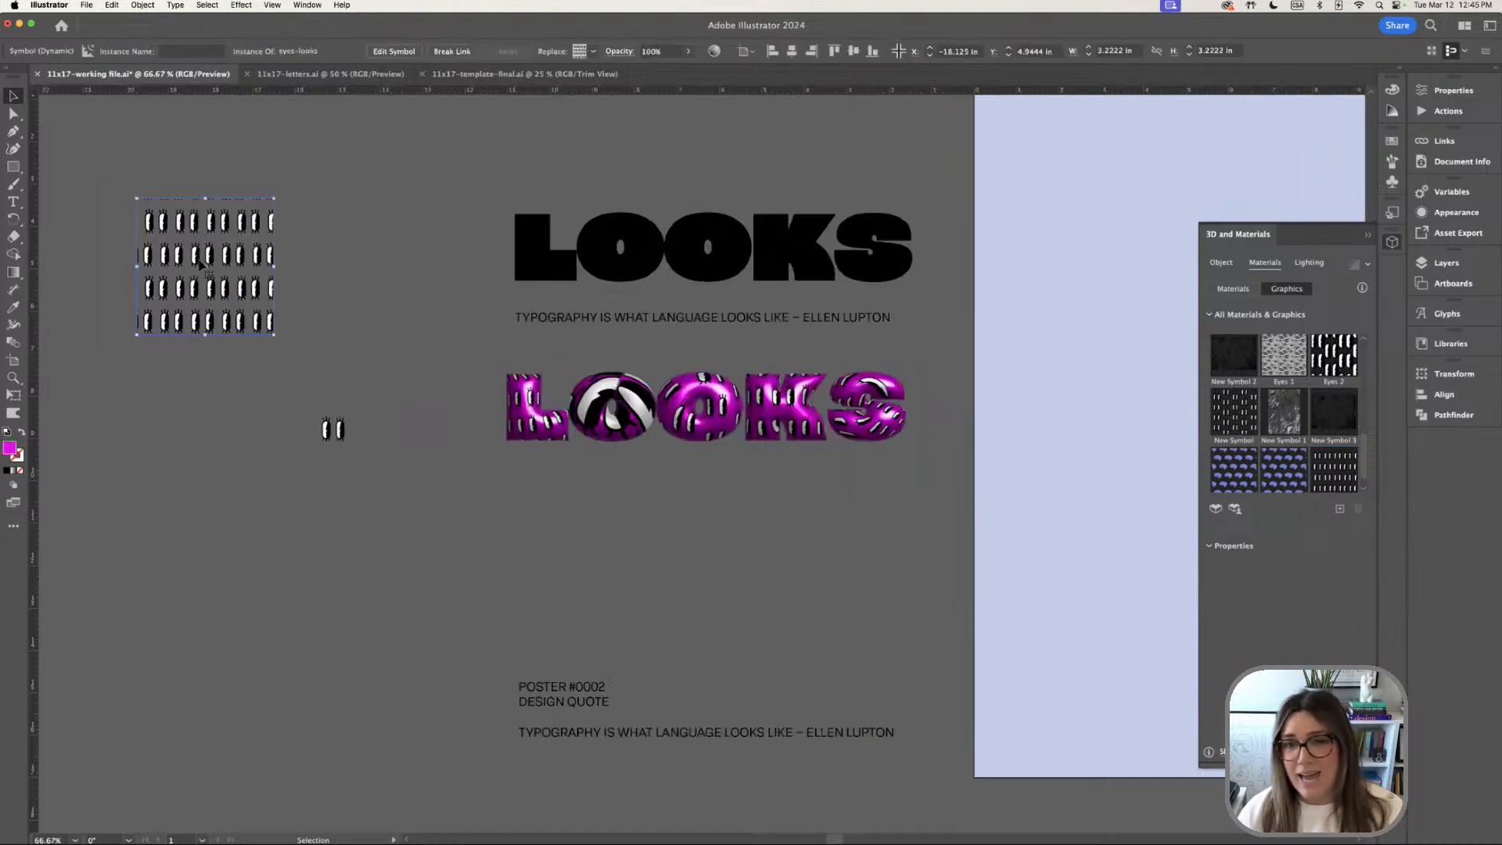
{"action": "scroll", "coordinate": [200, 265], "scroll_direction": "right", "scroll_amount": 2}
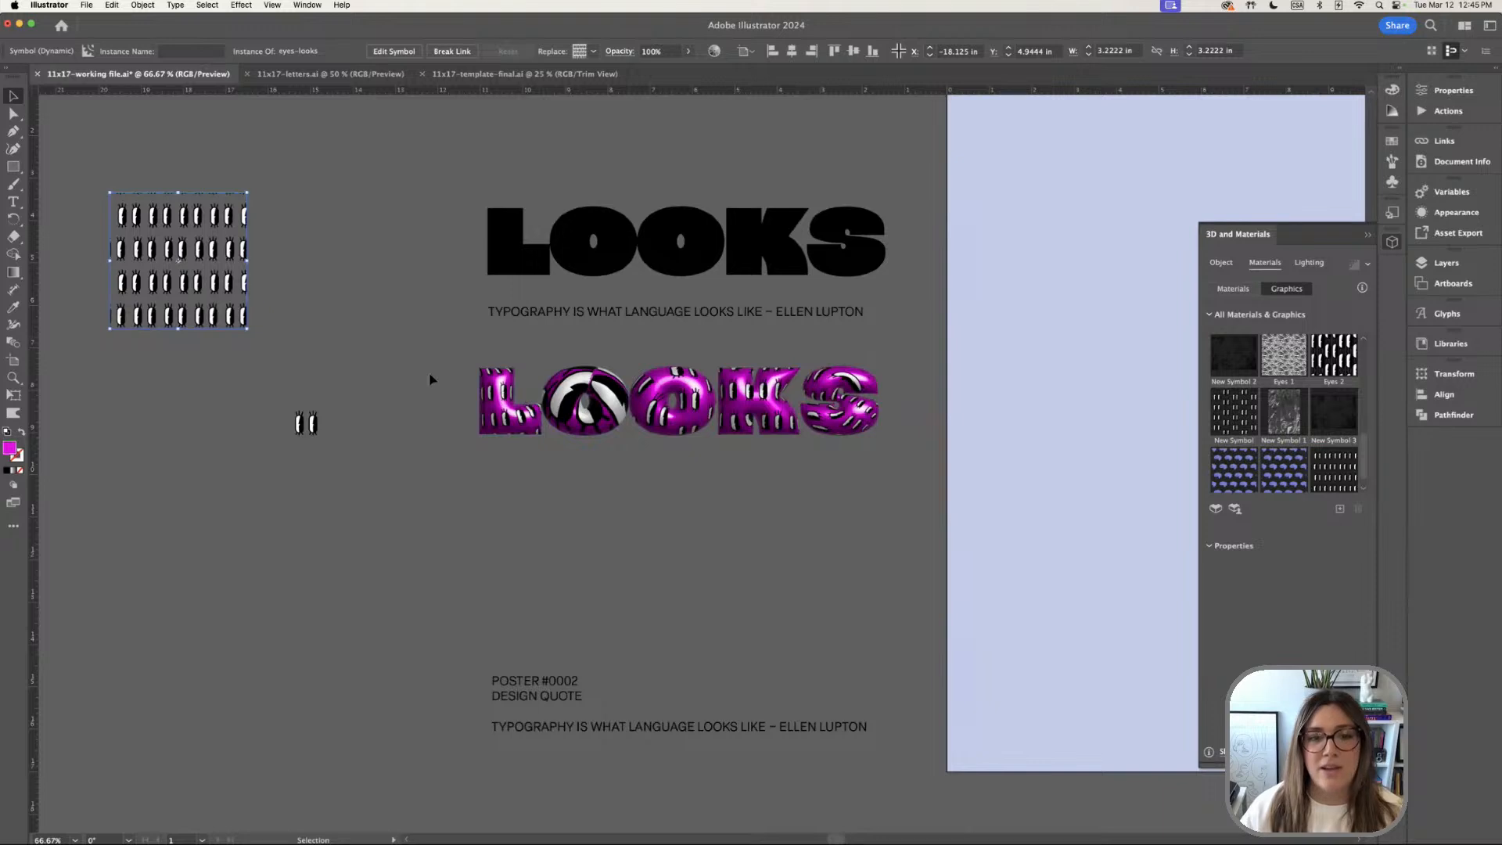
Recolor all five inflated LOOKS letters, trying orange b25212 before setting the fill to teal 14af91
{"action": "left_click_drag", "start_coordinate": [430, 380], "coordinate": [898, 434]}
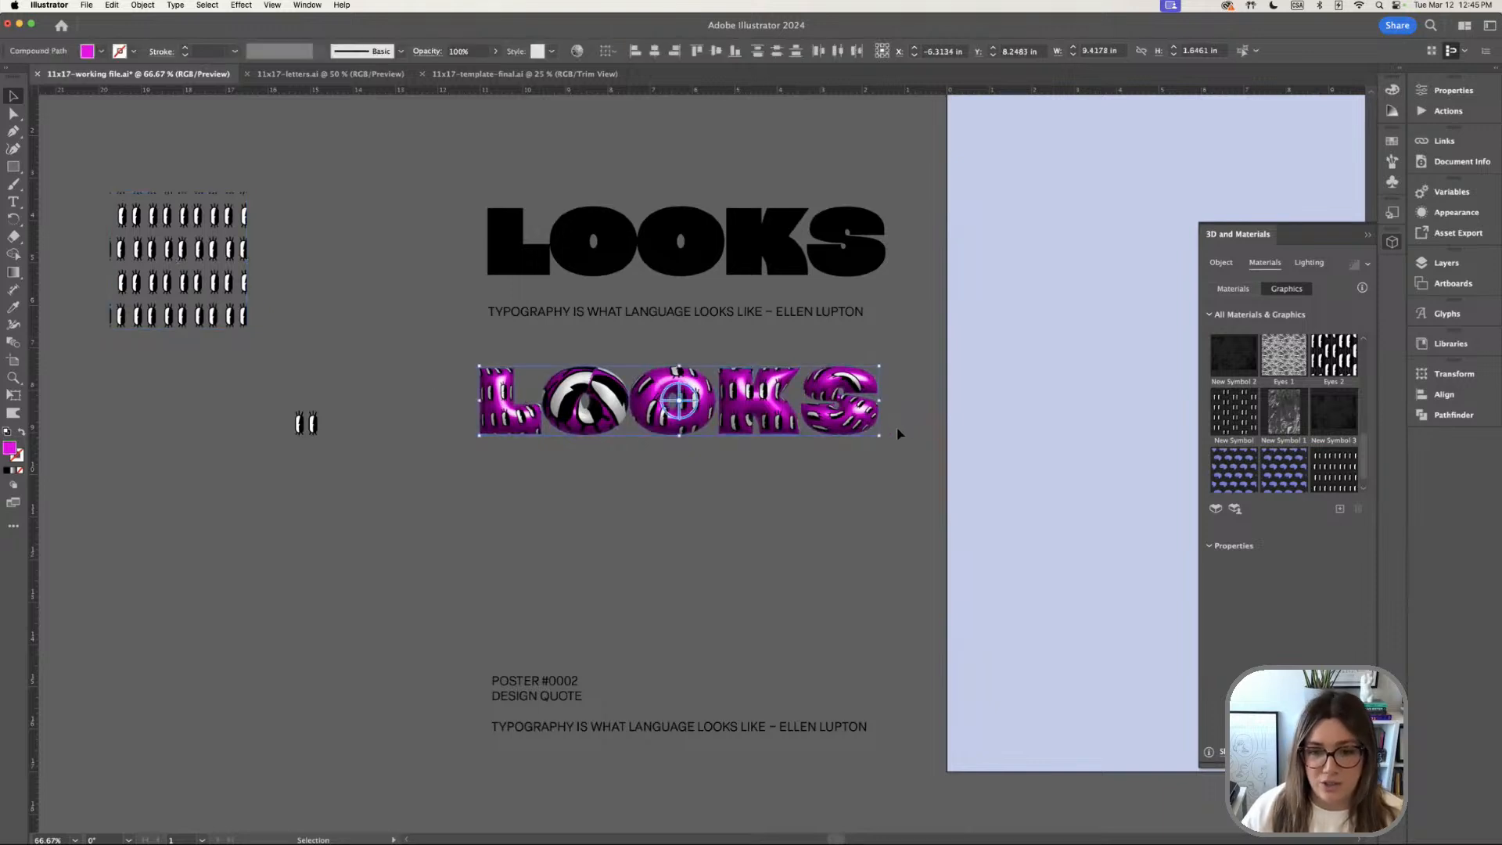
{"action": "double_click", "coordinate": [9, 449]}
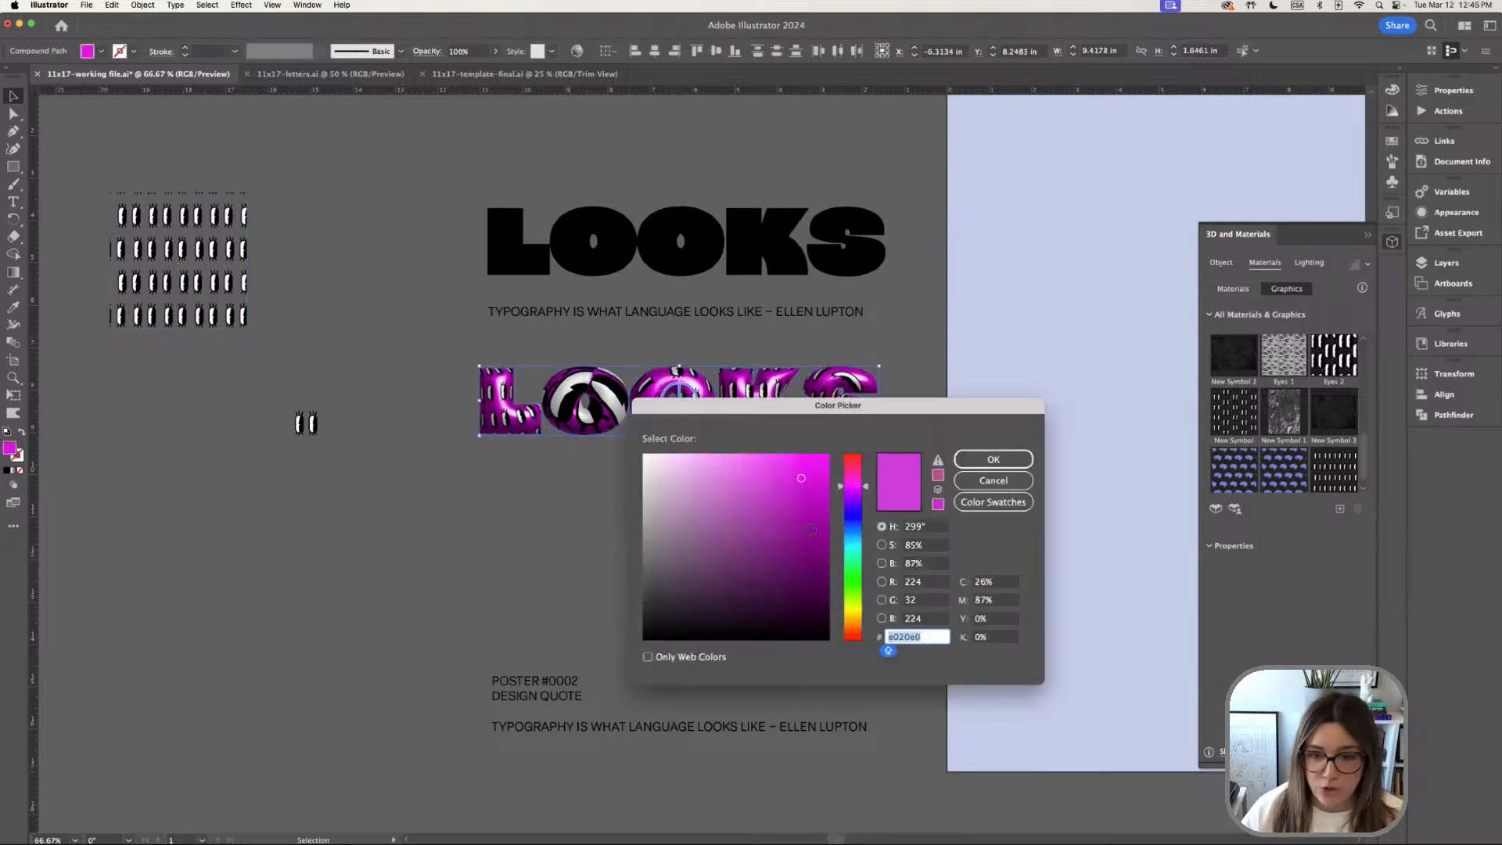
{"action": "type", "text": "b25212"}
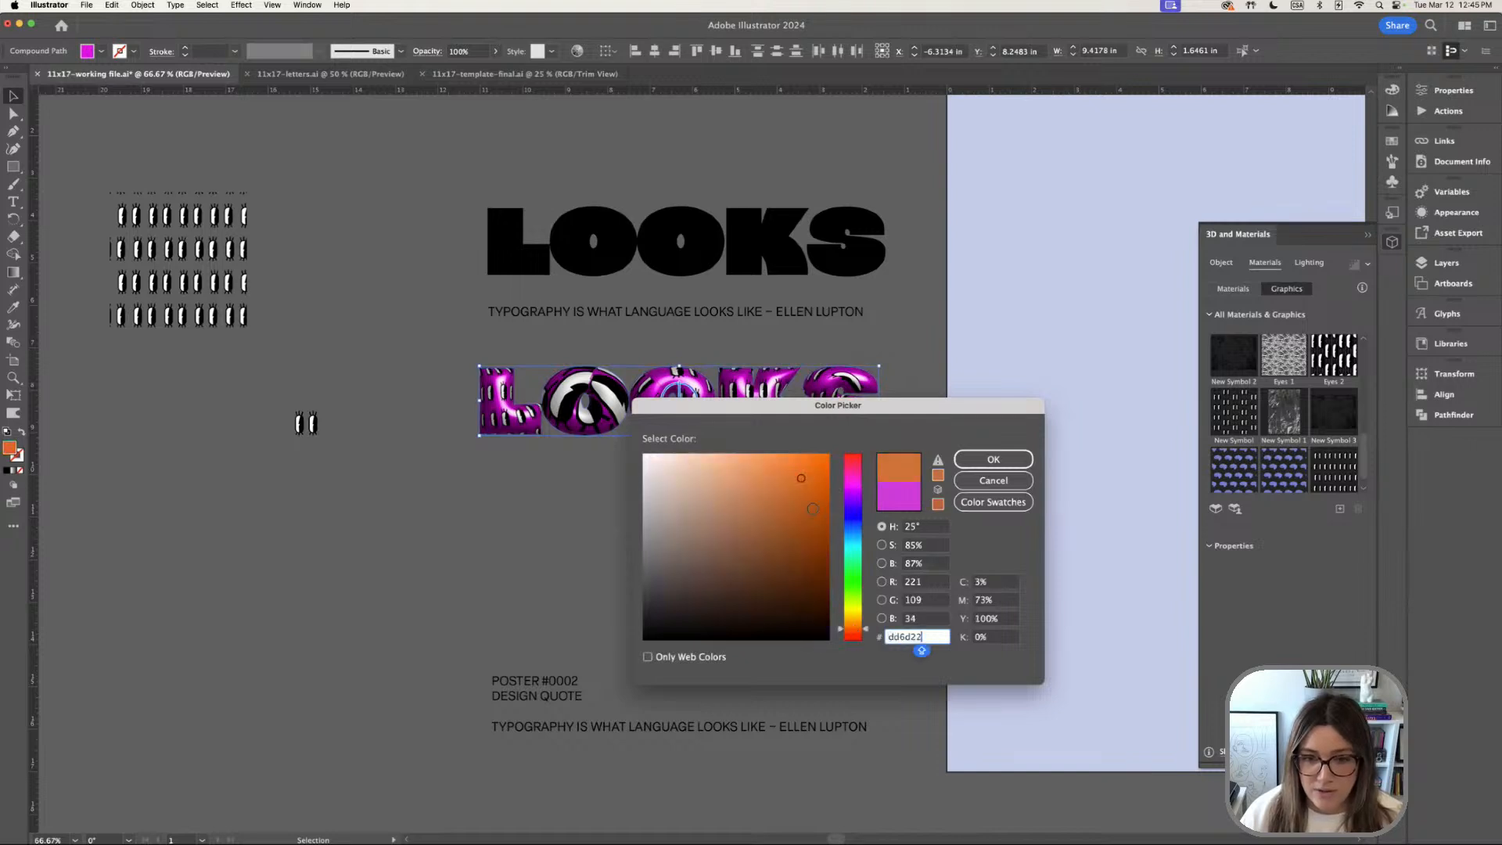
{"action": "left_click", "coordinate": [1006, 467]}
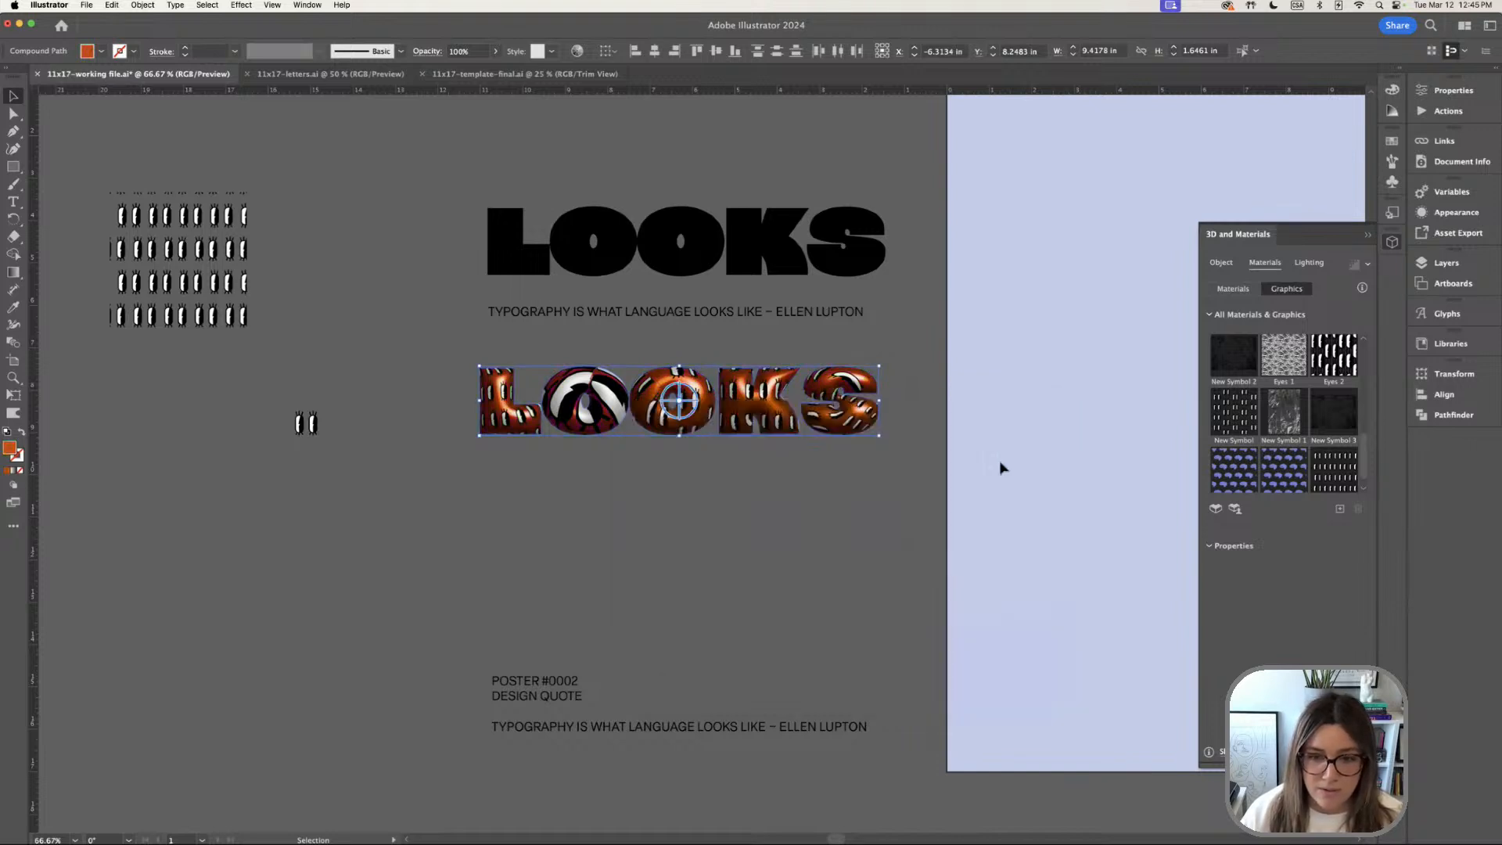
{"action": "double_click", "coordinate": [9, 449]}
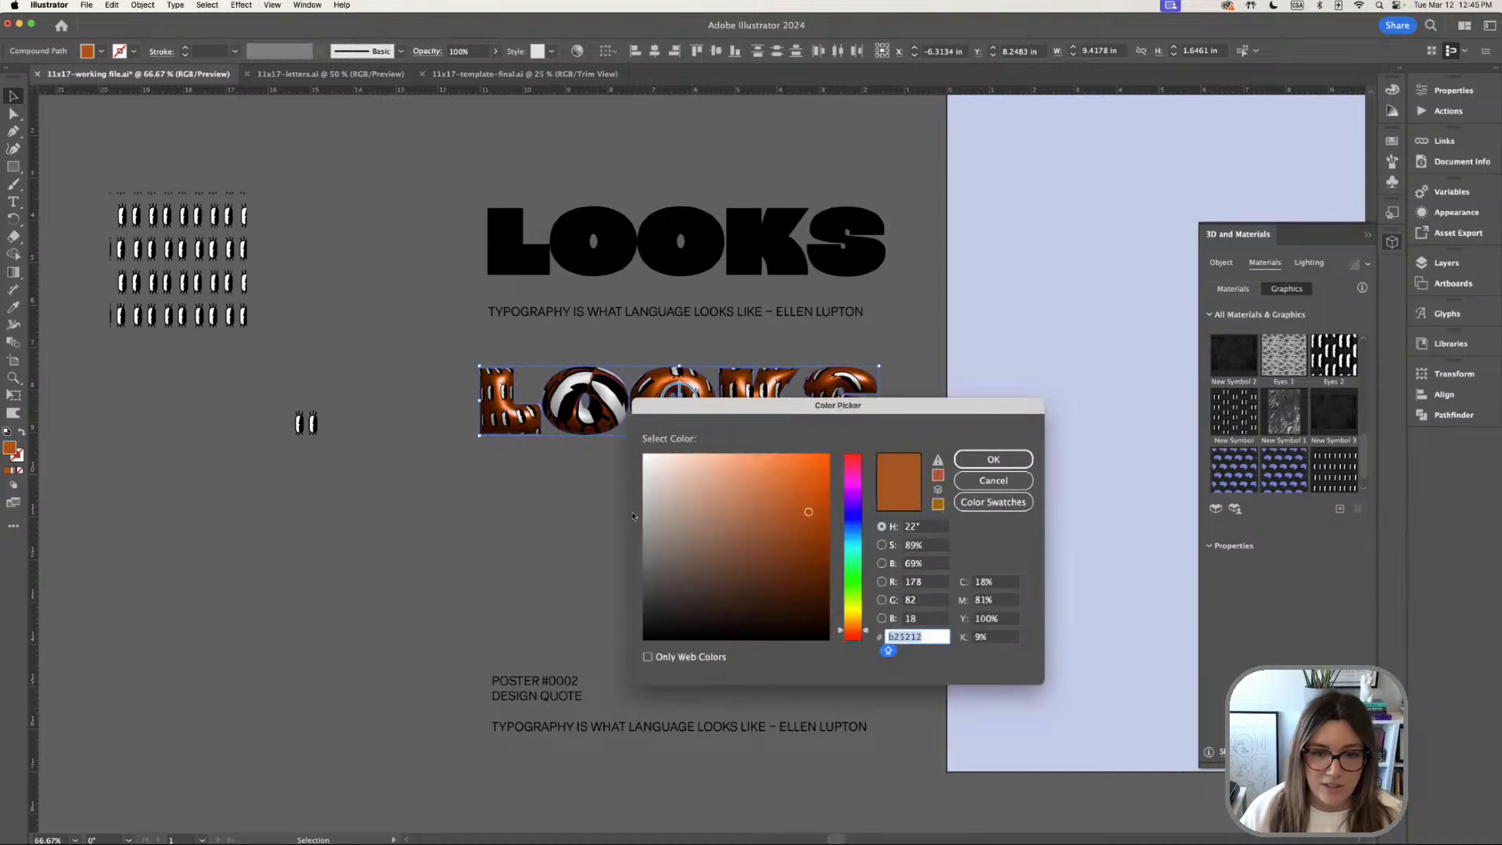
{"action": "left_click_drag", "start_coordinate": [859, 517], "coordinate": [863, 553]}
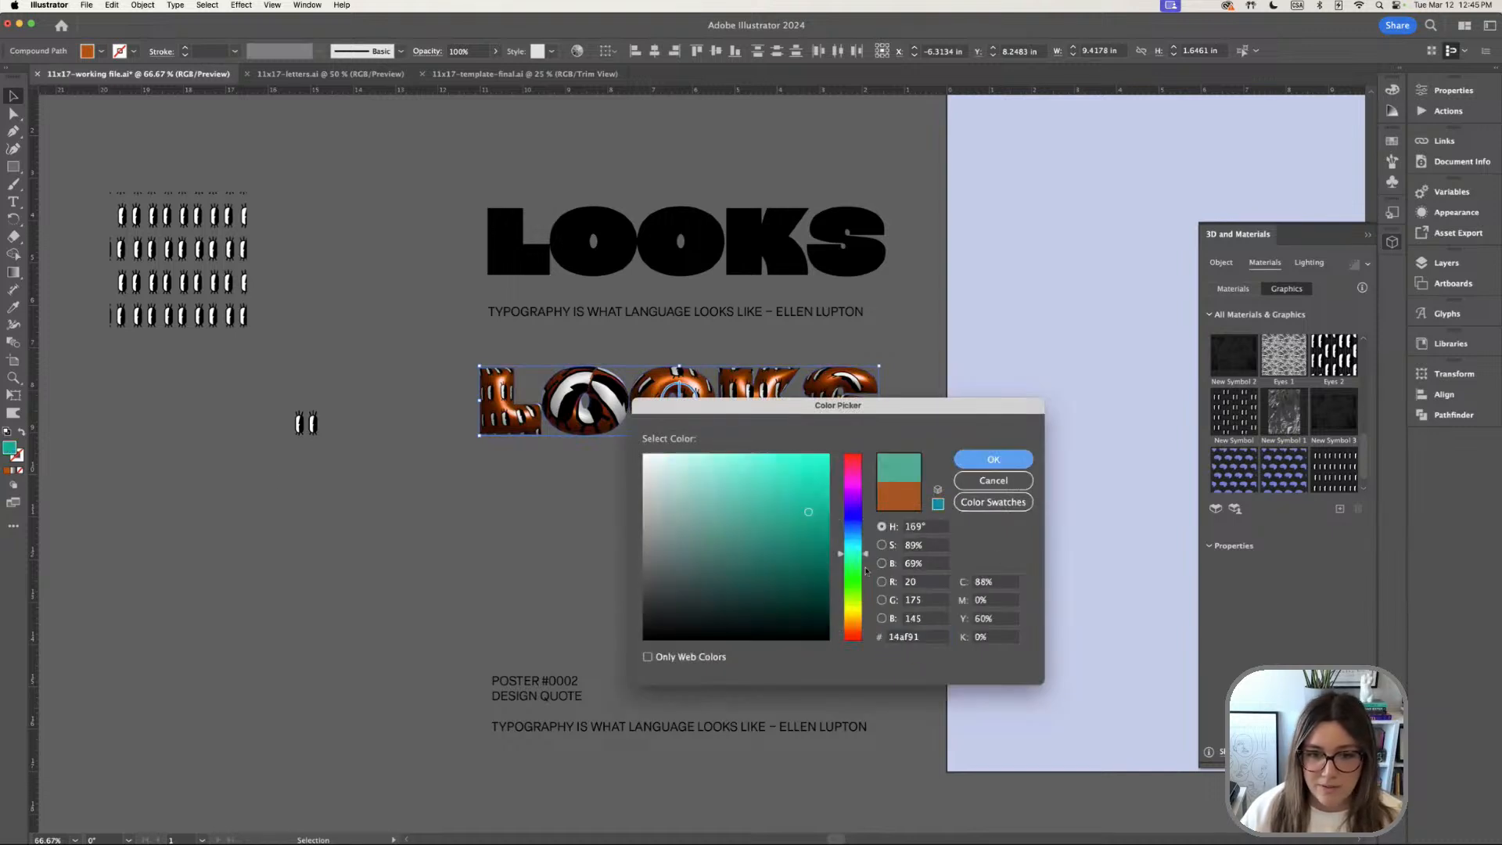
{"action": "key", "text": "Return"}
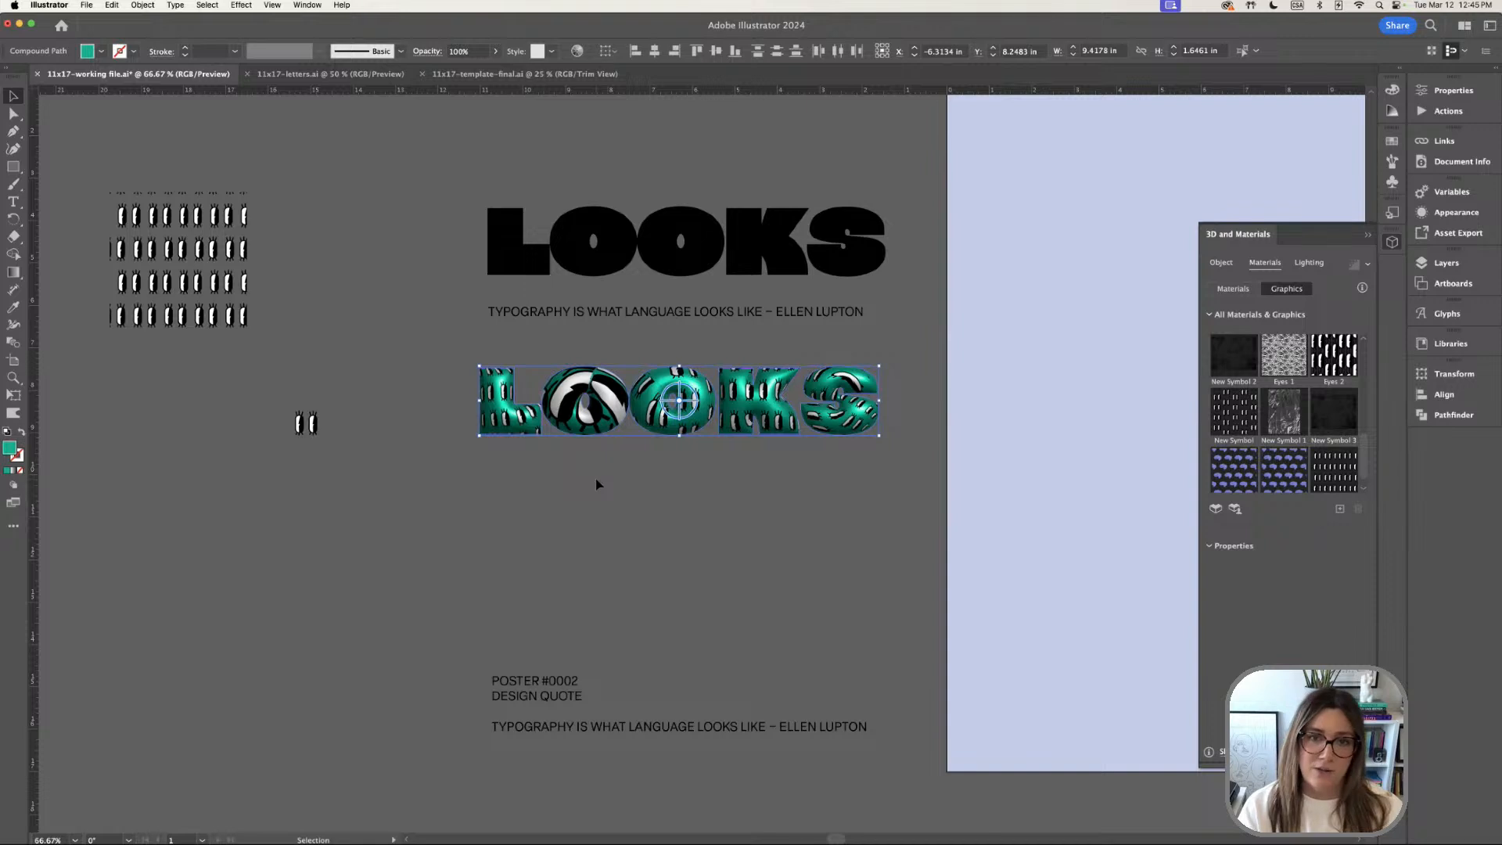
Replace the eyes-looks graphic on the inflated L with Eyes 1, scaled down to a bit under half its size
{"action": "left_click", "coordinate": [505, 411]}
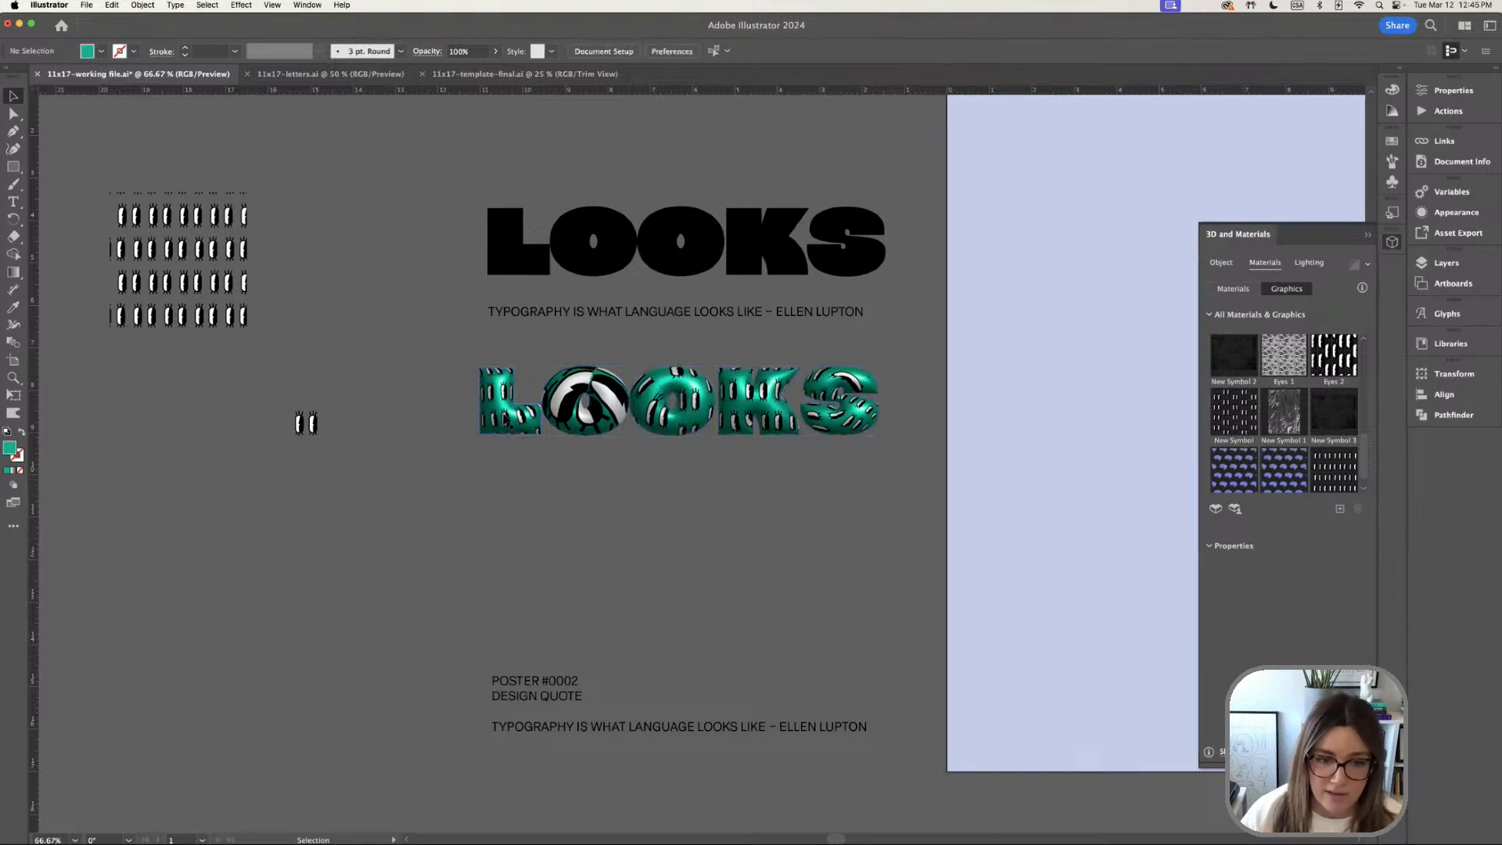
{"action": "left_click", "coordinate": [1291, 583]}
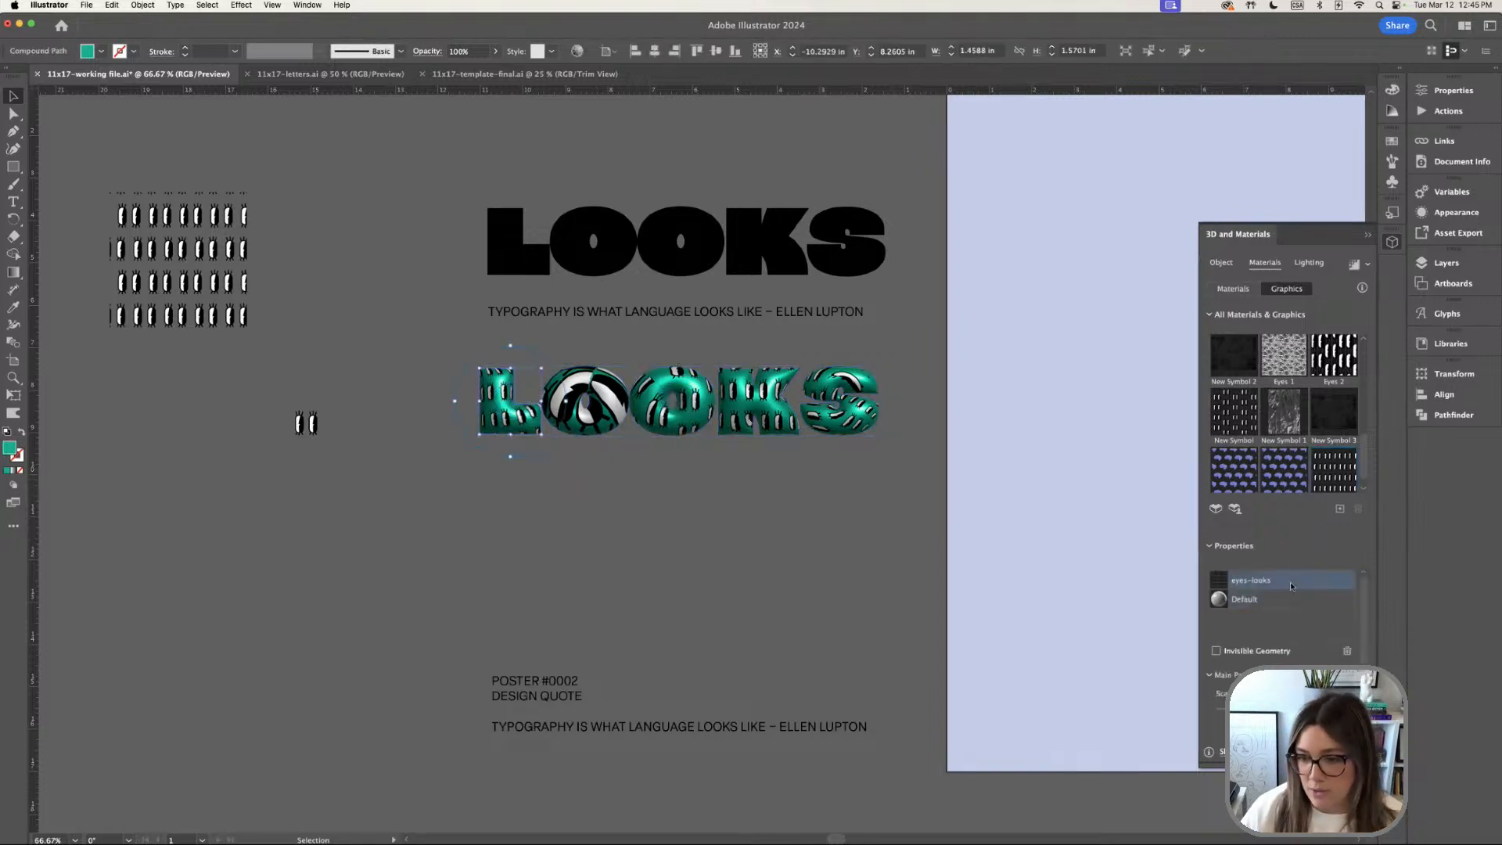
{"action": "left_click", "coordinate": [1347, 652]}
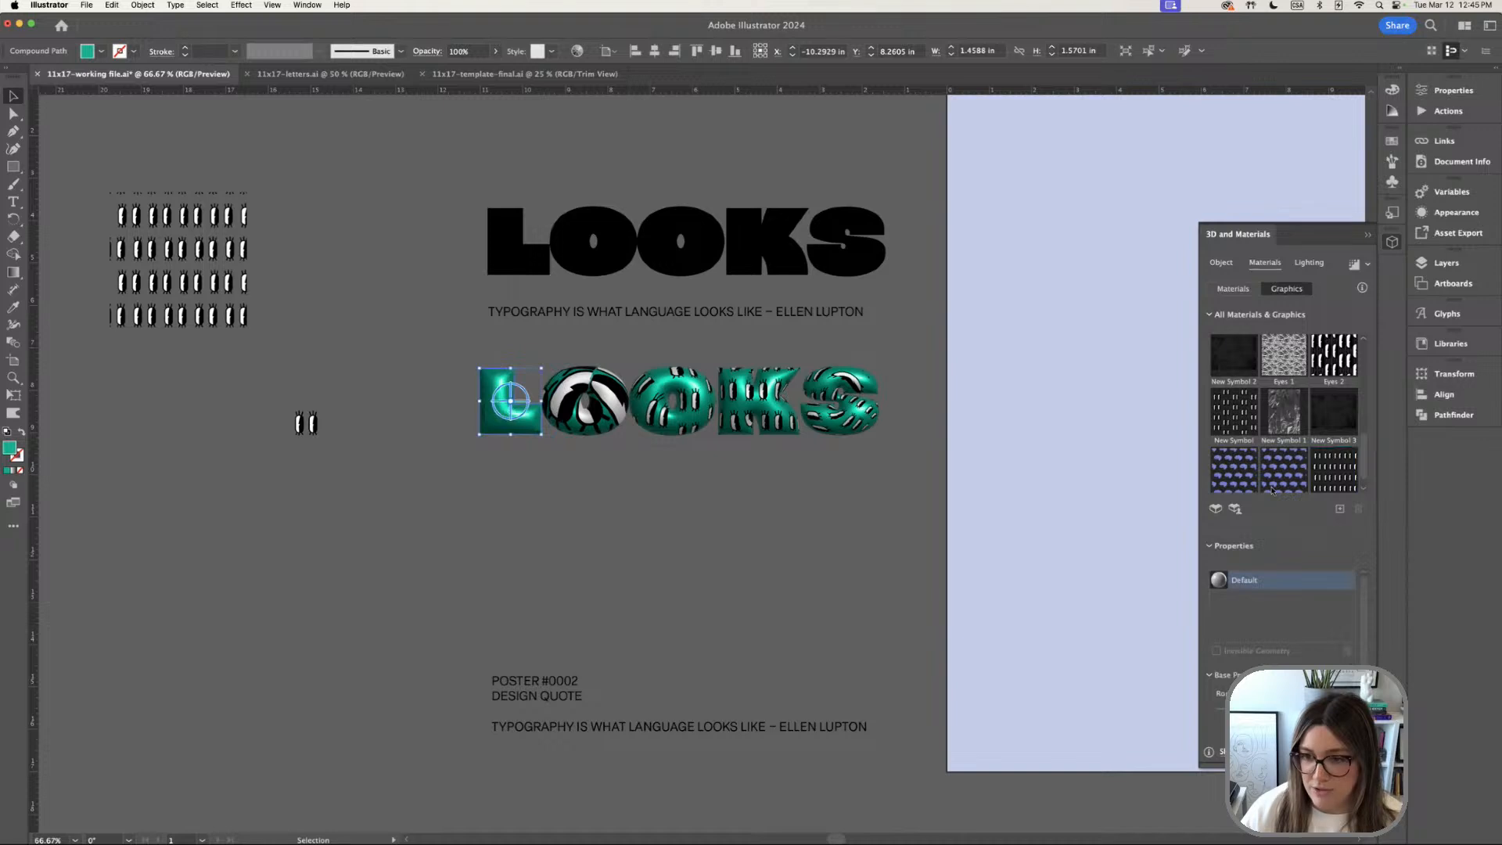
{"action": "left_click", "coordinate": [1284, 358]}
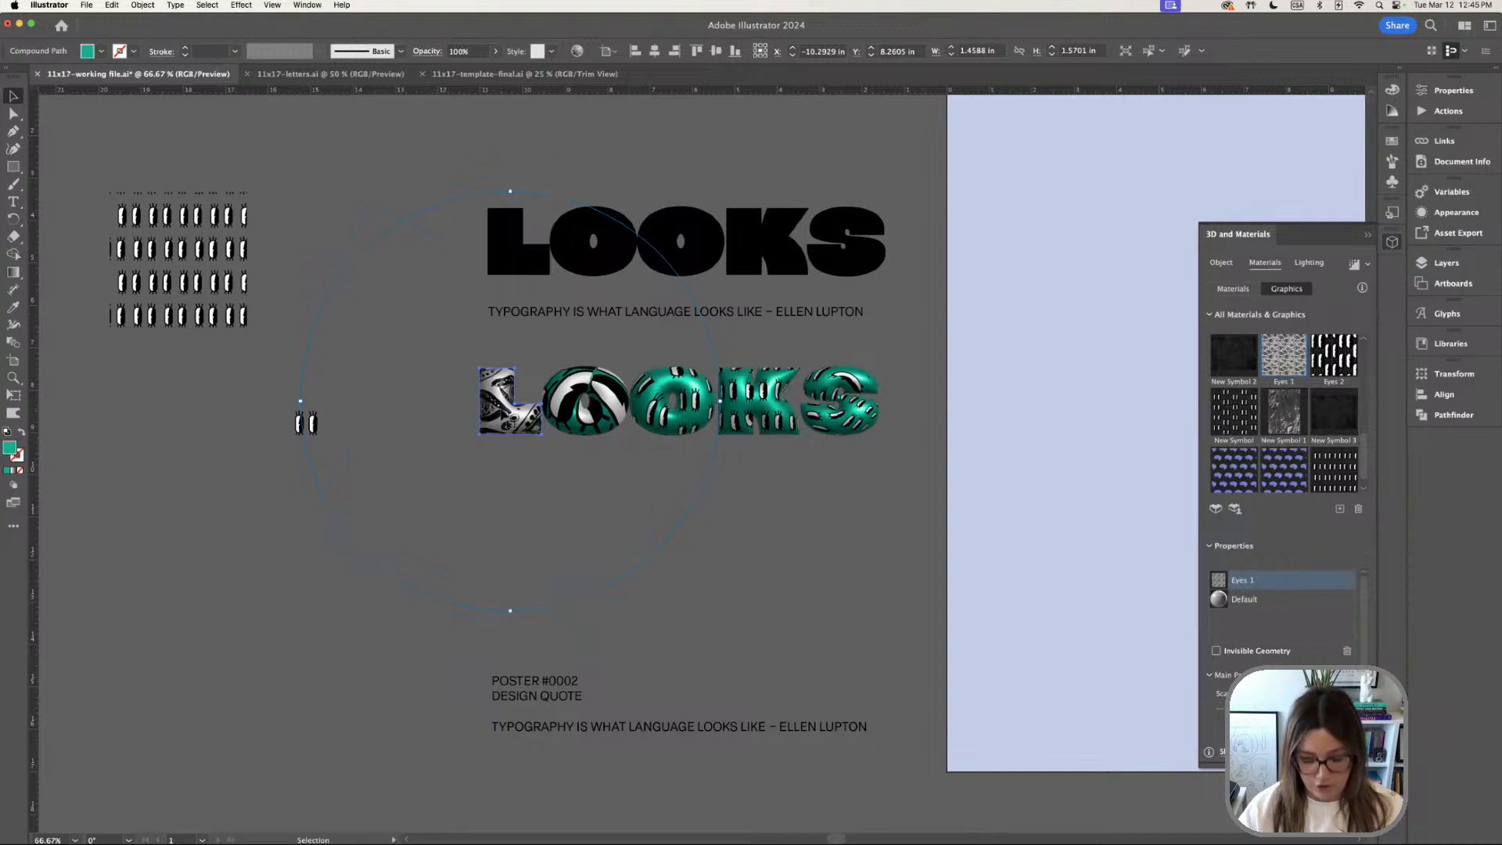
{"action": "key", "text": "super+equal"}
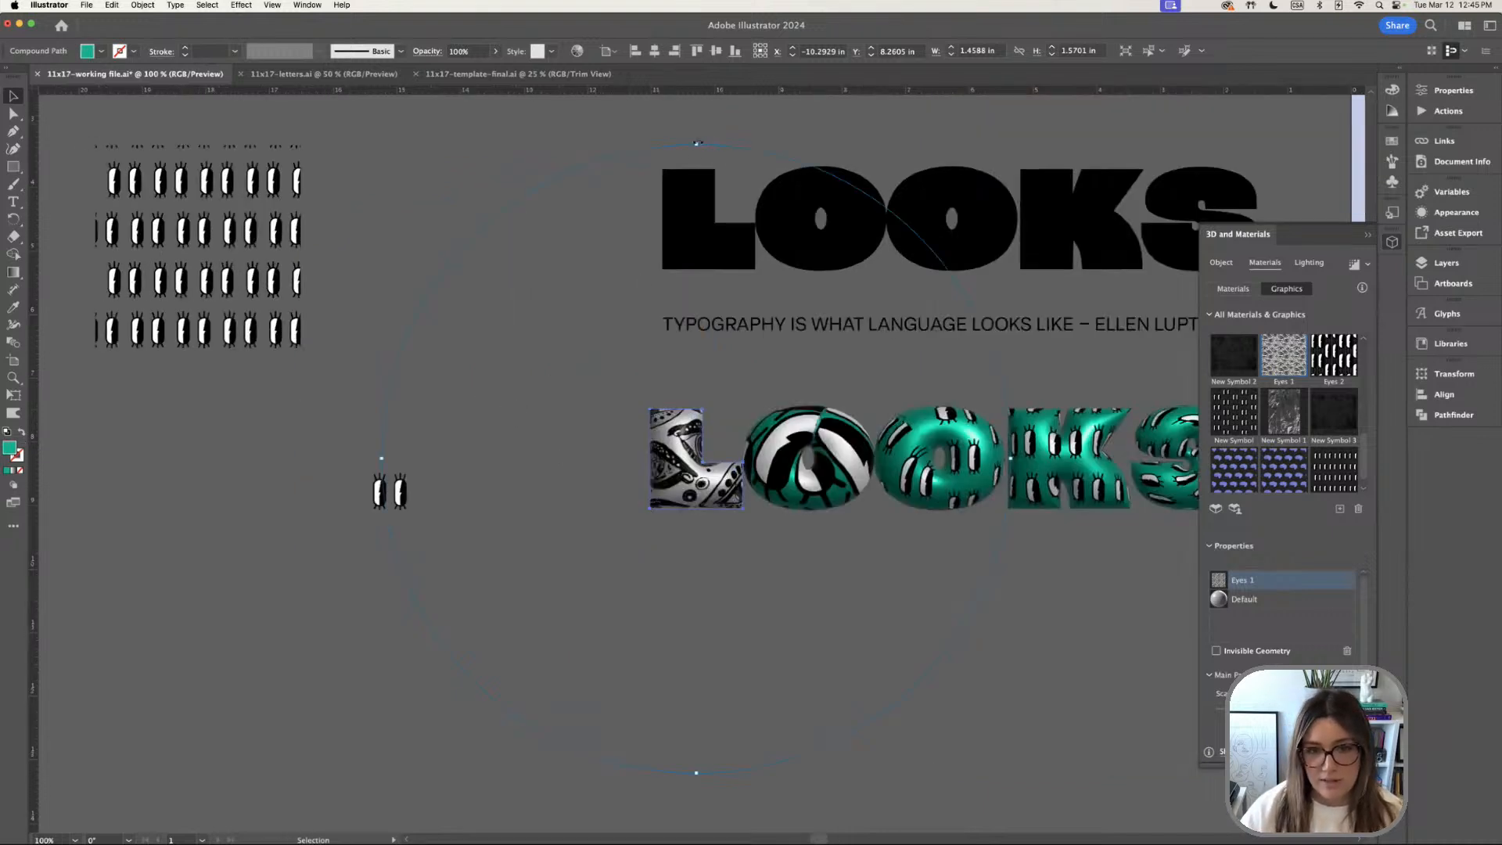
{"action": "left_click_drag", "start_coordinate": [697, 144], "coordinate": [720, 338]}
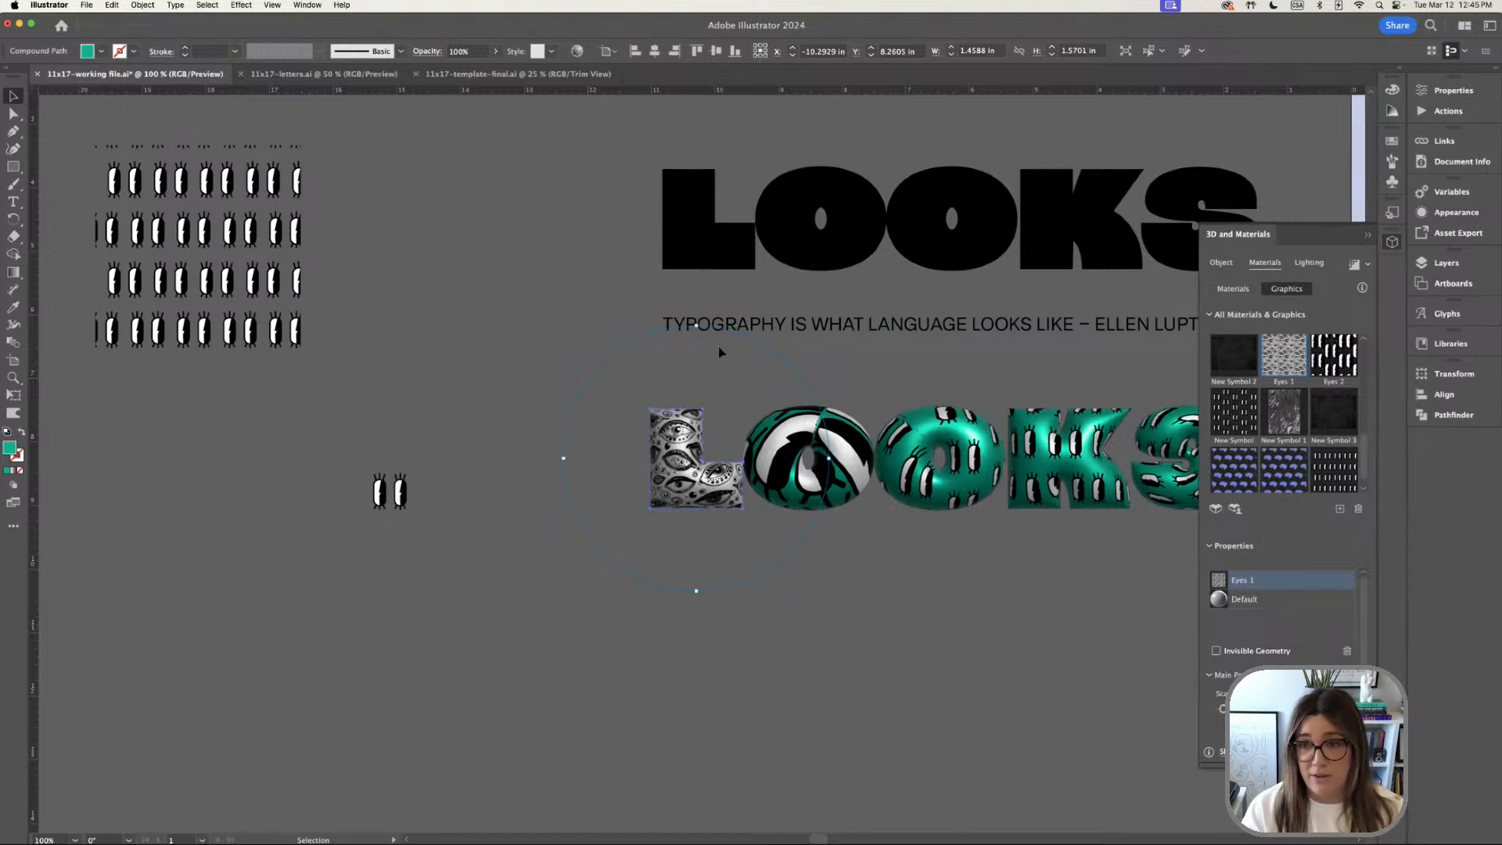
{"action": "left_click", "coordinate": [1369, 241]}
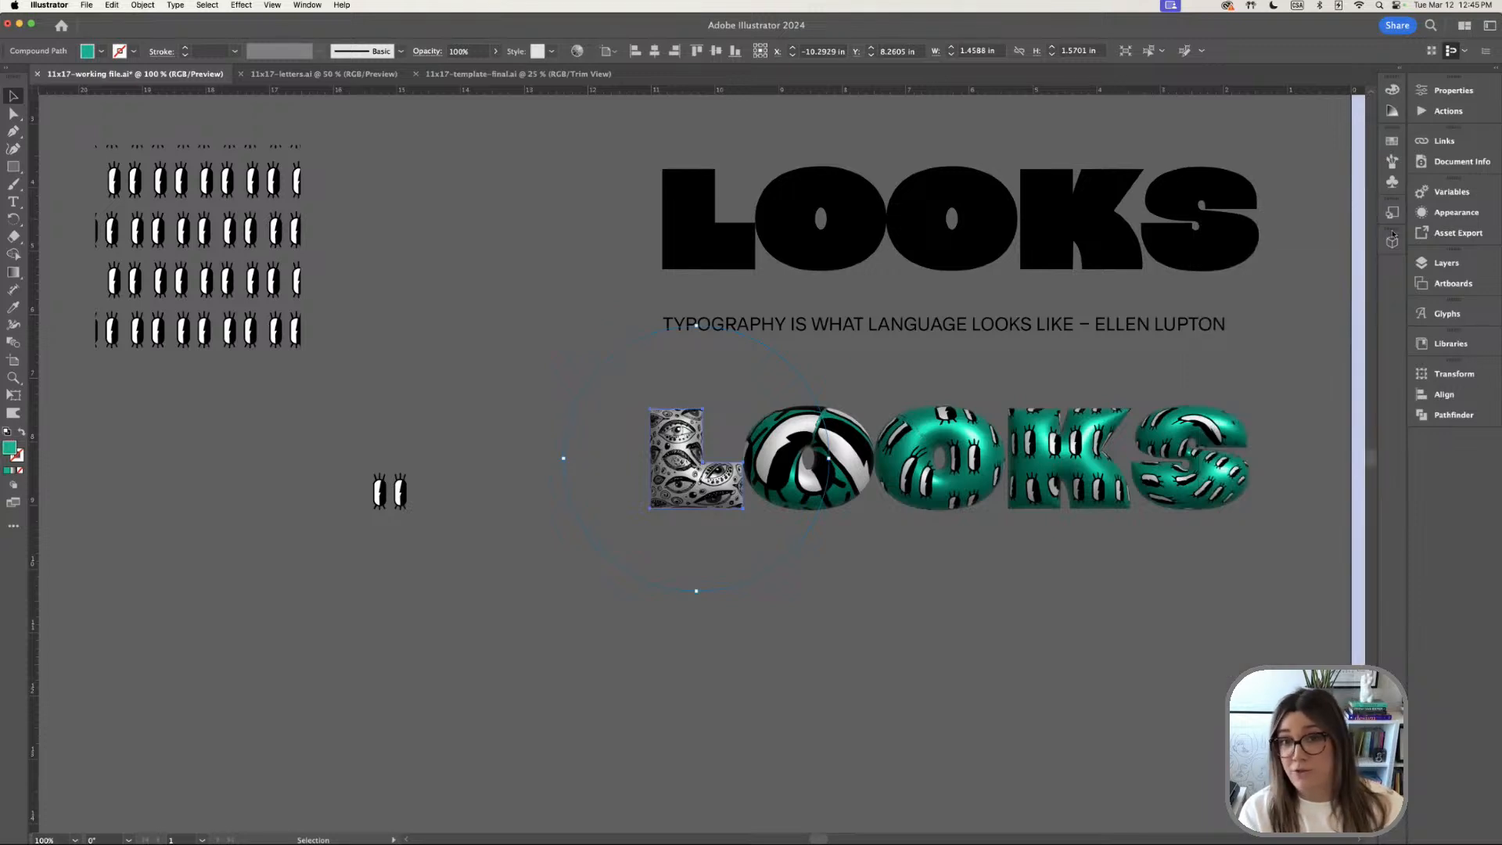
{"action": "left_click", "coordinate": [584, 503]}
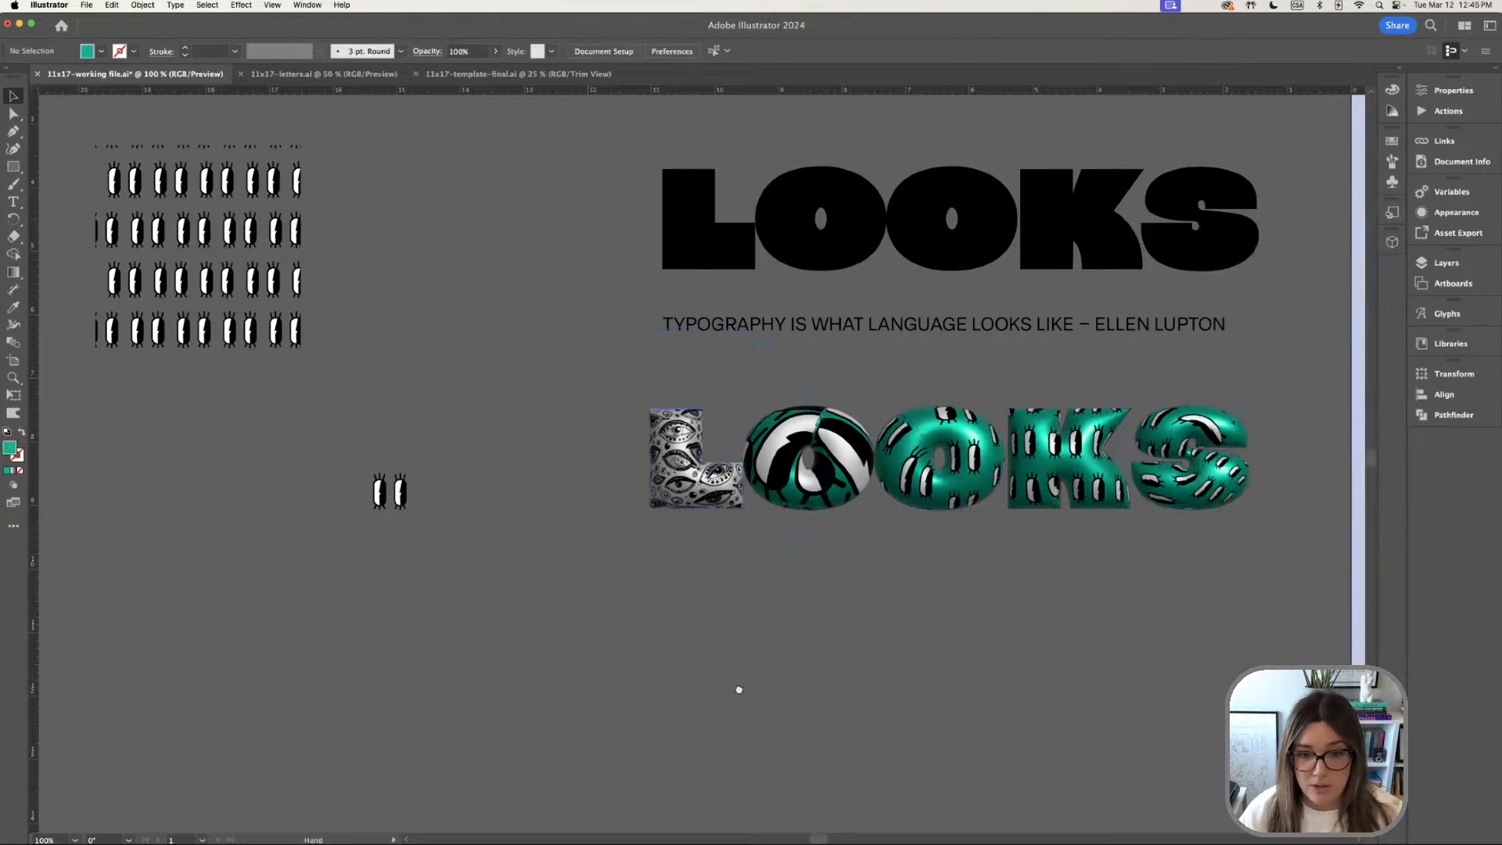
Draw a teal square about 3.64 in wide in the empty canvas area below the eyes pattern
{"action": "left_click_drag", "start_coordinate": [738, 688], "coordinate": [783, 631]}
{"action": "left_click", "coordinate": [14, 167]}
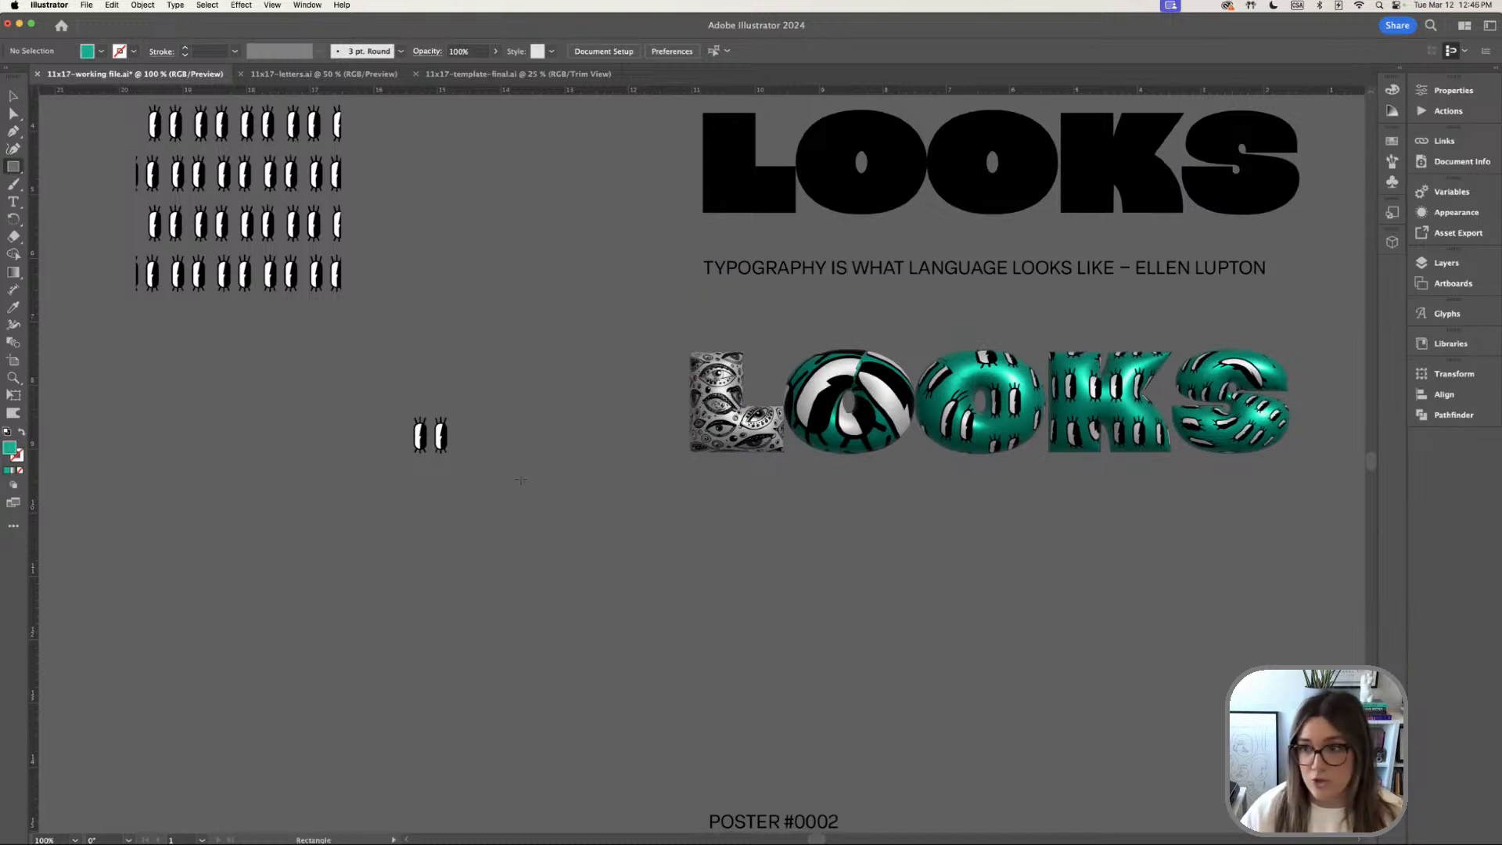
{"action": "left_click_drag", "start_coordinate": [167, 402], "coordinate": [345, 632]}
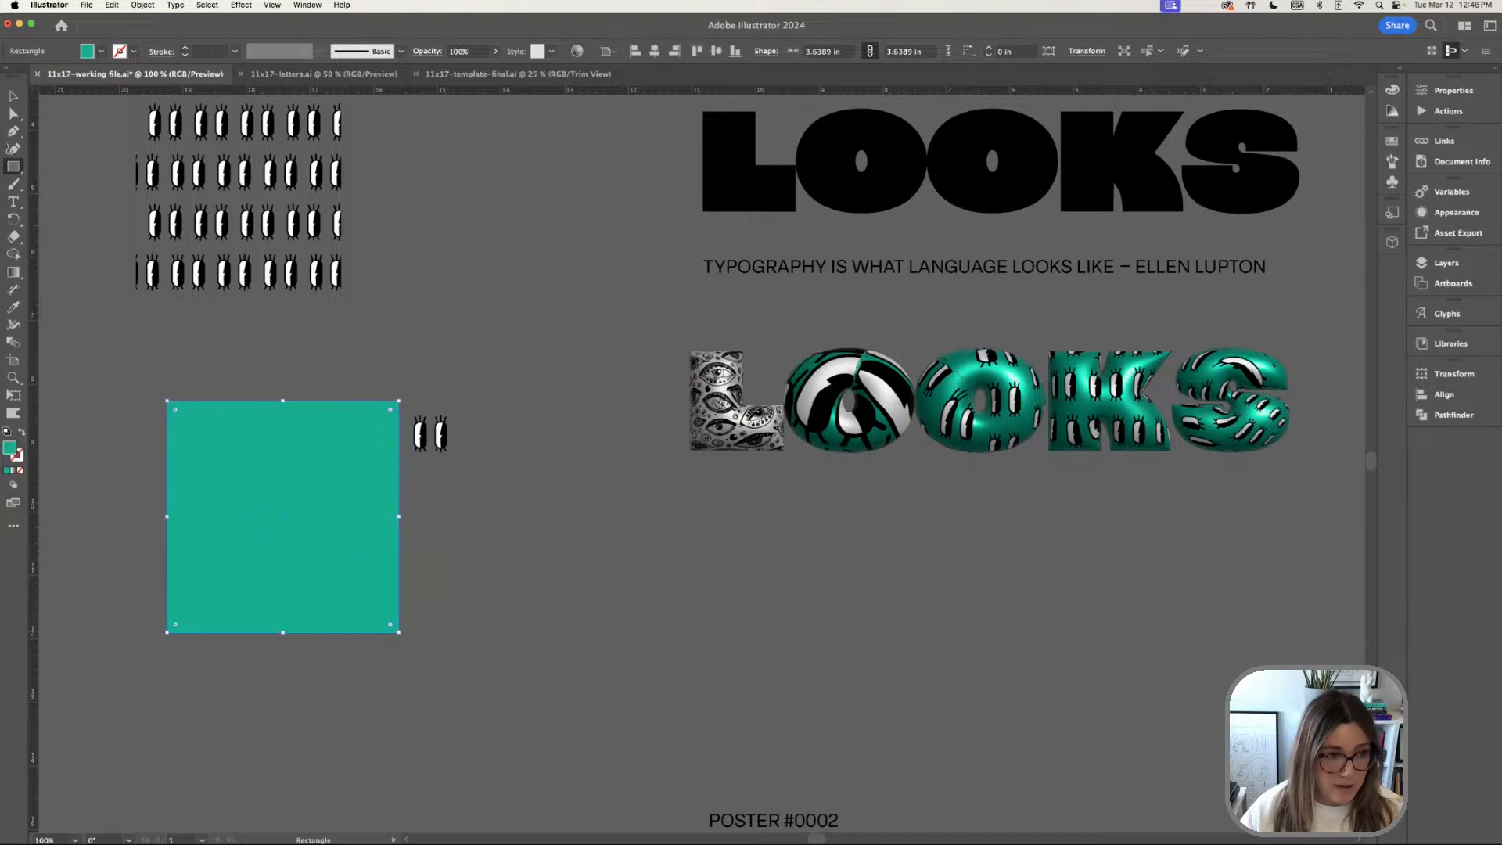
{"action": "key", "text": "v"}
Set the Text to Vector Graphic type for the teal square to Pattern
{"action": "left_click", "coordinate": [1450, 92]}
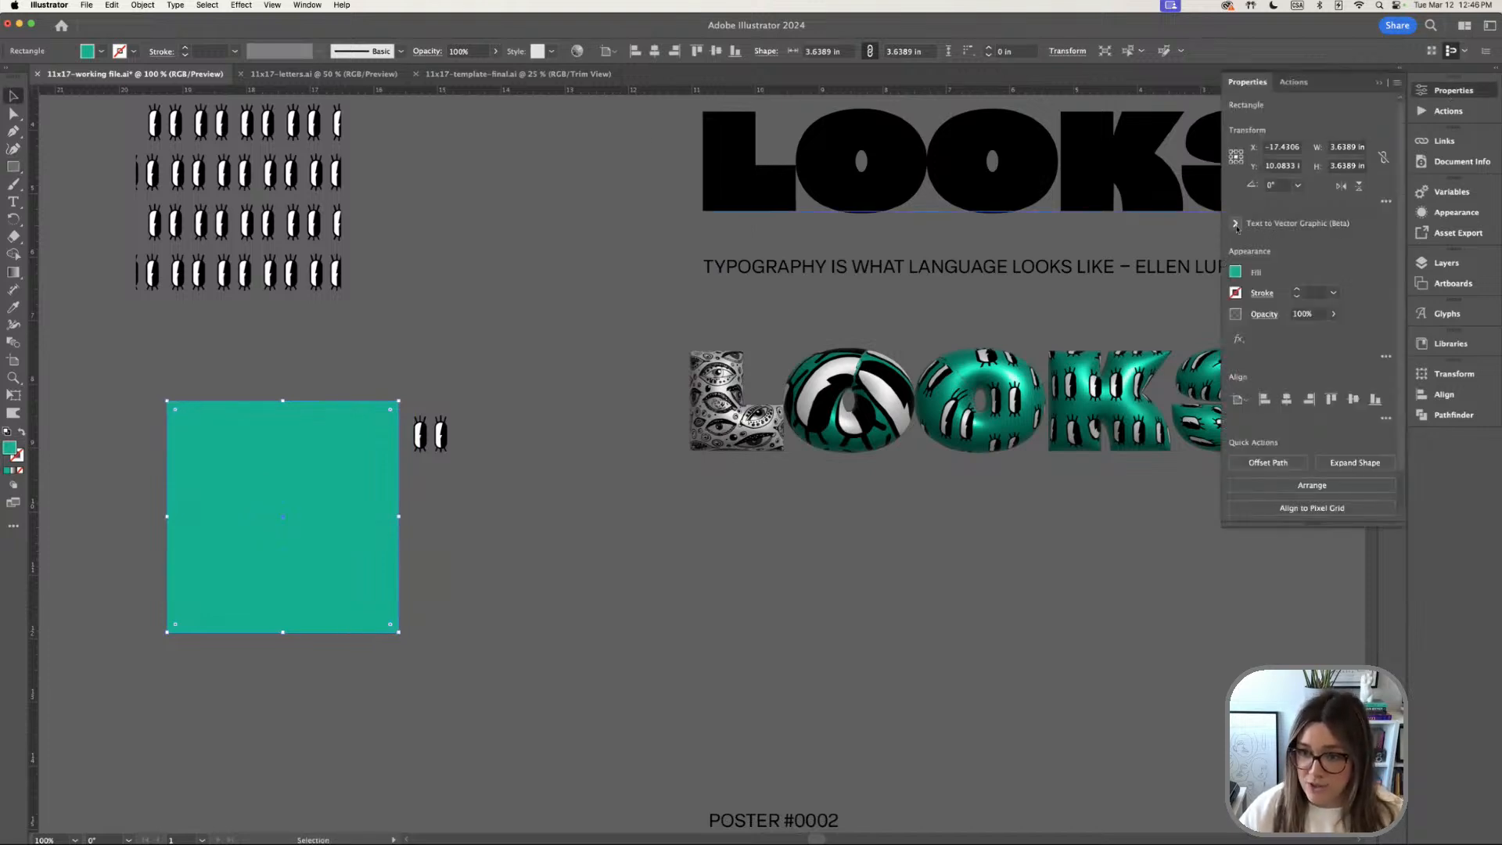
{"action": "left_click", "coordinate": [1273, 226]}
{"action": "left_click", "coordinate": [1339, 266]}
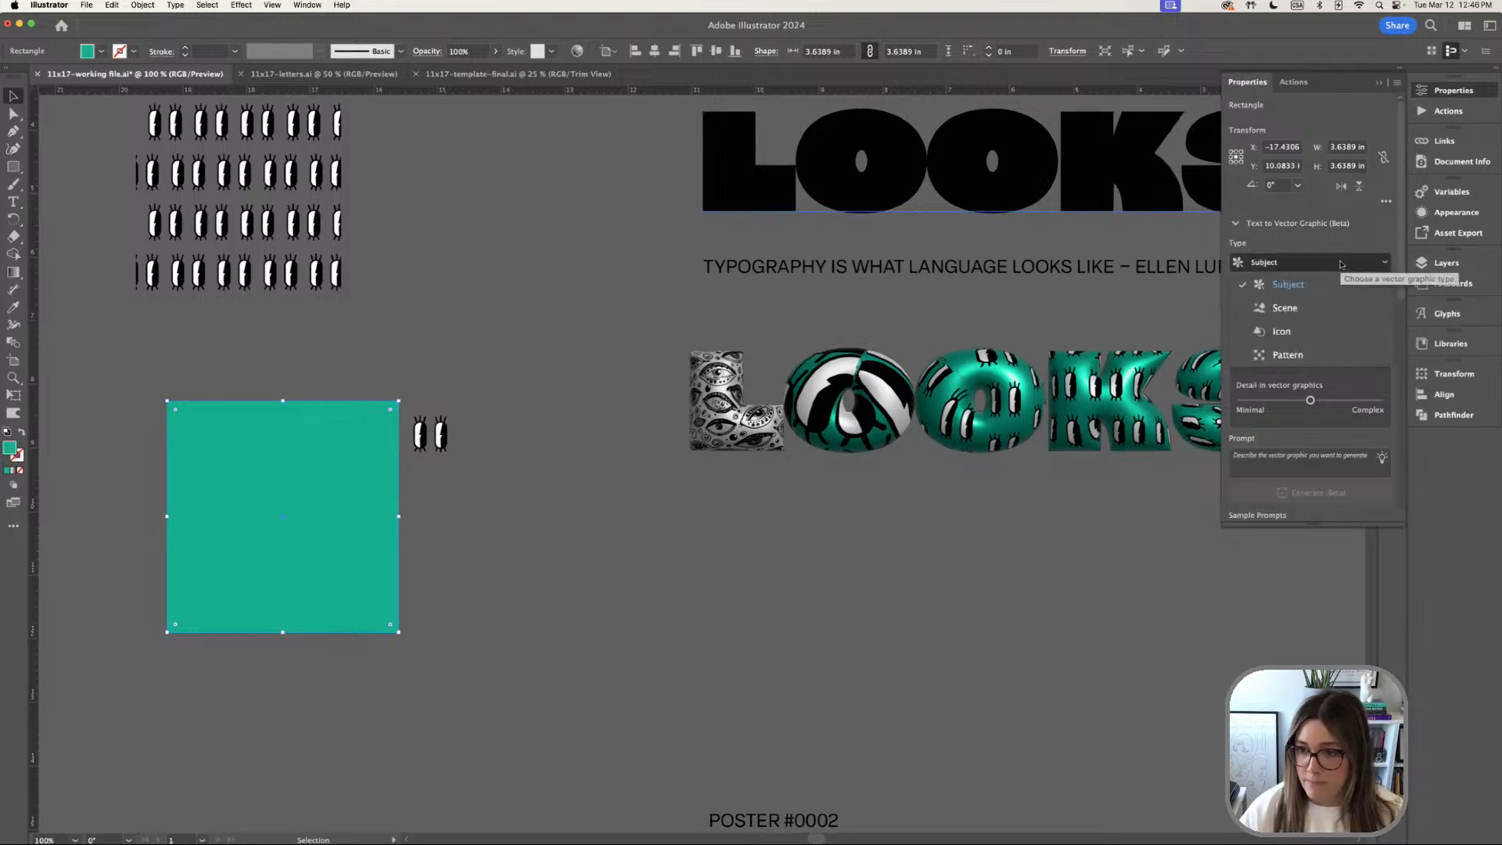
{"action": "left_click", "coordinate": [1243, 257]}
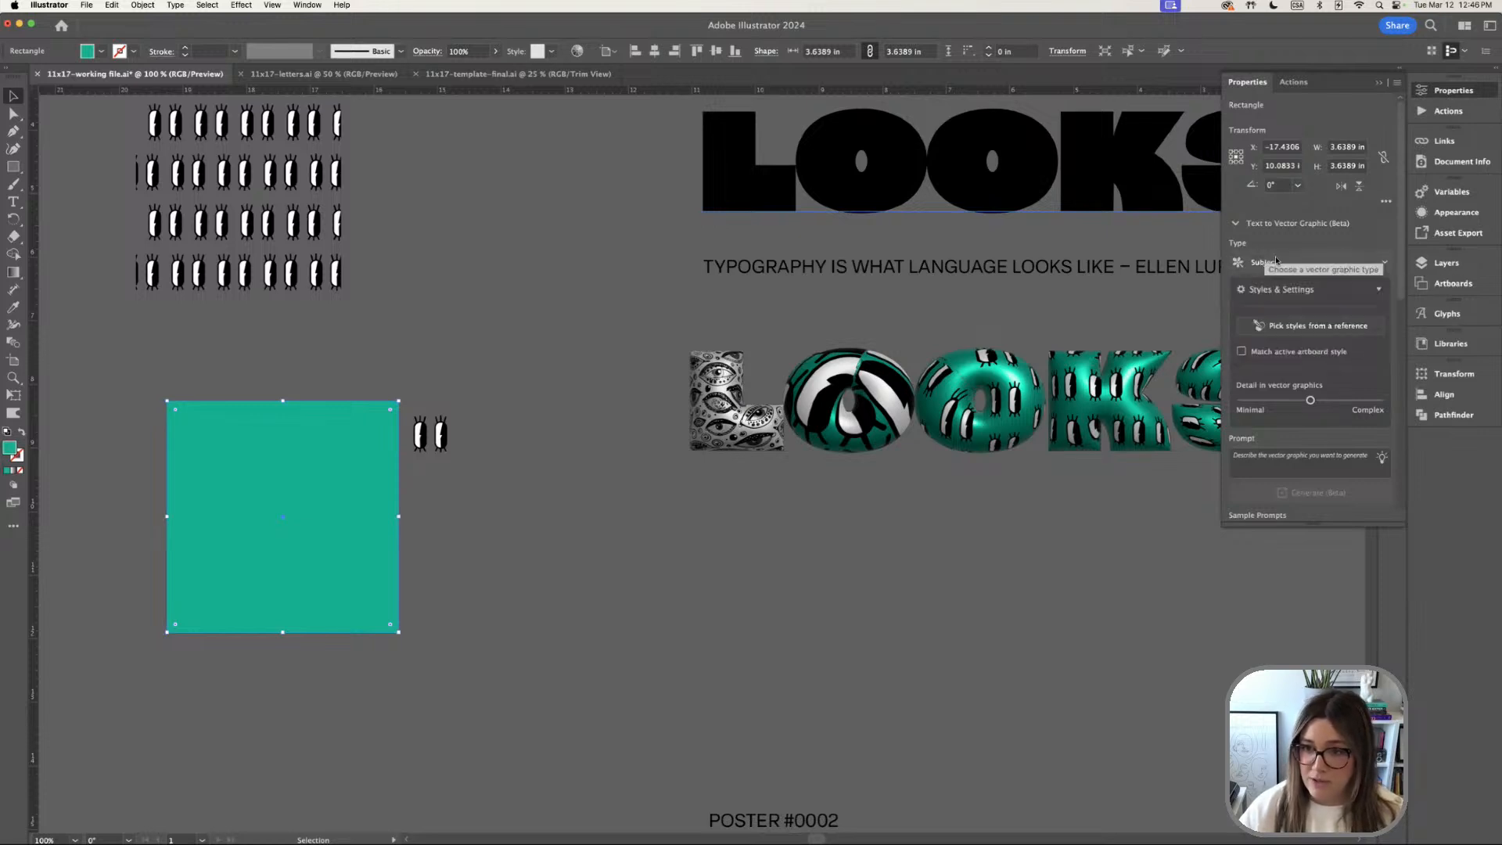
{"action": "left_click", "coordinate": [1368, 264]}
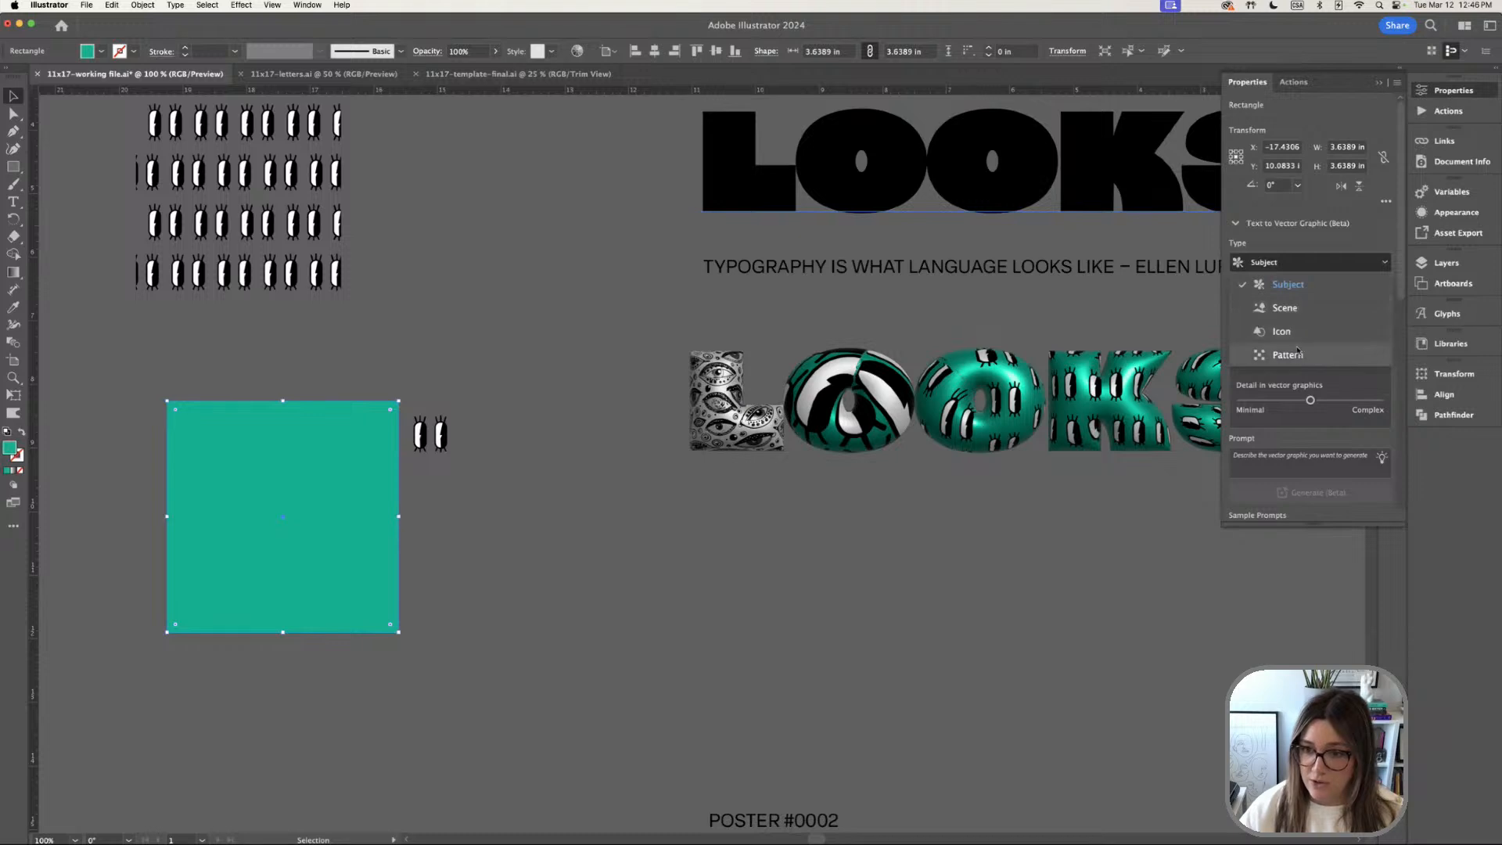
{"action": "left_click", "coordinate": [1283, 356]}
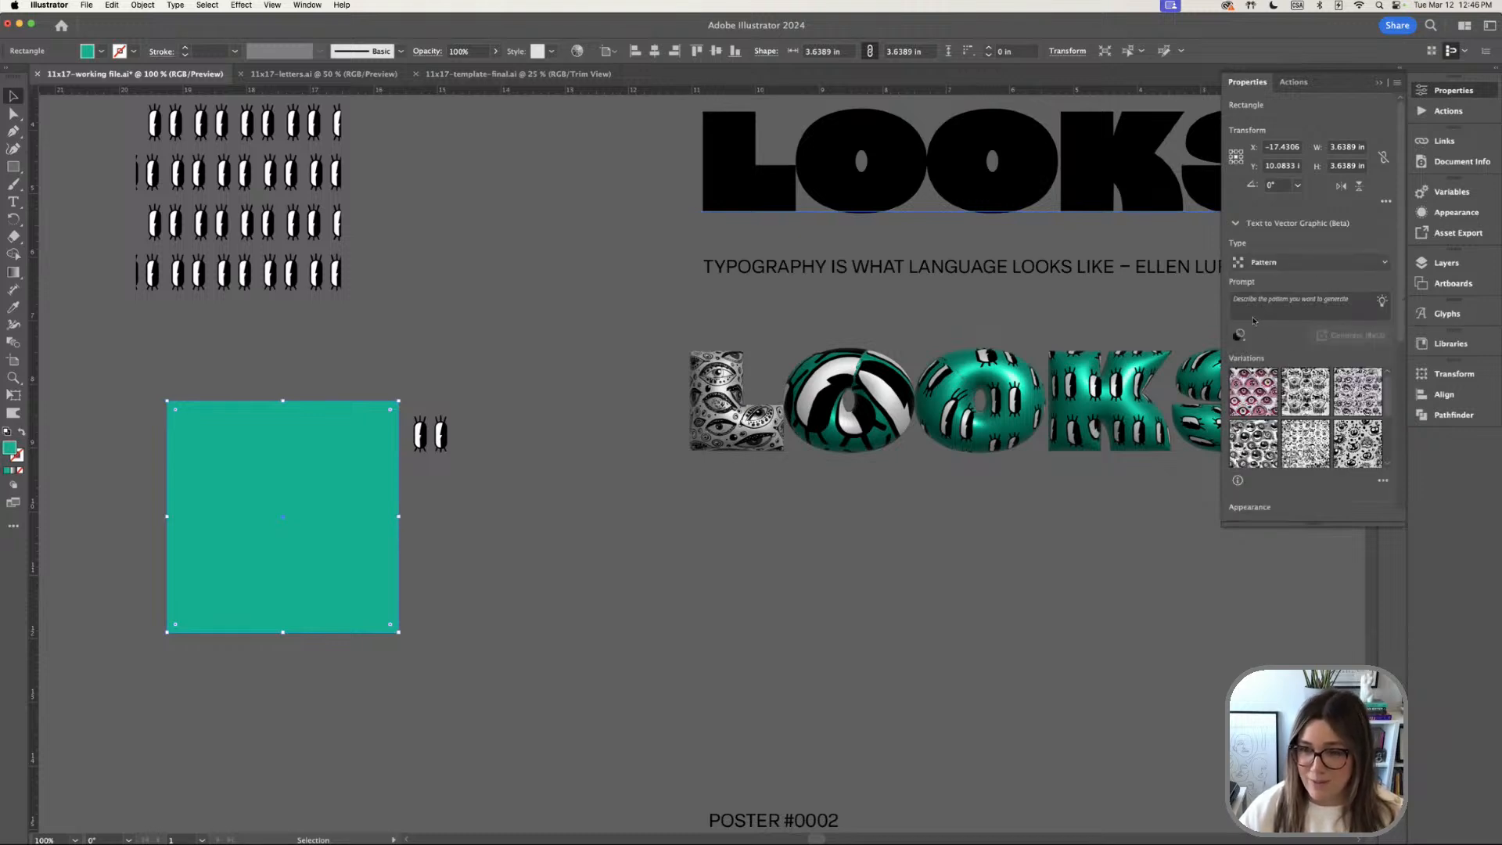
Generate a pattern for the square from the prompt "Big monster eyes" and move the square to just below the small pair of eyes
{"action": "left_click", "coordinate": [1264, 305]}
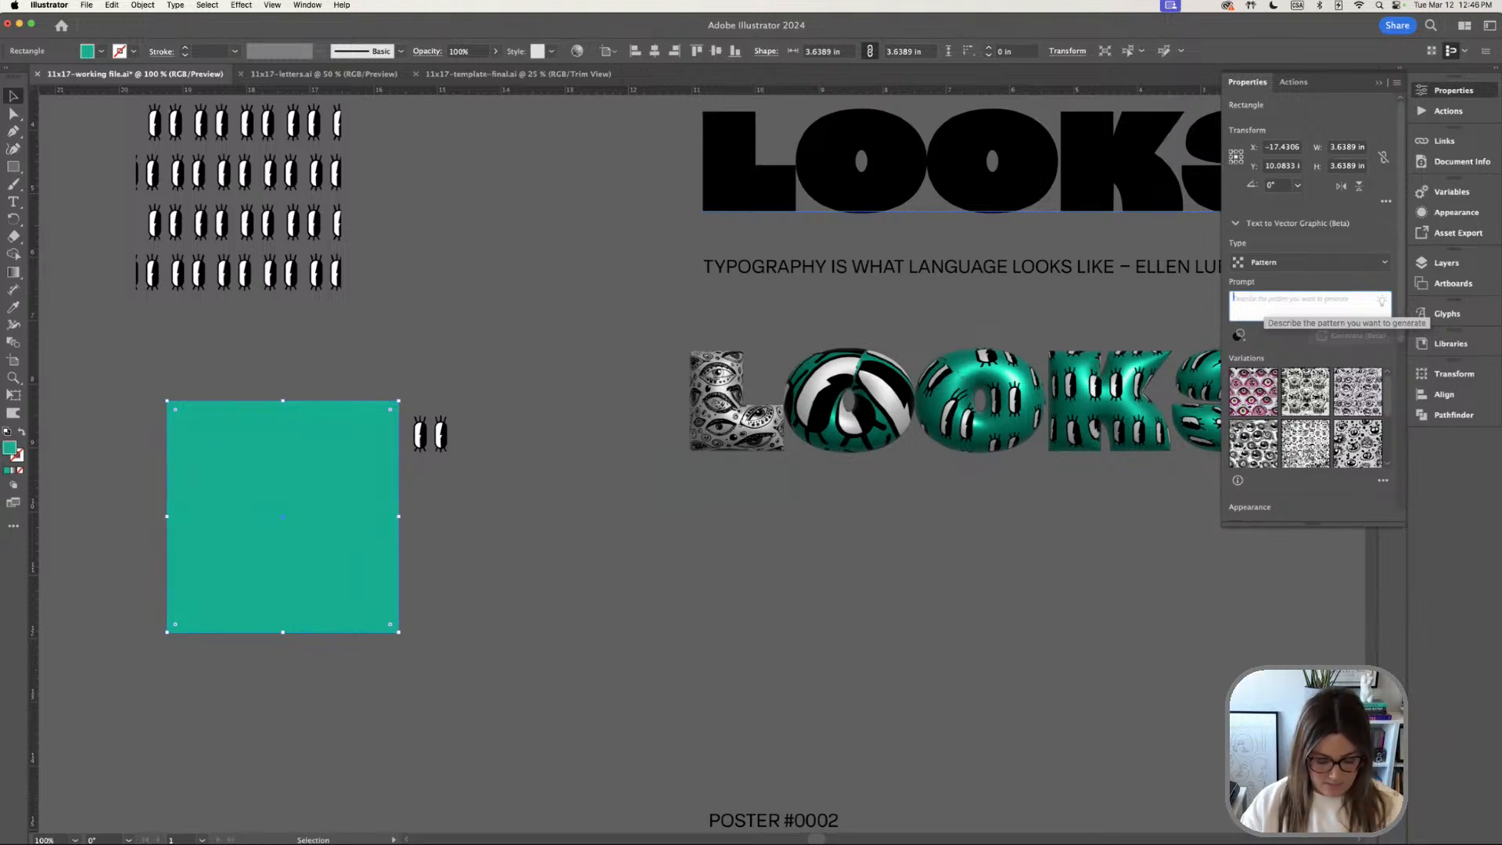
{"action": "type", "text": "BOLD"}
{"action": "key", "text": "BackSpace"}
{"action": "key", "text": "BackSpace"}
{"action": "key", "text": "BackSpace"}
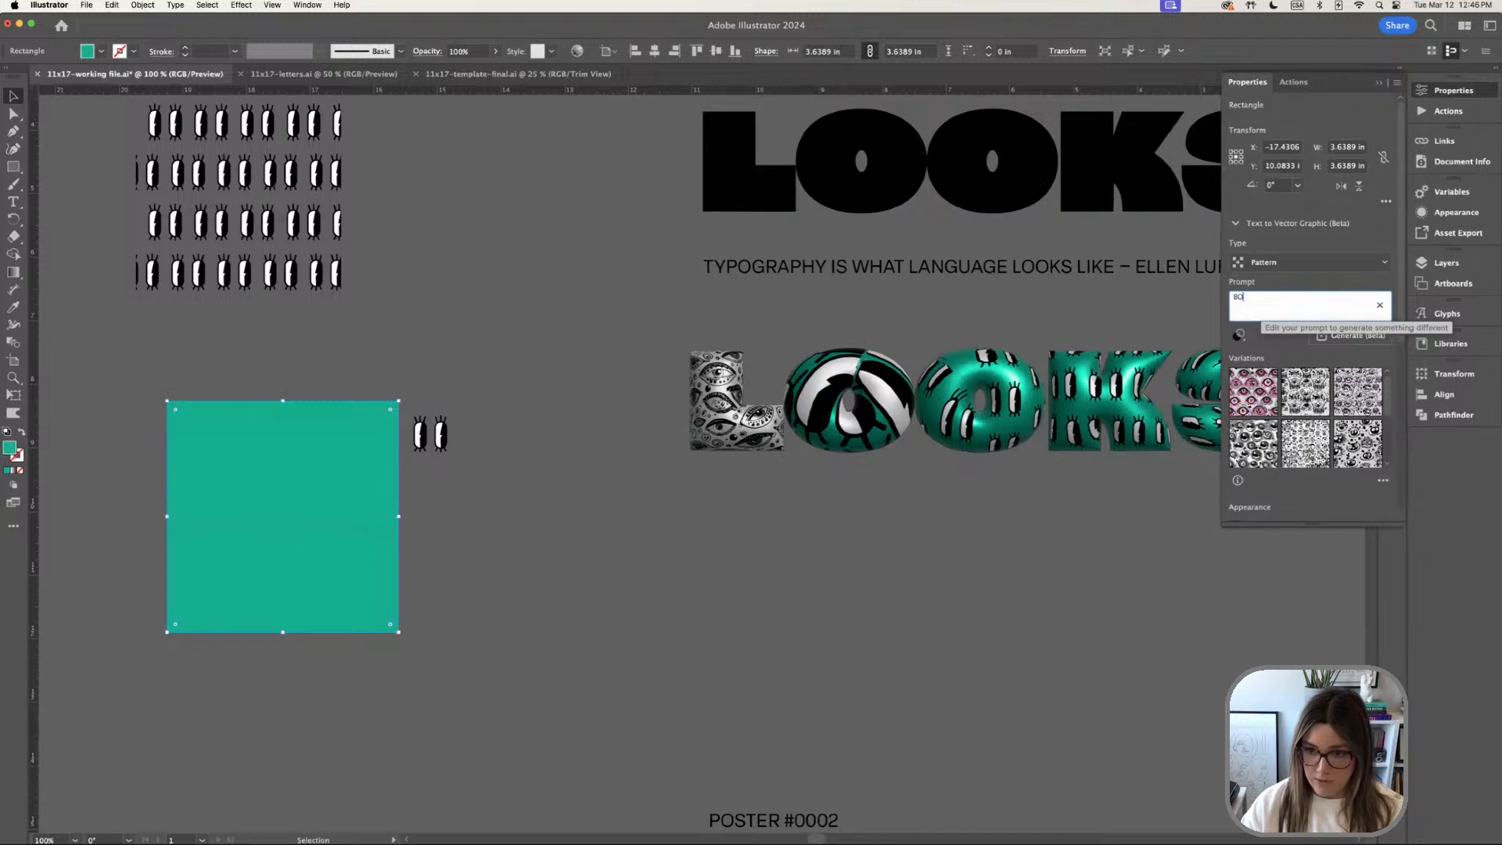
{"action": "type", "text": "ig monster"}
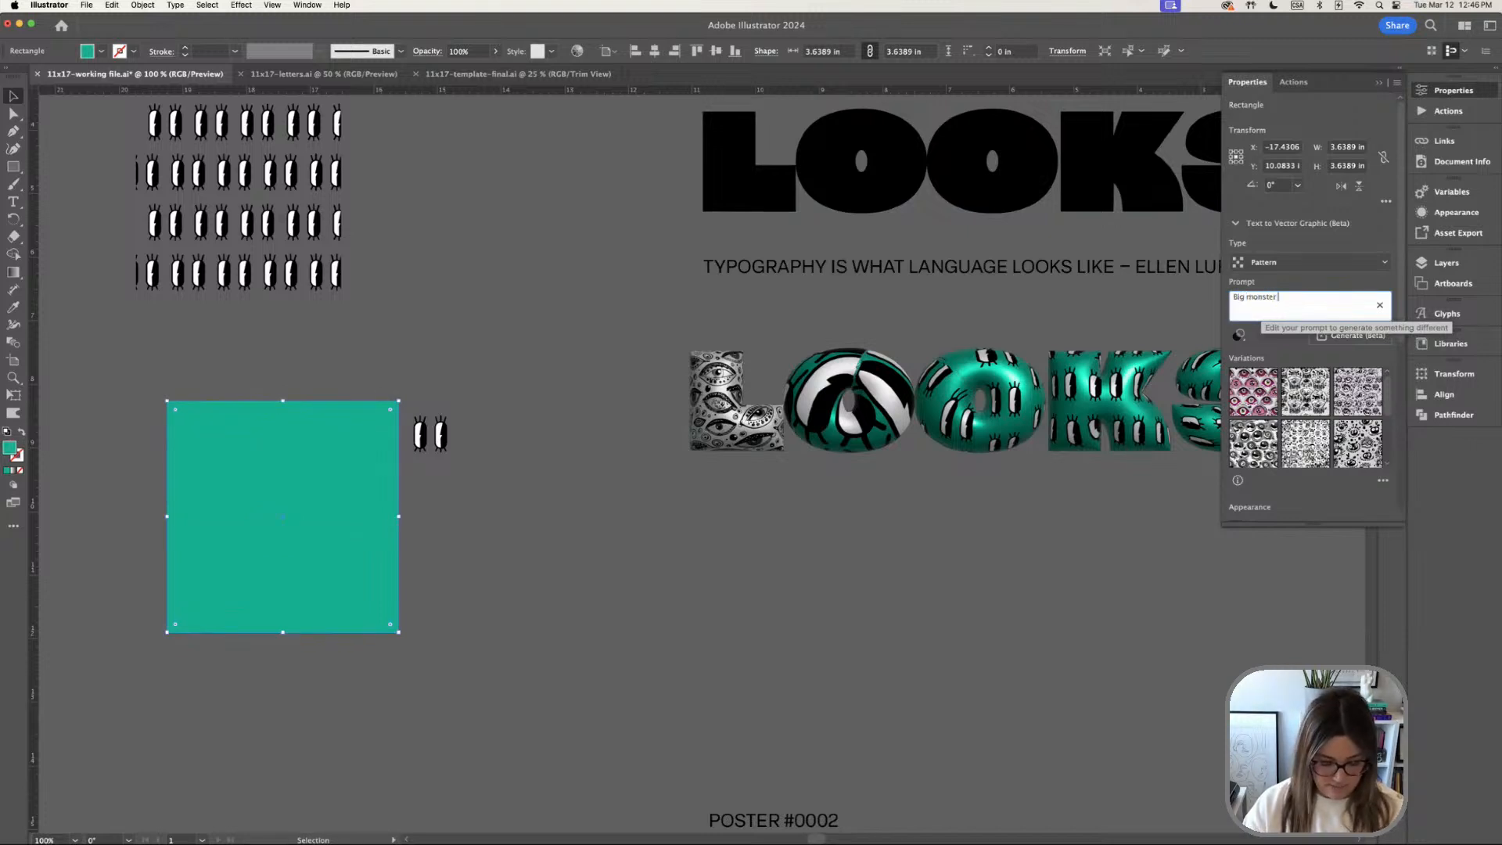
{"action": "type", "text": " eyes"}
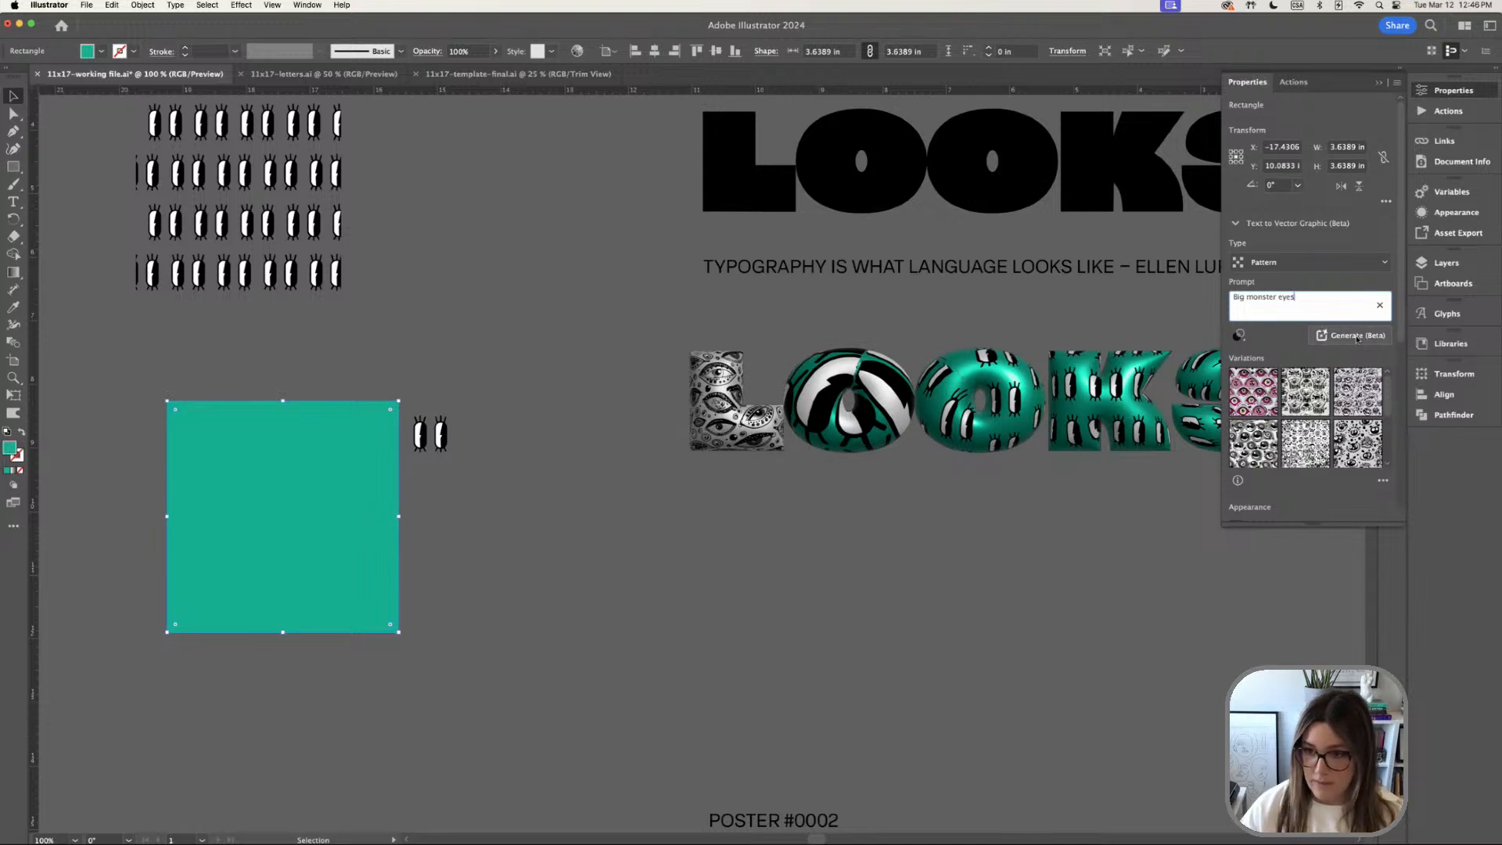
{"action": "left_click", "coordinate": [1358, 336]}
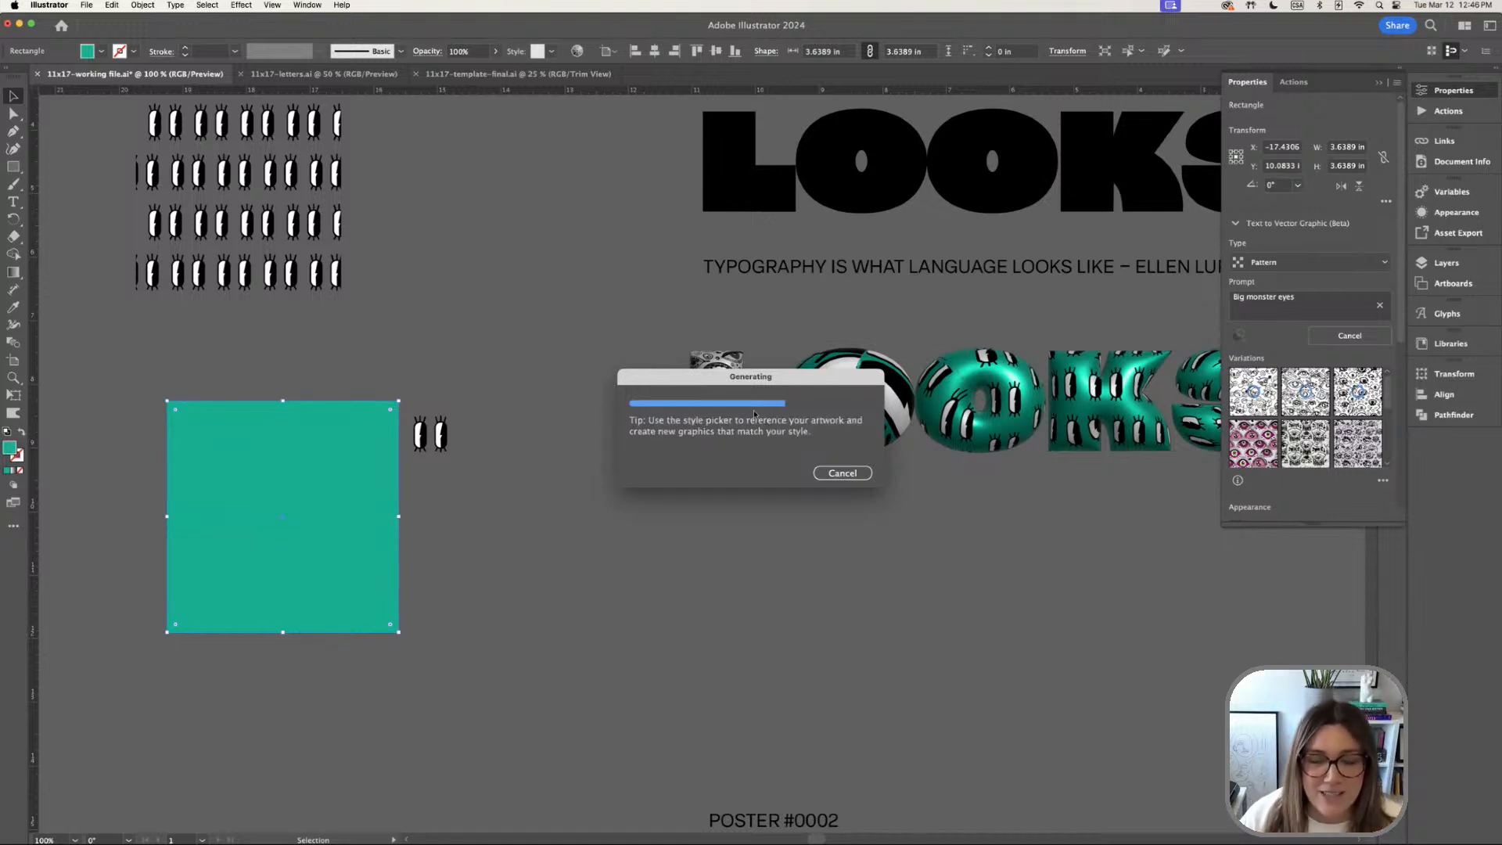
{"action": "left_click_drag", "start_coordinate": [765, 383], "coordinate": [711, 394]}
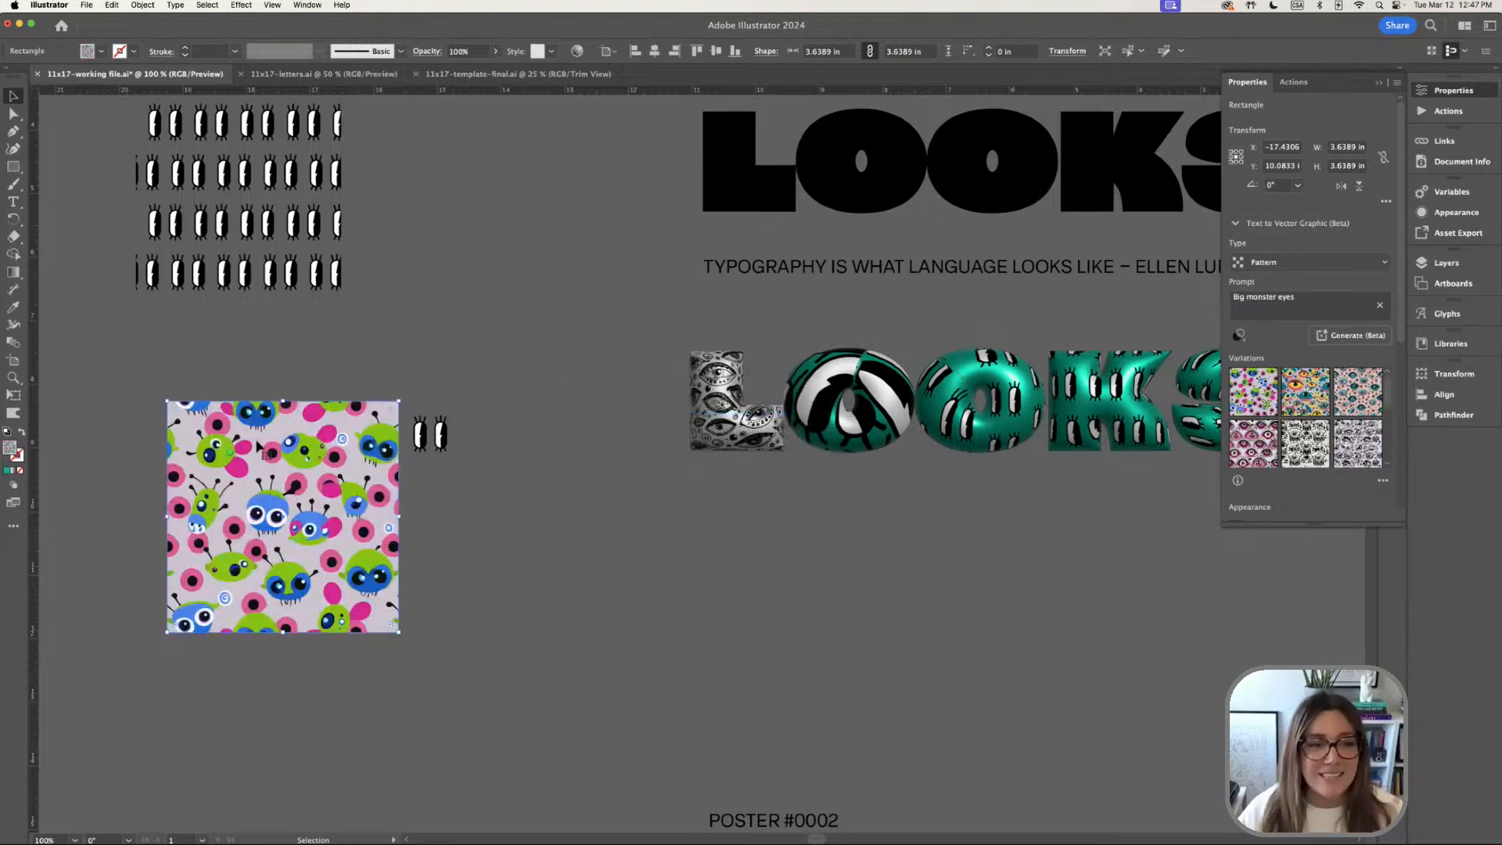
{"action": "left_click_drag", "start_coordinate": [312, 425], "coordinate": [572, 517]}
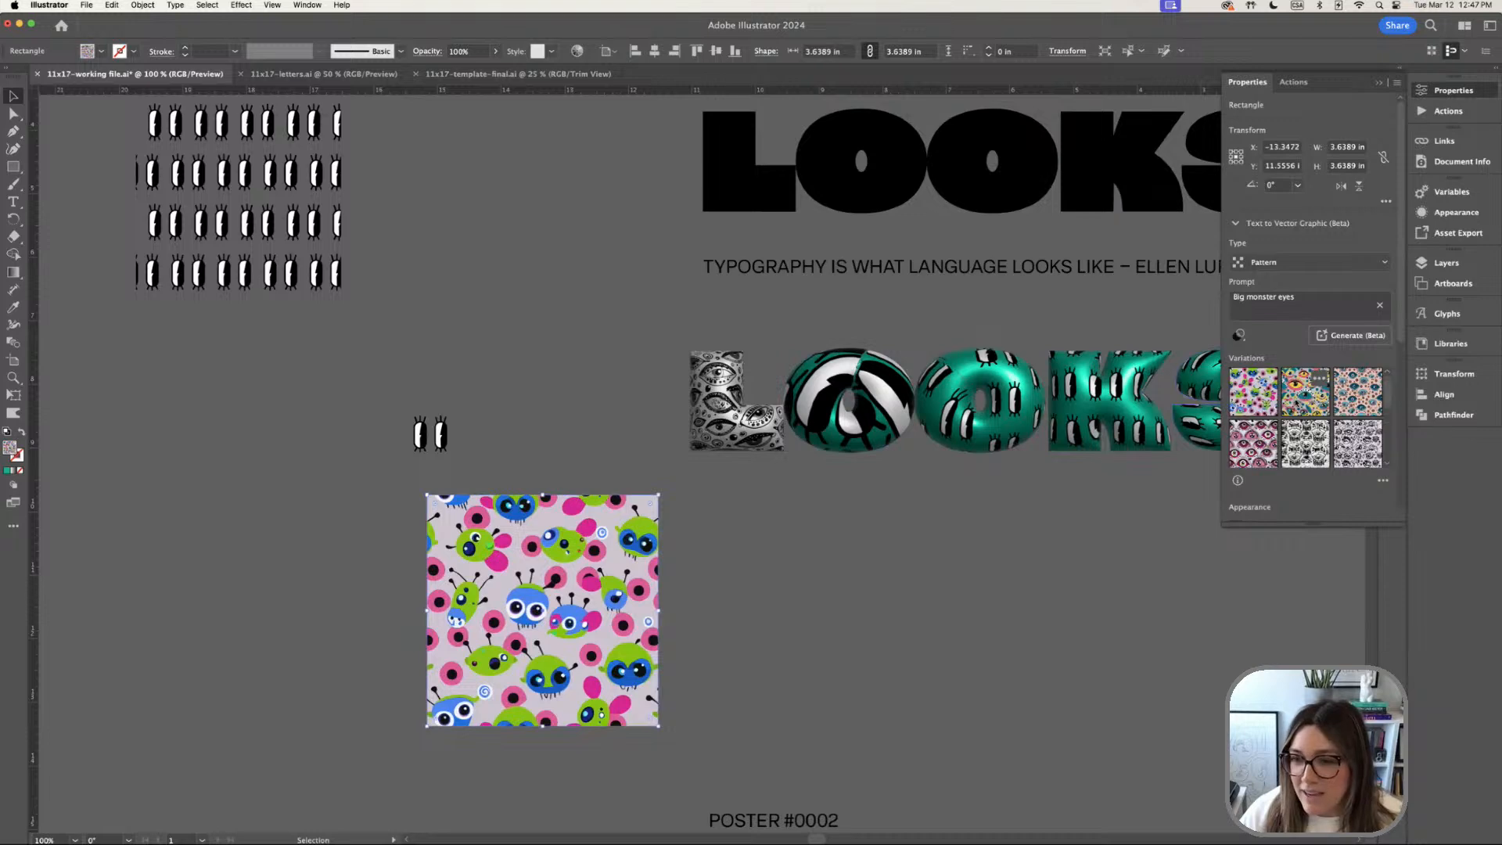
Apply the generated variation with teal, pink and yellow eyes on grey to the pattern square and dismiss the swatch notification
{"action": "left_click", "coordinate": [1320, 378]}
{"action": "left_click", "coordinate": [781, 603]}
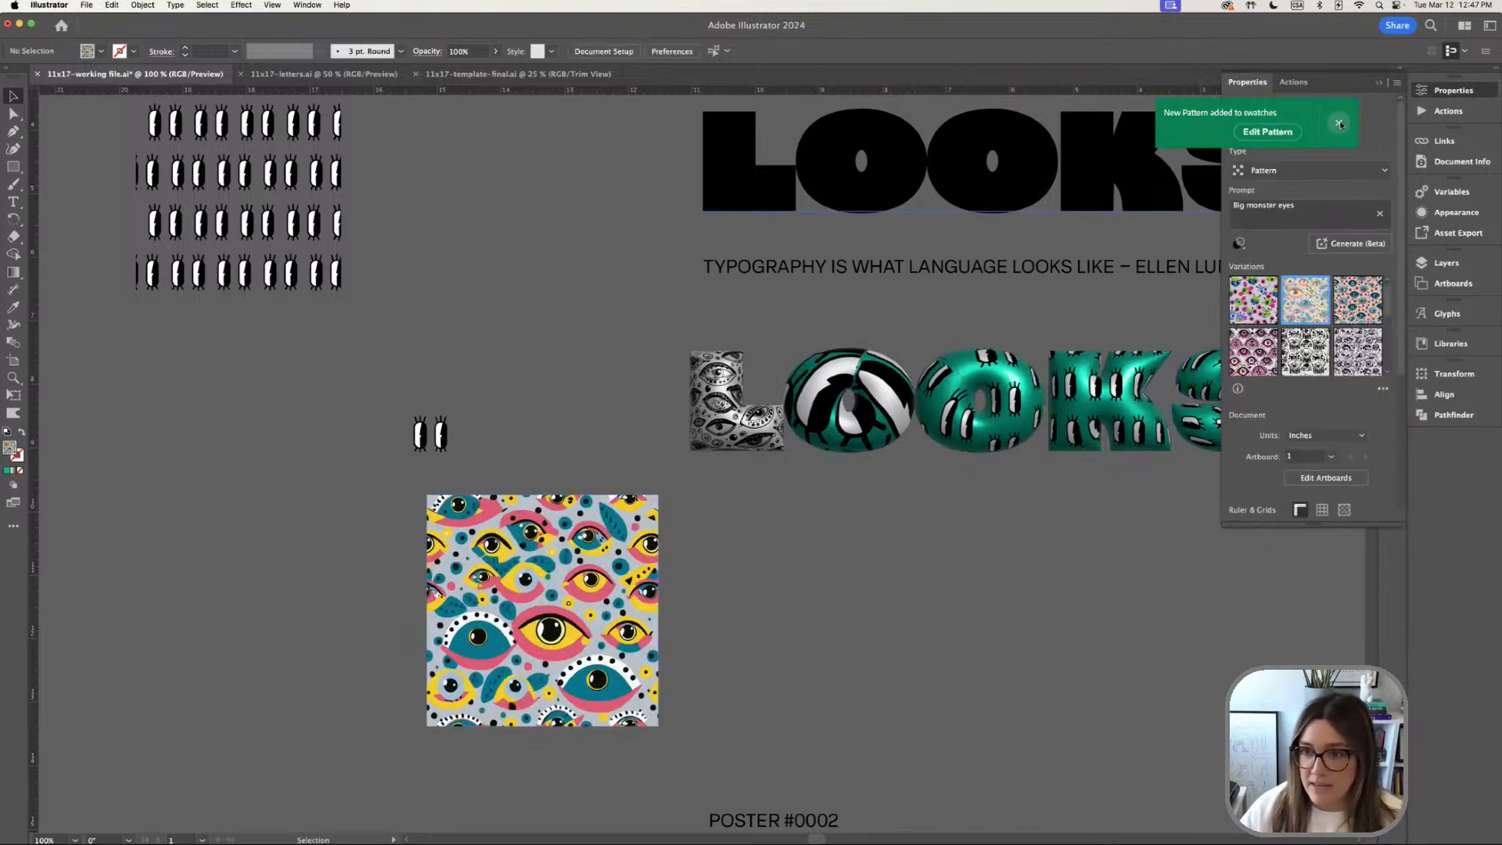
{"action": "left_click", "coordinate": [1340, 124]}
{"action": "left_click", "coordinate": [1378, 84]}
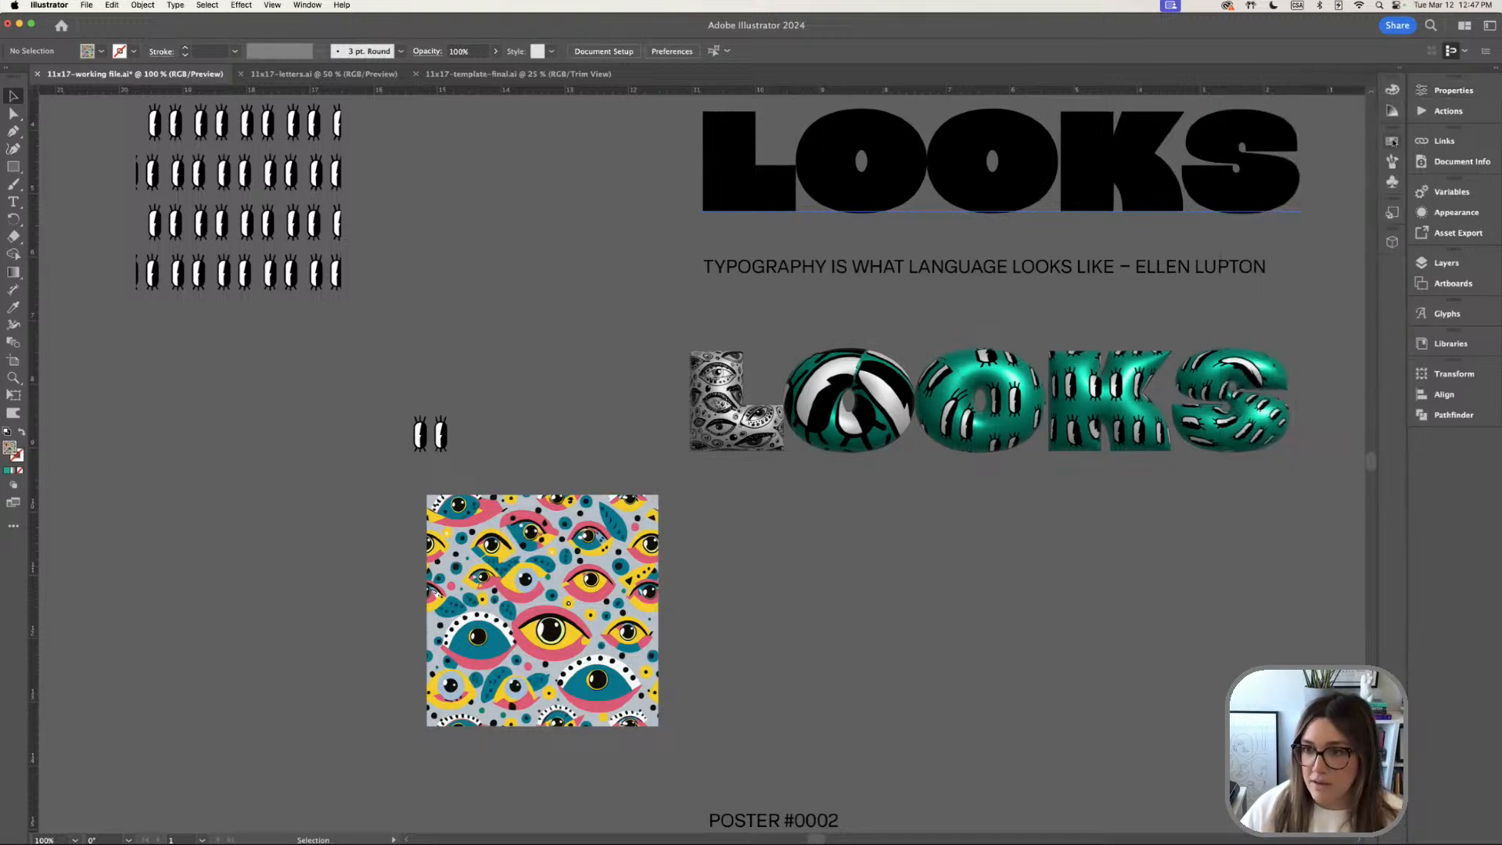
Save the eye pattern square as a new dynamic symbol named "monster eyes"
{"action": "left_click", "coordinate": [1392, 141]}
{"action": "left_click", "coordinate": [1311, 135]}
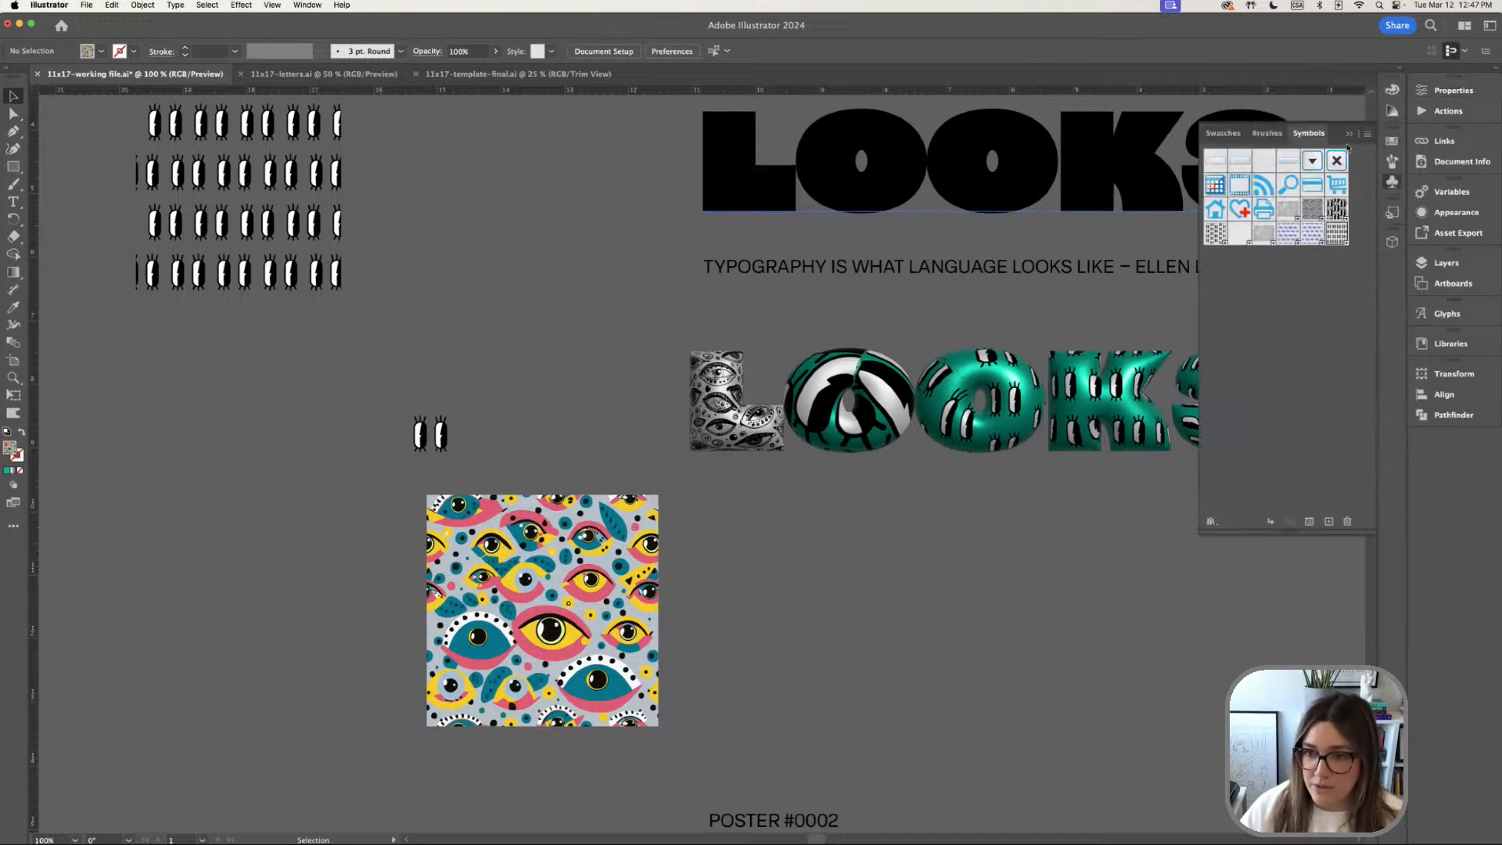
{"action": "left_click_drag", "start_coordinate": [591, 597], "coordinate": [1255, 381]}
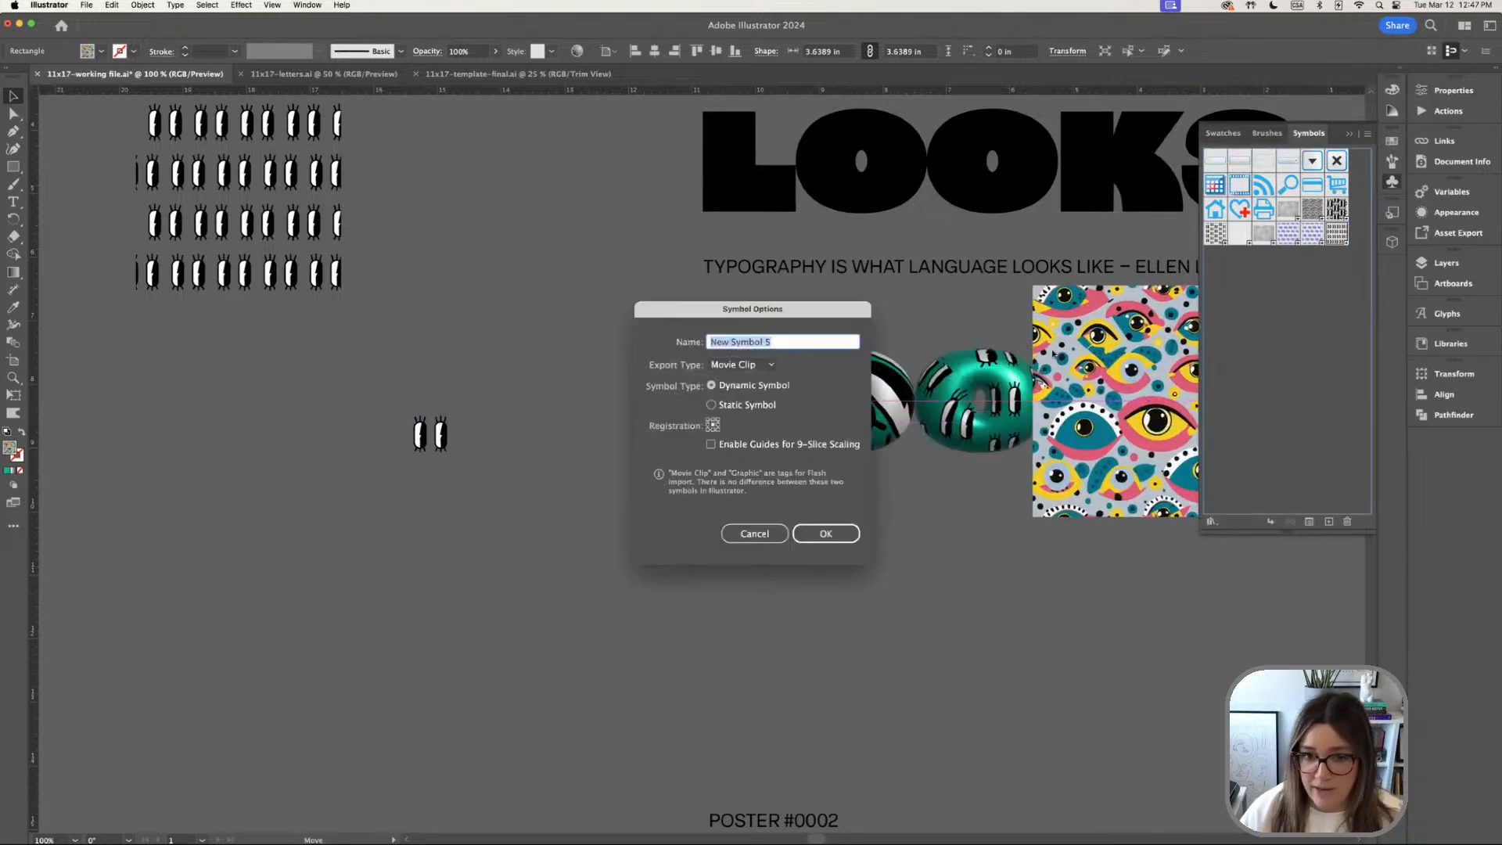
{"action": "type", "text": "monst"}
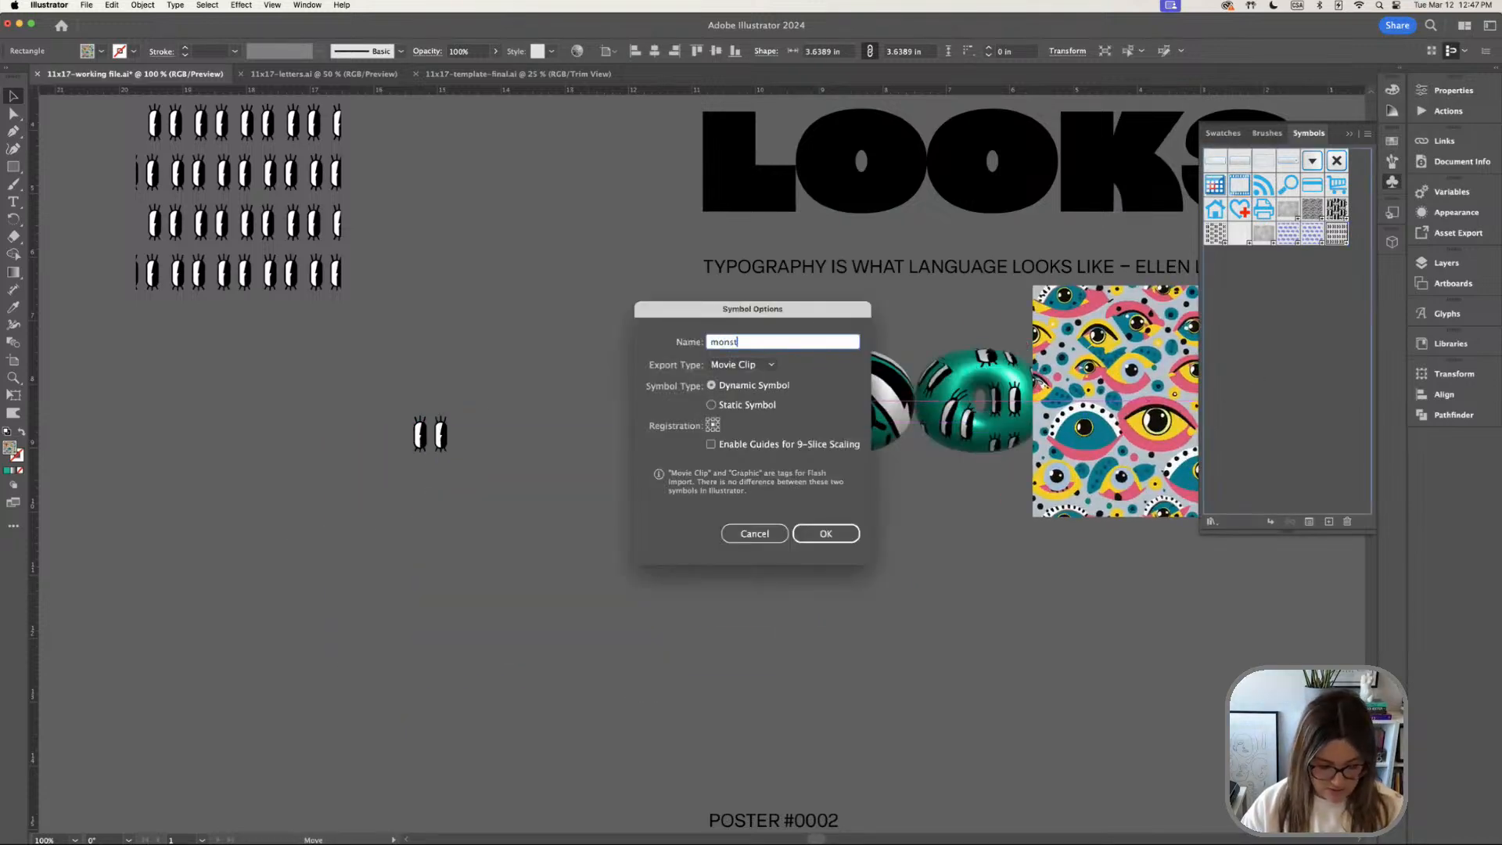
{"action": "type", "text": "er eye"}
{"action": "key", "text": "Return"}
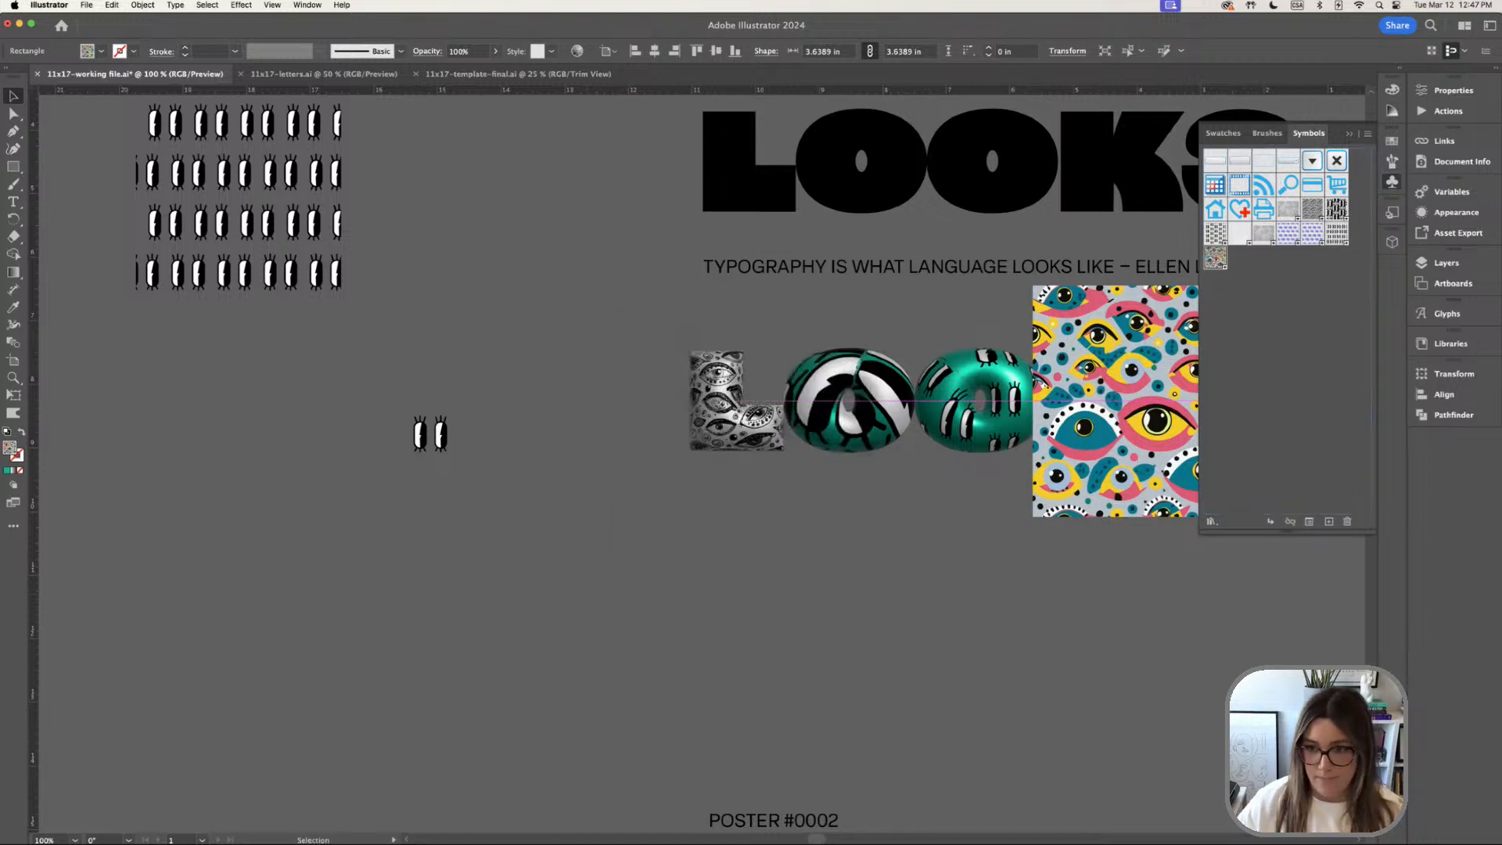
Replace the Eyes 1 graphic on the inflated L with the monster eyes graphic and scale it up
{"action": "left_click", "coordinate": [716, 423]}
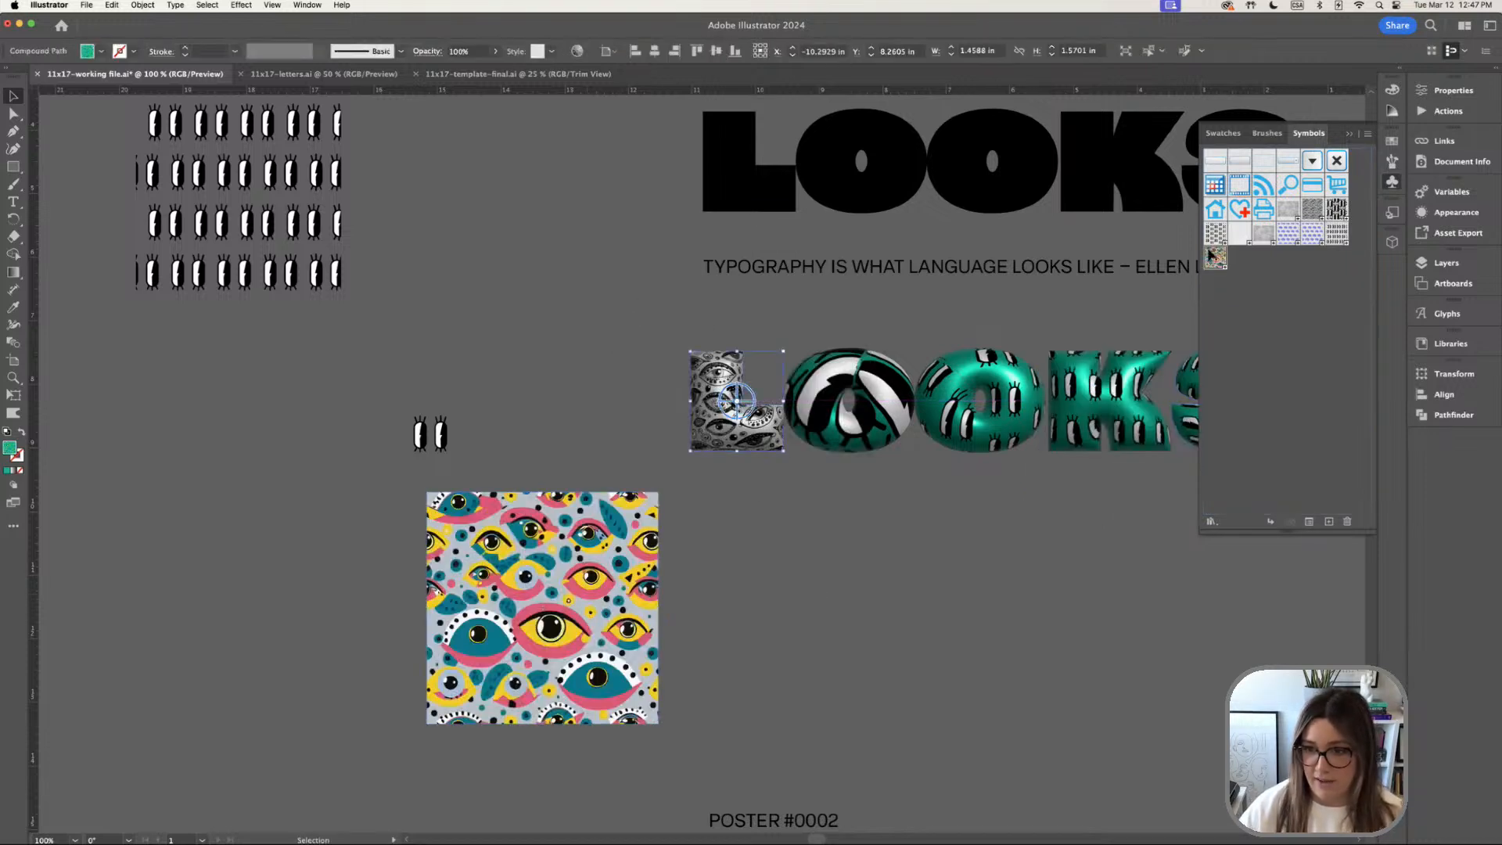
{"action": "left_click", "coordinate": [1350, 134]}
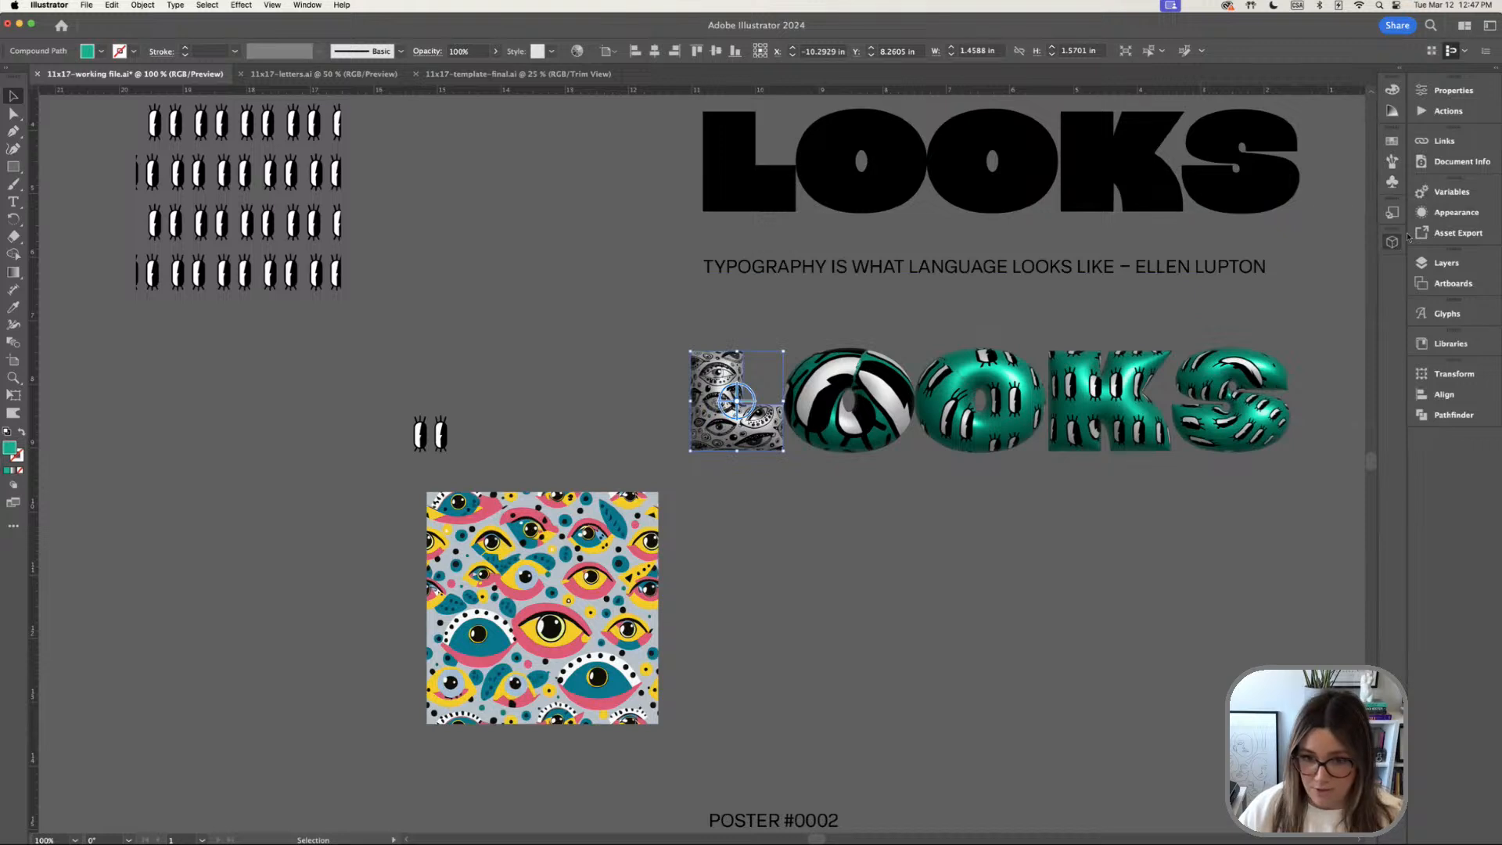
{"action": "left_click", "coordinate": [1392, 242]}
{"action": "scroll", "coordinate": [1284, 436], "scroll_direction": "down", "scroll_amount": 5}
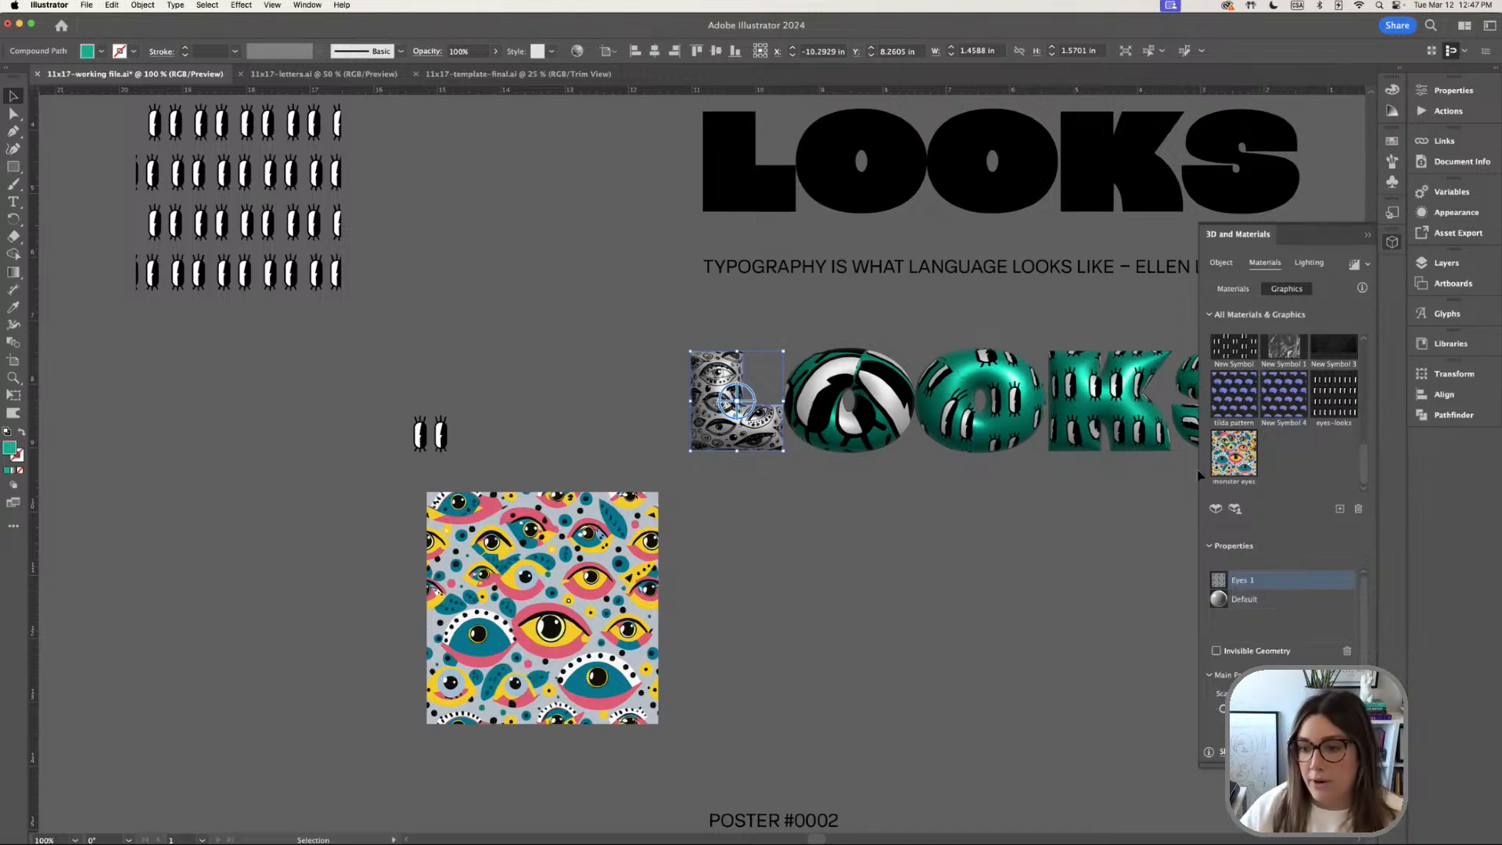
{"action": "left_click", "coordinate": [1348, 652]}
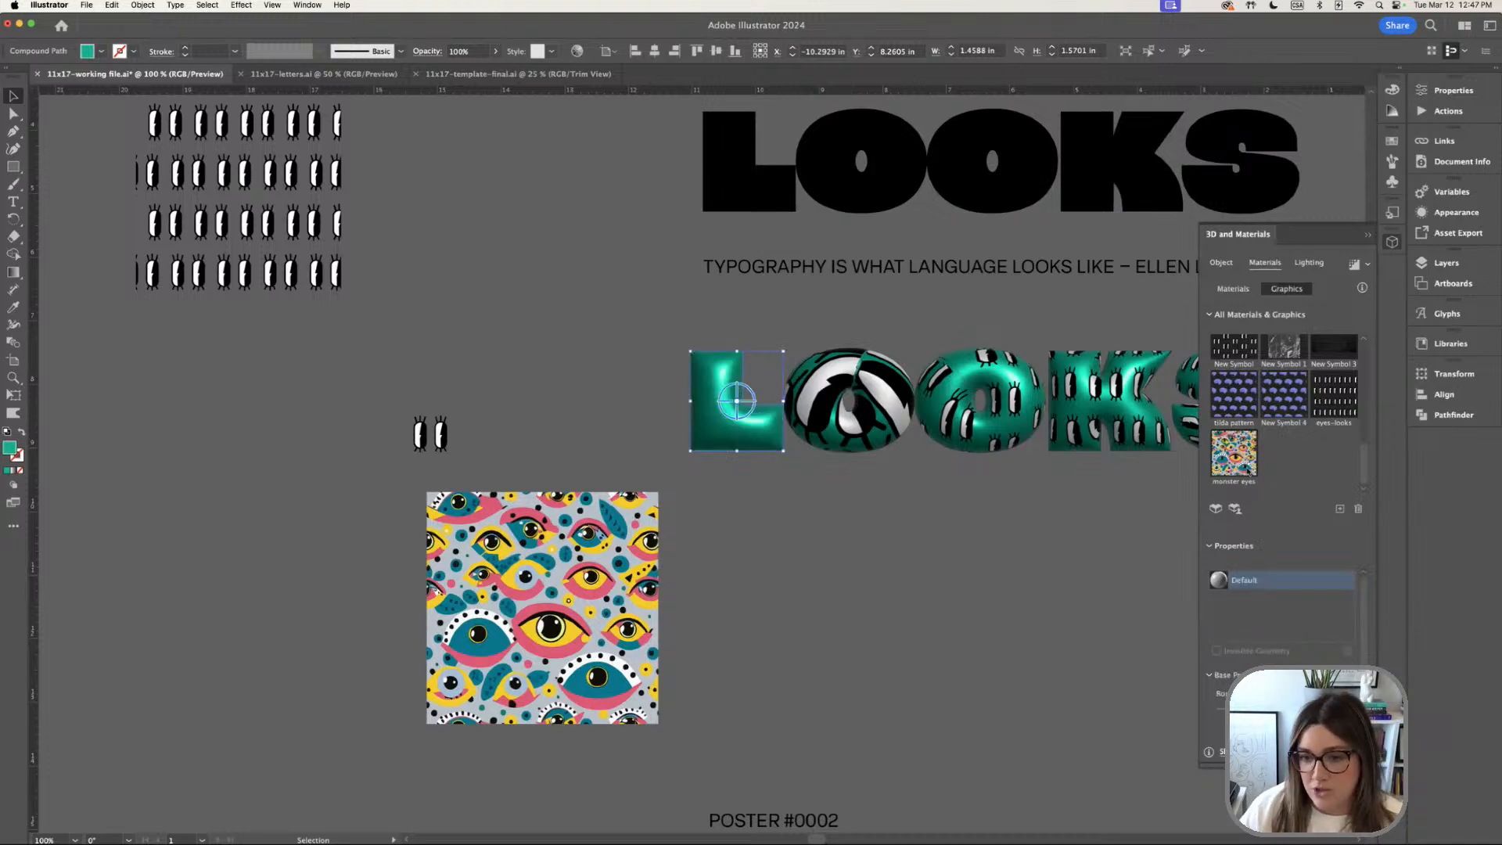
{"action": "left_click_drag", "start_coordinate": [736, 401], "coordinate": [736, 400]}
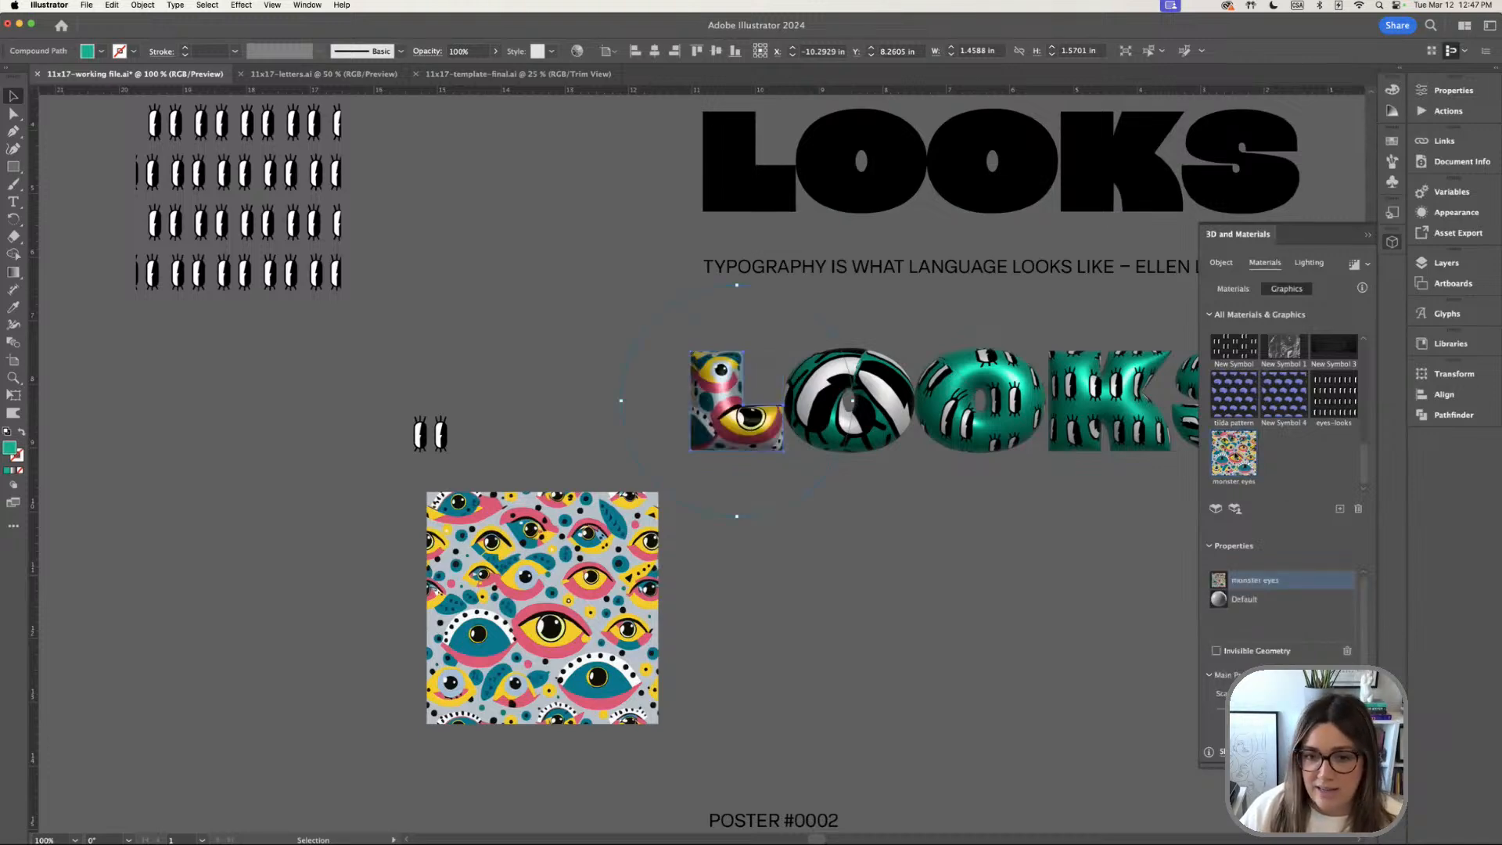
{"action": "left_click_drag", "start_coordinate": [738, 286], "coordinate": [804, 249]}
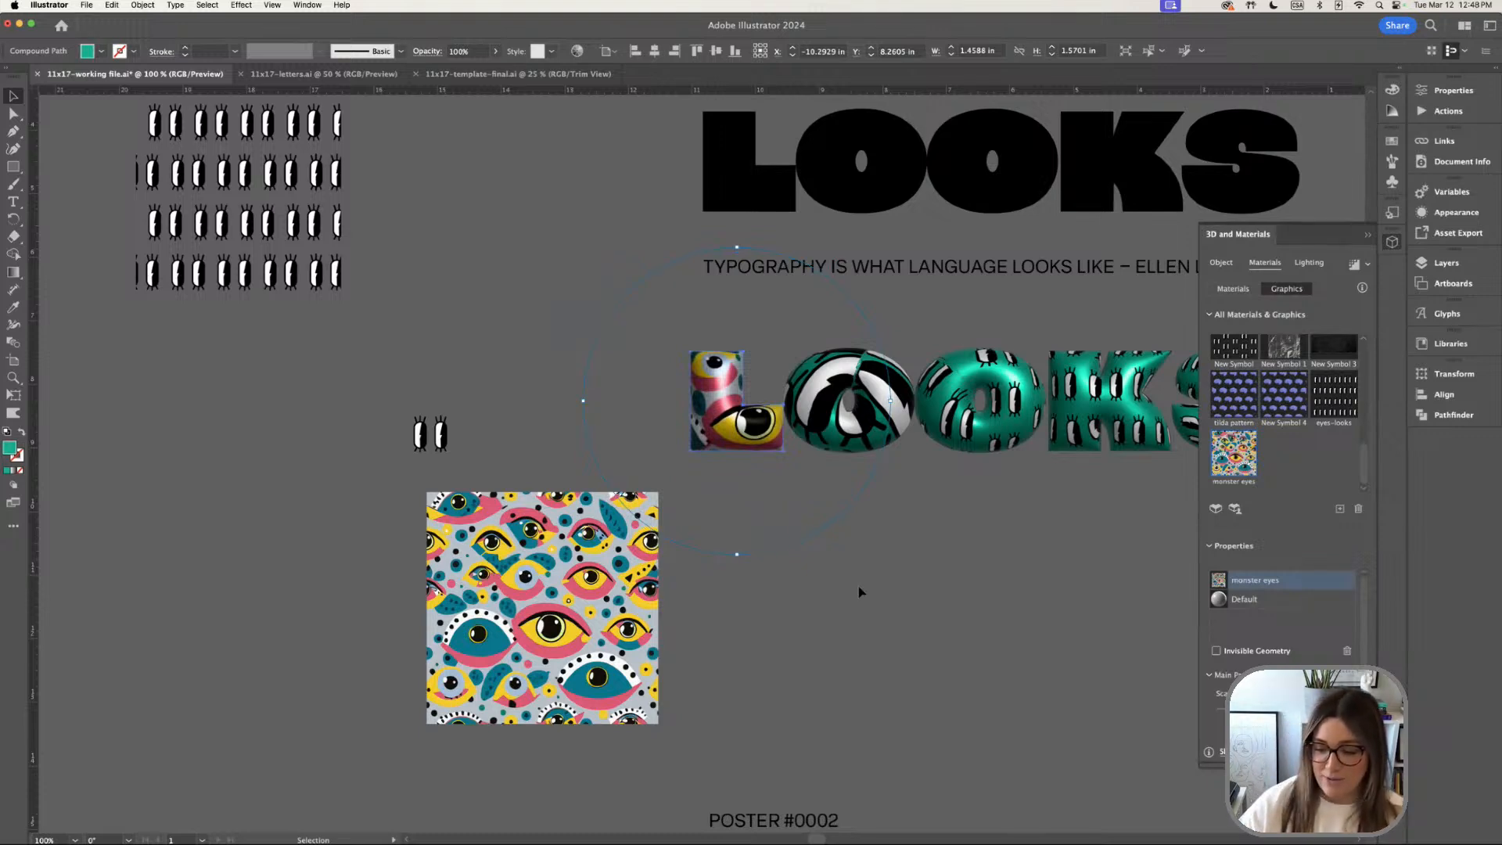
{"action": "left_click", "coordinate": [901, 320]}
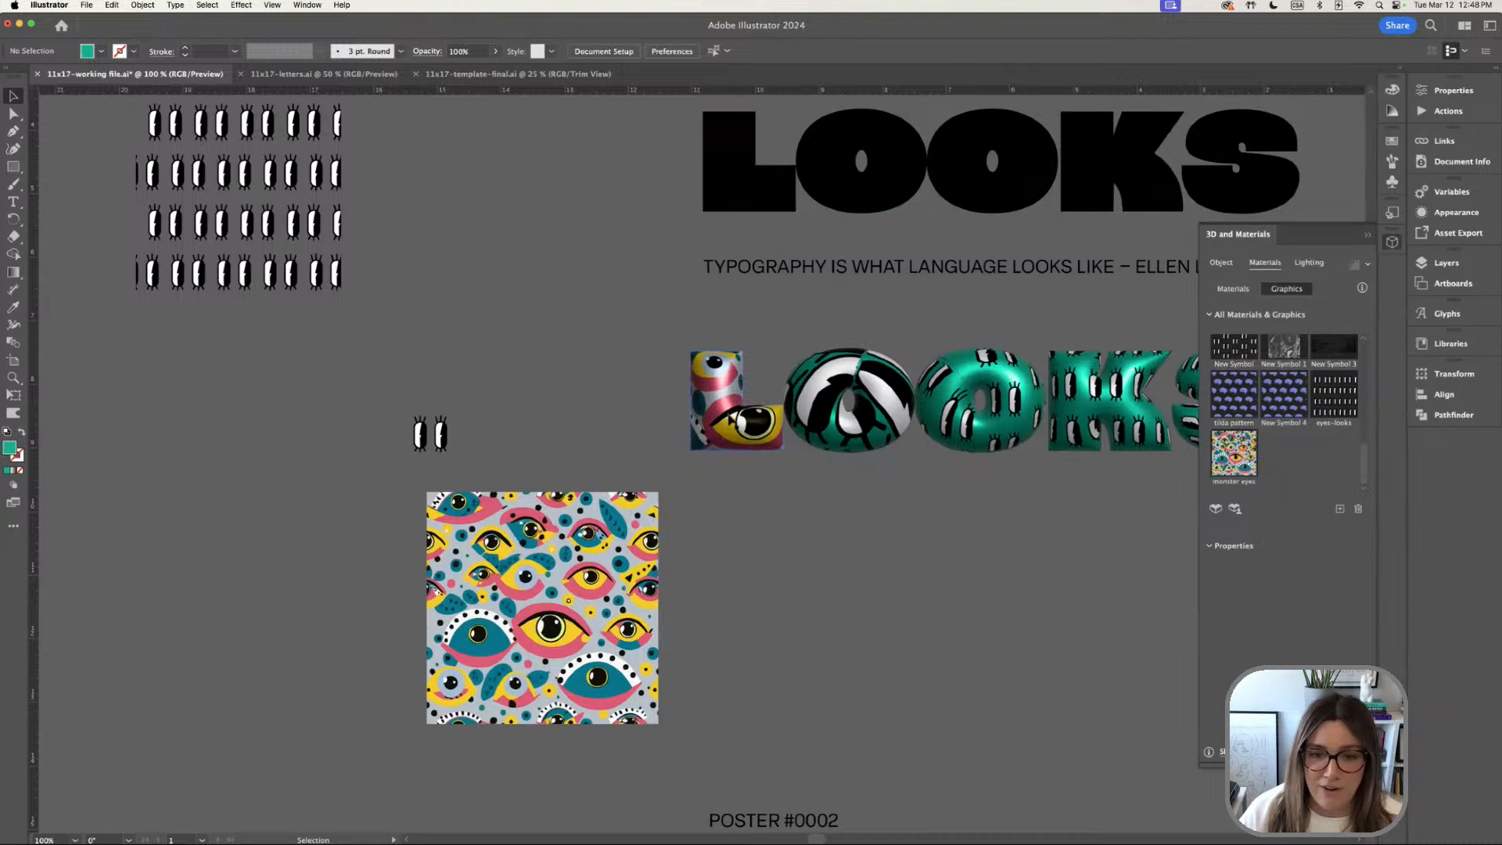
Remove the graphic from the inflated L and apply the eyes-looks graphic instead
{"action": "left_click", "coordinate": [729, 417]}
{"action": "left_click", "coordinate": [1347, 651]}
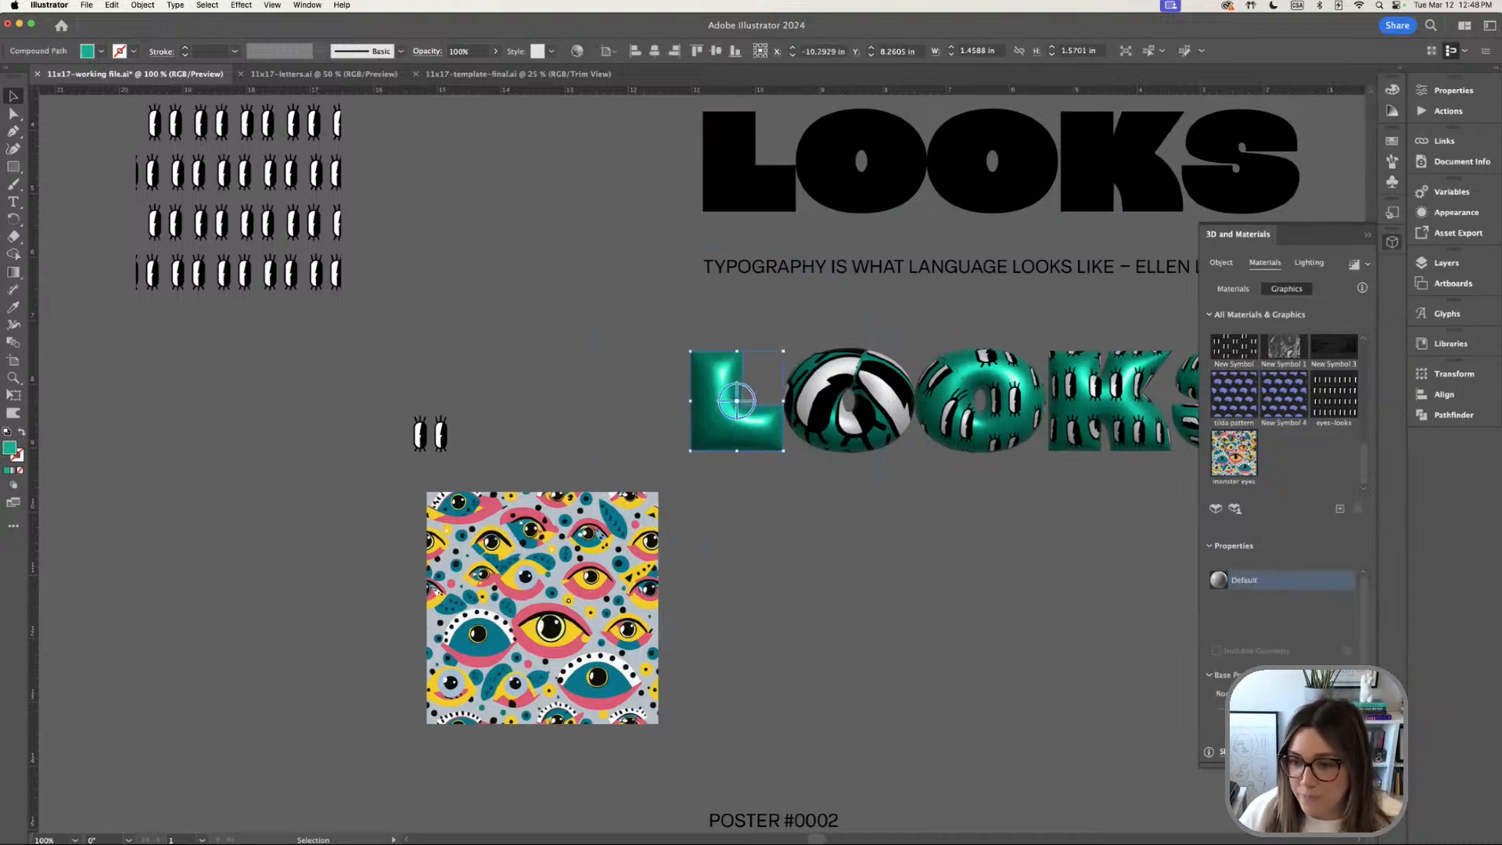
{"action": "left_click", "coordinate": [1337, 405]}
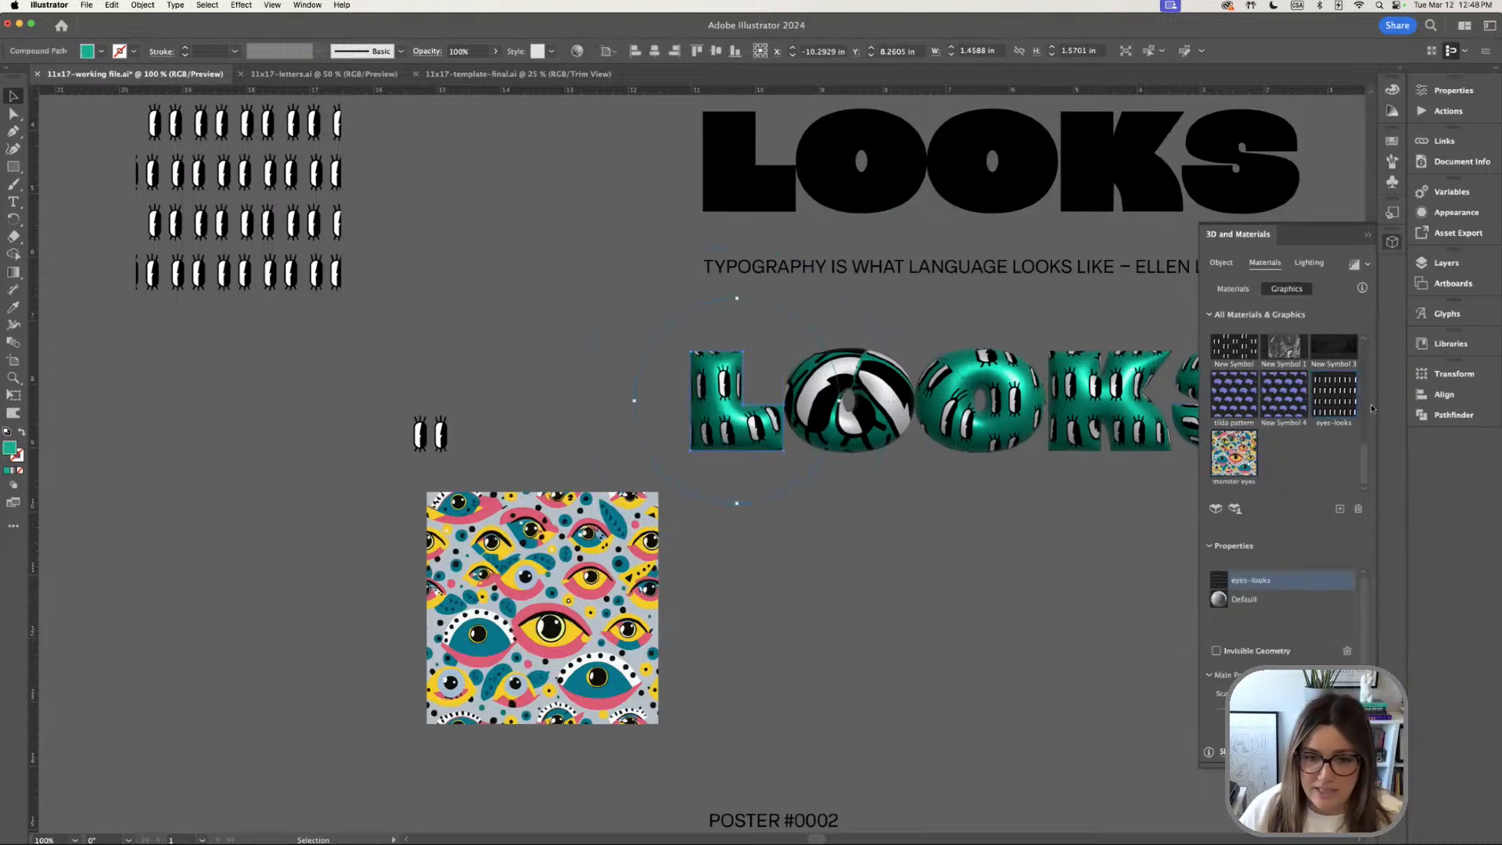
{"action": "left_click", "coordinate": [995, 492]}
Delete the colorful eye pattern square from the canvas and close the 3D settings
{"action": "key", "text": "super+minus"}
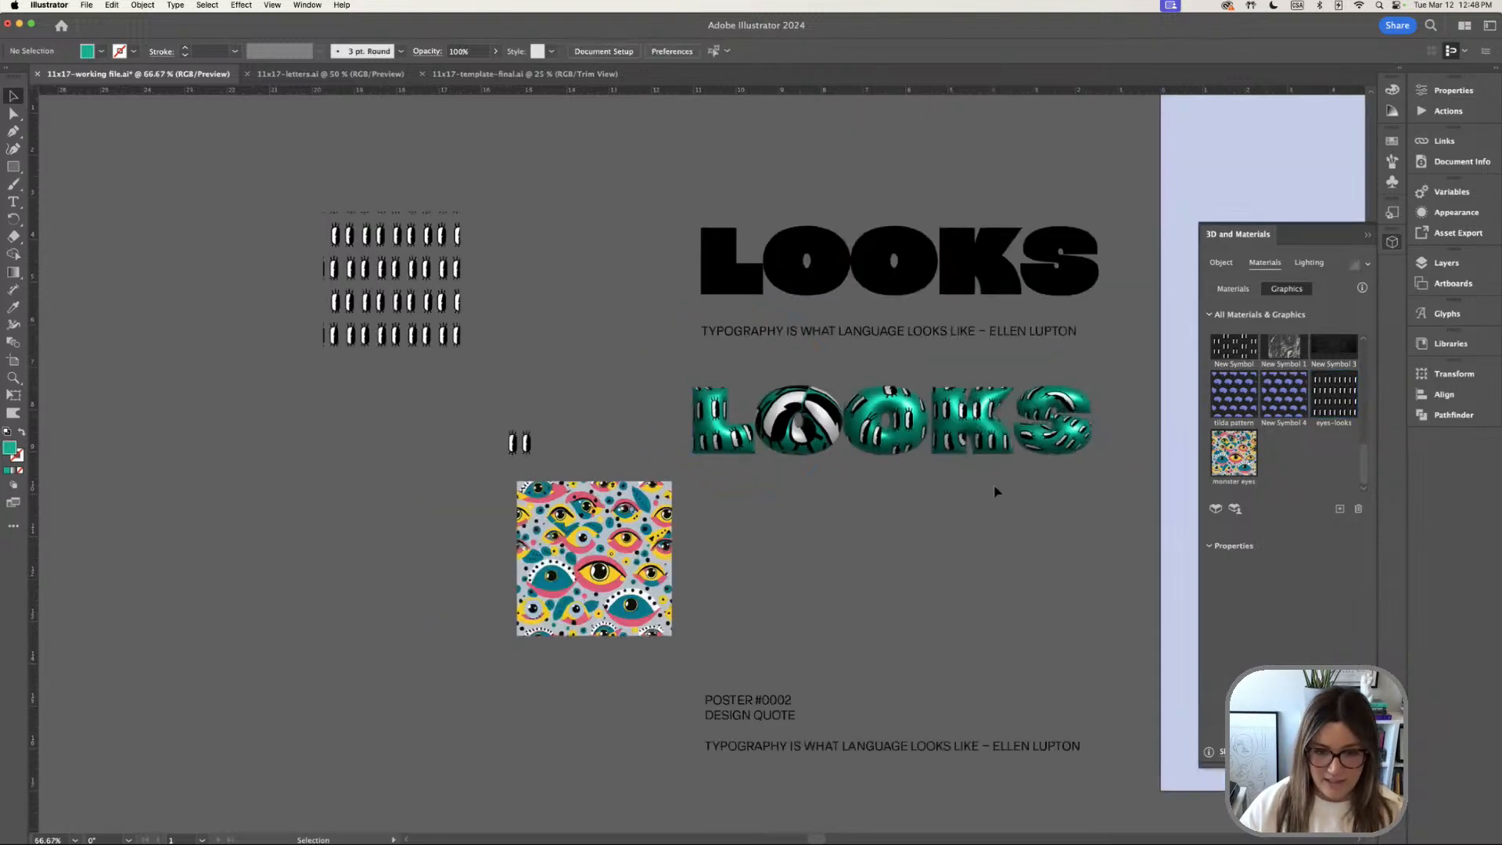
{"action": "left_click_drag", "start_coordinate": [553, 578], "coordinate": [404, 569]}
{"action": "key", "text": "Delete"}
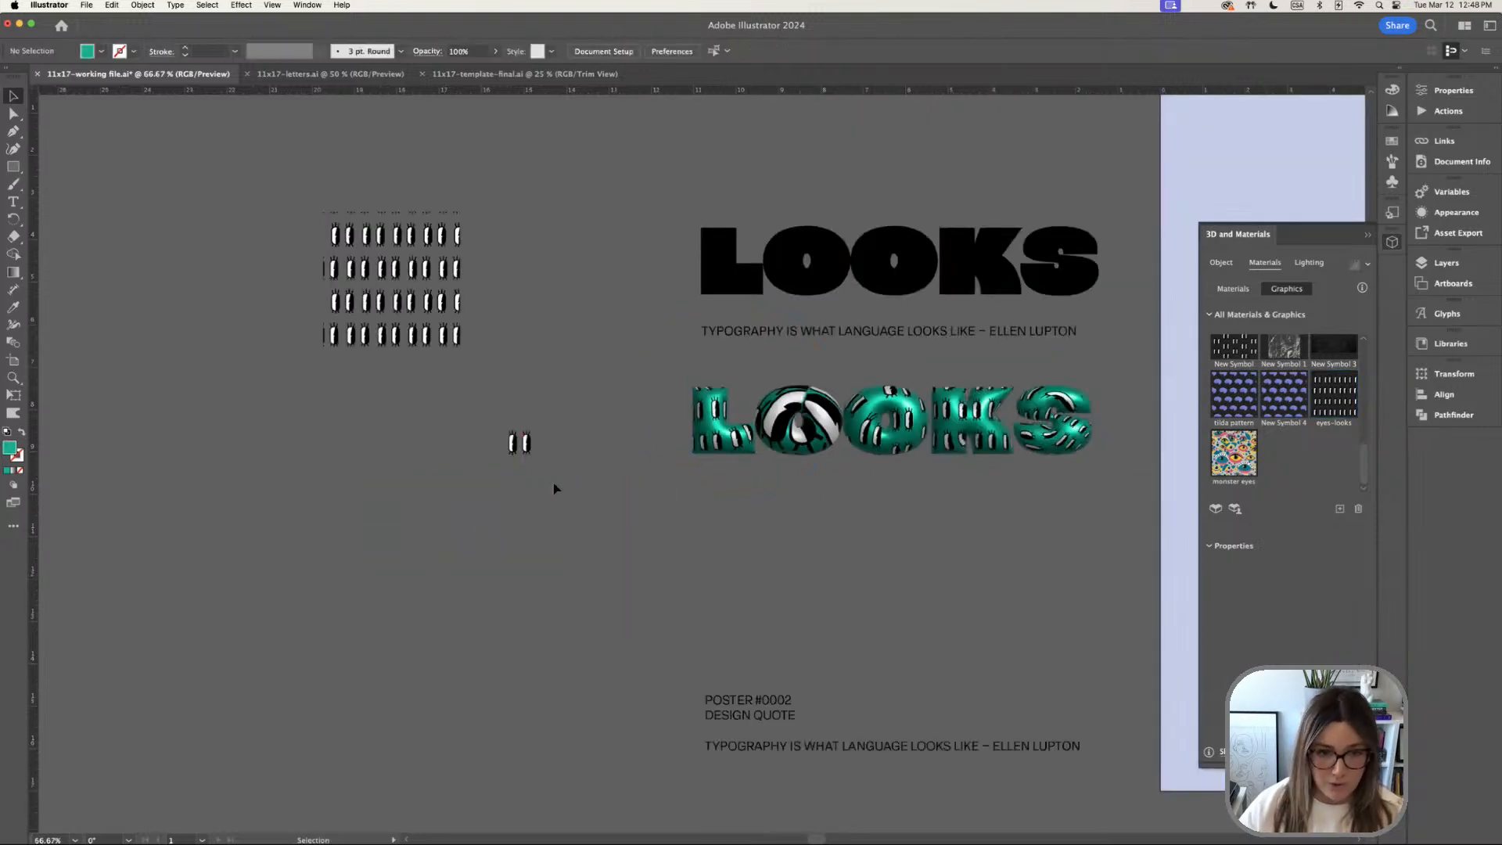
{"action": "left_click", "coordinate": [1368, 237]}
Group the five inflated LOOKS letters and move the group onto the lavender artboard
{"action": "scroll", "coordinate": [1244, 214], "scroll_direction": "right", "scroll_amount": 8}
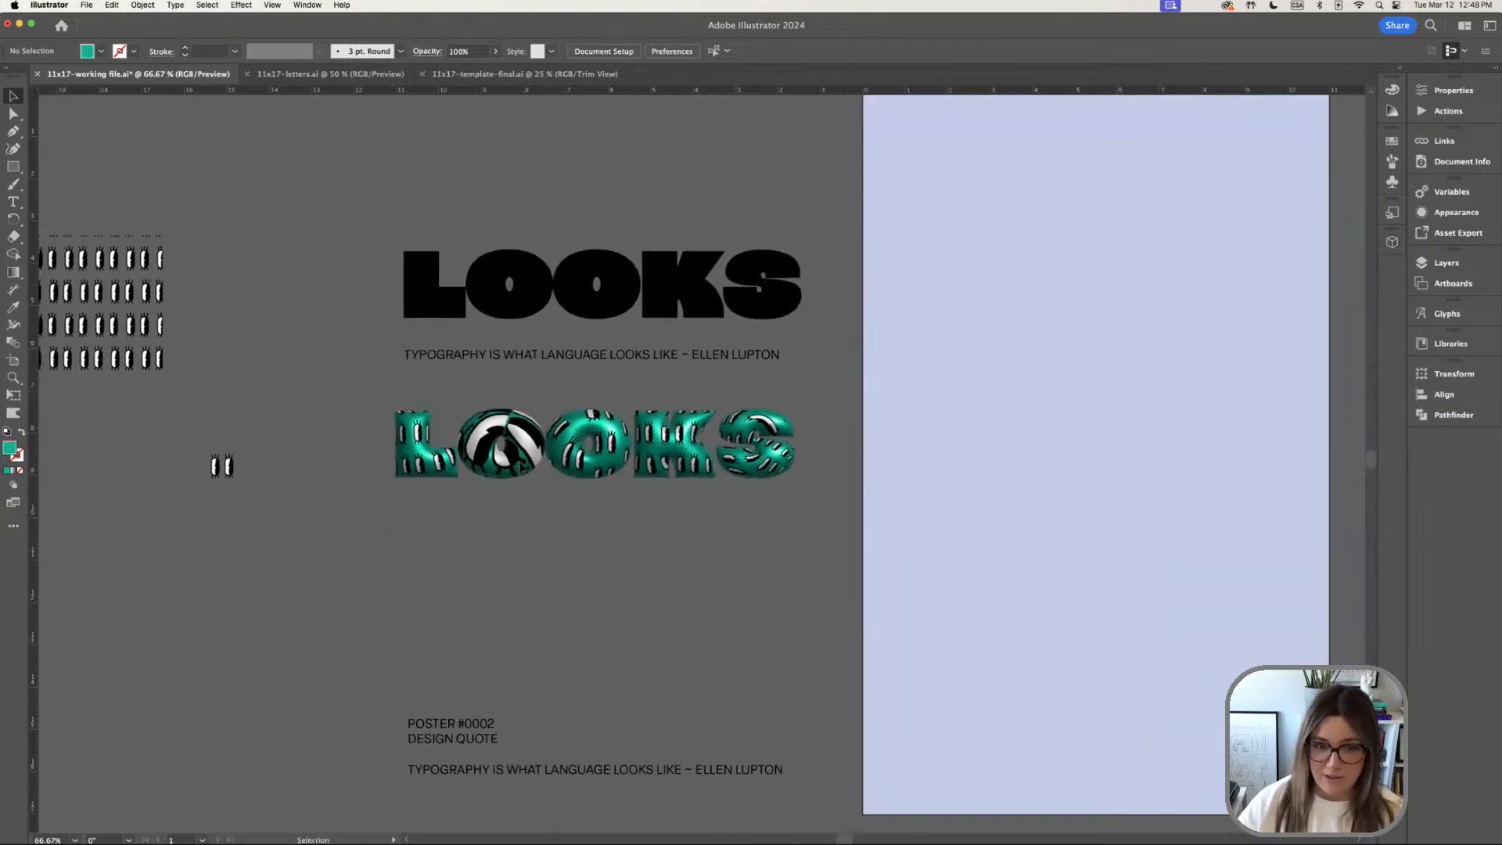
{"action": "left_click_drag", "start_coordinate": [796, 508], "coordinate": [798, 509]}
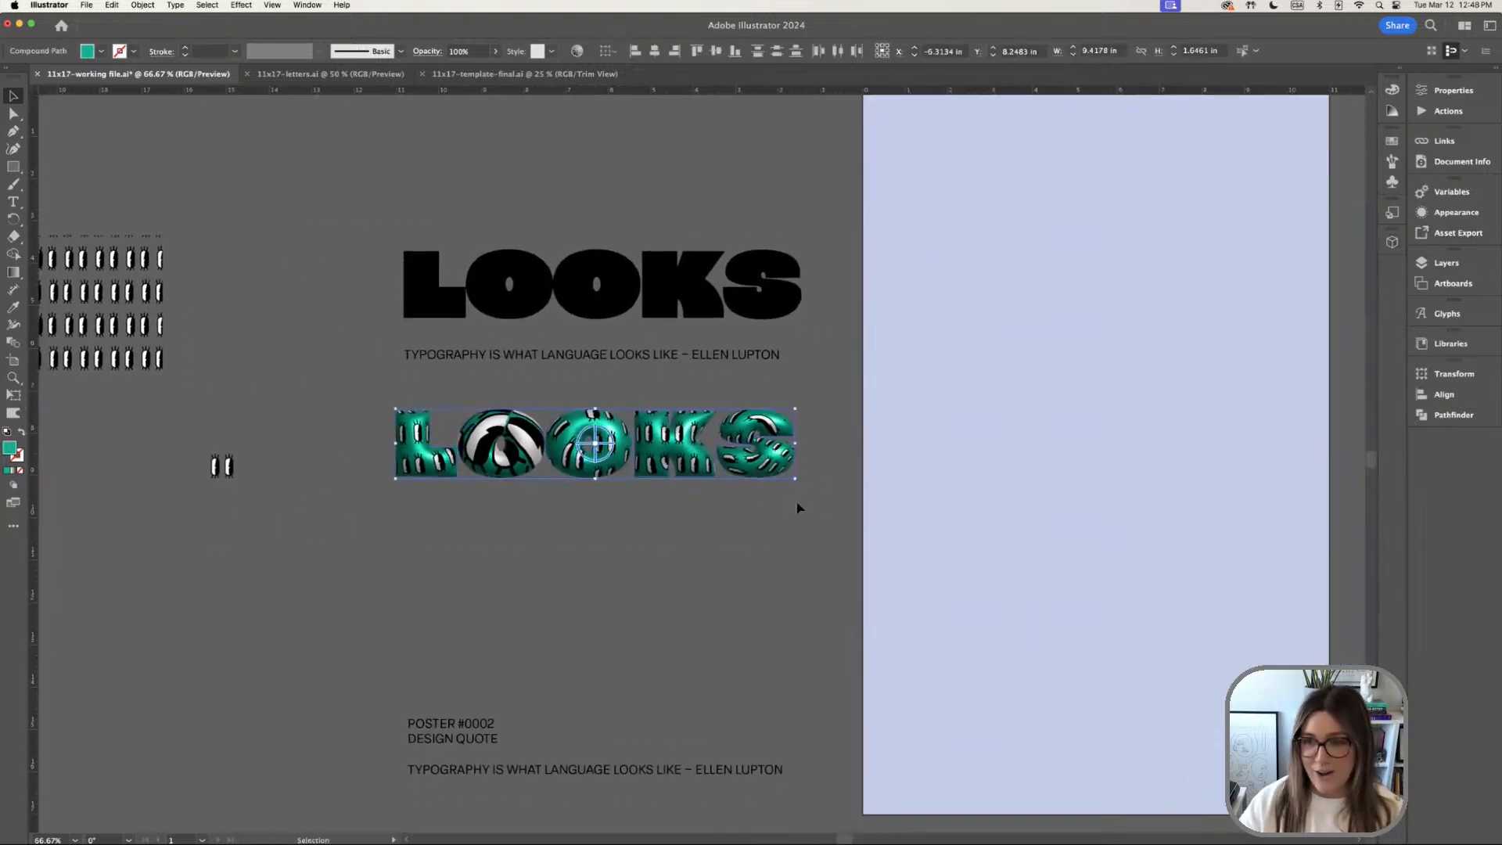
{"action": "key", "text": "super+g"}
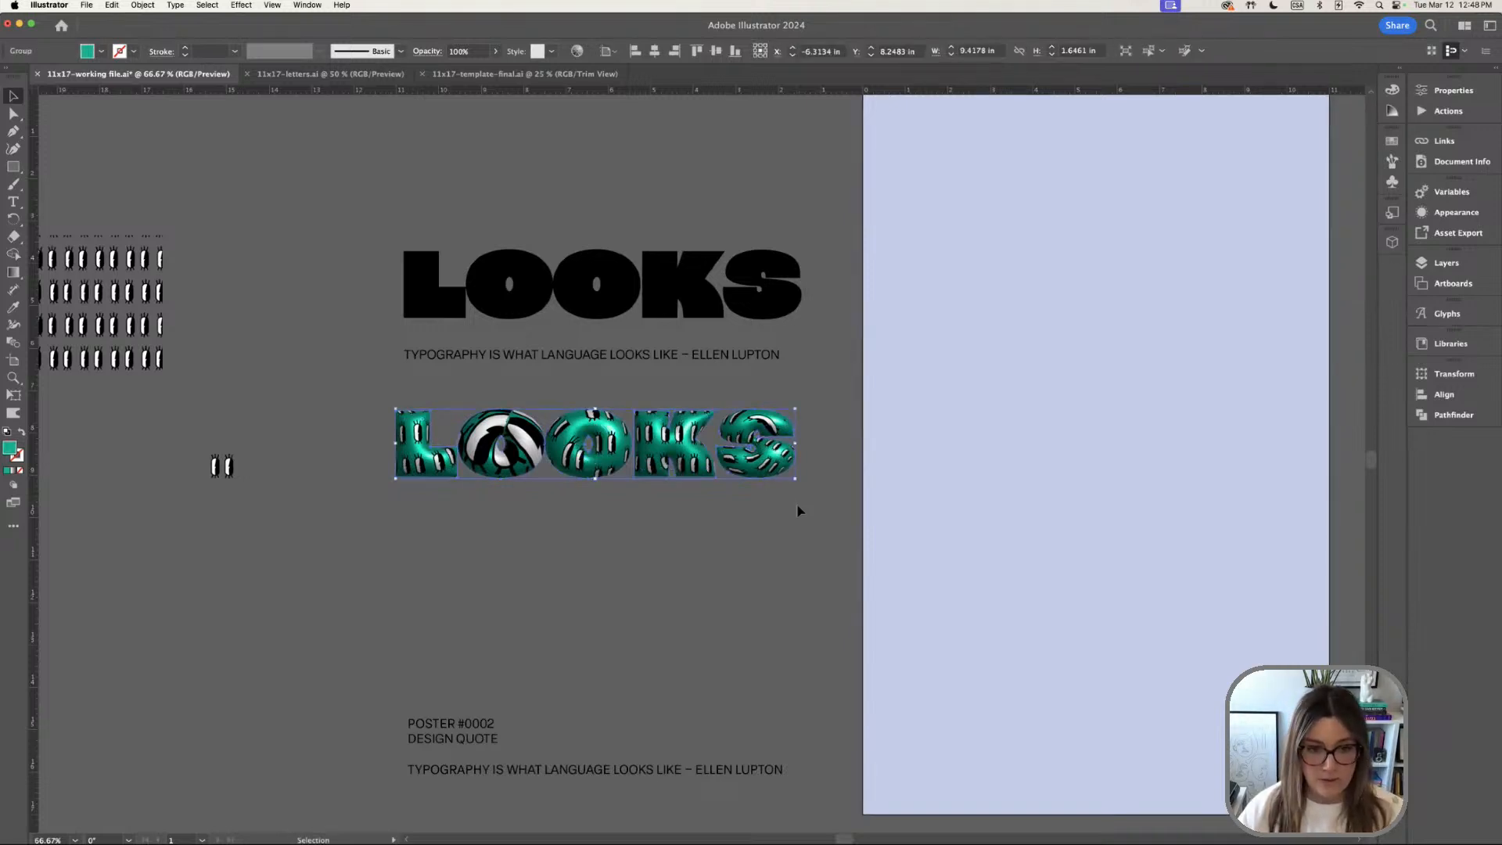
{"action": "scroll", "coordinate": [688, 506], "scroll_direction": "left", "scroll_amount": 1}
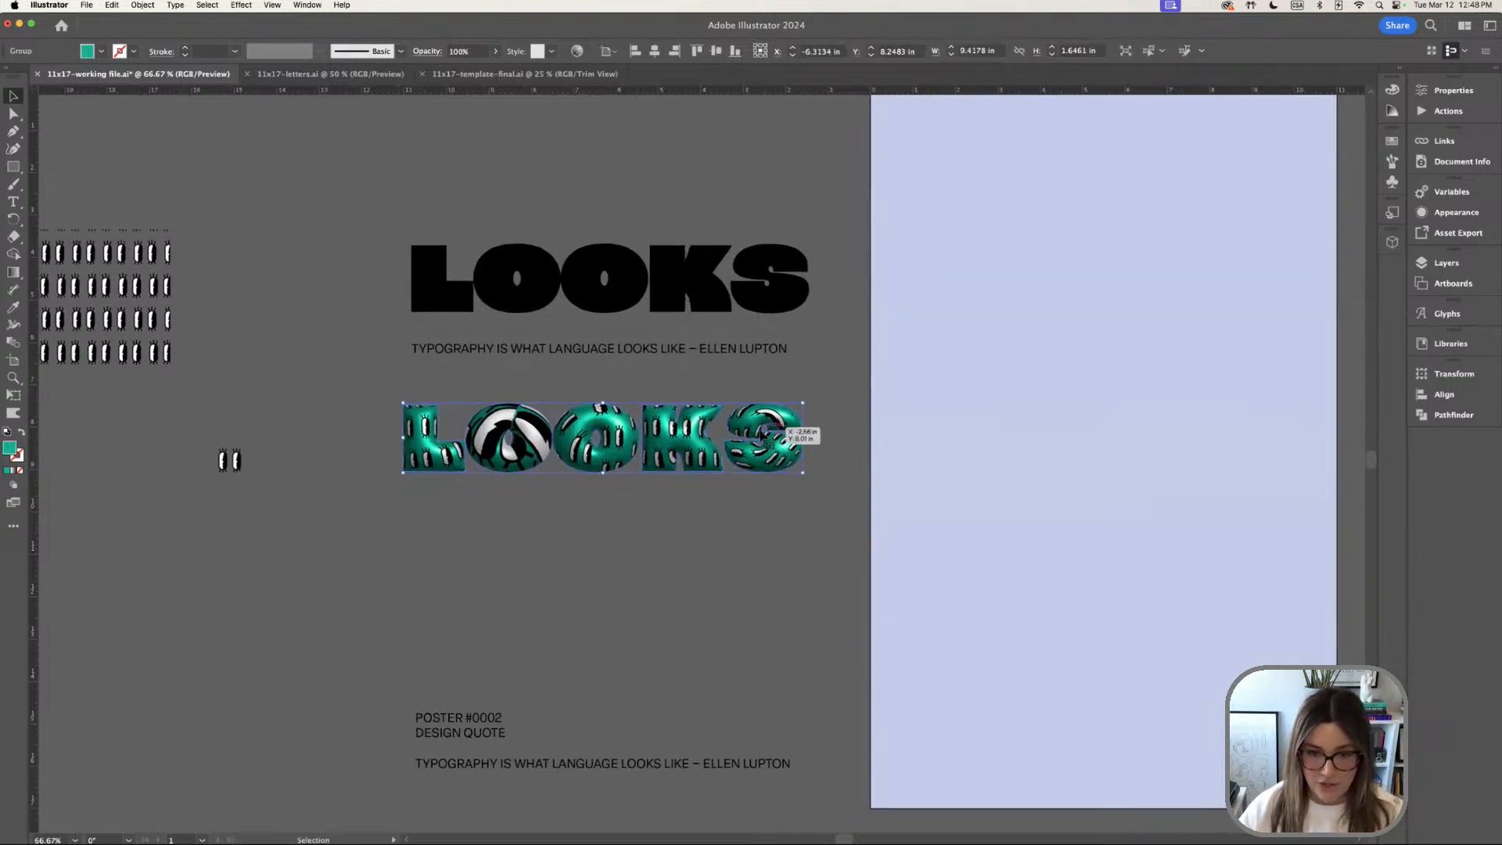
{"action": "left_click_drag", "start_coordinate": [783, 434], "coordinate": [1252, 505]}
{"action": "scroll", "coordinate": [1060, 669], "scroll_direction": "right", "scroll_amount": 2}
{"action": "left_click_drag", "start_coordinate": [1060, 668], "coordinate": [815, 679]}
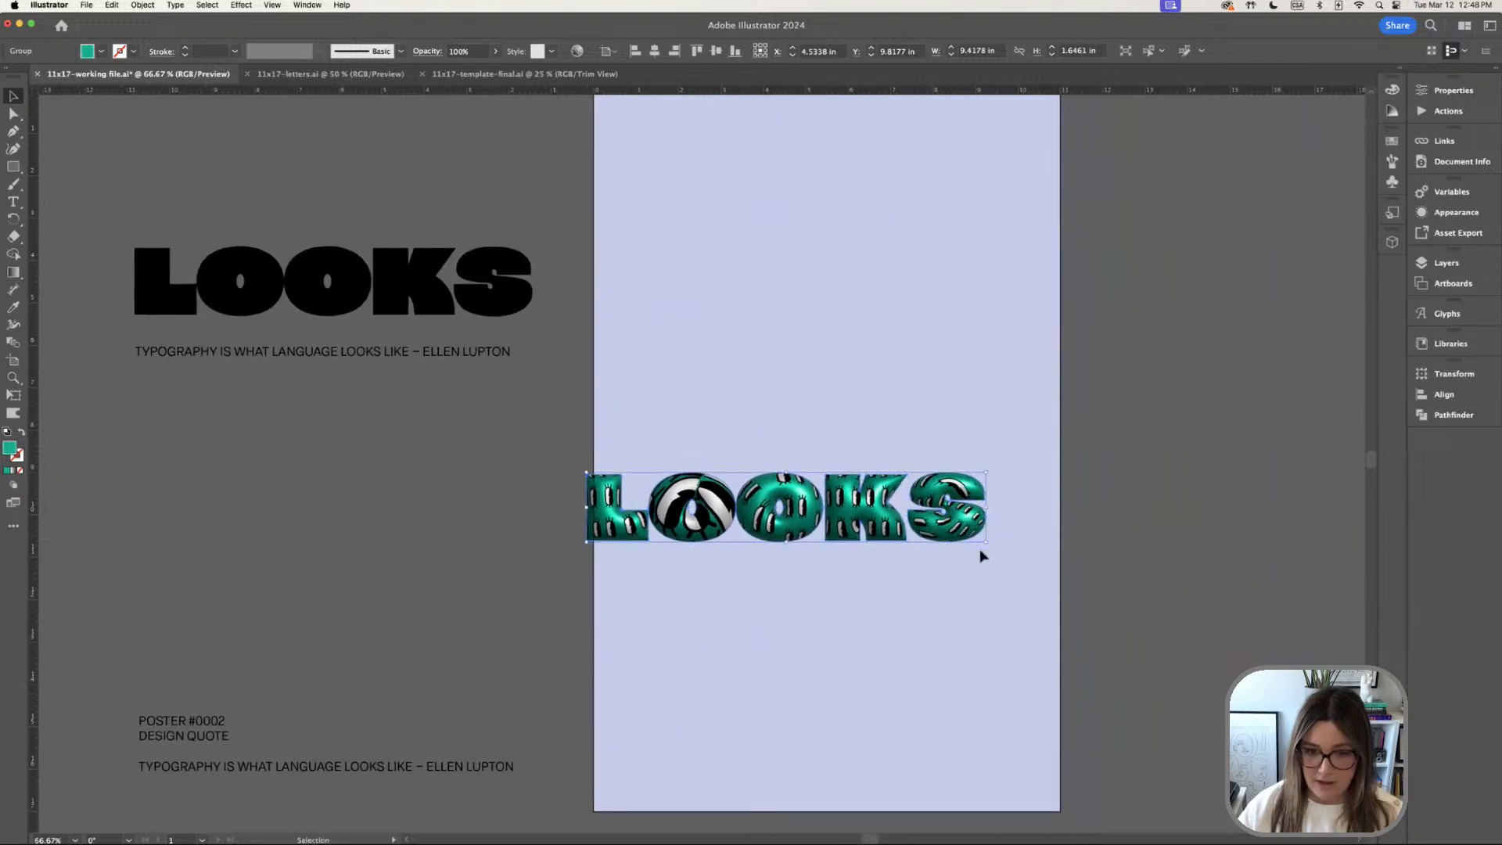
Try tilting the LOOKS group diagonally across the lower half of the artboard and undo the rotation
{"action": "left_click_drag", "start_coordinate": [981, 528], "coordinate": [972, 651]}
{"action": "left_click", "coordinate": [675, 396]}
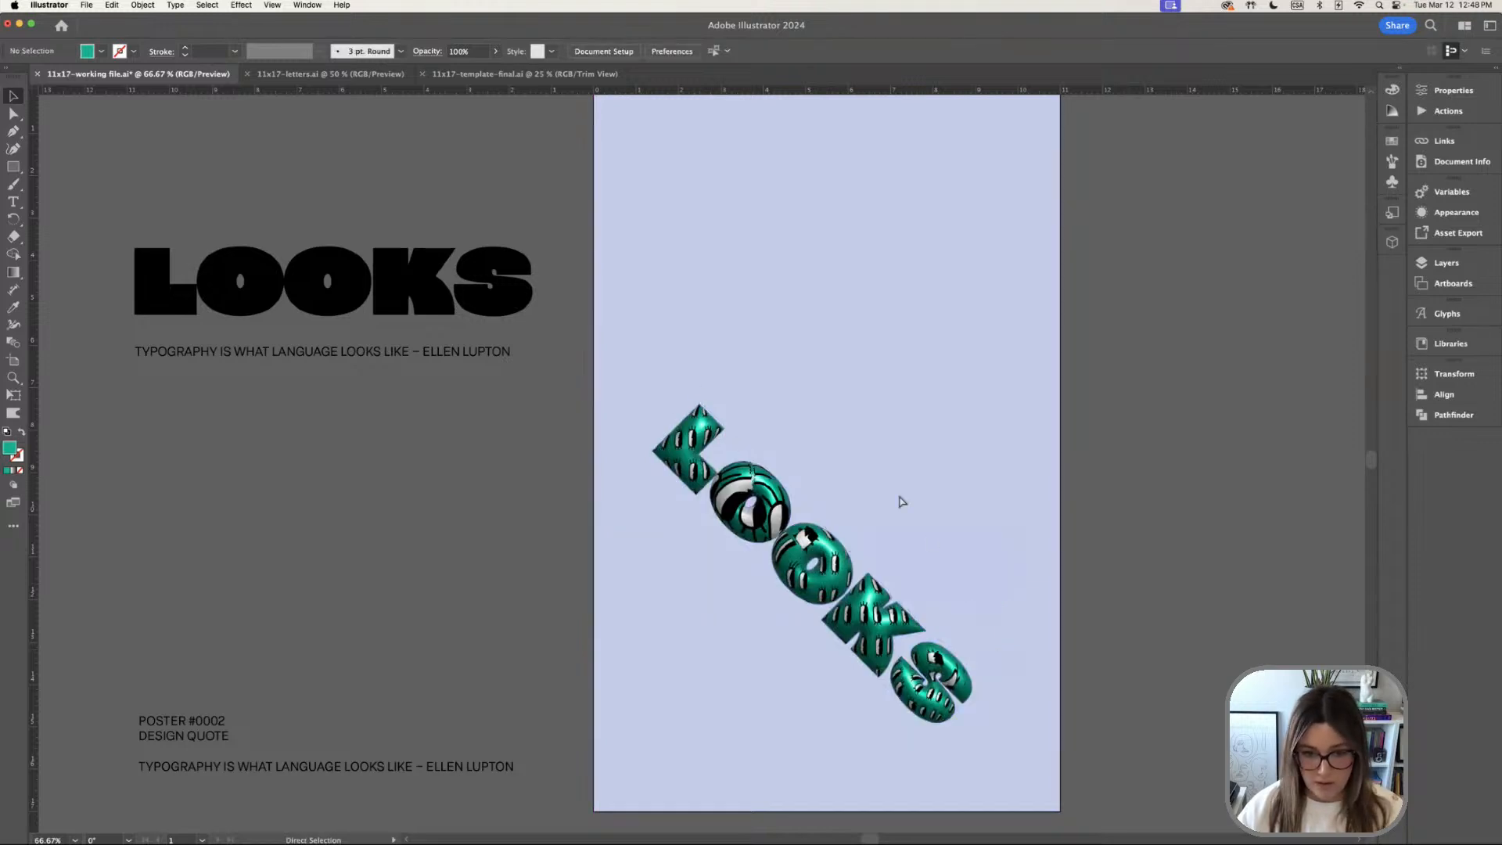
{"action": "key", "text": "ctrl+z"}
{"action": "key", "text": "ctrl+z"}
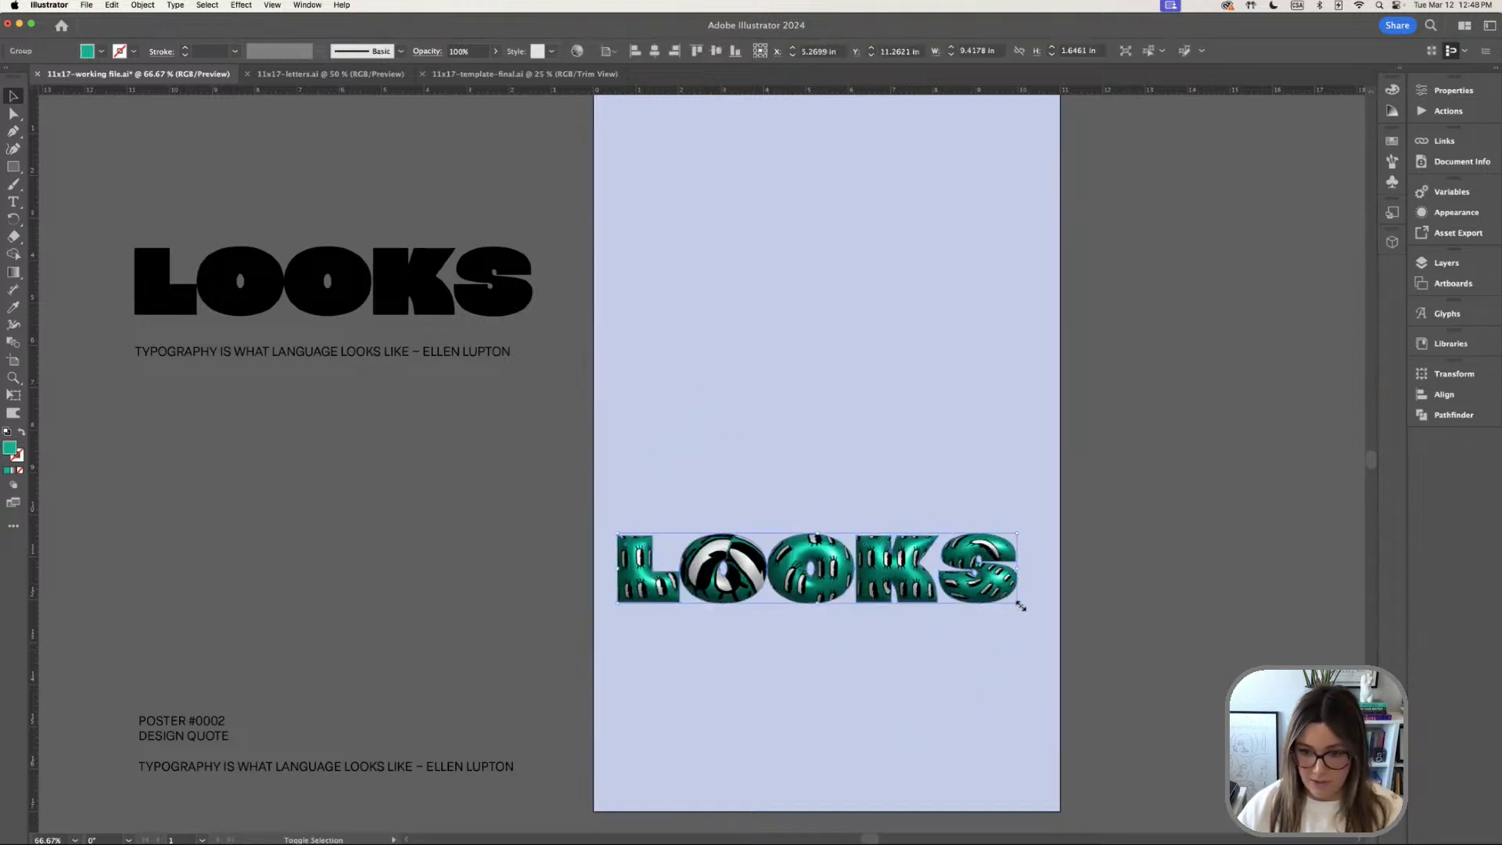
Rotate the LOOKS group to read downward and enlarge it to about 2.53 by 14.47 in along the artboard's right side
{"action": "left_click_drag", "start_coordinate": [946, 652], "coordinate": [774, 667]}
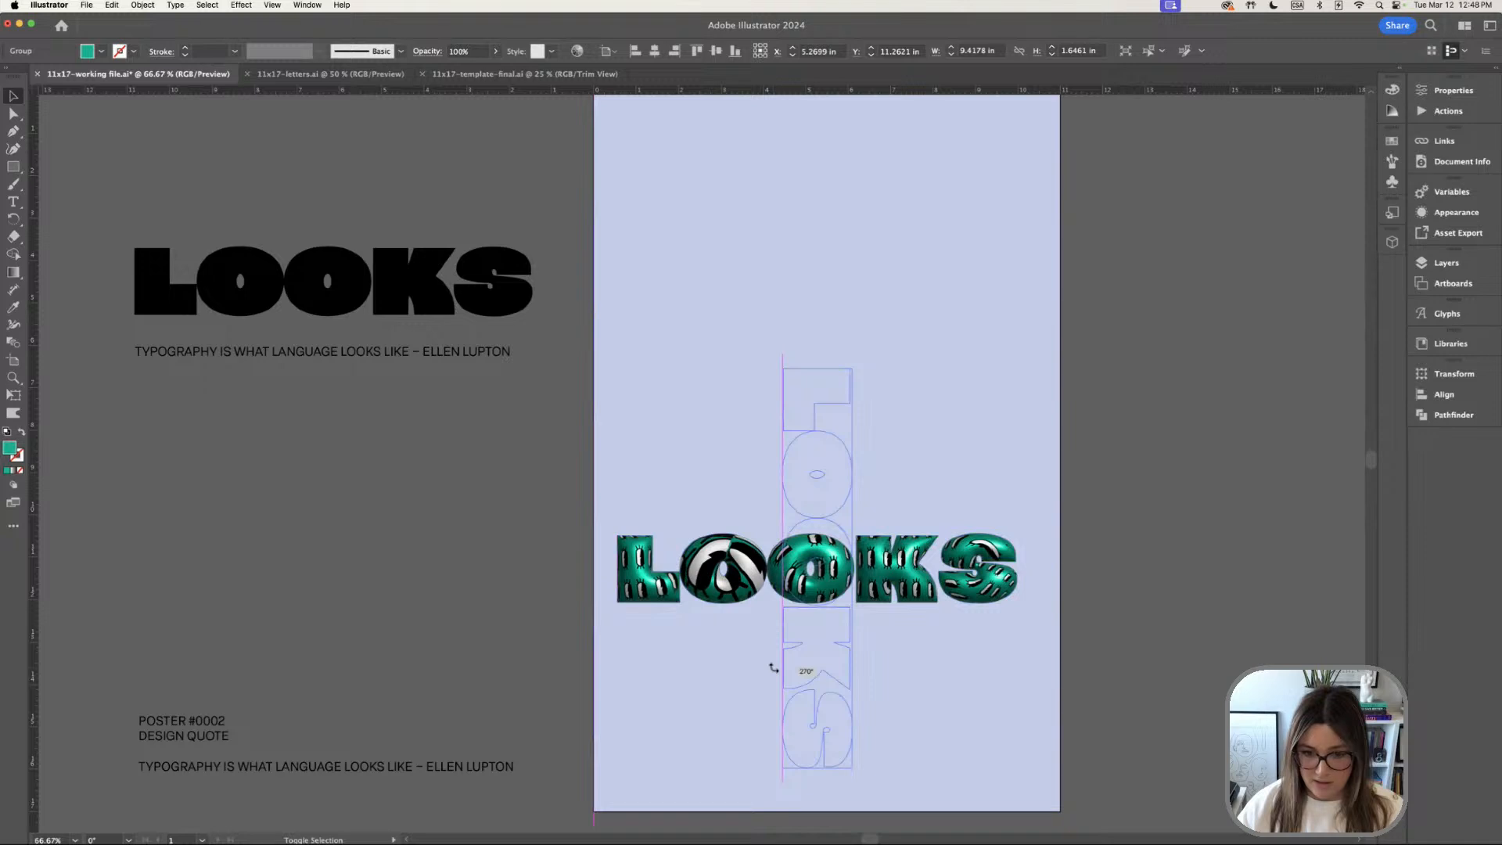
{"action": "left_click_drag", "start_coordinate": [782, 381], "coordinate": [624, 154]}
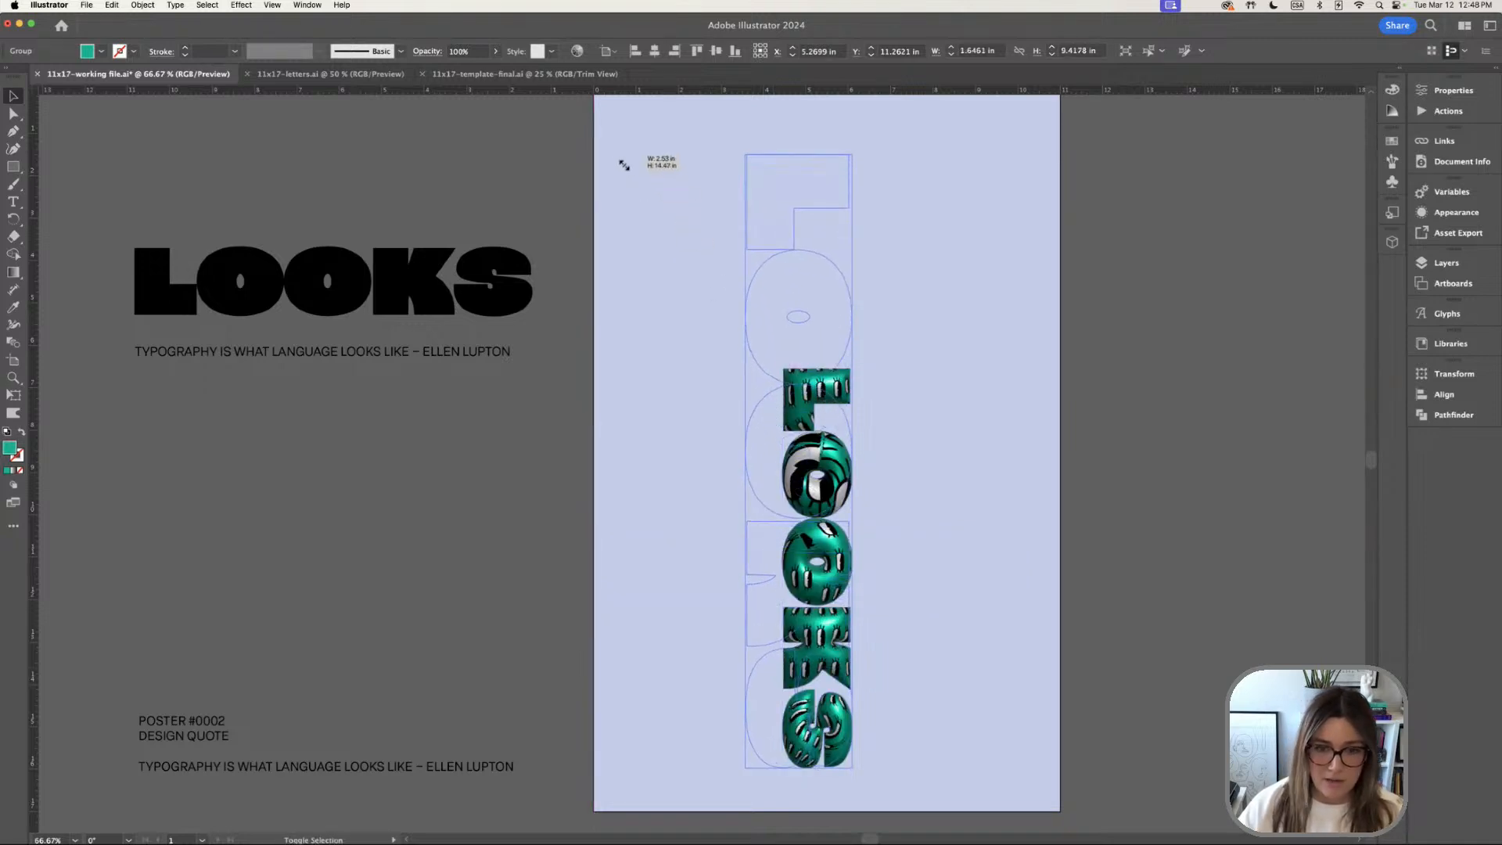
{"action": "left_click_drag", "start_coordinate": [822, 481], "coordinate": [981, 453]}
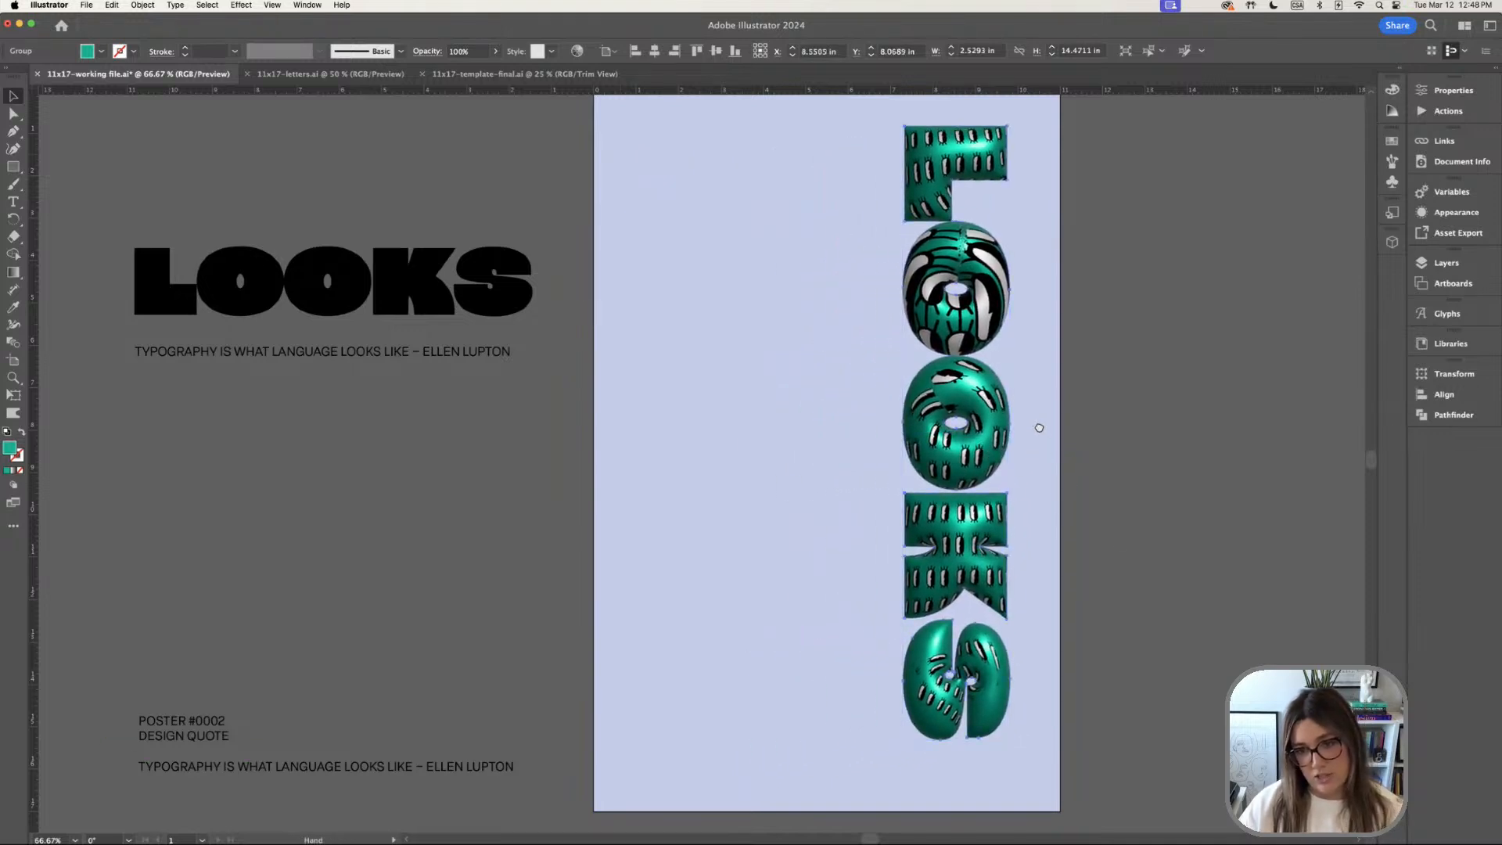
Lower the vertical LOOKS group slightly, then enlarge it upward to span most of the artboard's height near the right edge
{"action": "scroll", "coordinate": [1032, 427], "scroll_direction": "up", "scroll_amount": 2}
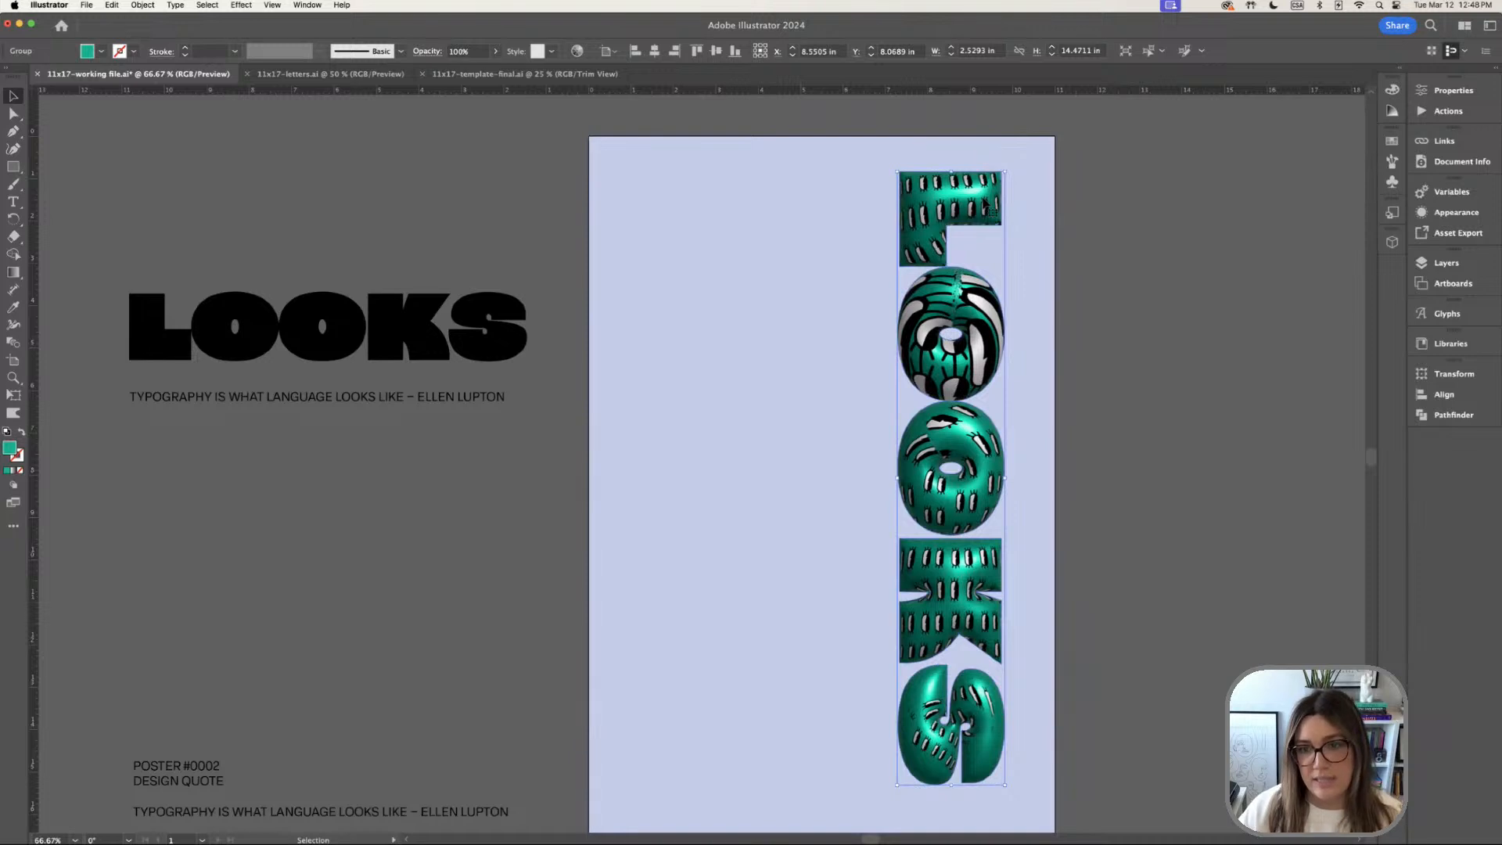
{"action": "mouse_move", "coordinate": [986, 205]}
{"action": "left_mouse_down"}
{"action": "mouse_move", "coordinate": [1017, 211]}
{"action": "mouse_move", "coordinate": [990, 227]}
{"action": "left_mouse_up"}
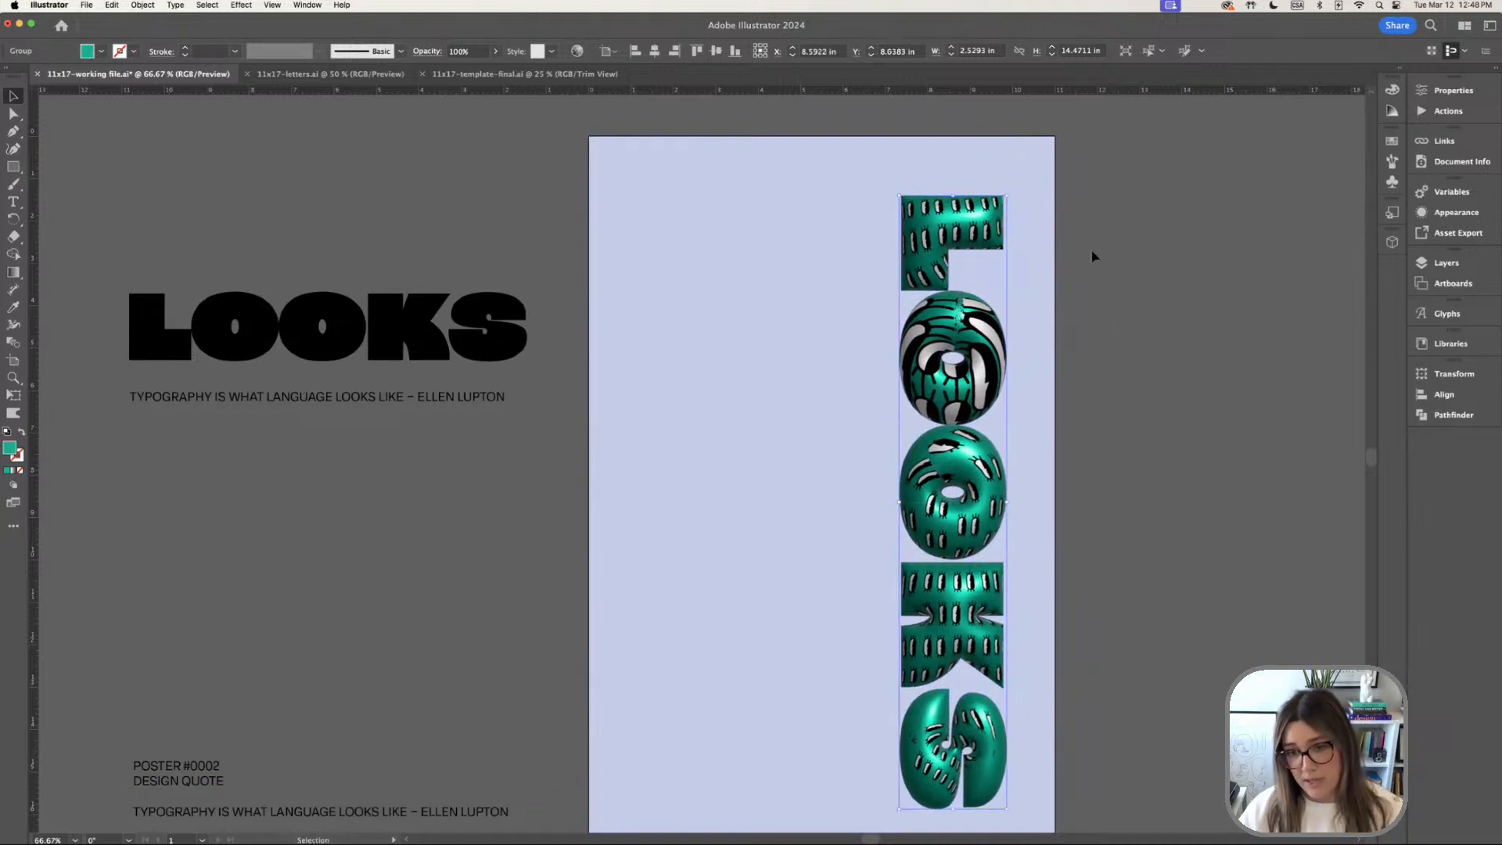
{"action": "scroll", "coordinate": [968, 669], "scroll_direction": "down", "scroll_amount": 3}
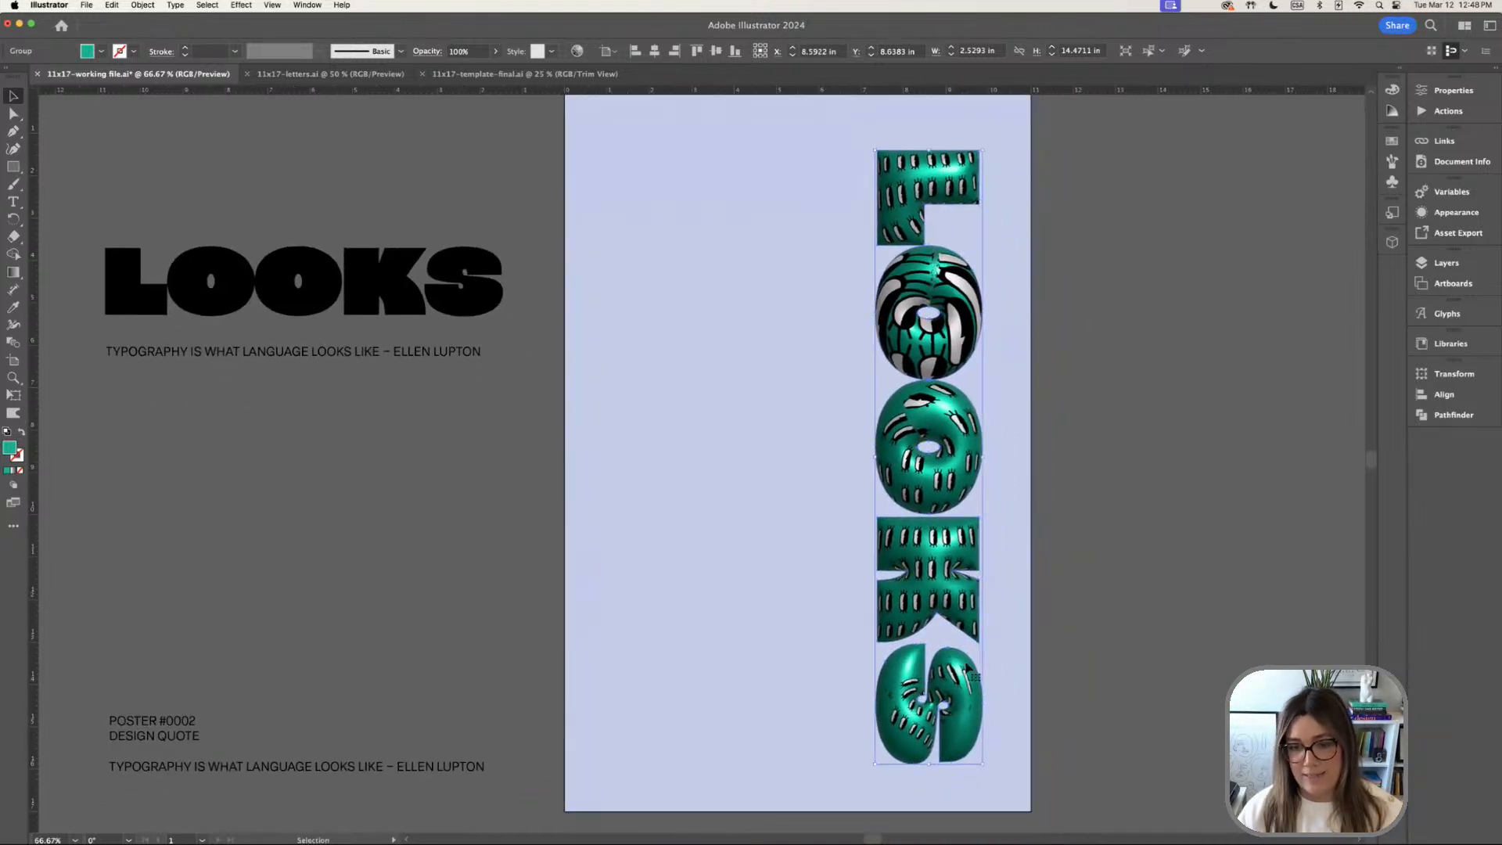
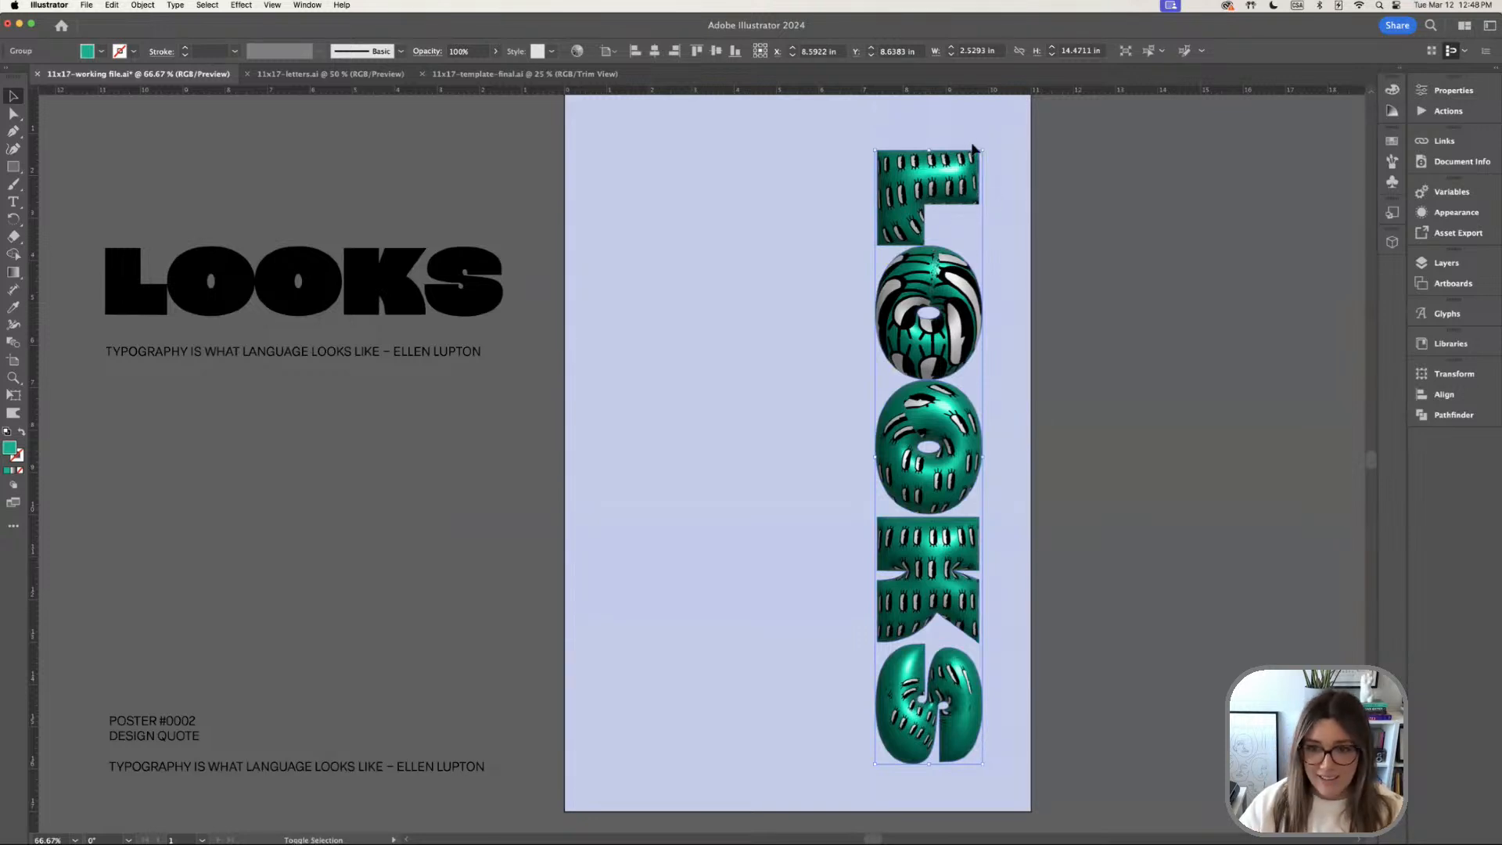
{"action": "left_click_drag", "start_coordinate": [1008, 126], "coordinate": [987, 125]}
{"action": "left_click", "coordinate": [1060, 359]}
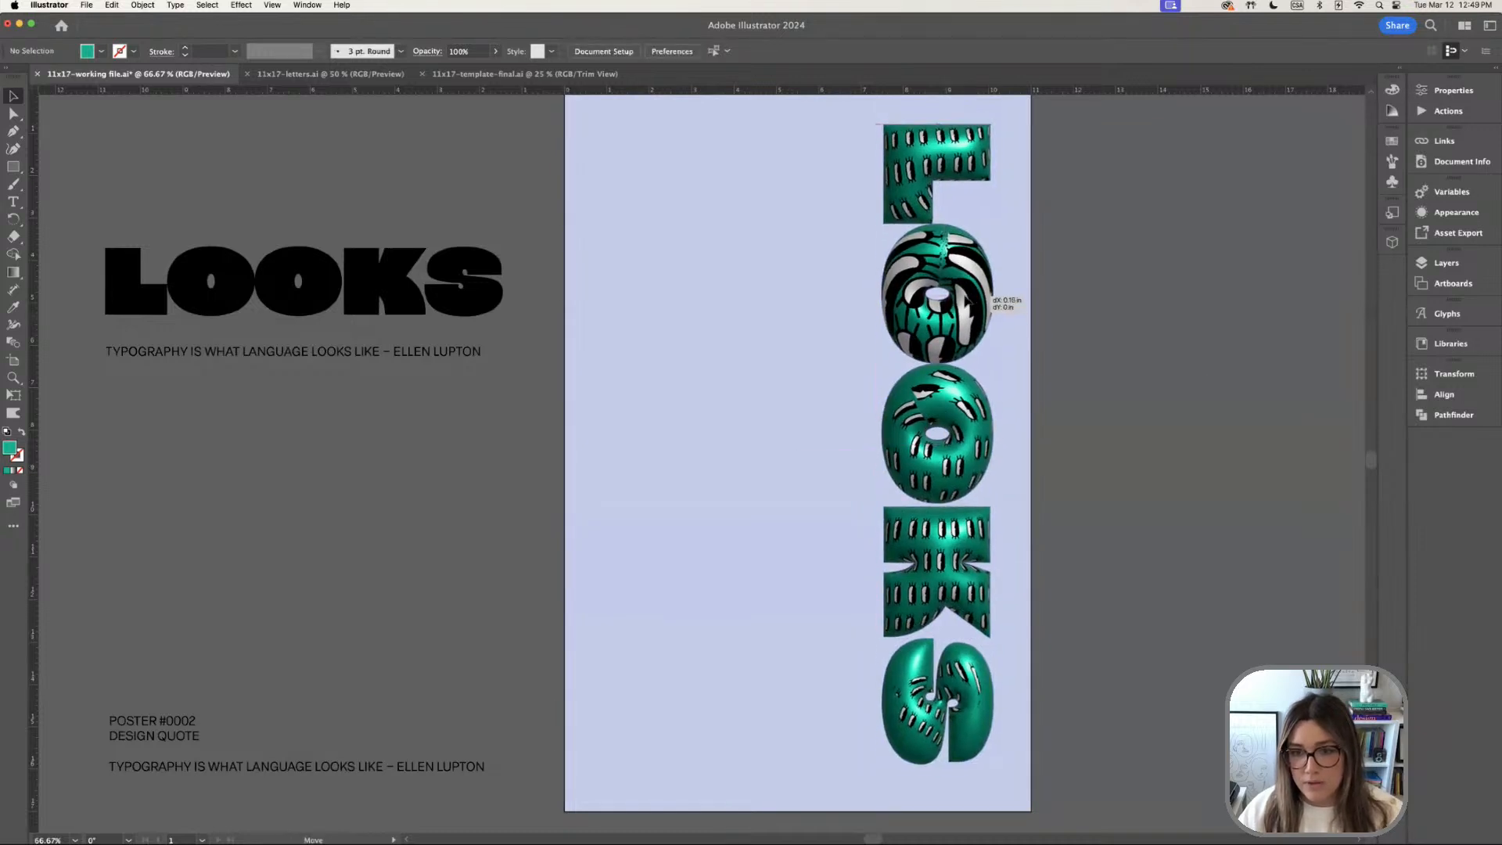
Spread out the text beside the artboard by moving the black LOOKS word up and the quote line below it down
{"action": "key", "text": "super+minus"}
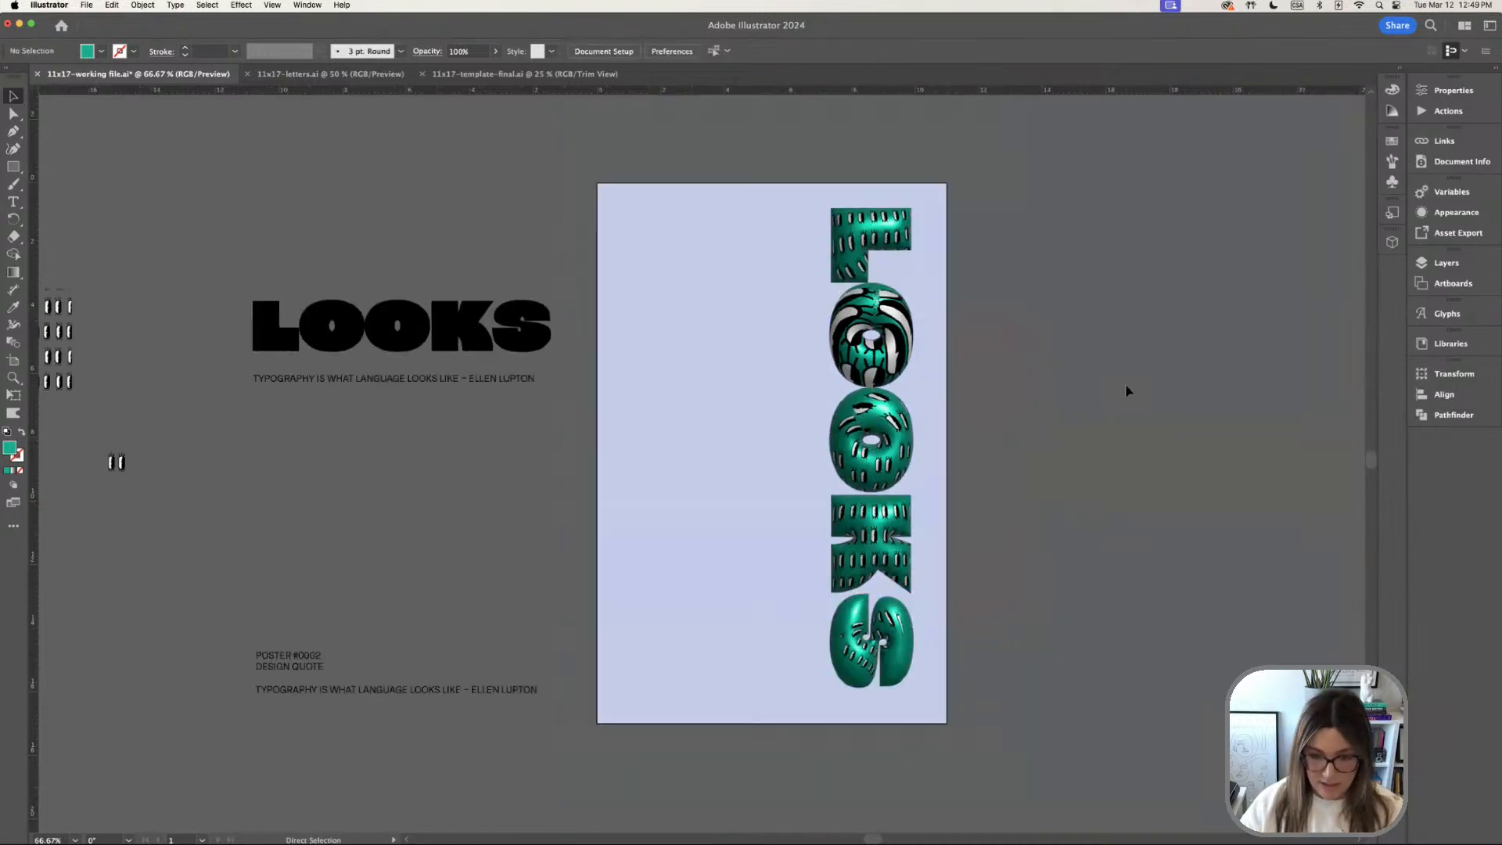
{"action": "key", "text": "space"}
{"action": "left_click_drag", "start_coordinate": [569, 500], "coordinate": [675, 505]}
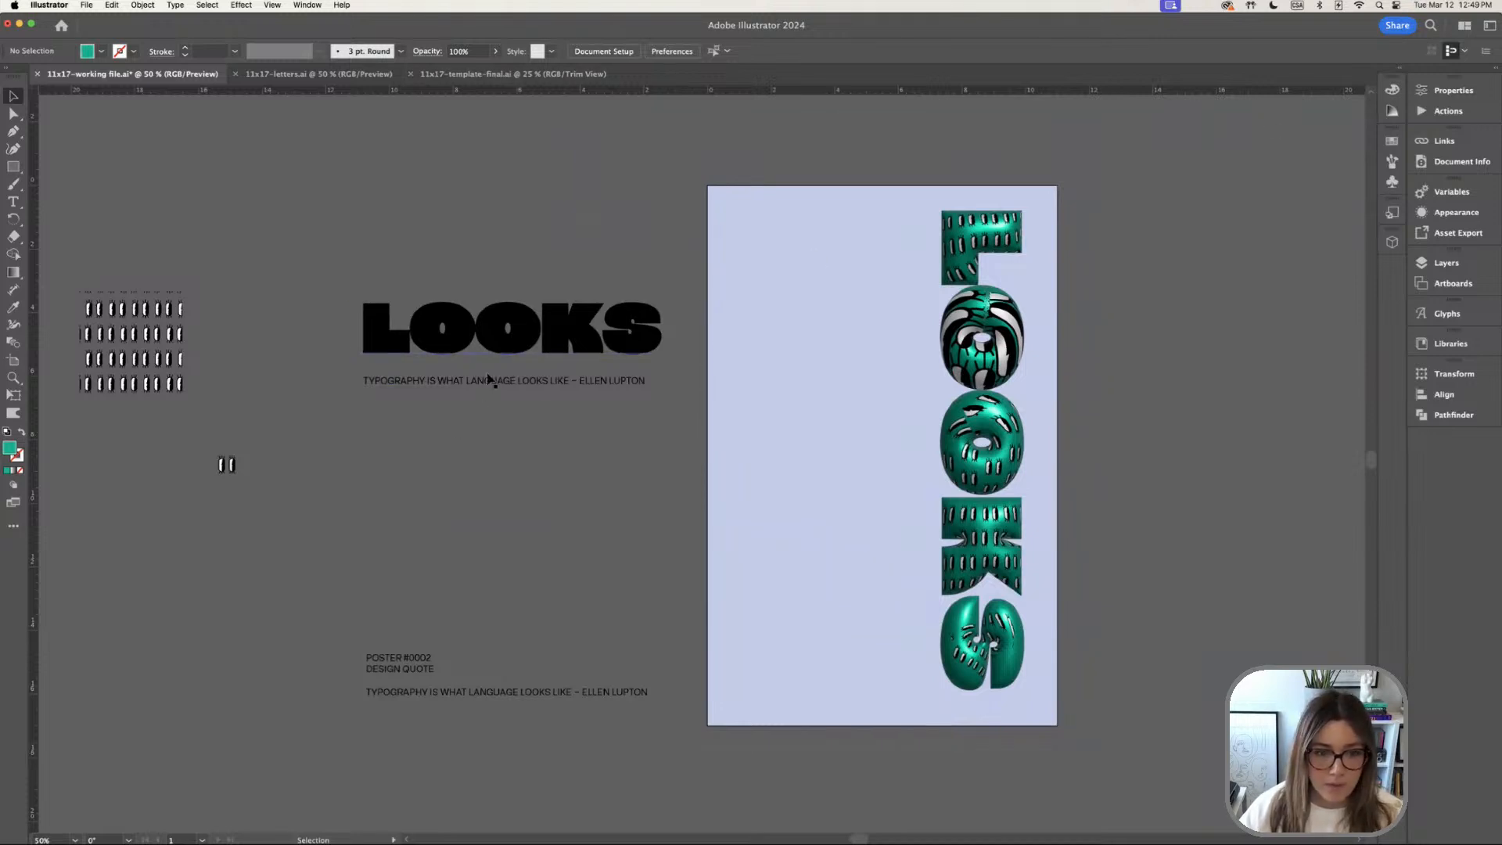
{"action": "left_click_drag", "start_coordinate": [487, 376], "coordinate": [502, 423]}
{"action": "left_click", "coordinate": [506, 433]}
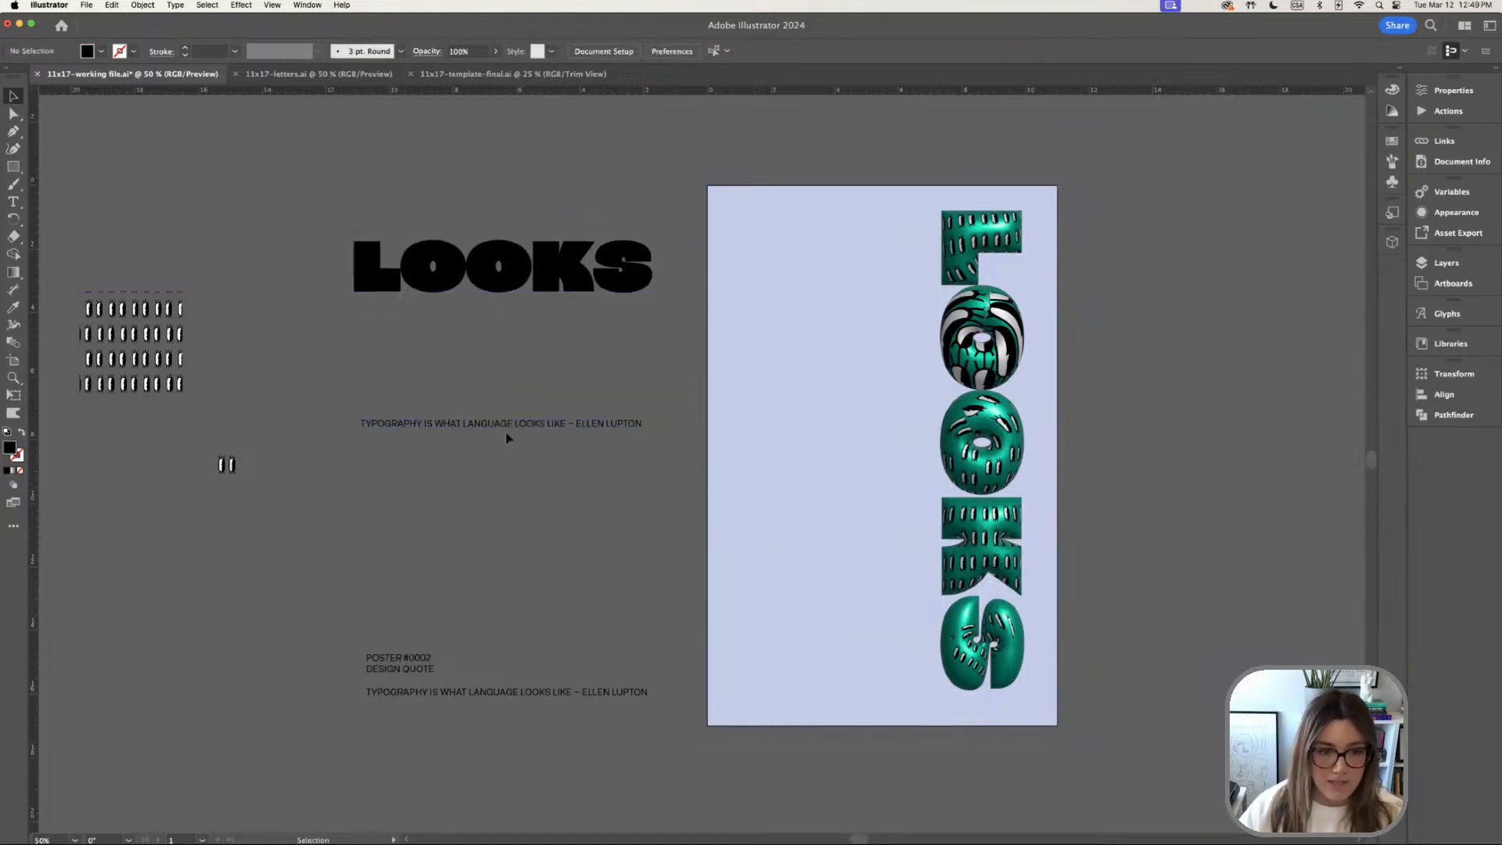
Copy the words "TYPOGRAPHY IS WHAT LANGUAGE" from the upper quote line and place them as separate text on the artboard beside LOOKS
{"action": "key", "text": "t"}
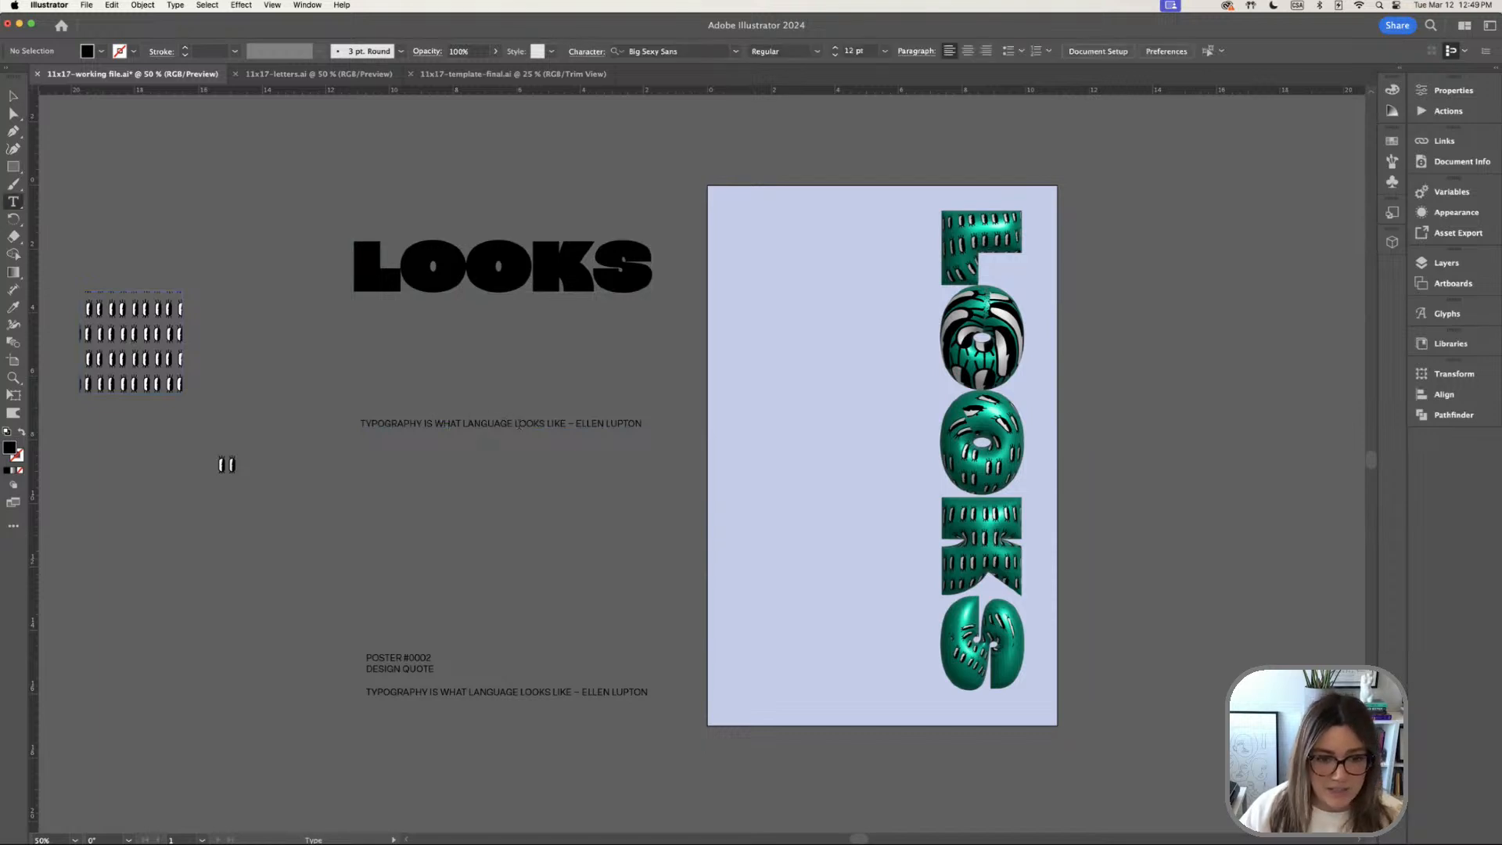
{"action": "left_click_drag", "start_coordinate": [511, 424], "coordinate": [354, 438]}
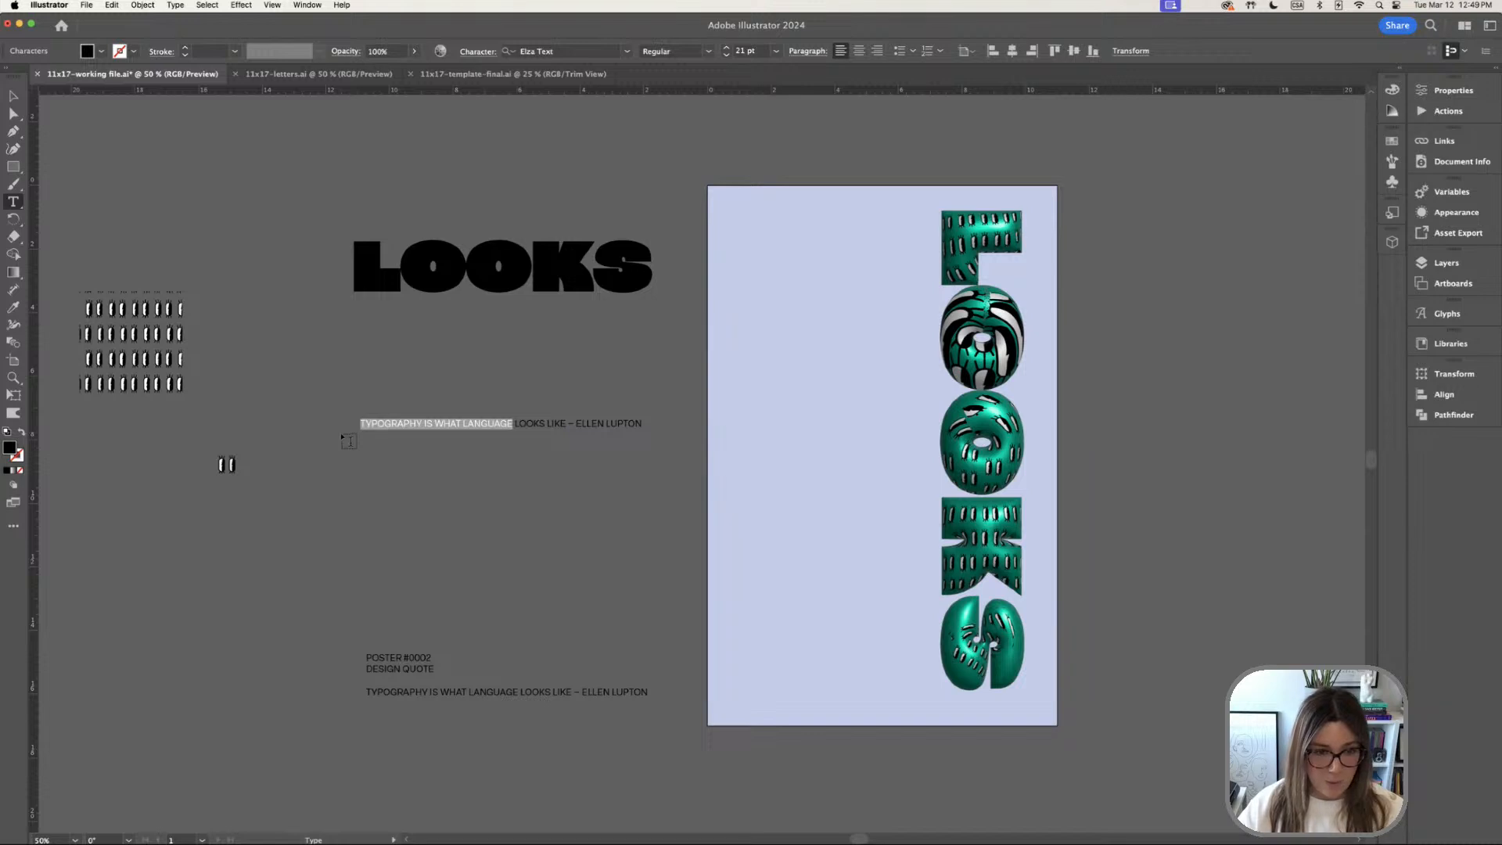
{"action": "key", "text": "super+c"}
{"action": "key", "text": "Escape"}
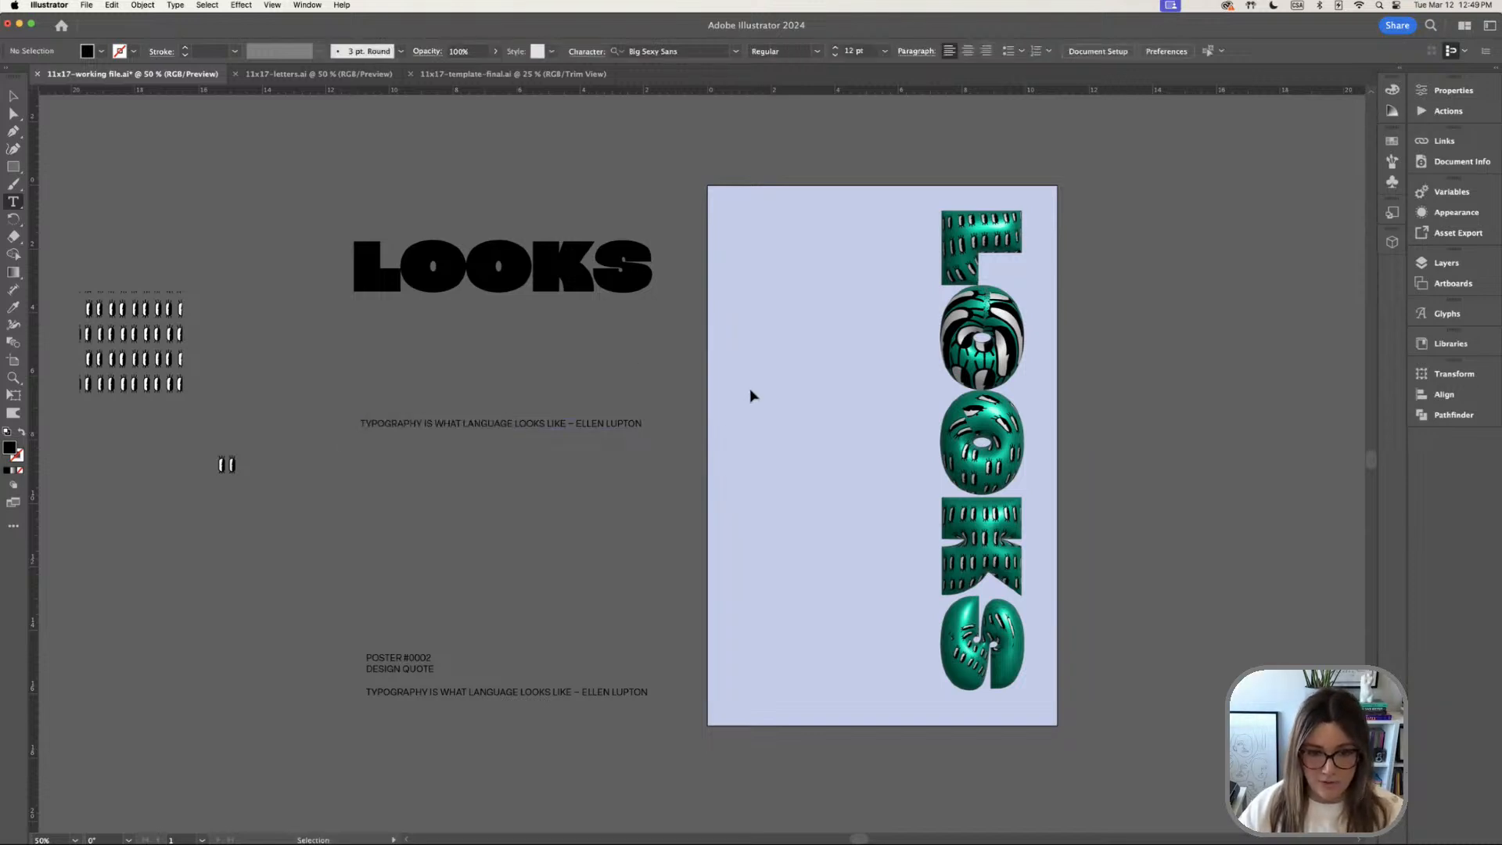
{"action": "key", "text": "super+v"}
{"action": "key", "text": "Escape"}
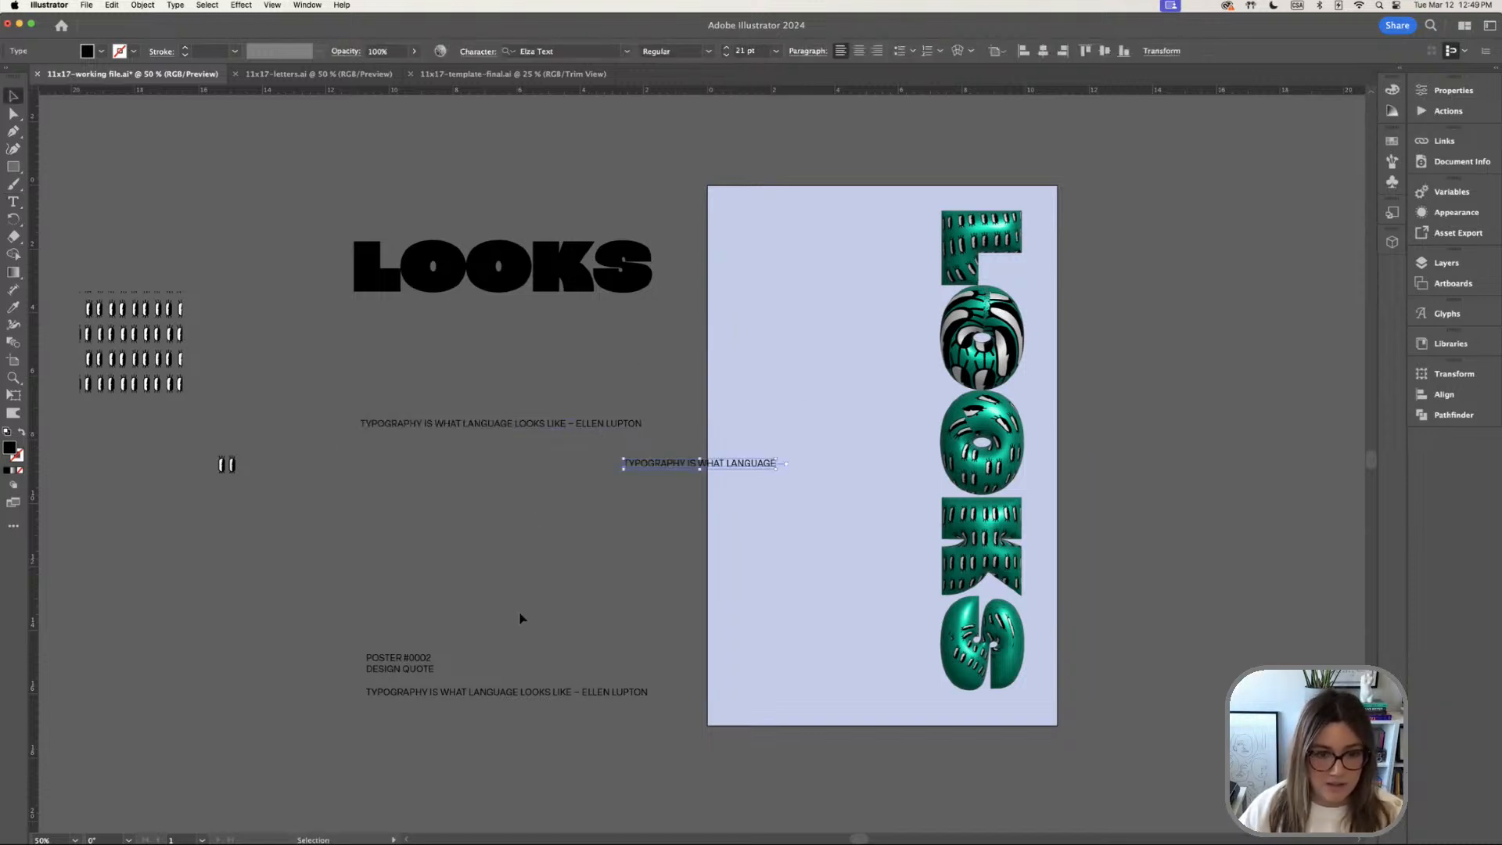
{"action": "left_click_drag", "start_coordinate": [735, 466], "coordinate": [829, 349]}
Break the artboard text into three lines reading "TYPOGRAPHY", "IS WHAT" and "LANGUAGE"
{"action": "key", "text": "super+equal"}
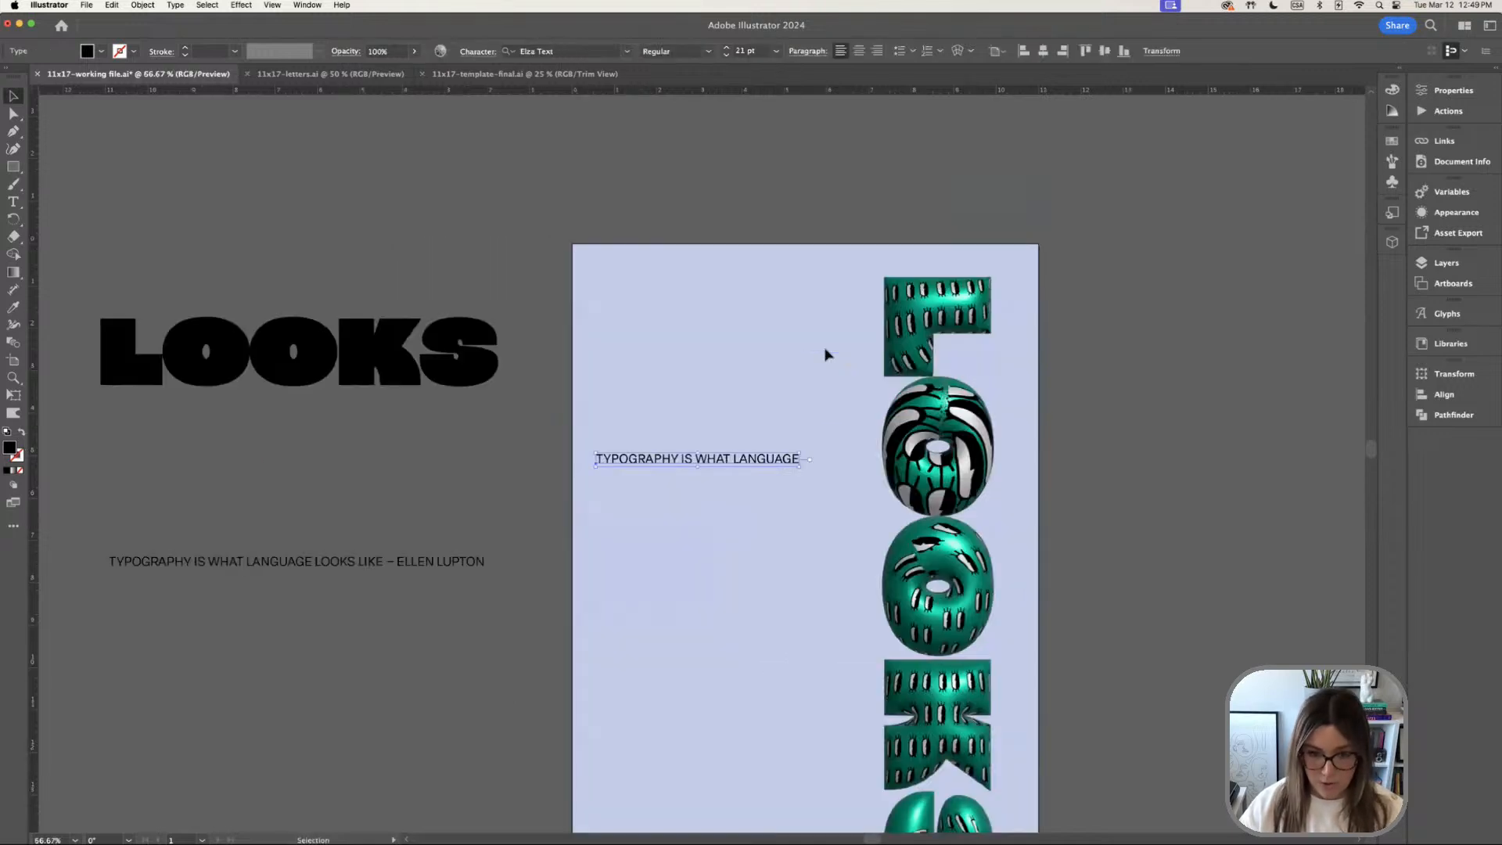
{"action": "left_click", "coordinate": [14, 202]}
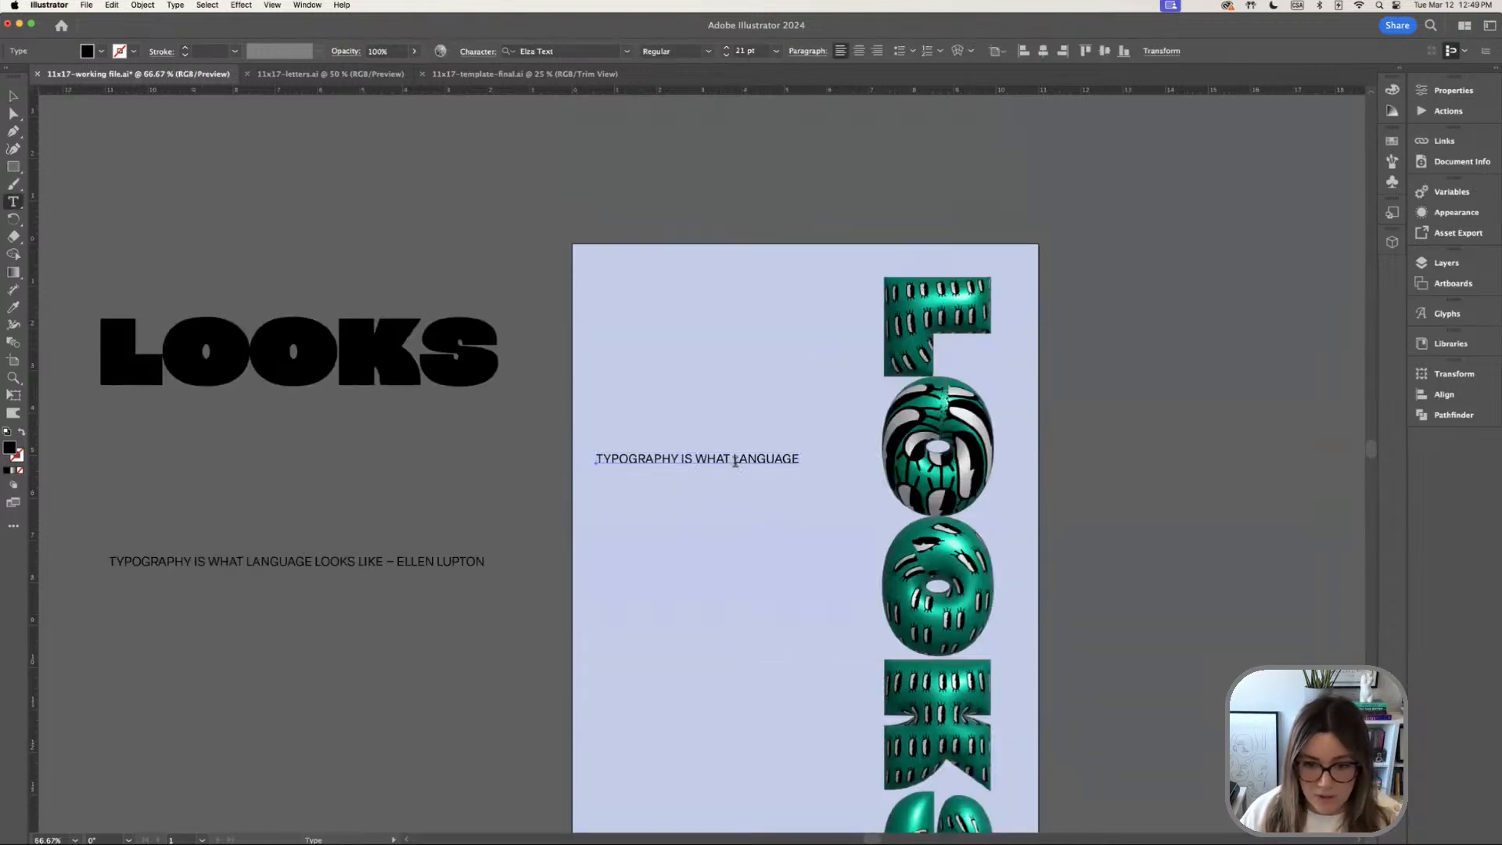
{"action": "left_click", "coordinate": [735, 459]}
{"action": "key", "text": "Return"}
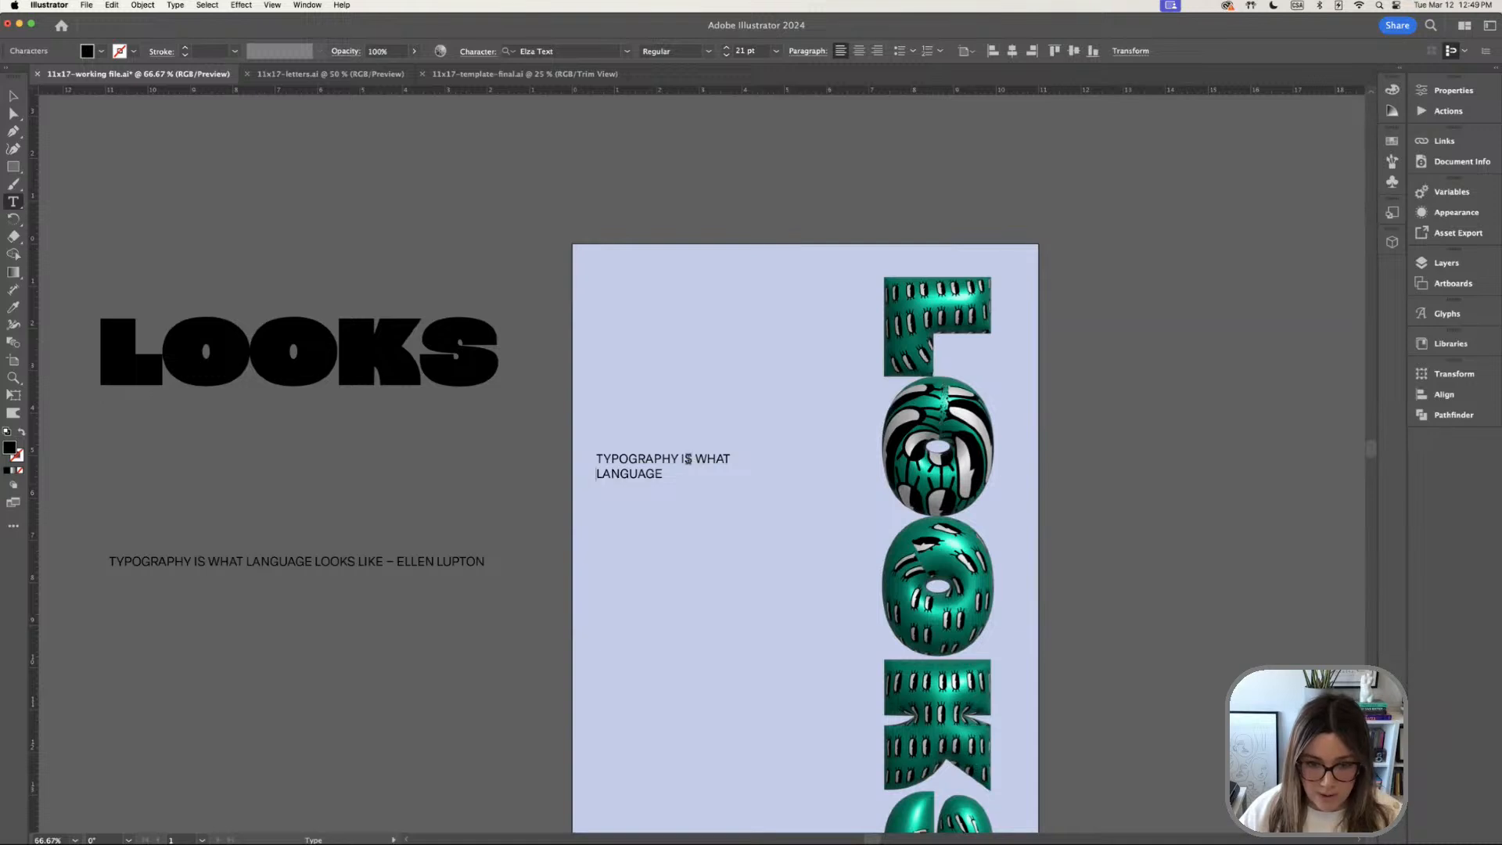
{"action": "left_click", "coordinate": [686, 460]}
{"action": "key", "text": "Return"}
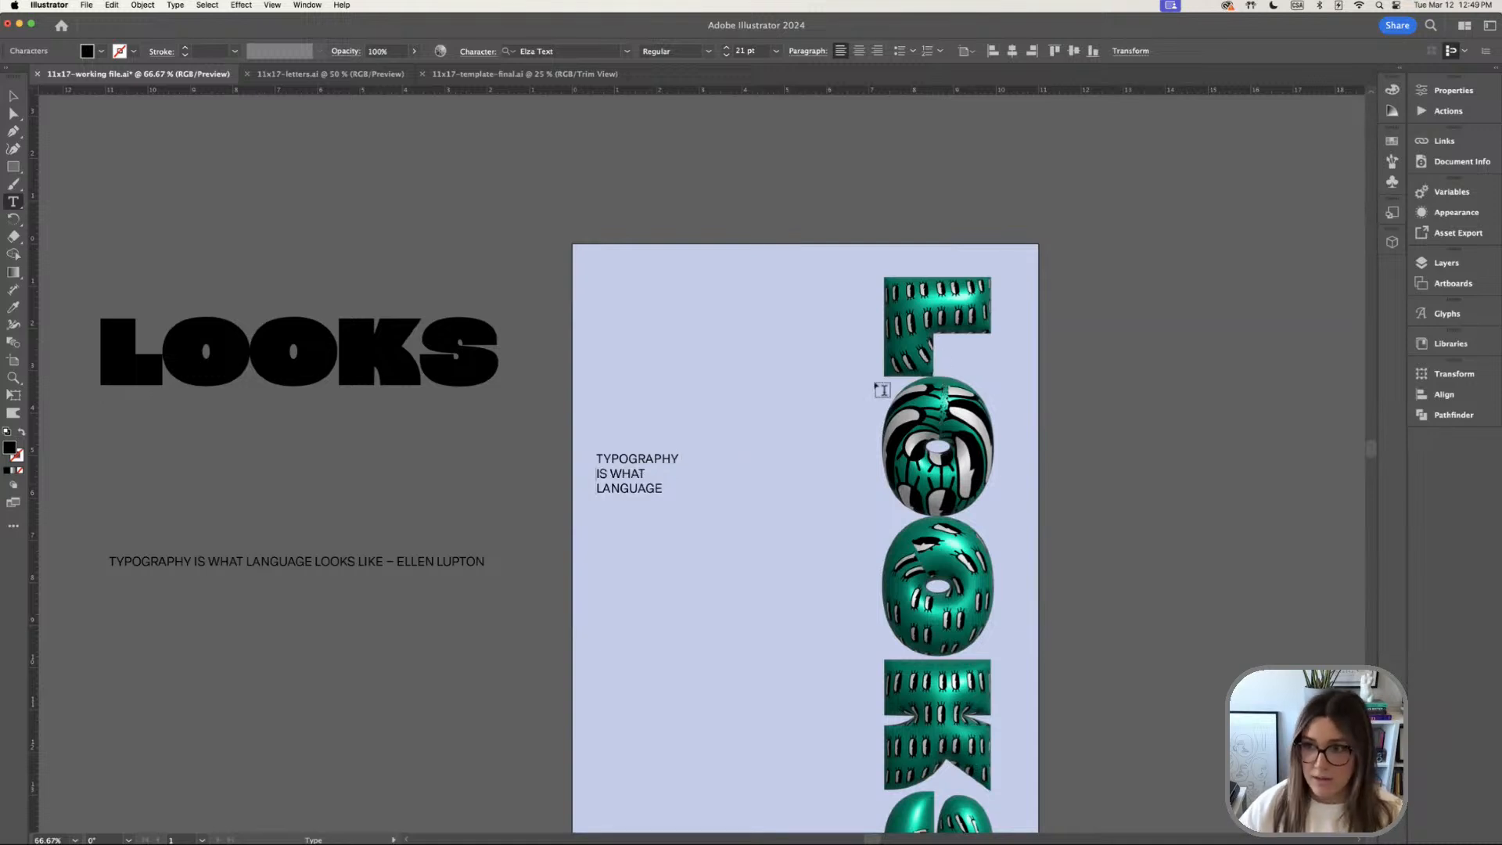
{"action": "key", "text": "Escape"}
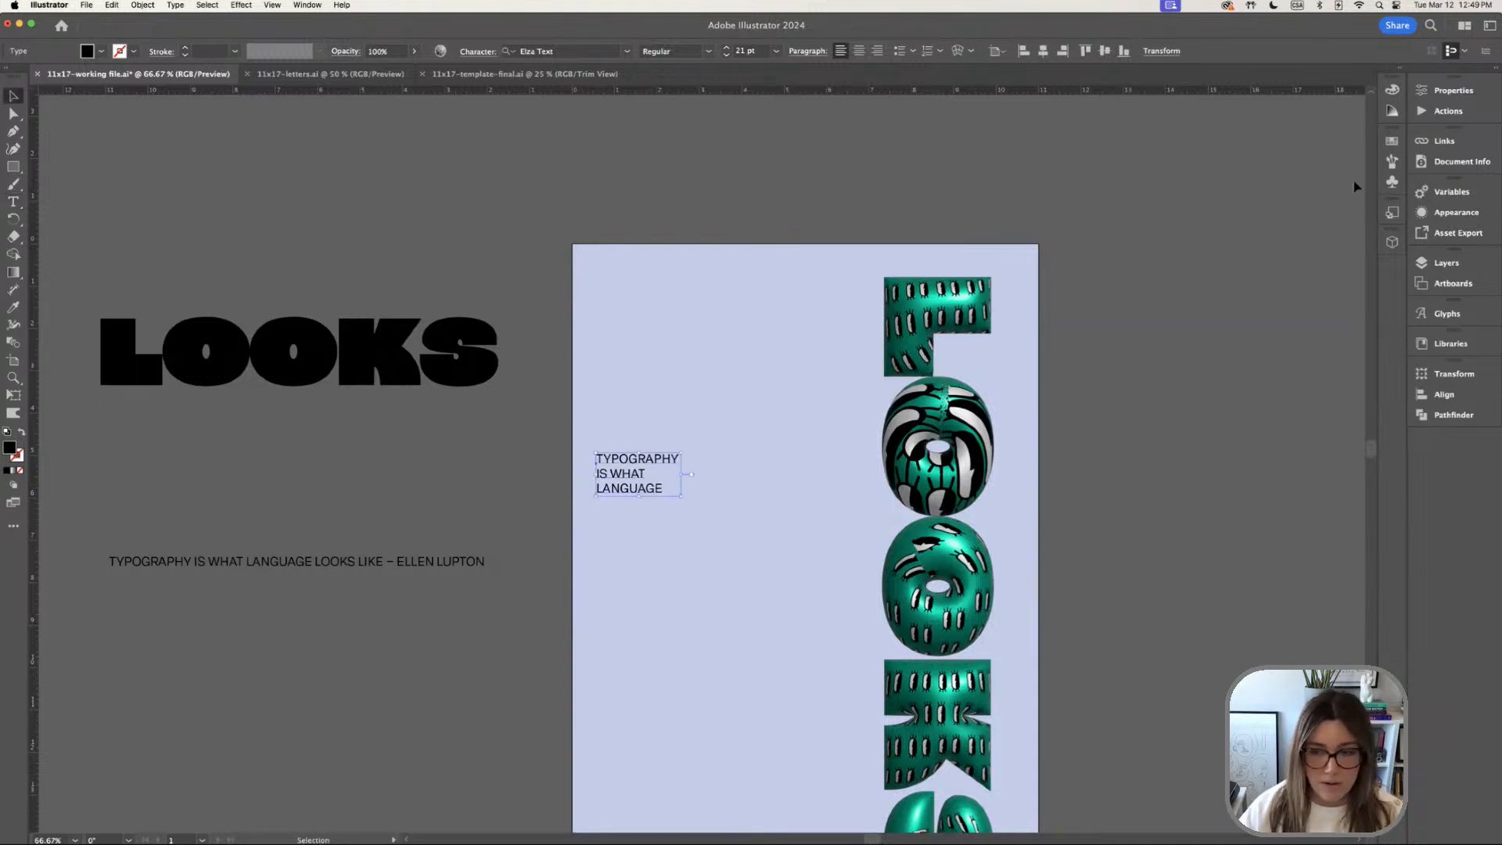
Right-align the paragraph of the three-line TYPOGRAPHY IS WHAT LANGUAGE text
{"action": "left_click", "coordinate": [1450, 90]}
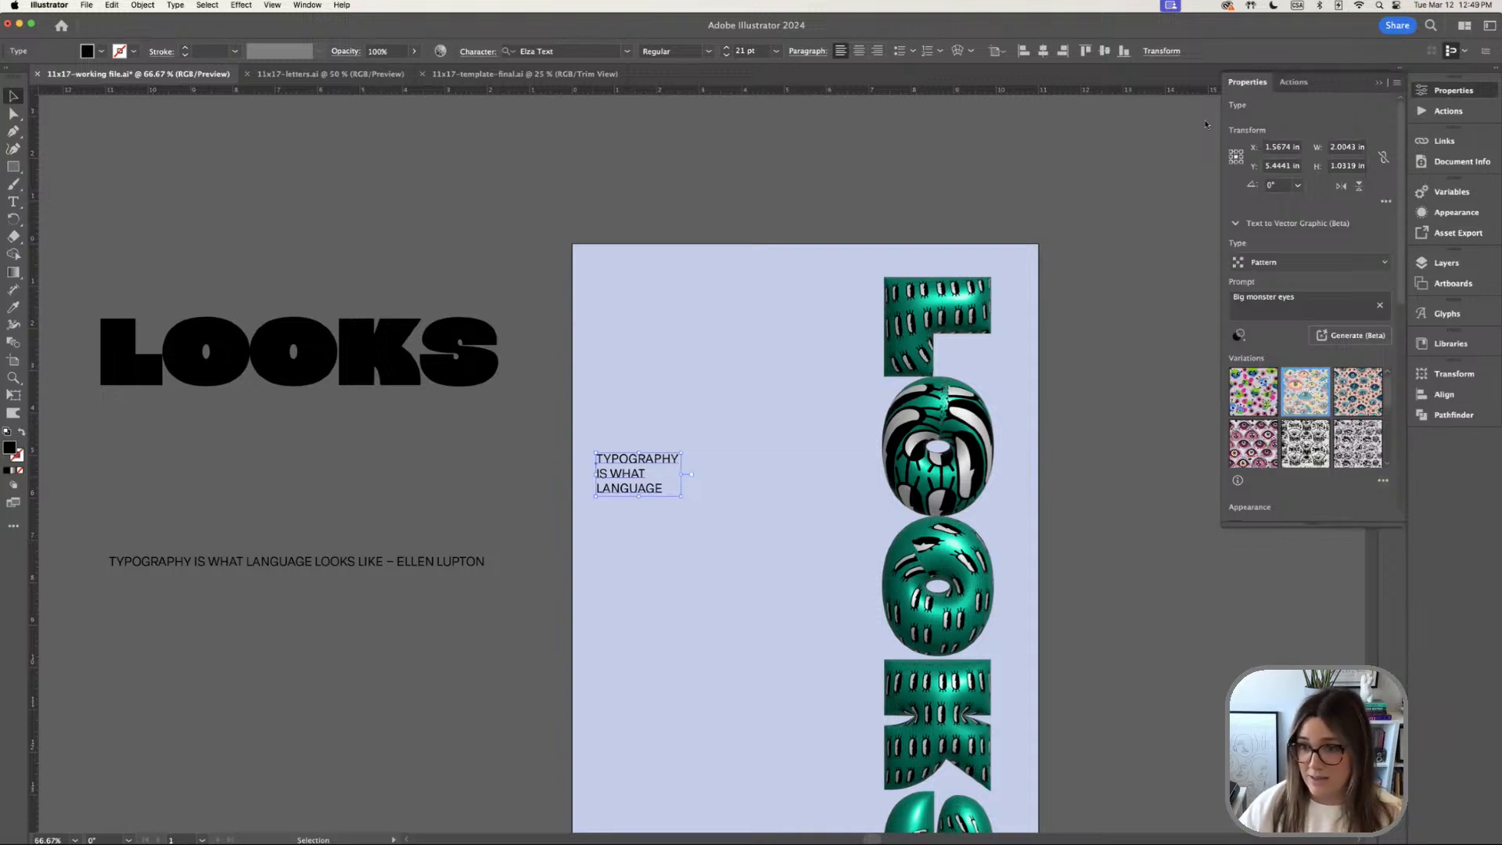
{"action": "left_click", "coordinate": [1237, 223]}
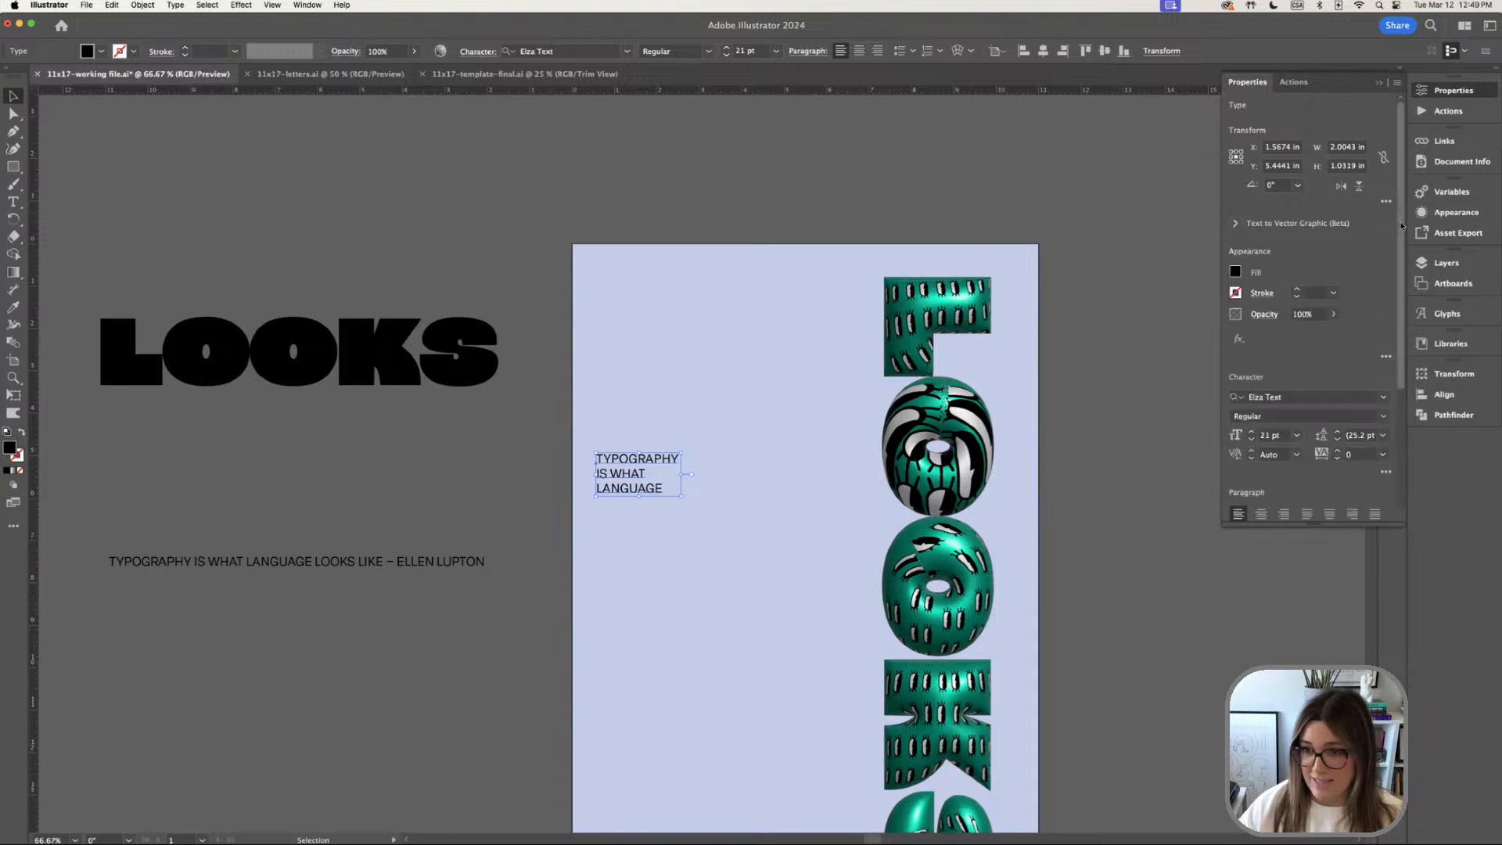
{"action": "scroll", "coordinate": [1314, 313], "scroll_direction": "down", "scroll_amount": 5}
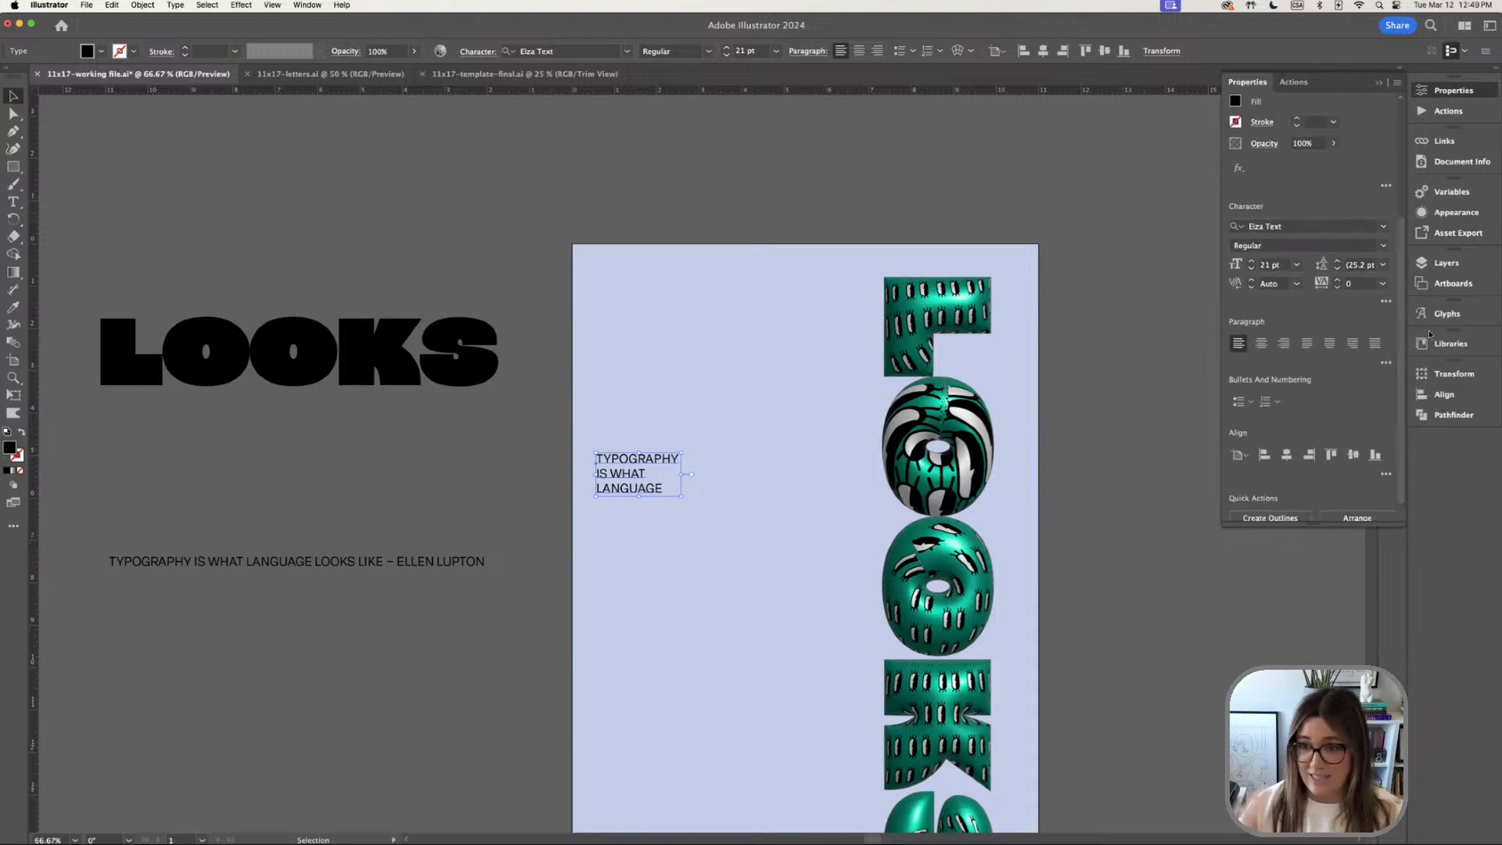
{"action": "left_click", "coordinate": [1287, 343]}
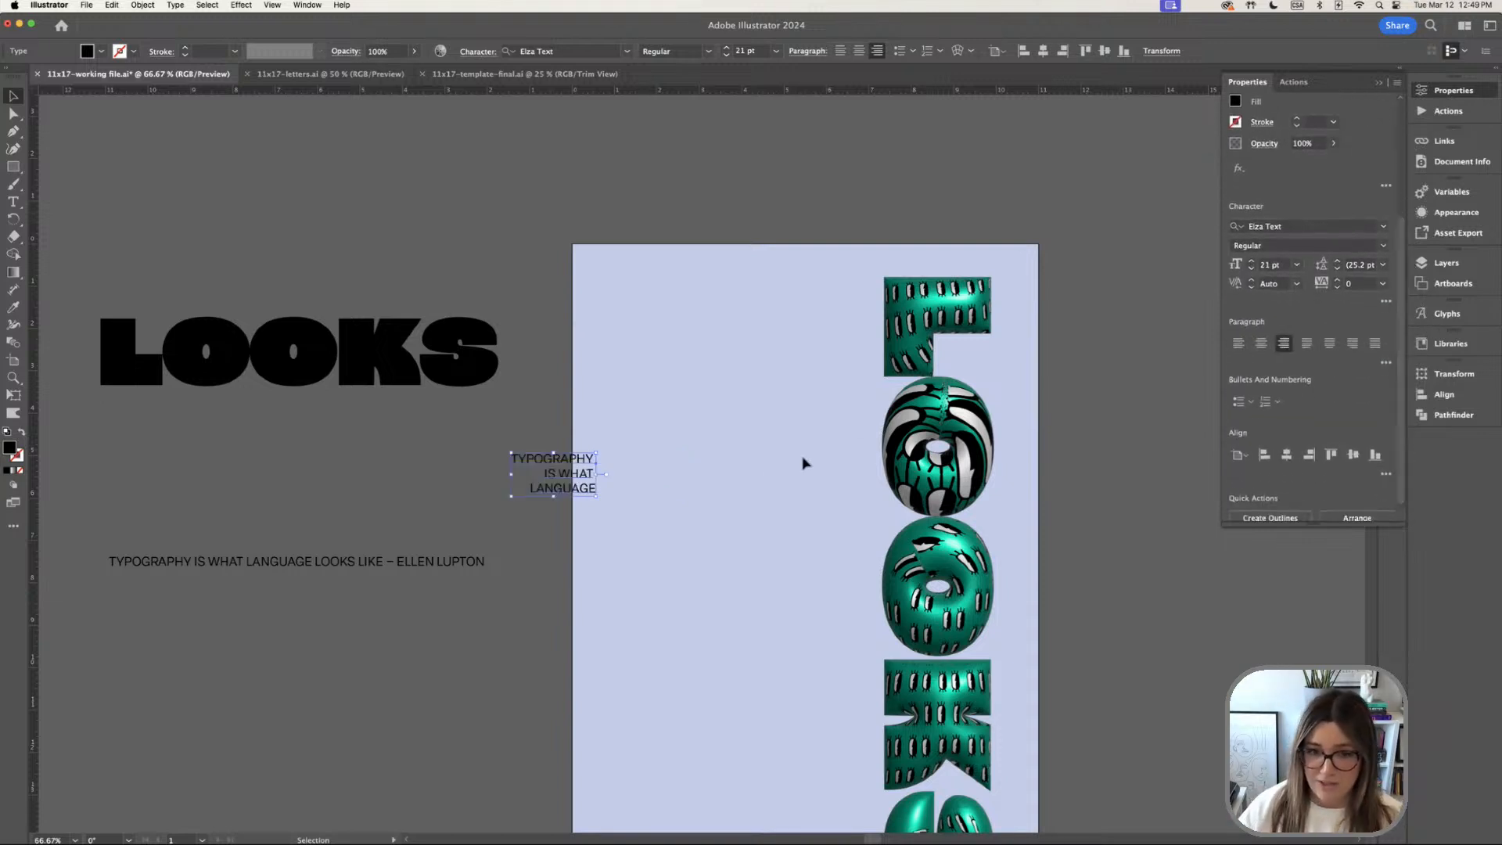
Enlarge the three-line text to about 42.87 pt within the artboard and shift the vertical LOOKS group closer to it
{"action": "left_click_drag", "start_coordinate": [600, 499], "coordinate": [801, 530]}
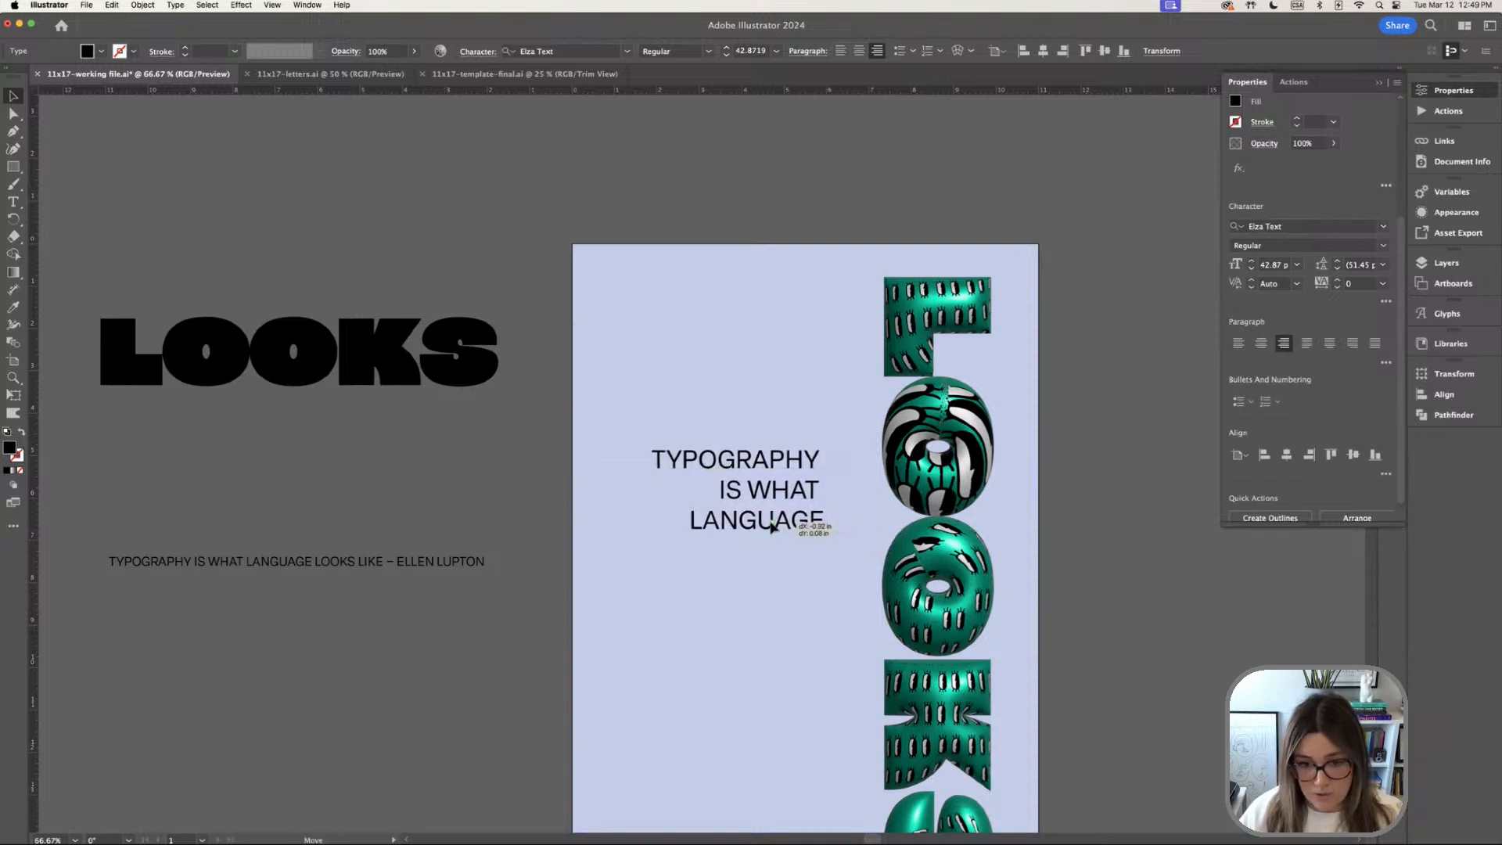
{"action": "left_click_drag", "start_coordinate": [964, 505], "coordinate": [927, 505]}
{"action": "left_click", "coordinate": [986, 607]}
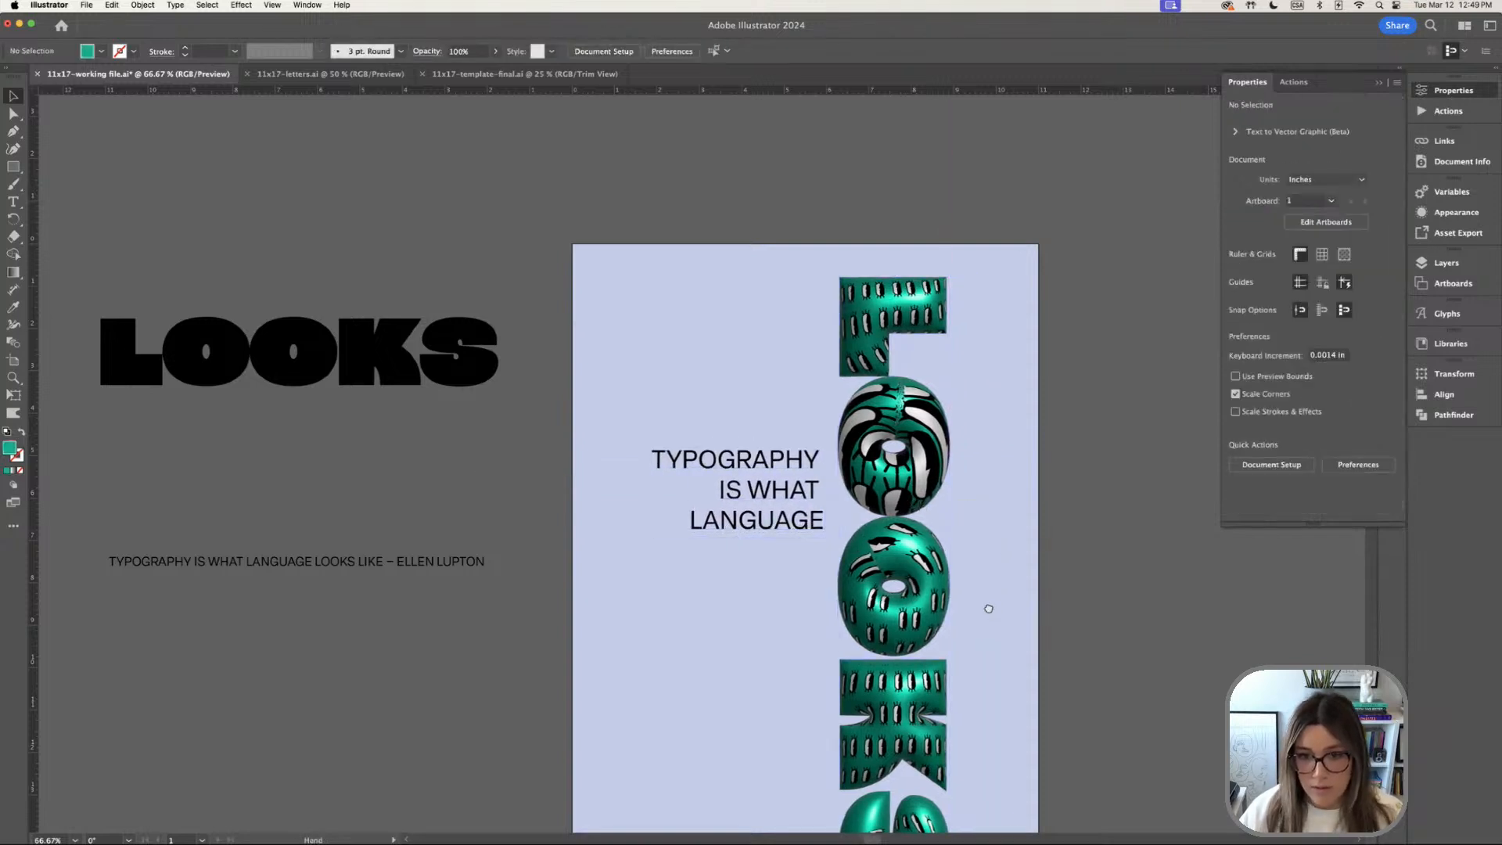
Remove the trailing spaces after "IS WHAT" and "TYPOGRAPHY" so the three lines end flush beside the LOOKS letters
{"action": "scroll", "coordinate": [970, 571], "scroll_direction": "down", "scroll_amount": 2}
{"action": "left_click", "coordinate": [752, 467]}
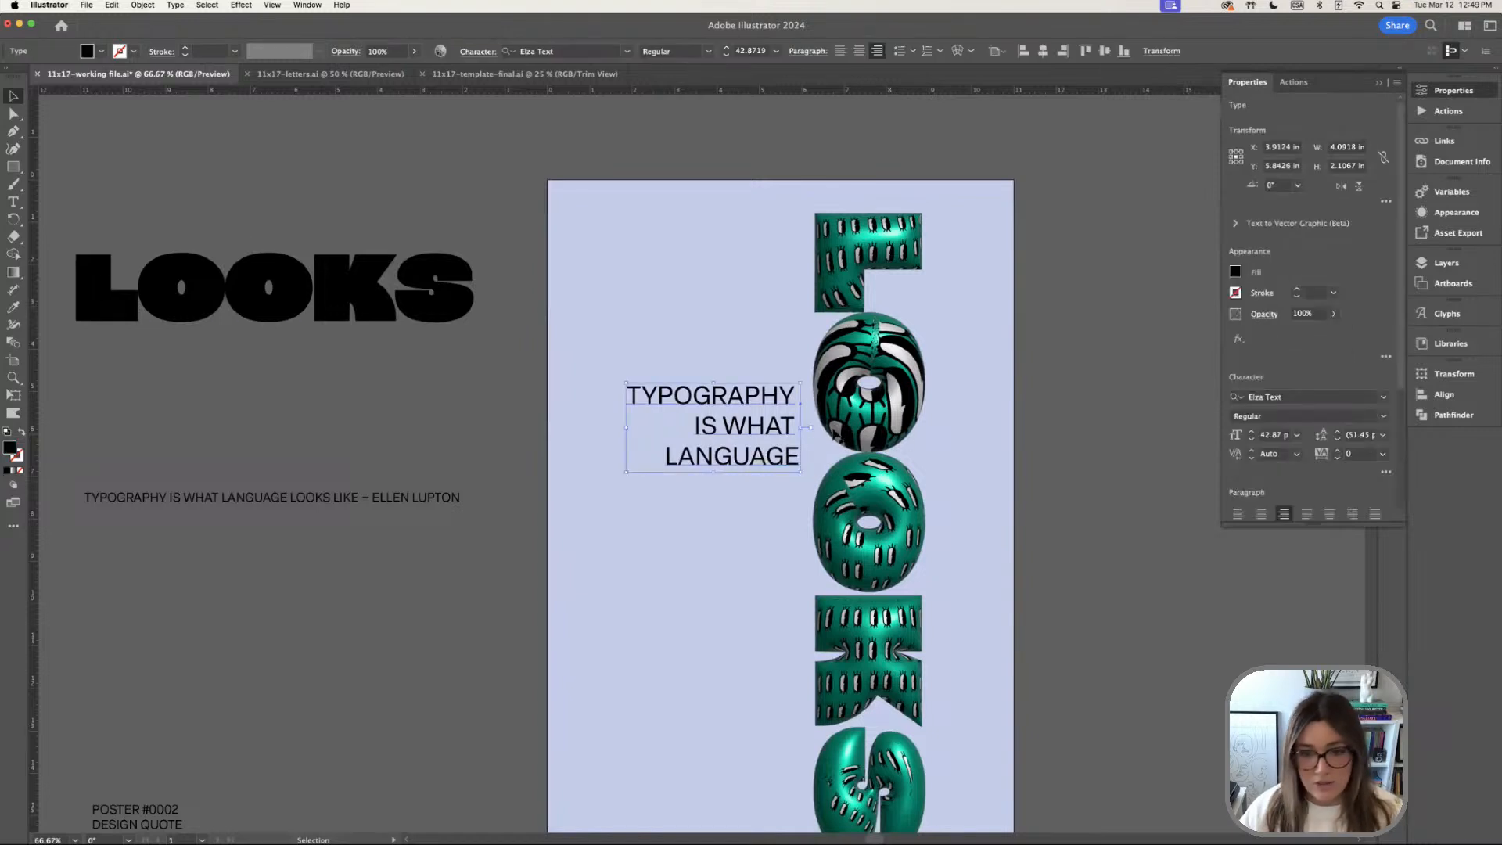
{"action": "double_click", "coordinate": [798, 438]}
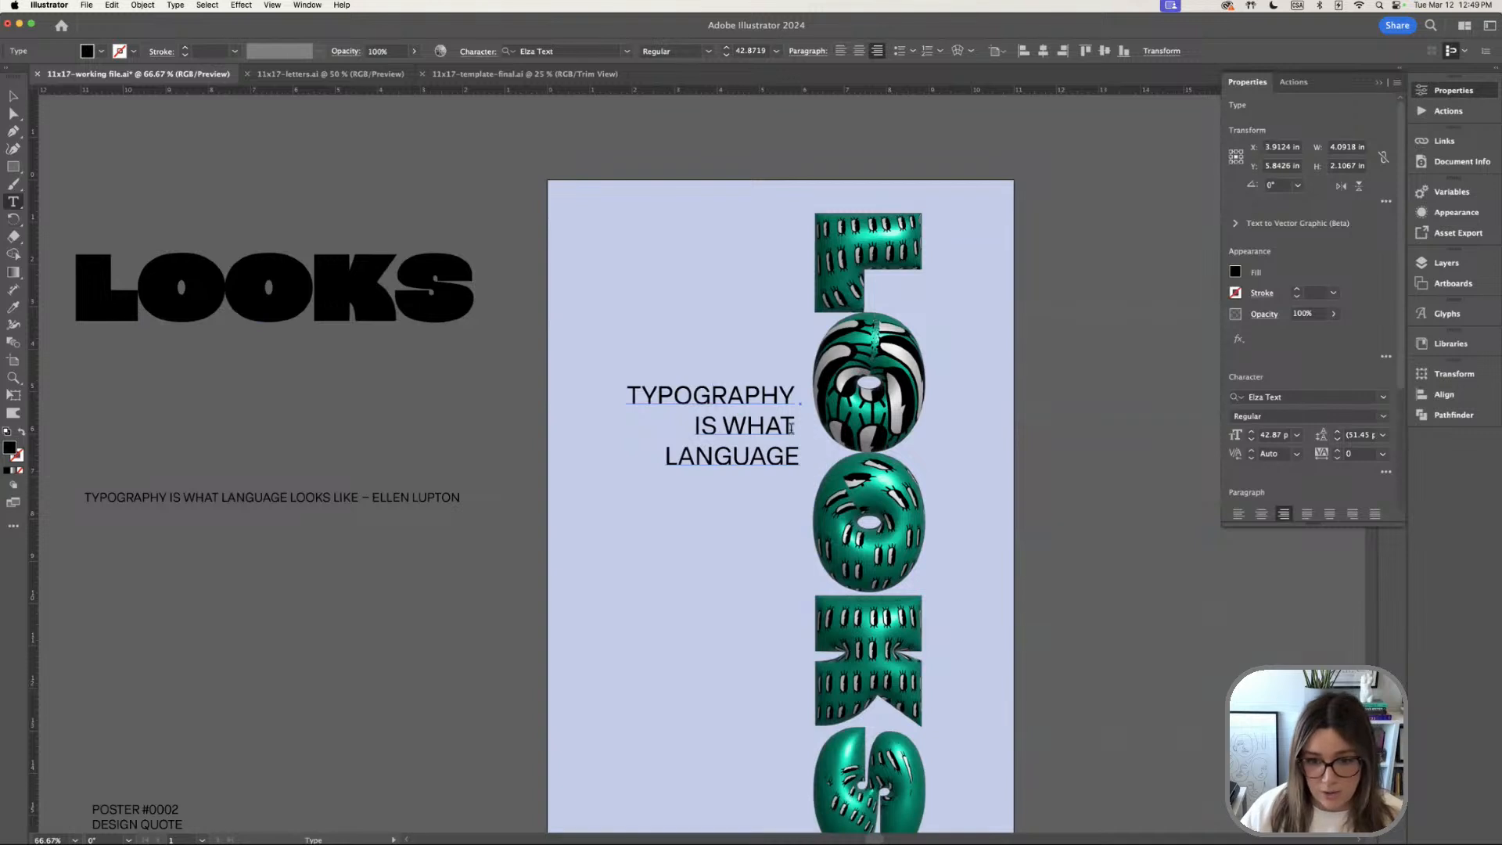
{"action": "left_click", "coordinate": [799, 427]}
{"action": "key", "text": "BackSpace"}
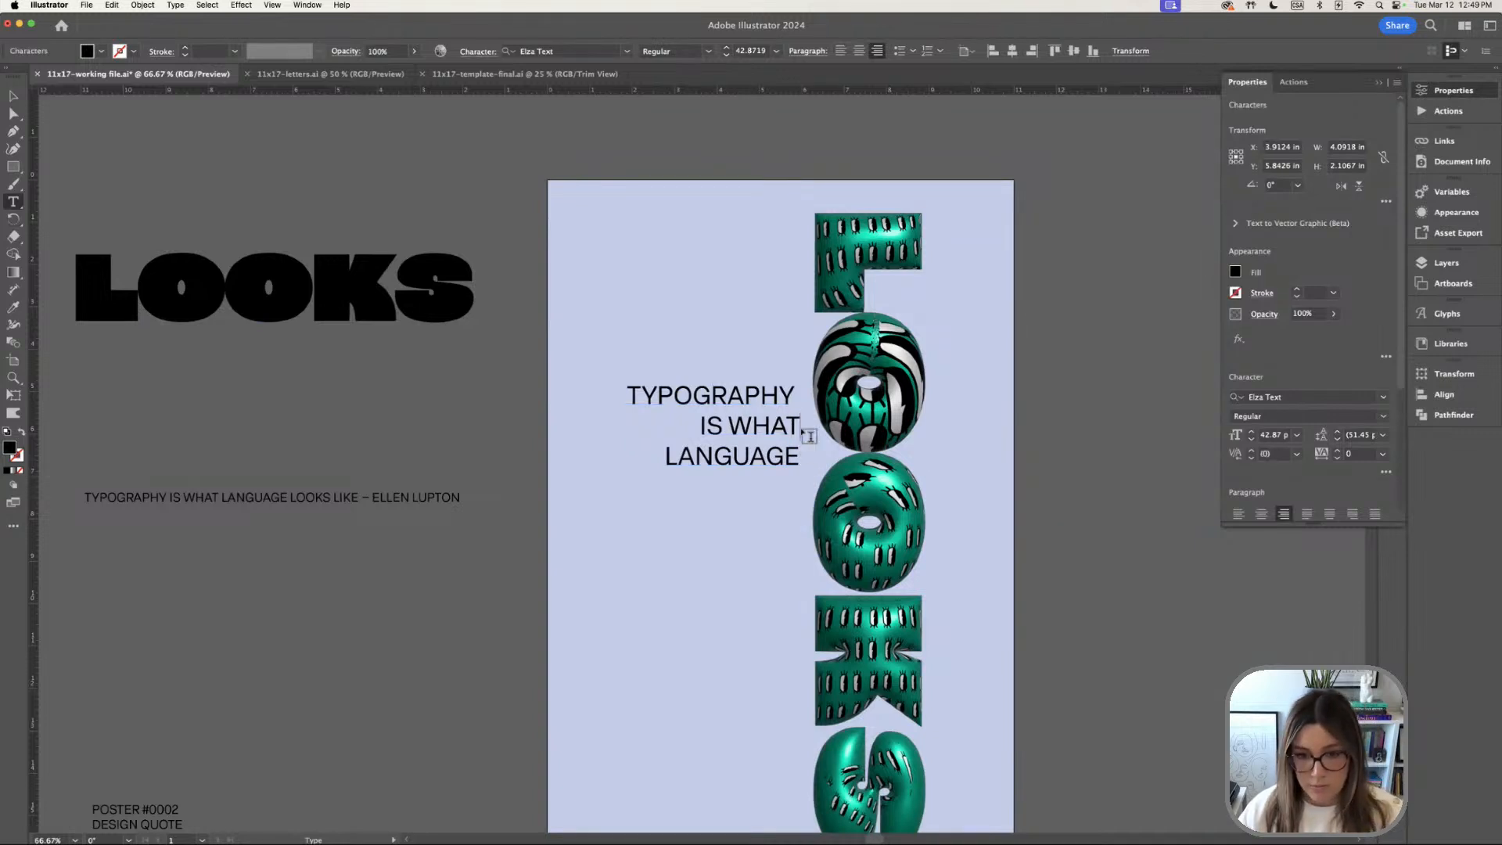
{"action": "left_click", "coordinate": [798, 397]}
{"action": "key", "text": "BackSpace"}
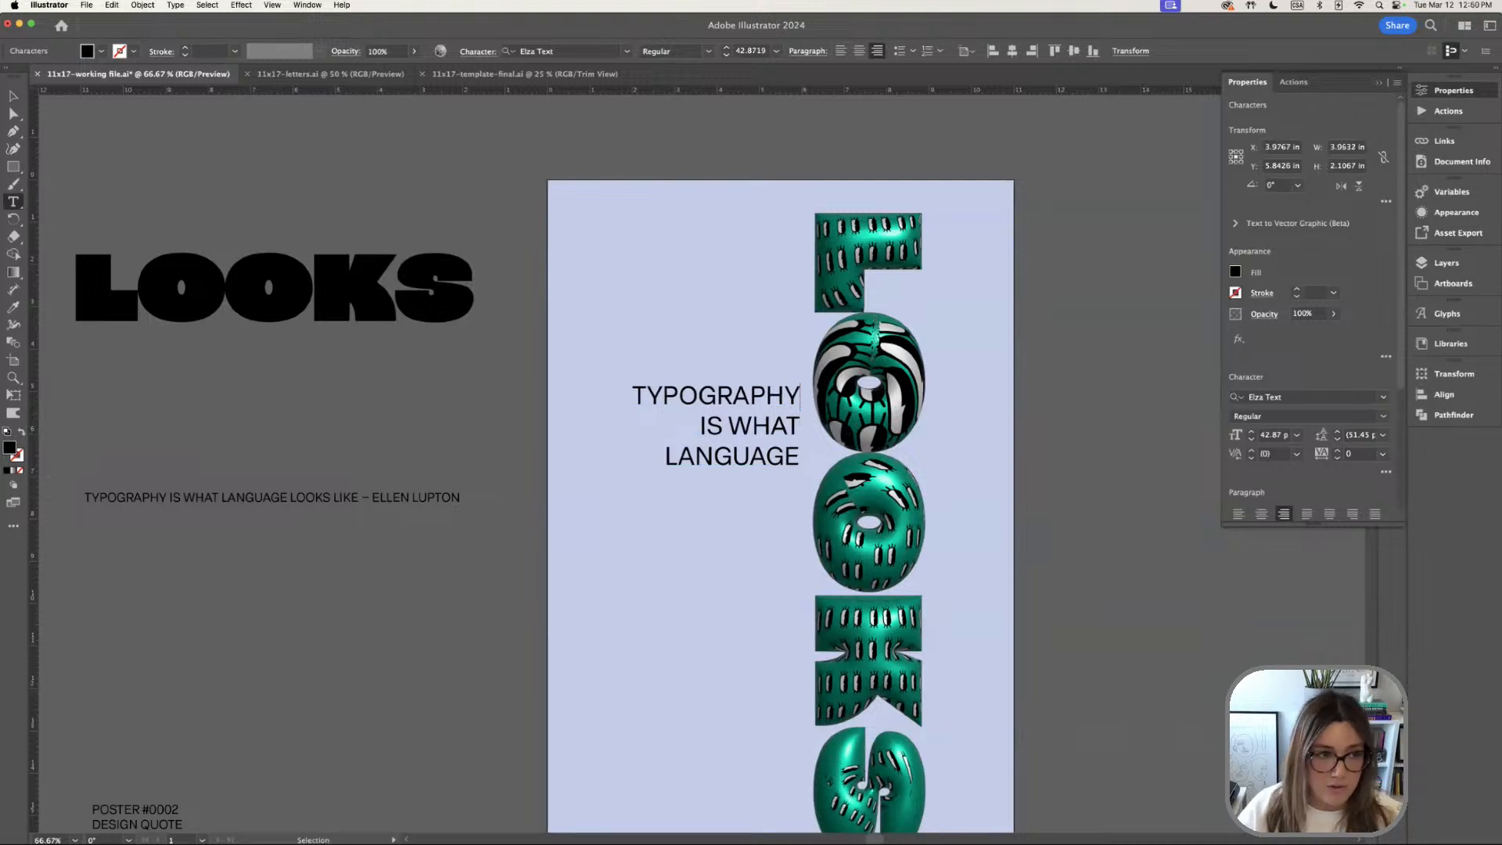
{"action": "left_click", "coordinate": [13, 96]}
{"action": "left_click", "coordinate": [741, 362]}
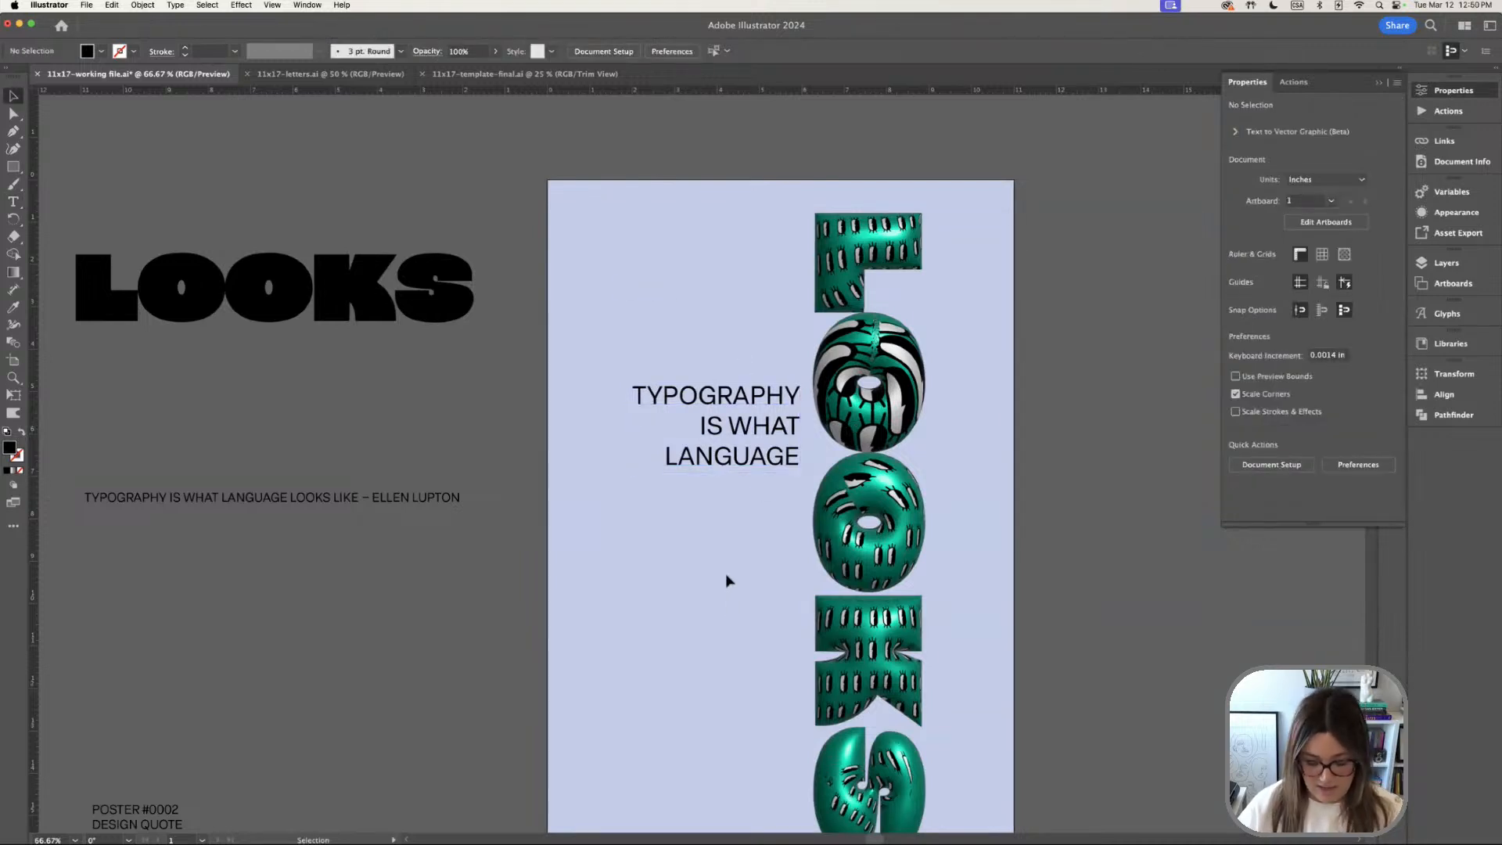
Copy the word "LIKE" from the upper quote line and place it as separate text on the artboard below the three-line text
{"action": "key", "text": "super+minus"}
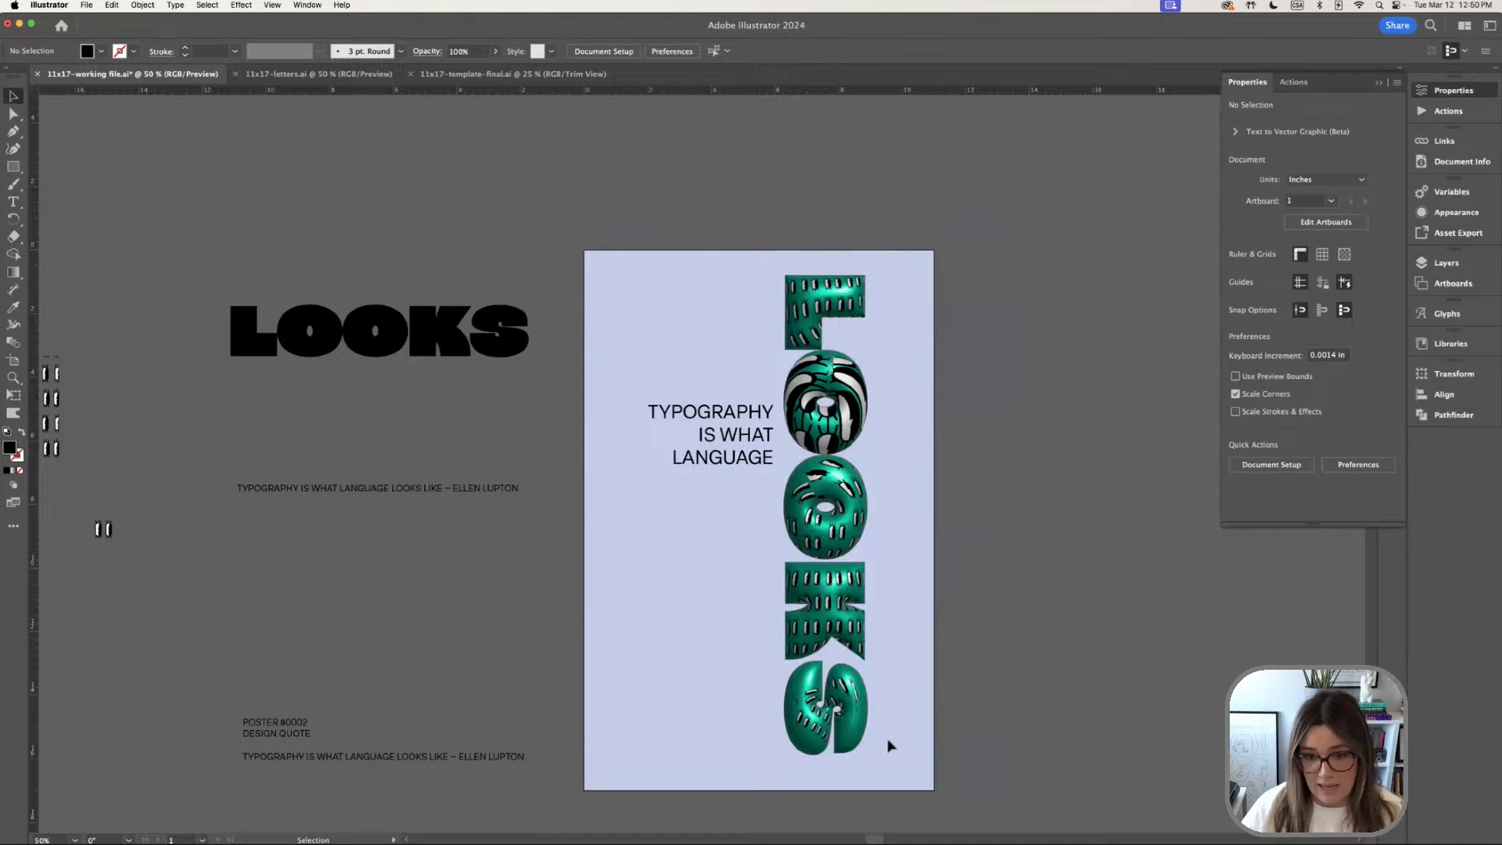
{"action": "left_click_drag", "start_coordinate": [712, 332], "coordinate": [642, 216]}
{"action": "left_click", "coordinate": [385, 377]}
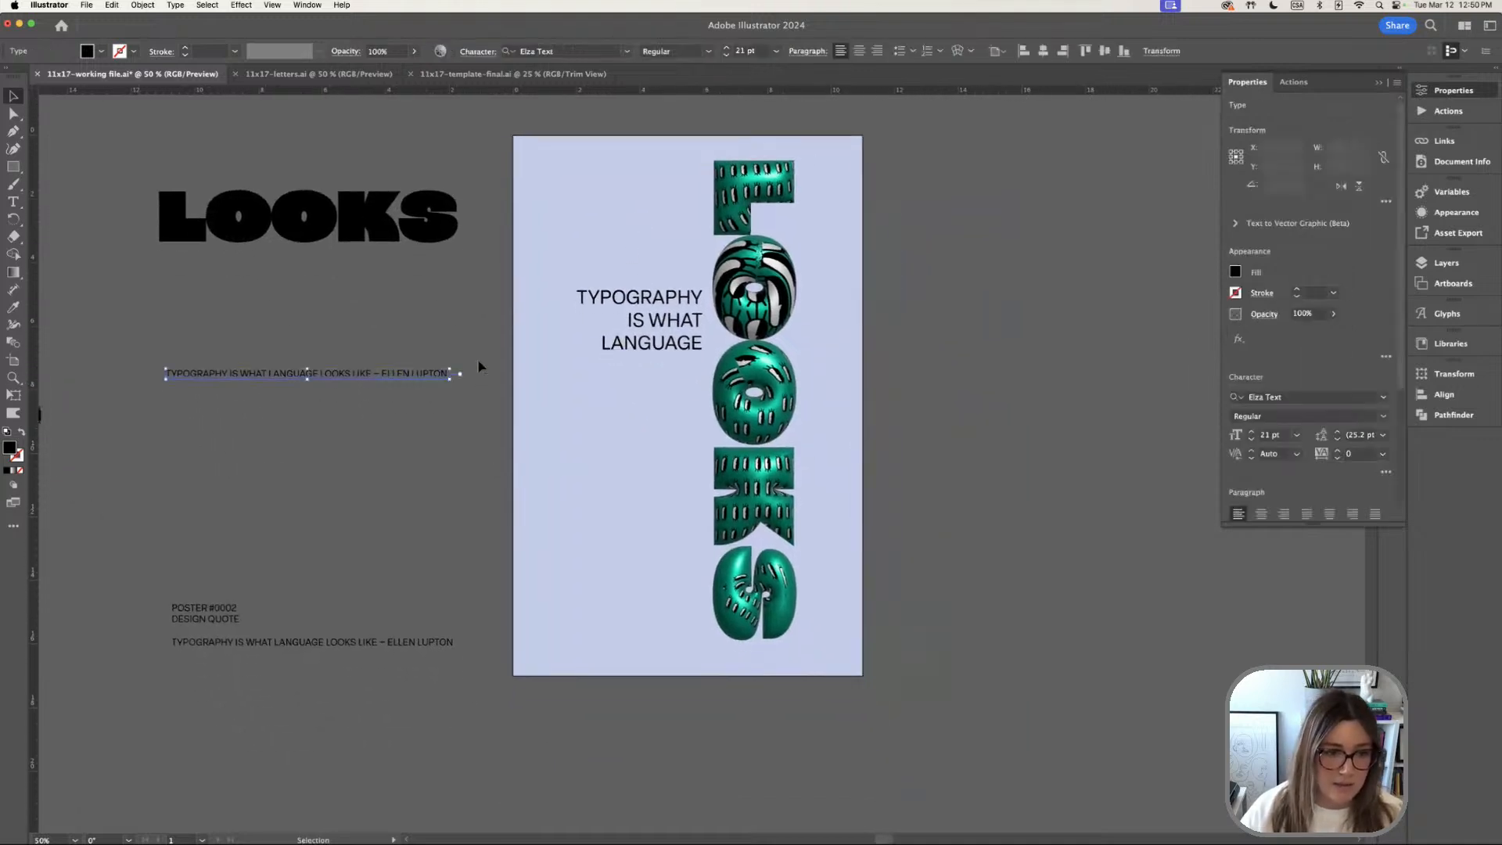
{"action": "double_click", "coordinate": [337, 377]}
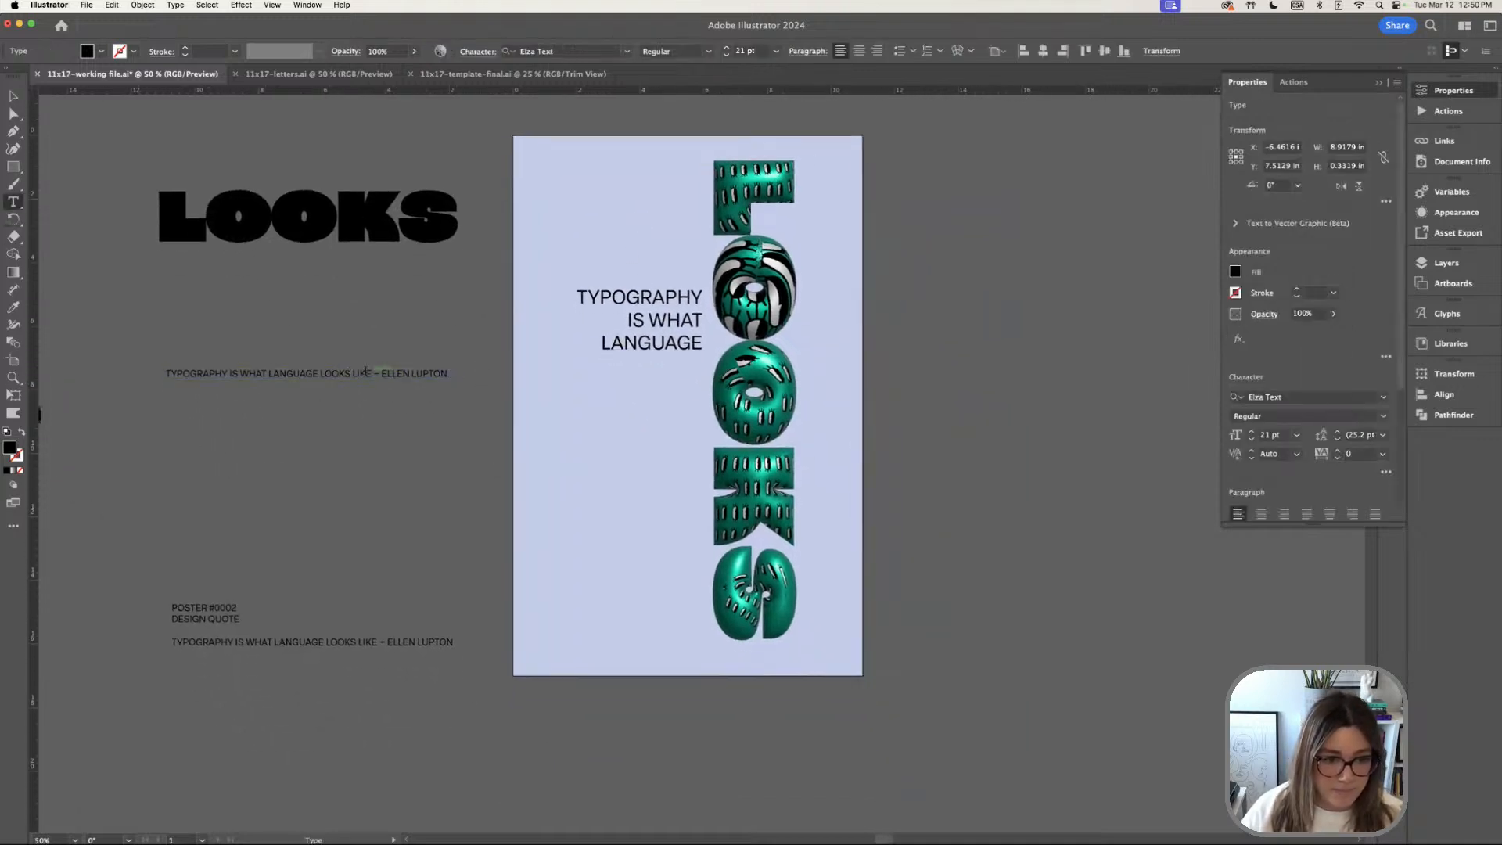
{"action": "left_click_drag", "start_coordinate": [358, 375], "coordinate": [353, 375]}
{"action": "key", "text": "super+c"}
{"action": "left_click", "coordinate": [579, 474], "text": "super"}
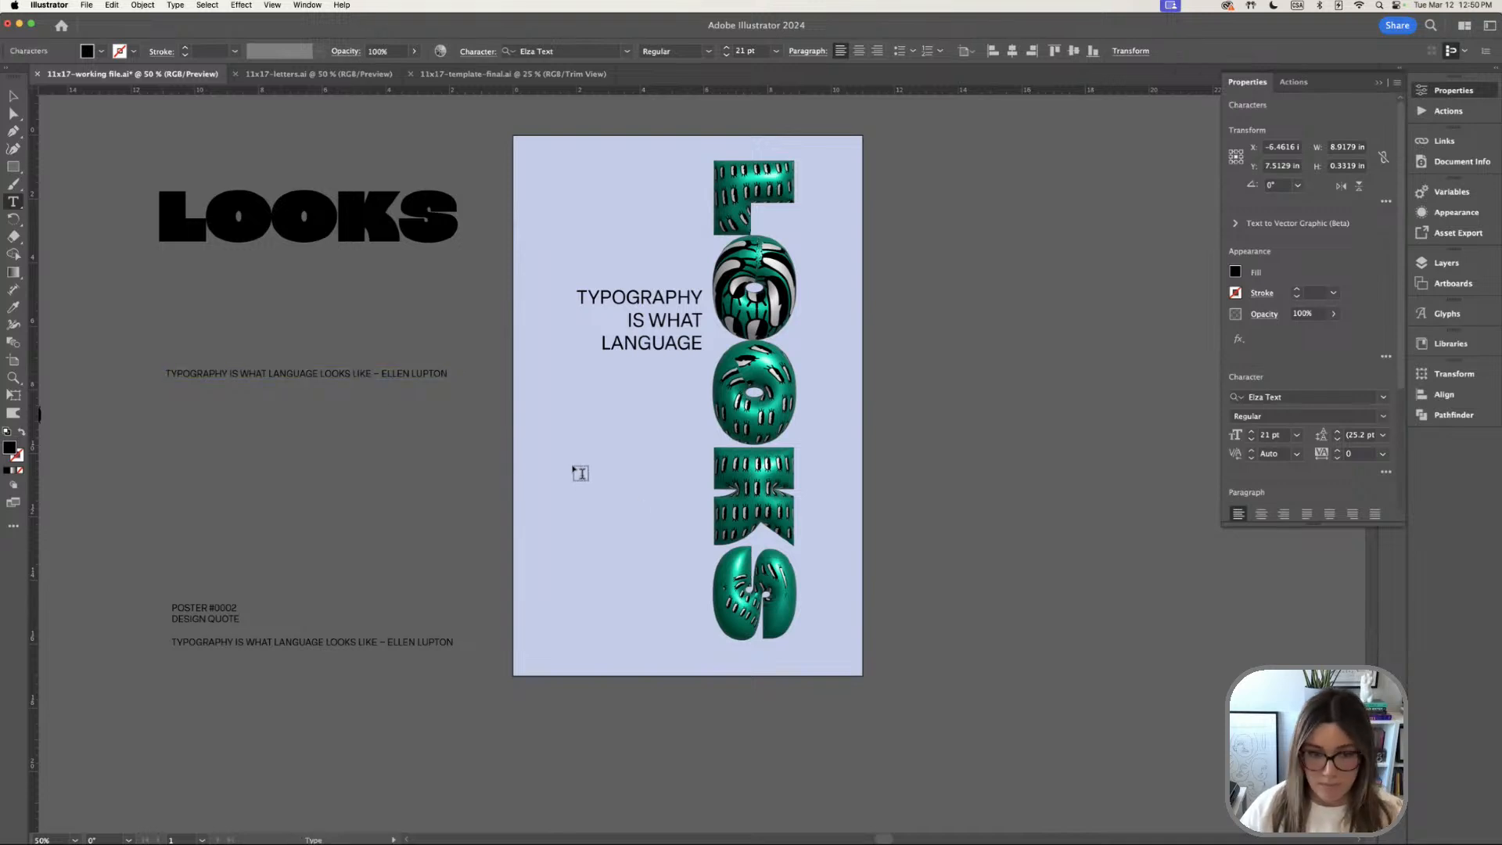
{"action": "key", "text": "super+v"}
{"action": "key", "text": "v"}
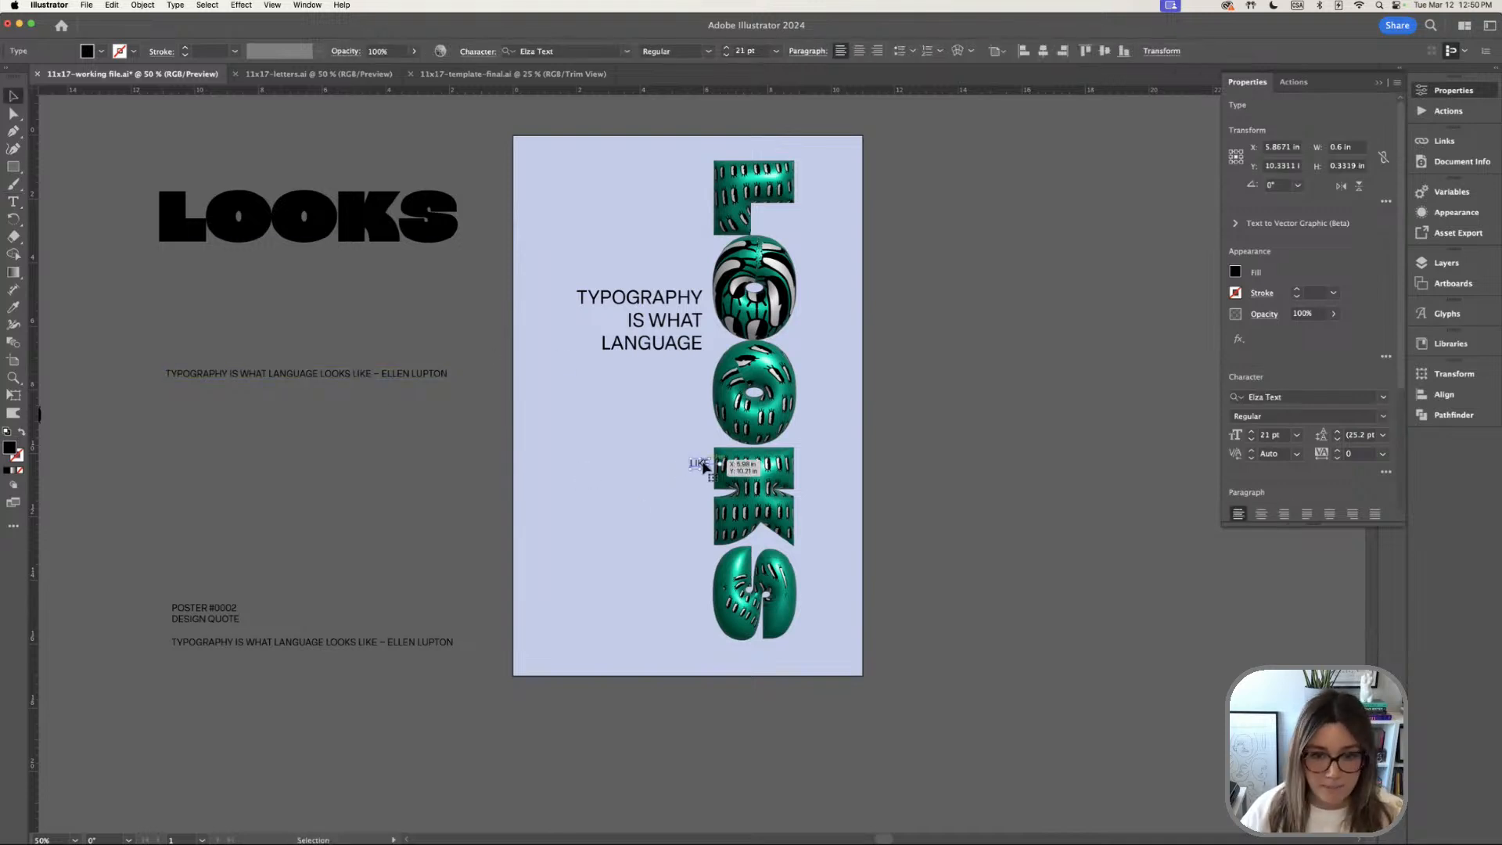
{"action": "left_click_drag", "start_coordinate": [699, 466], "coordinate": [629, 446]}
Match LIKE to the three-line text's style with the Eyedropper and move it just right of the S in LOOKS
{"action": "key", "text": "i"}
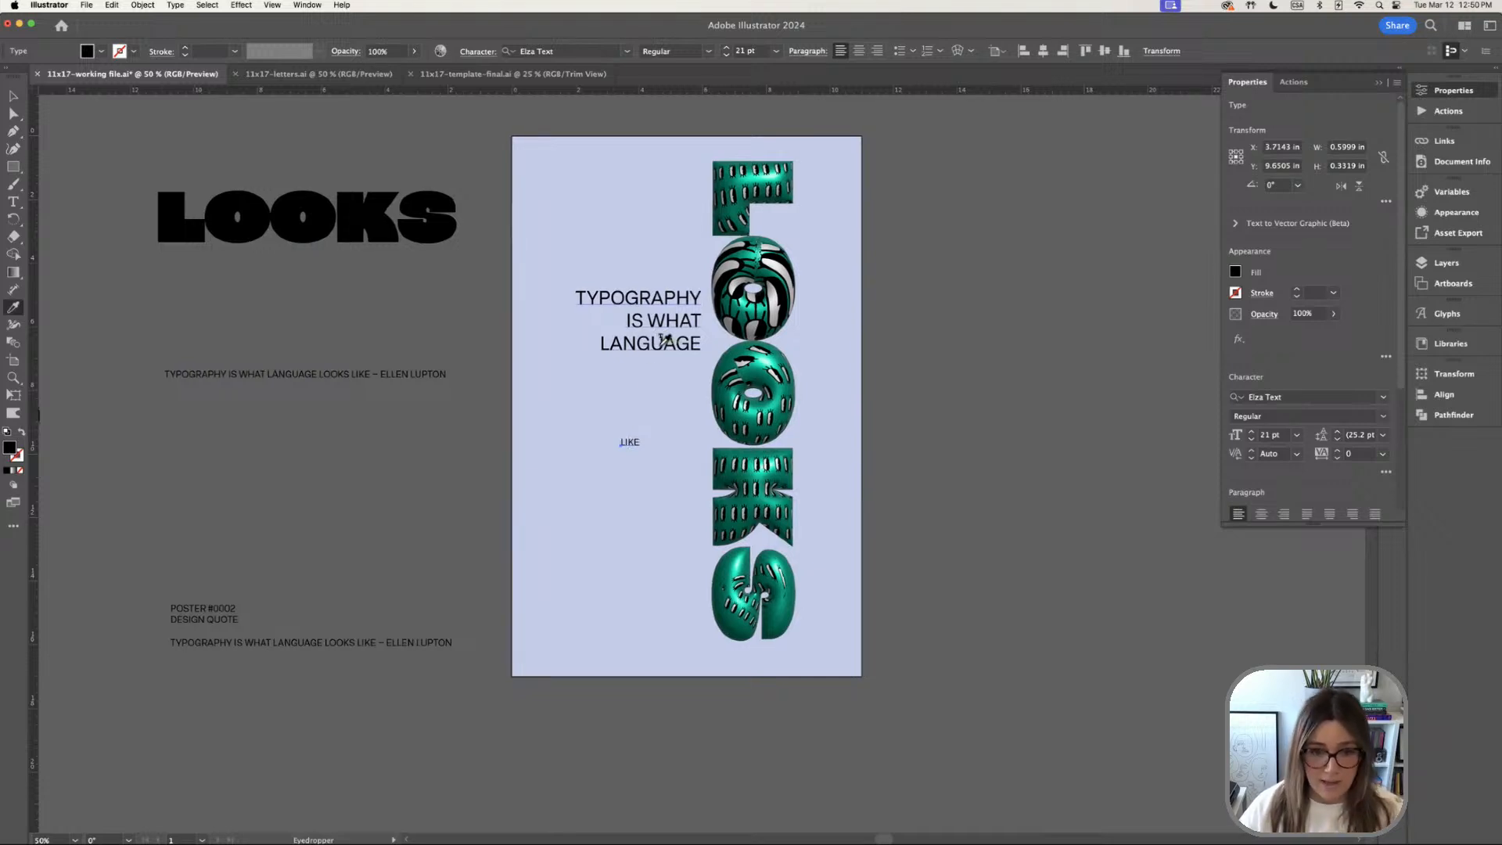
{"action": "left_click", "coordinate": [664, 339]}
{"action": "key", "text": "v"}
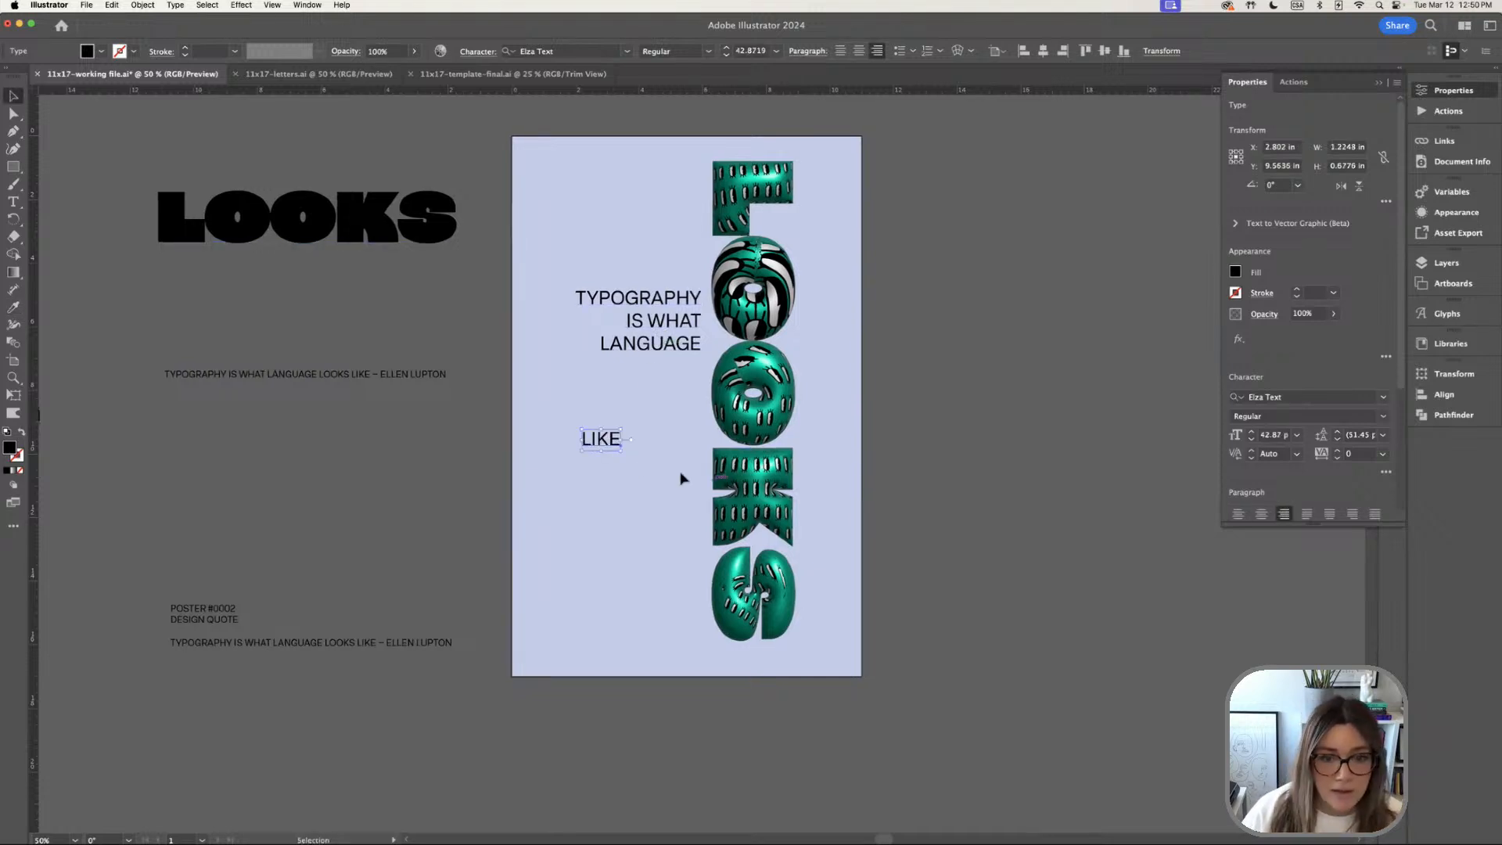
{"action": "left_click", "coordinate": [681, 476]}
{"action": "left_click_drag", "start_coordinate": [618, 450], "coordinate": [843, 629]}
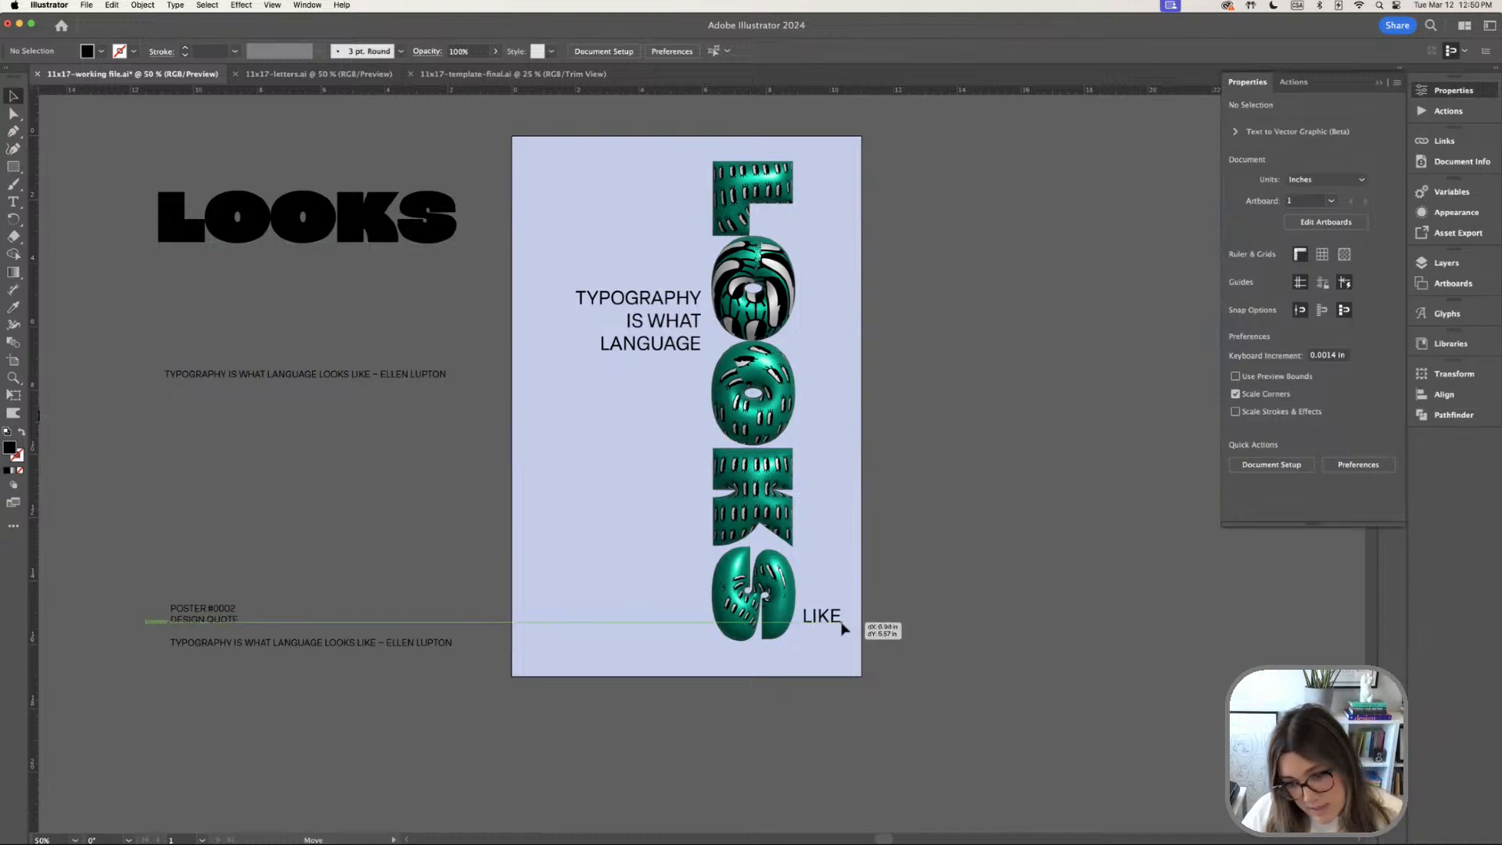
{"action": "left_click", "coordinate": [913, 584]}
{"action": "left_click_drag", "start_coordinate": [956, 548], "coordinate": [935, 549]}
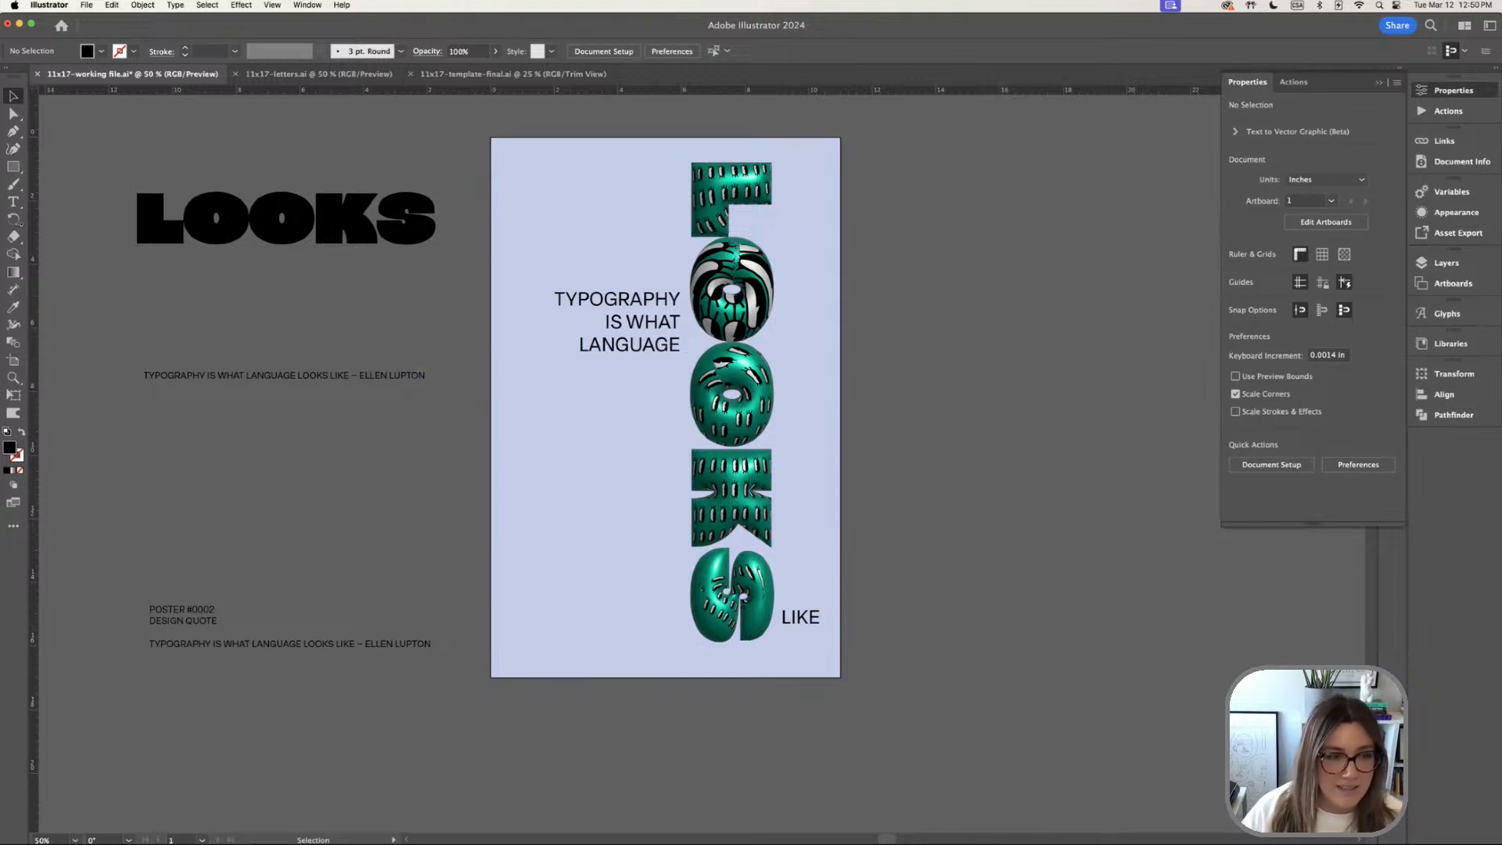
Move the "POSTER #0002 DESIGN QUOTE" text beside the artboard up and away from the lower quote line
{"action": "left_click_drag", "start_coordinate": [217, 615], "coordinate": [433, 482]}
{"action": "left_click", "coordinate": [345, 550]}
{"action": "scroll", "coordinate": [432, 482], "scroll_direction": "right", "scroll_amount": 5}
Set both the TYPOGRAPHY IS WHAT LANGUAGE text and the word LIKE to Elza Text Bold
{"action": "left_click", "coordinate": [677, 321]}
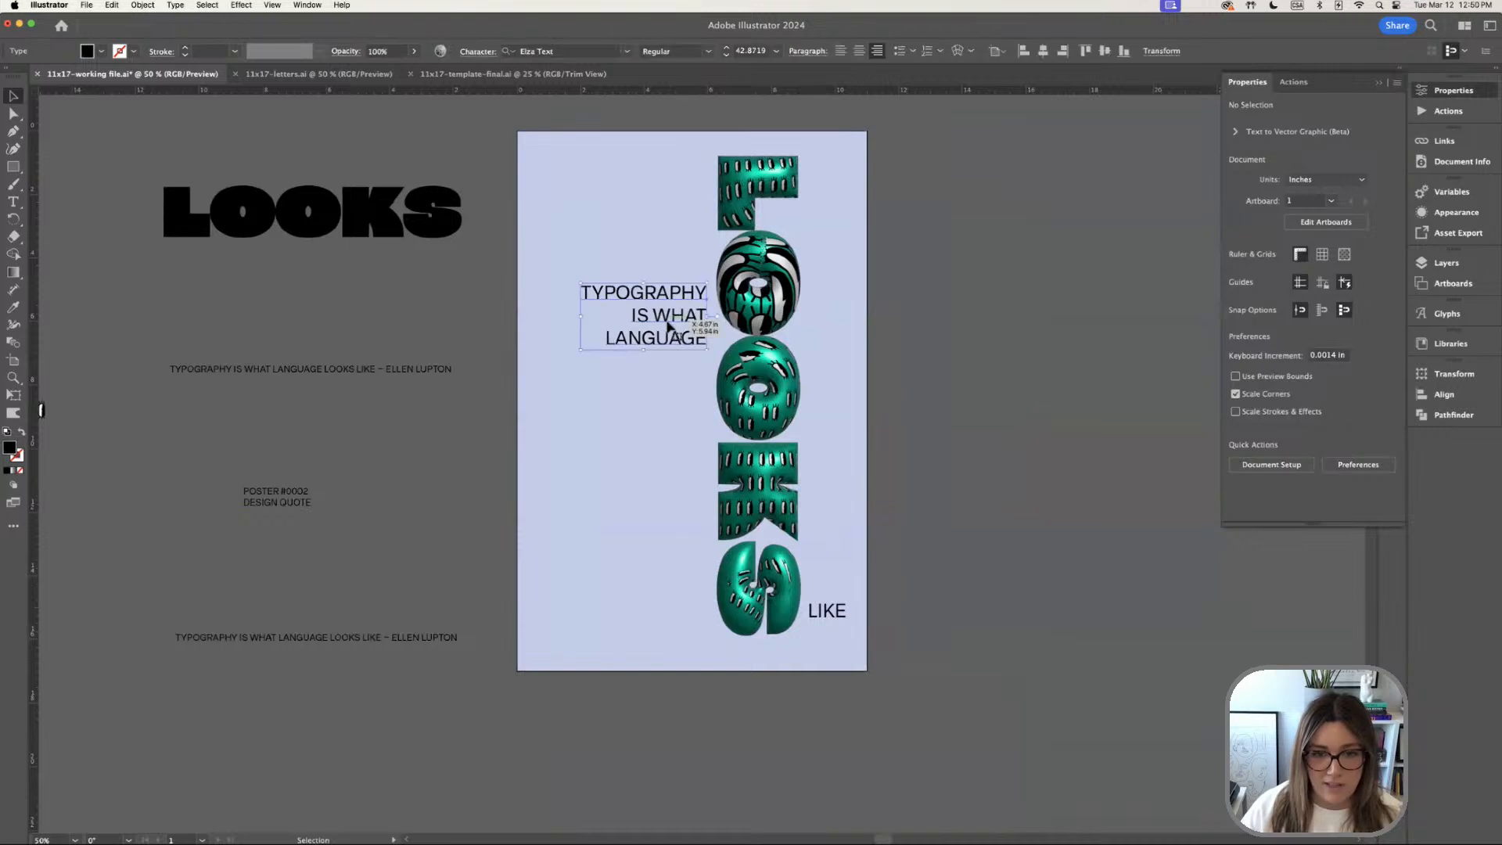
{"action": "left_click", "coordinate": [846, 615], "text": "shift"}
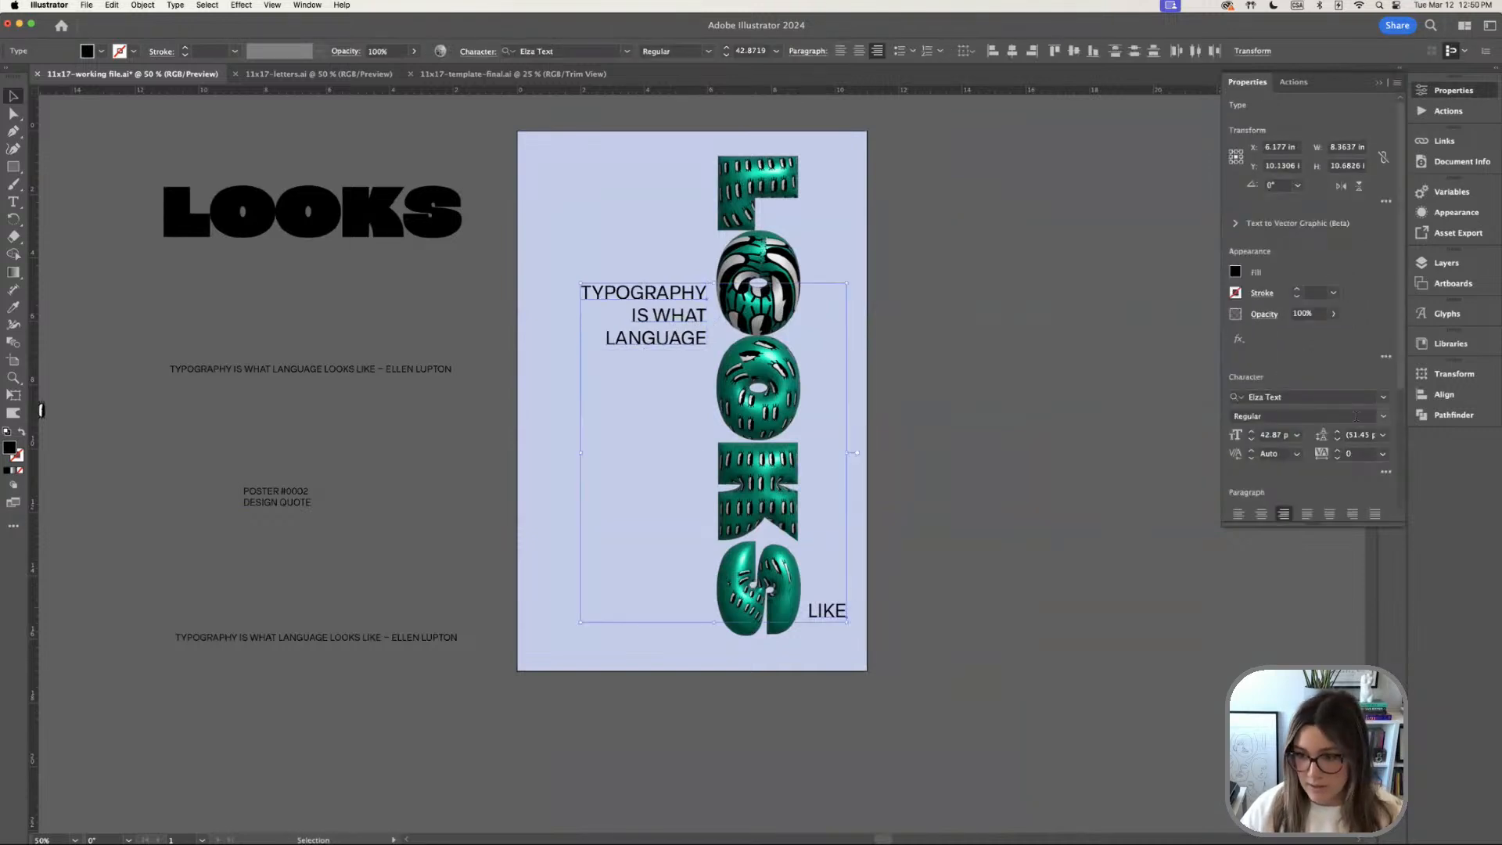
{"action": "left_click", "coordinate": [1385, 420]}
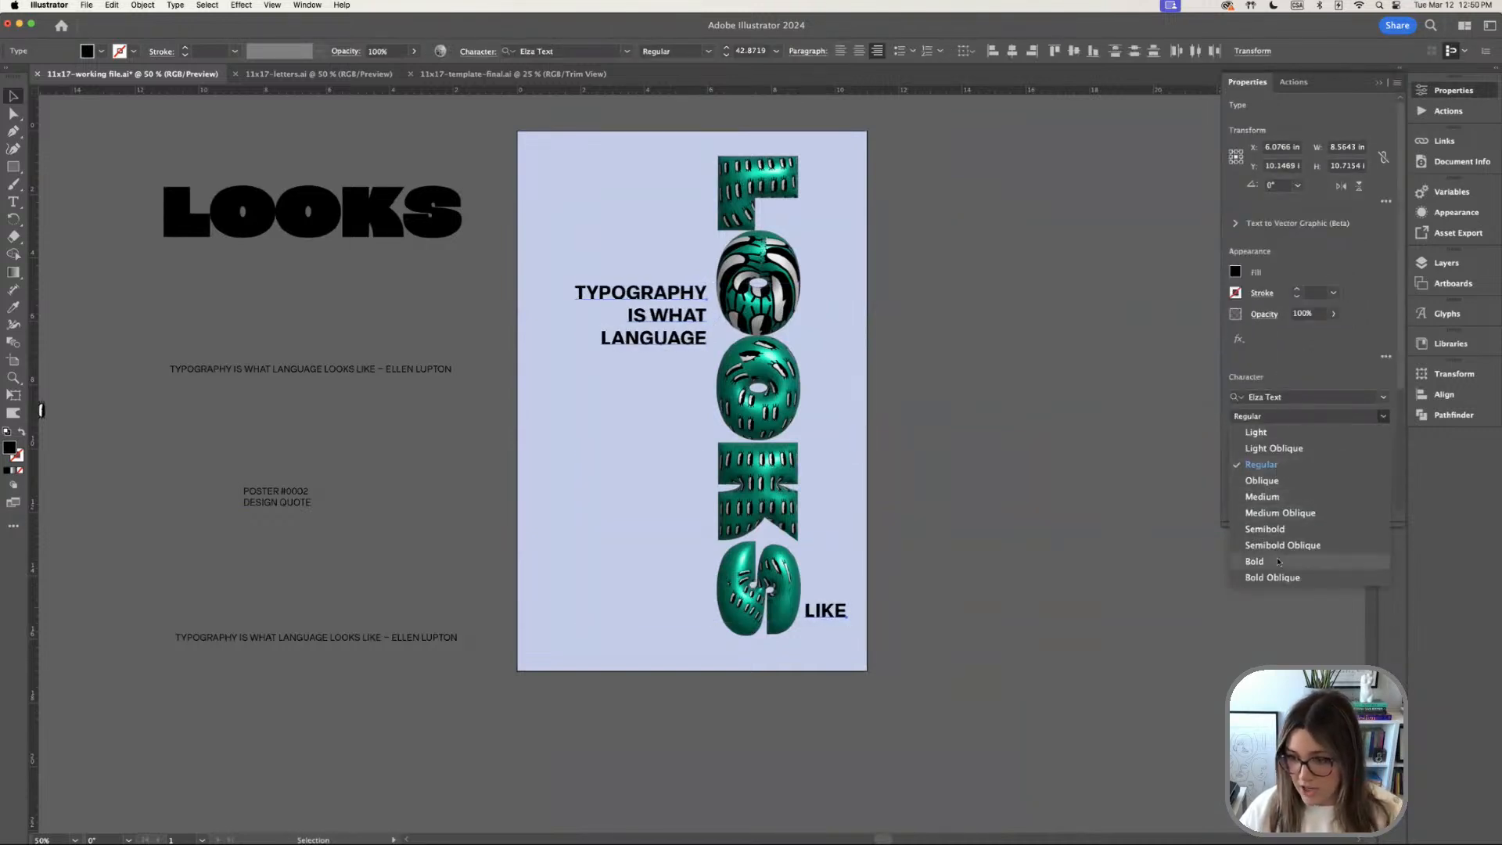
{"action": "left_click", "coordinate": [1279, 561]}
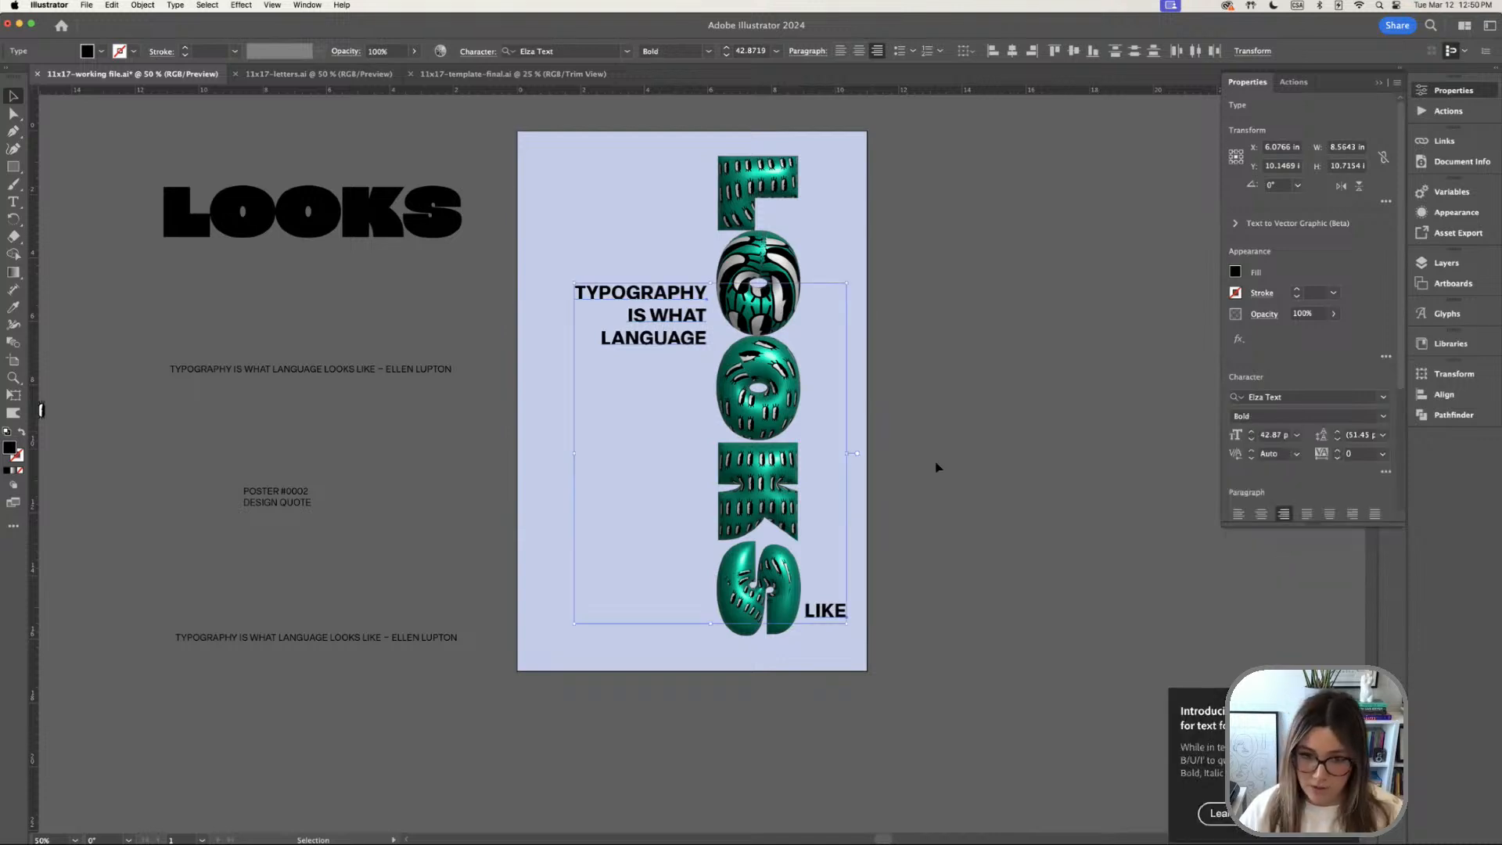
{"action": "left_click", "coordinate": [937, 459]}
{"action": "scroll", "coordinate": [938, 458], "scroll_direction": "right", "scroll_amount": 2}
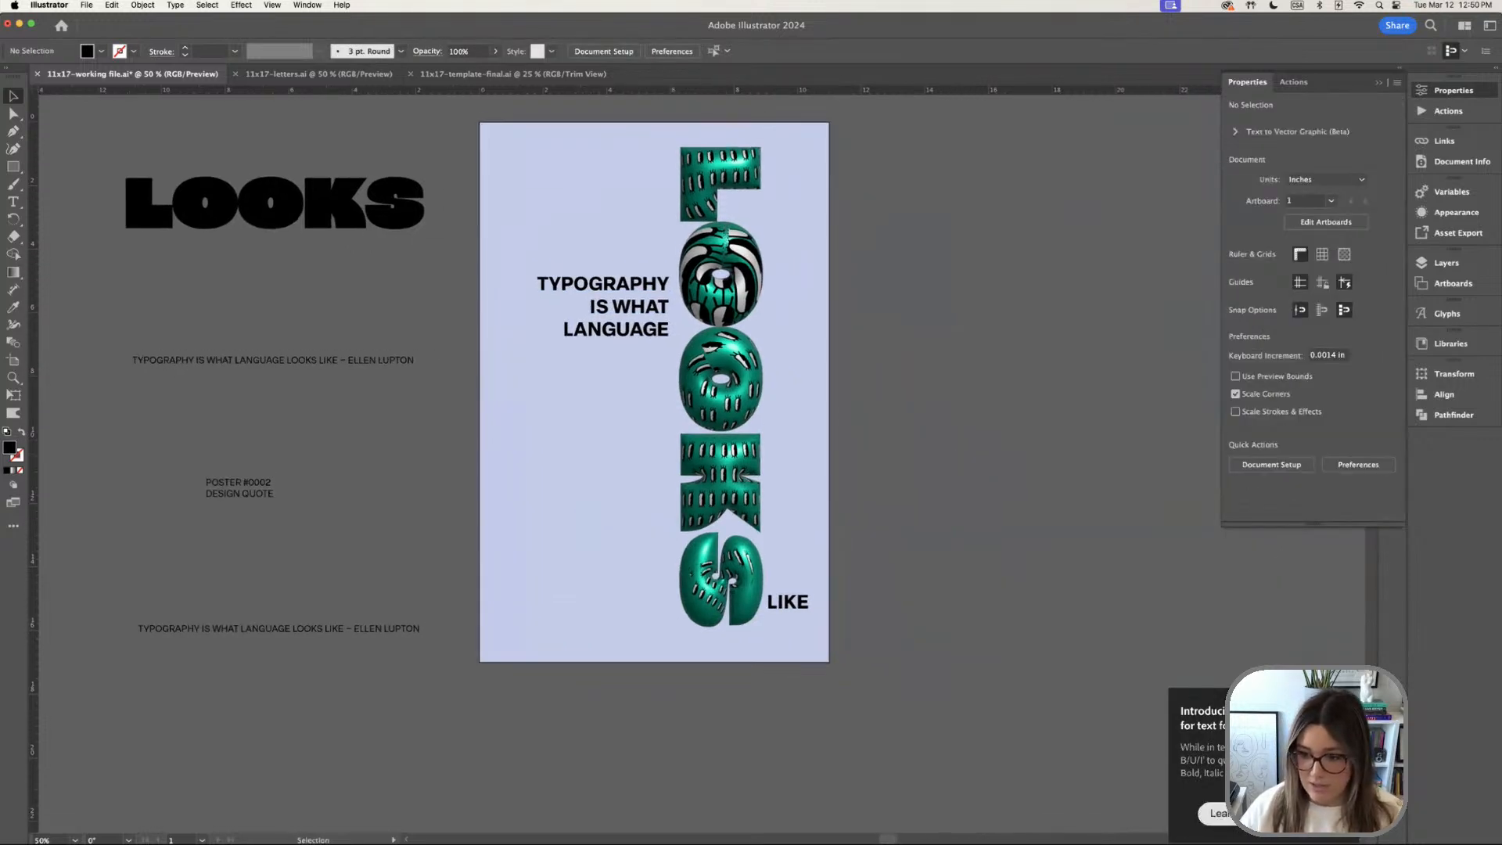
{"action": "scroll", "coordinate": [987, 482], "scroll_direction": "up", "scroll_amount": 1}
{"action": "scroll", "coordinate": [988, 481], "scroll_direction": "left", "scroll_amount": 1}
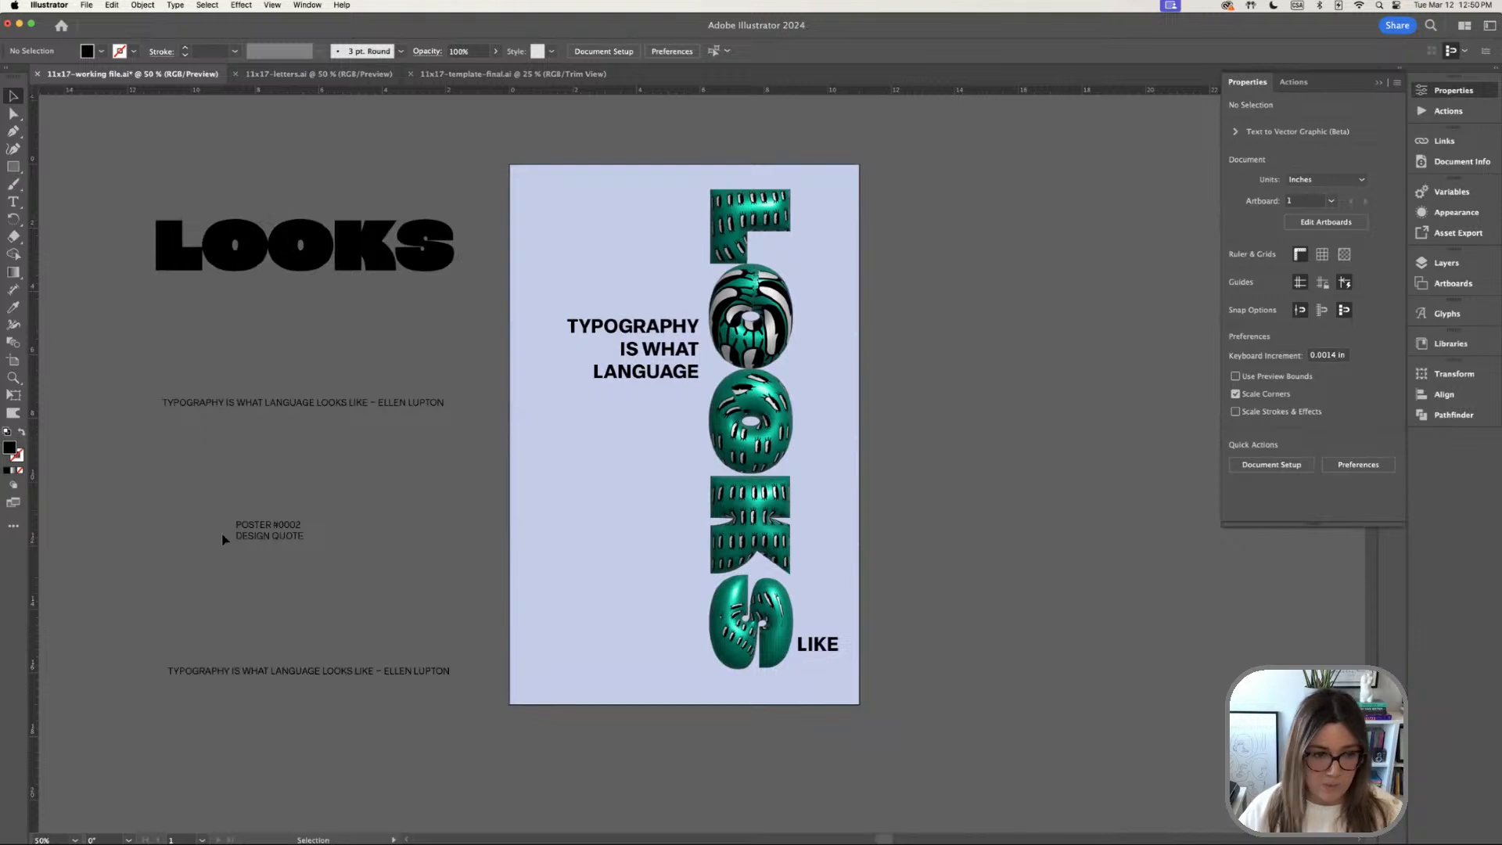
Move the "POSTER #0002 DESIGN QUOTE" text onto the artboard below the three-line quote text and bring it to the front
{"action": "left_click_drag", "start_coordinate": [286, 532], "coordinate": [604, 465]}
{"action": "left_click", "coordinate": [143, 4]}
{"action": "mouse_move", "coordinate": [157, 35]}
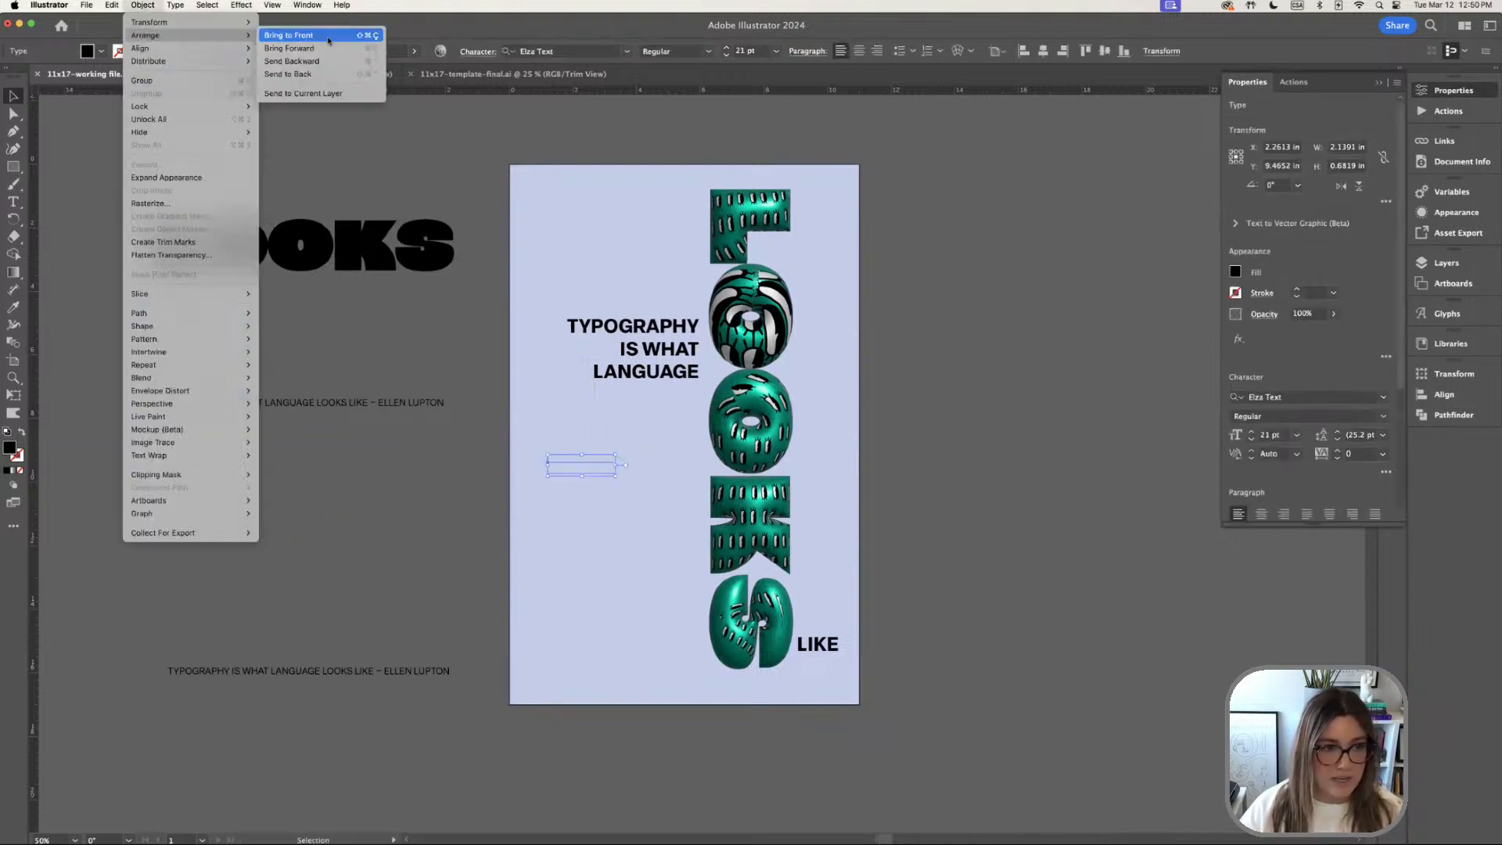
{"action": "left_click", "coordinate": [298, 35]}
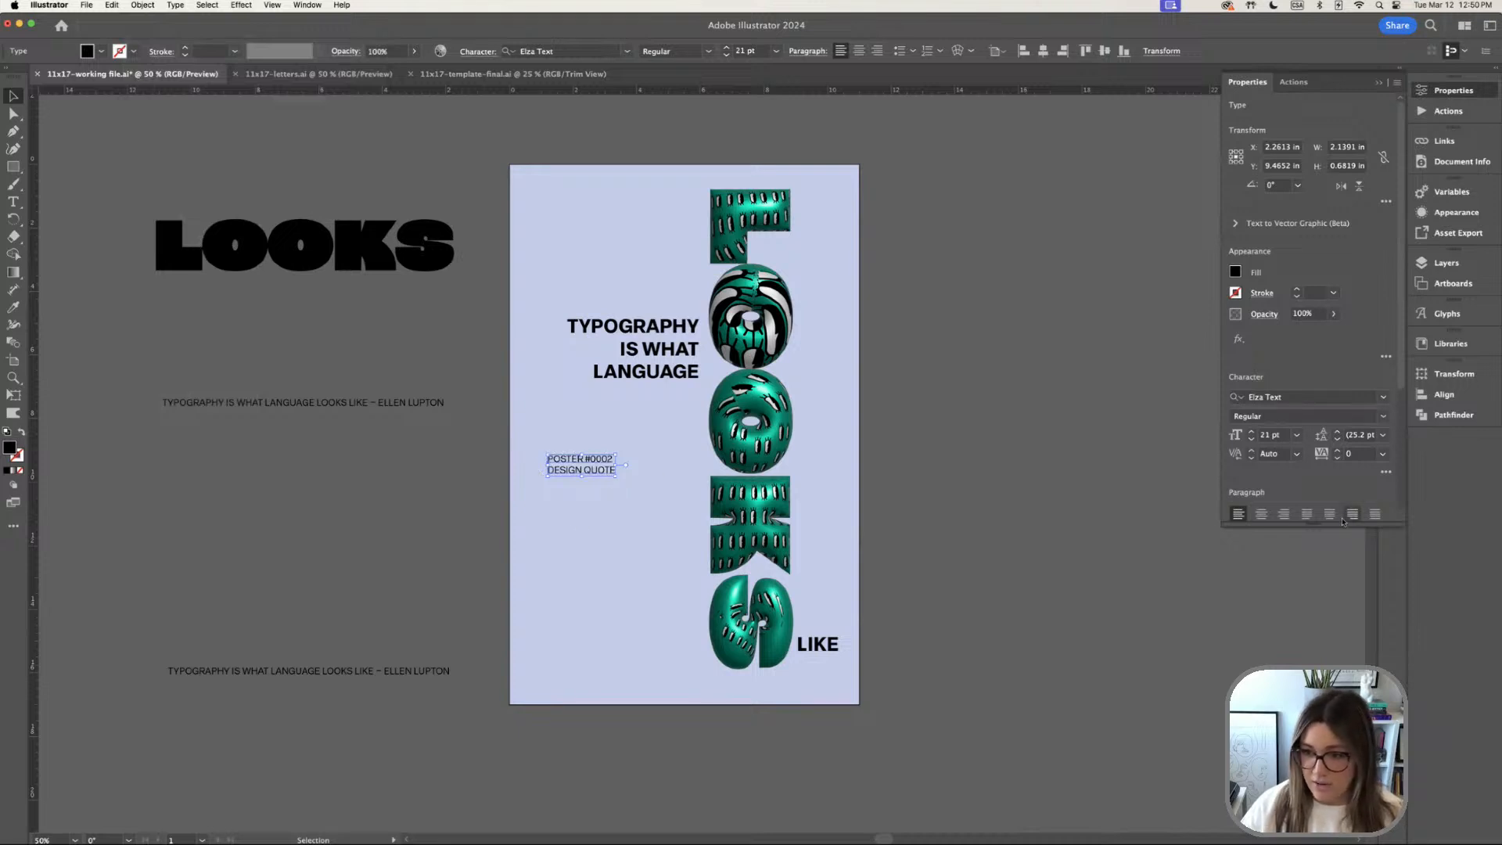
Right-align the "POSTER #0002 DESIGN QUOTE" text and move it below LANGUAGE, beside the lower O of LOOKS
{"action": "left_click_drag", "start_coordinate": [1311, 525], "coordinate": [1311, 673]}
{"action": "left_click", "coordinate": [1284, 515]}
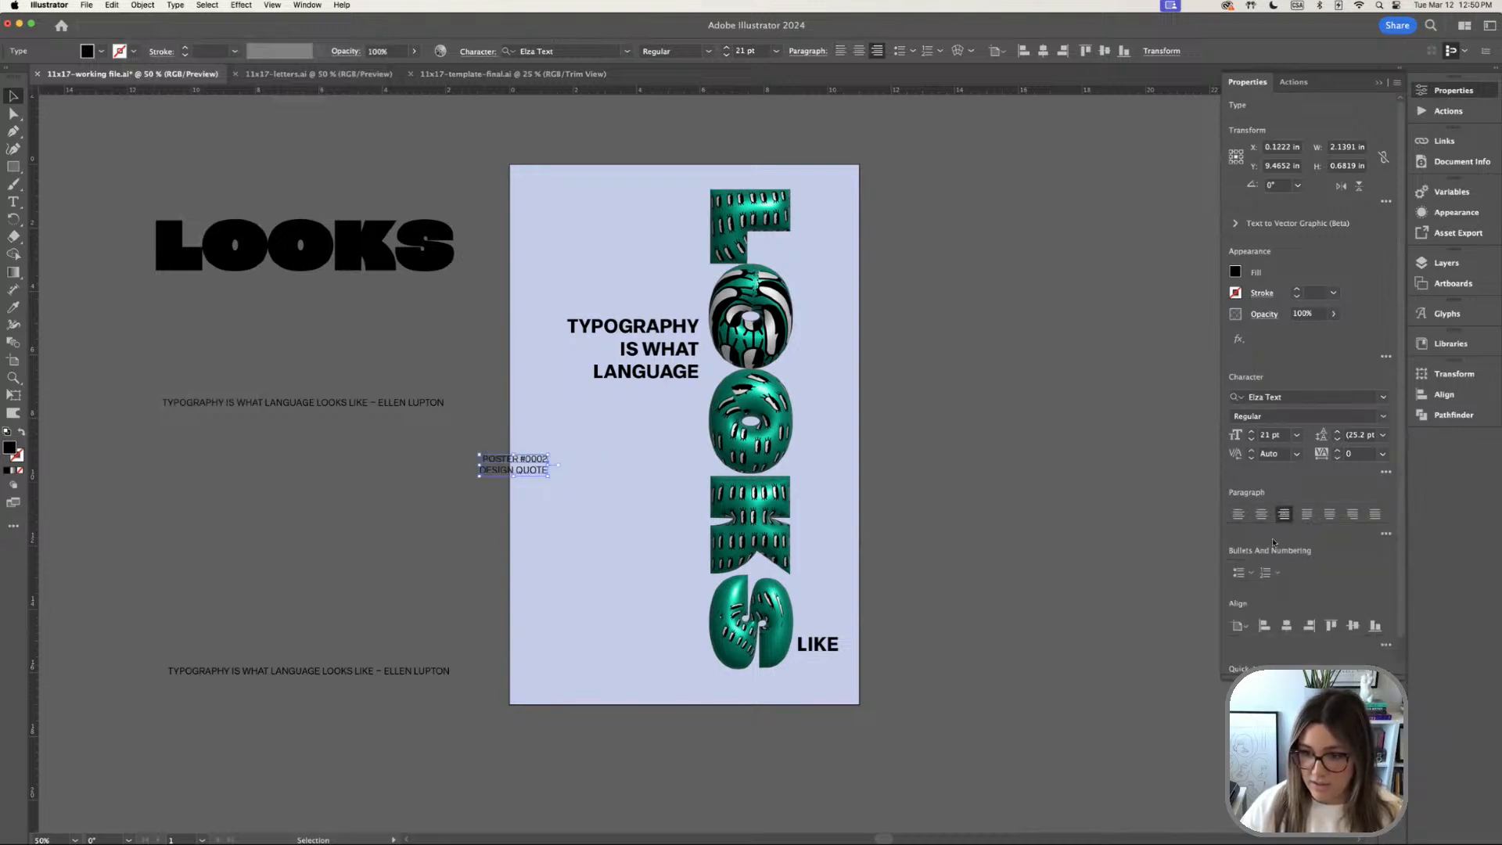
{"action": "left_click", "coordinate": [1049, 513]}
{"action": "left_click_drag", "start_coordinate": [533, 473], "coordinate": [668, 443]}
{"action": "key", "text": "super+equal"}
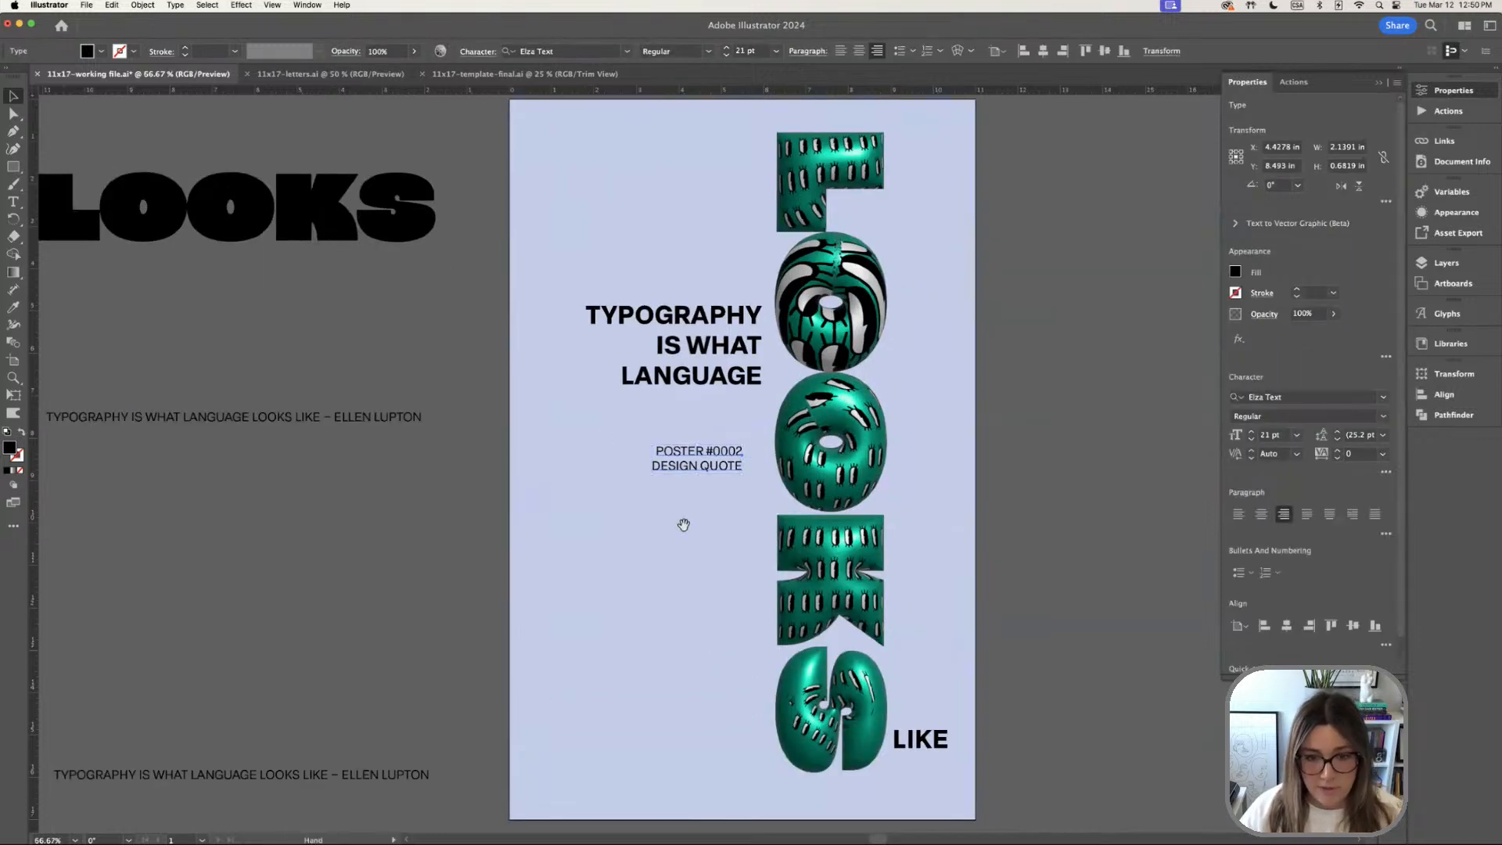
{"action": "left_click_drag", "start_coordinate": [684, 522], "coordinate": [681, 477]}
{"action": "mouse_move", "coordinate": [708, 403]}
{"action": "left_mouse_down"}
{"action": "mouse_move", "coordinate": [748, 426]}
{"action": "mouse_move", "coordinate": [712, 439]}
{"action": "mouse_move", "coordinate": [758, 422]}
{"action": "mouse_move", "coordinate": [719, 416]}
{"action": "left_mouse_up"}
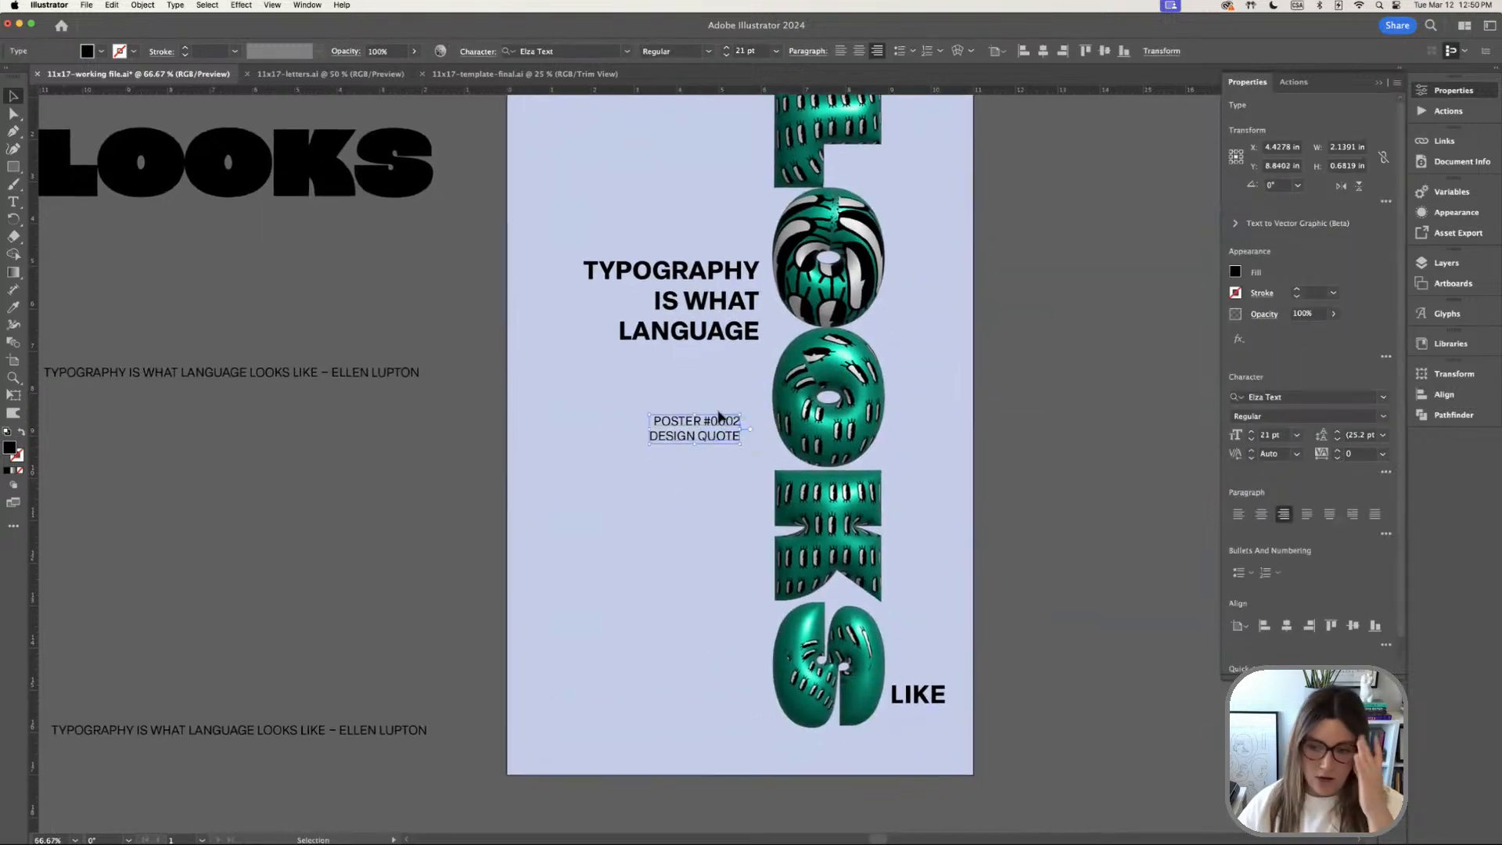
Set the POSTER #0002 text's leading to 31 pt and line it up with the right edge of the three-line text
{"action": "left_click", "coordinate": [1338, 431]}
{"action": "left_click", "coordinate": [992, 509]}
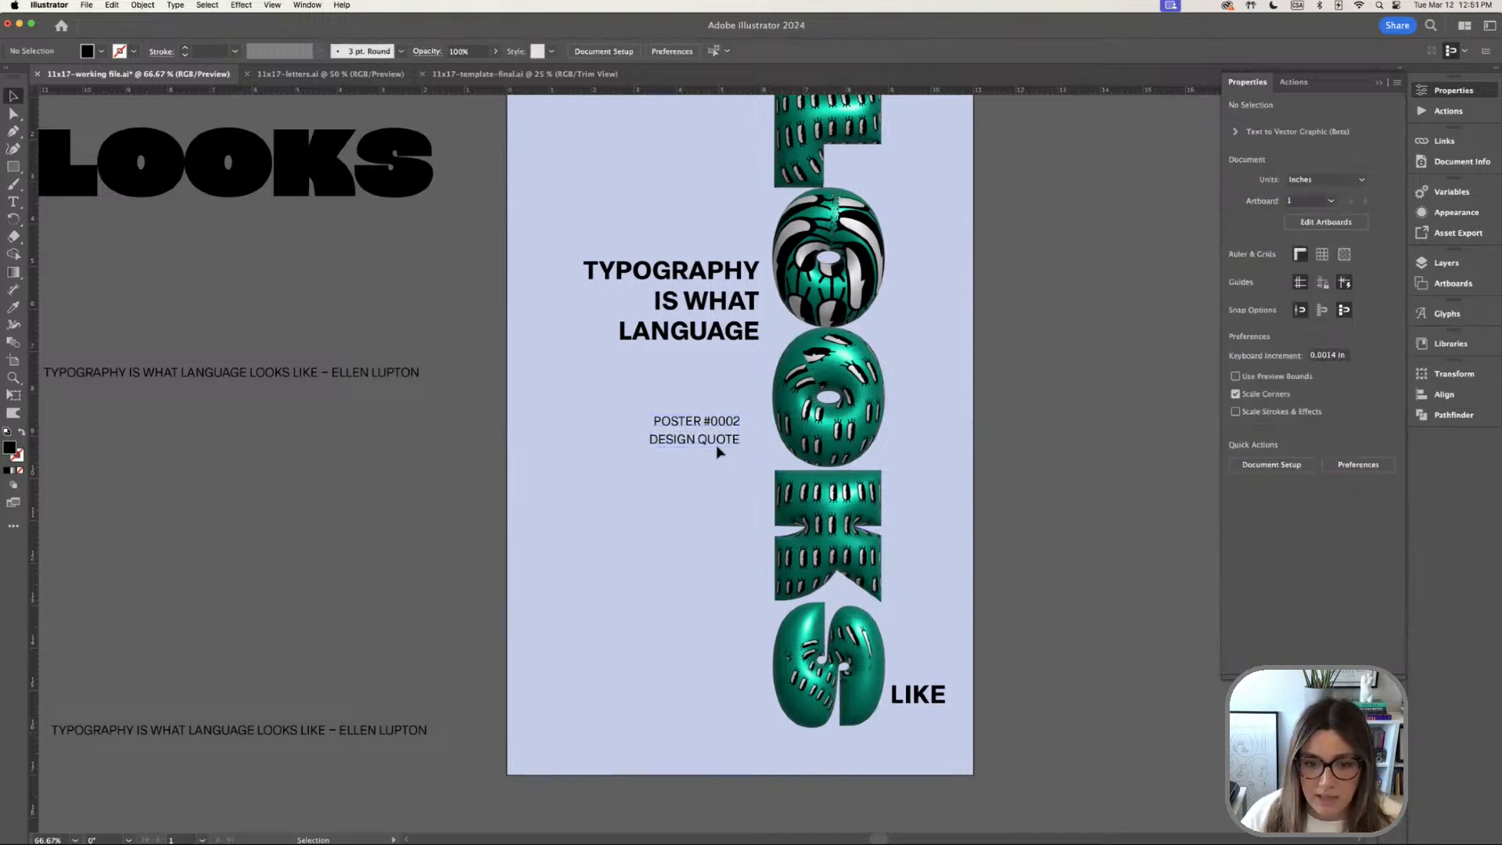
{"action": "mouse_move", "coordinate": [717, 448]}
{"action": "left_mouse_down"}
{"action": "mouse_move", "coordinate": [744, 665]}
{"action": "mouse_move", "coordinate": [721, 525]}
{"action": "mouse_move", "coordinate": [738, 428]}
{"action": "left_mouse_up"}
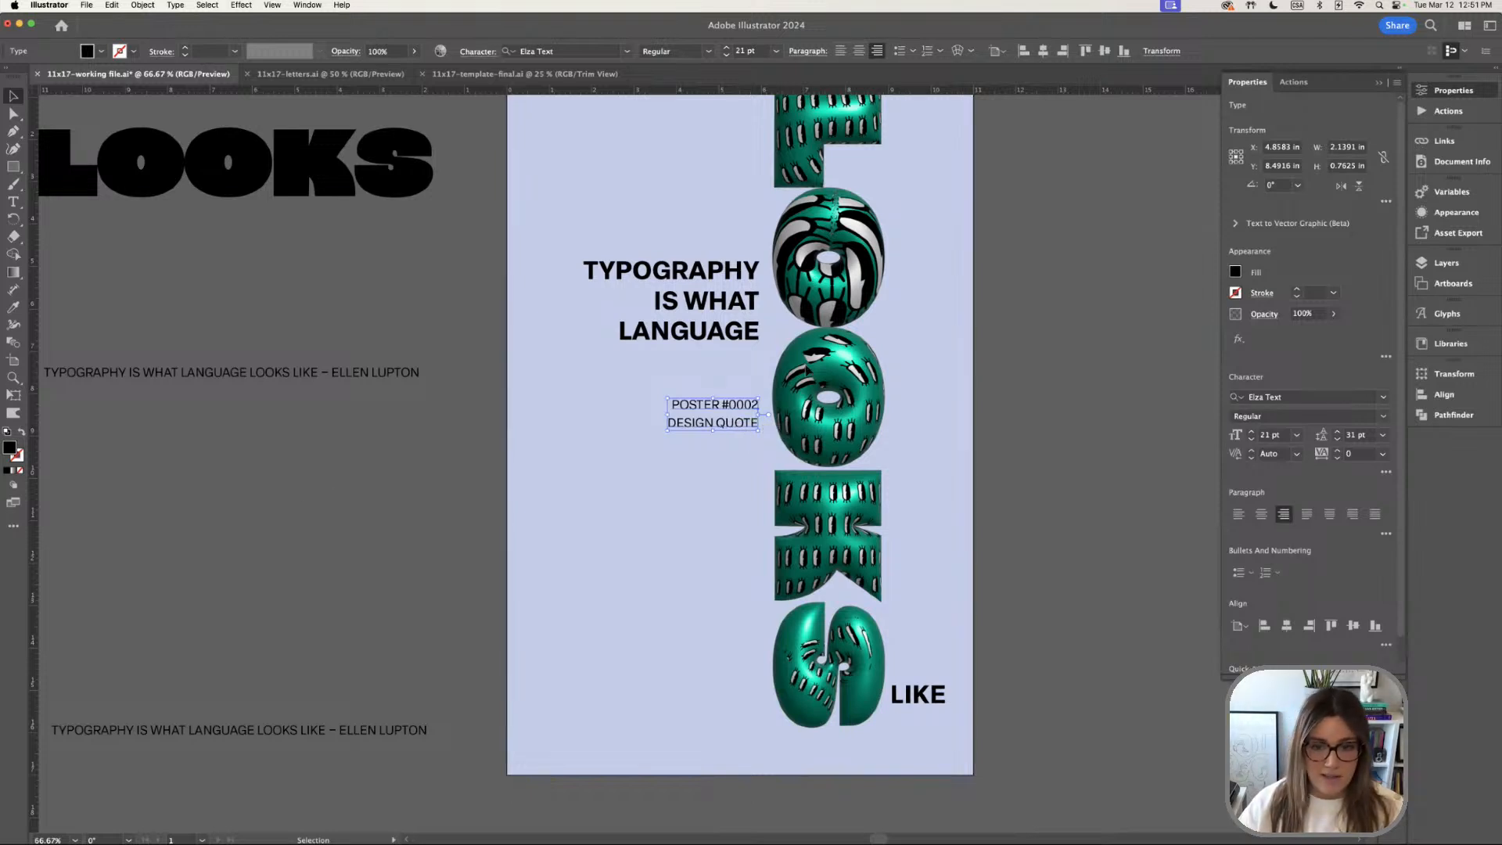
Fill the inflated 3D LOOKS letters with magenta f42cf4
{"action": "left_click", "coordinate": [838, 314]}
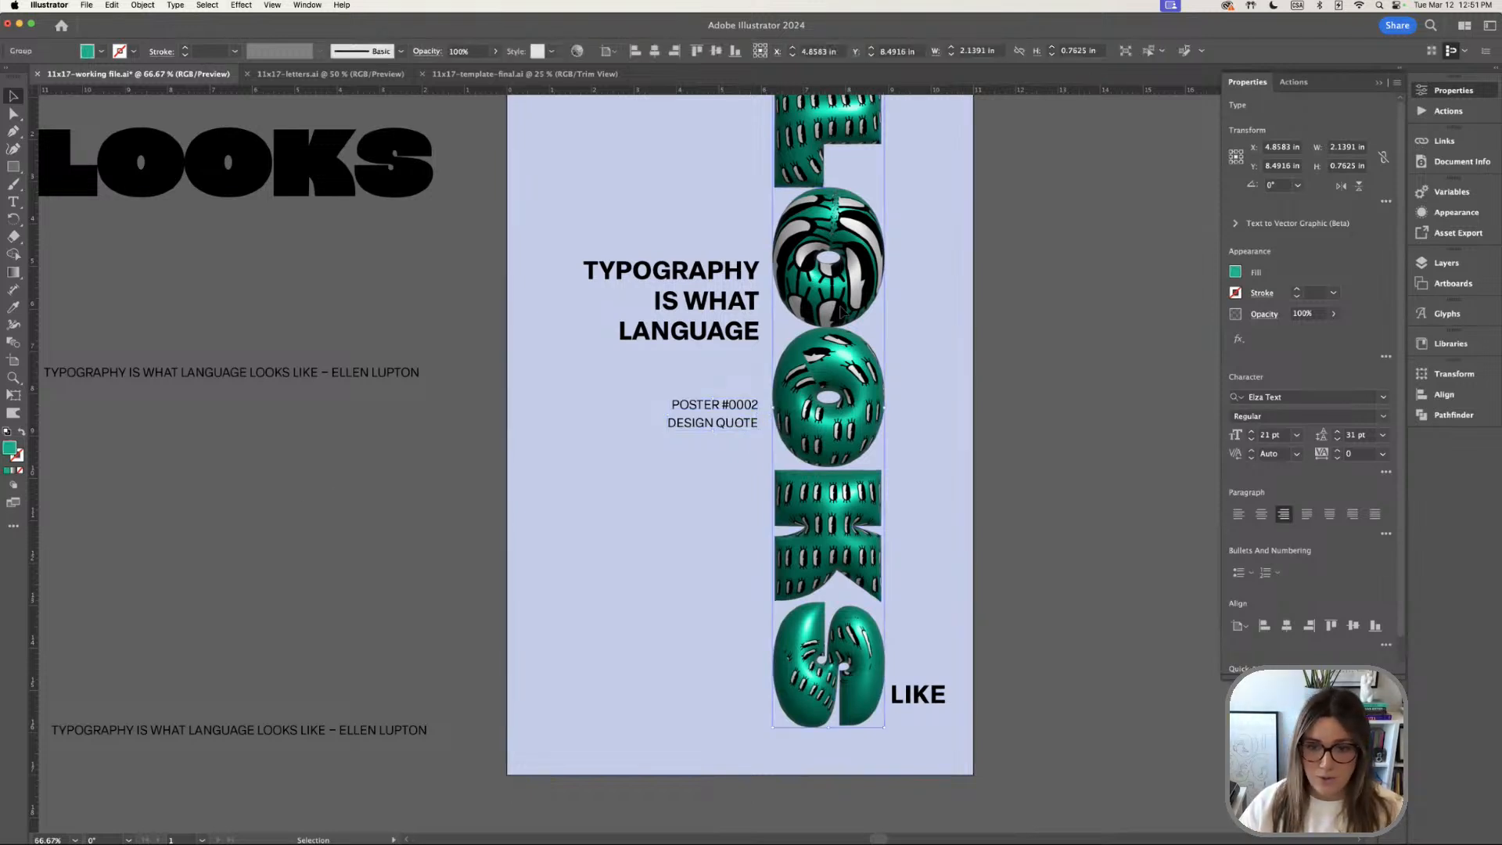
{"action": "double_click", "coordinate": [10, 449]}
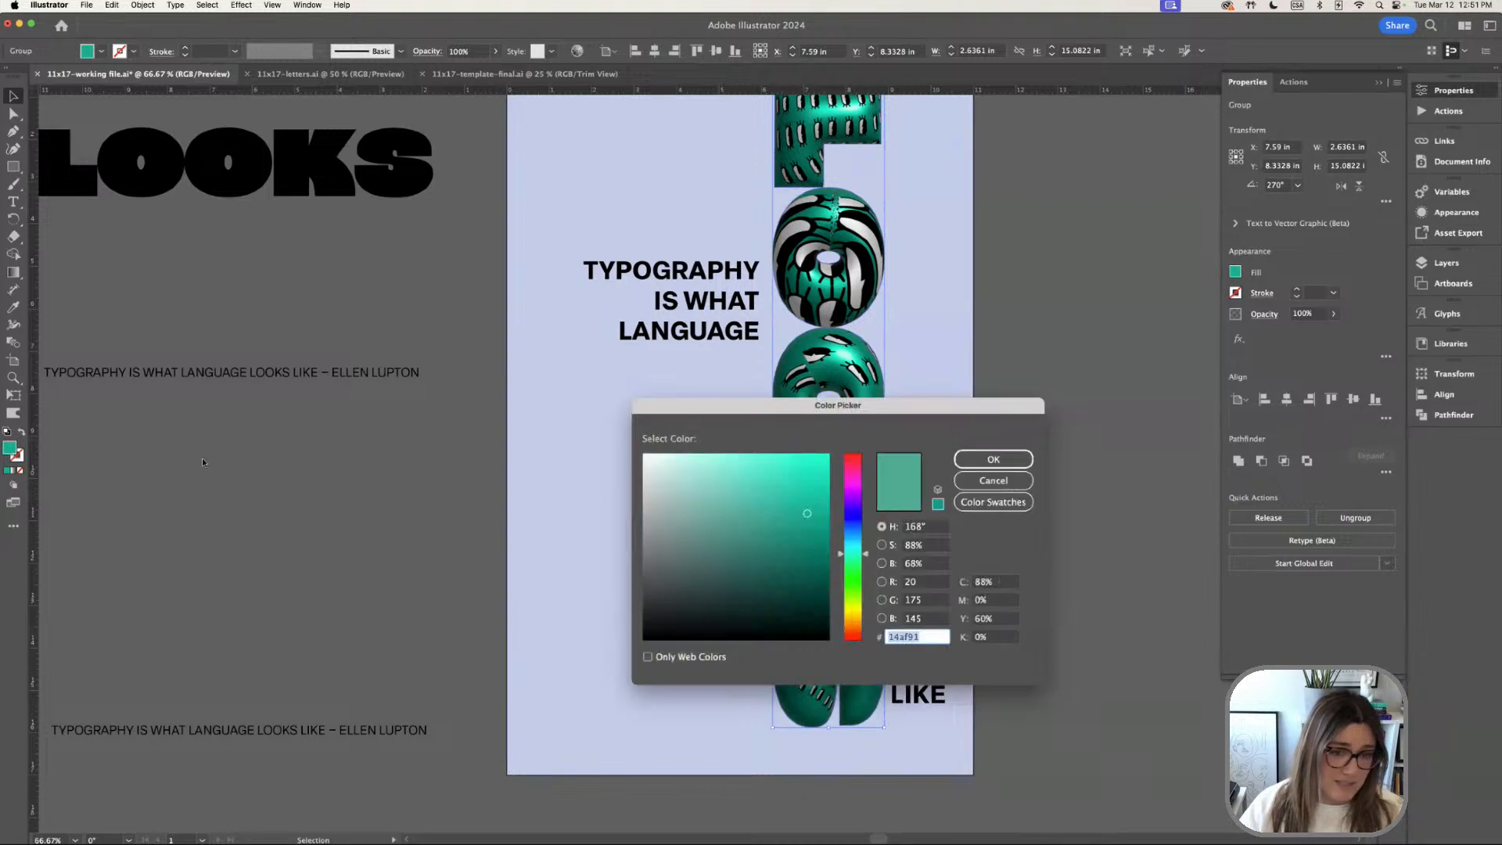
{"action": "type", "text": "f42cf4"}
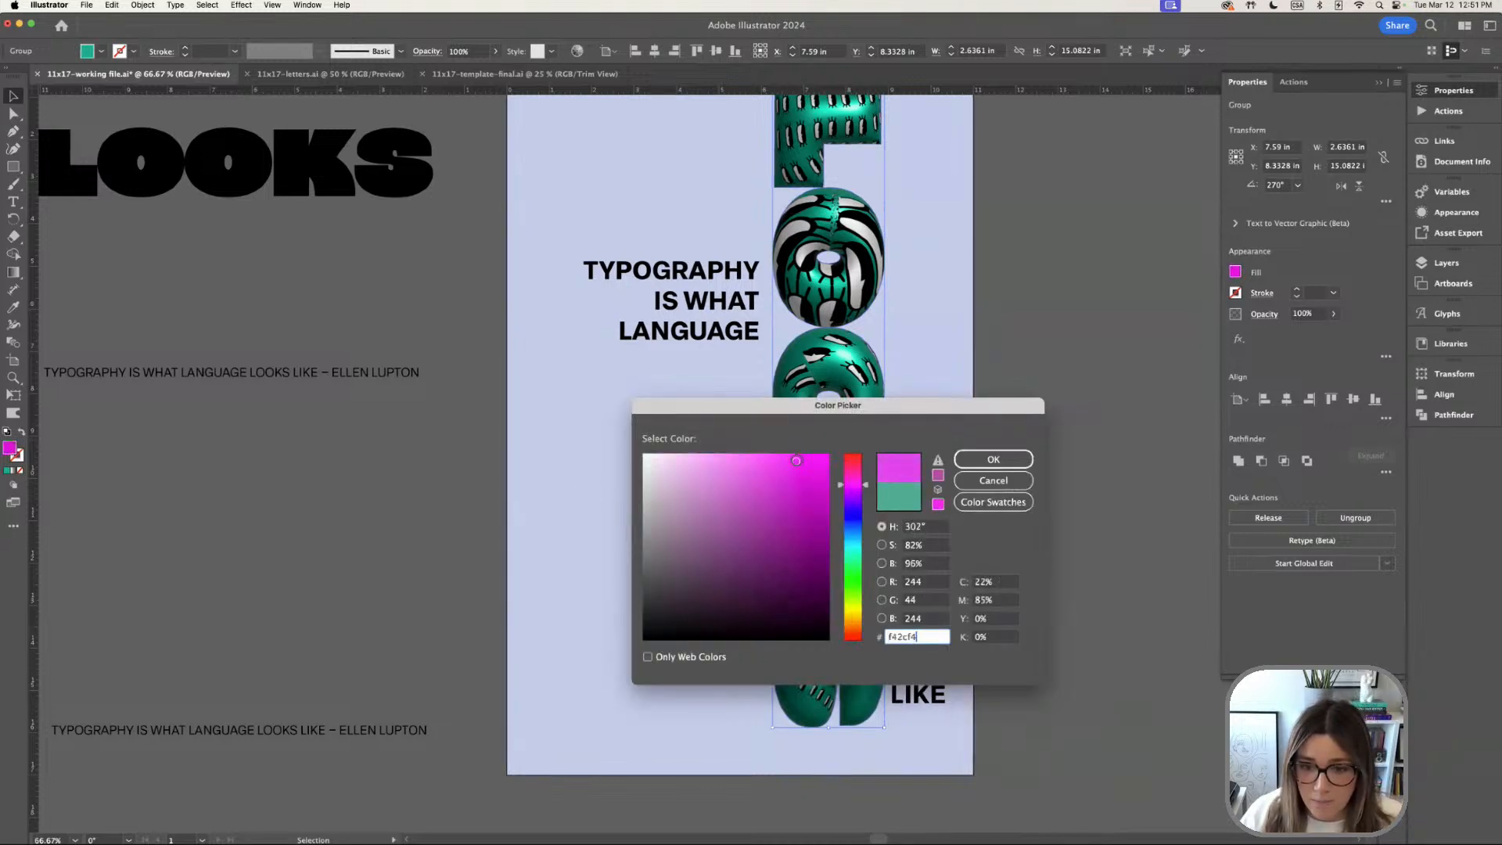
{"action": "left_click", "coordinate": [990, 463]}
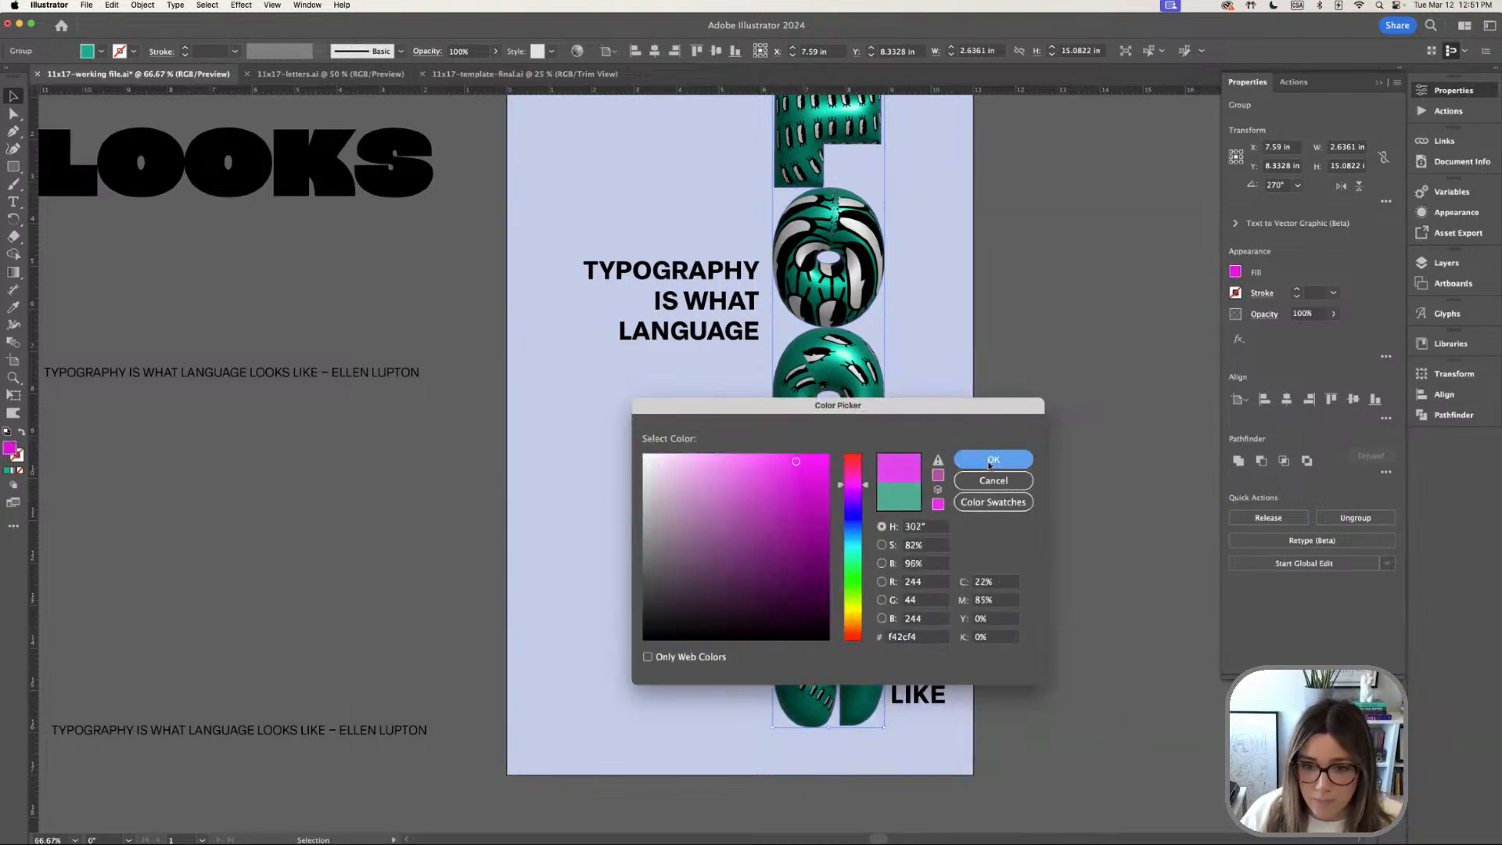
{"action": "left_click", "coordinate": [1096, 496]}
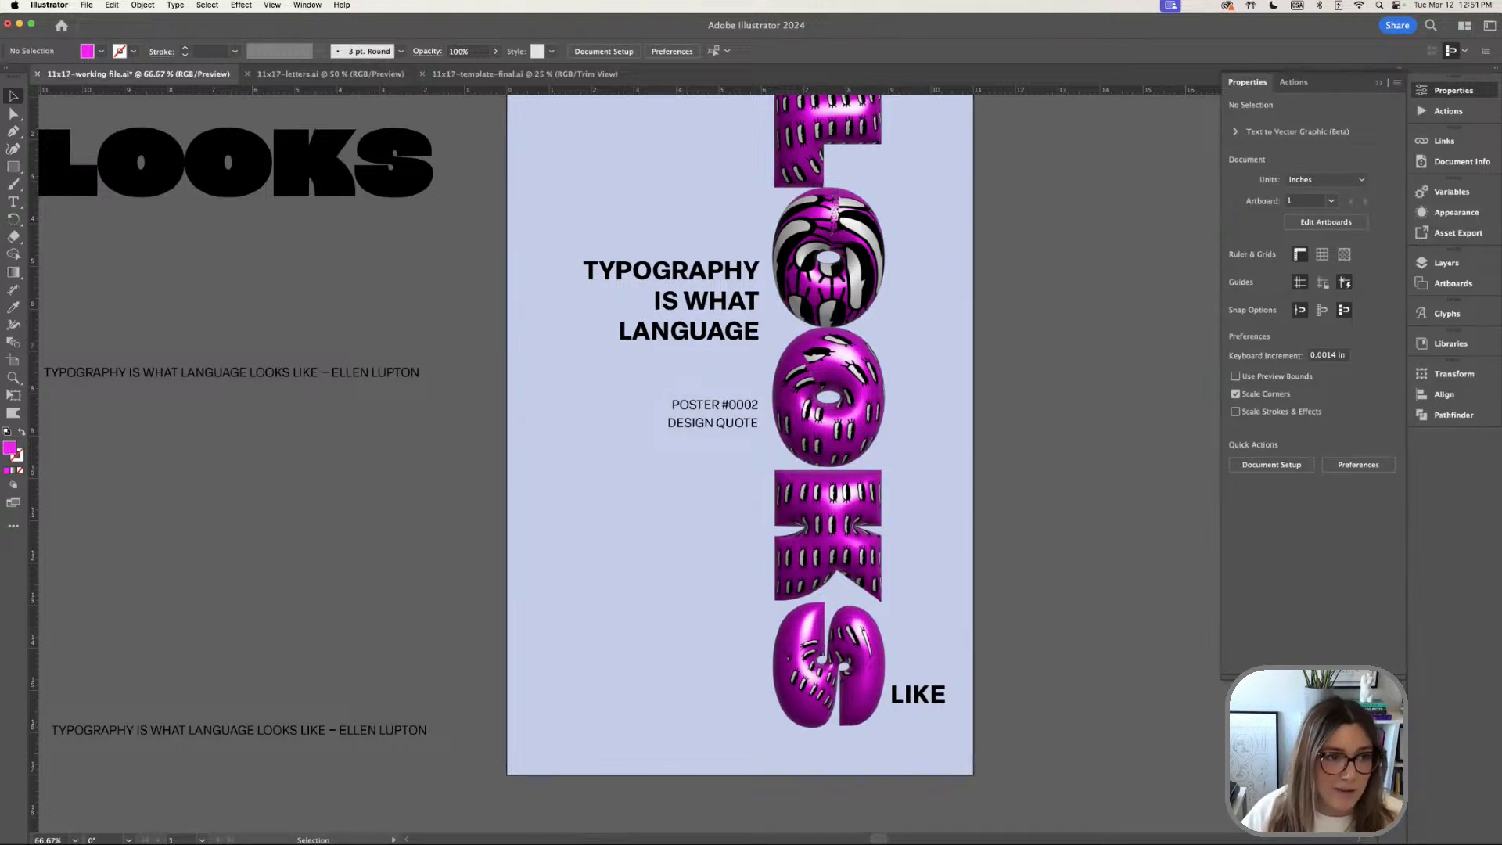
Unlock all objects and fill the poster's background rectangle with near-black 141414
{"action": "left_click", "coordinate": [142, 6]}
{"action": "left_click", "coordinate": [185, 120]}
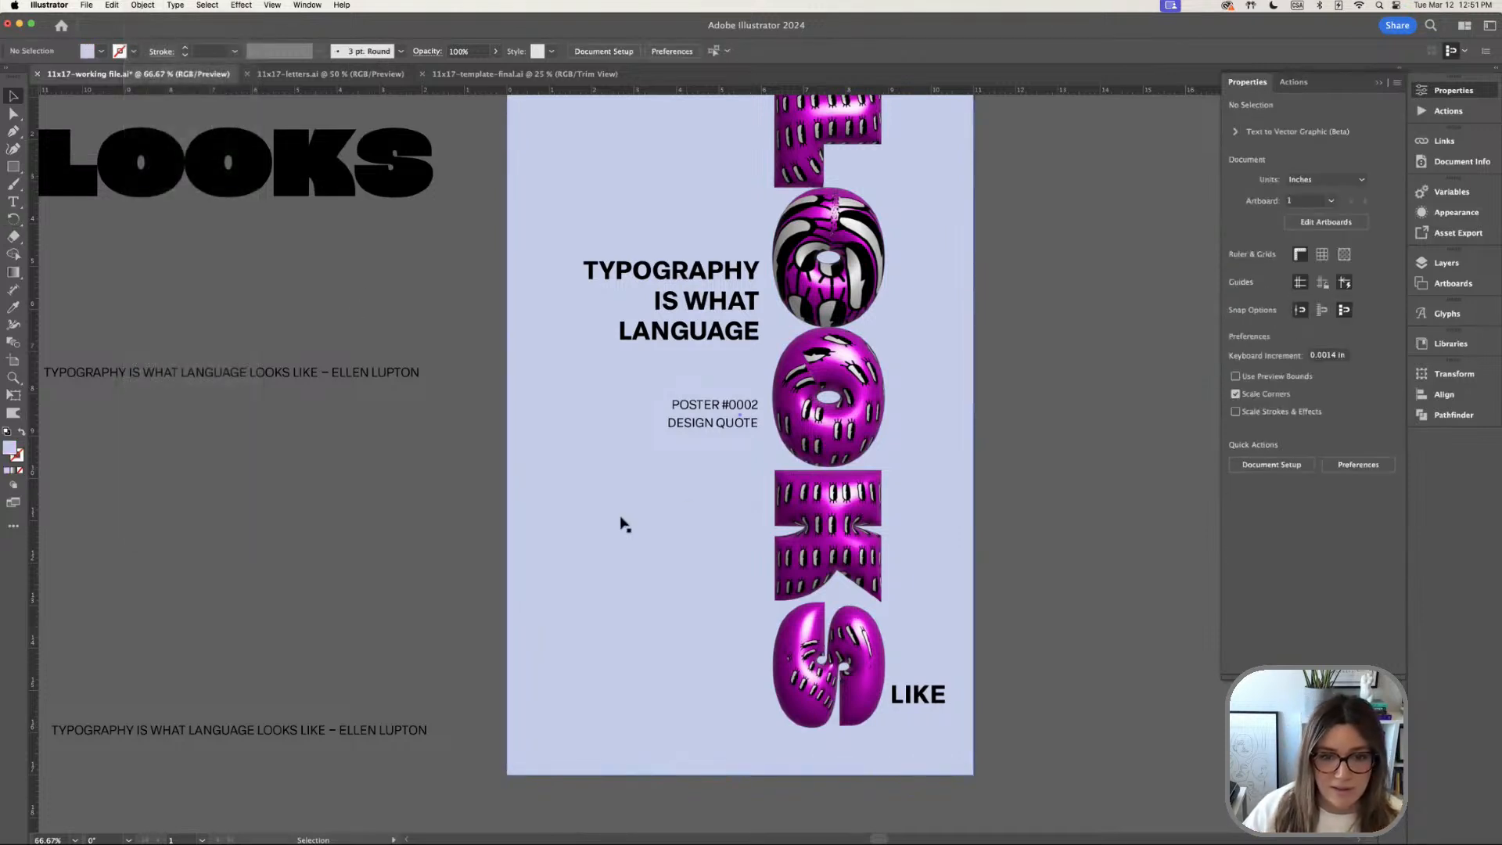
{"action": "double_click", "coordinate": [9, 449]}
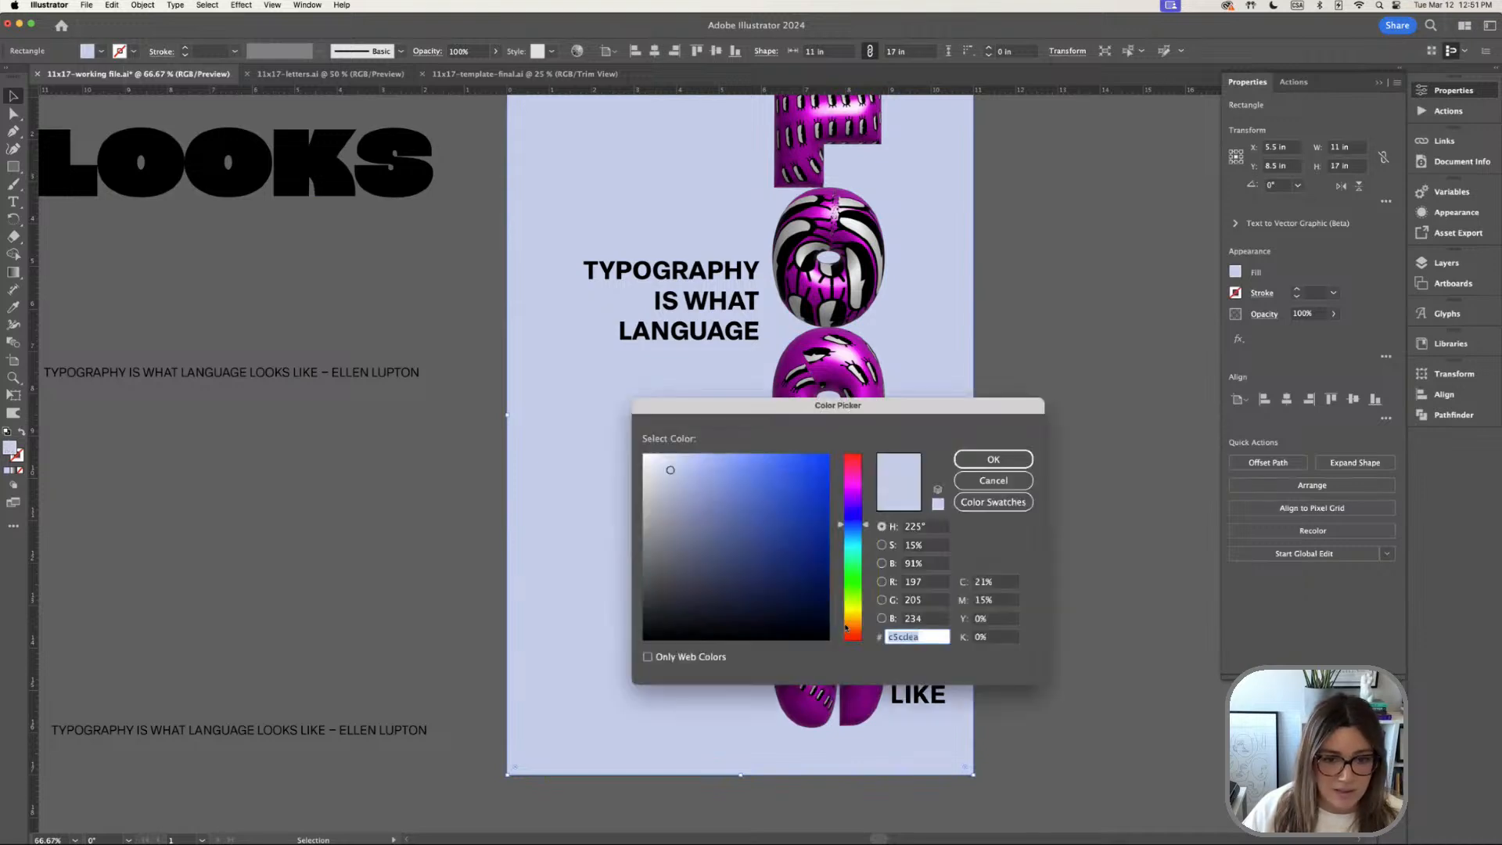
{"action": "left_click", "coordinate": [645, 625]}
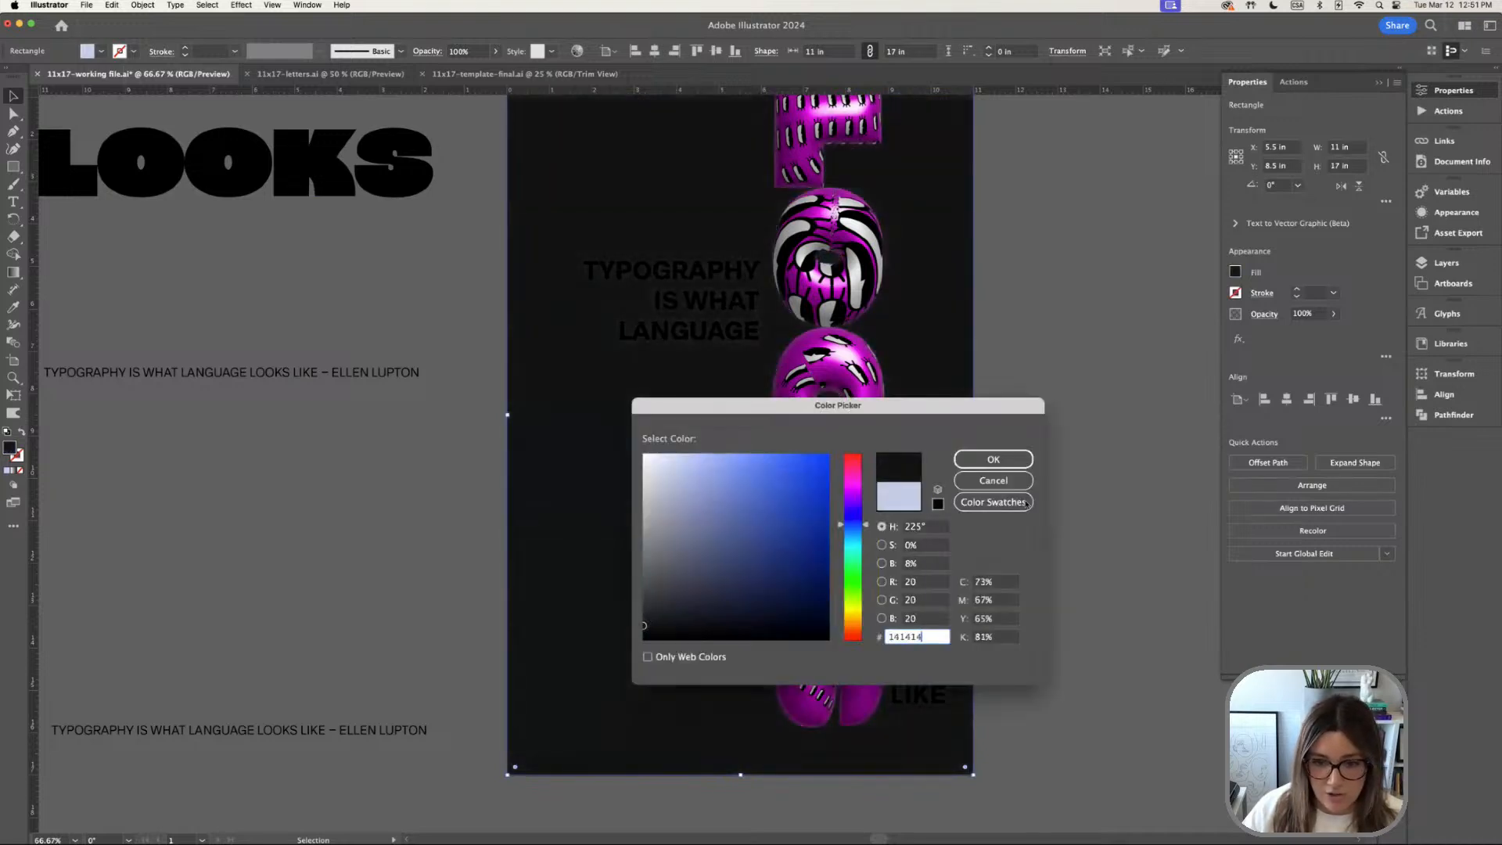
{"action": "left_click", "coordinate": [993, 459]}
{"action": "left_click", "coordinate": [1096, 486]}
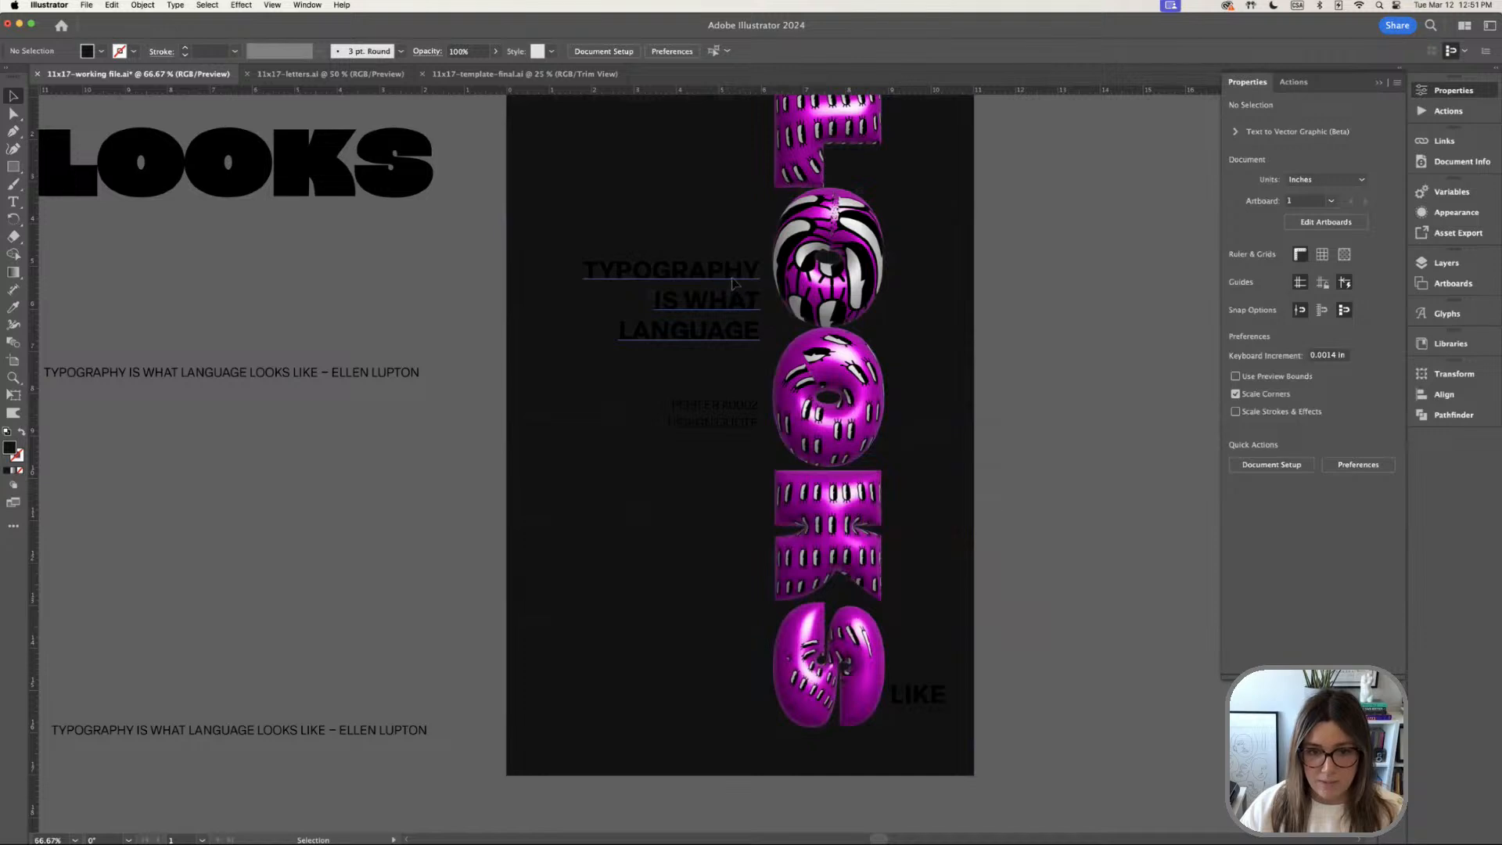
Fill the three-line quote text, the POSTER #0002 text and the word LIKE with white ffffff
{"action": "left_click", "coordinate": [733, 284]}
{"action": "left_click", "coordinate": [742, 415], "text": "shift"}
{"action": "left_click", "coordinate": [935, 704], "text": "shift"}
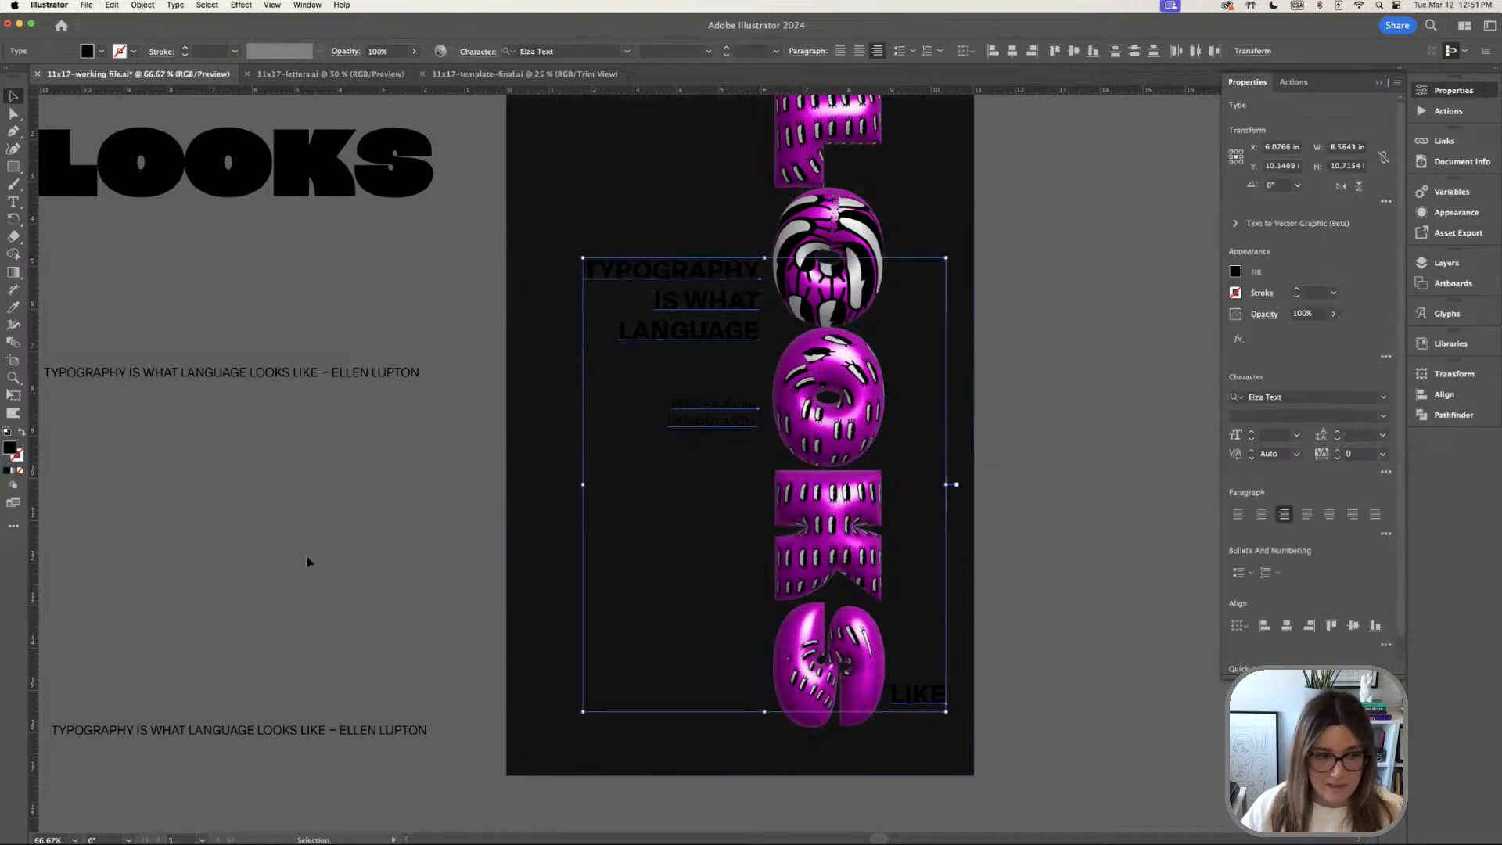
{"action": "double_click", "coordinate": [9, 449]}
{"action": "type", "text": "ffffff"}
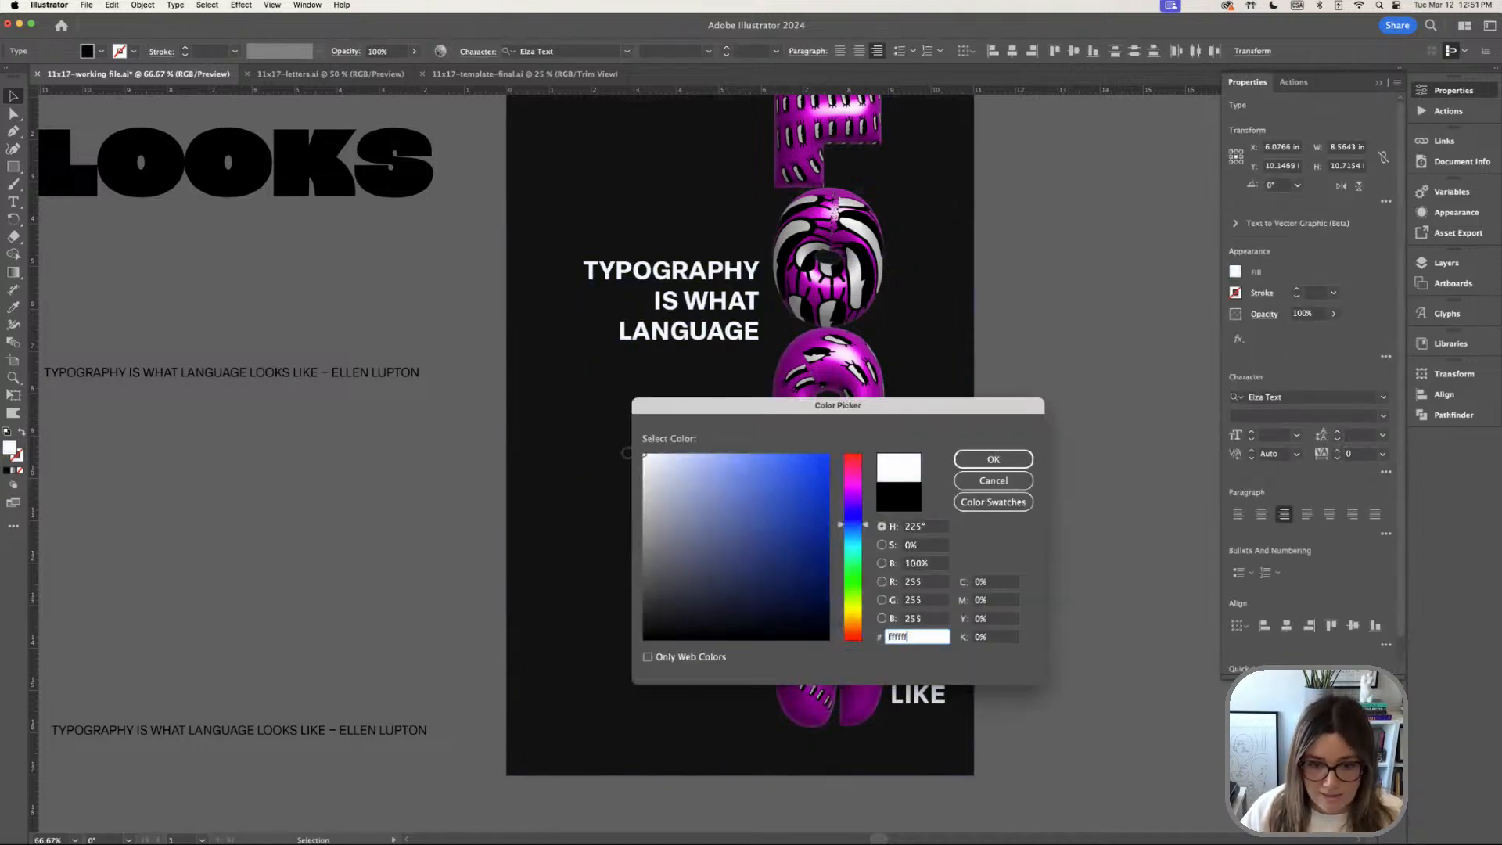
{"action": "left_click", "coordinate": [1001, 457]}
{"action": "left_click", "coordinate": [1099, 487]}
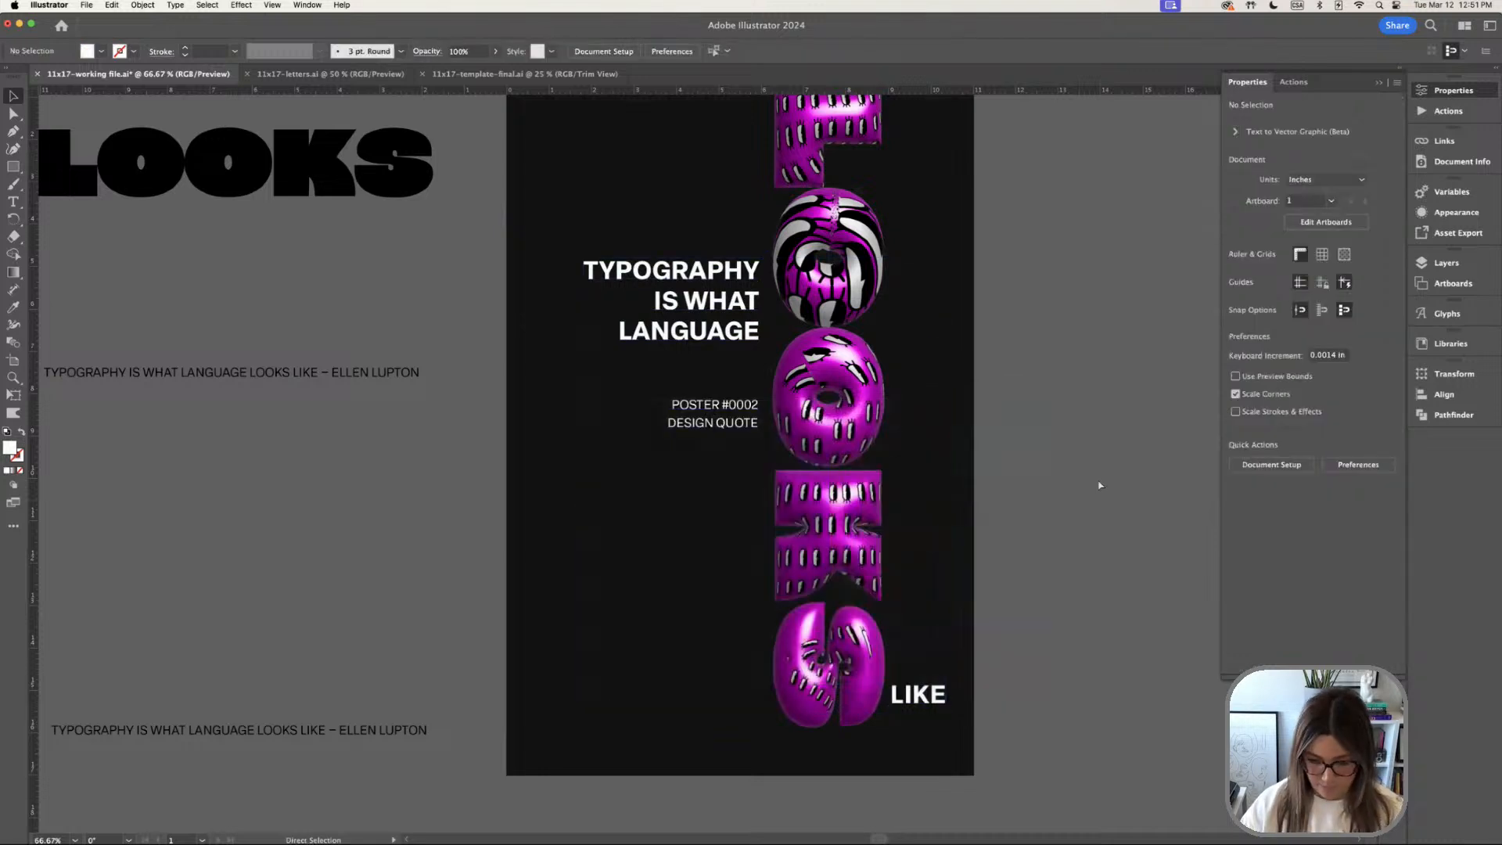
Move the pair of cartoon eyes from the far left of the canvas to just right of the artboard and bring it to the front
{"action": "key", "text": "super+minus"}
{"action": "mouse_move", "coordinate": [1098, 483]}
{"action": "left_mouse_down"}
{"action": "mouse_move", "coordinate": [1065, 451]}
{"action": "mouse_move", "coordinate": [1105, 455]}
{"action": "left_mouse_up"}
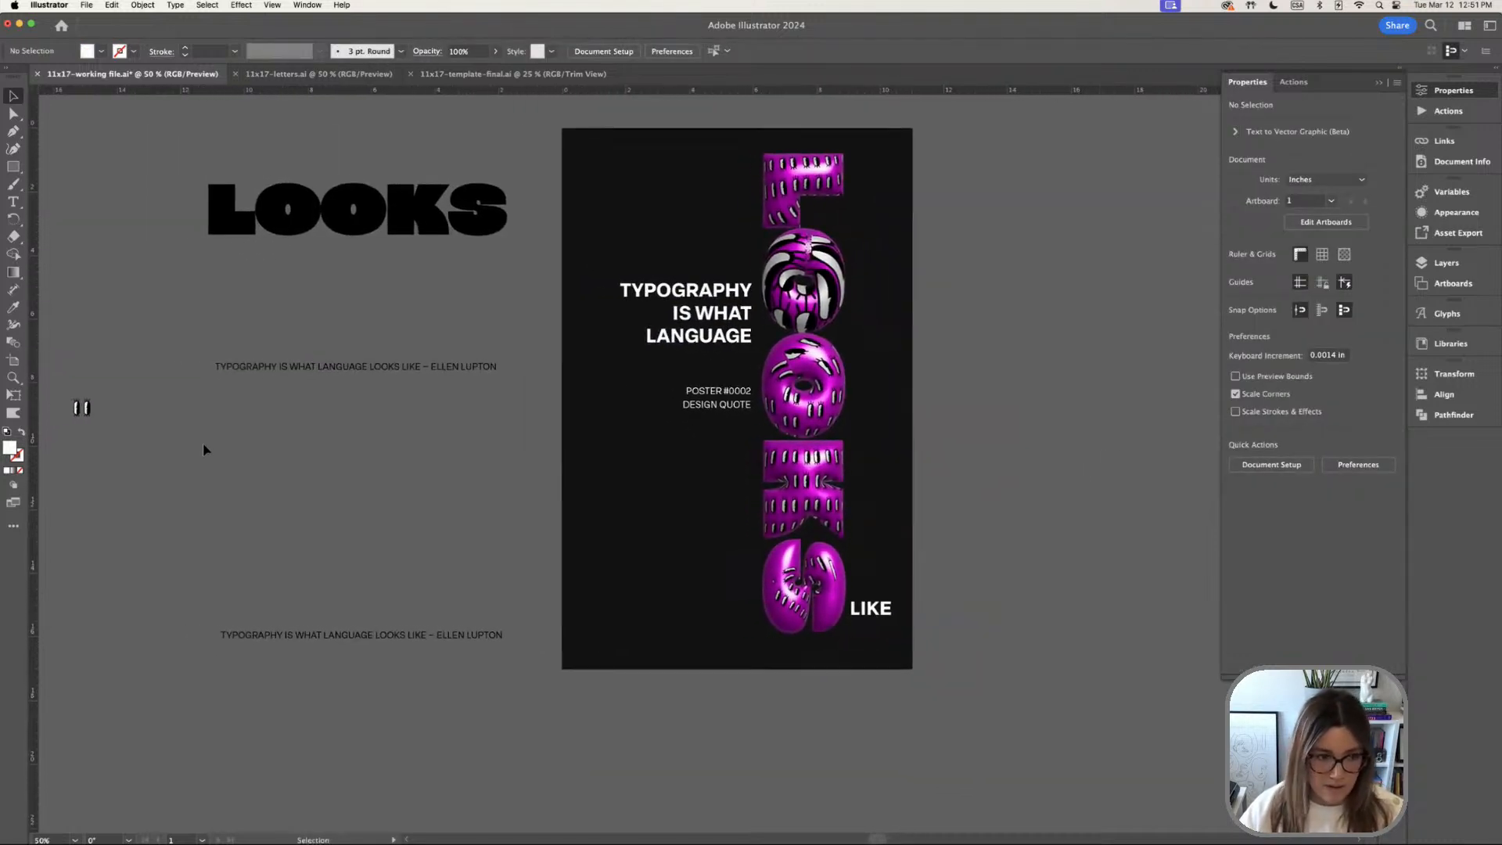
{"action": "left_click_drag", "start_coordinate": [80, 415], "coordinate": [452, 509]}
{"action": "left_click", "coordinate": [461, 536]}
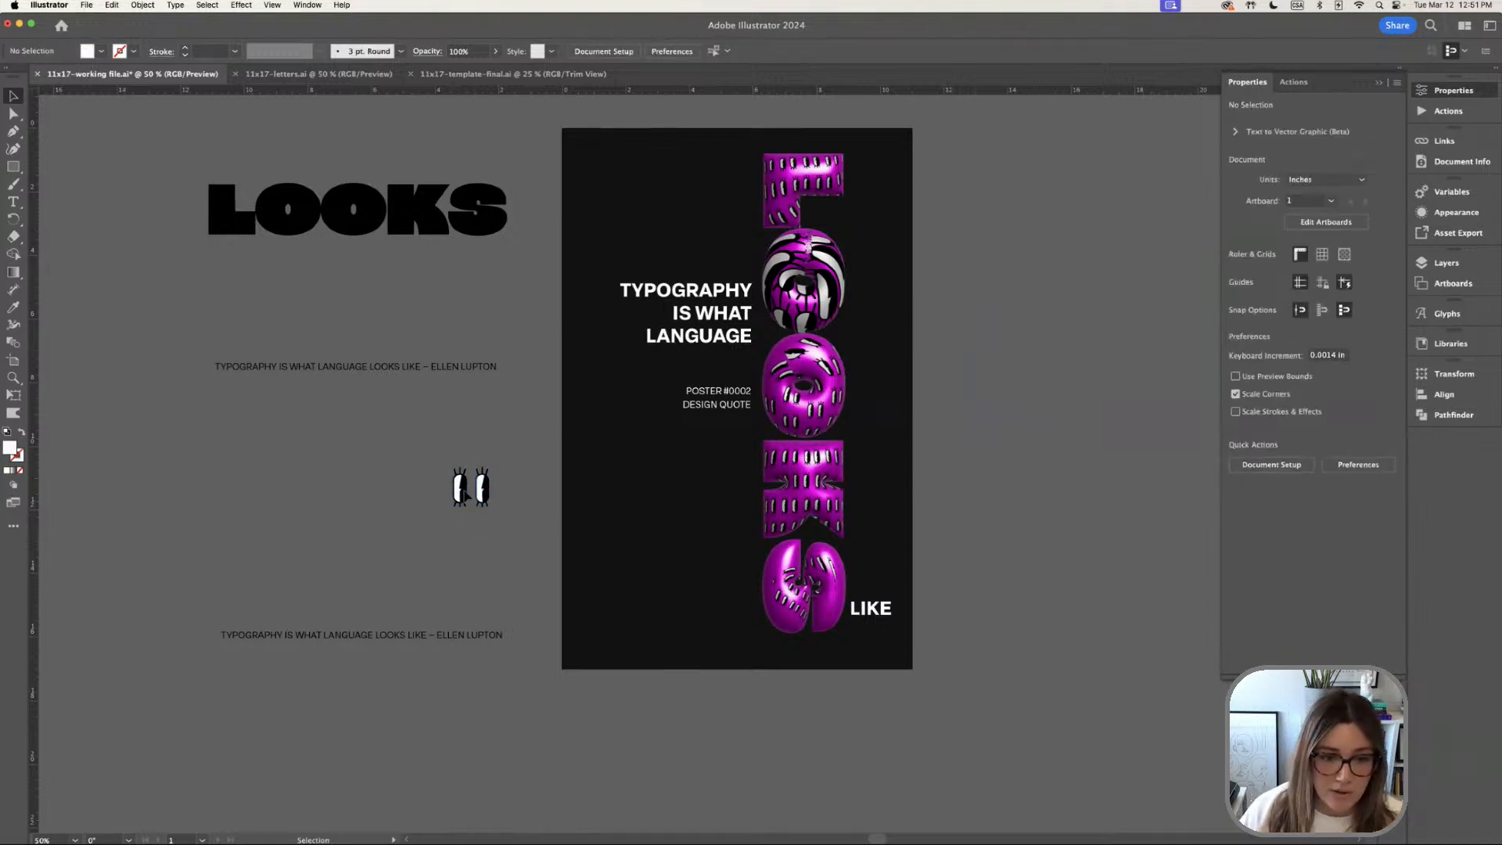
{"action": "left_click_drag", "start_coordinate": [481, 491], "coordinate": [982, 551]}
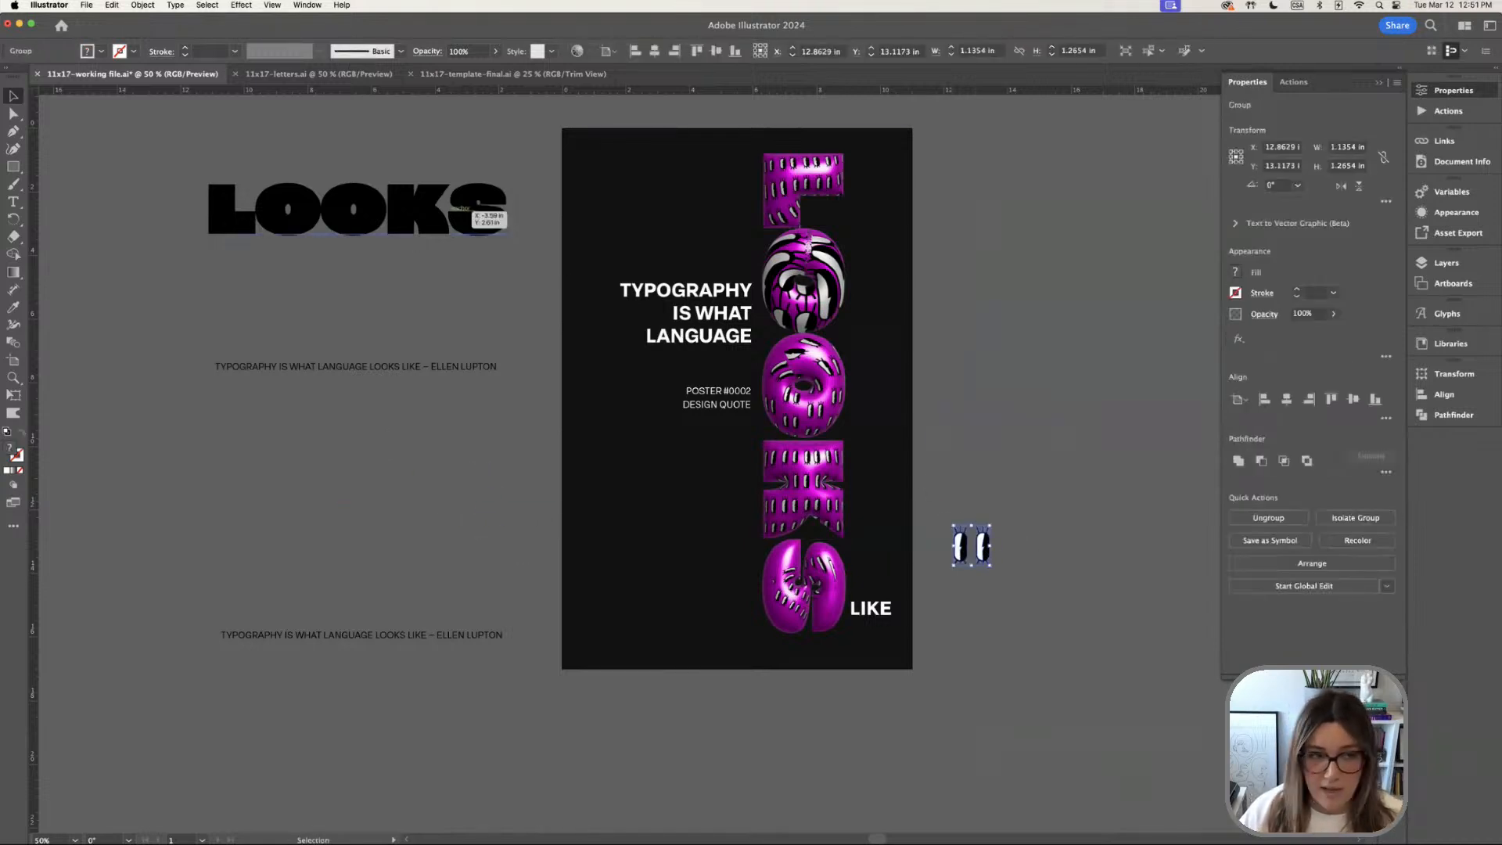
{"action": "left_click", "coordinate": [153, 6]}
{"action": "mouse_move", "coordinate": [160, 36]}
{"action": "left_click", "coordinate": [301, 34]}
{"action": "key", "text": "space"}
{"action": "left_click_drag", "start_coordinate": [1059, 410], "coordinate": [1062, 352]}
Move the lower quote line up and paste a copy of its "– ELLEN LUPTON" as separate text on the artboard
{"action": "left_click", "coordinate": [323, 647]}
{"action": "left_click_drag", "start_coordinate": [392, 580], "coordinate": [497, 482]}
{"action": "left_click", "coordinate": [13, 202]}
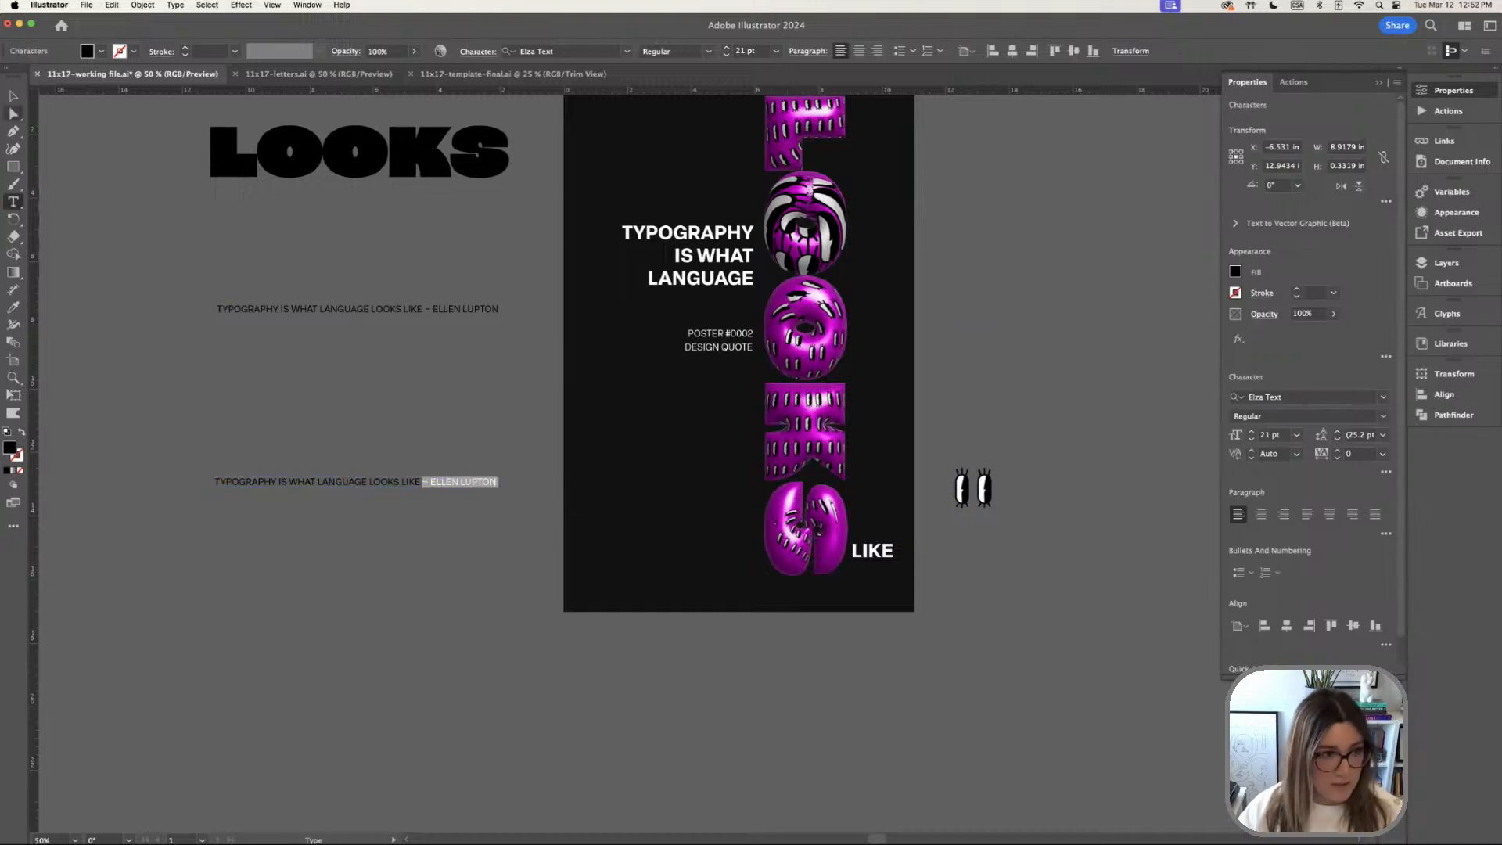
{"action": "key", "text": "super+c"}
{"action": "key", "text": "Escape"}
{"action": "left_click", "coordinate": [266, 372]}
{"action": "key", "text": "super+v"}
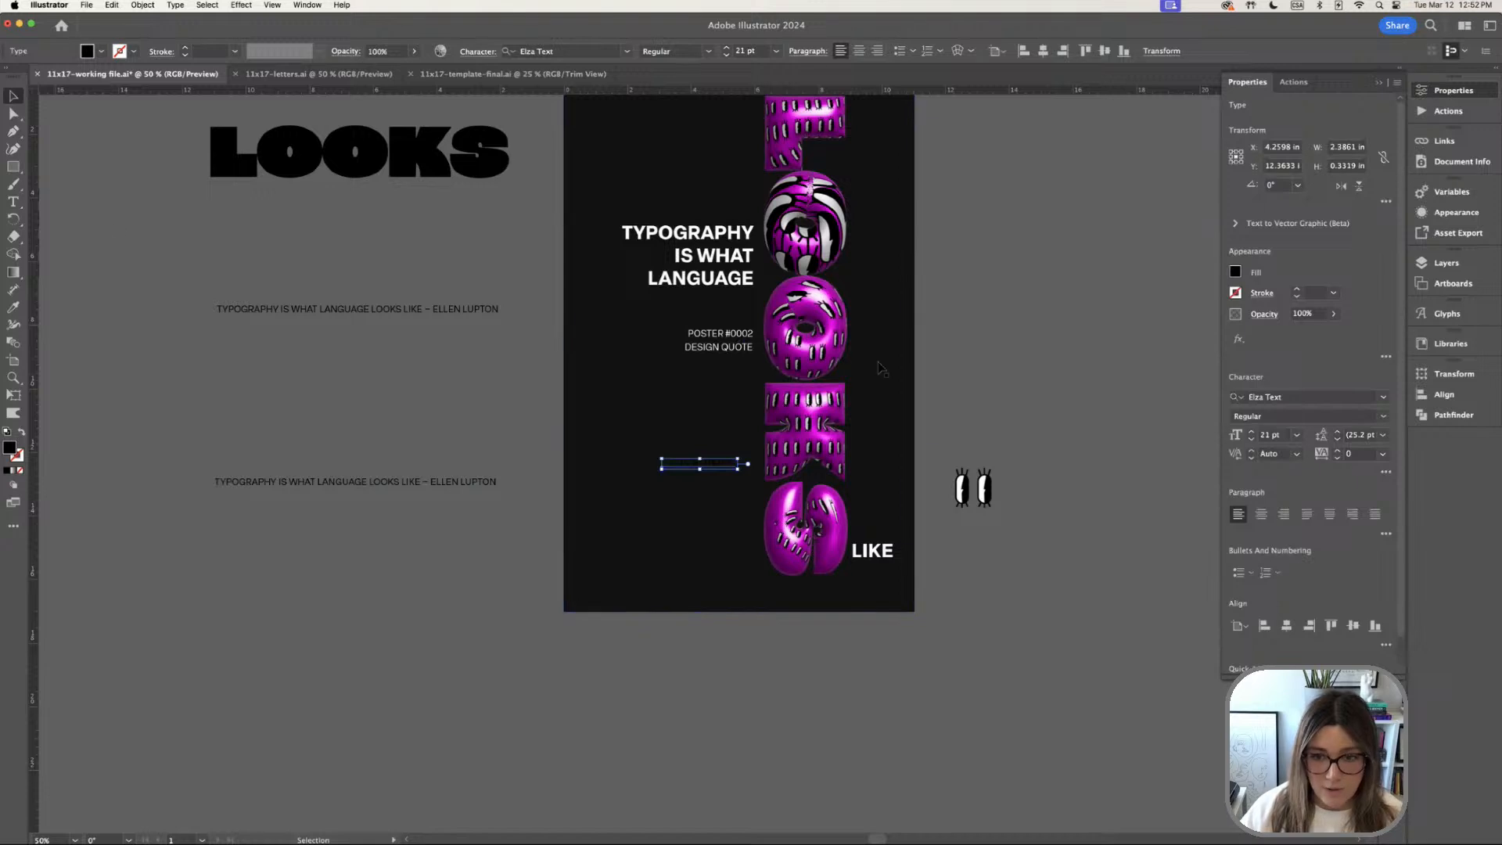
Match the "– ELLEN LUPTON" text to the POSTER #0002 text with the Eyedropper and place it directly below DESIGN QUOTE
{"action": "key", "text": "i"}
{"action": "left_click", "coordinate": [745, 340]}
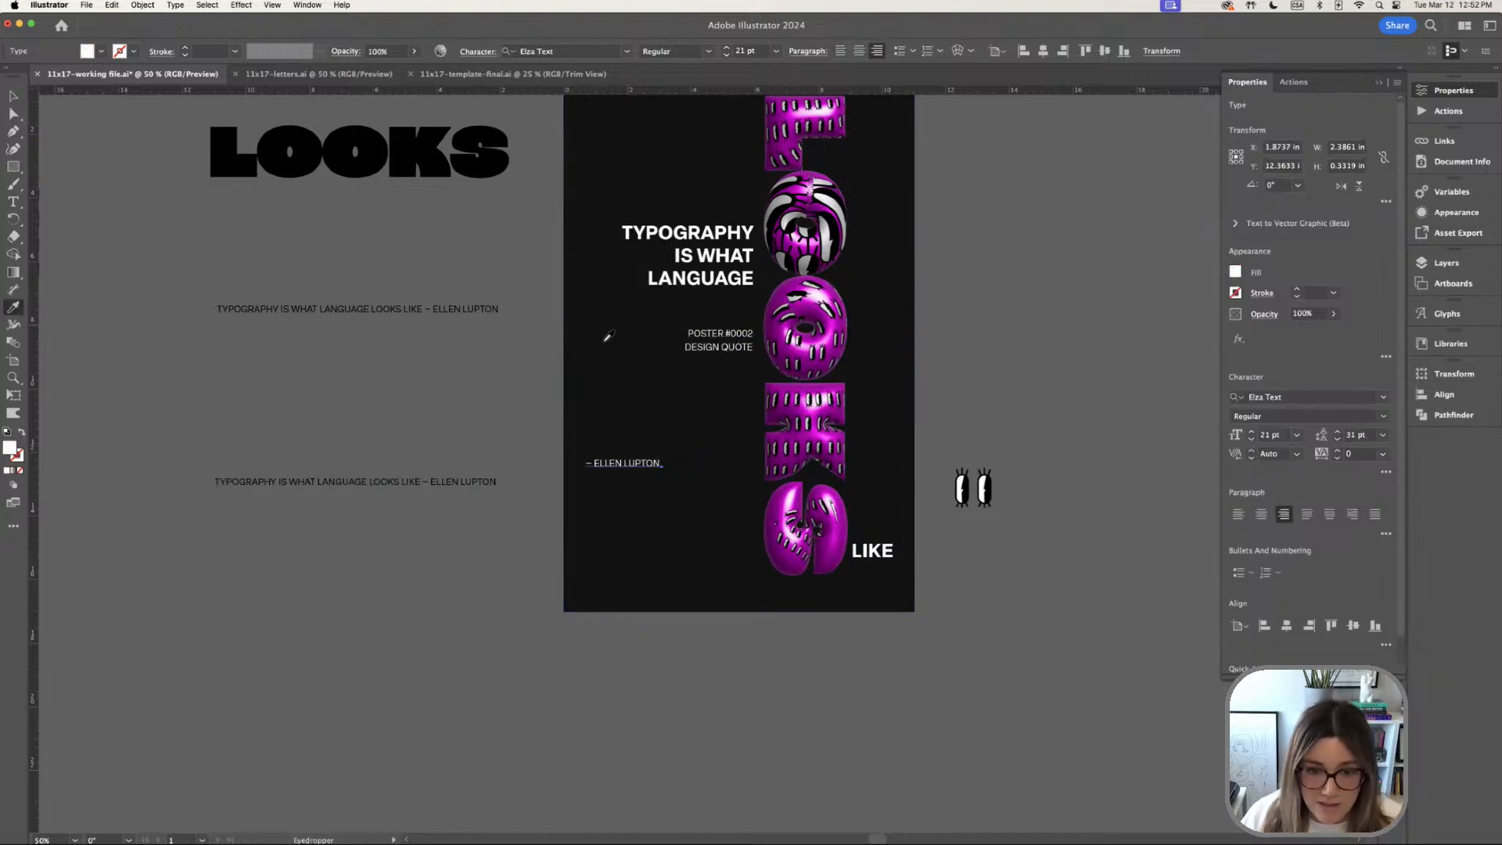
{"action": "key", "text": "v"}
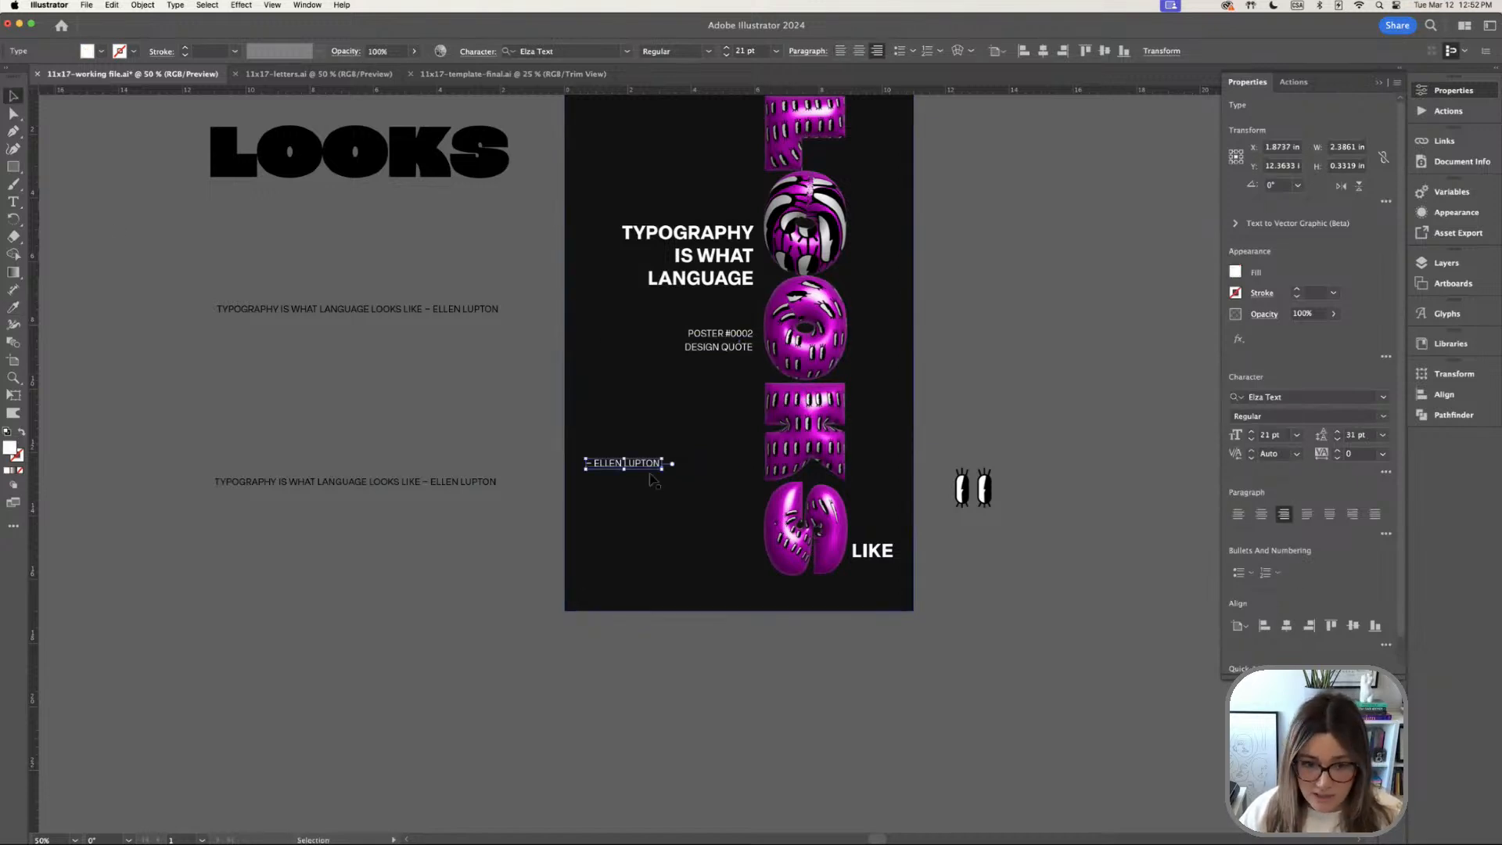
{"action": "left_click_drag", "start_coordinate": [654, 479], "coordinate": [743, 381]}
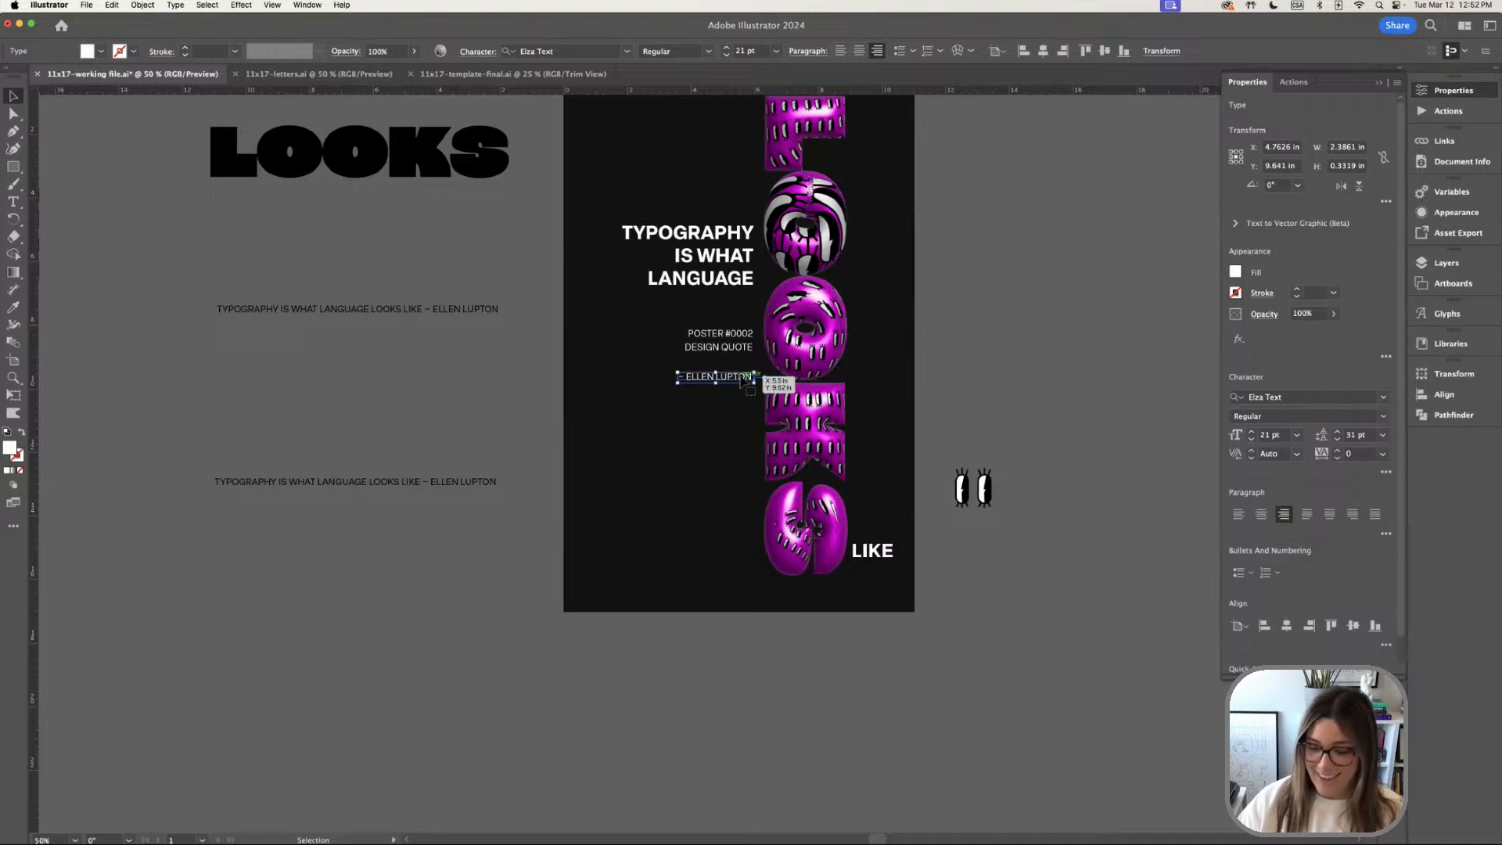
Align the right edges of the three-line quote, POSTER #0002 and "– ELLEN LUPTON" texts, and adjust the attribution's position
{"action": "left_click", "coordinate": [742, 344], "text": "shift"}
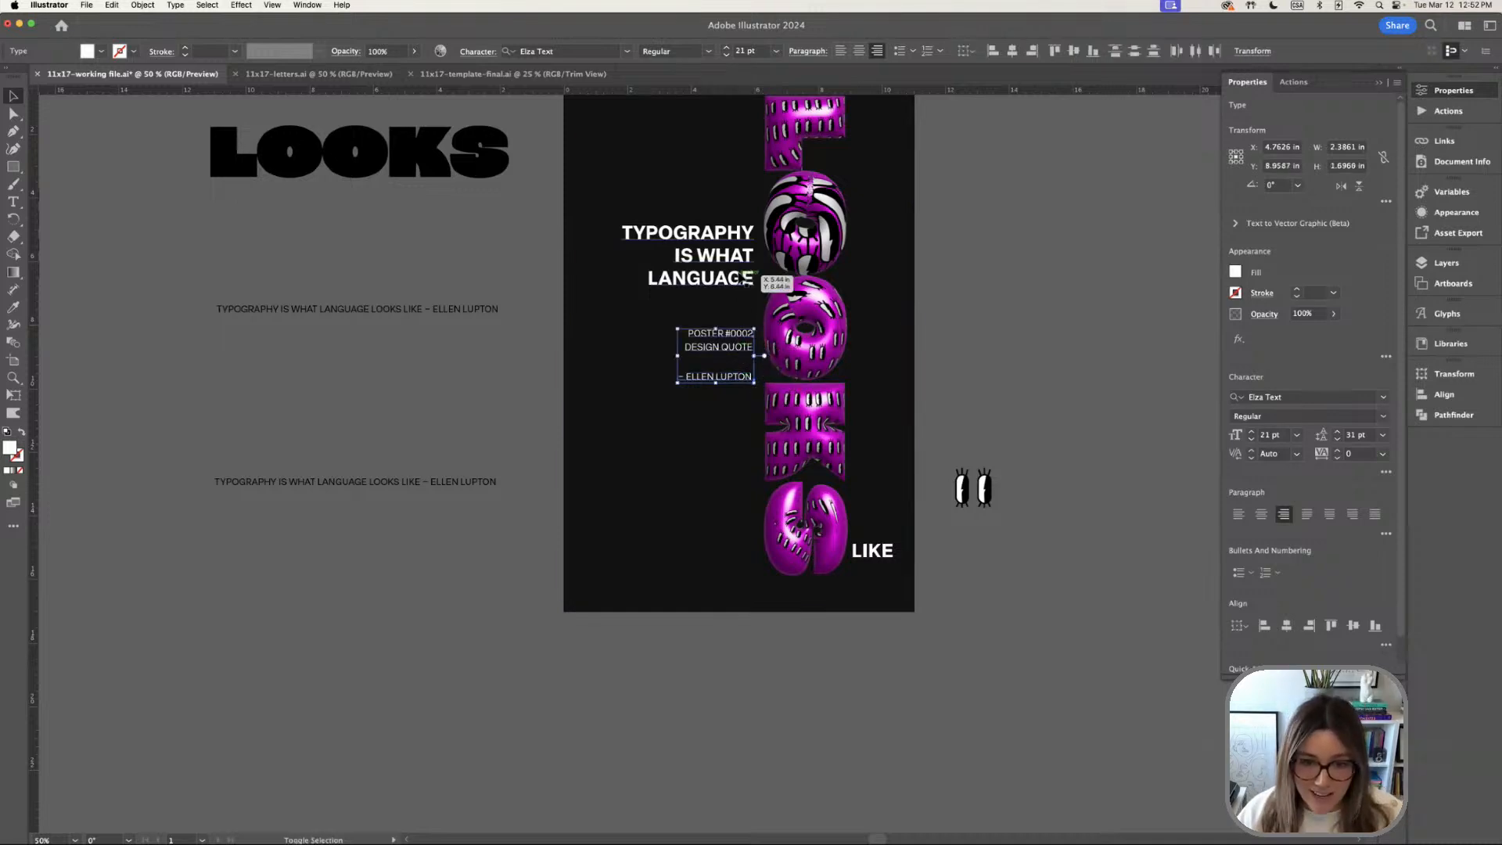
{"action": "left_click", "coordinate": [743, 278], "text": "shift"}
{"action": "scroll", "coordinate": [1323, 599], "scroll_direction": "down", "scroll_amount": 1}
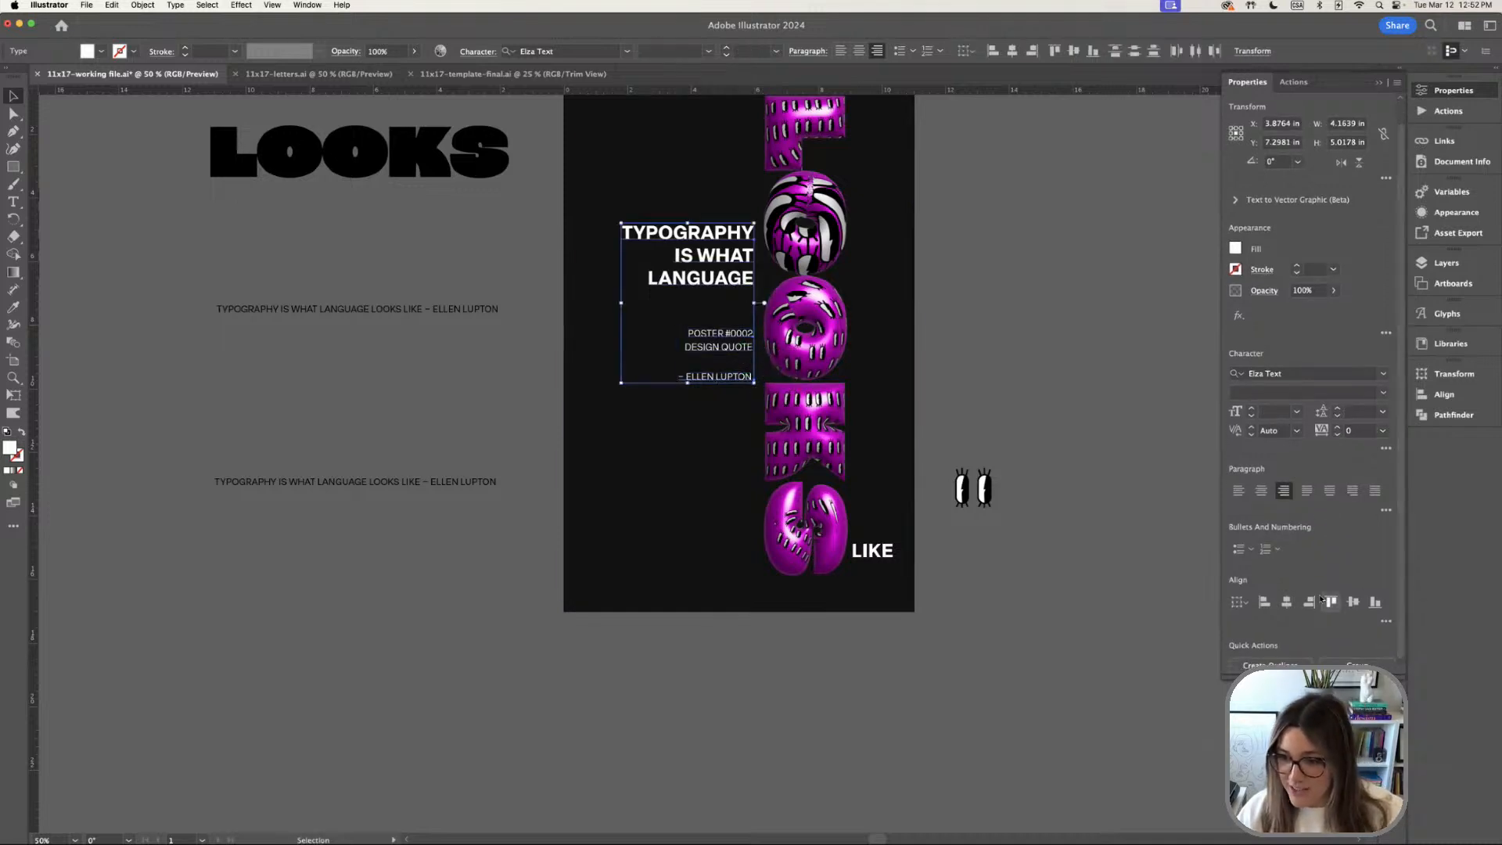
{"action": "left_click", "coordinate": [1309, 602]}
{"action": "left_click", "coordinate": [1073, 446]}
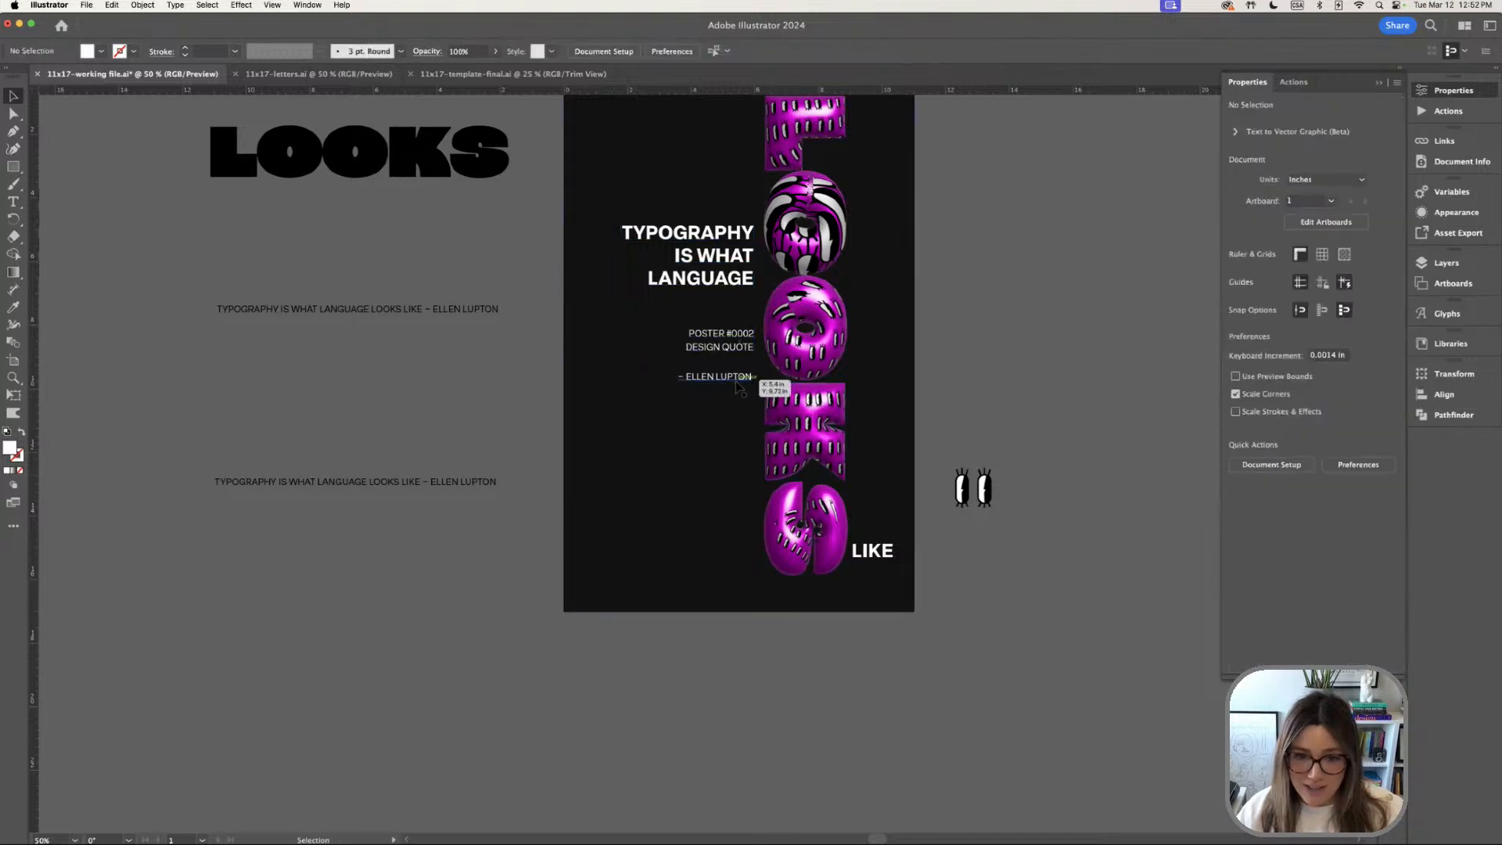
{"action": "left_click_drag", "start_coordinate": [736, 383], "coordinate": [741, 388]}
{"action": "left_click", "coordinate": [1045, 438]}
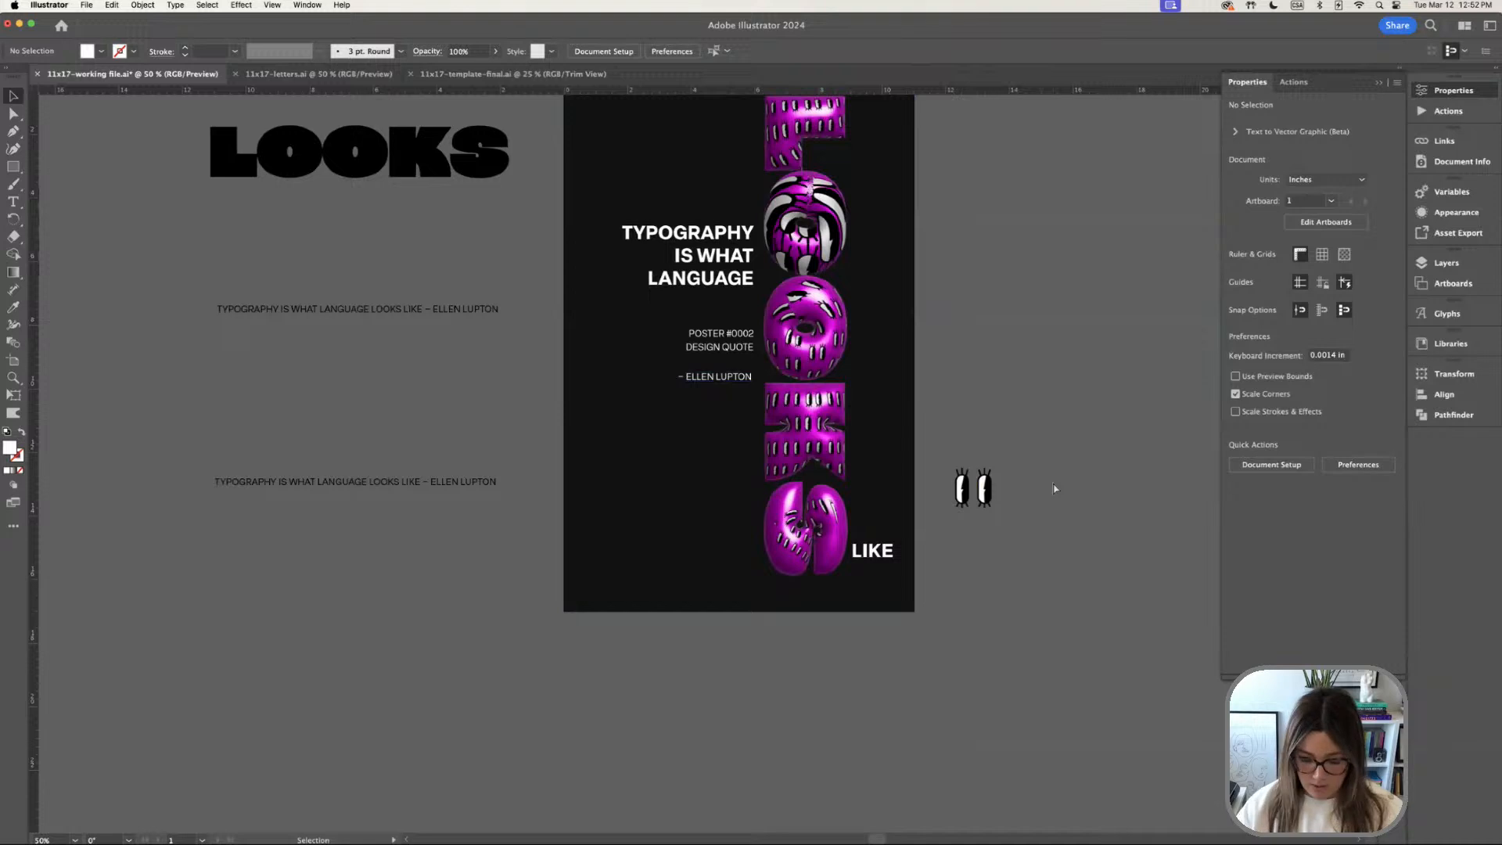
Place the cartoon eyes directly above LIKE and fill the background rectangle with dark grey 1e1e1e
{"action": "left_click_drag", "start_coordinate": [987, 491], "coordinate": [887, 512]}
{"action": "left_click", "coordinate": [693, 504]}
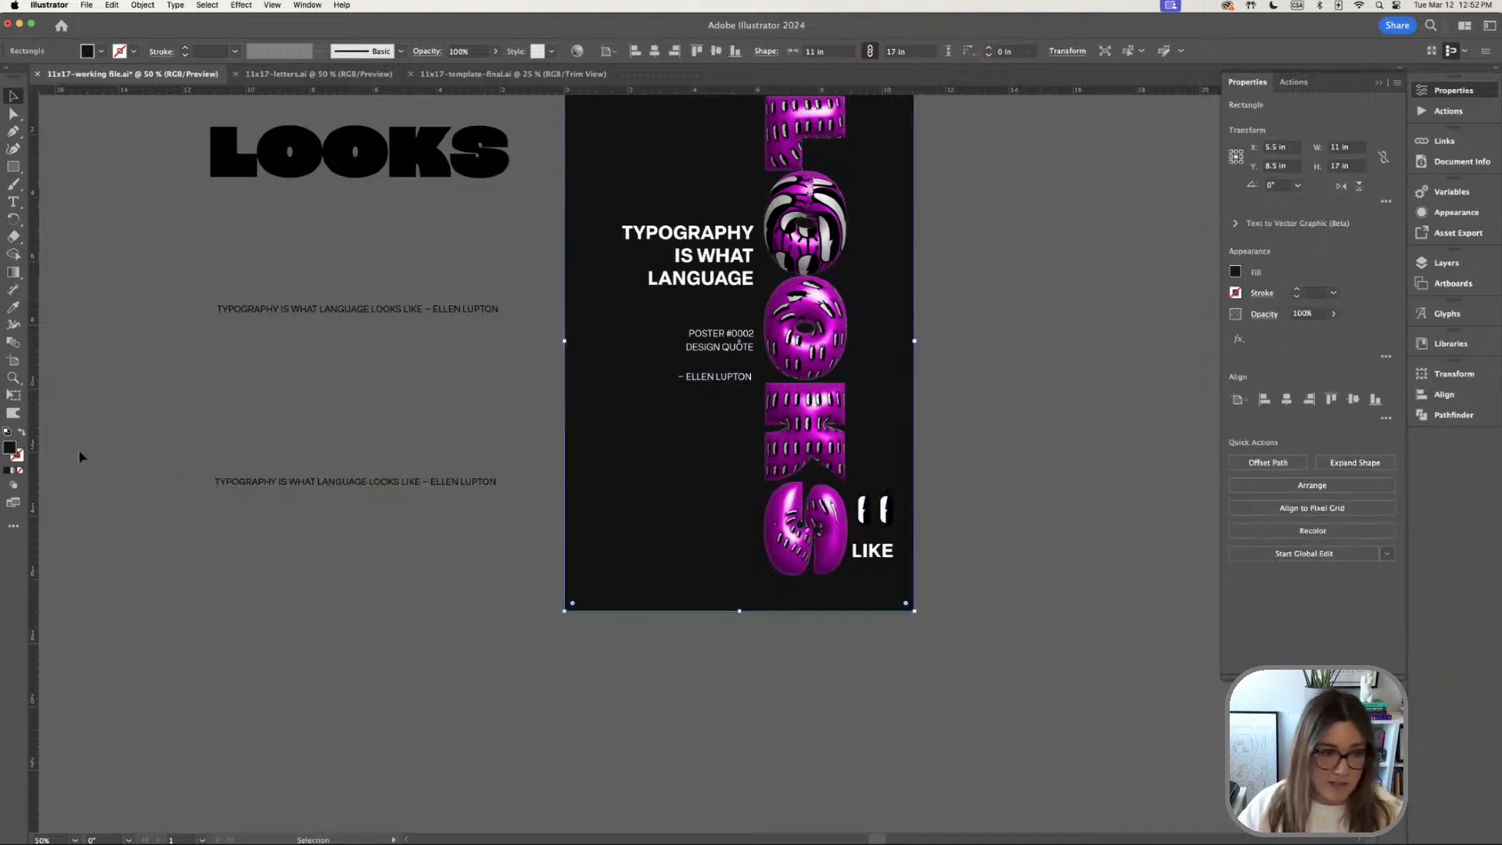
{"action": "double_click", "coordinate": [8, 447]}
{"action": "left_click", "coordinate": [644, 618]}
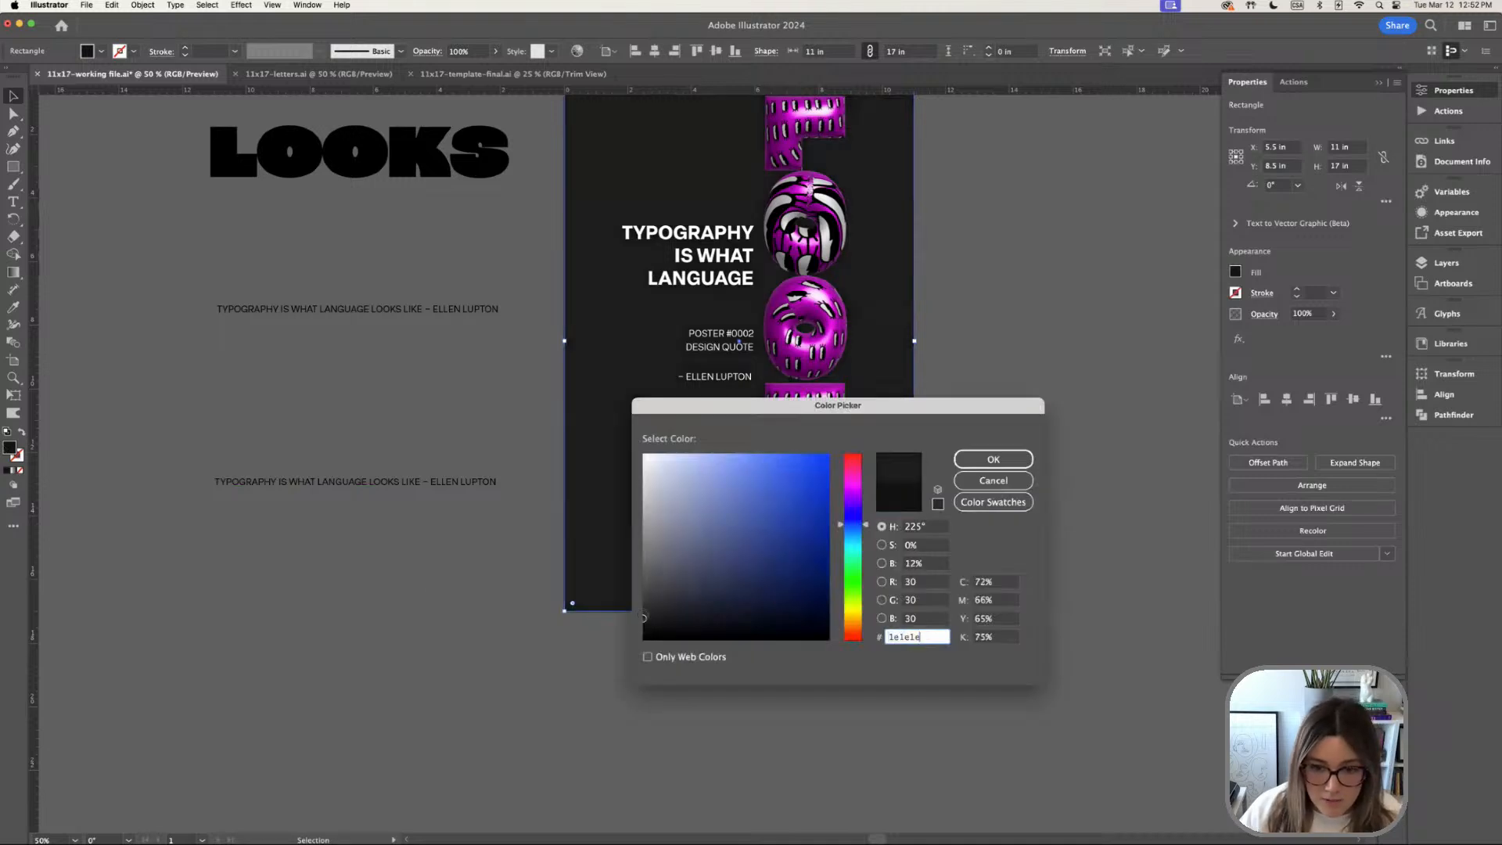
{"action": "left_click", "coordinate": [975, 460]}
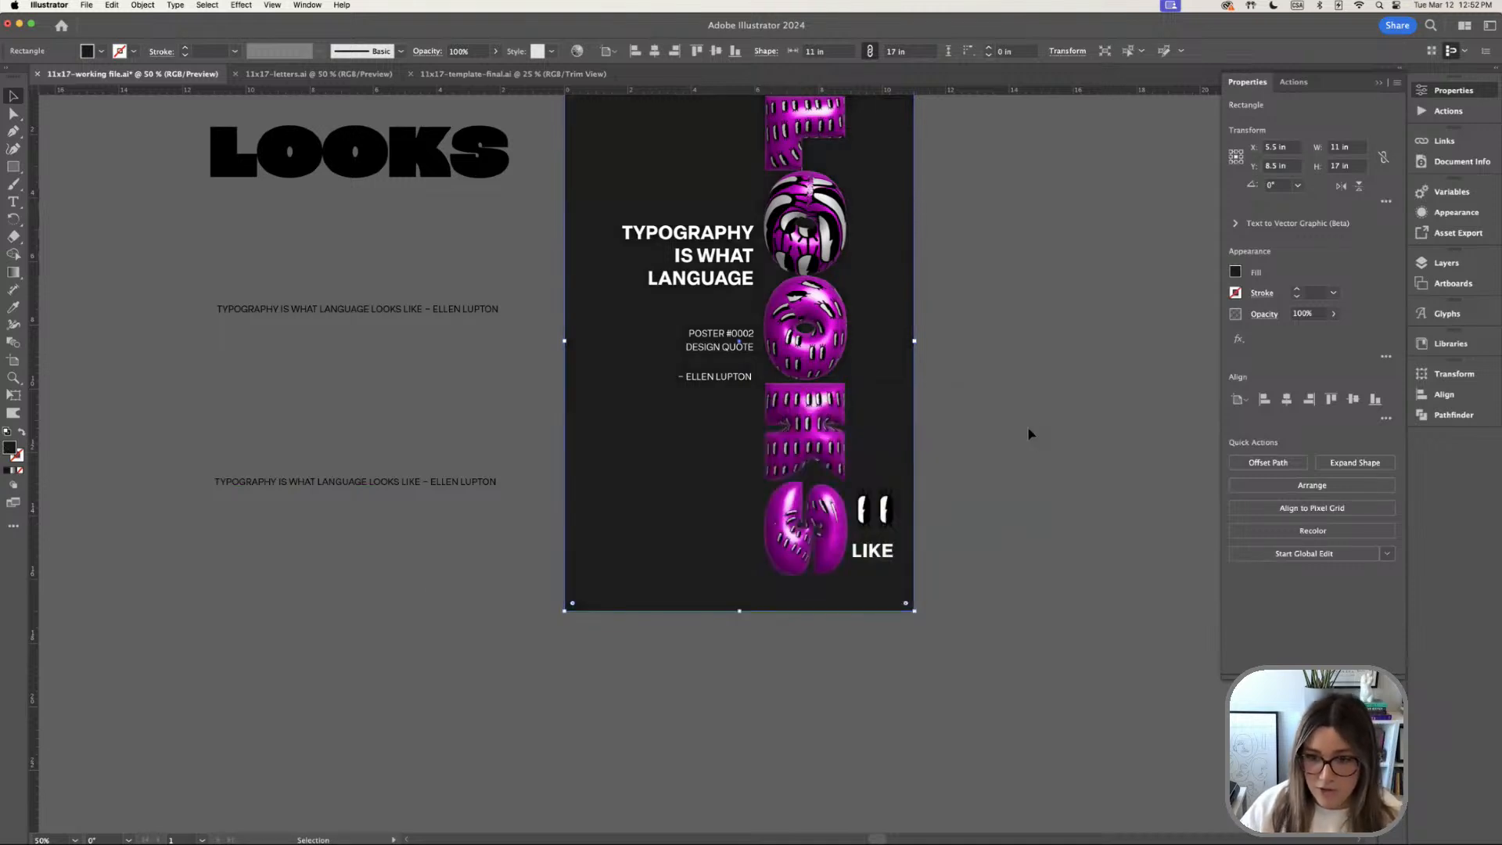
{"action": "left_click", "coordinate": [1035, 430]}
Recolour the black parts of both cartoon eyes above LIKE with the S letter's magenta using the Eyedropper
{"action": "left_click_drag", "start_coordinate": [1042, 423], "coordinate": [946, 429]}
{"action": "left_click_drag", "start_coordinate": [794, 519], "coordinate": [795, 518]}
{"action": "key", "text": "super+plus"}
{"action": "key", "text": "super+plus"}
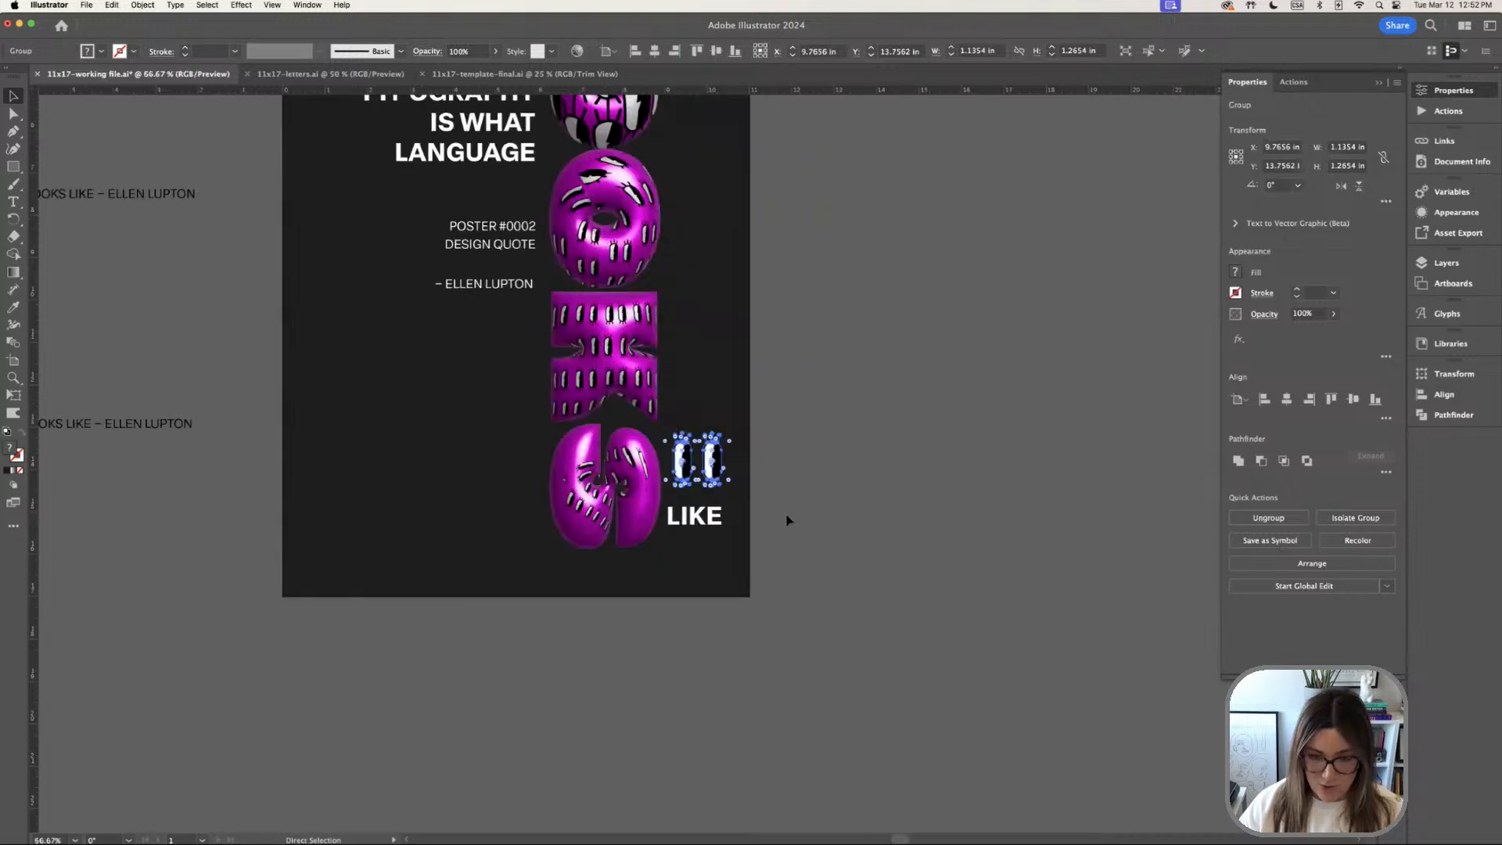
{"action": "left_click_drag", "start_coordinate": [889, 486], "coordinate": [812, 506]}
{"action": "left_click", "coordinate": [828, 526]}
{"action": "key", "text": "a"}
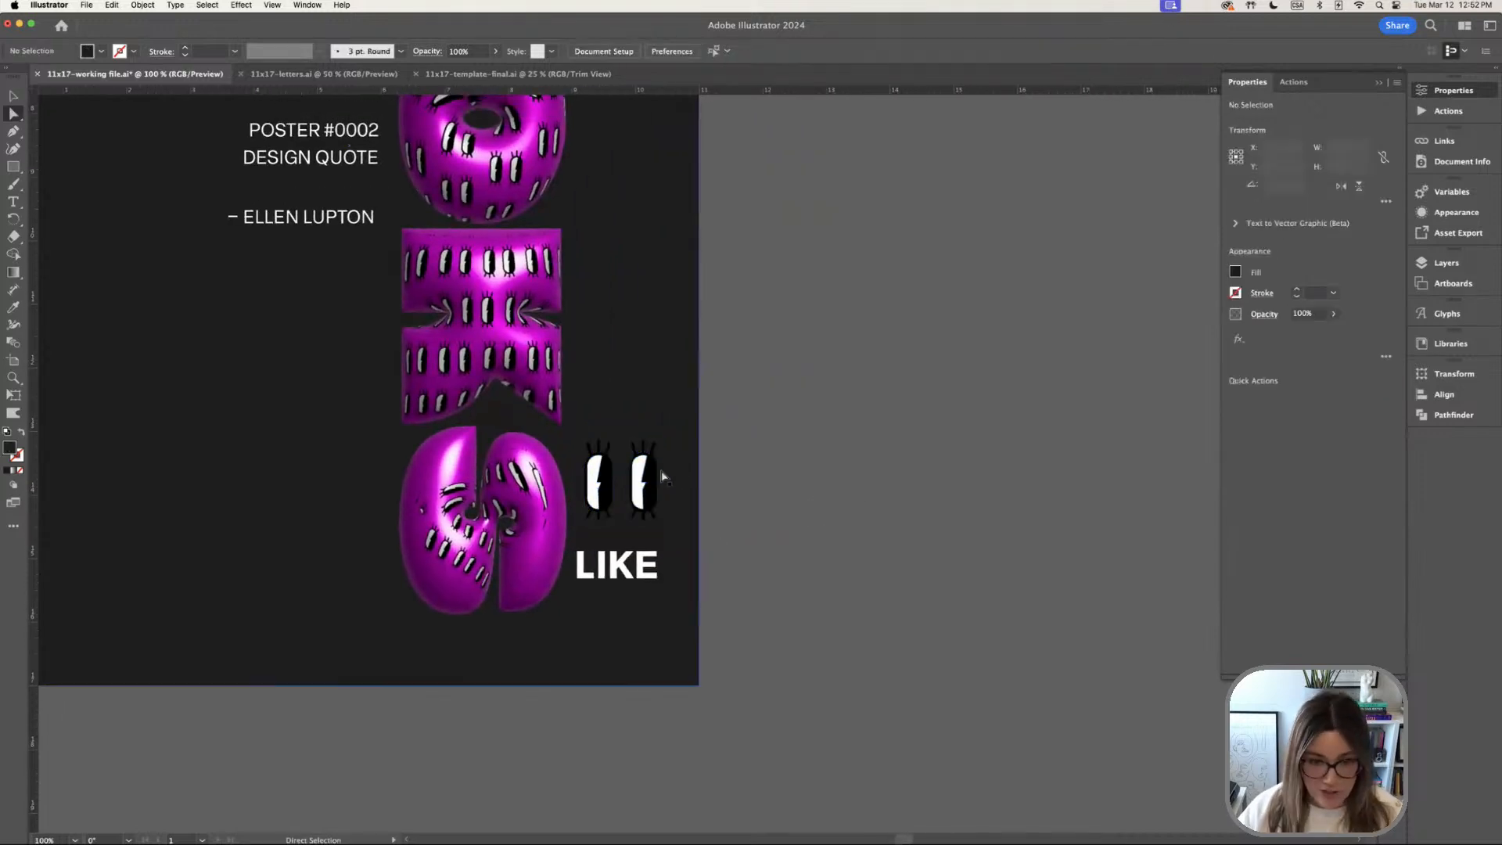
{"action": "left_click", "coordinate": [653, 481]}
{"action": "left_click", "coordinate": [607, 481], "text": "shift"}
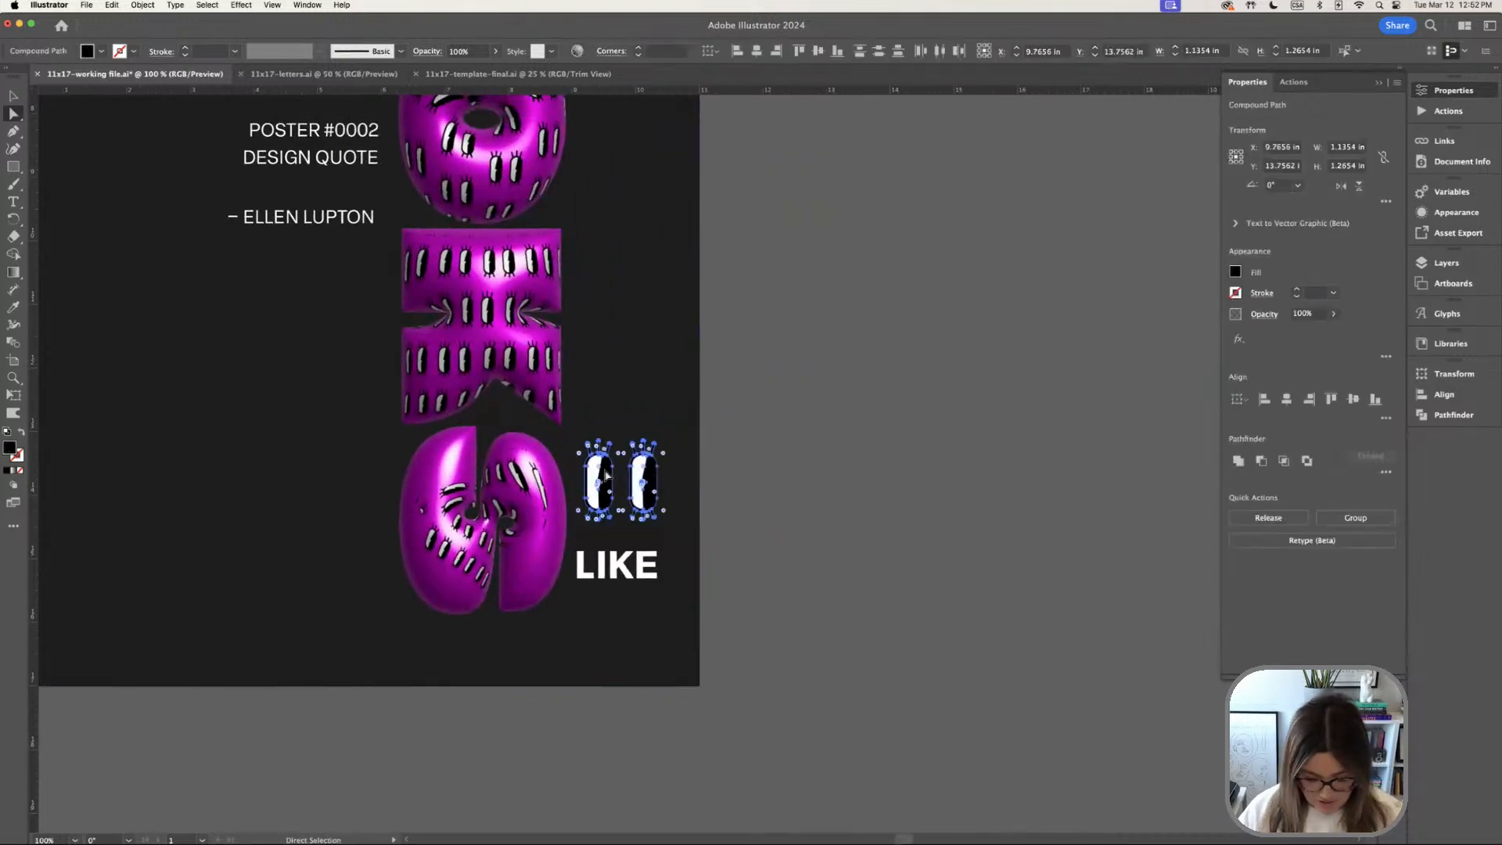
{"action": "key", "text": "i"}
{"action": "left_click", "coordinate": [540, 562]}
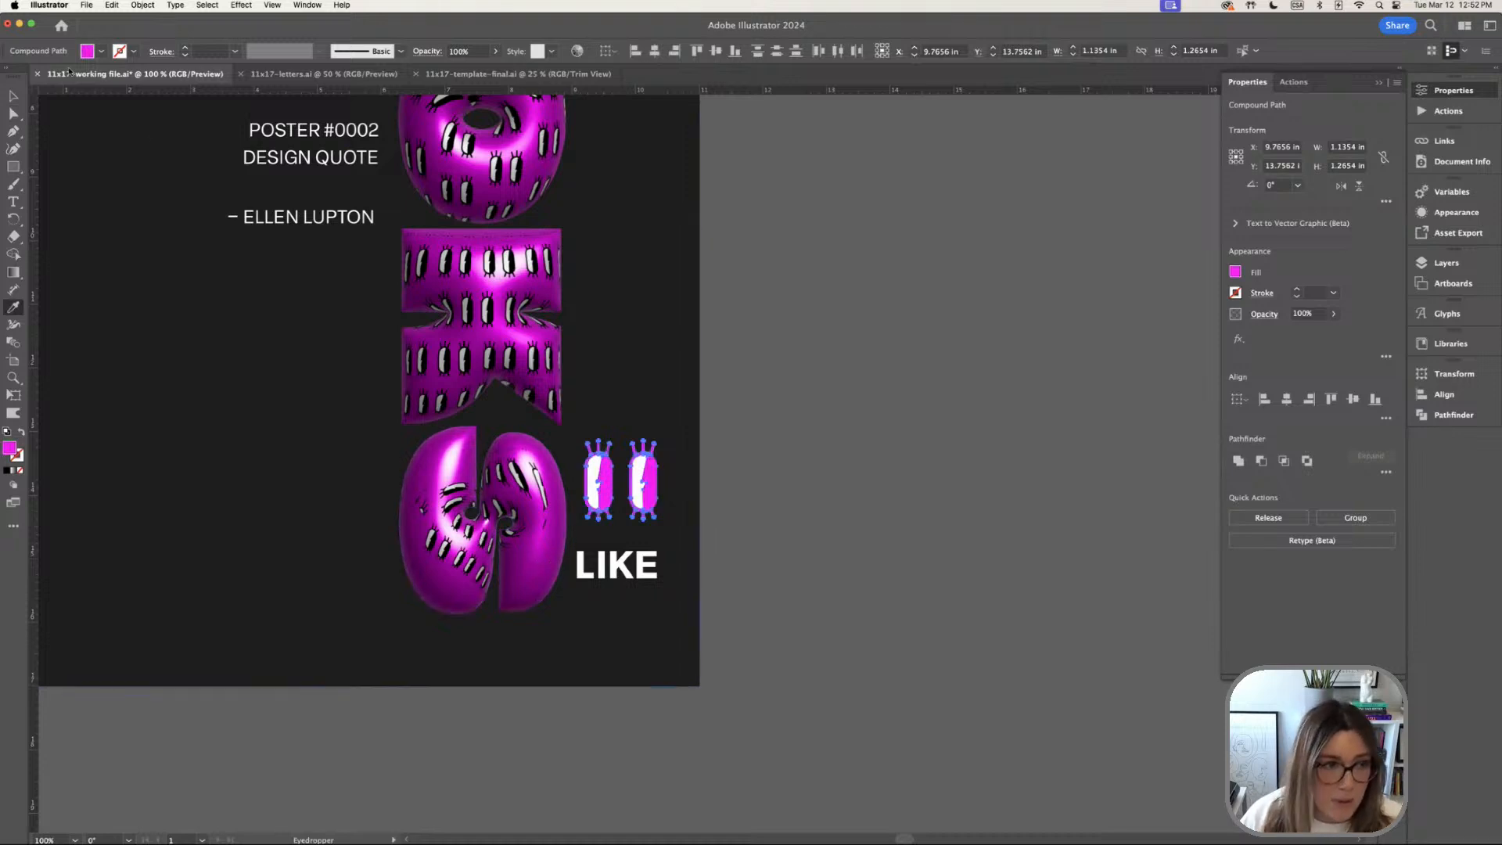
Move the magenta cartoon eyes slightly down so they sit closer to the word LIKE
{"action": "key", "text": "v"}
{"action": "left_click", "coordinate": [911, 466]}
{"action": "left_click_drag", "start_coordinate": [648, 493], "coordinate": [644, 509]}
{"action": "left_click", "coordinate": [941, 515]}
{"action": "key", "text": "super+minus"}
{"action": "key", "text": "super+minus"}
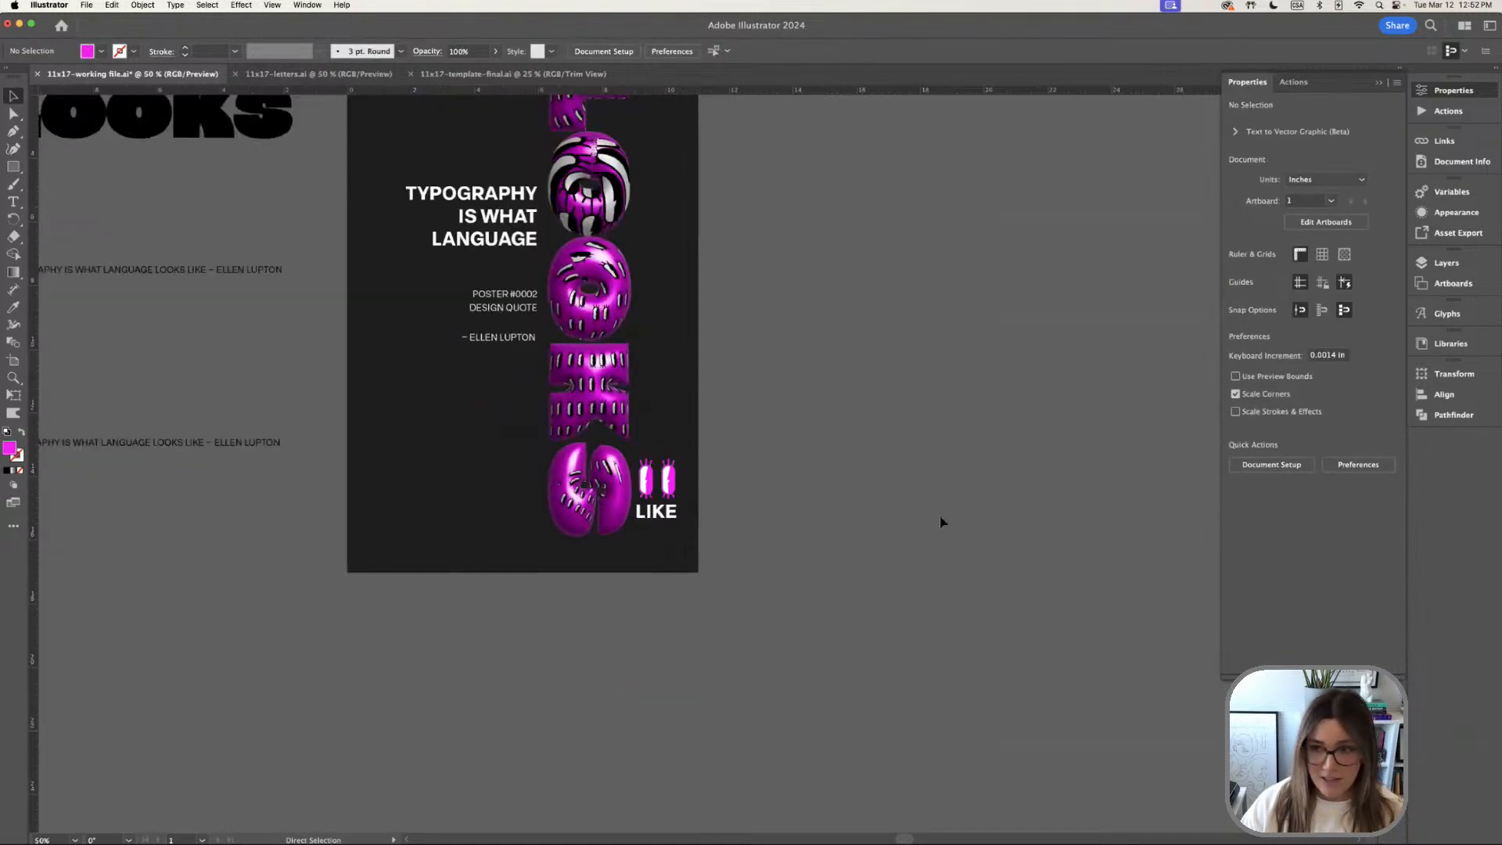
Turn on Trim View to preview the poster without the off-artboard elements
{"action": "left_click_drag", "start_coordinate": [928, 460], "coordinate": [1014, 569]}
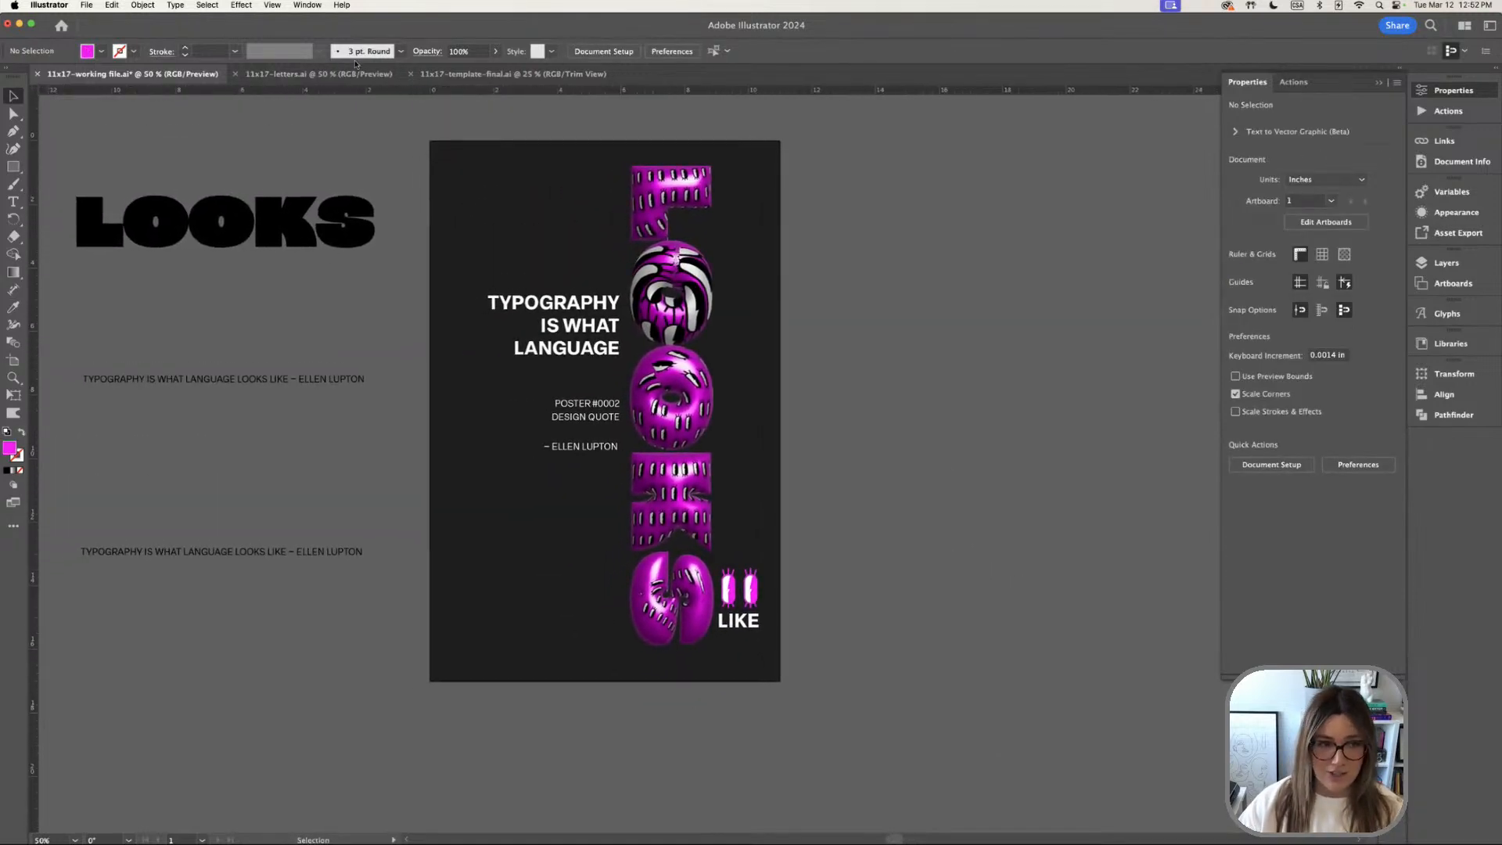
{"action": "left_click", "coordinate": [275, 6]}
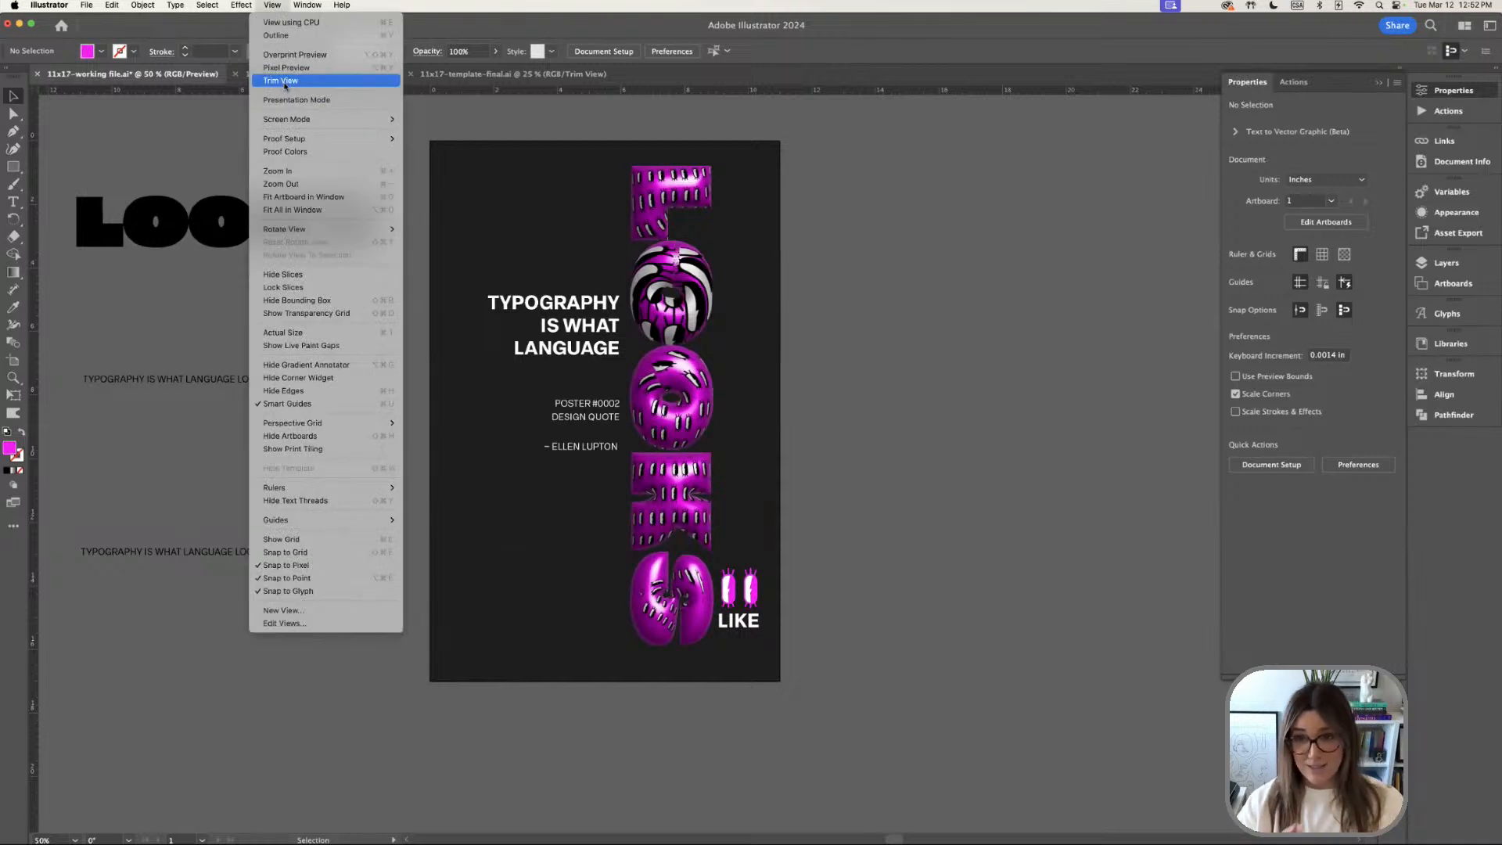
{"action": "left_click", "coordinate": [284, 81]}
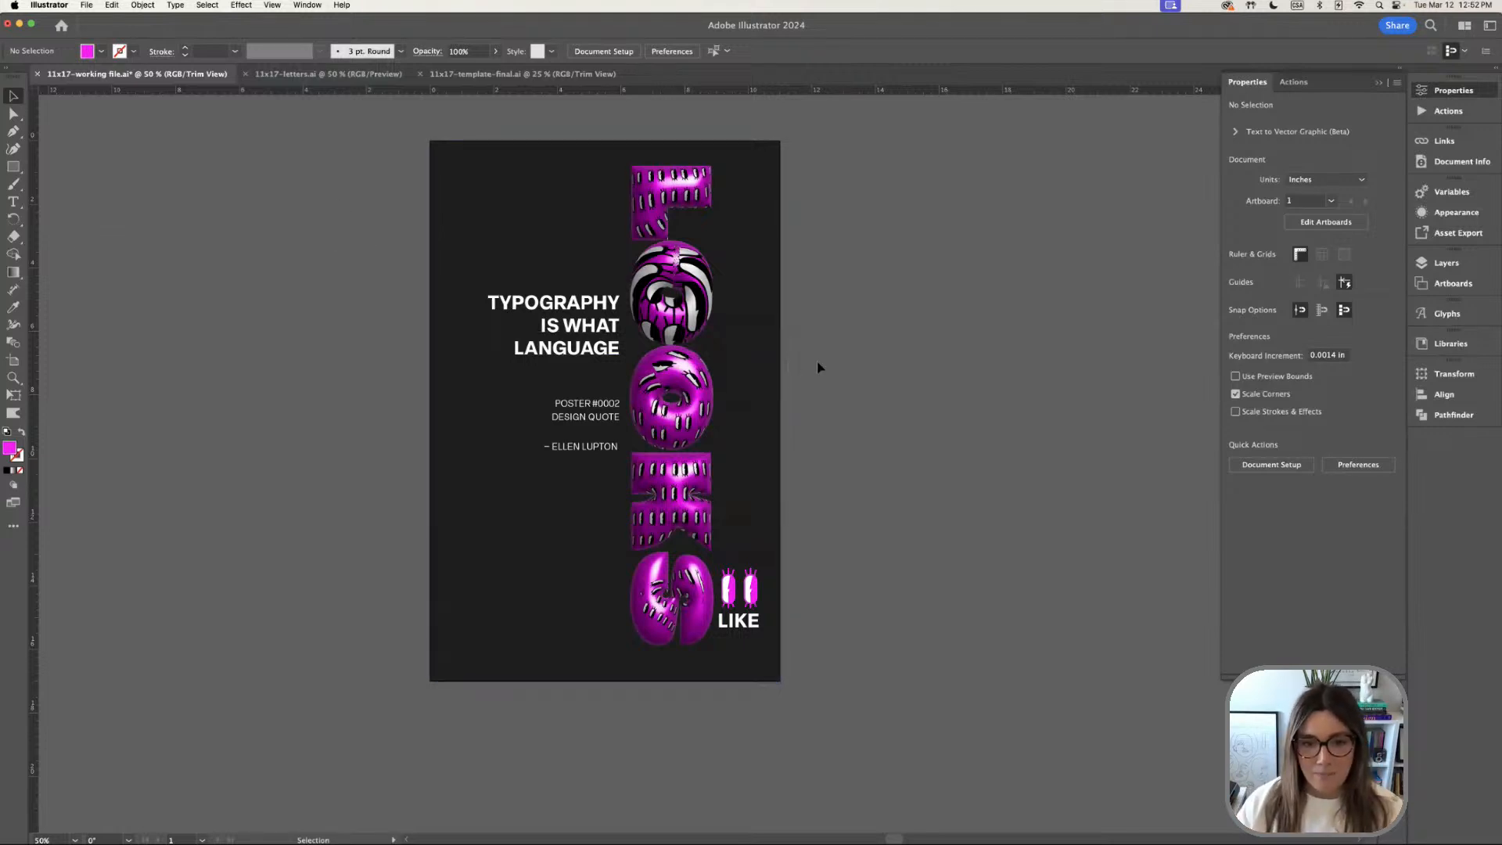
{"action": "key", "text": "super+minus"}
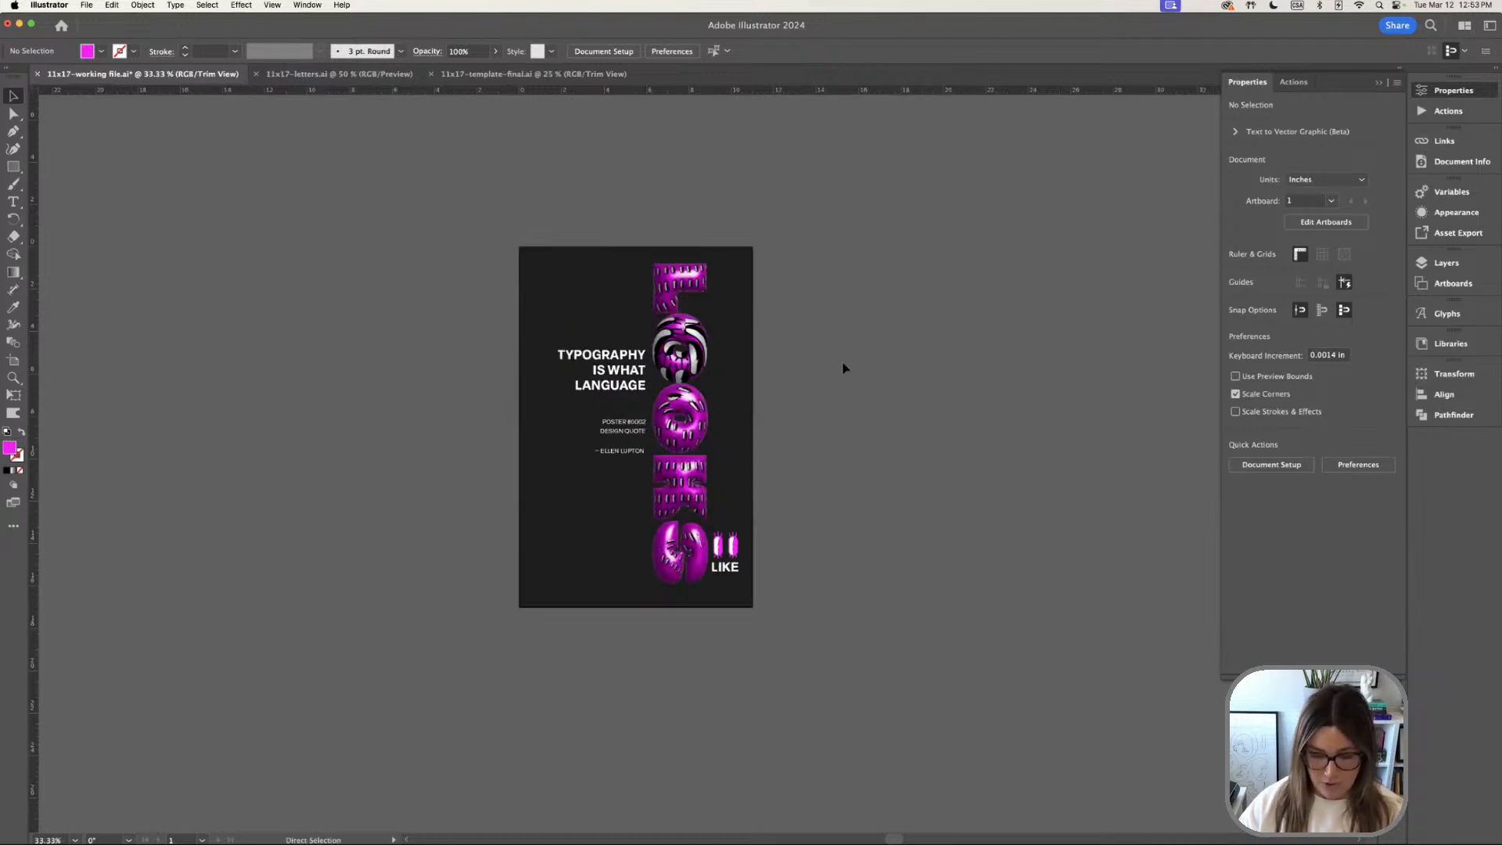
{"action": "key", "text": "super+equal"}
{"action": "left_click_drag", "start_coordinate": [898, 326], "coordinate": [926, 379]}
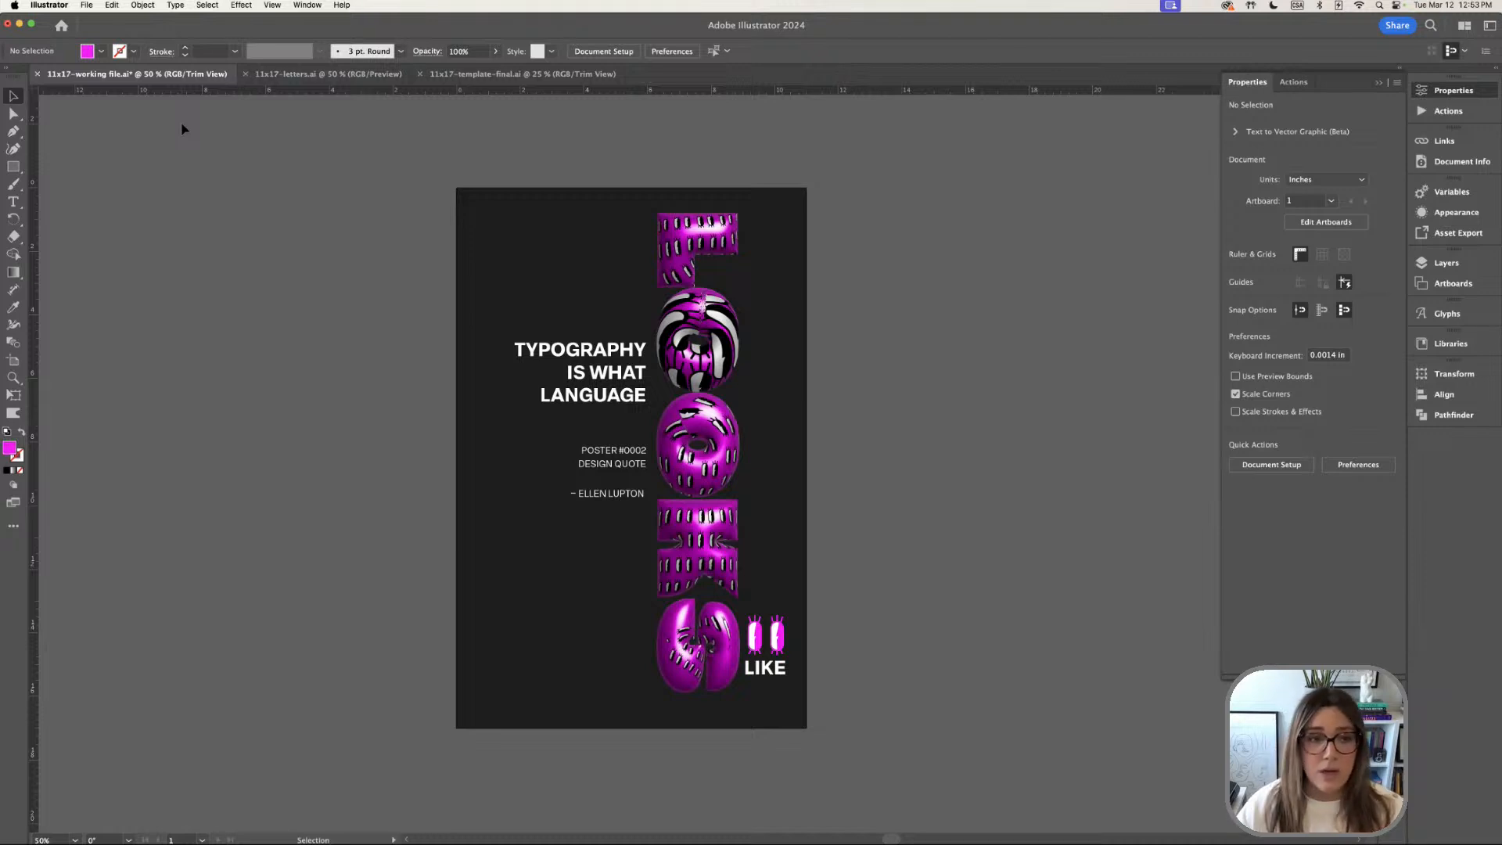
Switch to the 11x17-letters.ai document and examine its inflated LOOKS lettering and text
{"action": "left_click", "coordinate": [328, 73]}
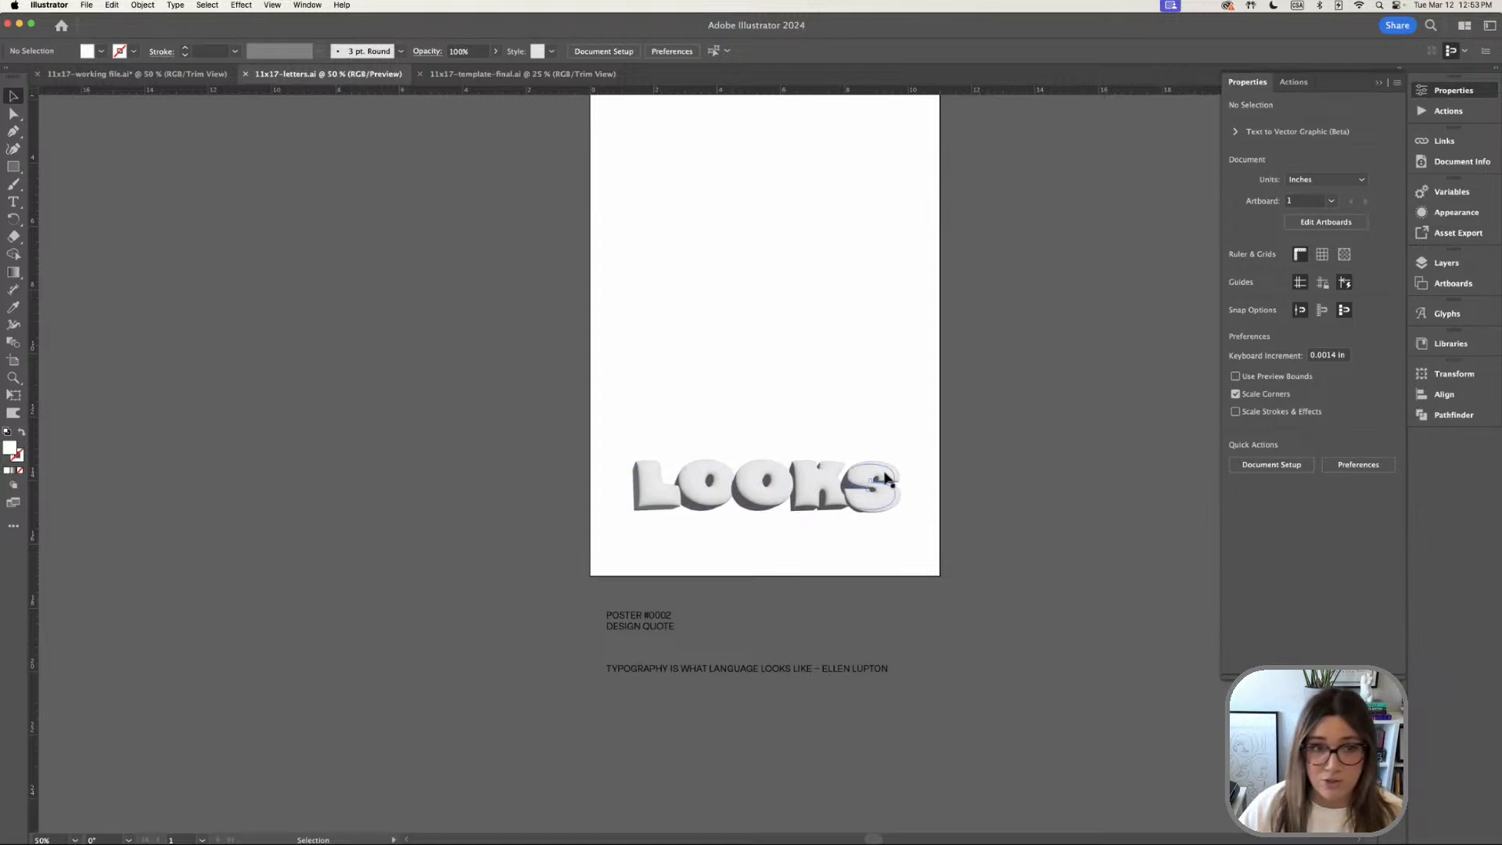
{"action": "scroll", "coordinate": [859, 463], "scroll_direction": "down", "scroll_amount": 1}
{"action": "scroll", "coordinate": [817, 379], "scroll_direction": "up", "scroll_amount": 1}
{"action": "scroll", "coordinate": [817, 379], "scroll_direction": "right", "scroll_amount": 2}
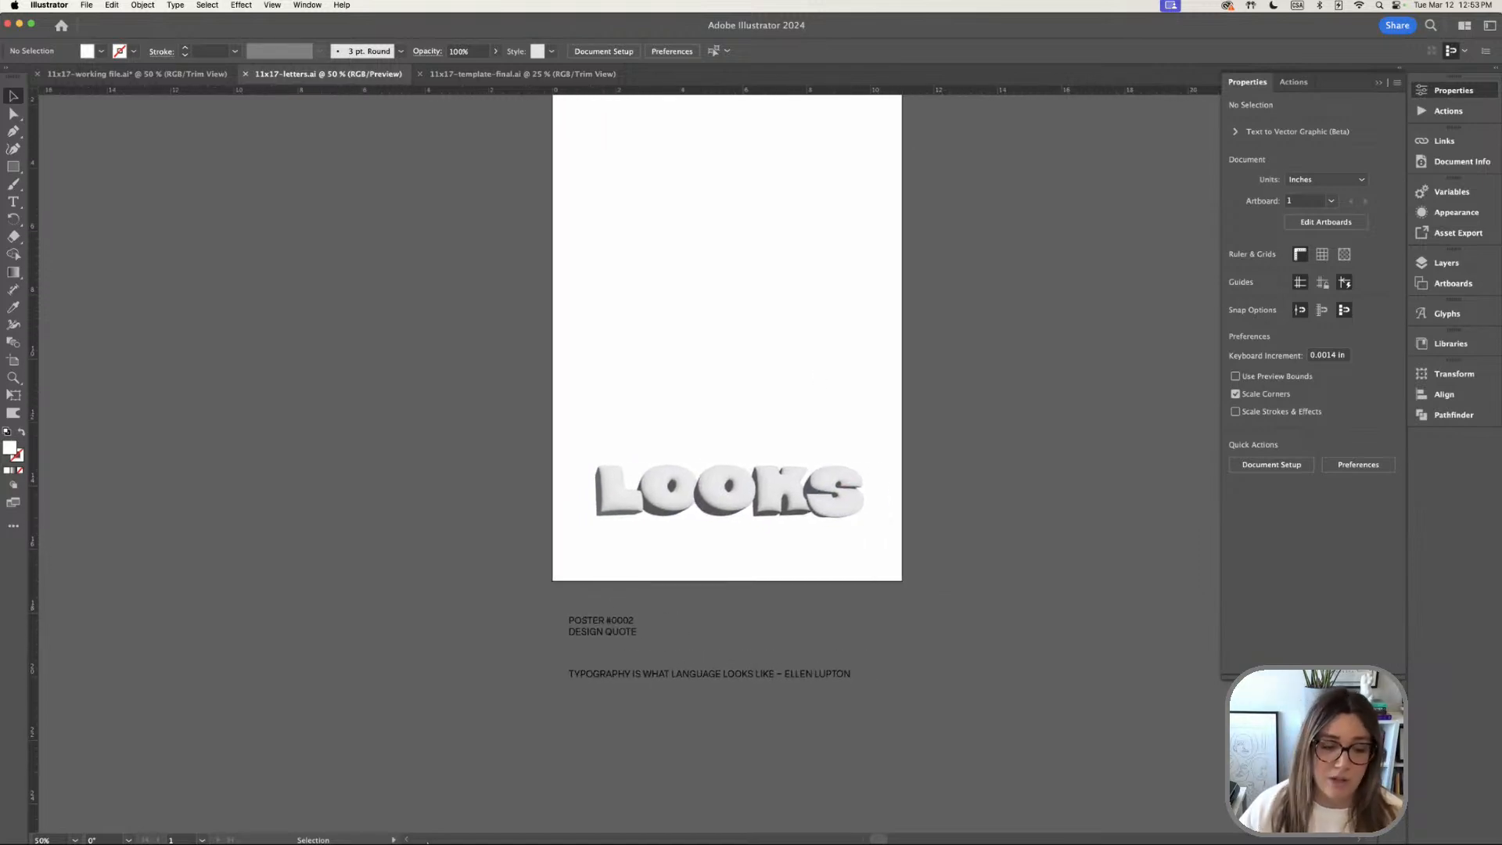
Switch to the Creative Challenge presentation in Chrome and view the result, colour variation and framed poster mockup slides
{"action": "left_click", "coordinate": [303, 832]}
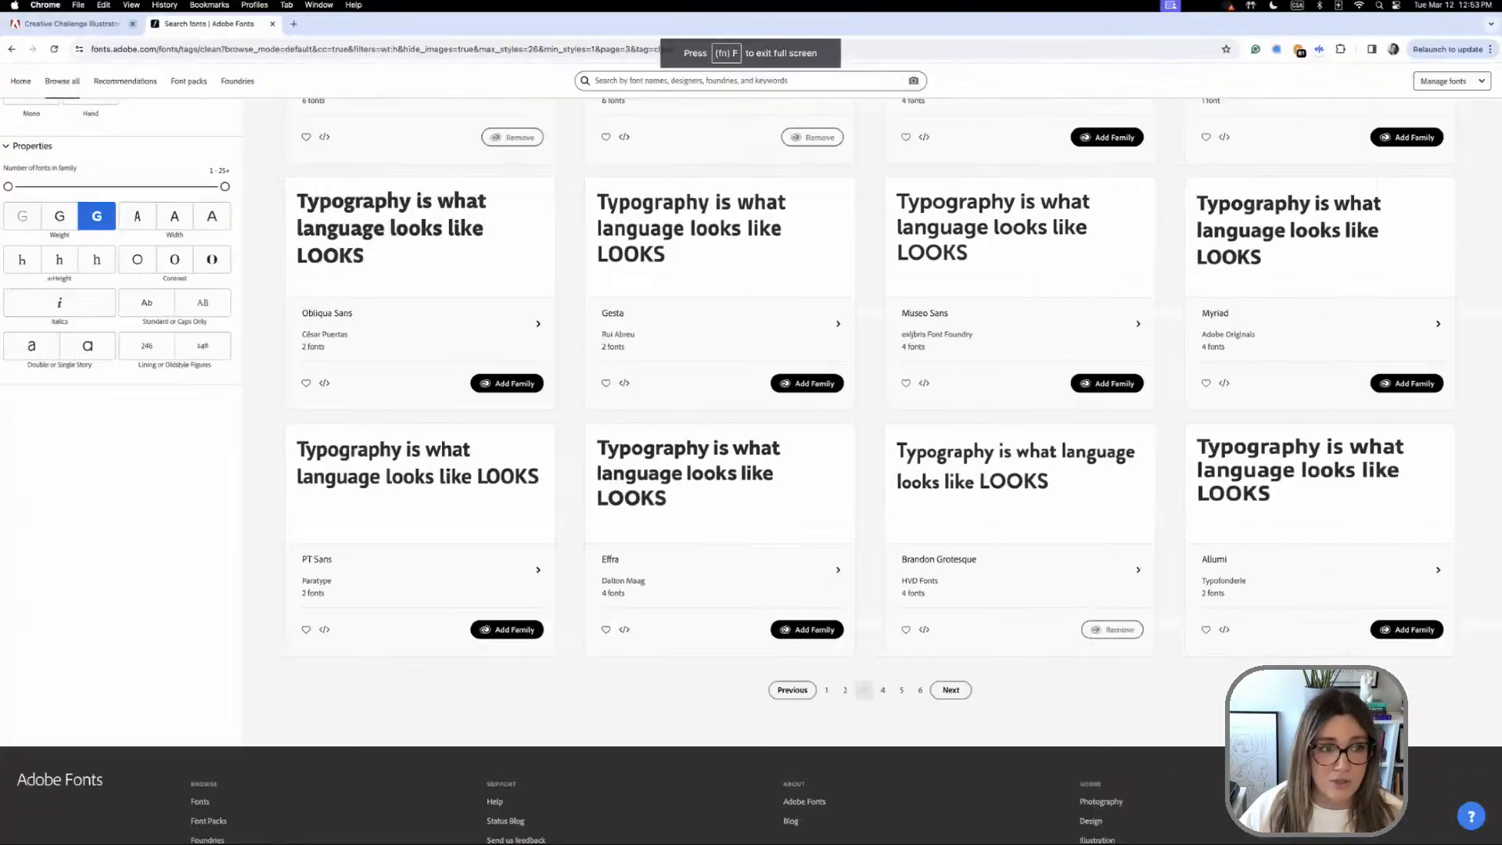
{"action": "left_click", "coordinate": [73, 23]}
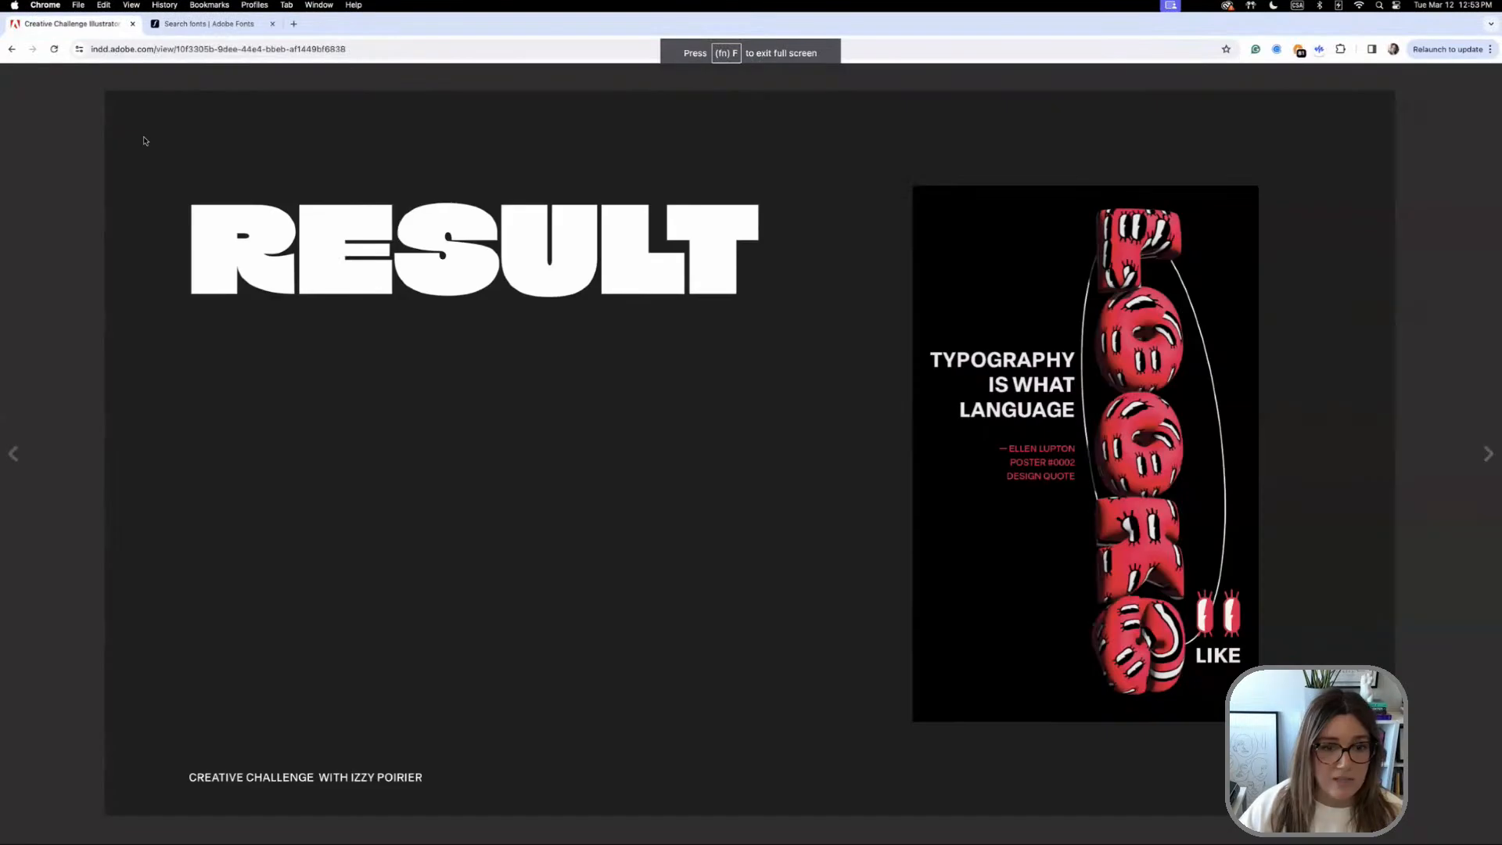
{"action": "left_click", "coordinate": [1489, 455]}
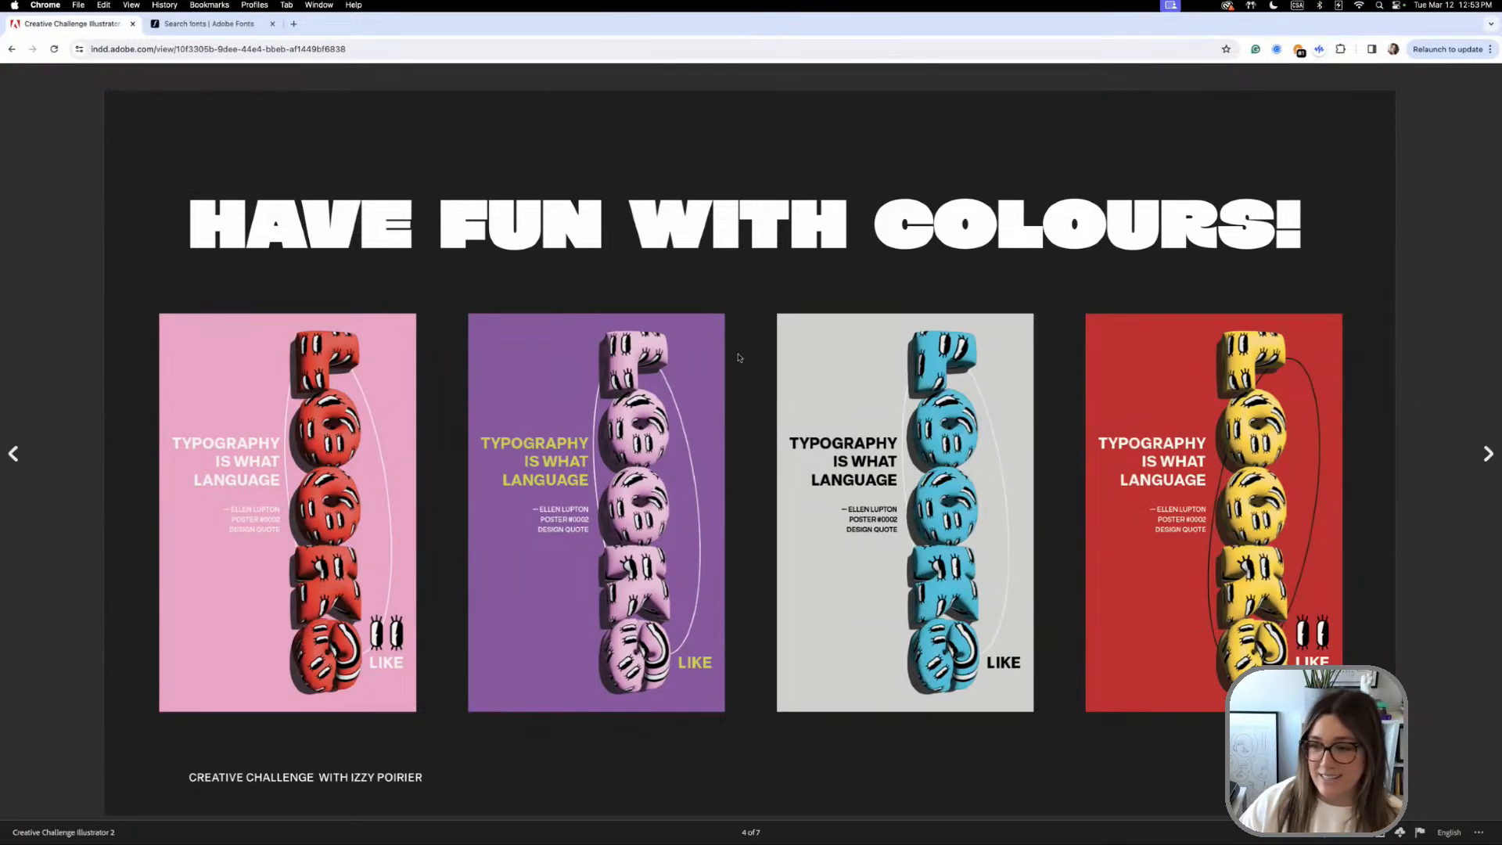
{"action": "left_click", "coordinate": [1488, 455]}
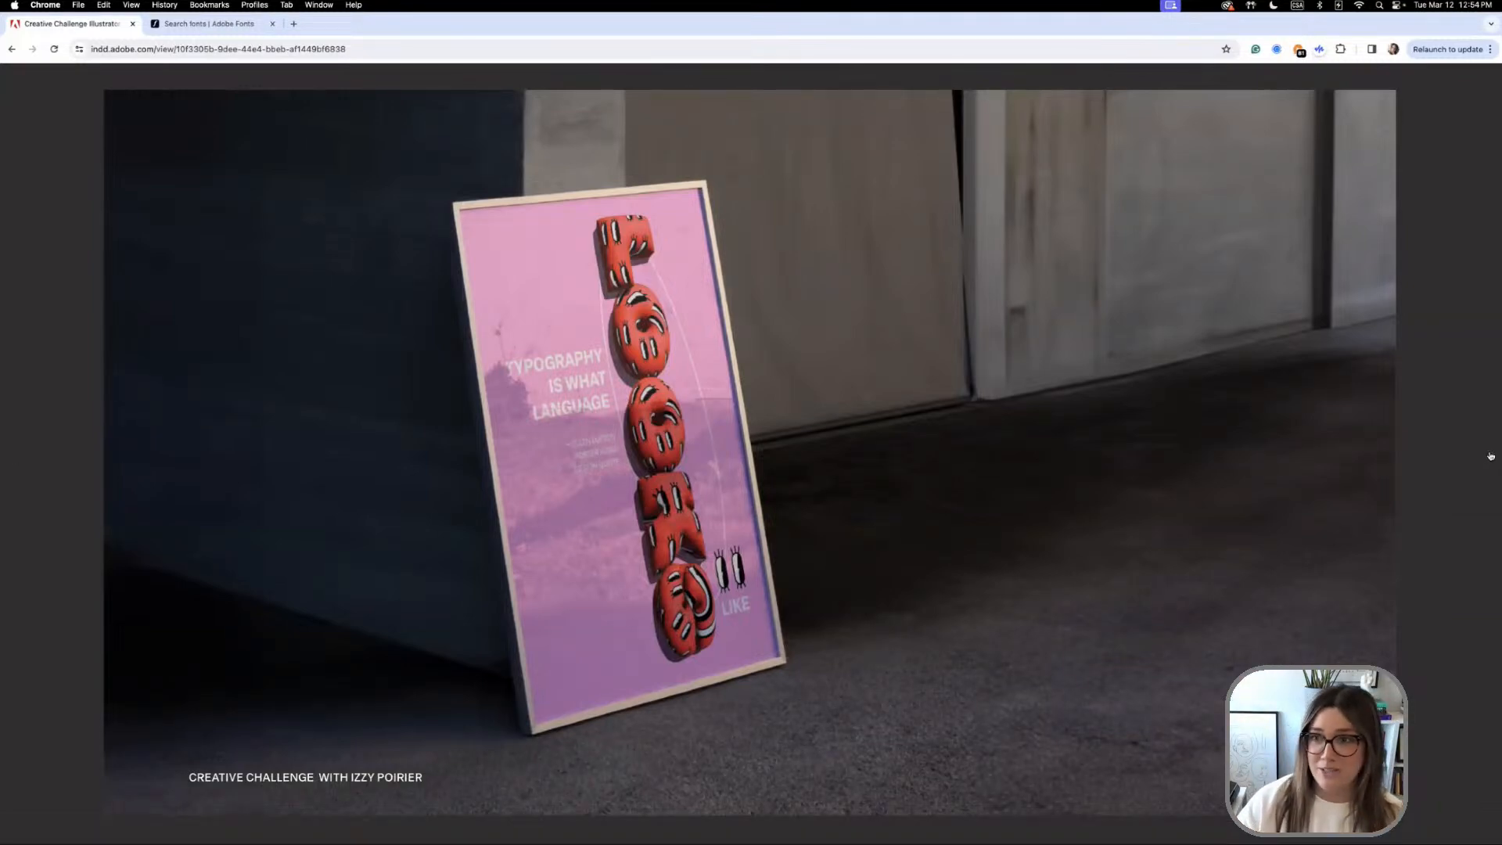
{"action": "mouse_move", "coordinate": [1491, 456]}
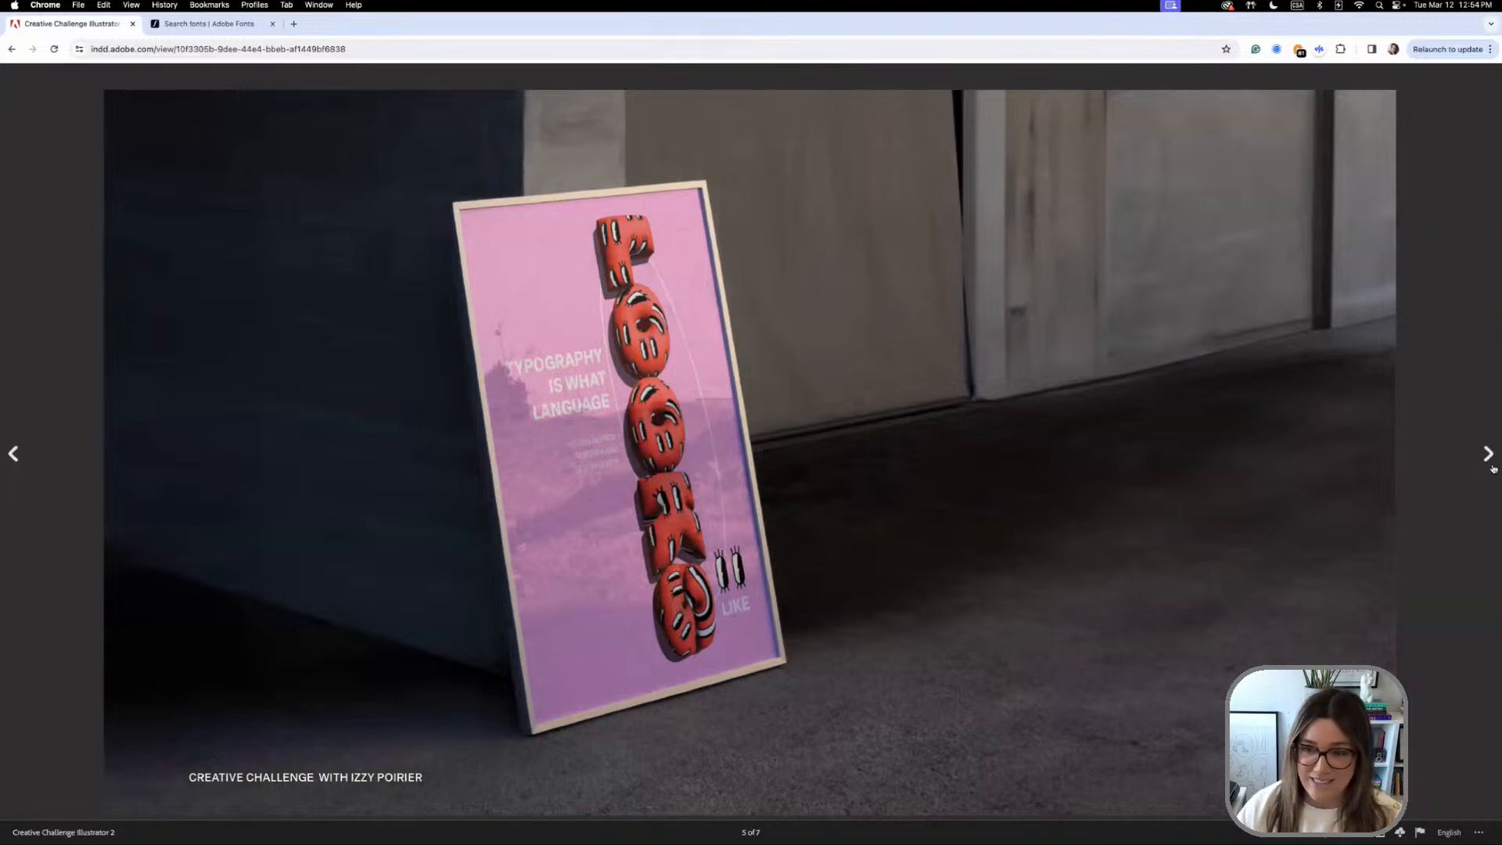